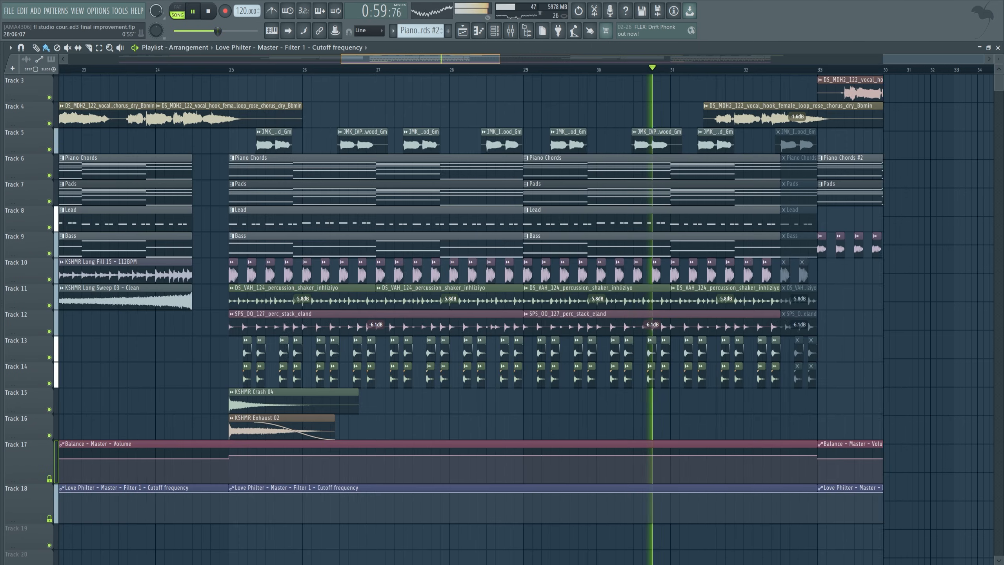
pyautogui.scroll(-1, 284, 132)
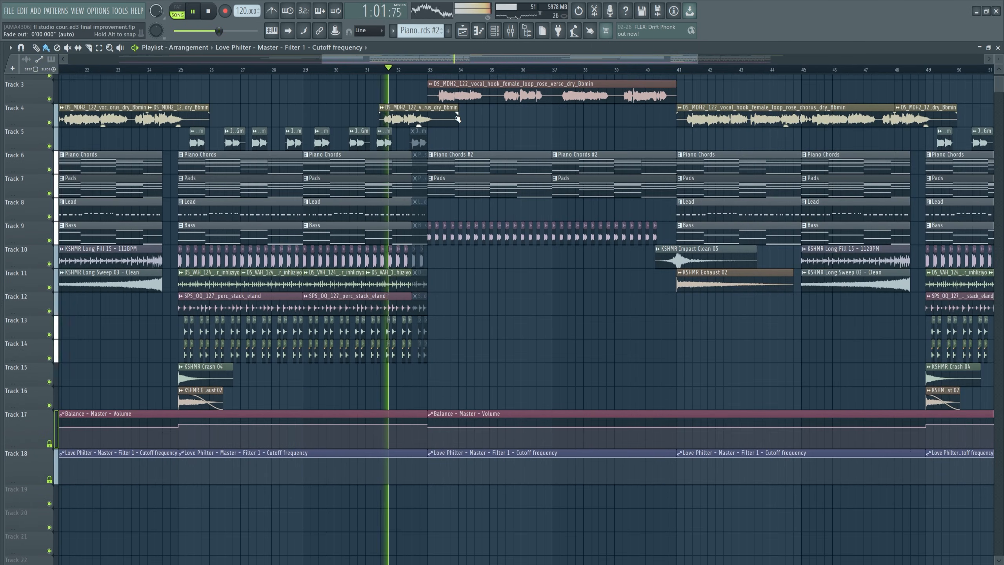
pyautogui.scroll(1, 457, 114)
pyautogui.scroll(-1, 495, 70)
pyautogui.scroll(-1, 495, 70)
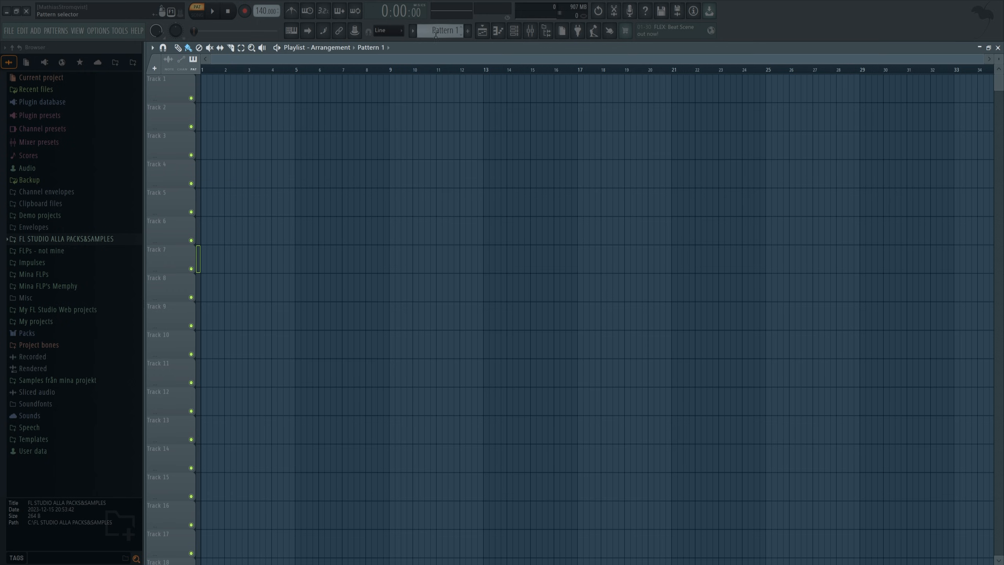
# Place a Pattern 1 clip on Track 4 at bar 5 of the playlist and erase it.
pyautogui.click(293, 183)
pyautogui.rightClick(312, 182)
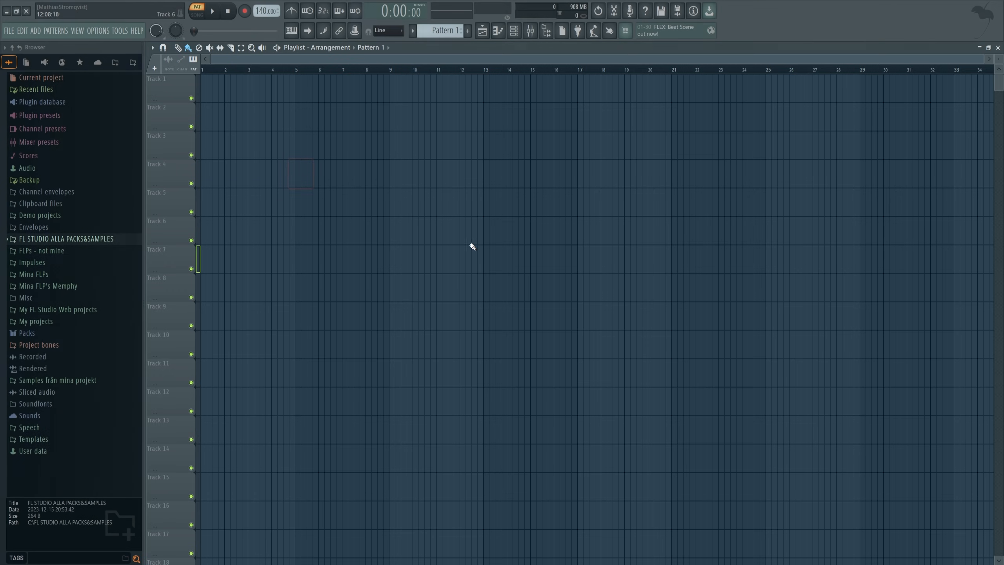
# Open the Sampler's piano roll and place a handful of scattered test notes across the first two bars.
pyautogui.click(504, 34)
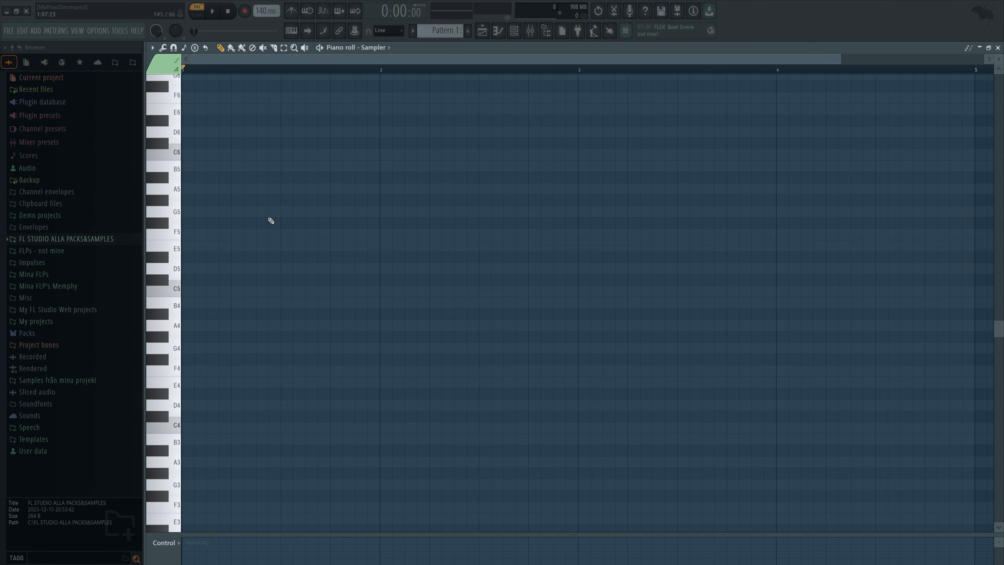
pyautogui.moveTo(273, 337); pyautogui.dragTo(260, 336)
pyautogui.click(237, 200)
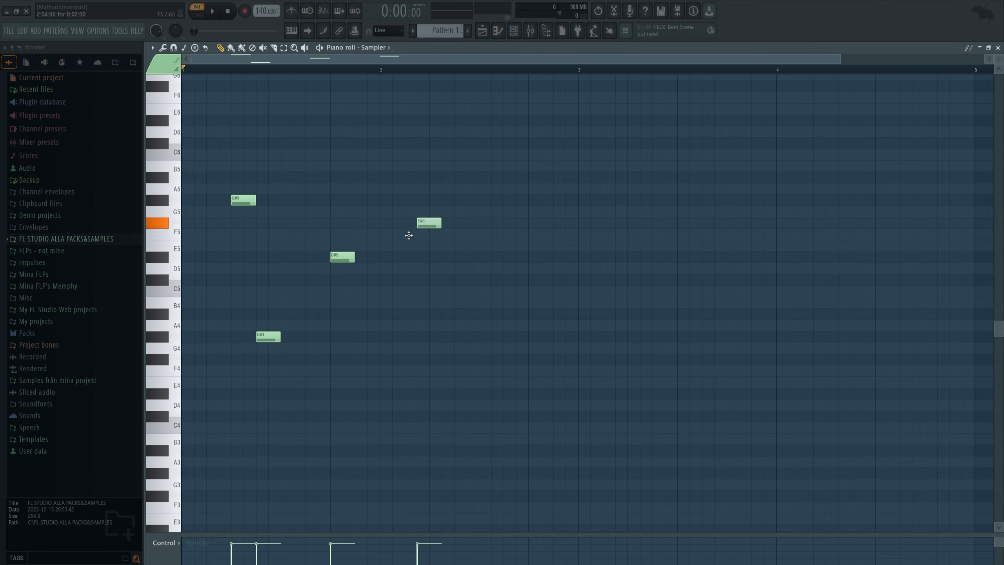
pyautogui.moveTo(423, 223); pyautogui.dragTo(435, 245)
pyautogui.moveTo(360, 336); pyautogui.dragTo(348, 326)
# Delete all the test notes from the Sampler's piano roll.
pyautogui.rightClick(267, 339)
pyautogui.rightClick(342, 257)
pyautogui.rightClick(355, 326)
pyautogui.rightClick(441, 246)
pyautogui.rightClick(243, 200)
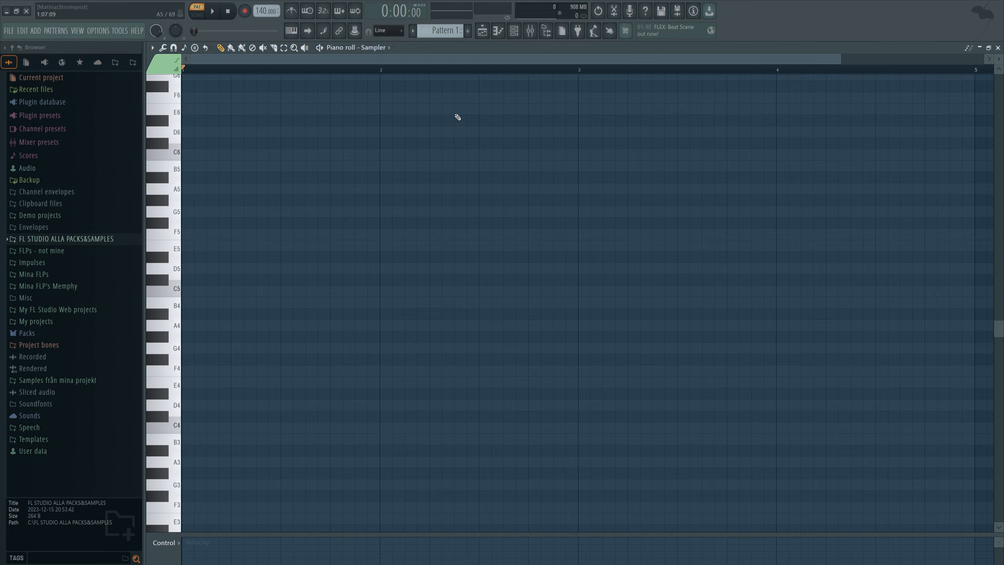
# Leave the piano roll and bring up the channel rack and the mixer.
pyautogui.click(514, 31)
pyautogui.click(515, 34)
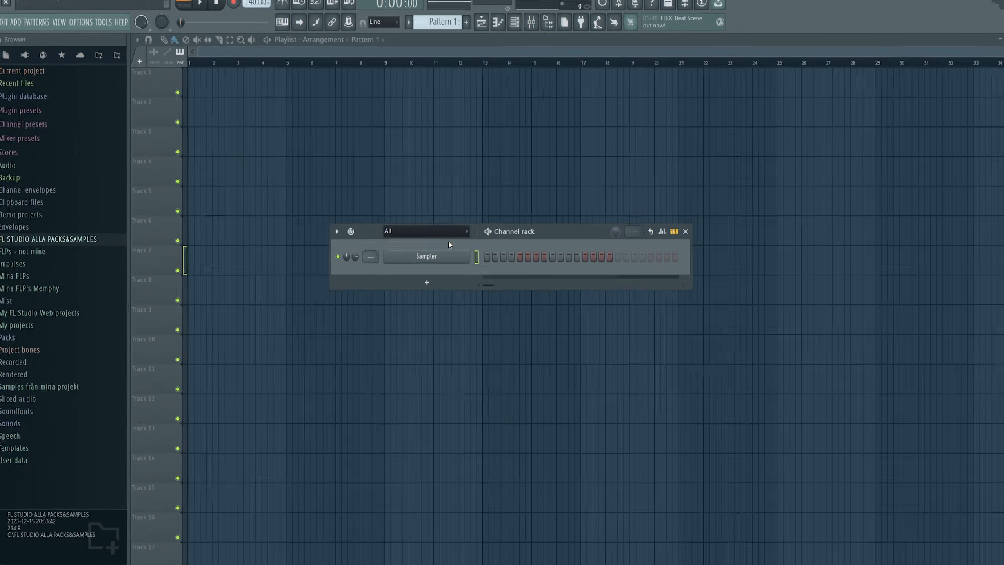
pyautogui.press('F9')
pyautogui.moveTo(326, 213)
pyautogui.mouseDown()
pyautogui.moveTo(596, 209)
pyautogui.moveTo(321, 216)
pyautogui.mouseUp()
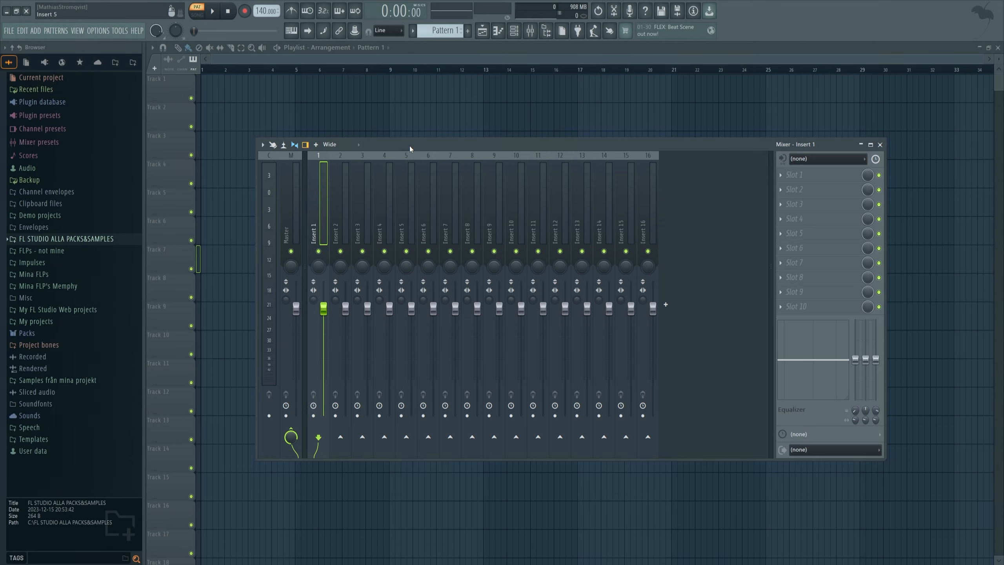
# Reposition the mixer window and display the effect plugin choices for Slot 1 of Insert 1.
pyautogui.moveTo(409, 146); pyautogui.dragTo(427, 315)
pyautogui.press('F6')
pyautogui.click(797, 343)
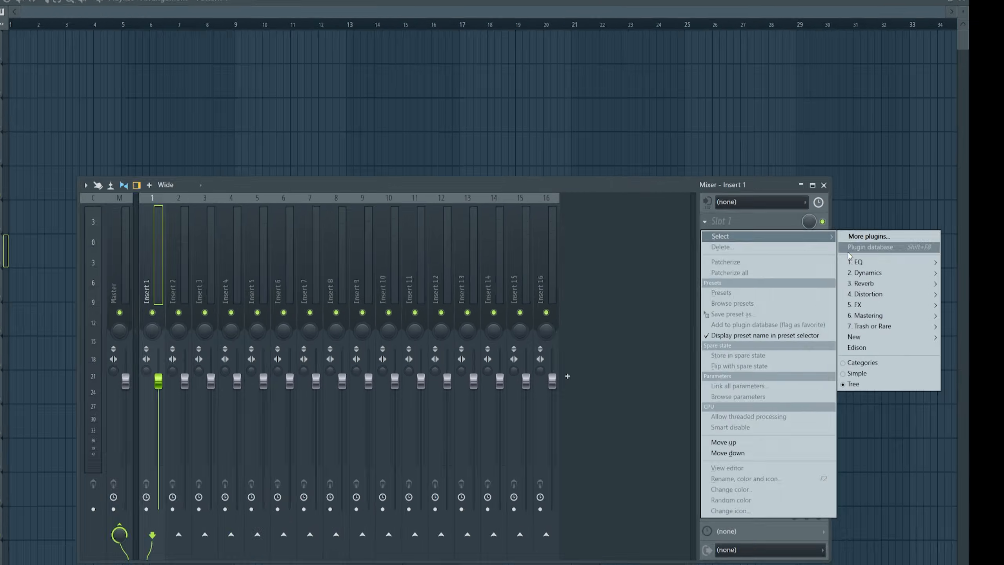
pyautogui.moveTo(697, 258)
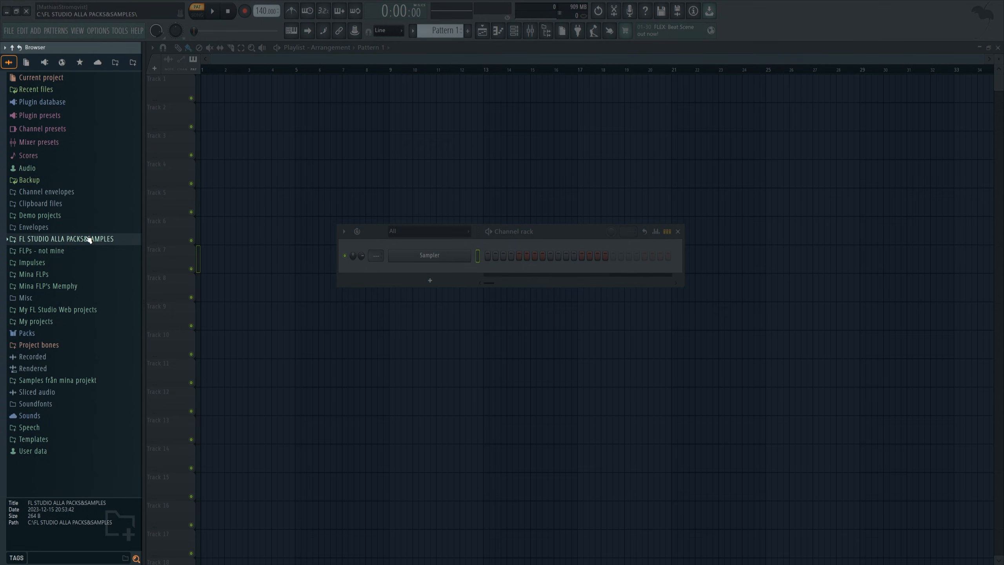
# Place the Fills 3 sample from the ORDNING OCH REDA drum fills on Track 5 near bar 5, and remove it again.
pyautogui.click(88, 239)
pyautogui.click(81, 274)
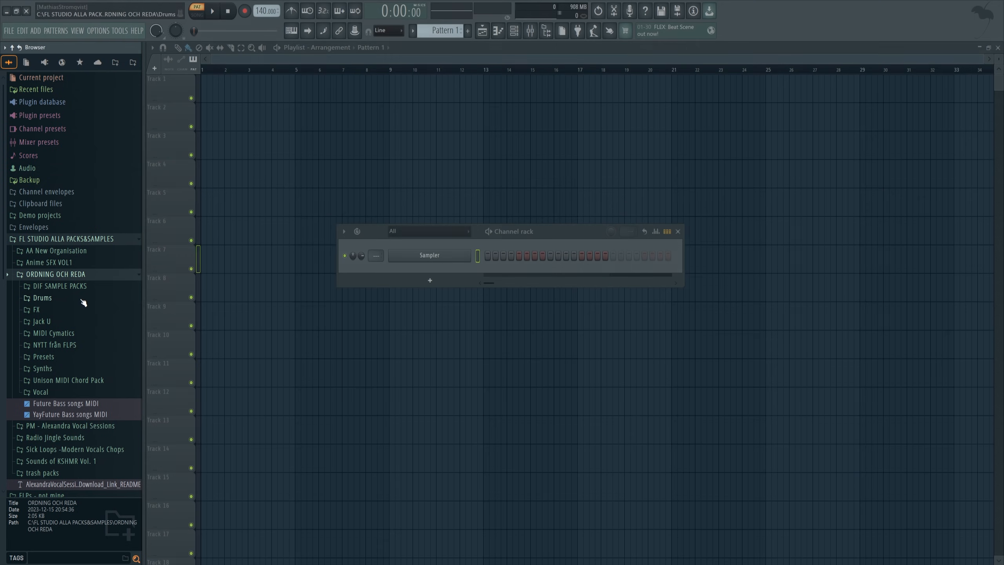
pyautogui.click(81, 298)
pyautogui.click(79, 345)
pyautogui.moveTo(83, 378); pyautogui.dragTo(315, 209)
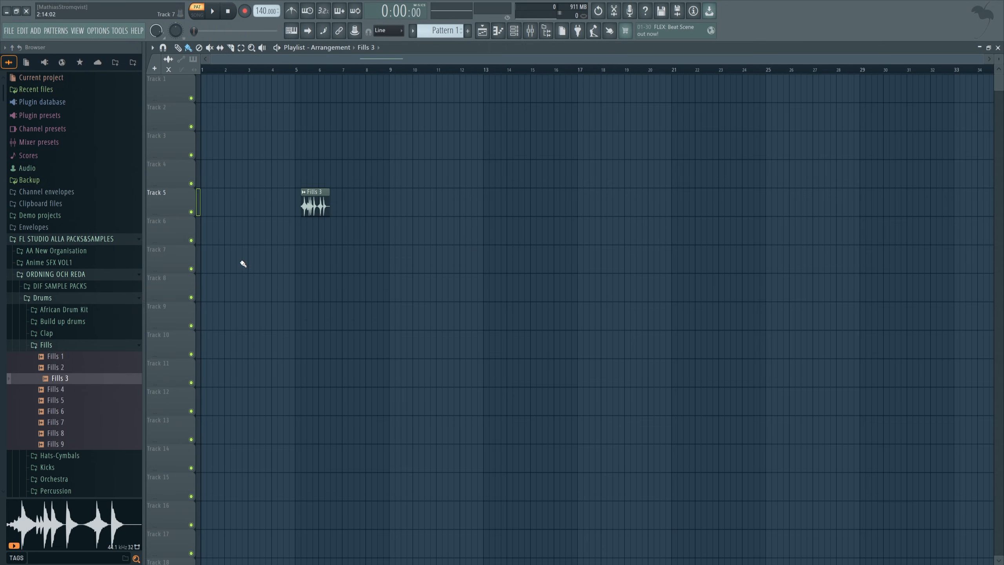
pyautogui.rightClick(310, 205)
pyautogui.click(114, 239)
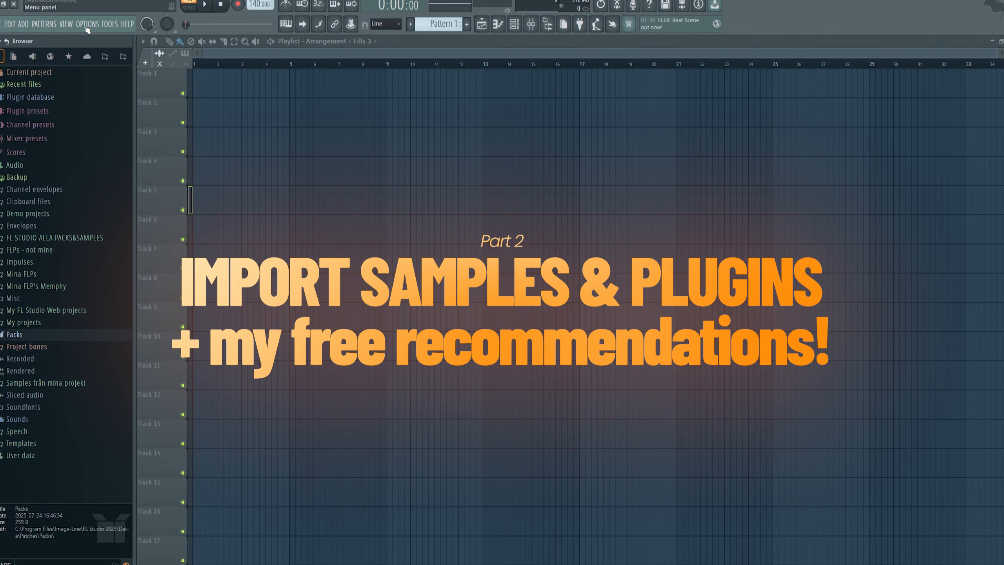
# Open the file settings and highlight the FL STUDIO ALLA PACKS&SAMPLES folder among the extra search folders and in the browser.
pyautogui.click(86, 24)
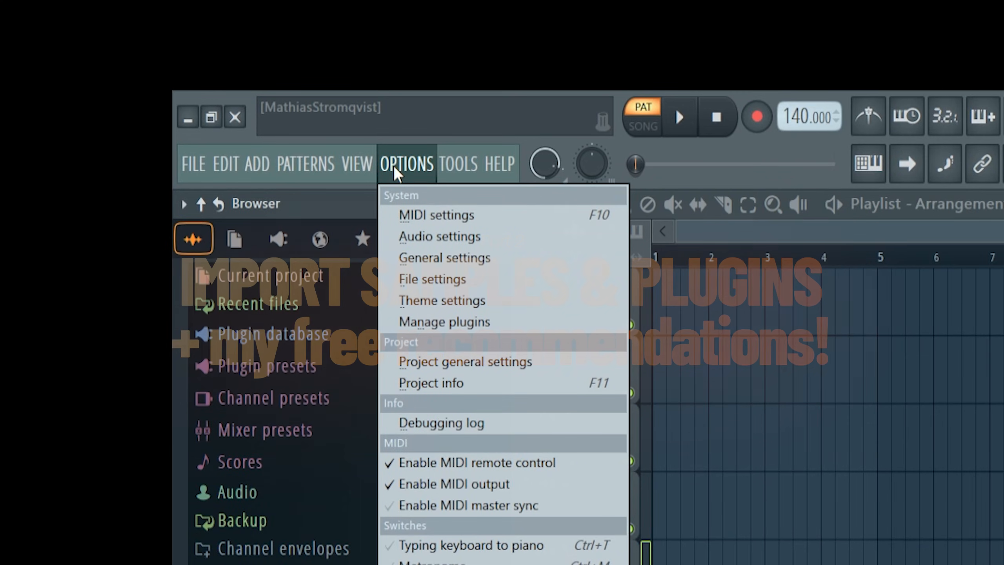
pyautogui.click(447, 279)
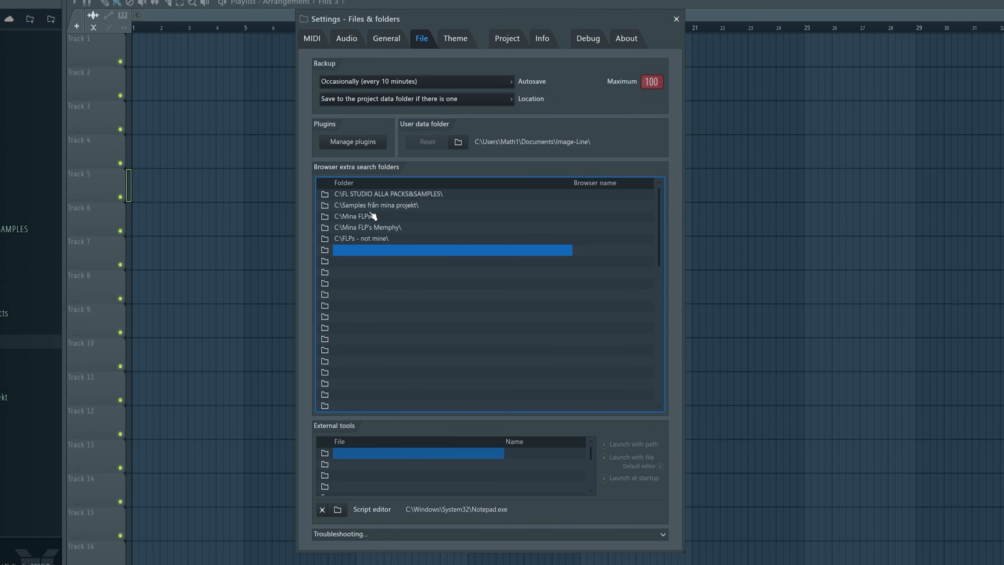
pyautogui.click(368, 198)
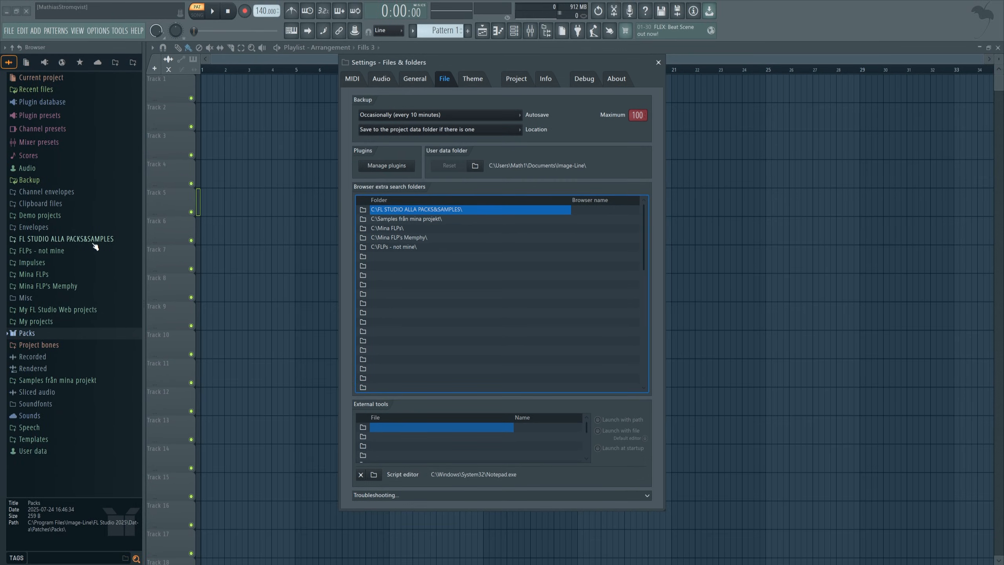
pyautogui.click(47, 239)
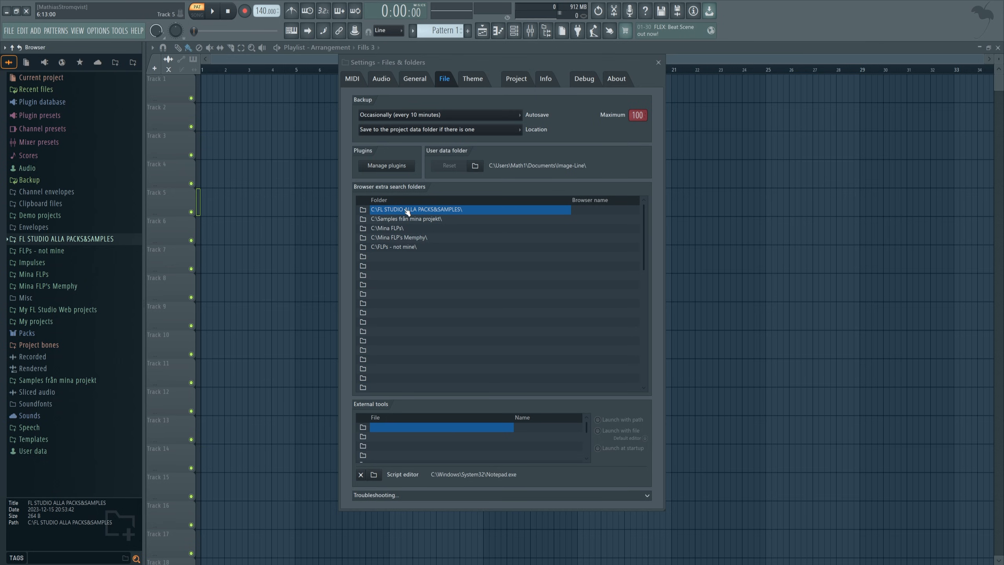
# Open the folder chooser for the first empty extra search folder entry and cancel it.
pyautogui.click(362, 256)
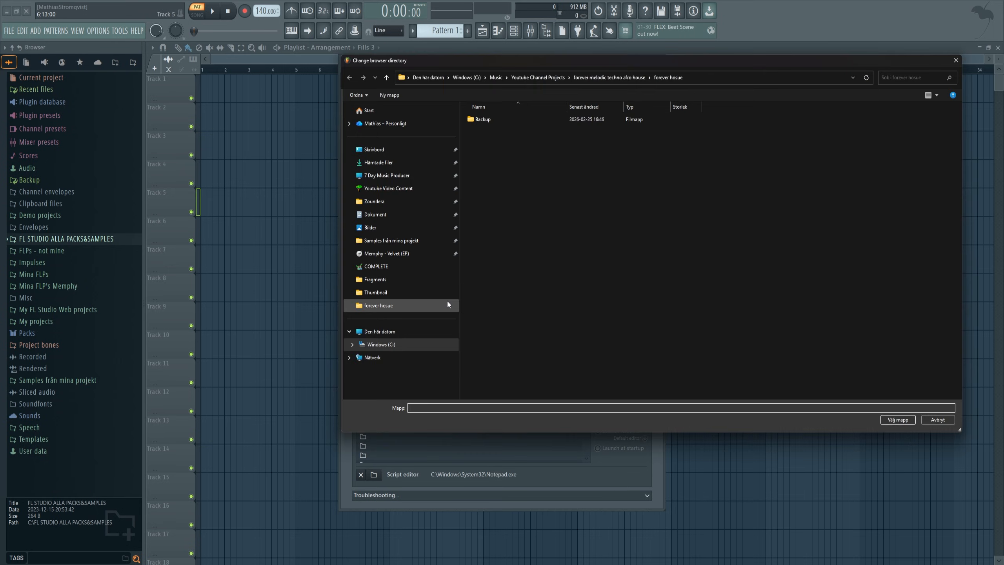
pyautogui.click(938, 420)
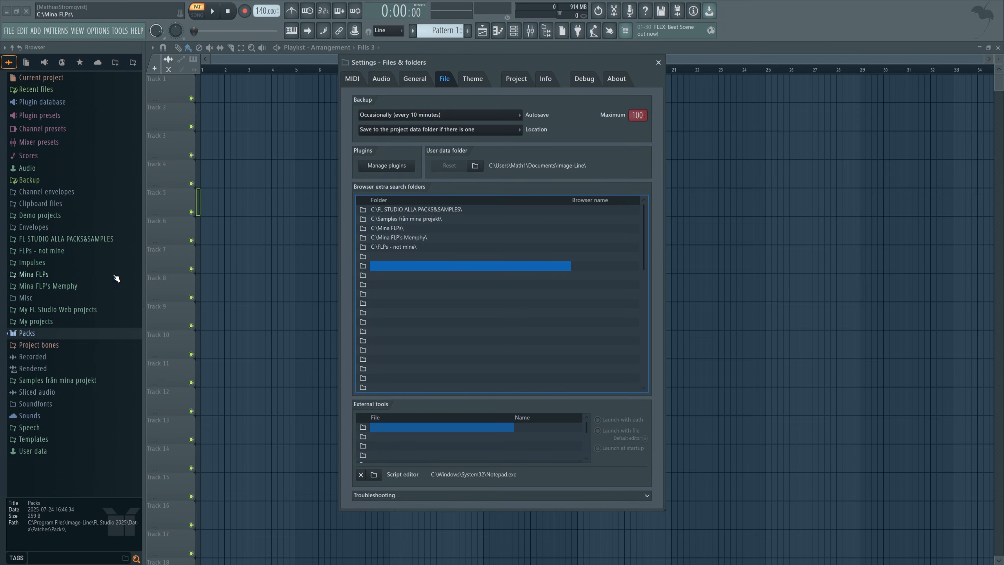
# Open the browser's Packs folder in Windows Explorer and select the "Do It" vocal sample inside Vocals.
pyautogui.rightClick(55, 335)
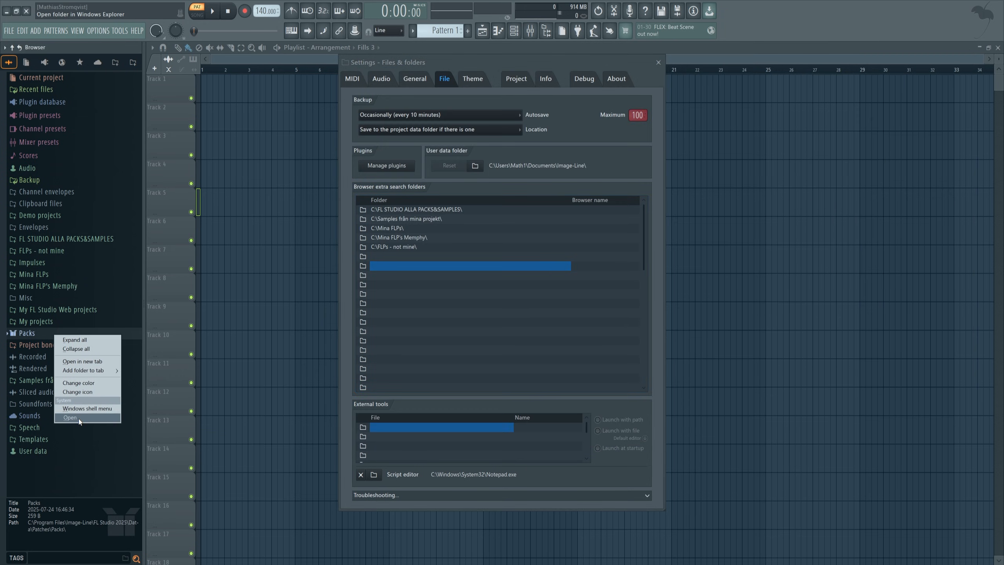
pyautogui.click(79, 418)
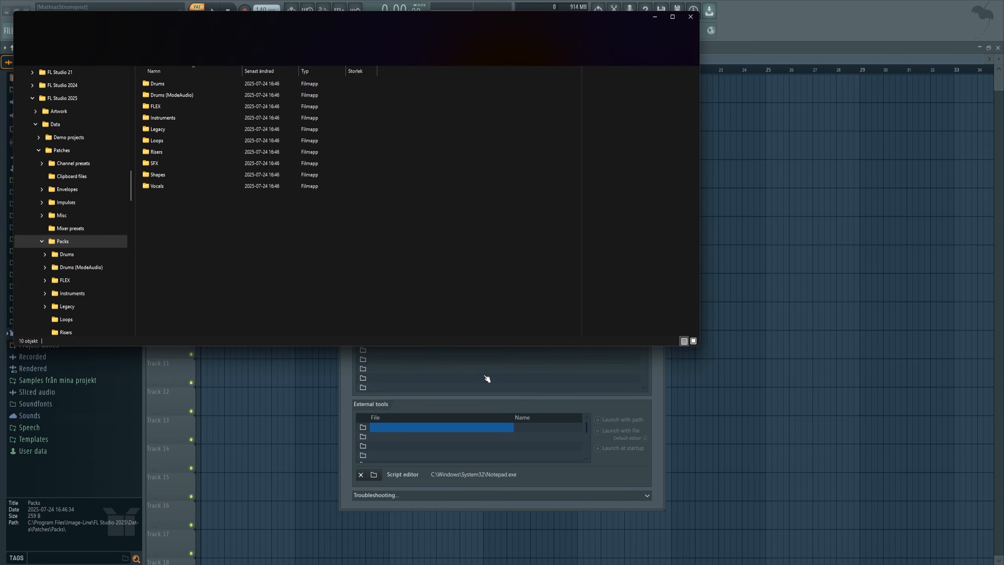
pyautogui.click(194, 186)
pyautogui.doubleClick(194, 186)
pyautogui.click(232, 174)
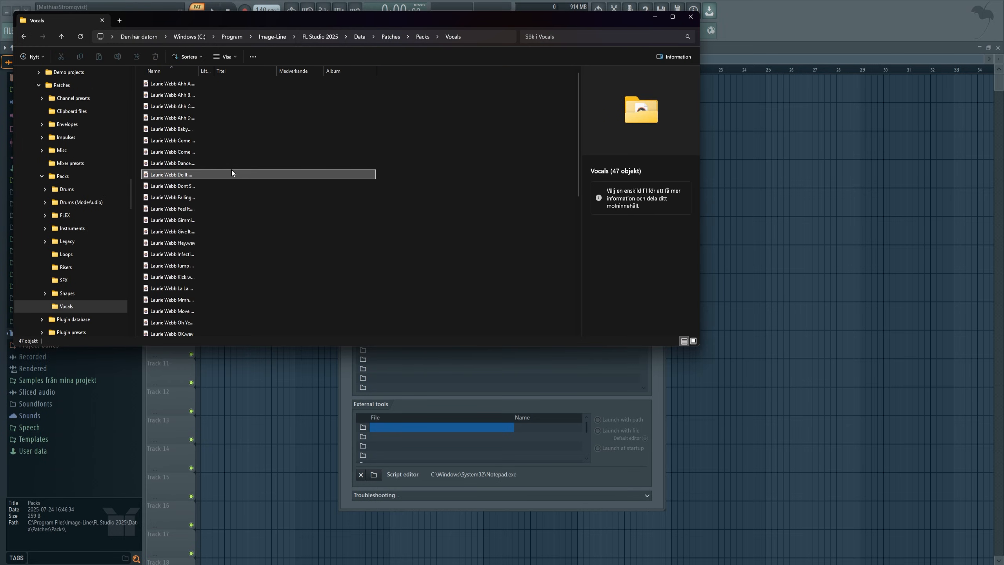
# Paste a copy of the vocal sample into the main Packs folder, granting administrator permission.
pyautogui.hotkey('alt', 'Left')
pyautogui.click(200, 250)
pyautogui.hotkey('ctrl', 'v')
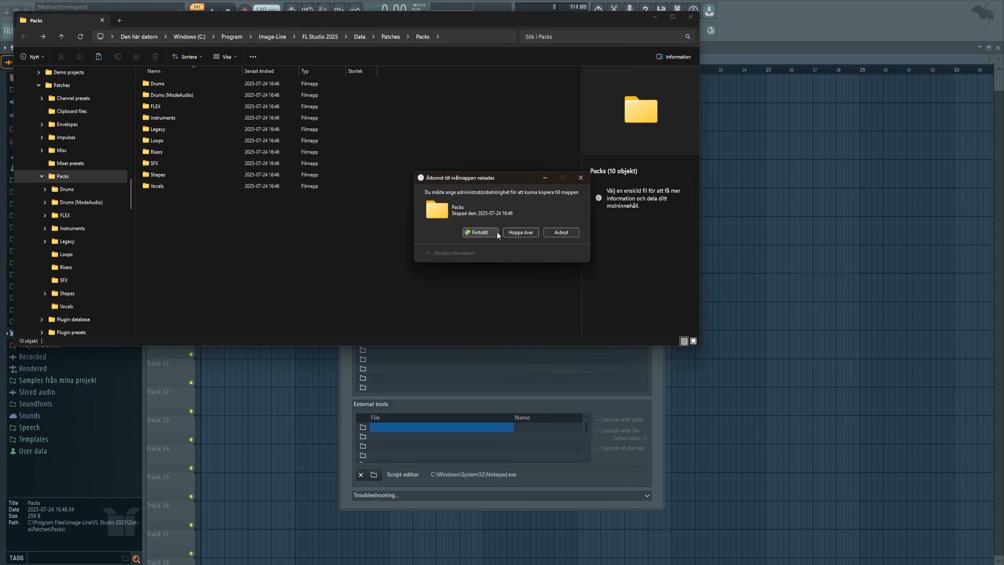
pyautogui.click(482, 232)
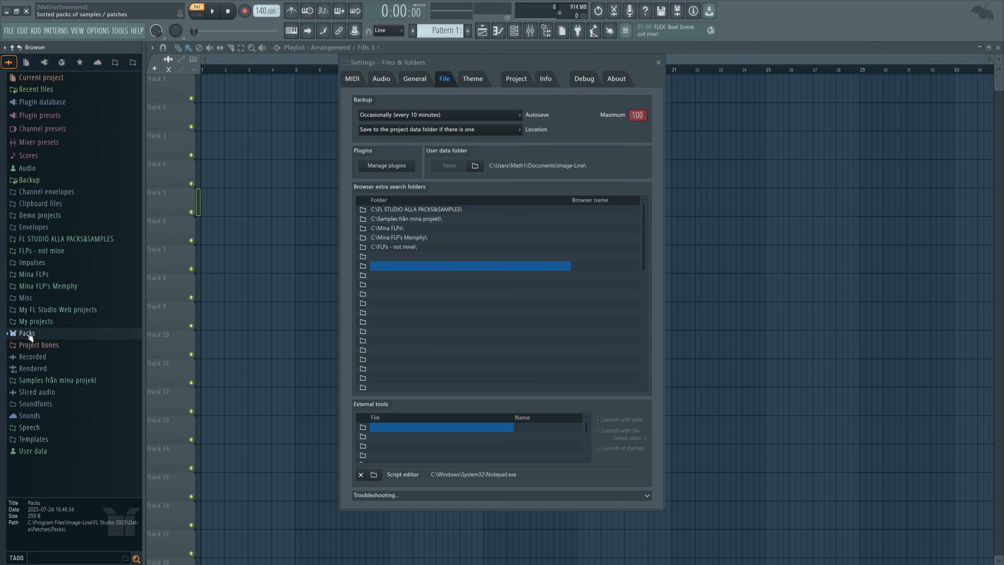
# Expand Packs in the browser and reread its folder structure.
pyautogui.click(31, 337)
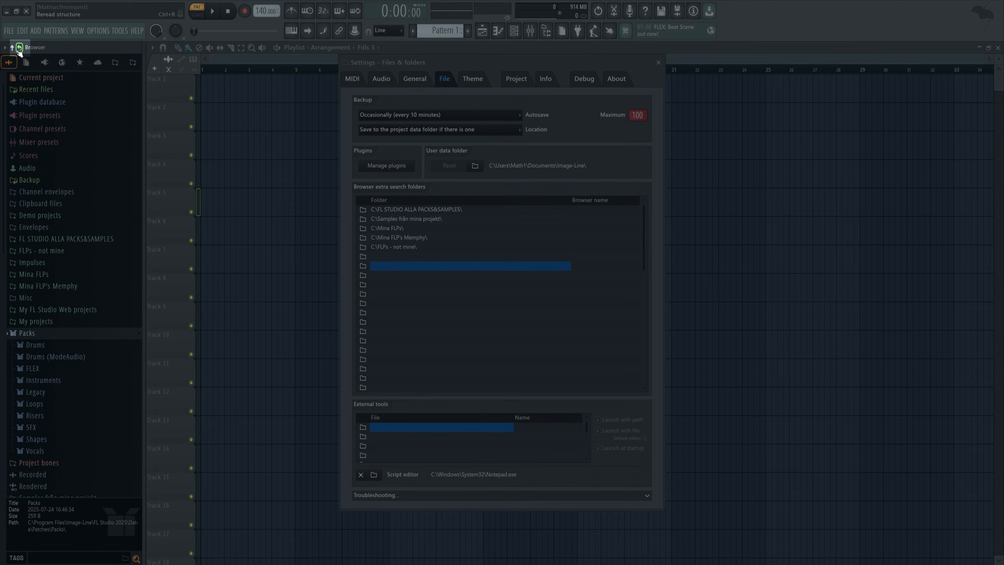
pyautogui.click(20, 48)
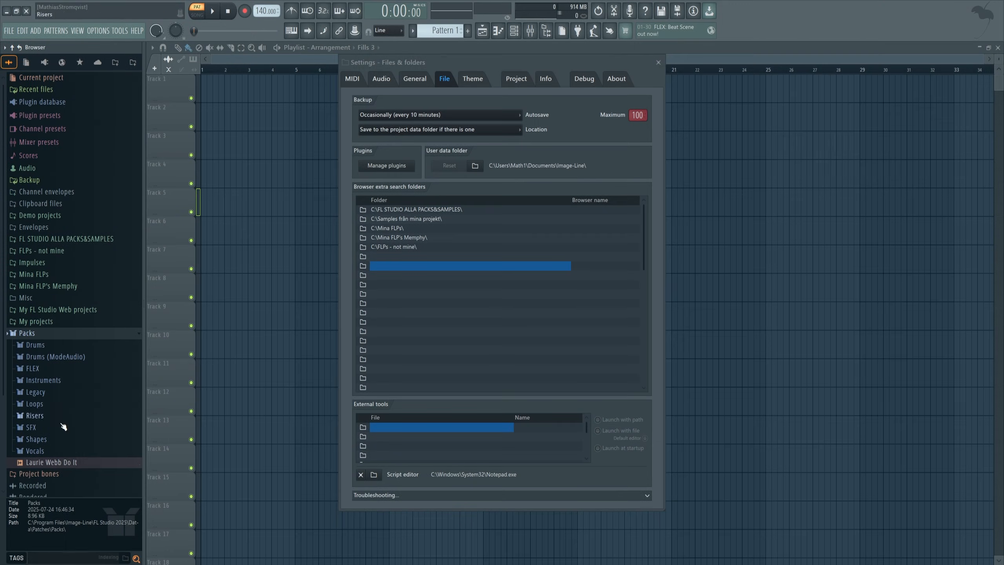
# Place the copied "Do It" vocal sample on Track 9 near bar 2, erase the clip and collapse Packs.
pyautogui.click(42, 461)
pyautogui.moveTo(42, 461); pyautogui.dragTo(231, 319)
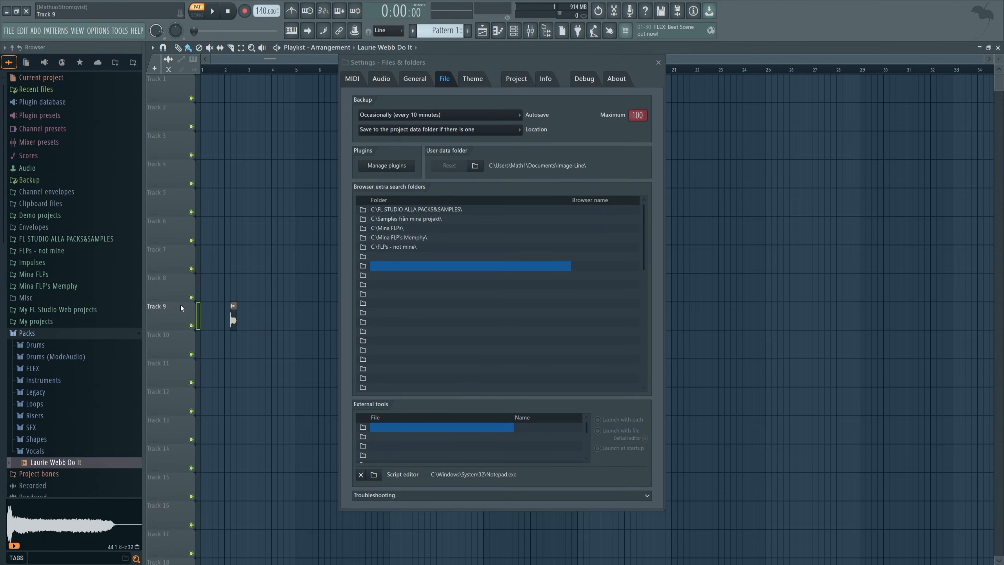
pyautogui.rightClick(230, 319)
pyautogui.click(42, 336)
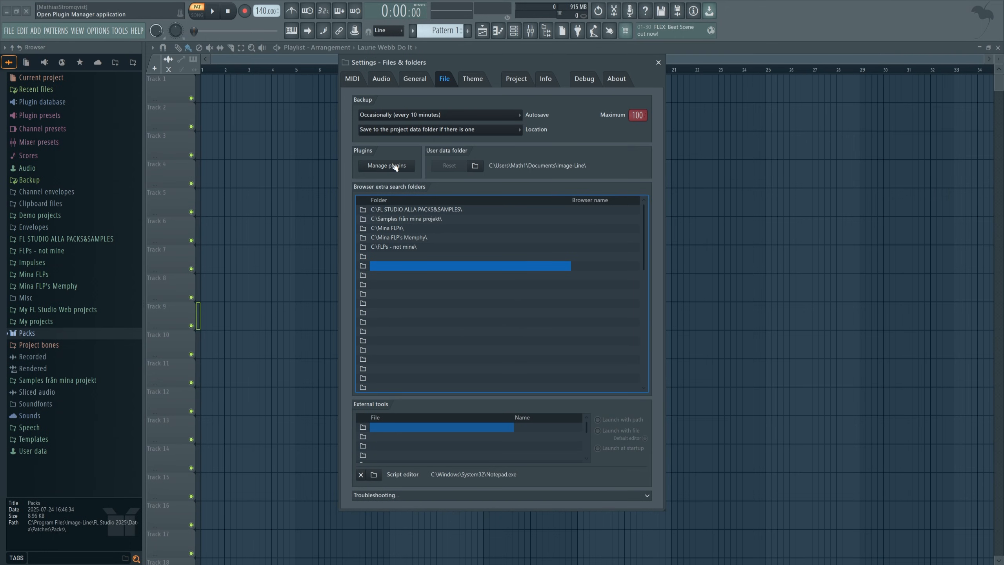
# Open the Plugin Manager and look through its plugin search paths and the list of installed plugins.
pyautogui.click(386, 165)
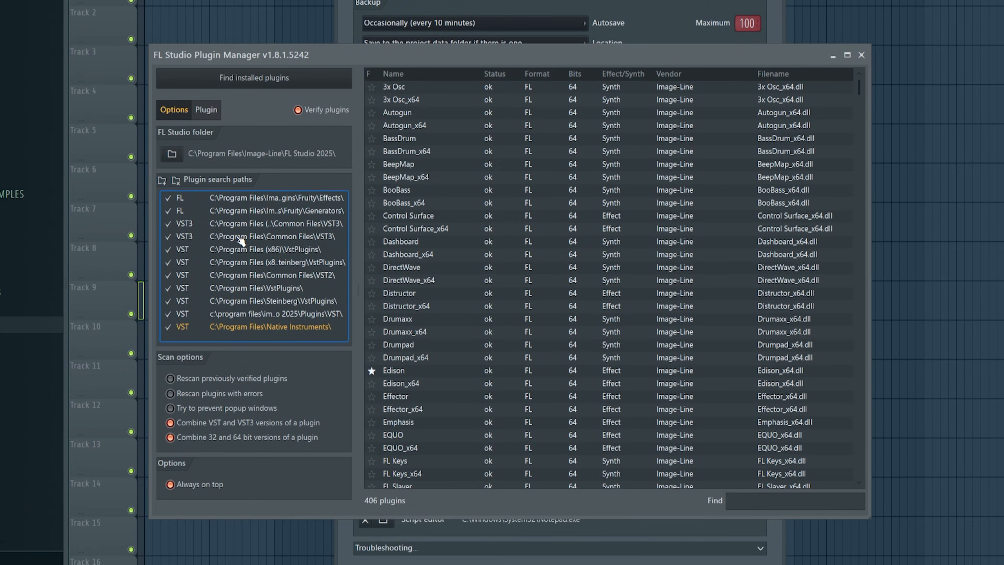
pyautogui.click(281, 212)
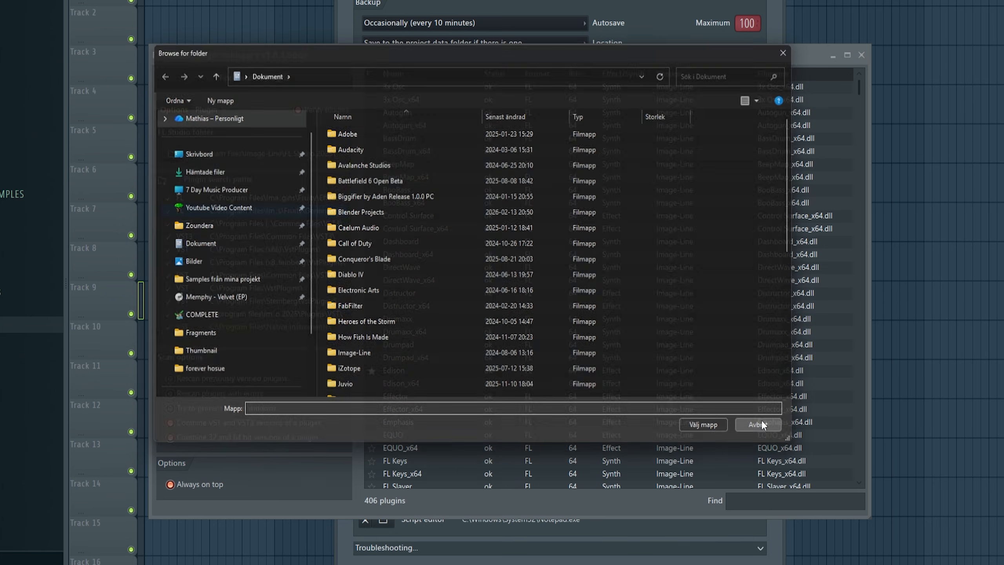
pyautogui.click(759, 424)
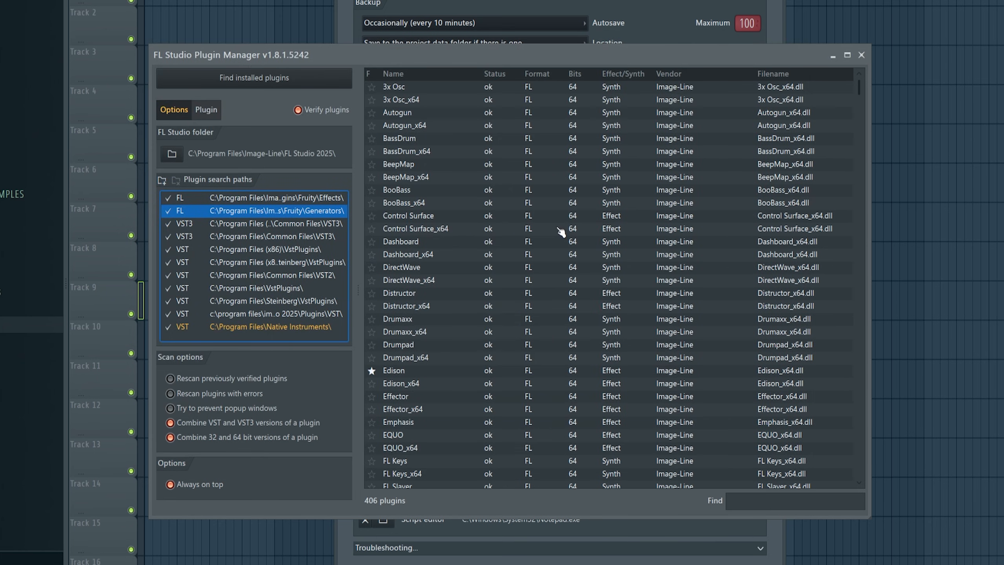
pyautogui.scroll(-20, 562, 232)
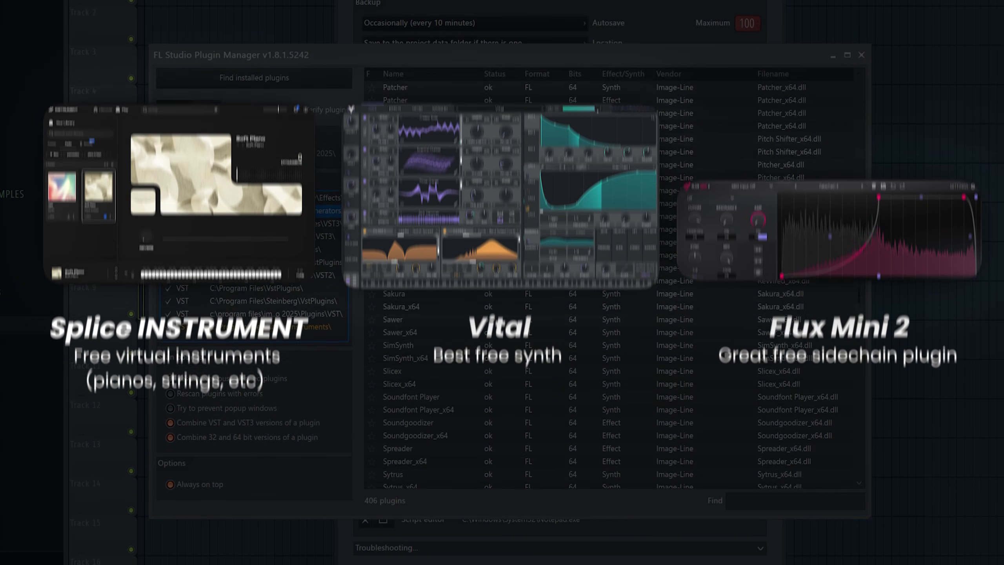
pyautogui.scroll(-10, 722, 145)
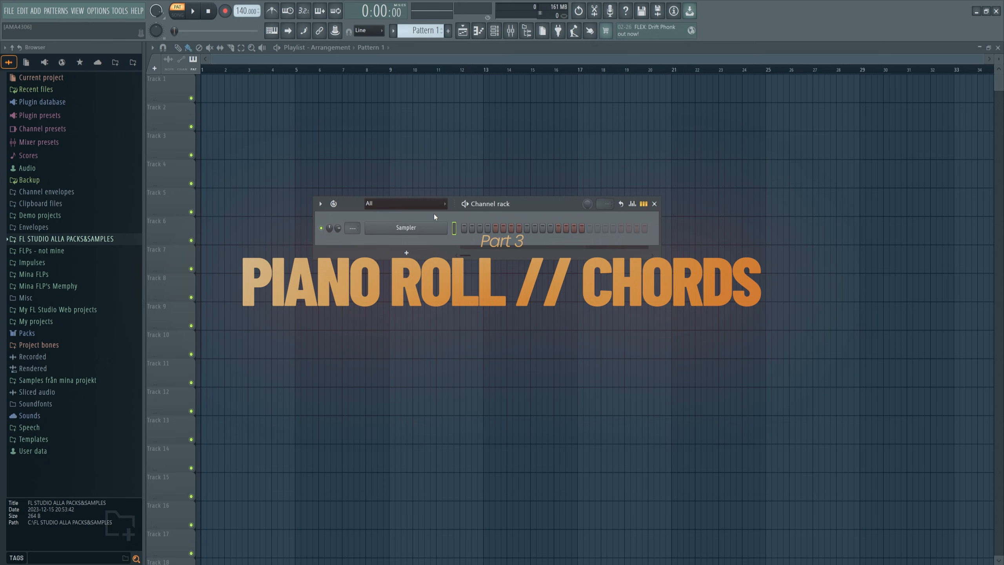
# Insert a Kontakt 7 instrument channel with NOIRE Felt into the channel rack.
pyautogui.rightClick(420, 233)
pyautogui.moveTo(526, 319)
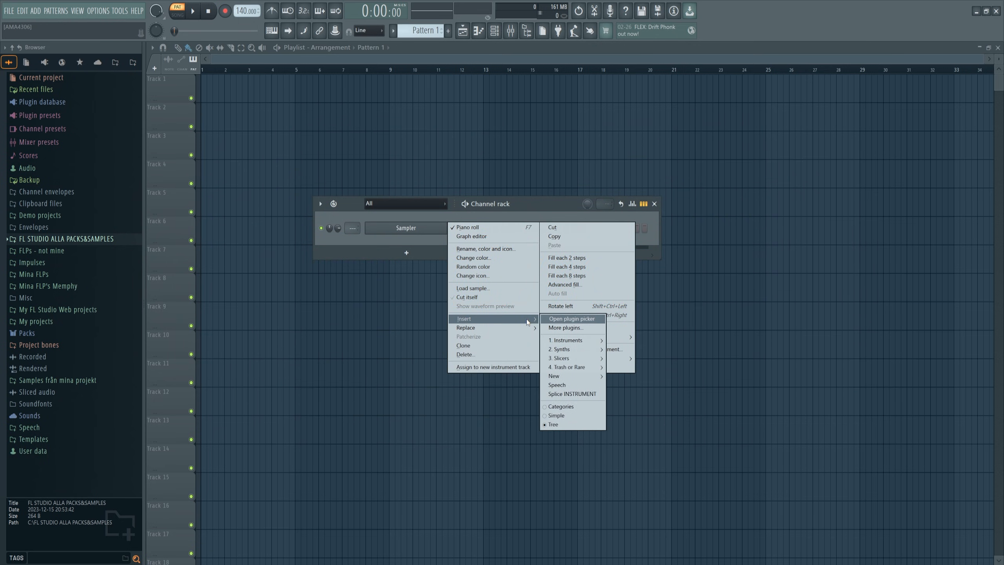
pyautogui.moveTo(581, 341)
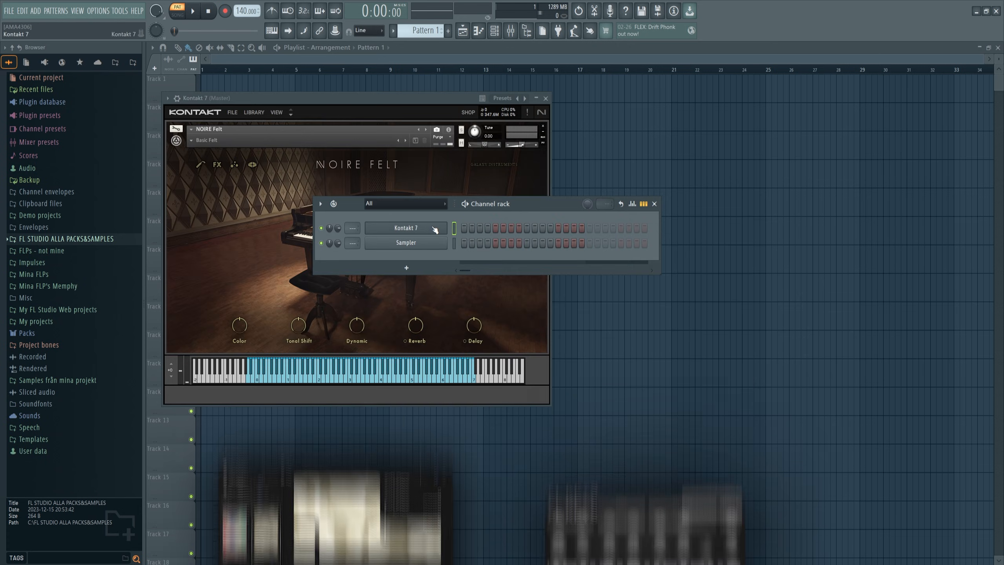
# Open the Kontakt 7 channel's piano roll, draw several scattered single notes in bar 1 and play them.
pyautogui.rightClick(430, 226)
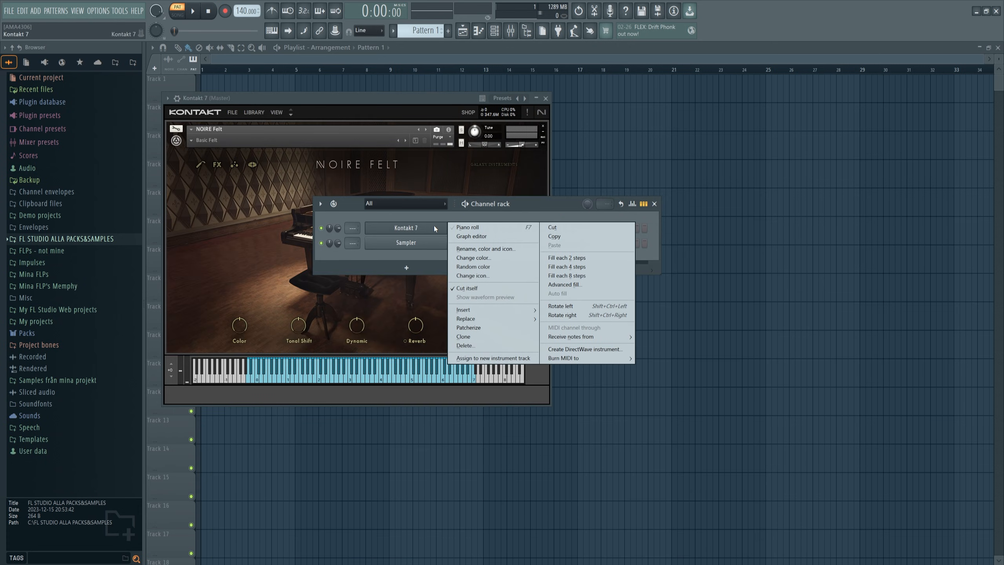
pyautogui.click(489, 231)
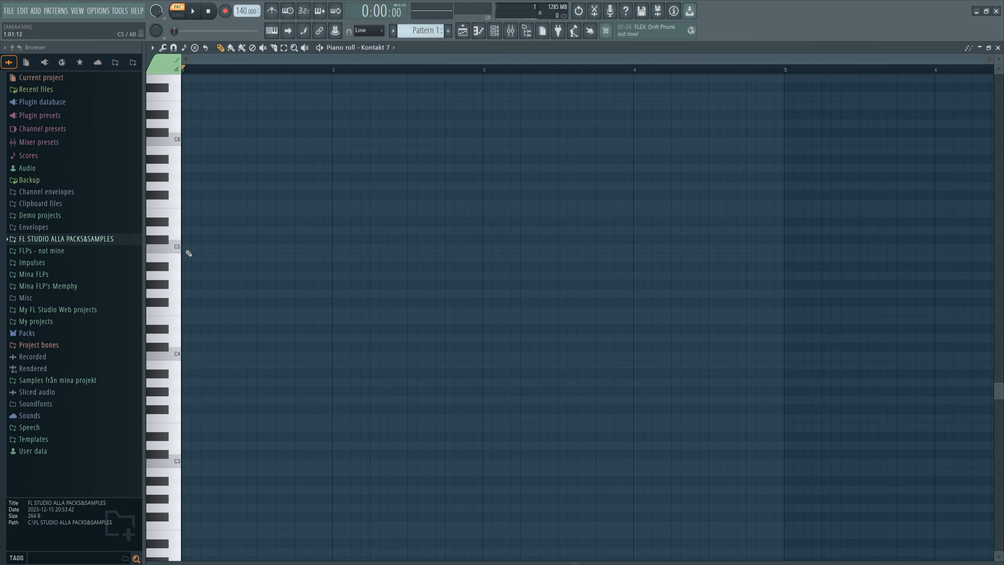
pyautogui.click(299, 293)
pyautogui.click(224, 338)
pyautogui.click(196, 284)
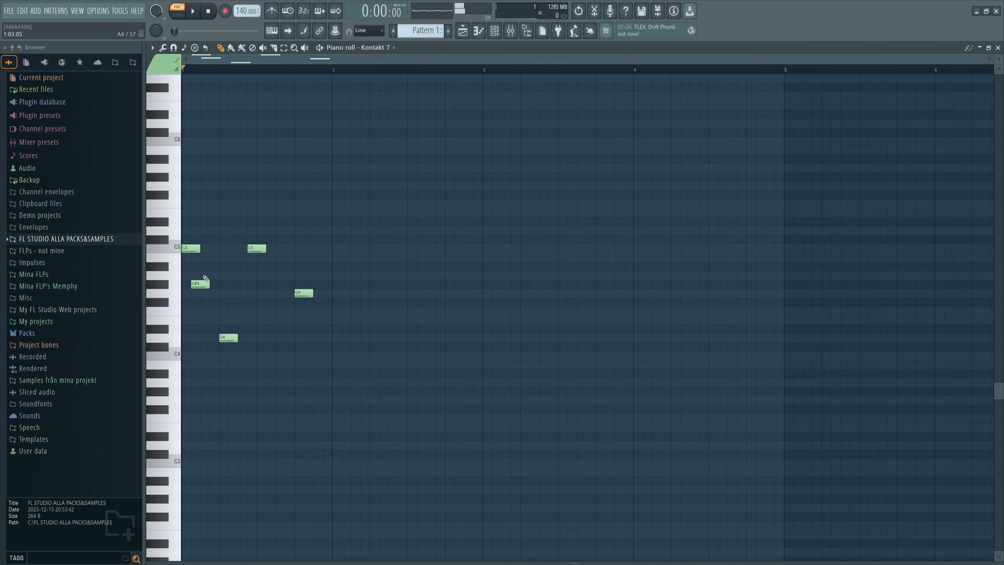
pyautogui.click(234, 267)
pyautogui.click(253, 302)
pyautogui.click(280, 168)
pyautogui.press('space')
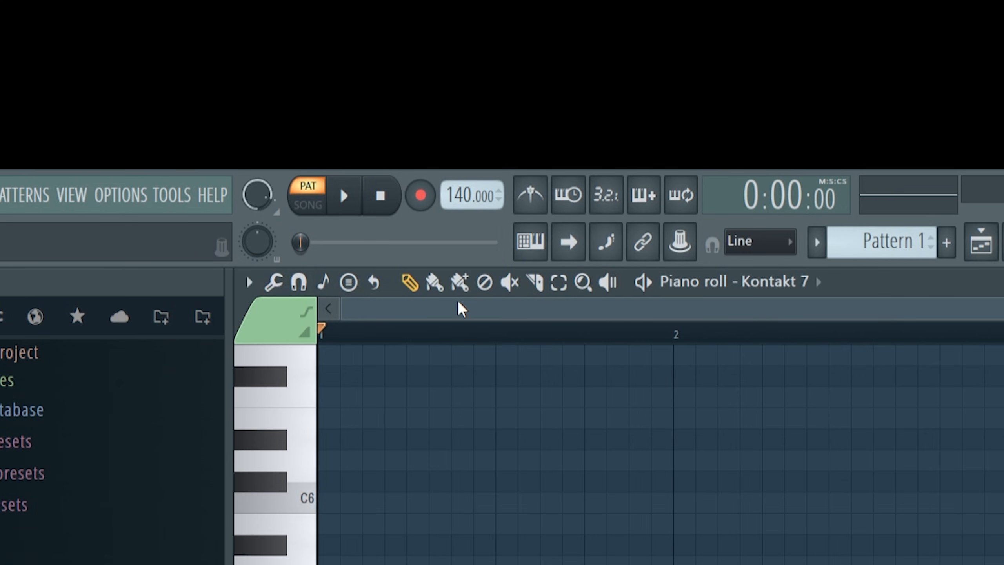
# Use the Paint tool to add short G4 and G#4 notes and a continuous row of B4 notes from bar 1 into bar 2.
pyautogui.click(436, 292)
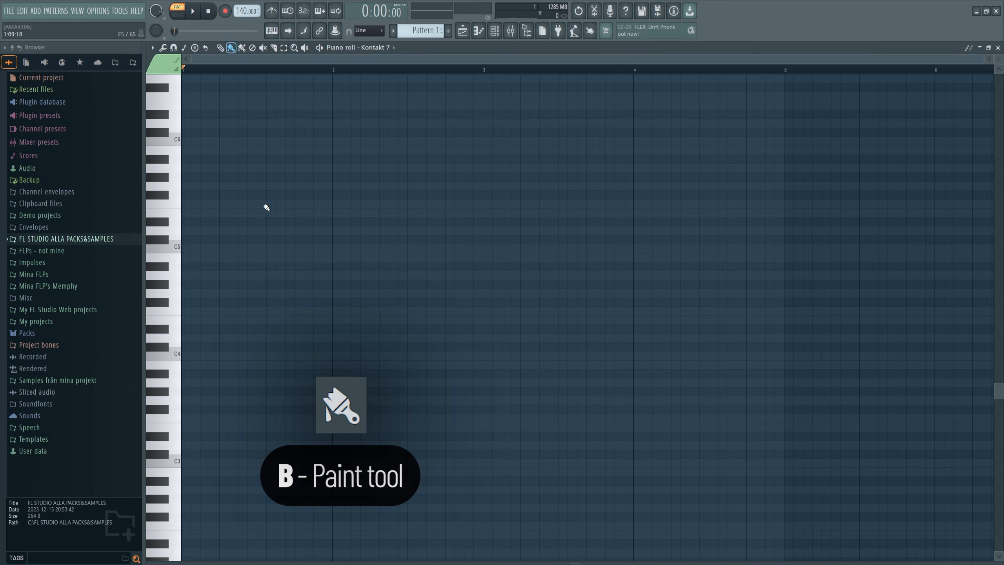
pyautogui.click(293, 284)
pyautogui.moveTo(332, 293); pyautogui.dragTo(390, 293)
pyautogui.moveTo(198, 258); pyautogui.dragTo(389, 261)
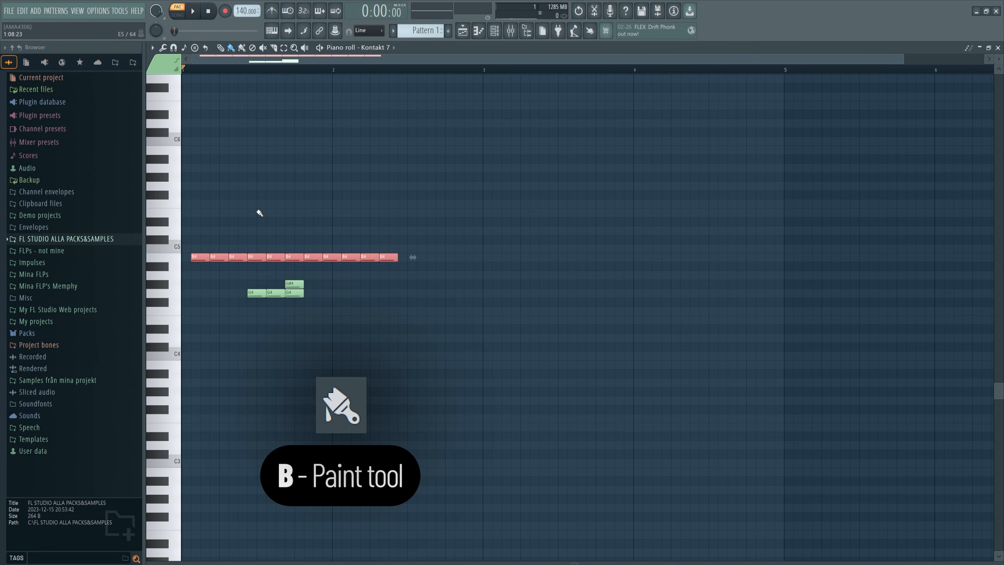
# Erase a few notes from the painted B4 row along with the G4 and G#4 notes below it.
pyautogui.rightClick(257, 257)
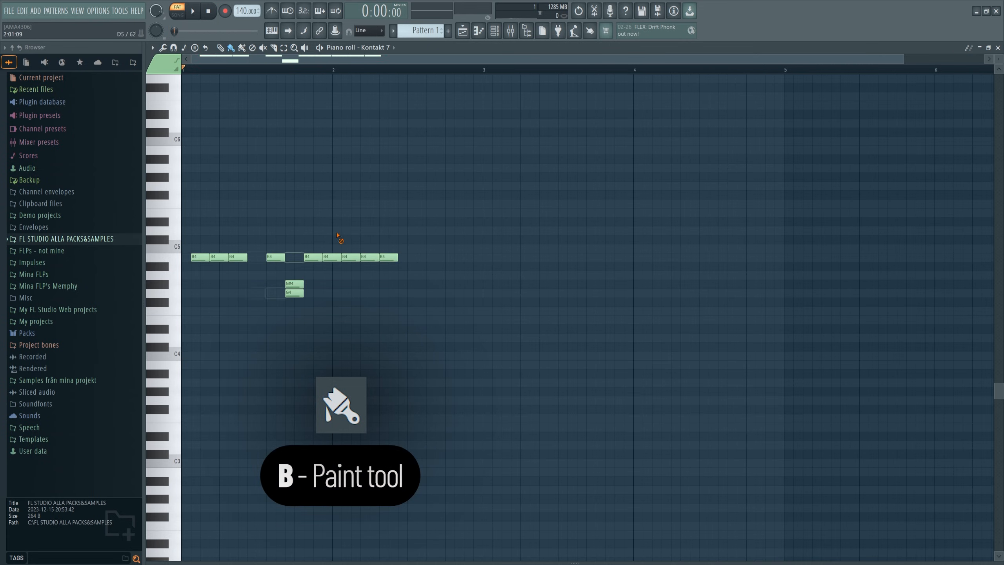
pyautogui.rightClick(332, 257)
pyautogui.rightClick(295, 284)
pyautogui.rightClick(295, 292)
# Slice several of the B4 notes into shorter pieces with the Cut tool.
pyautogui.click(274, 47)
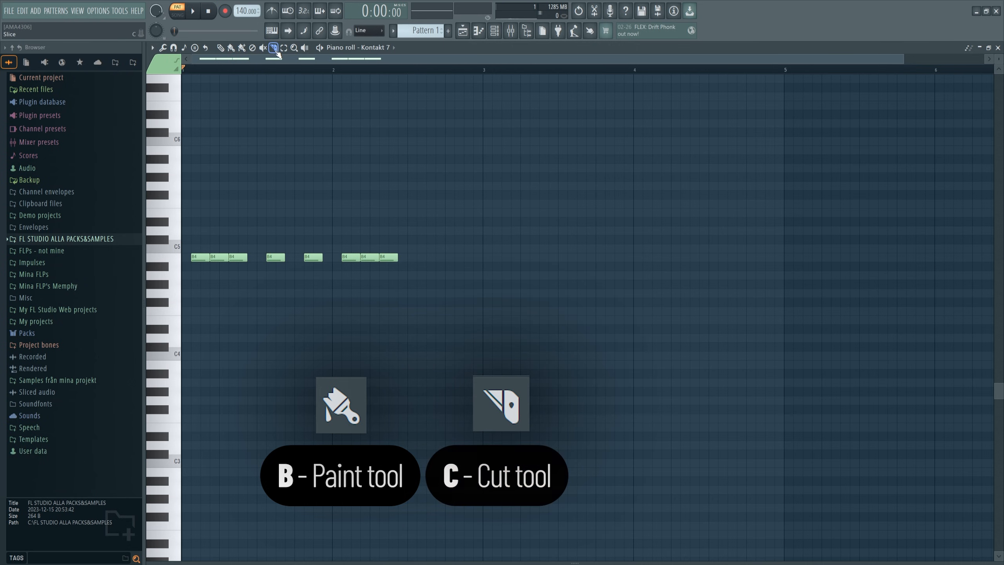
pyautogui.click(238, 257)
pyautogui.click(219, 257)
pyautogui.moveTo(285, 231); pyautogui.dragTo(288, 262)
pyautogui.moveTo(350, 226); pyautogui.dragTo(353, 273)
pyautogui.moveTo(370, 224)
pyautogui.mouseDown()
pyautogui.moveTo(375, 298)
pyautogui.moveTo(371, 262)
pyautogui.mouseUp()
# Select all the B4 notes with the Select tool and paint rows of E5 and C#5 notes above them.
pyautogui.click(283, 47)
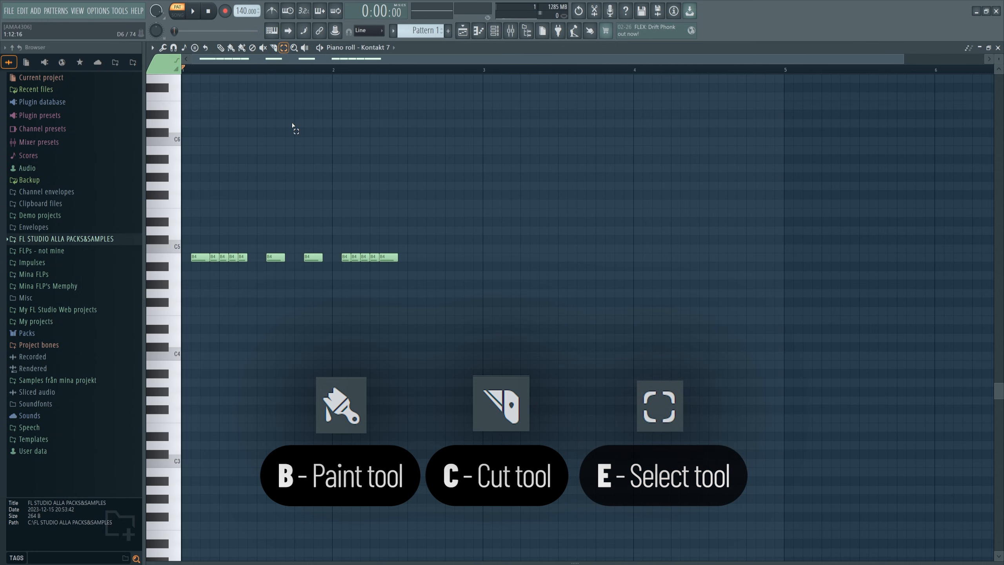
pyautogui.moveTo(466, 146); pyautogui.dragTo(196, 307)
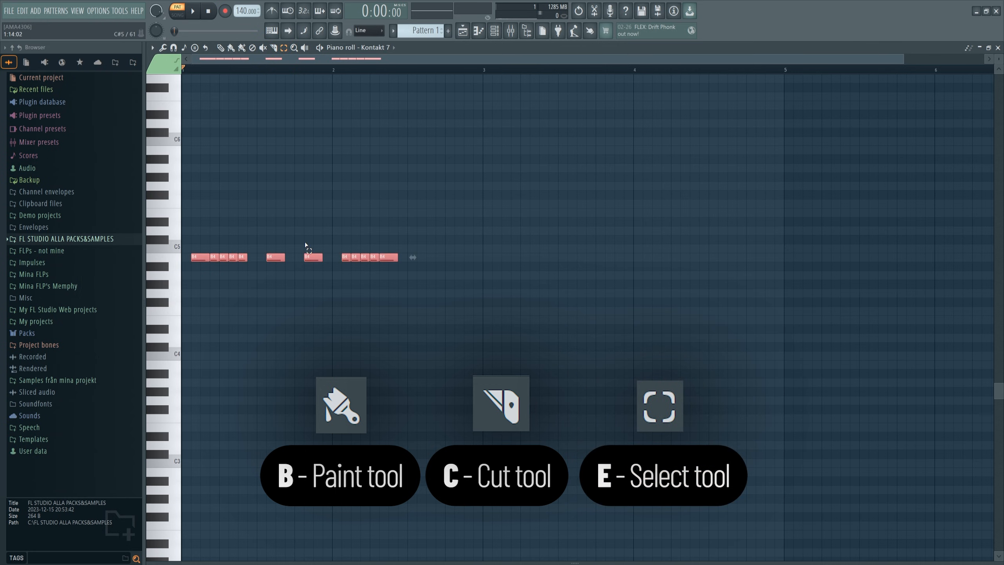
pyautogui.moveTo(205, 213); pyautogui.dragTo(417, 213)
pyautogui.moveTo(380, 240); pyautogui.dragTo(224, 239)
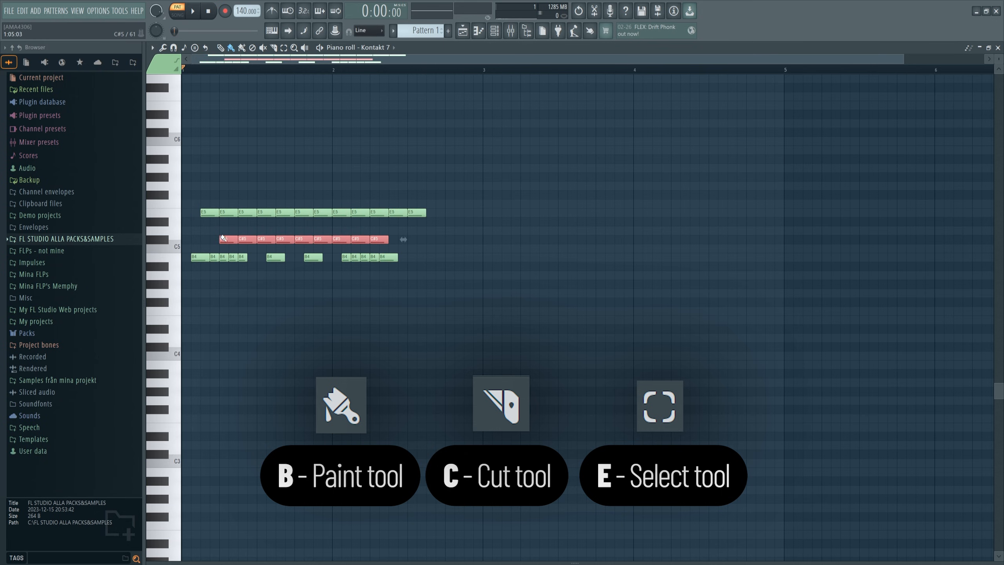
# Erase scattered notes from the E5, C#5 and B4 rows.
pyautogui.rightClick(332, 213)
pyautogui.rightClick(304, 239)
pyautogui.rightClick(276, 213)
pyautogui.rightClick(276, 258)
pyautogui.rightClick(361, 239)
# Cut vertically through the stacked note rows near the start and the end of the phrase.
pyautogui.press('c')
pyautogui.moveTo(229, 179); pyautogui.dragTo(228, 270)
pyautogui.moveTo(249, 257); pyautogui.dragTo(249, 180)
pyautogui.moveTo(389, 265); pyautogui.dragTo(389, 250)
pyautogui.moveTo(380, 189); pyautogui.dragTo(380, 245)
# Delete all the notes in the piano roll and return to the Paint tool.
pyautogui.press('e')
pyautogui.moveTo(513, 102); pyautogui.dragTo(195, 338)
pyautogui.press('Delete')
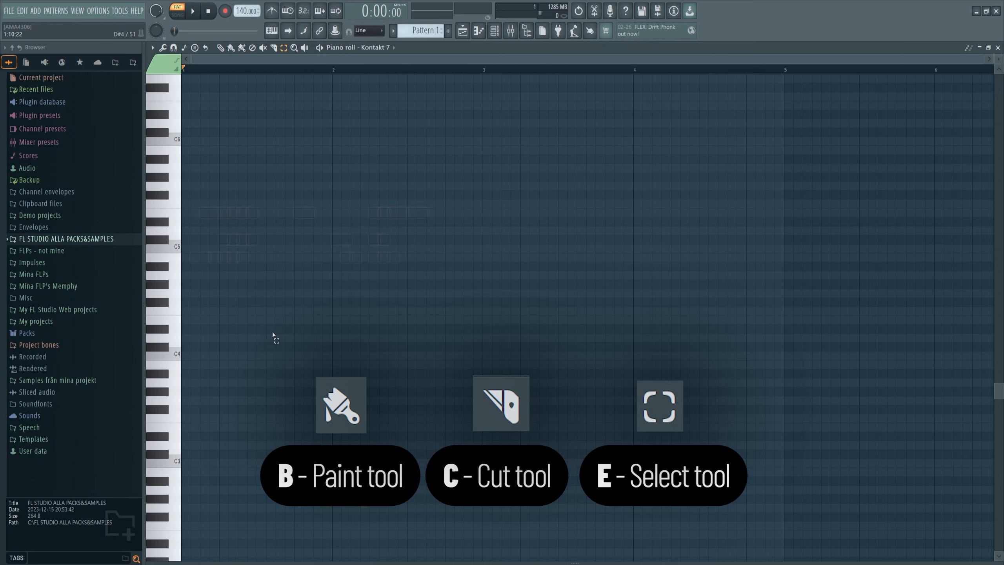
pyautogui.press('b')
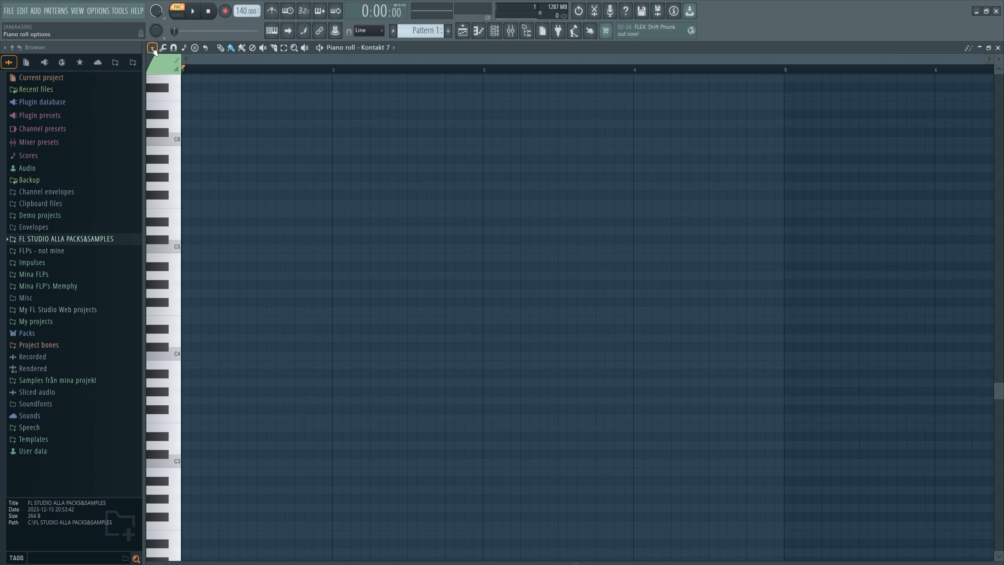
# Set the piano roll's scale highlighting to Minor Natural (Aeolian) with A# as the root note.
pyautogui.click(152, 48)
pyautogui.moveTo(189, 98)
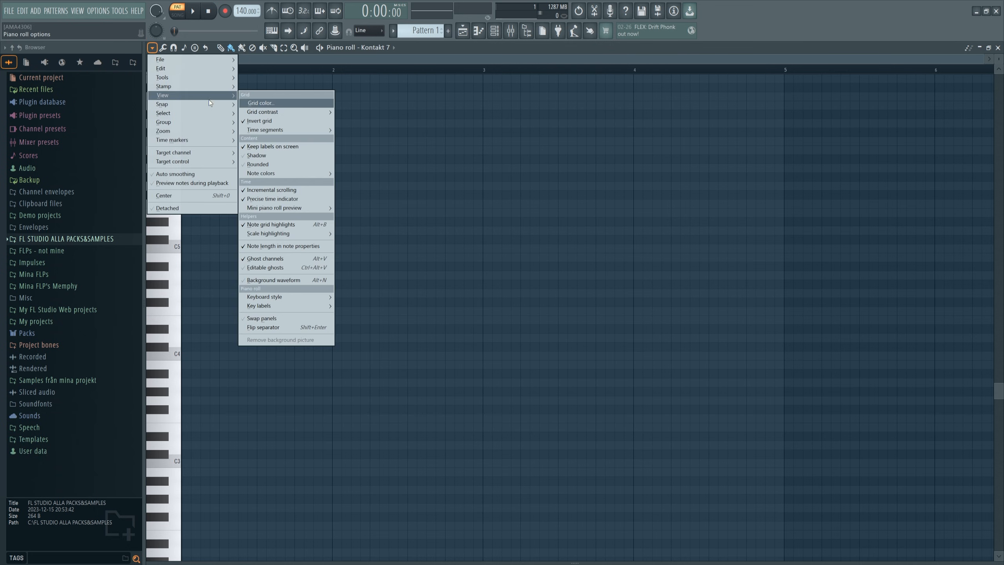
pyautogui.moveTo(299, 232)
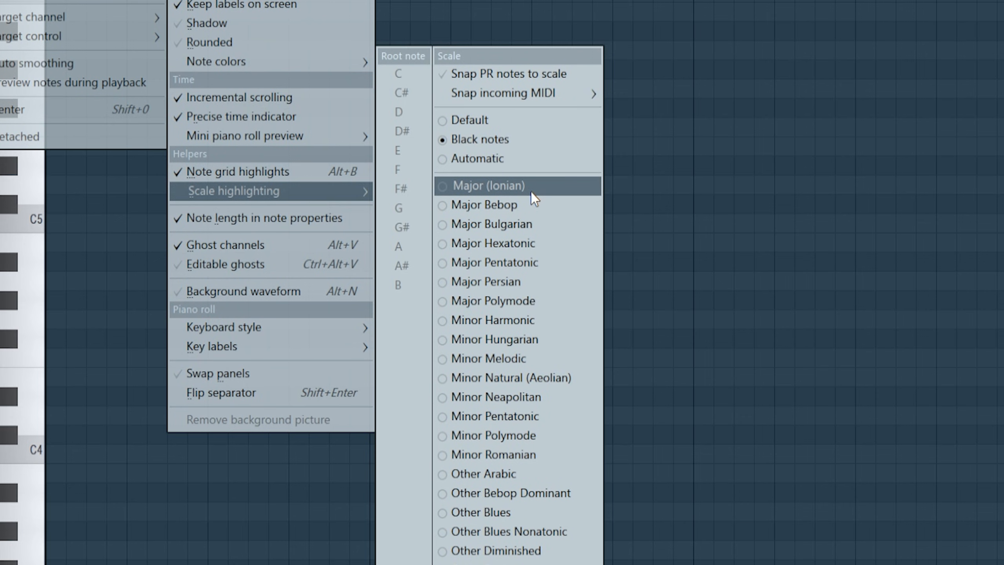
pyautogui.click(518, 373)
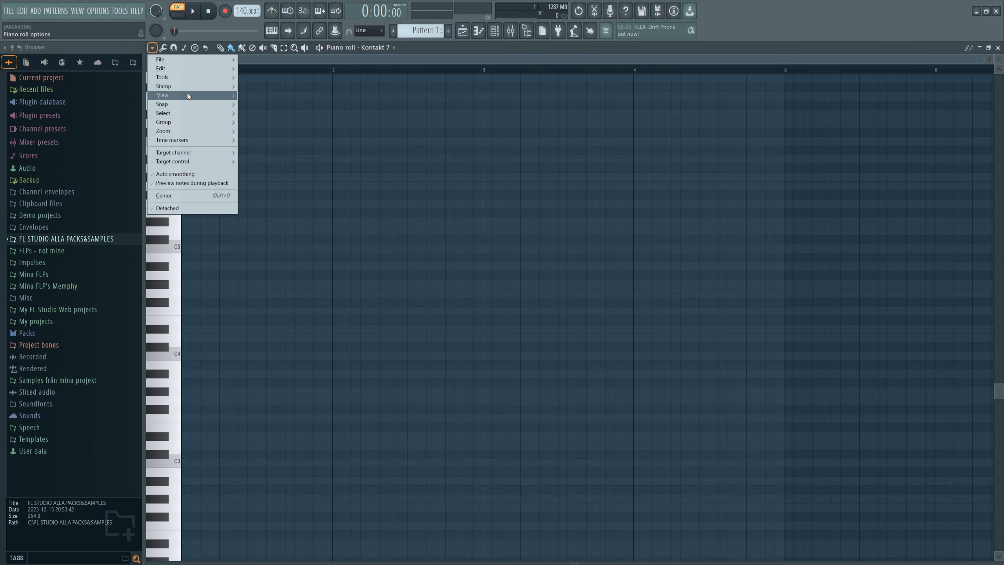
pyautogui.moveTo(190, 96)
pyautogui.moveTo(277, 233)
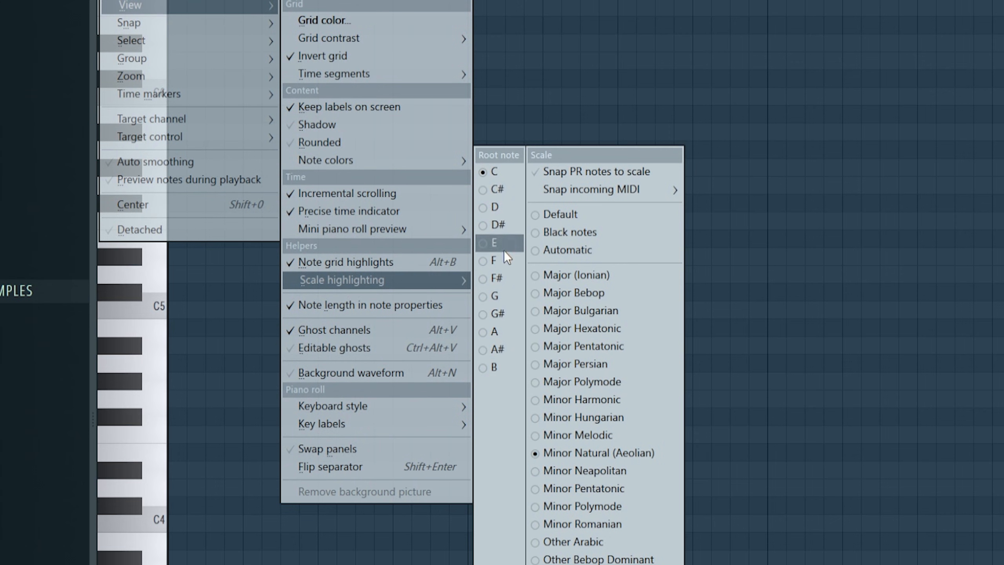
pyautogui.click(499, 348)
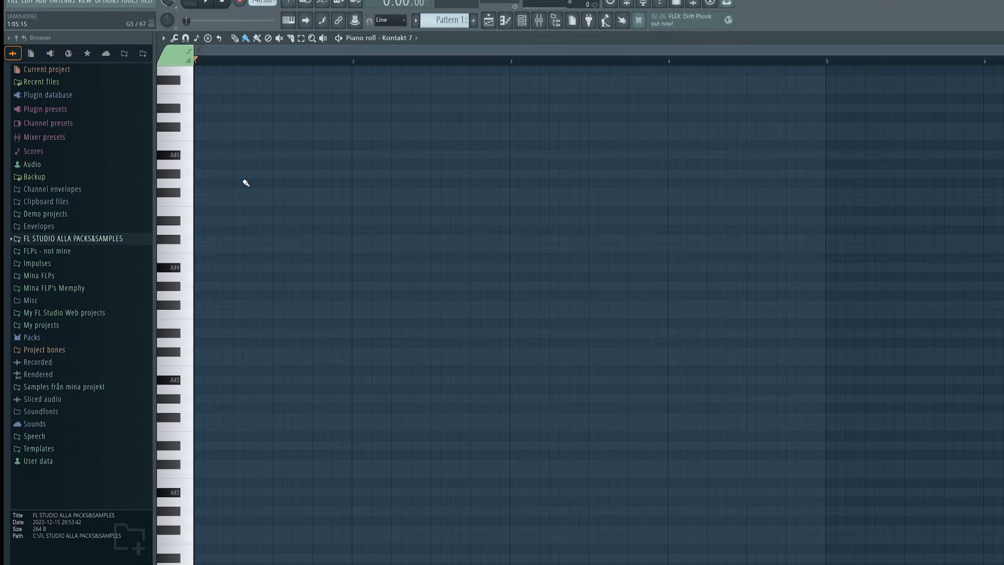
pyautogui.moveTo(182, 264); pyautogui.dragTo(170, 176)
pyautogui.moveTo(360, 128); pyautogui.dragTo(378, 160)
# Set the piano roll's key labels to All notes.
pyautogui.click(152, 48)
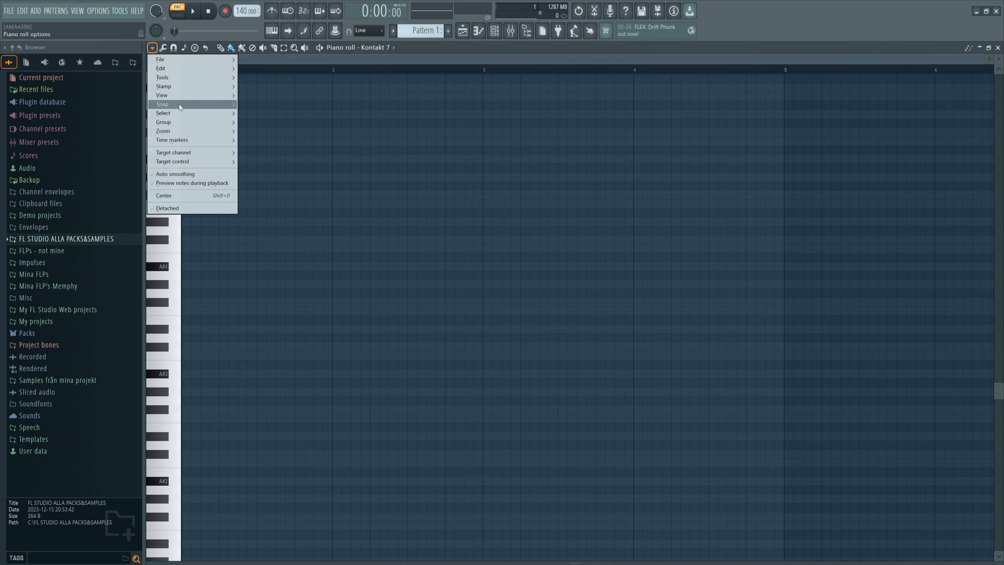
pyautogui.moveTo(184, 92)
pyautogui.moveTo(288, 306)
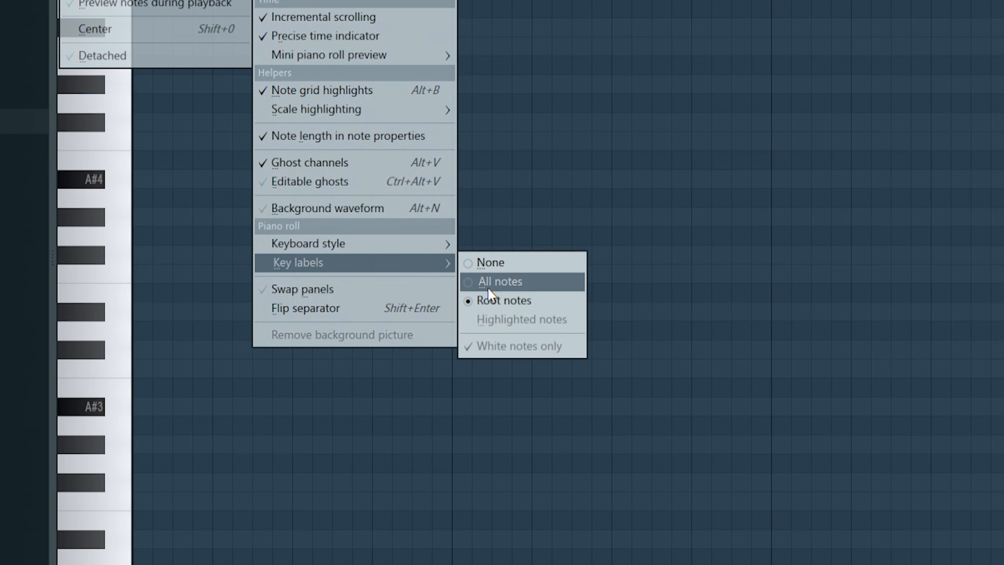
pyautogui.click(488, 288)
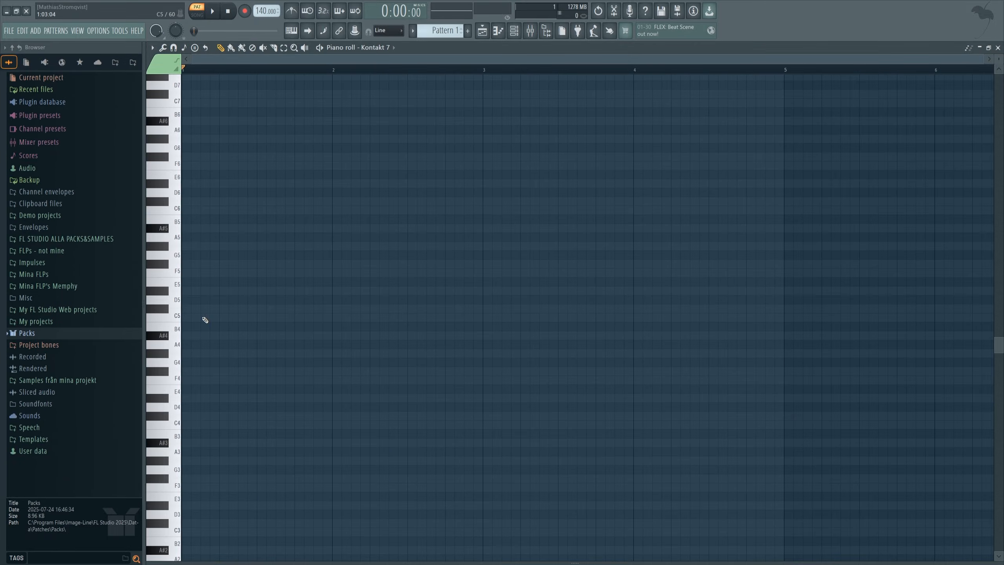
# Draw an A#4 root note filling bar 1 of the piano roll.
pyautogui.click(188, 335)
pyautogui.moveTo(199, 335); pyautogui.dragTo(332, 335)
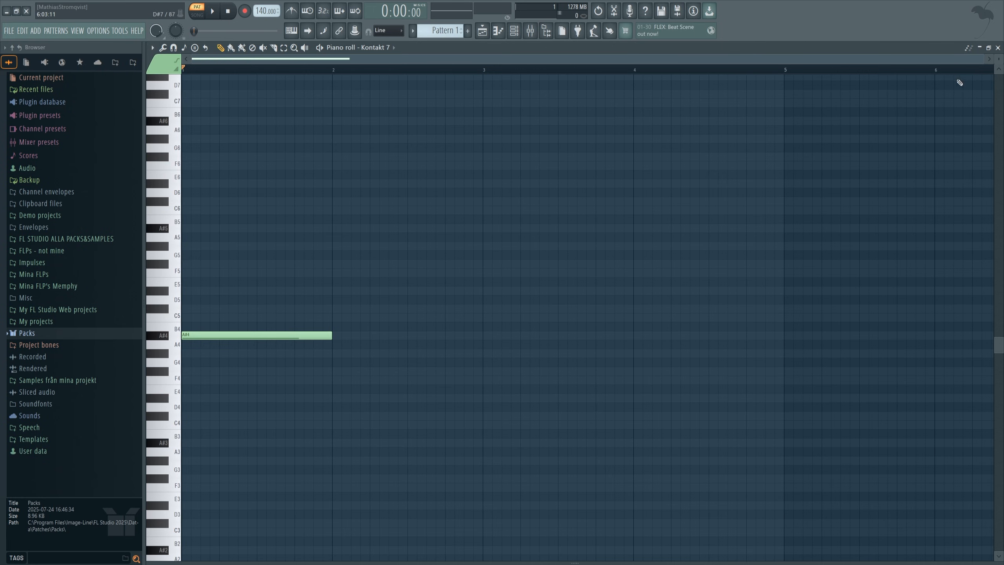
pyautogui.moveTo(999, 59); pyautogui.dragTo(999, 48)
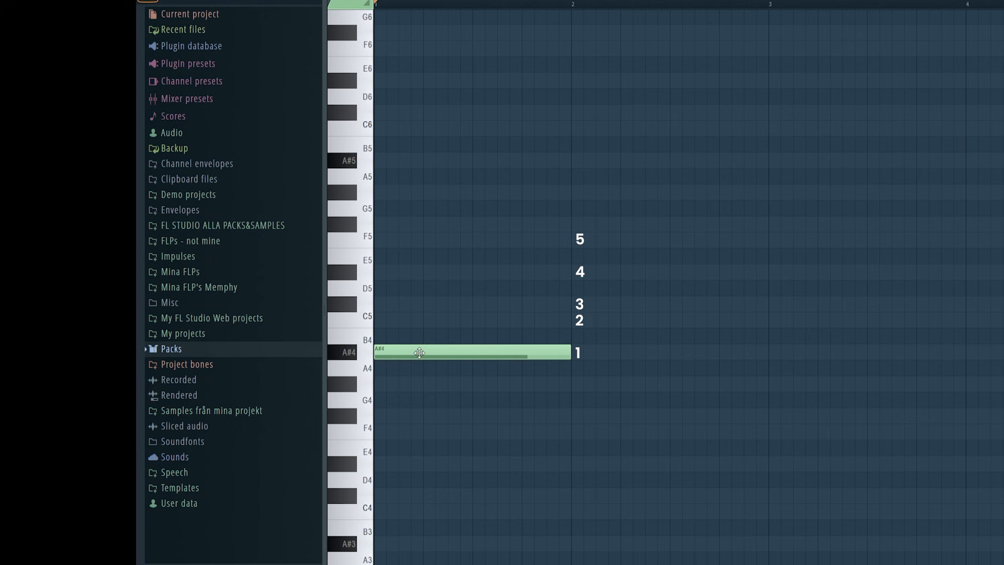
pyautogui.click(386, 346)
pyautogui.moveTo(385, 346)
pyautogui.mouseDown()
pyautogui.moveTo(421, 346)
pyautogui.moveTo(386, 346)
pyautogui.mouseUp()
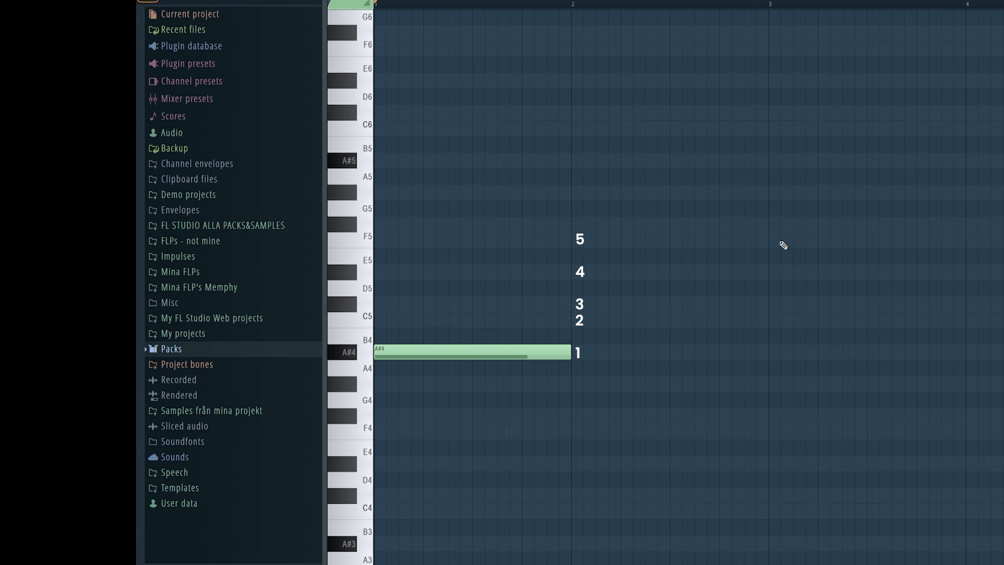
# Complete the A# minor chord in bar 1 with C#5 and F5, erasing the extra D#5, and play it back.
pyautogui.click(357, 319)
pyautogui.moveTo(395, 304); pyautogui.dragTo(384, 303)
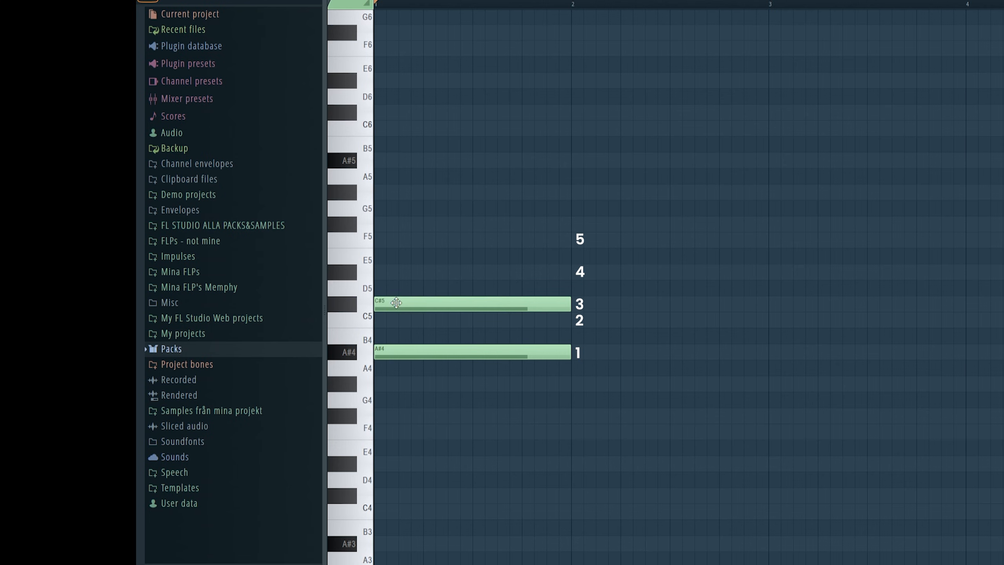
pyautogui.click(387, 273)
pyautogui.click(385, 240)
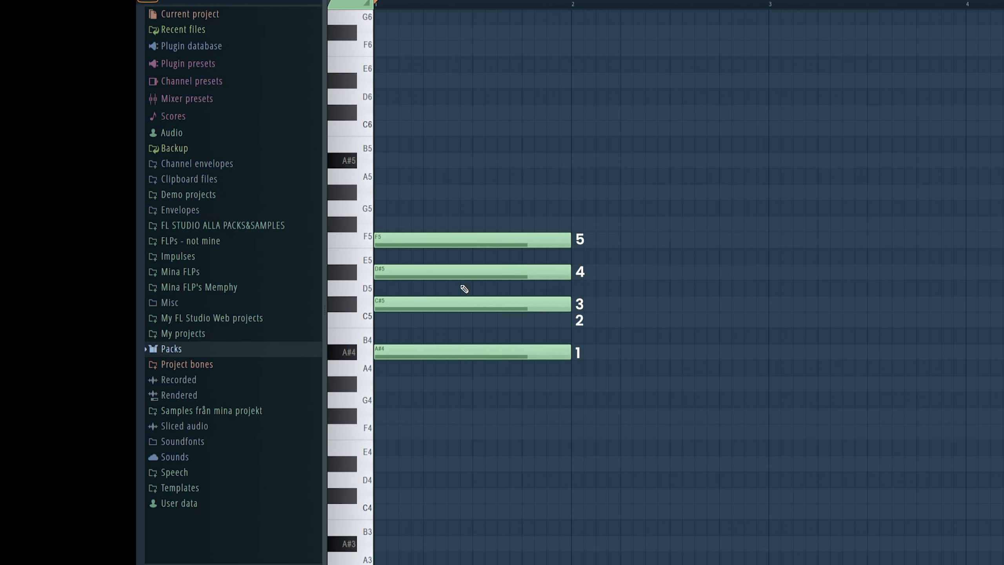
pyautogui.rightClick(382, 272)
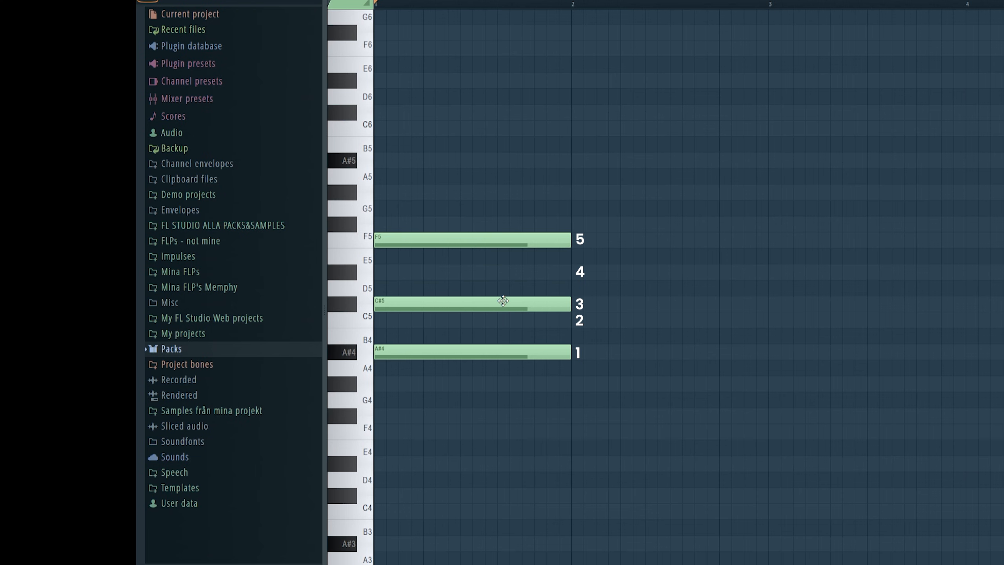
pyautogui.press('space')
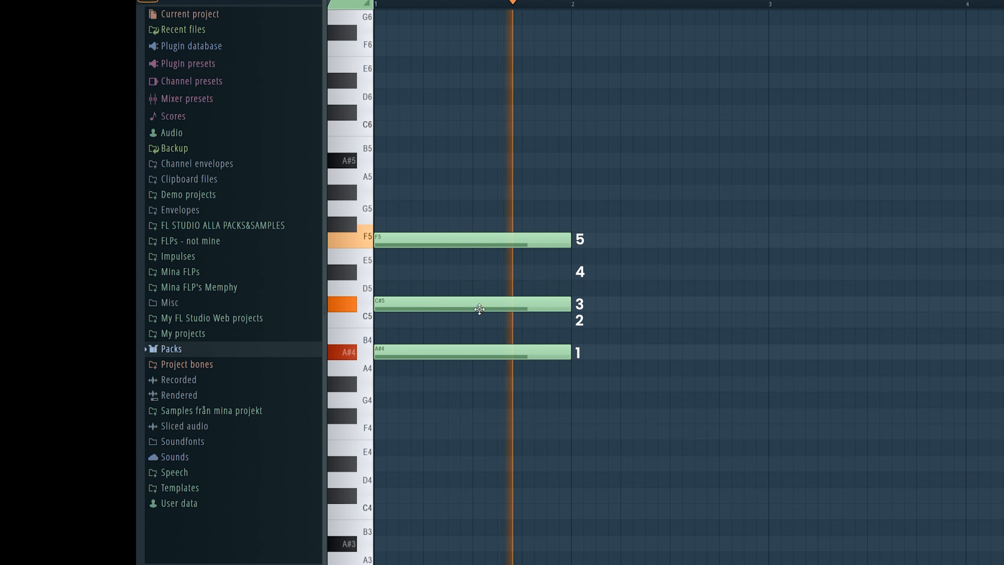
pyautogui.press('space')
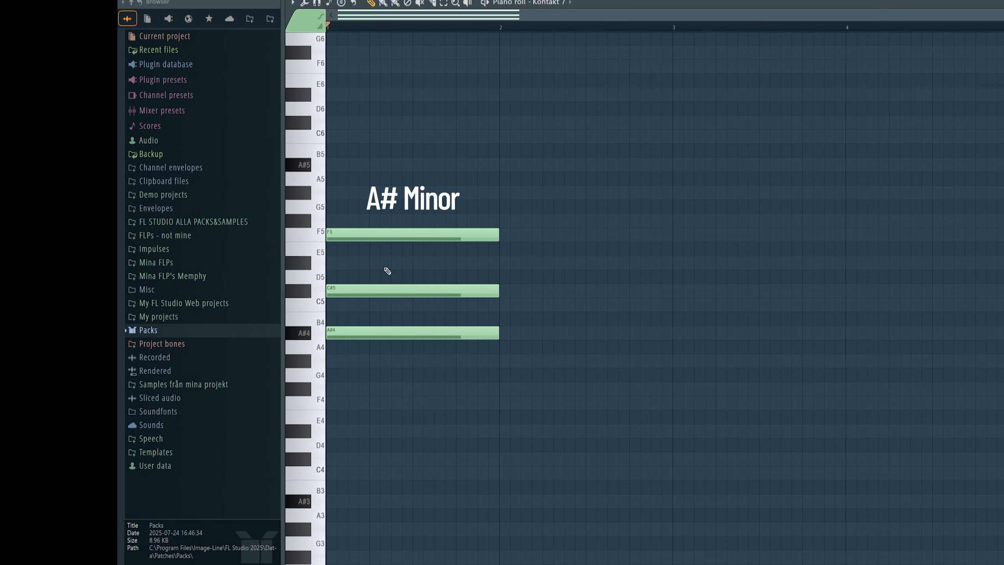
# Draw an A# major chord of A#4, D5 and F5 in bar 2 and play it after the minor chord.
pyautogui.click(507, 278)
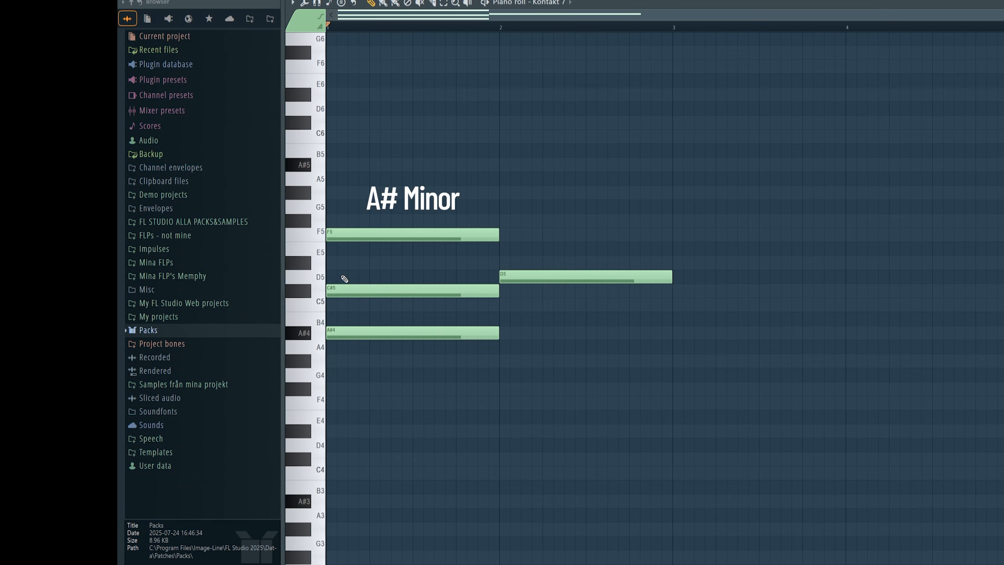
pyautogui.click(506, 236)
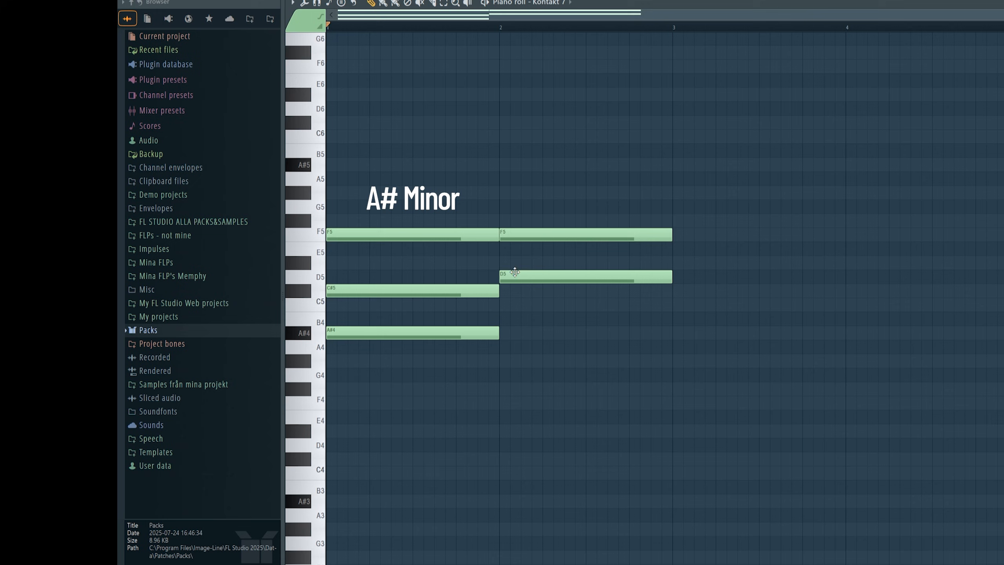
pyautogui.click(508, 332)
pyautogui.moveTo(514, 256); pyautogui.dragTo(499, 275)
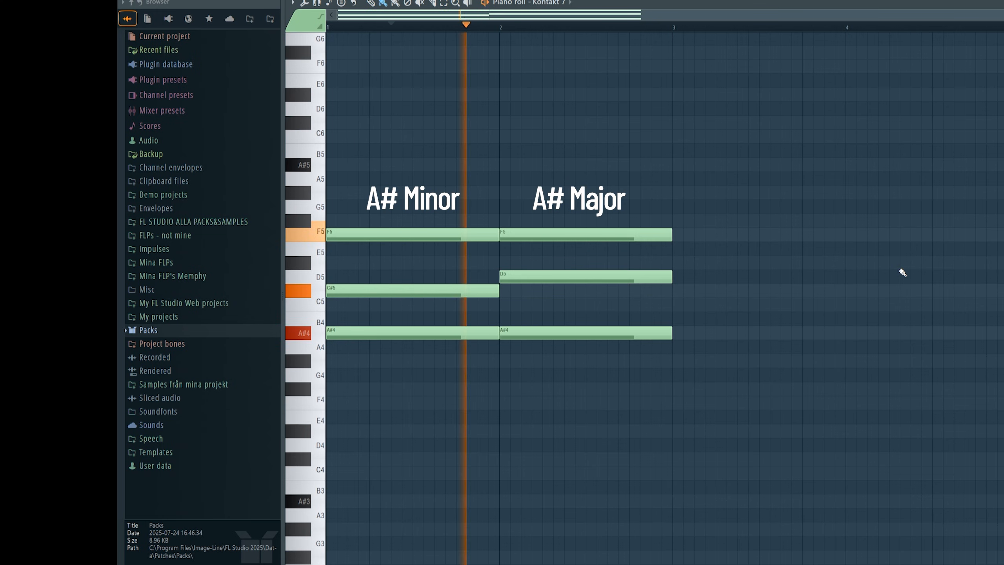
pyautogui.press('space')
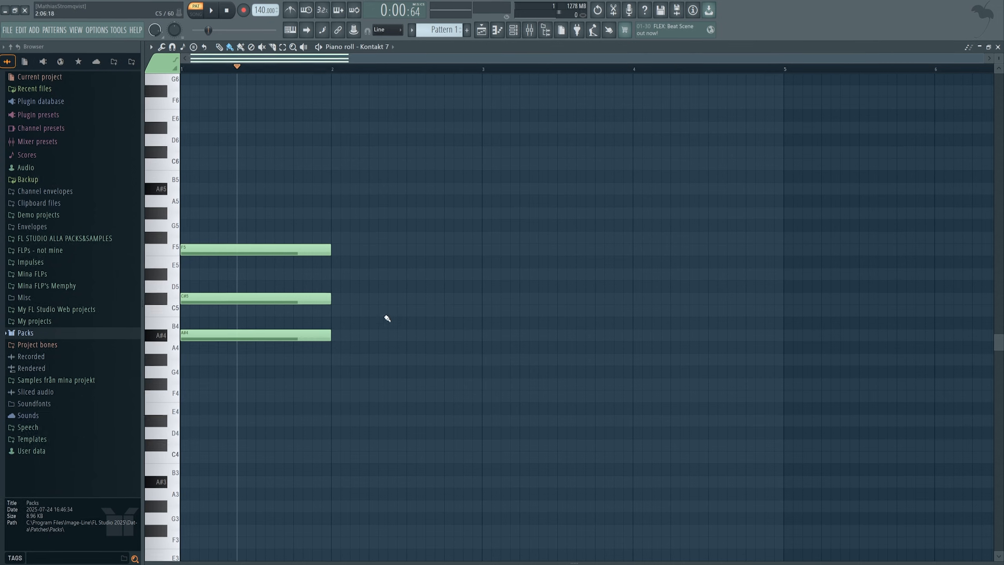
# Draw an F# major chord of F#4, A#4 and C#5 filling bar 2 and play the pattern.
pyautogui.click(338, 385)
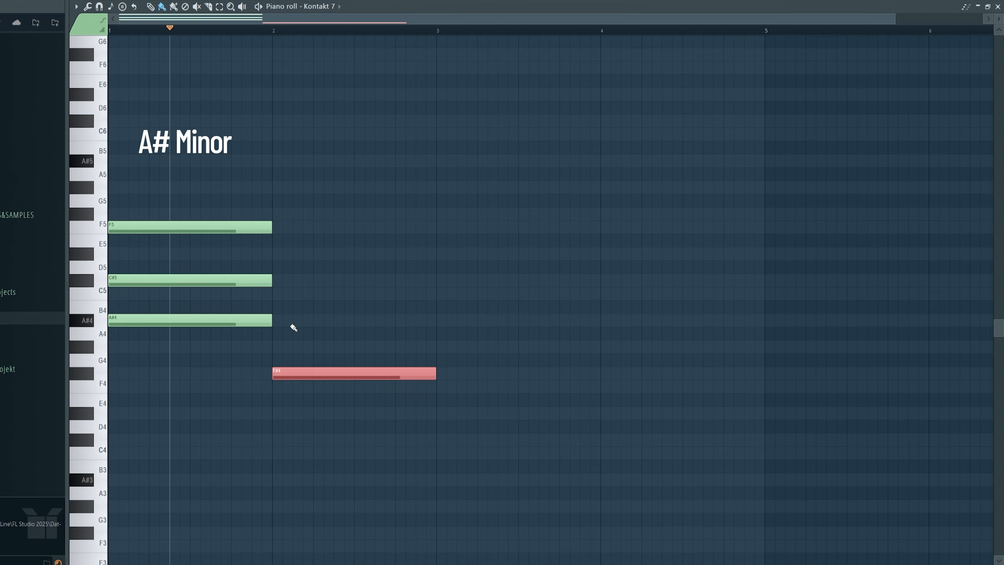
pyautogui.click(275, 320)
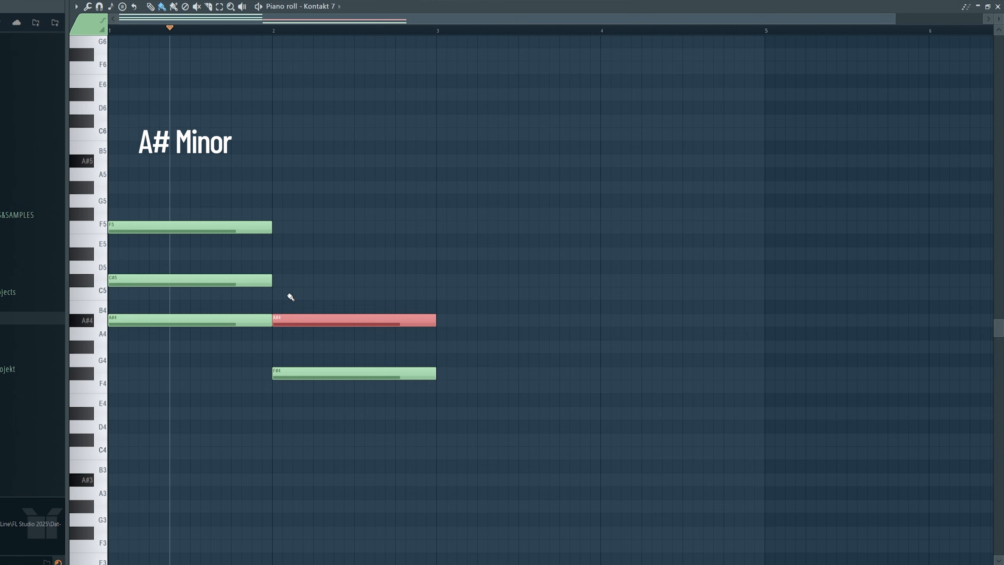
pyautogui.click(277, 281)
pyautogui.press('space')
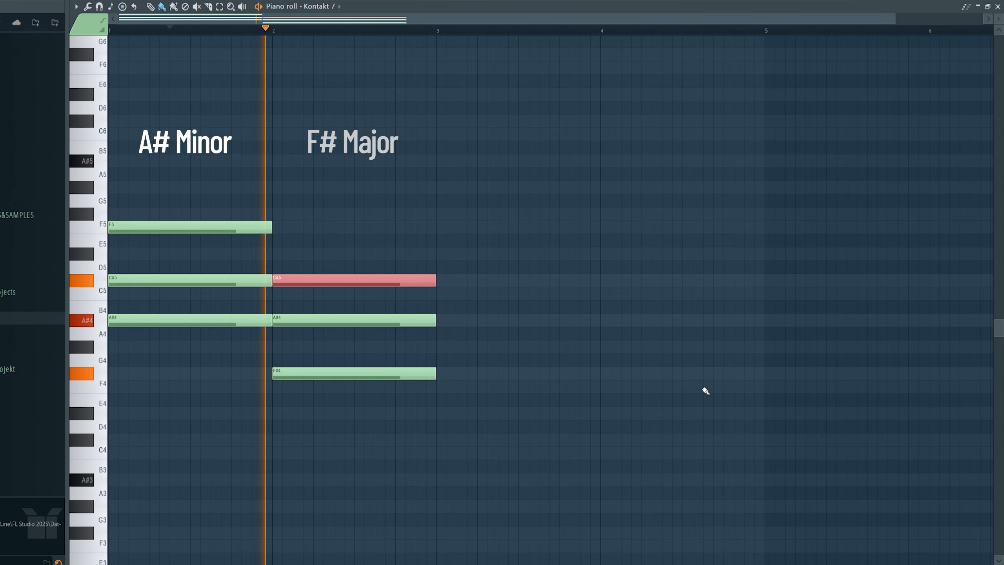
pyautogui.press('space')
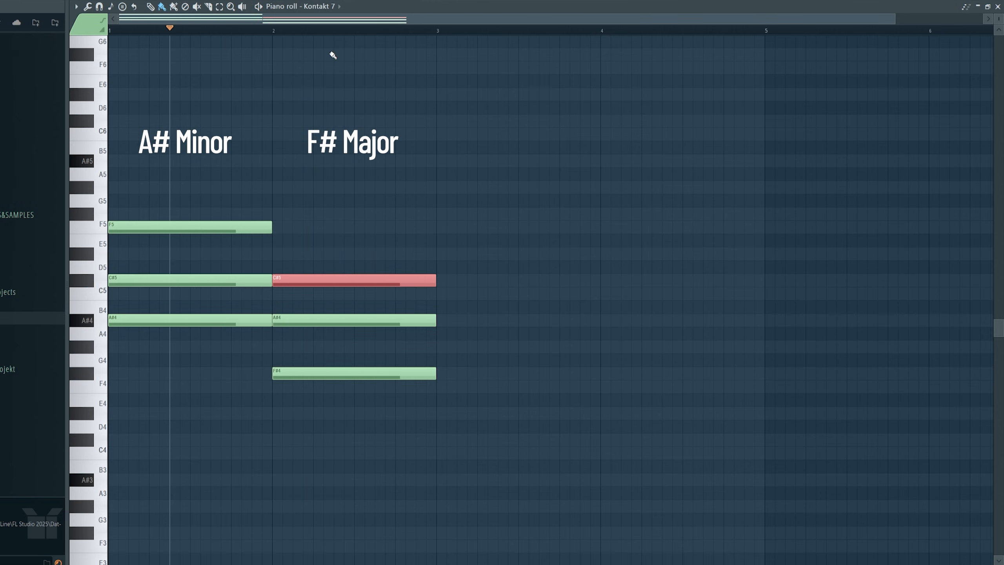
# Try a chord of C5, D#5 and F#5 in bar 3, play it, and erase its notes.
pyautogui.click(440, 294)
pyautogui.click(441, 253)
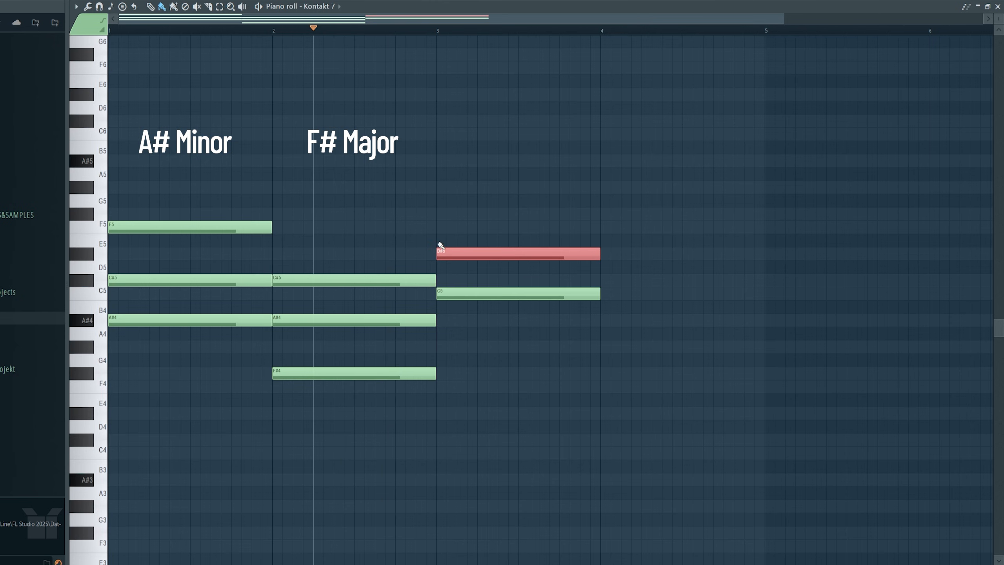
pyautogui.click(440, 214)
pyautogui.press('space')
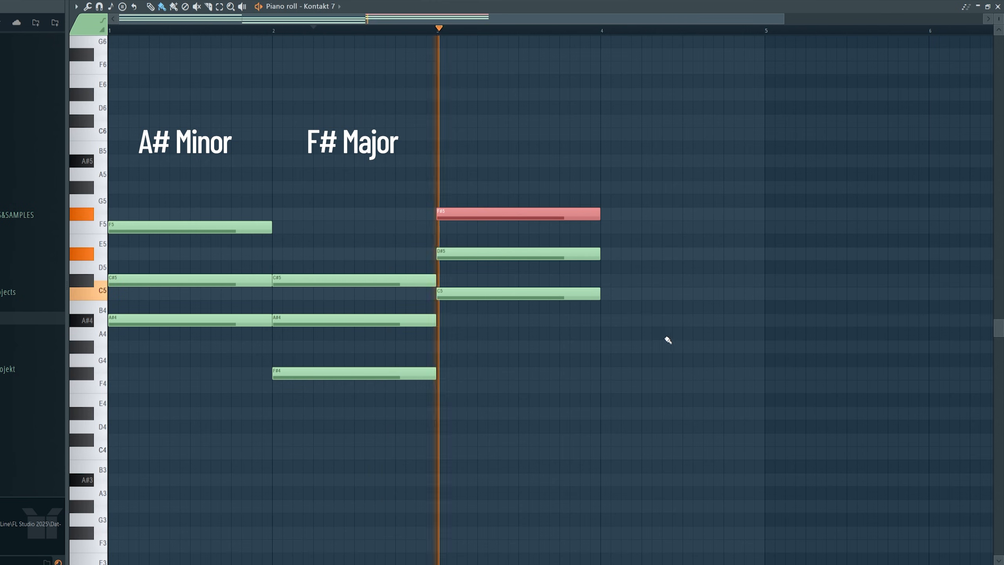
pyautogui.press('space')
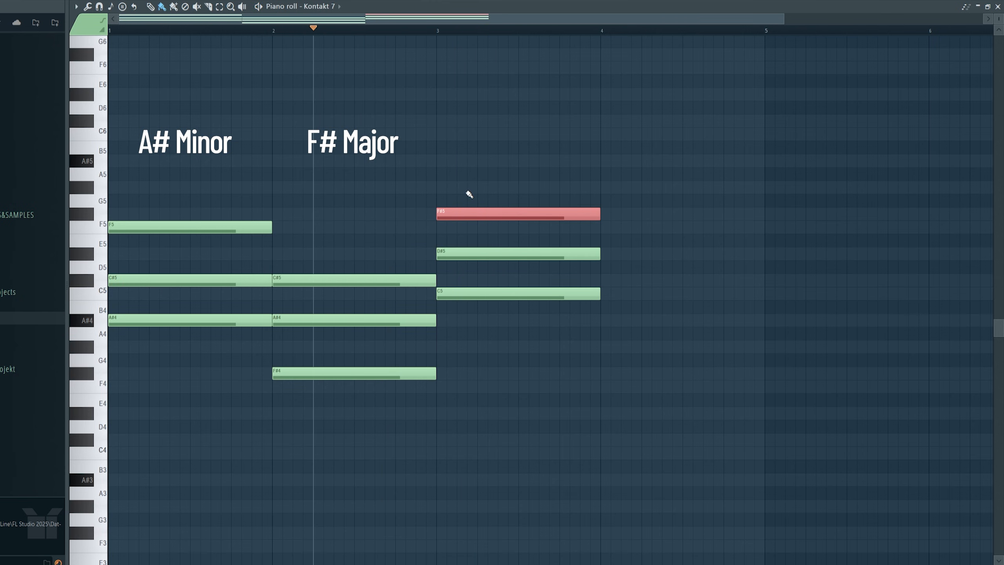
pyautogui.rightClick(471, 214)
pyautogui.rightClick(474, 253)
pyautogui.rightClick(476, 293)
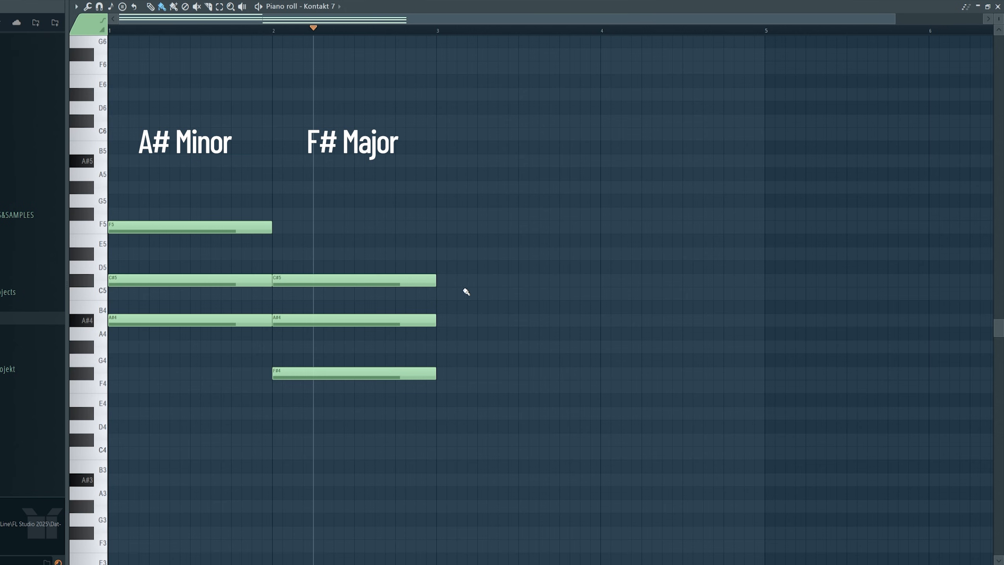
# Draw a C# major chord of C#5, F5 and G#5 filling bar 3 and play it after the previous chords.
pyautogui.click(440, 280)
pyautogui.click(440, 227)
pyautogui.click(439, 187)
pyautogui.press('space')
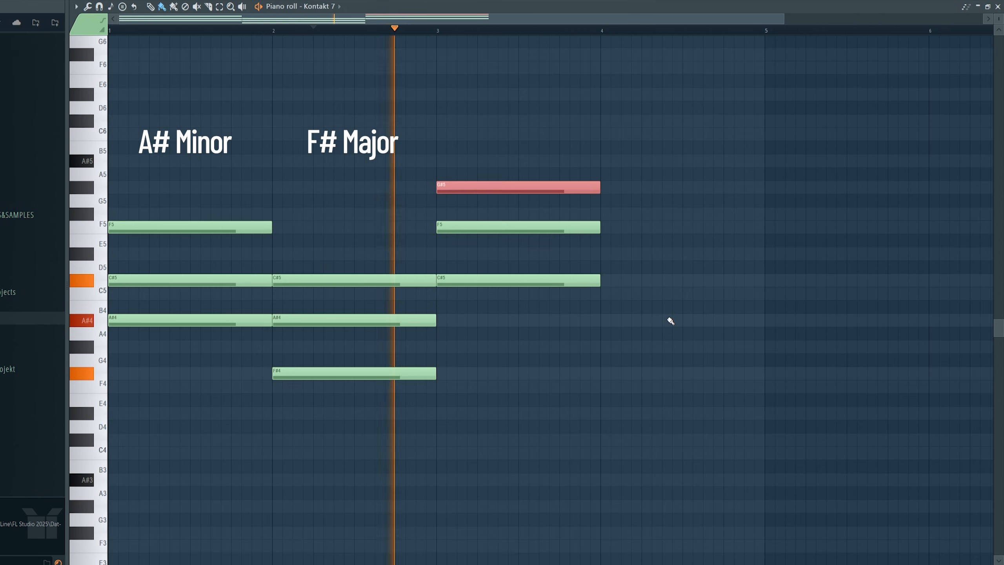
pyautogui.press('space')
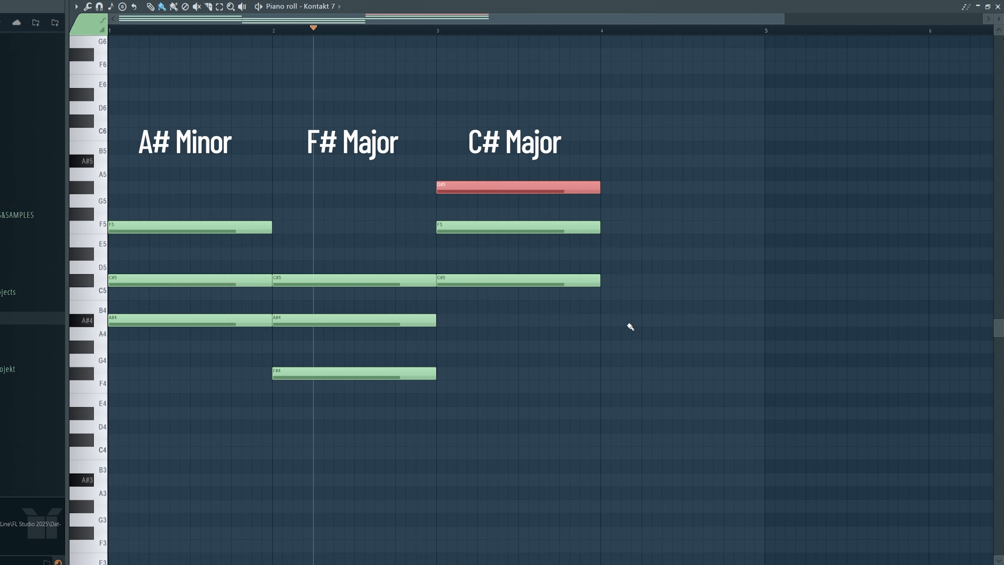
# Try a G# major chord of G#4, C5 and D#5 in bar 4, play it, and erase its notes.
pyautogui.click(606, 347)
pyautogui.click(605, 294)
pyautogui.click(607, 254)
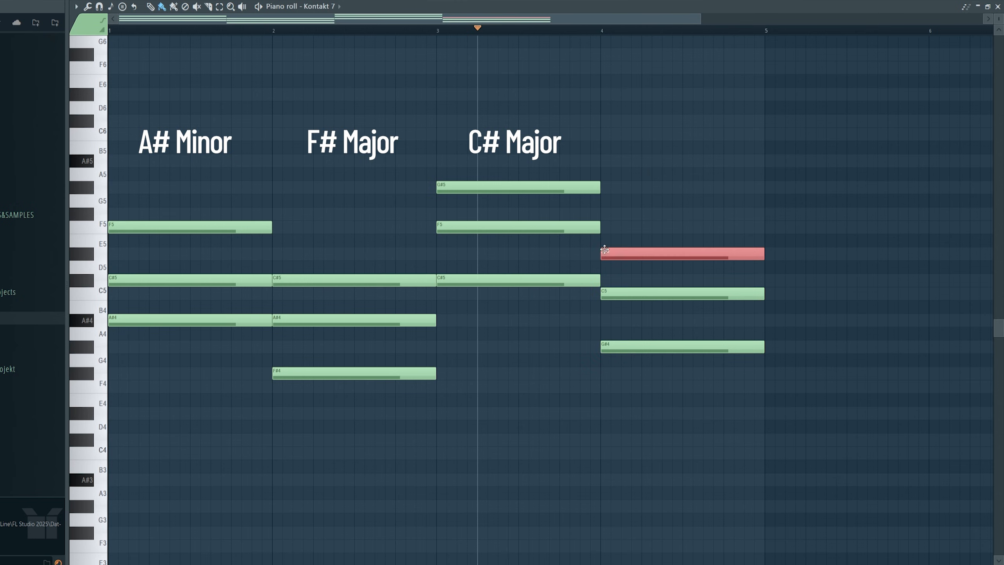
pyautogui.press('space')
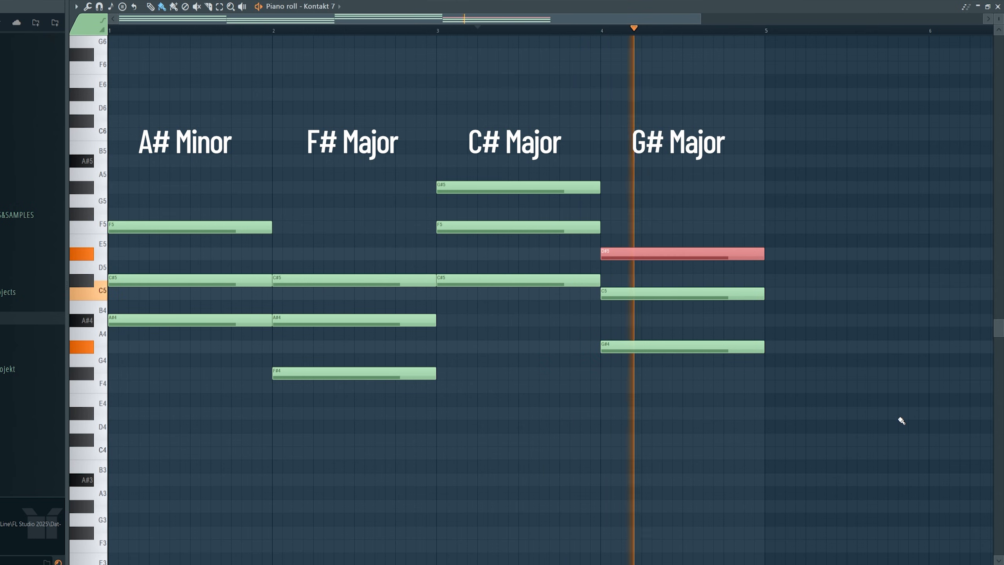
pyautogui.press('space')
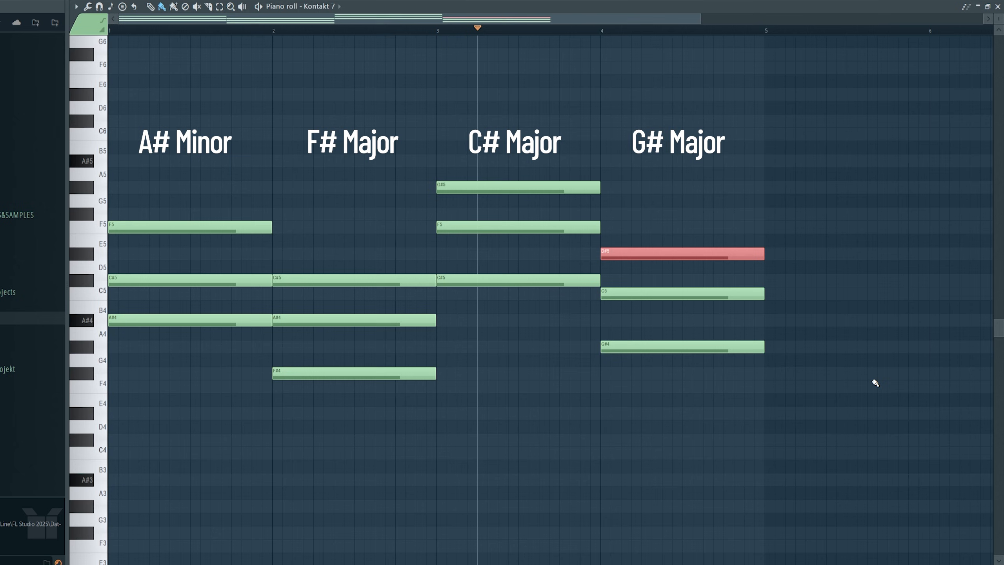
pyautogui.hotkey('ctrl', 'd')
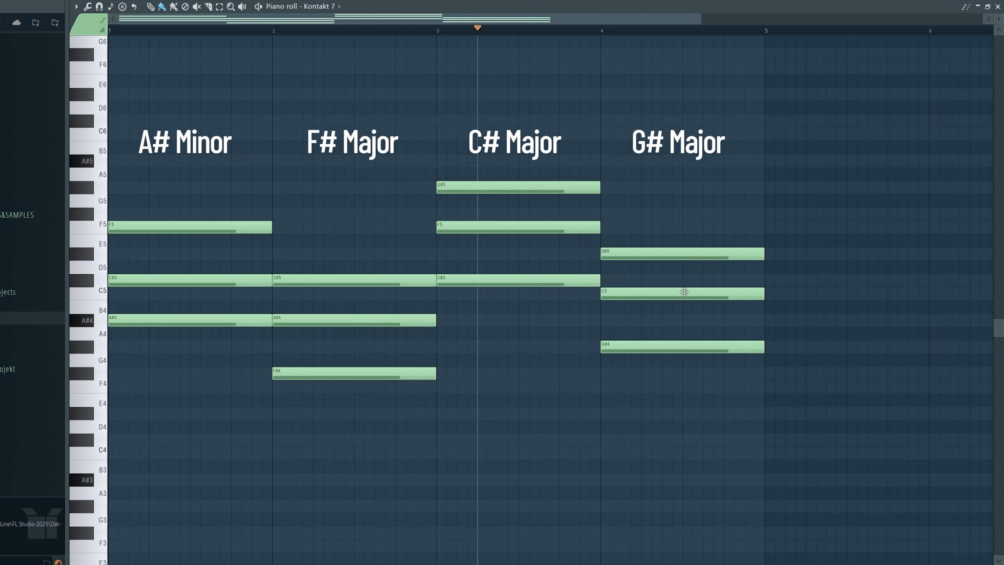
pyautogui.rightClick(653, 253)
pyautogui.rightClick(645, 293)
pyautogui.rightClick(634, 347)
# Draw an F minor chord of F4, G#4 and C5 filling bar 4 and play the progression's end.
pyautogui.click(604, 387)
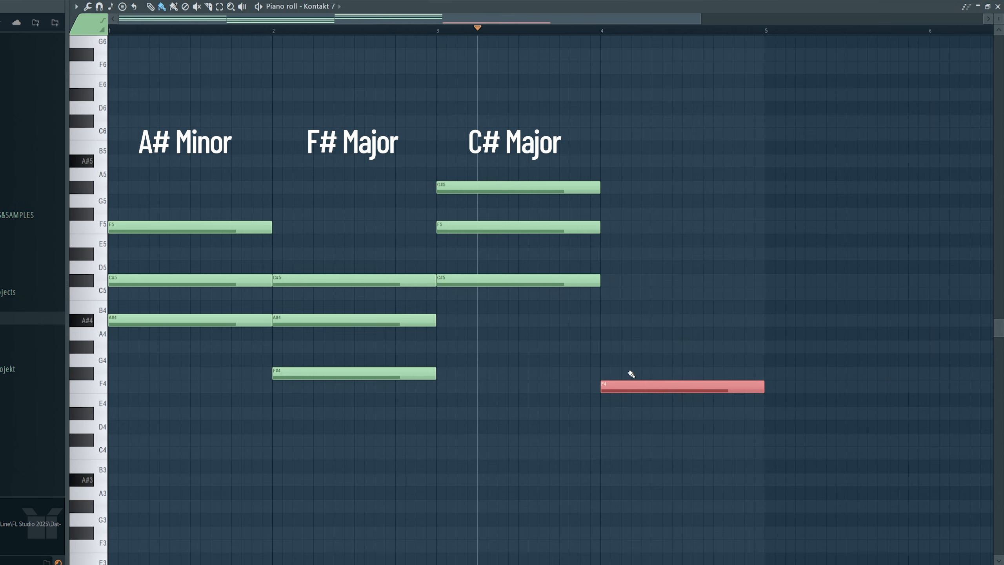
pyautogui.click(608, 347)
pyautogui.click(611, 293)
pyautogui.press('space')
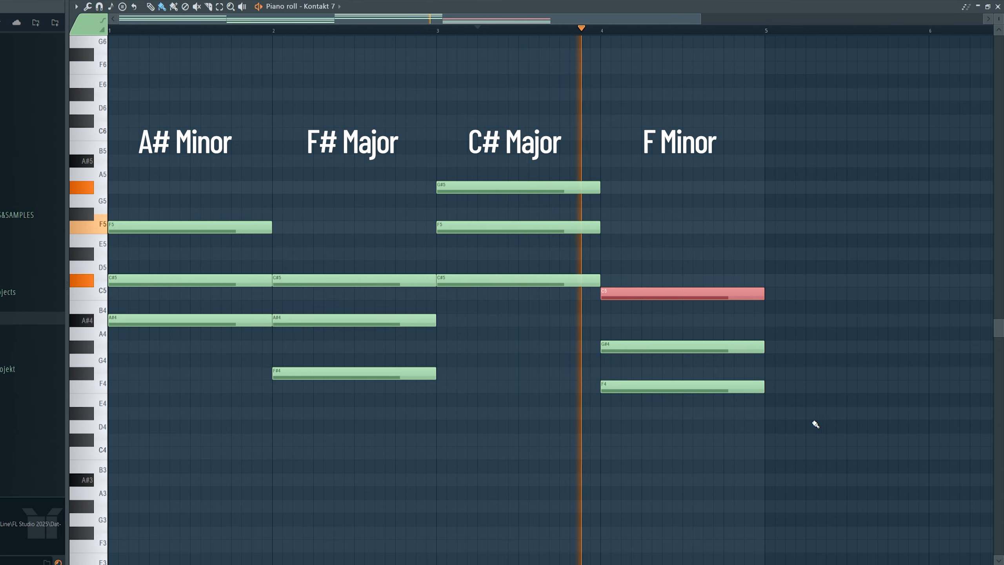
pyautogui.press('space')
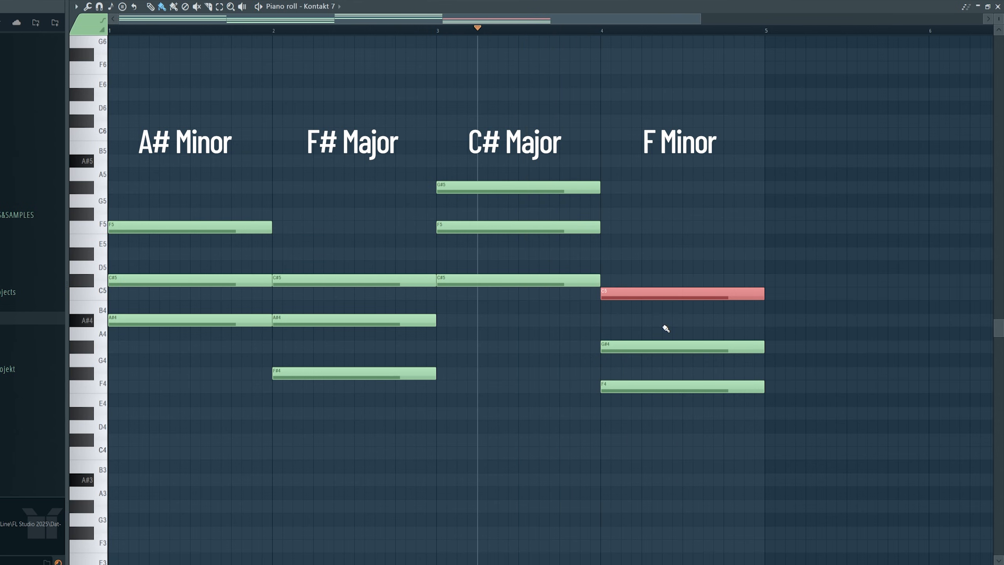
# Return the playhead to the start and scrub through the four chords with the Playback tool.
pyautogui.moveTo(165, 31); pyautogui.dragTo(63, 26)
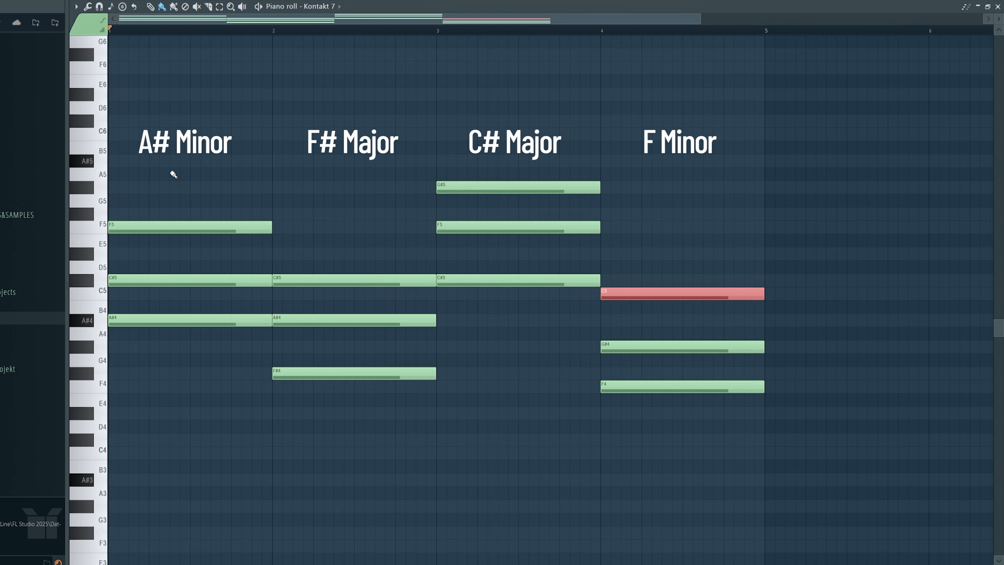
pyautogui.press('y')
pyautogui.moveTo(176, 119)
pyautogui.mouseDown()
pyautogui.moveTo(176, 106)
pyautogui.moveTo(675, 128)
pyautogui.mouseUp()
pyautogui.press('b')
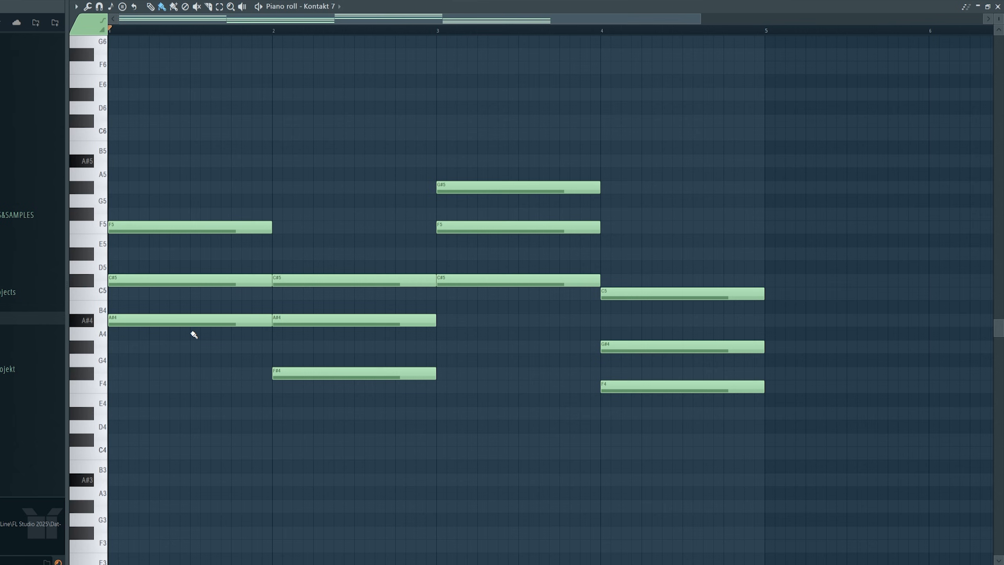
# Duplicate the four chords' root notes, A#4, F#4, C#5 and F4, and lower the copies one octave as bass notes.
pyautogui.press('e')
pyautogui.moveTo(145, 405); pyautogui.dragTo(214, 314)
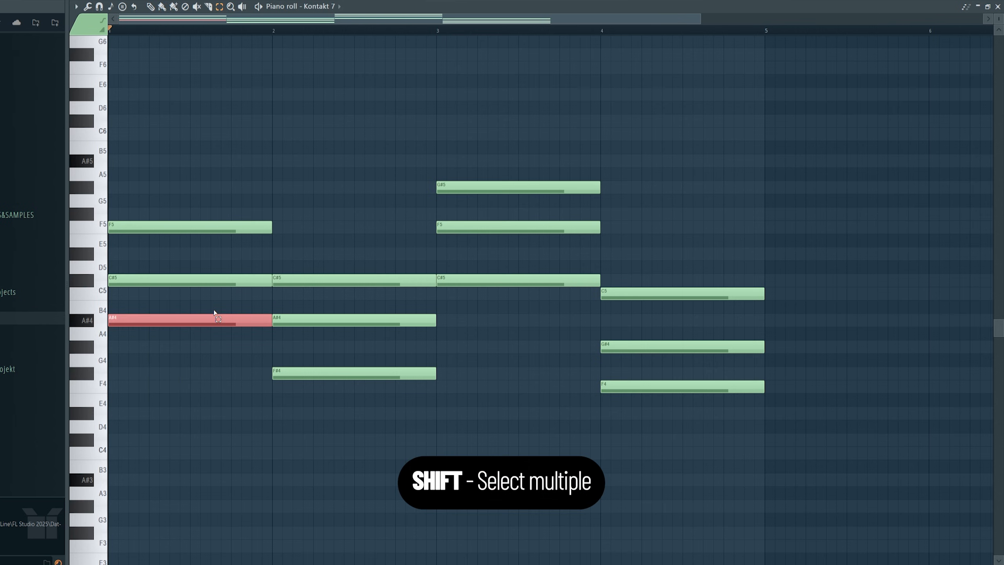
pyautogui.moveTo(287, 433); pyautogui.dragTo(336, 378)
pyautogui.moveTo(487, 327); pyautogui.dragTo(507, 274)
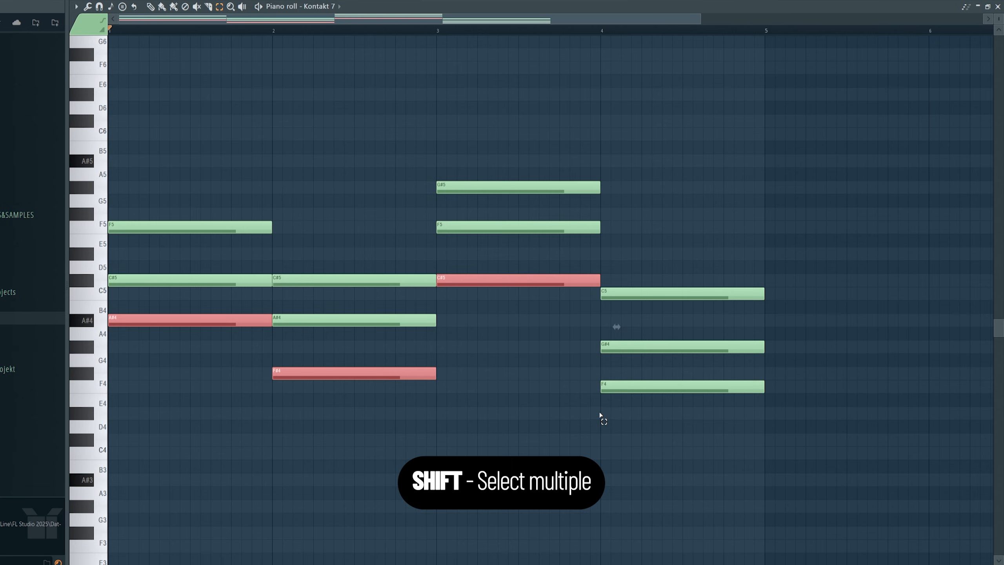
pyautogui.moveTo(600, 413); pyautogui.dragTo(617, 387)
pyautogui.press('b')
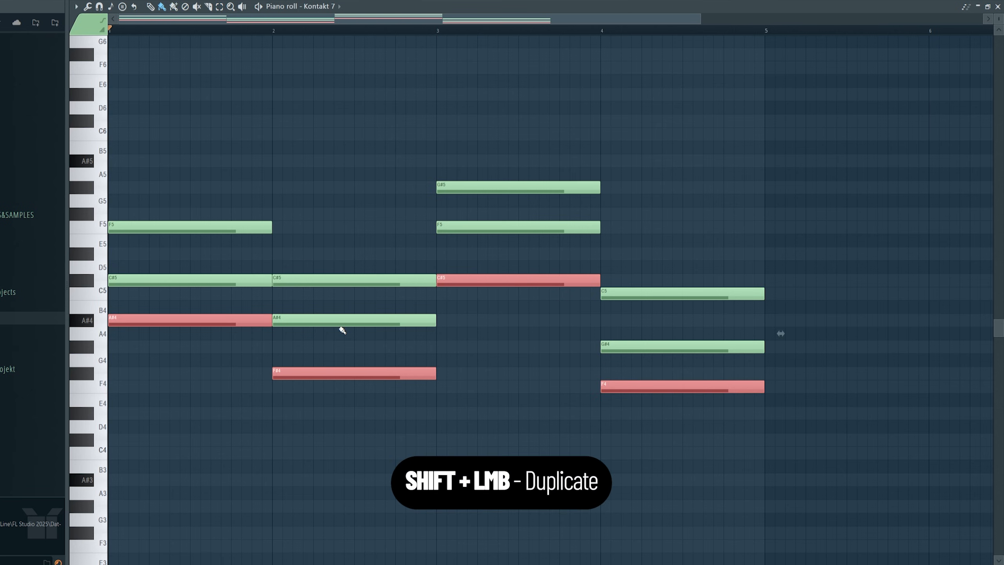
pyautogui.moveTo(157, 321)
pyautogui.mouseDown()
pyautogui.moveTo(413, 321)
pyautogui.moveTo(171, 311)
pyautogui.mouseUp()
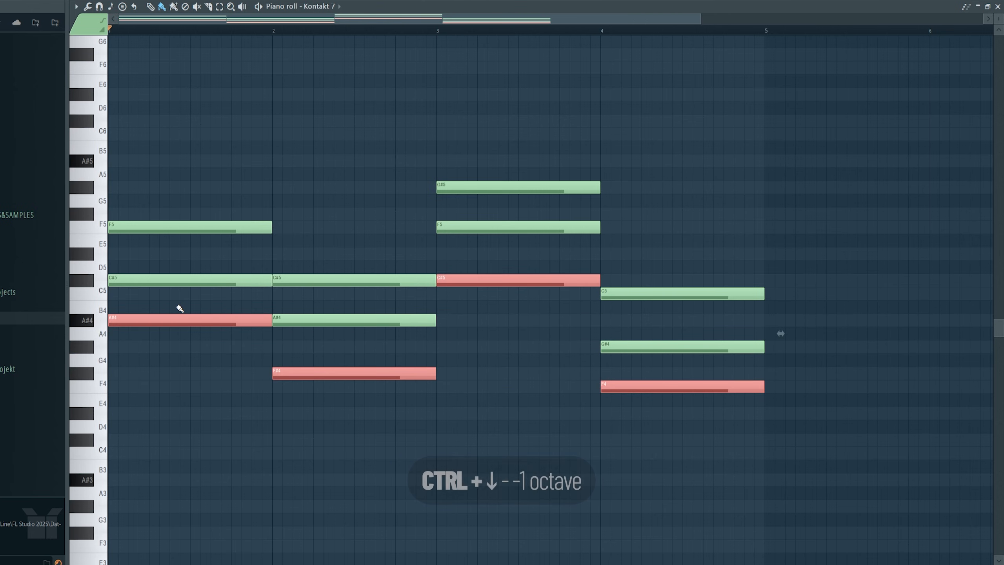
pyautogui.hotkey('ctrl', 'Down')
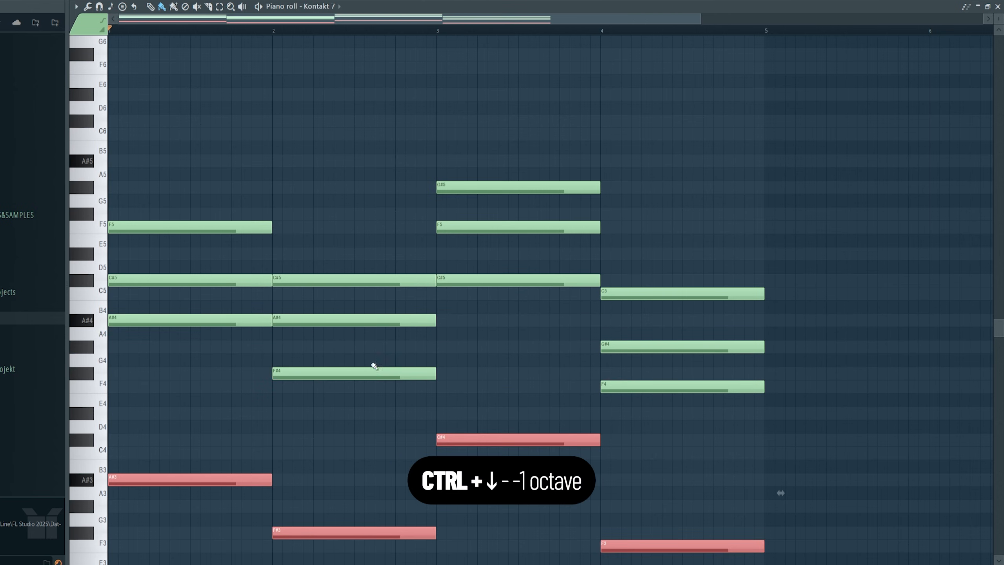
pyautogui.scroll(-2, 374, 366)
pyautogui.keyDown('ctrl'); pyautogui.click(236, 294); pyautogui.keyUp('ctrl')
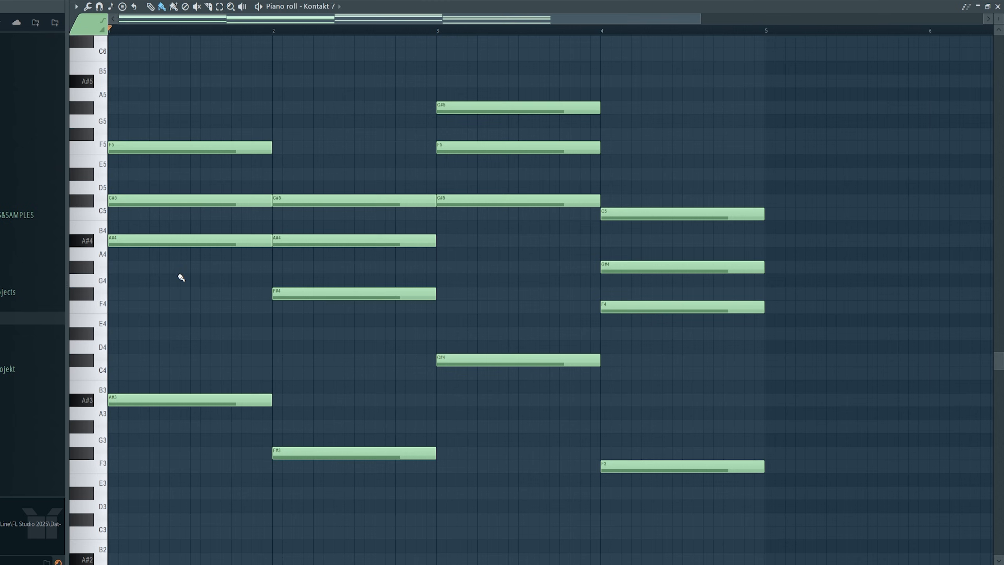
# Try raising bar 1's A#4 note one octave, play it, and lower it back.
pyautogui.moveTo(173, 285); pyautogui.dragTo(177, 245)
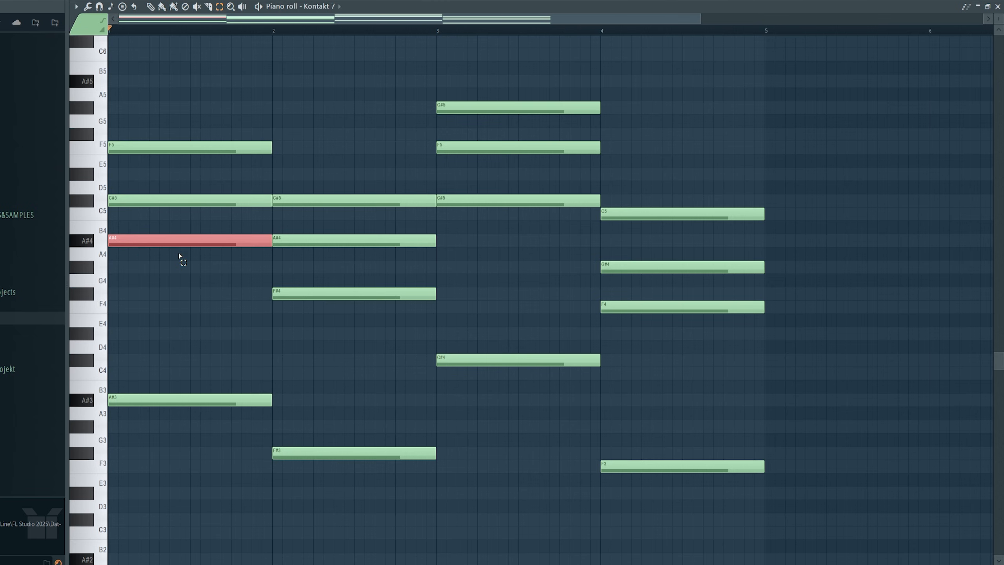
pyautogui.hotkey('ctrl', 'Up')
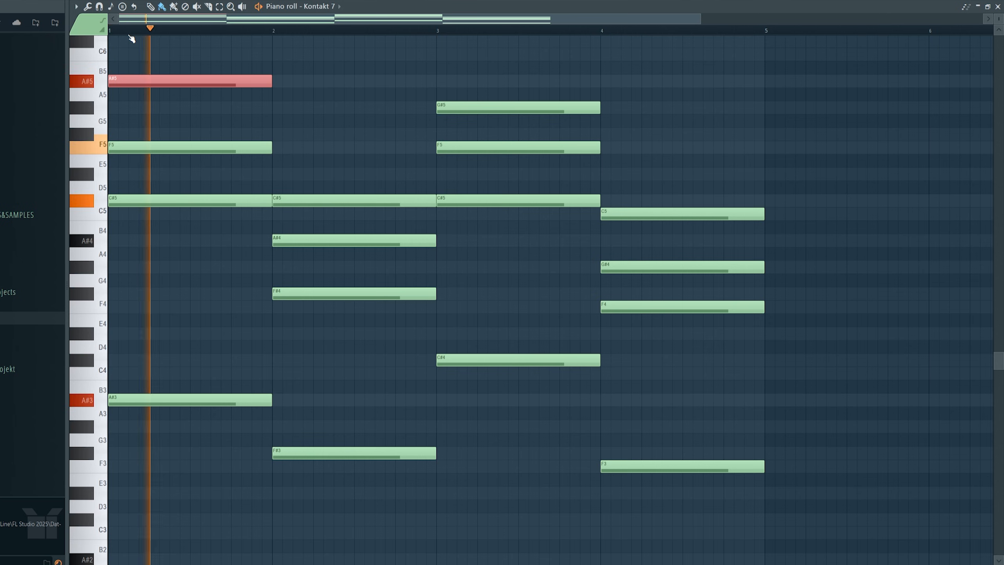
pyautogui.hotkey('ctrl', 'Down')
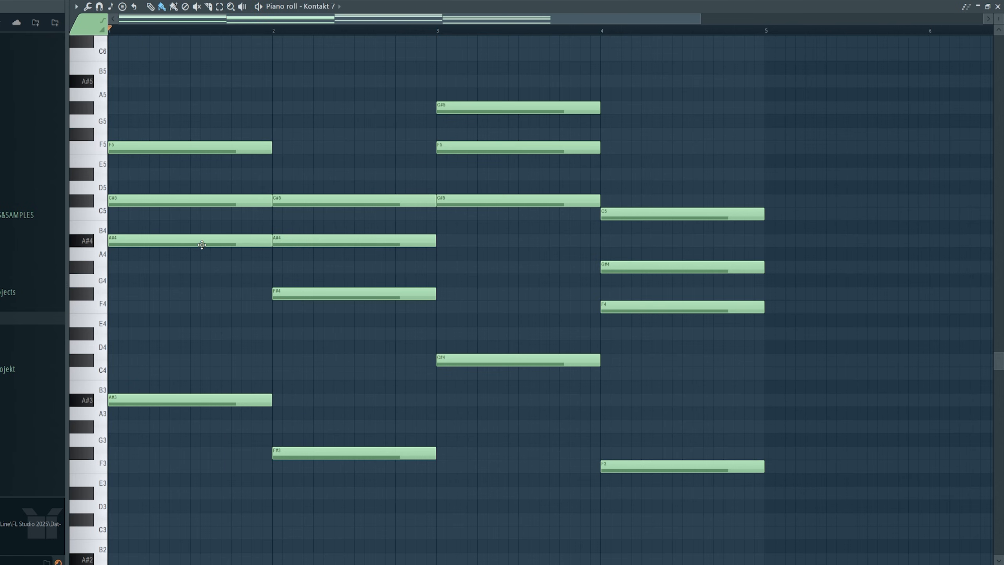
# Audition several keys upward from A#3 on the piano roll's keyboard.
pyautogui.click(87, 403)
pyautogui.click(85, 370)
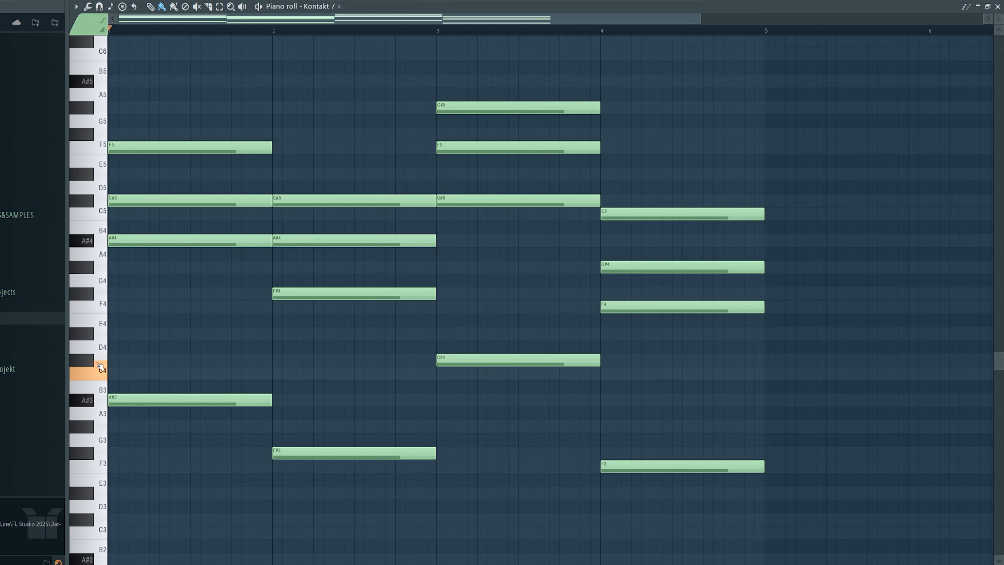
pyautogui.click(86, 304)
pyautogui.click(87, 268)
pyautogui.click(94, 248)
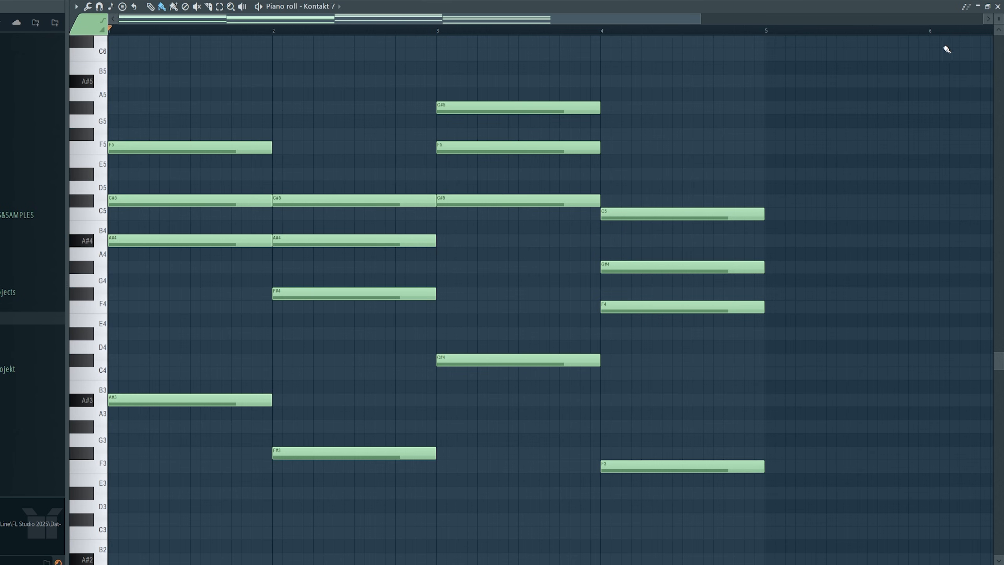
# Fit the four-bar progression in view, select all chord notes above the bass notes, and clear the selection.
pyautogui.moveTo(999, 19); pyautogui.dragTo(999, 29)
pyautogui.moveTo(322, 19); pyautogui.dragTo(327, 25)
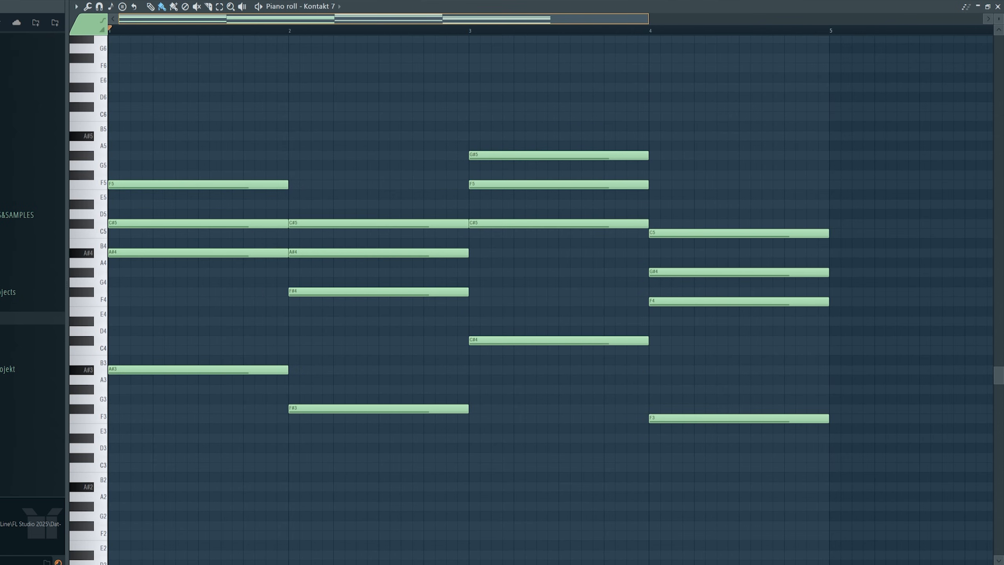
pyautogui.moveTo(604, 19); pyautogui.dragTo(588, 19)
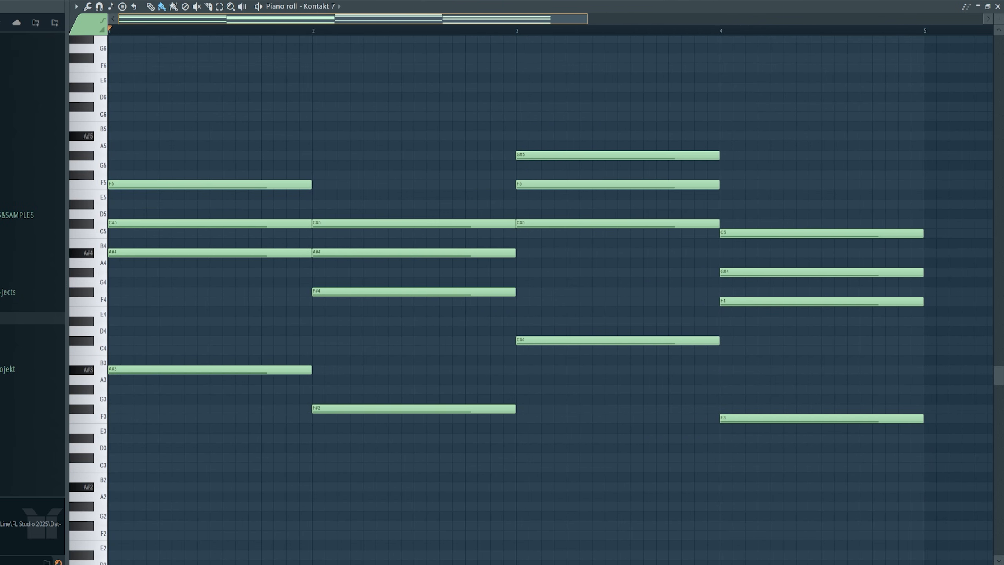
pyautogui.moveTo(137, 63); pyautogui.dragTo(862, 315)
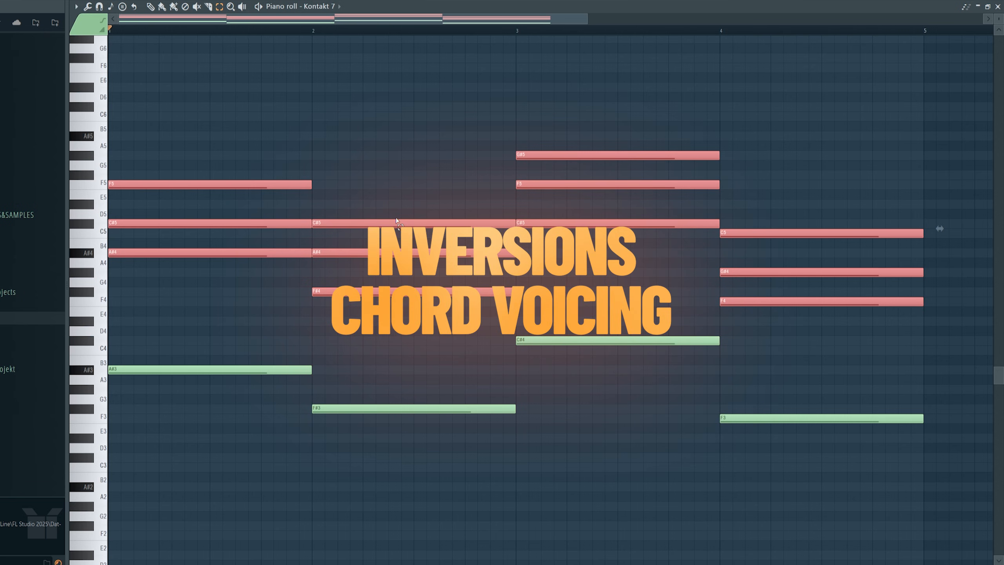
pyautogui.click(358, 136)
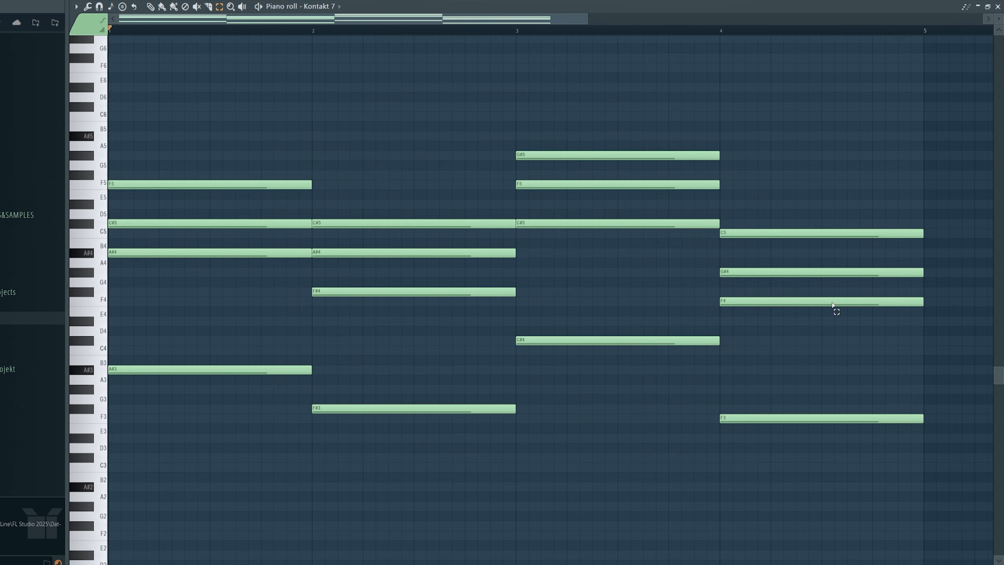
# Invert the chords by raising bar 2's F#4 an octave, lowering bar 3's G#5 an octave, and raising bar 4's F4 an octave.
pyautogui.moveTo(400, 277); pyautogui.dragTo(349, 315)
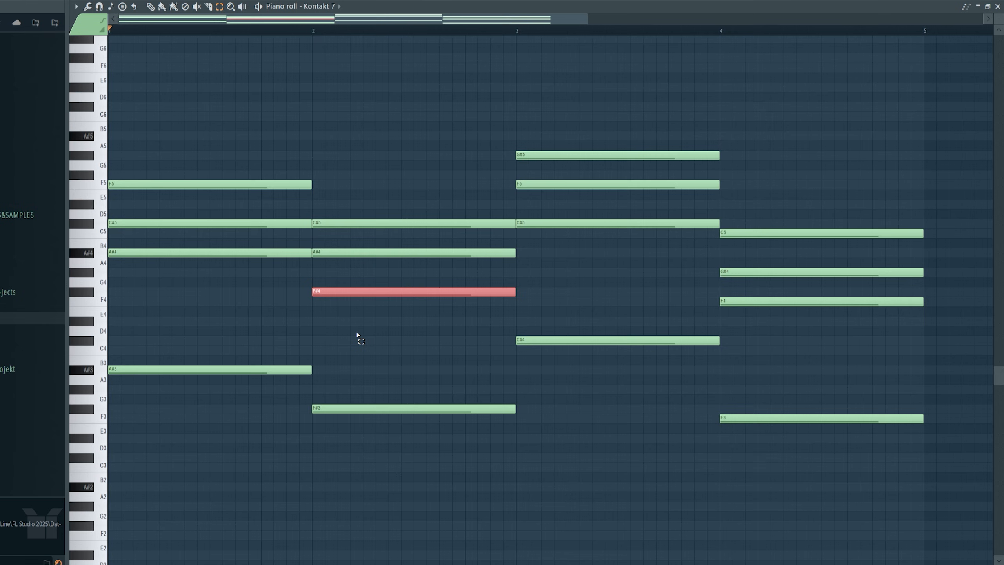
pyautogui.hotkey('ctrl', 'Up')
pyautogui.moveTo(527, 163); pyautogui.dragTo(545, 157)
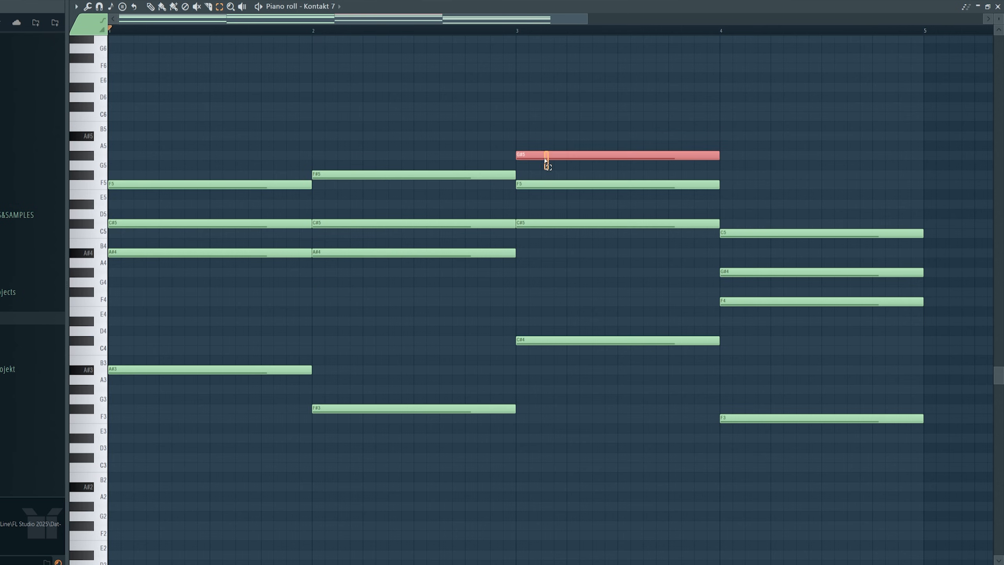
pyautogui.hotkey('ctrl', 'Down')
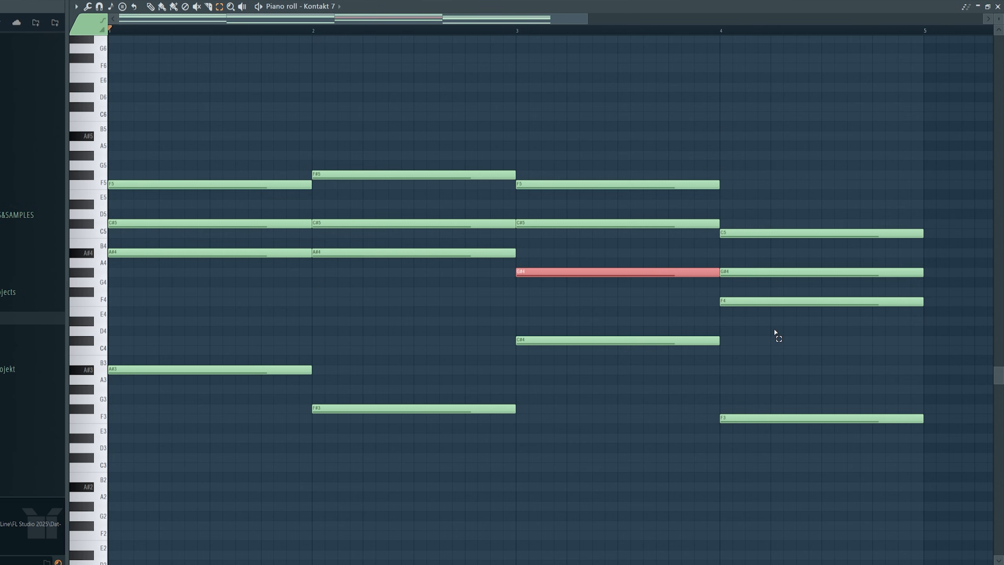
pyautogui.moveTo(775, 336); pyautogui.dragTo(751, 296)
pyautogui.hotkey('ctrl', 'Up')
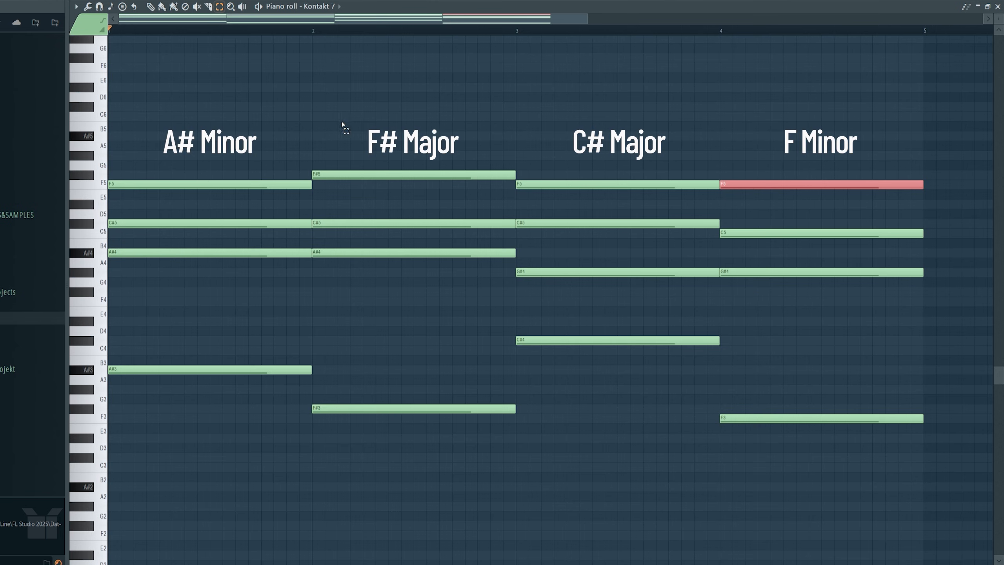
# Highlight the inverted chord notes of bars 2 to 4, and play the progression across all four bars in the piano roll.
pyautogui.moveTo(335, 103); pyautogui.dragTo(855, 286)
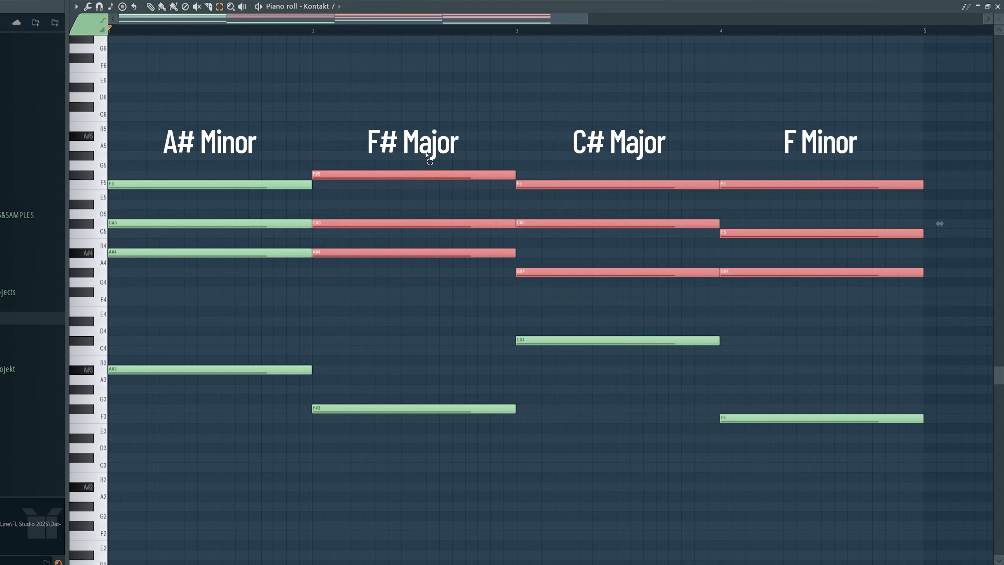
pyautogui.click(573, 272)
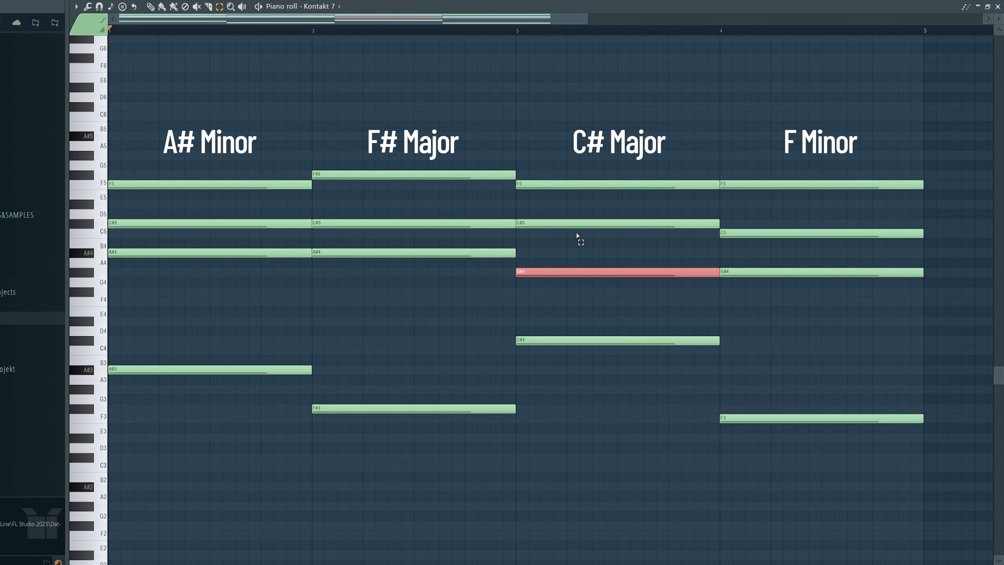
pyautogui.press('y')
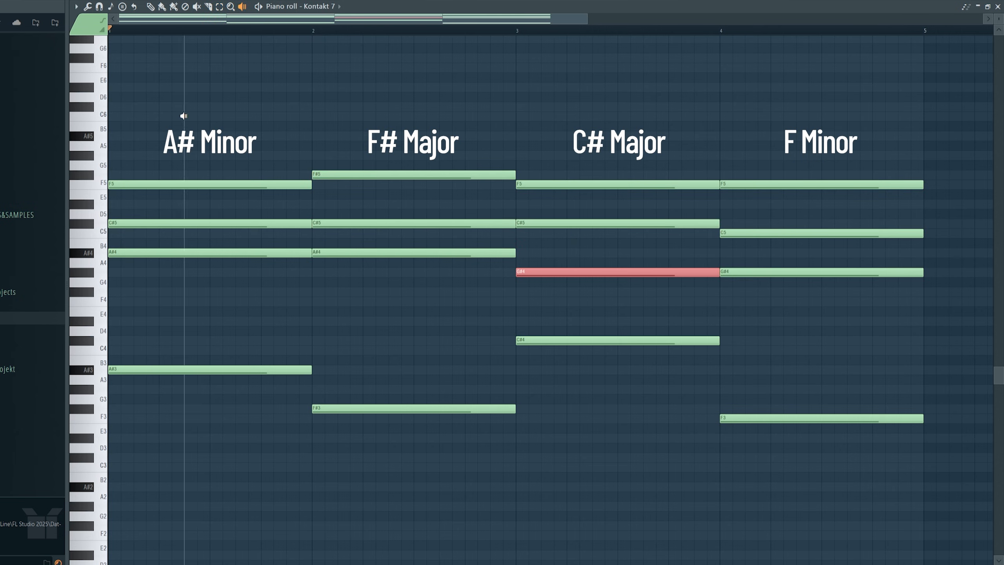
pyautogui.moveTo(182, 116); pyautogui.dragTo(793, 137)
pyautogui.press('b')
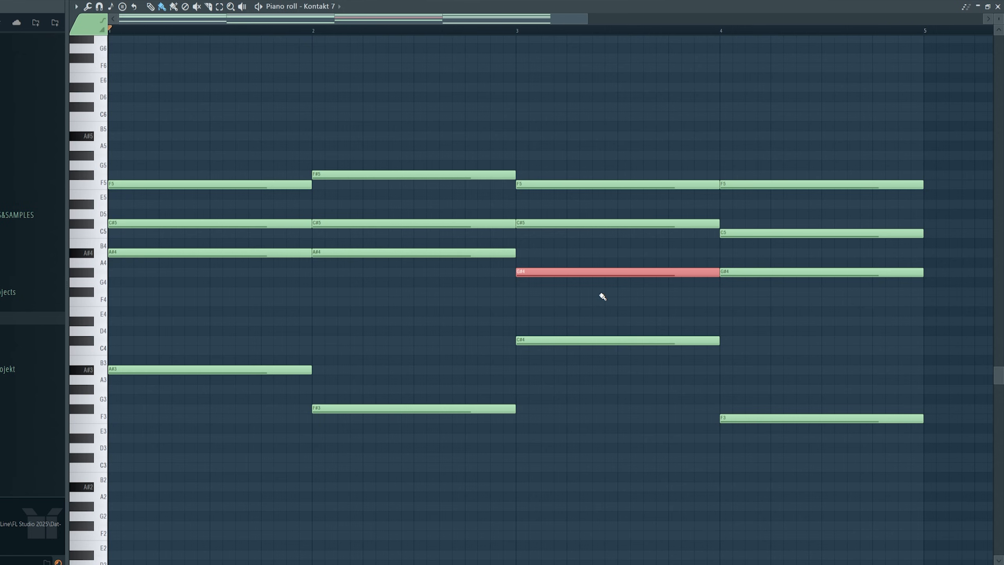
# Revert the inversions by raising bar 3's G#4 and lowering bar 4's F5 one octave, and play the two chords.
pyautogui.moveTo(623, 297); pyautogui.dragTo(590, 273)
pyautogui.hotkey('ctrl', 'Up')
pyautogui.moveTo(775, 204); pyautogui.dragTo(765, 186)
pyautogui.hotkey('ctrl', 'Down')
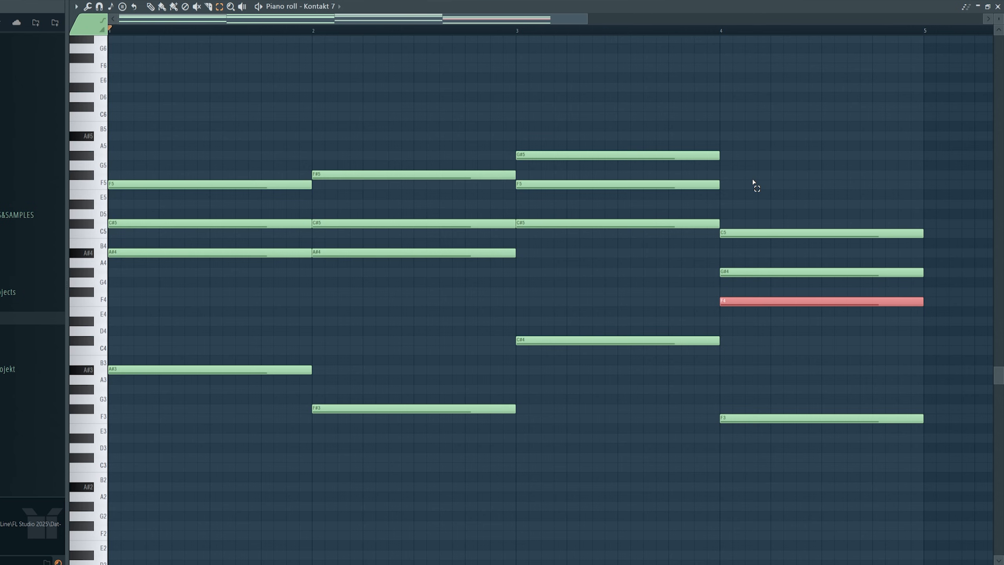
pyautogui.press('y')
pyautogui.moveTo(589, 94)
pyautogui.mouseDown()
pyautogui.moveTo(802, 118)
pyautogui.moveTo(712, 119)
pyautogui.moveTo(722, 146)
pyautogui.mouseUp()
pyautogui.press('b')
# Reapply the inversions by lowering bar 3's G#5 and raising bar 4's F4 one octave, and play the two chords.
pyautogui.moveTo(639, 178); pyautogui.dragTo(629, 154)
pyautogui.hotkey('ctrl', 'Down')
pyautogui.moveTo(785, 336); pyautogui.dragTo(763, 304)
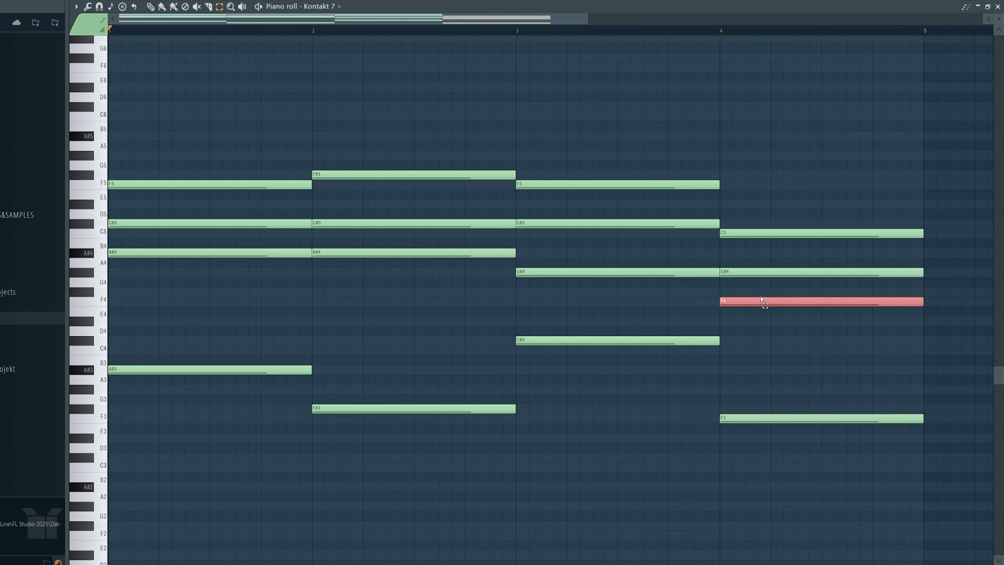
pyautogui.hotkey('ctrl', 'Up')
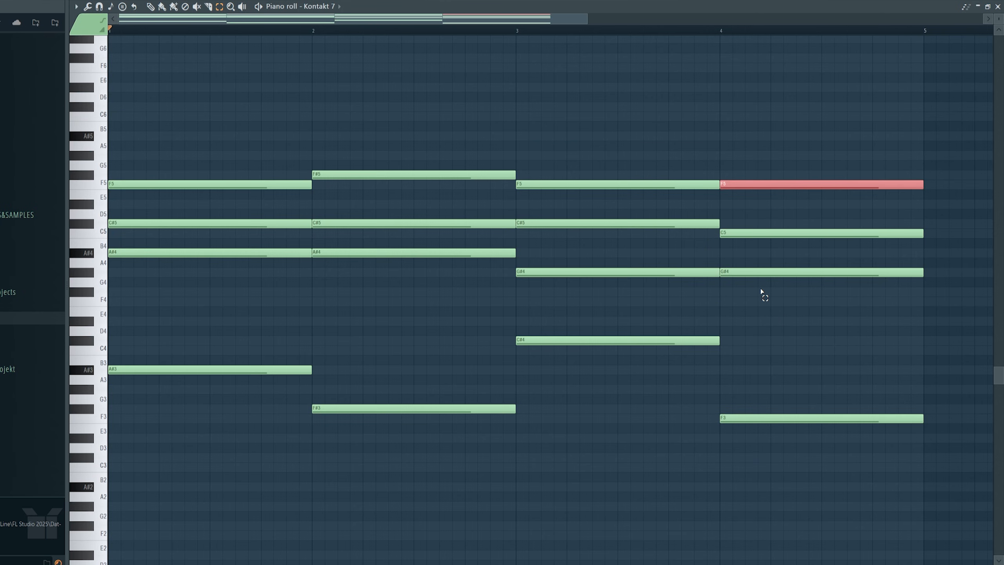
pyautogui.press('y')
pyautogui.moveTo(713, 189)
pyautogui.mouseDown()
pyautogui.moveTo(597, 122)
pyautogui.moveTo(798, 126)
pyautogui.mouseUp()
pyautogui.press('b')
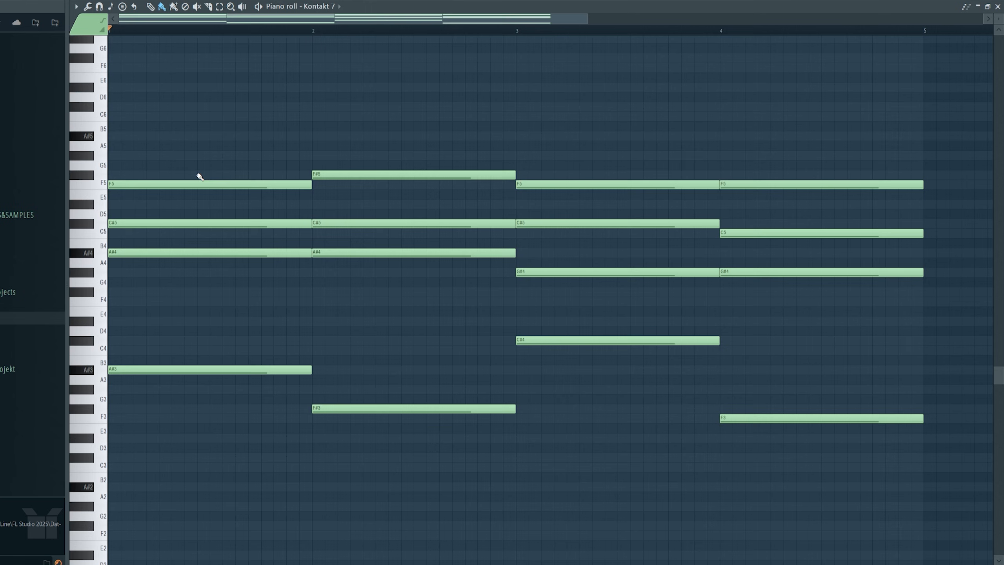
# Add one full-bar extension note per chord: G#5 in bar 1, A#5 in bar 2, D#5 in bar 3 and G#5 in bar 4.
pyautogui.click(112, 155)
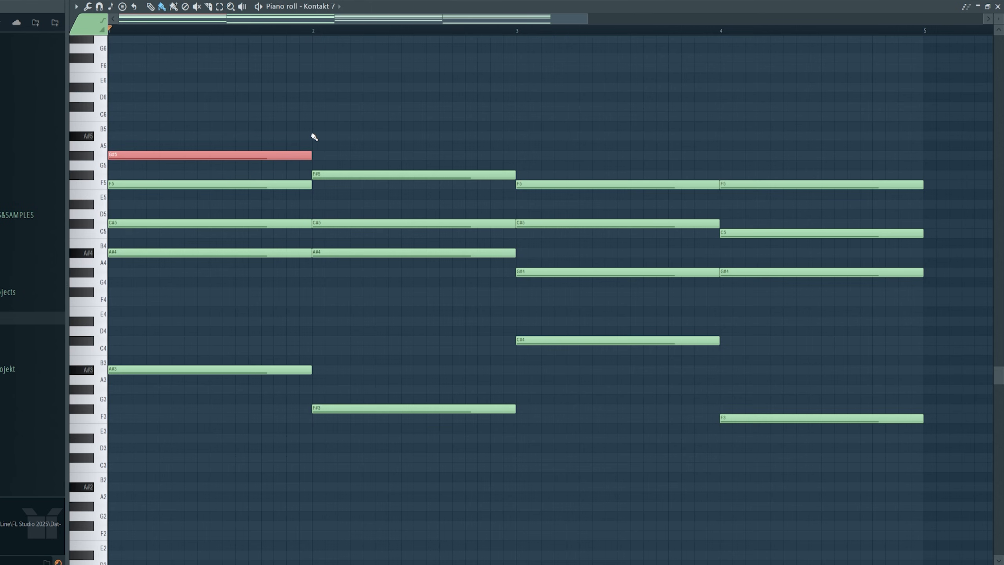
pyautogui.rightClick(150, 156)
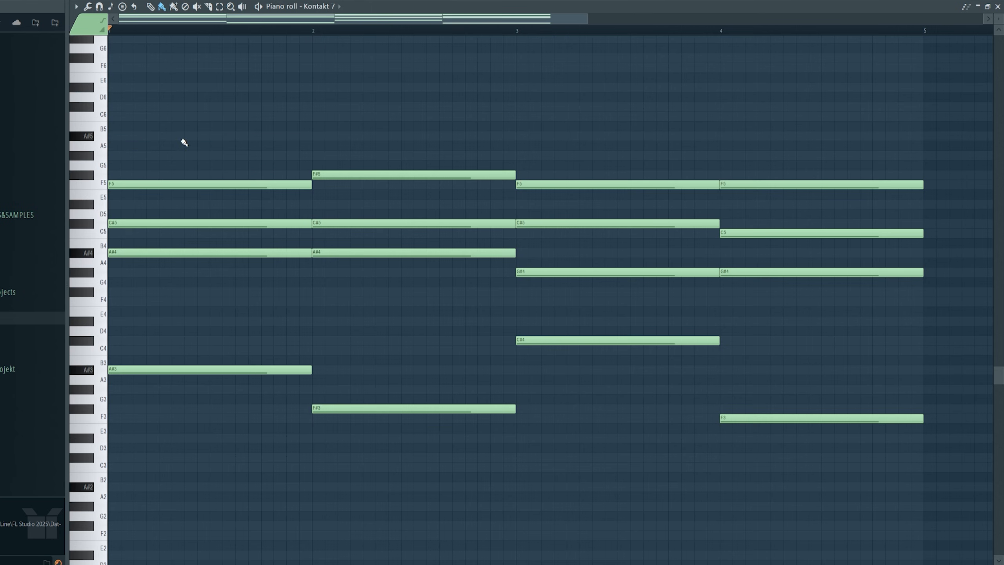
pyautogui.click(109, 156)
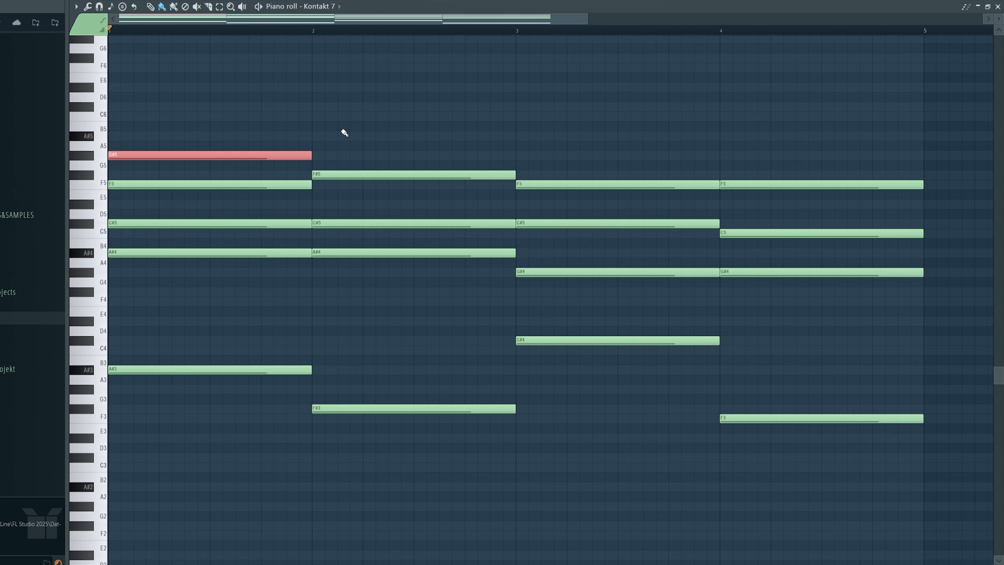
pyautogui.click(333, 136)
pyautogui.click(558, 205)
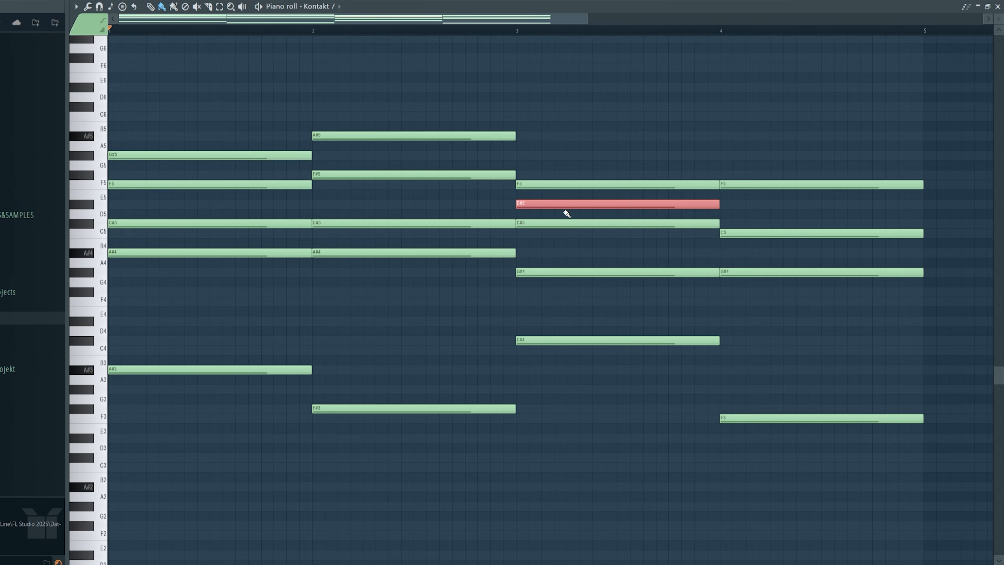
pyautogui.click(728, 155)
# Play the extended progression across all four bars, and highlight every note of bar 3's chord.
pyautogui.press('y')
pyautogui.click(159, 116)
pyautogui.moveTo(159, 116); pyautogui.dragTo(827, 117)
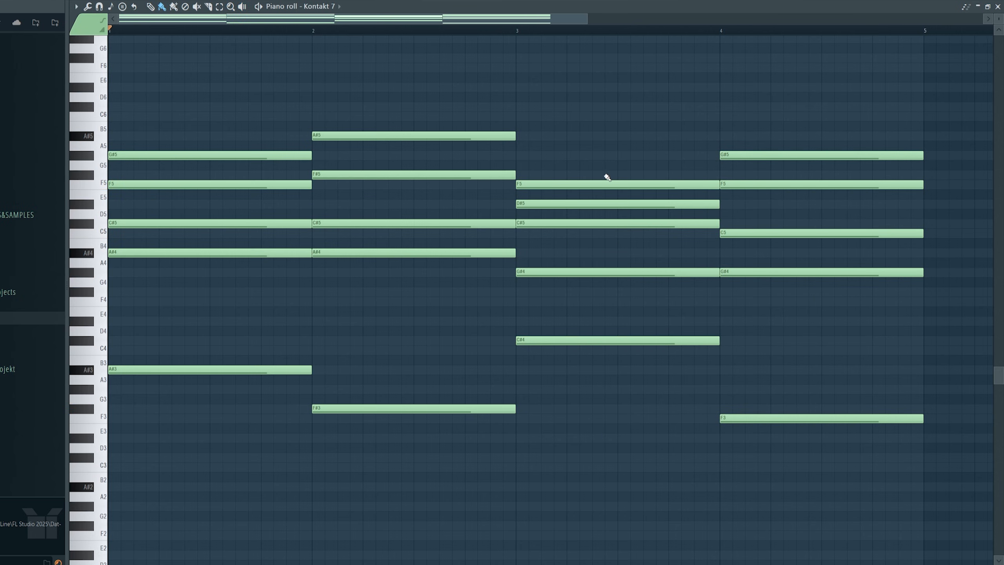
pyautogui.press('e')
pyautogui.moveTo(587, 201); pyautogui.dragTo(590, 207)
pyautogui.moveTo(578, 129); pyautogui.dragTo(625, 422)
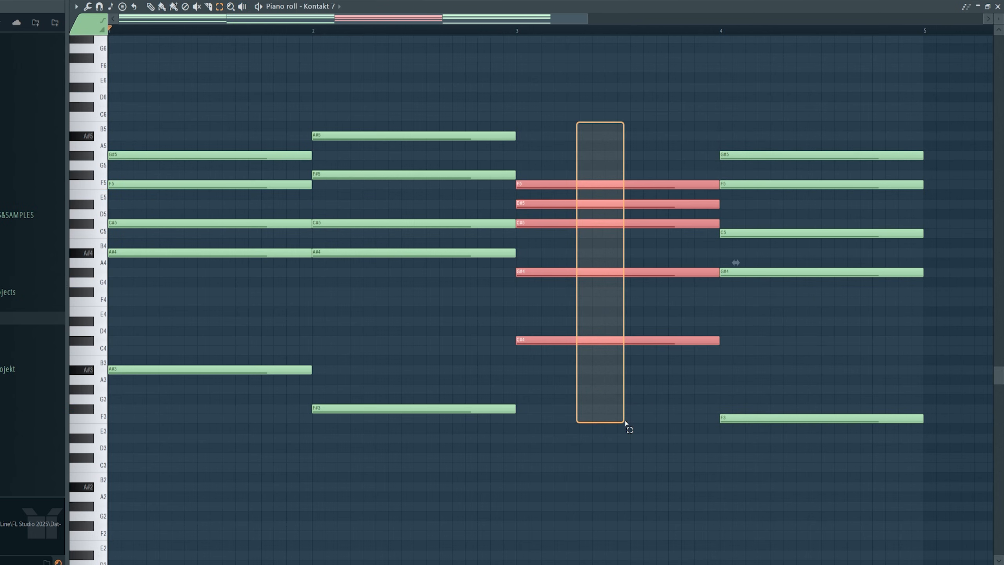
# Delete the extension notes A#5 in bar 2 and G#5 in bars 1 and 4, and add an F#4 note to bar 2.
pyautogui.rightClick(443, 136)
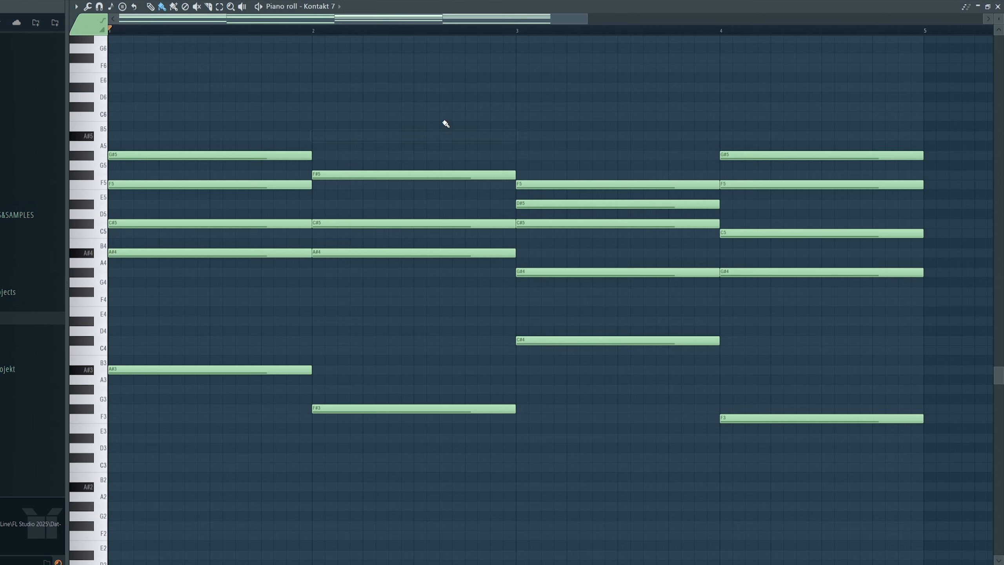
pyautogui.rightClick(755, 158)
pyautogui.rightClick(173, 155)
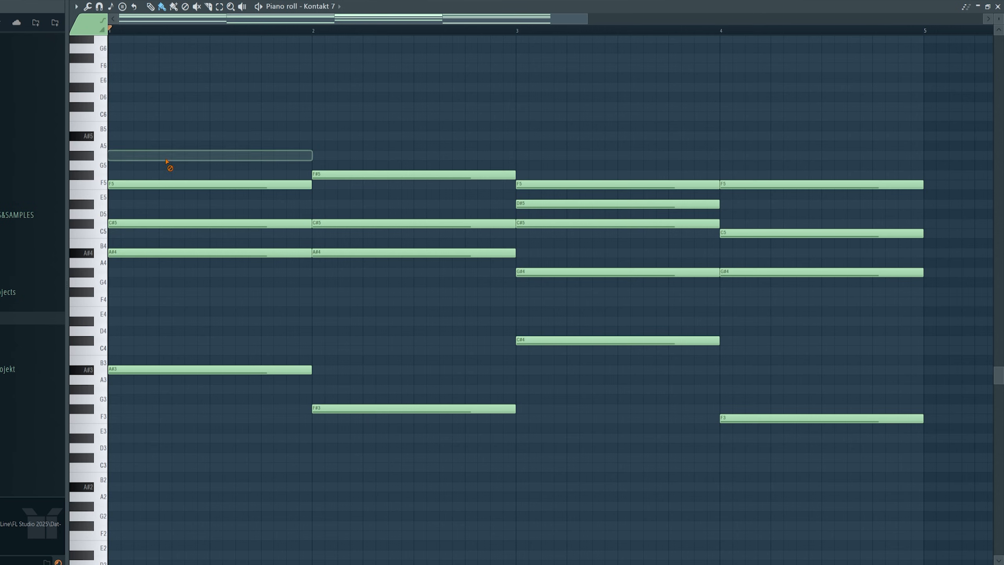
pyautogui.click(323, 296)
# Play the revised chord progression from bar 1 through bar 4 in the piano roll.
pyautogui.press('y')
pyautogui.moveTo(164, 109)
pyautogui.mouseDown()
pyautogui.moveTo(398, 133)
pyautogui.moveTo(805, 135)
pyautogui.mouseUp()
pyautogui.press('b')
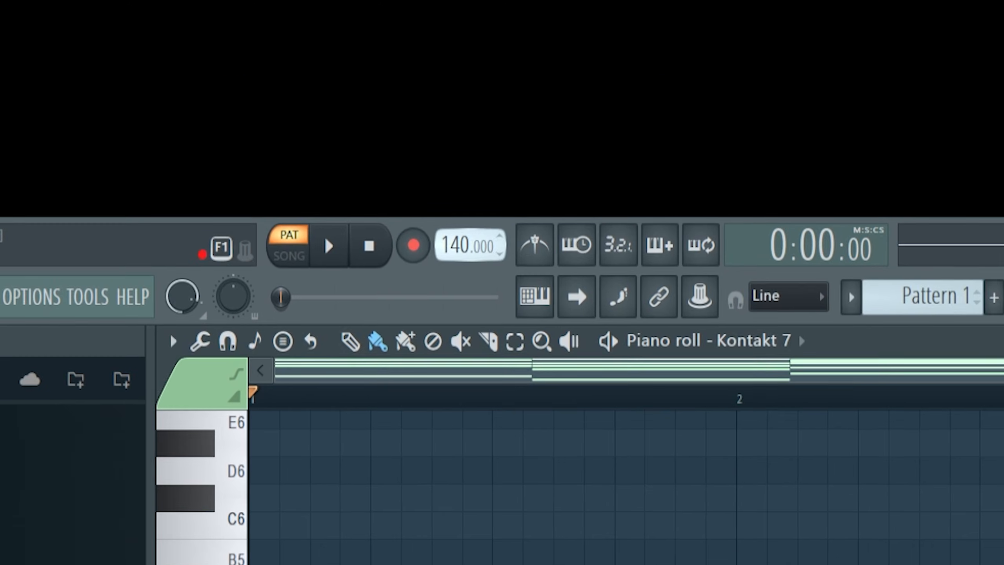
# Set the tempo to 117 BPM and play the pattern with the metronome on.
pyautogui.moveTo(456, 246); pyautogui.dragTo(455, 271)
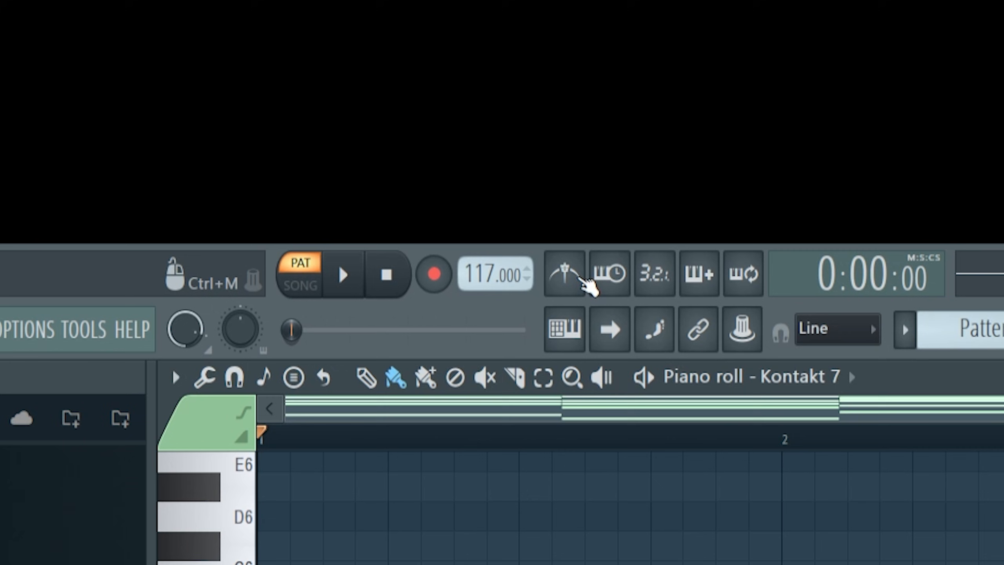
pyautogui.click(571, 281)
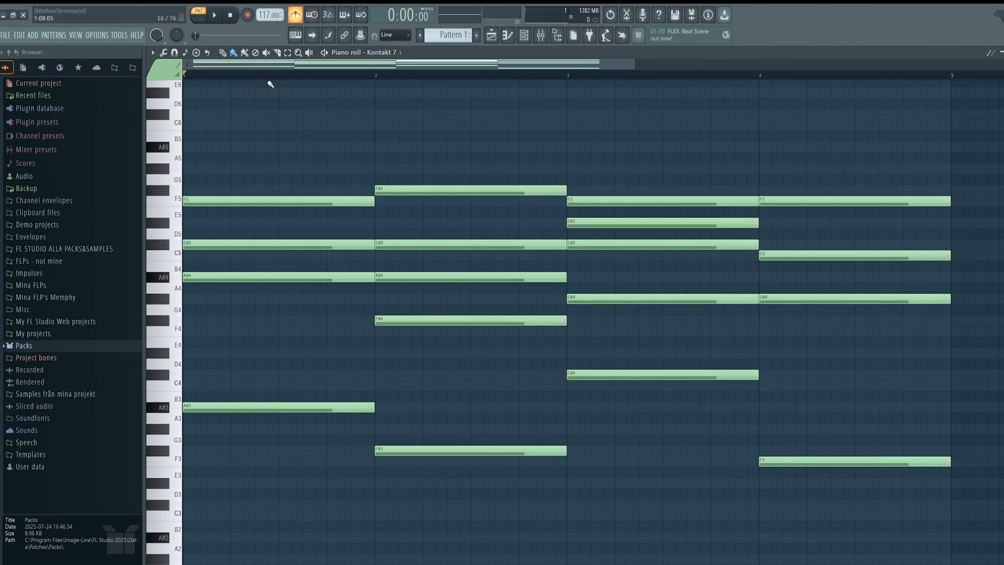
pyautogui.press('space')
# Set the tempo to 120 BPM, turn off the metronome, and stop playback.
pyautogui.moveTo(261, 11); pyautogui.dragTo(260, 0)
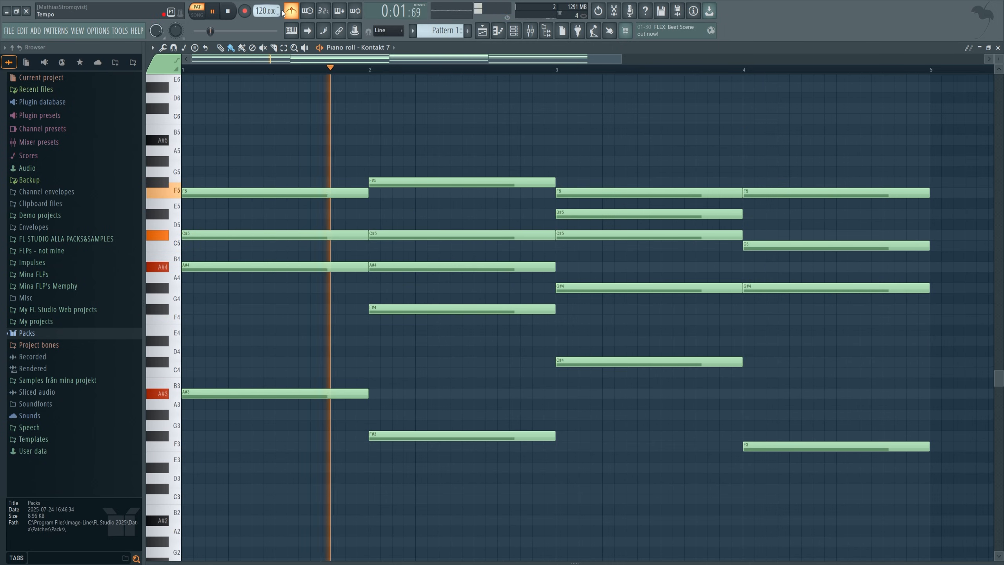
pyautogui.click(291, 11)
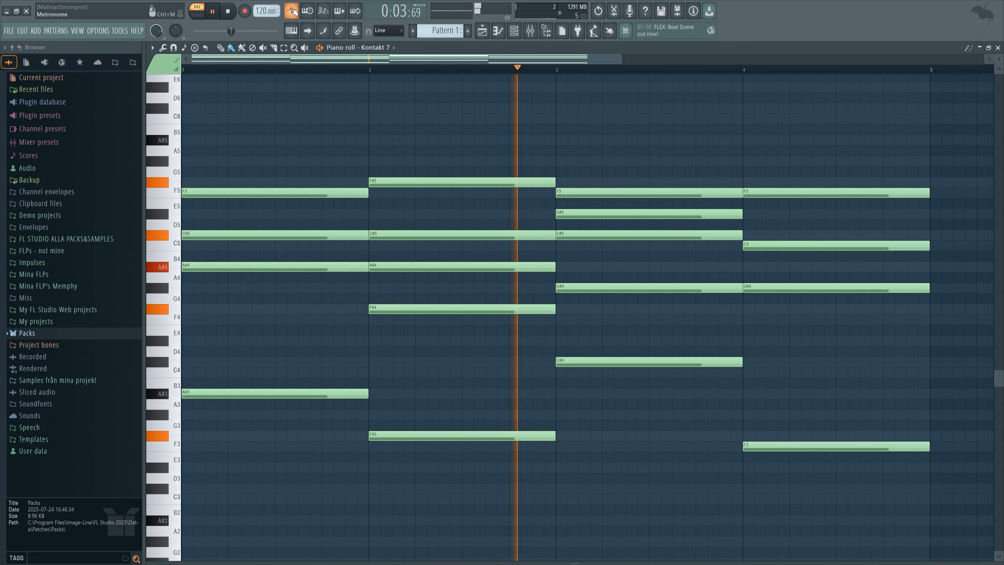
pyautogui.press('space')
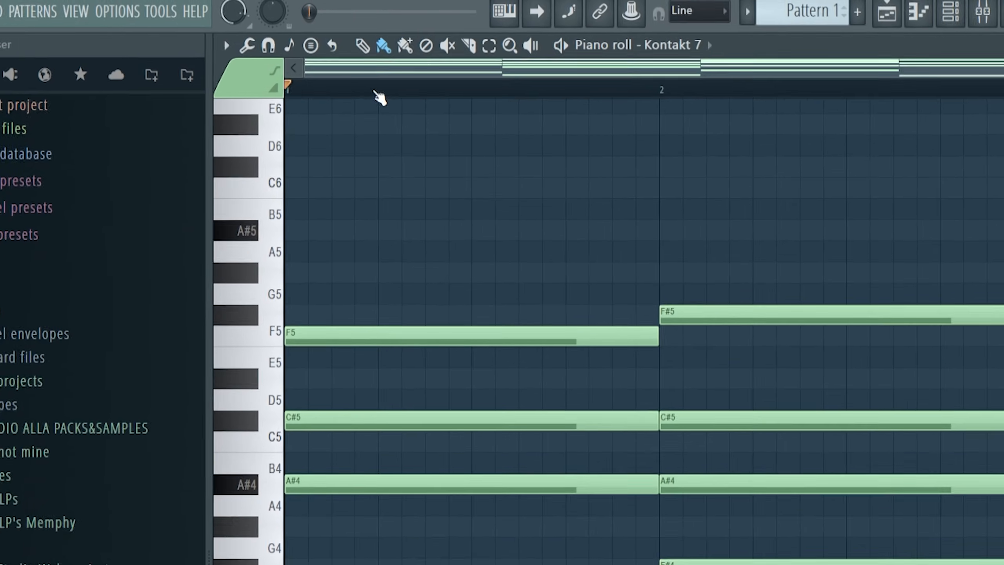
# Mark the individual beats of bar 1 on the timeline one after another, and select the whole first bar.
pyautogui.moveTo(255, 72); pyautogui.dragTo(187, 75)
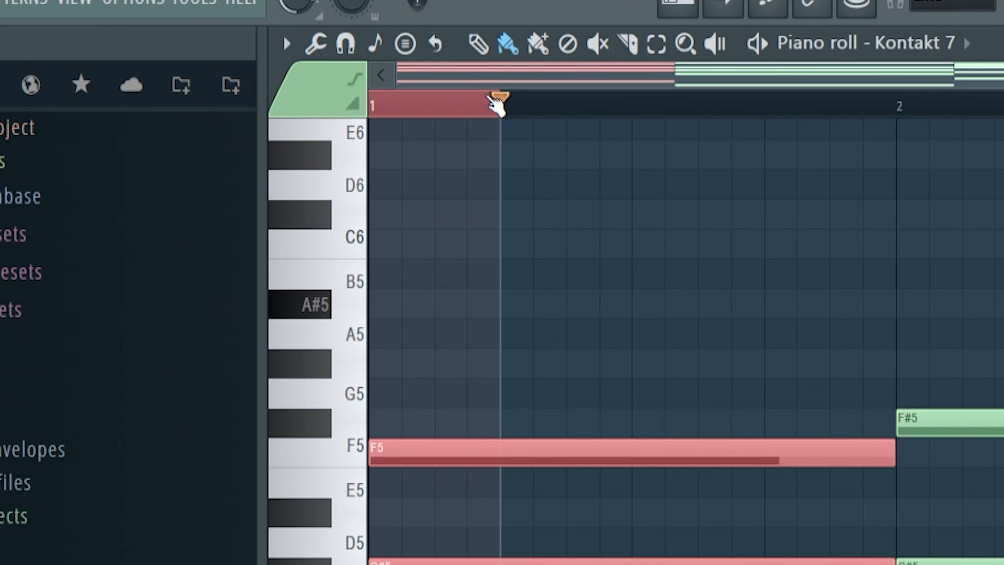
pyautogui.click(506, 105)
pyautogui.moveTo(506, 104); pyautogui.dragTo(338, 104)
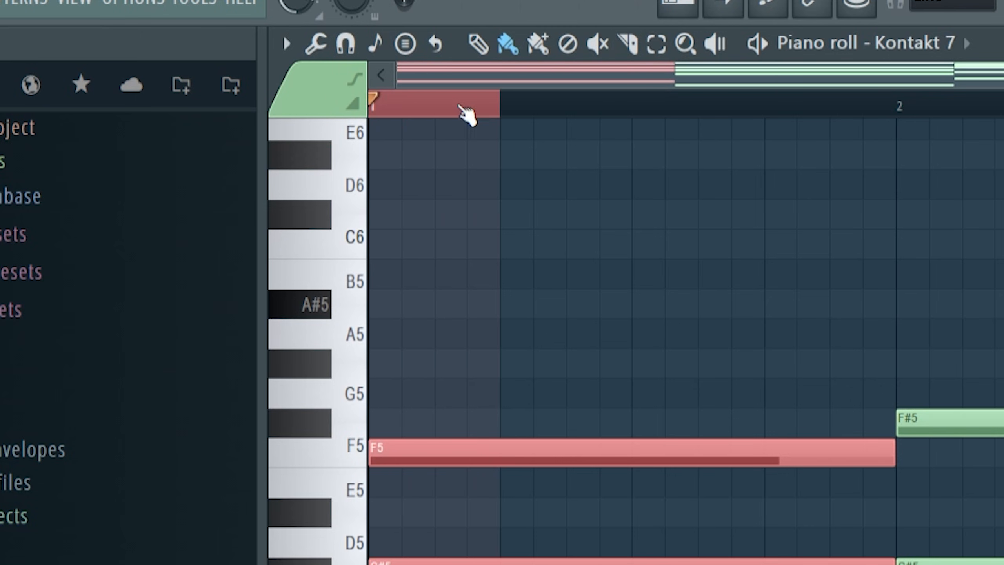
pyautogui.click(632, 102)
pyautogui.moveTo(628, 103); pyautogui.dragTo(508, 102)
pyautogui.moveTo(764, 103); pyautogui.dragTo(644, 105)
pyautogui.moveTo(891, 105); pyautogui.dragTo(377, 105)
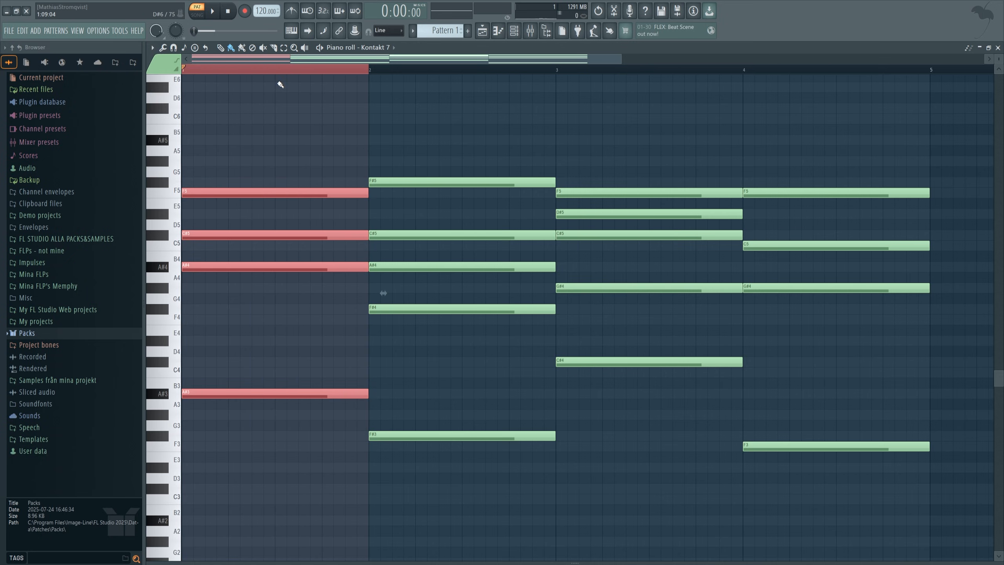
# Move the playhead between several bar positions, sweep the timeline across all four bars, and clear the selection.
pyautogui.click(555, 72)
pyautogui.click(375, 73)
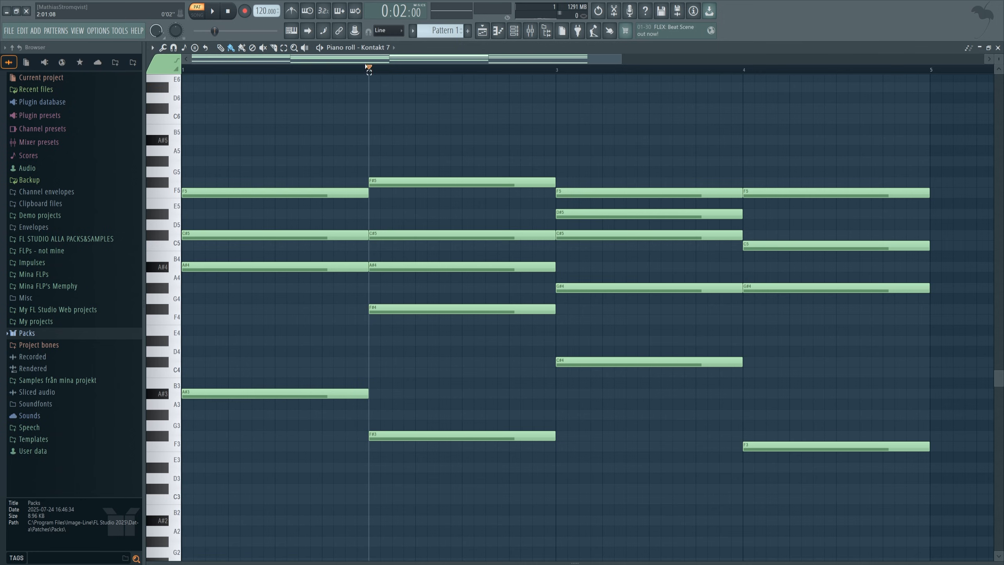
pyautogui.moveTo(366, 68); pyautogui.dragTo(181, 70)
pyautogui.click(499, 72)
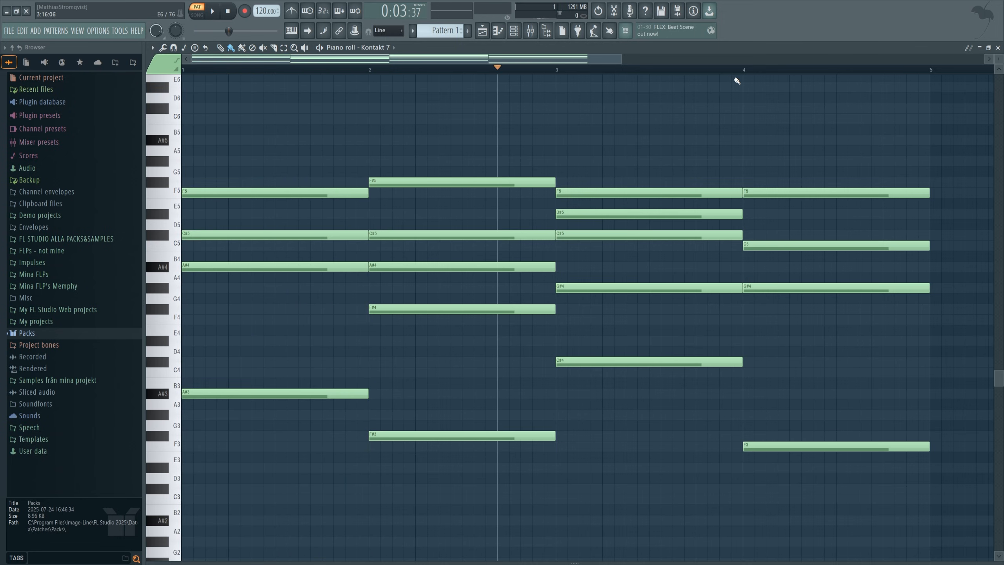
pyautogui.moveTo(930, 70)
pyautogui.mouseDown()
pyautogui.moveTo(747, 87)
pyautogui.moveTo(141, 82)
pyautogui.mouseUp()
pyautogui.hotkey('ctrl', 'd')
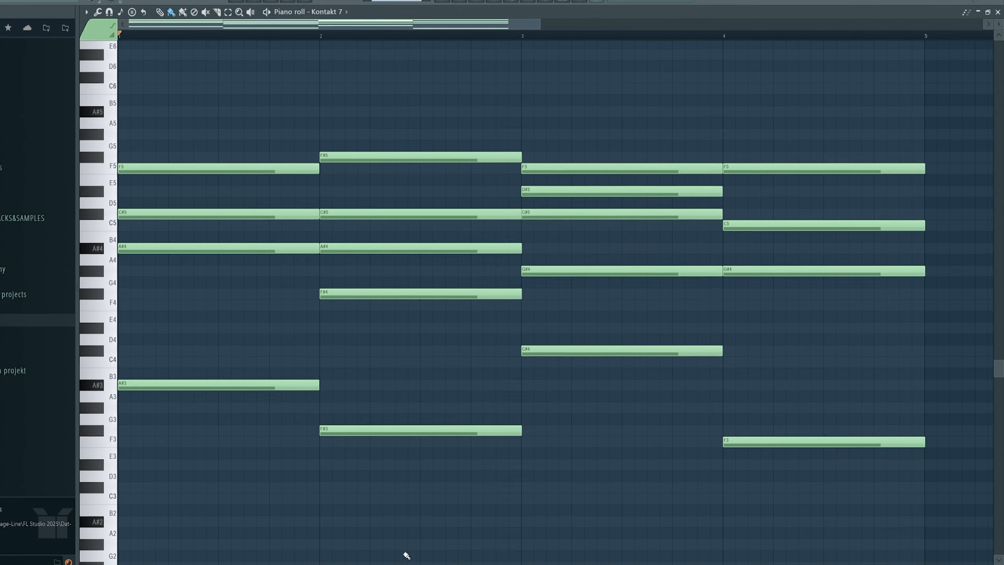
# Reveal and resize the Velocity lane below the notes, and raise the velocity of bar 1's notes to the maximum.
pyautogui.moveTo(388, 563); pyautogui.dragTo(370, 397)
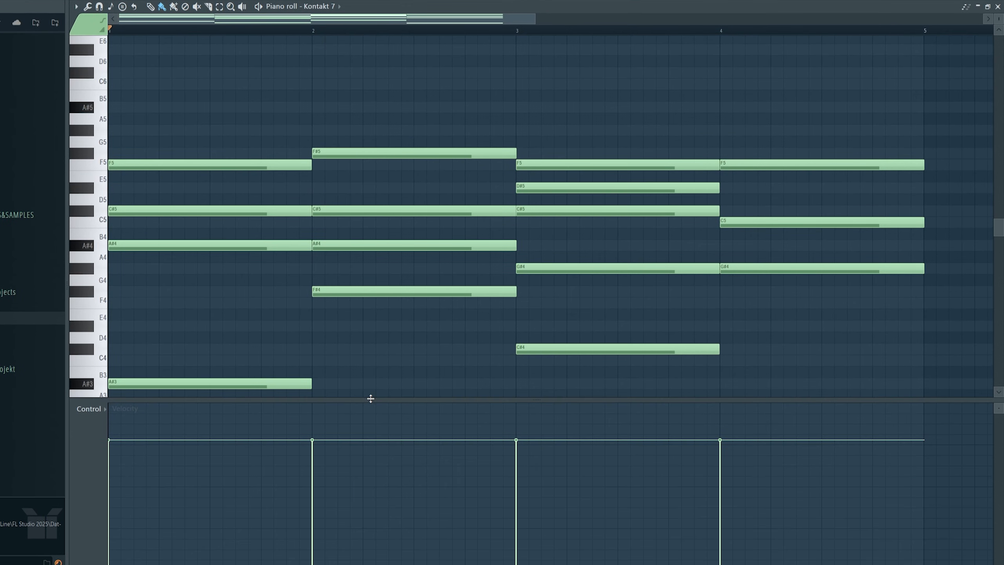
pyautogui.moveTo(135, 407); pyautogui.dragTo(147, 483)
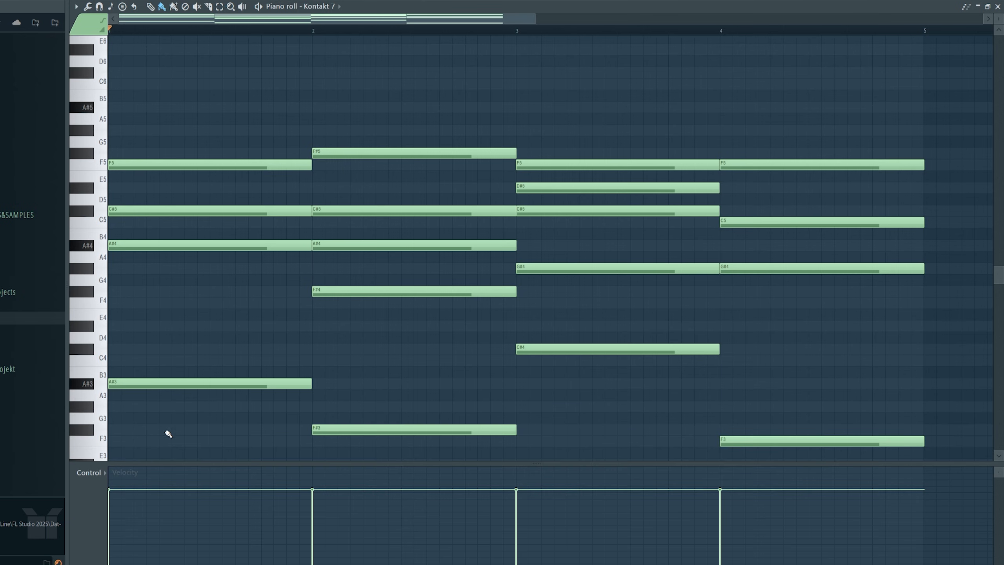
pyautogui.moveTo(213, 489); pyautogui.dragTo(213, 38)
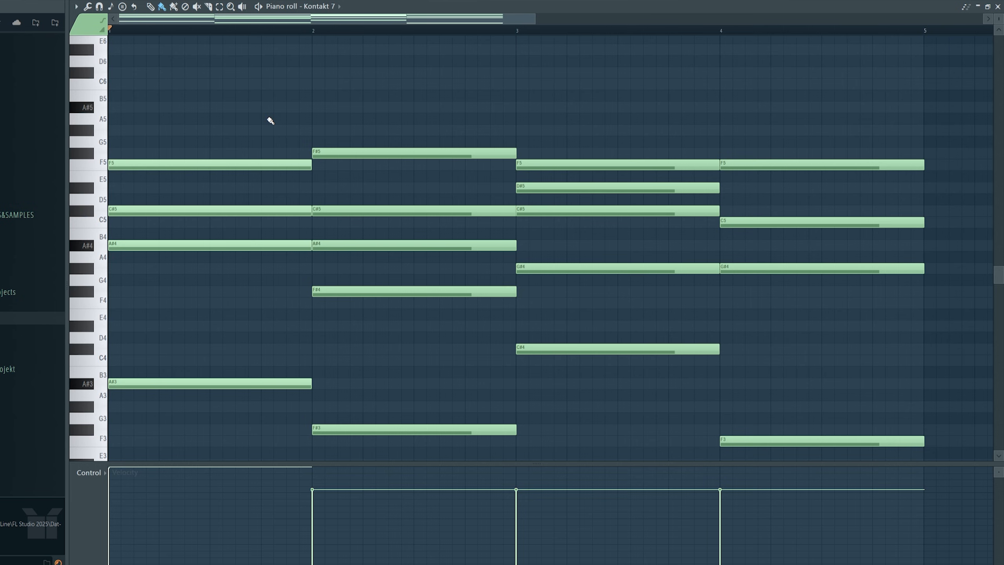
# Play bar 1 at maximum velocity, lower its notes' velocity sharply, and play it again to compare.
pyautogui.press('space')
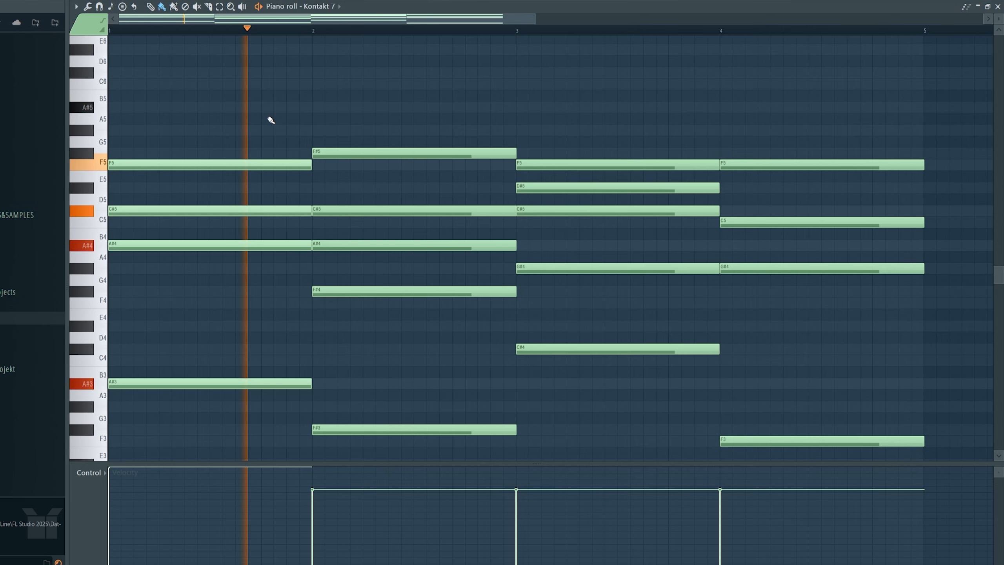
pyautogui.press('space')
pyautogui.moveTo(124, 502); pyautogui.dragTo(124, 548)
pyautogui.press('space')
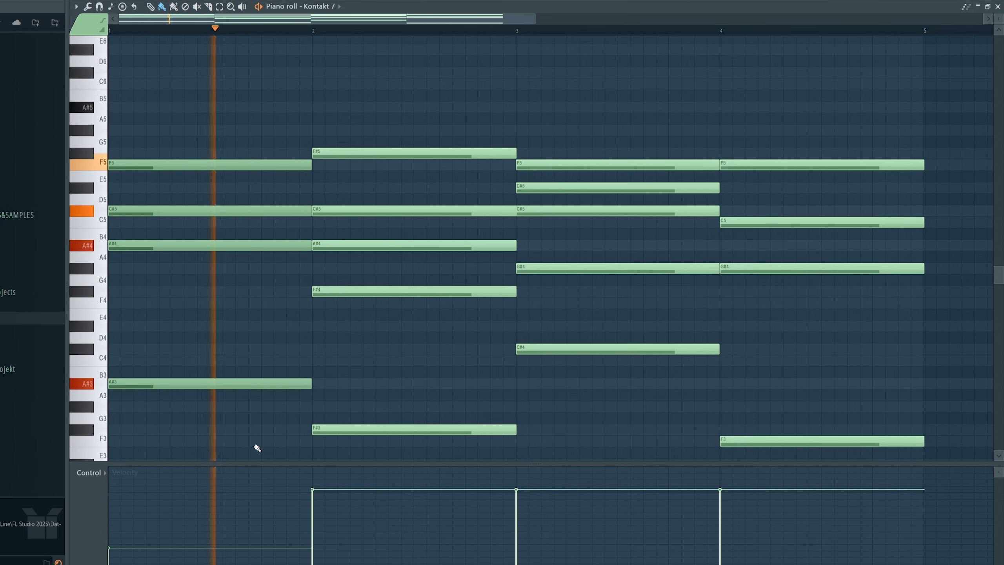
pyautogui.press('space')
# Set the velocity of the notes in all four bars to an even level of about 60%.
pyautogui.moveTo(161, 509); pyautogui.dragTo(314, 509)
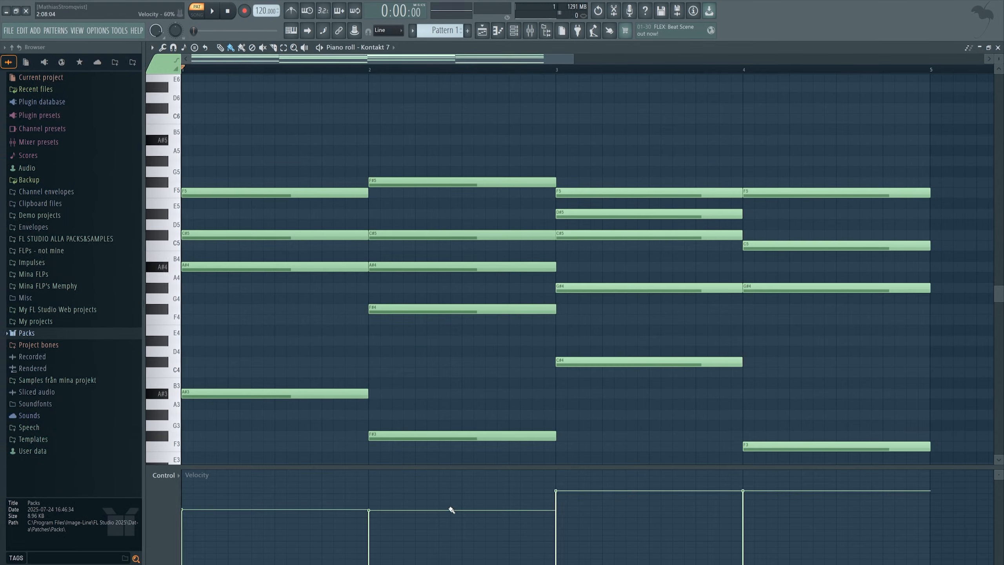
pyautogui.moveTo(451, 510)
pyautogui.mouseDown()
pyautogui.moveTo(722, 516)
pyautogui.moveTo(747, 507)
pyautogui.moveTo(854, 543)
pyautogui.mouseUp()
pyautogui.scroll(-2, 684, 427)
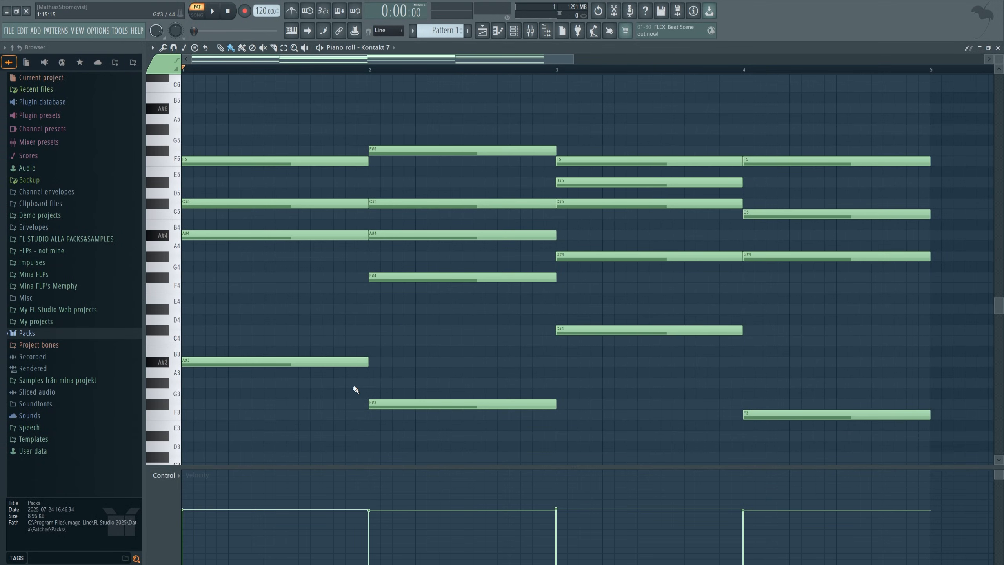
# Randomize the velocities of all chord notes with a small bipolar velocity amount, and accept the result.
pyautogui.click(152, 48)
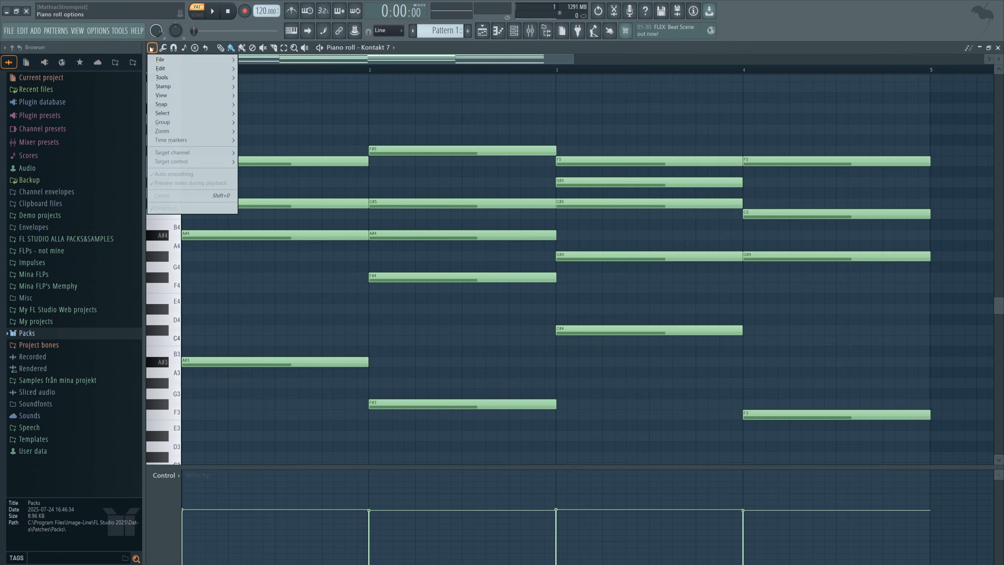
pyautogui.moveTo(184, 77)
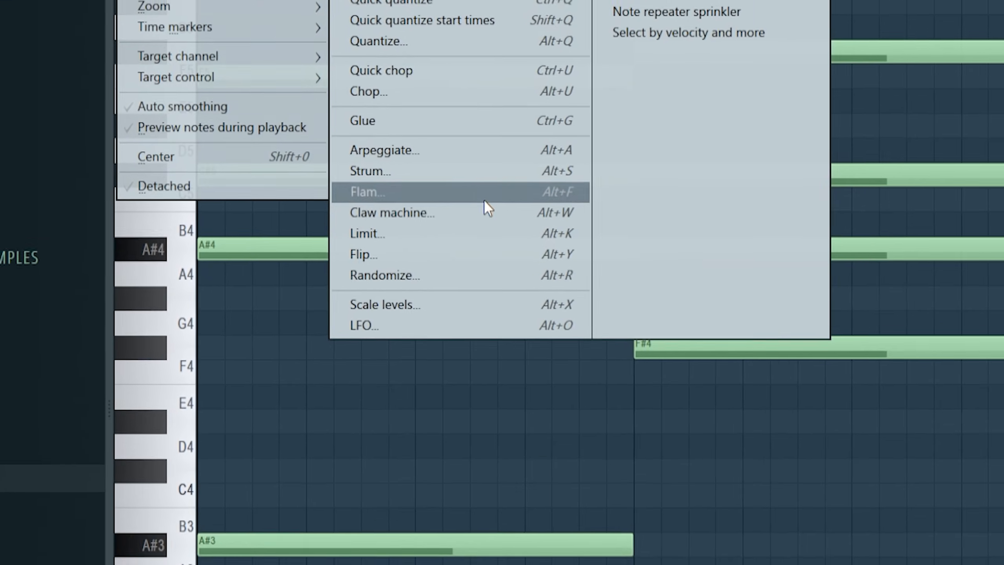
pyautogui.click(508, 276)
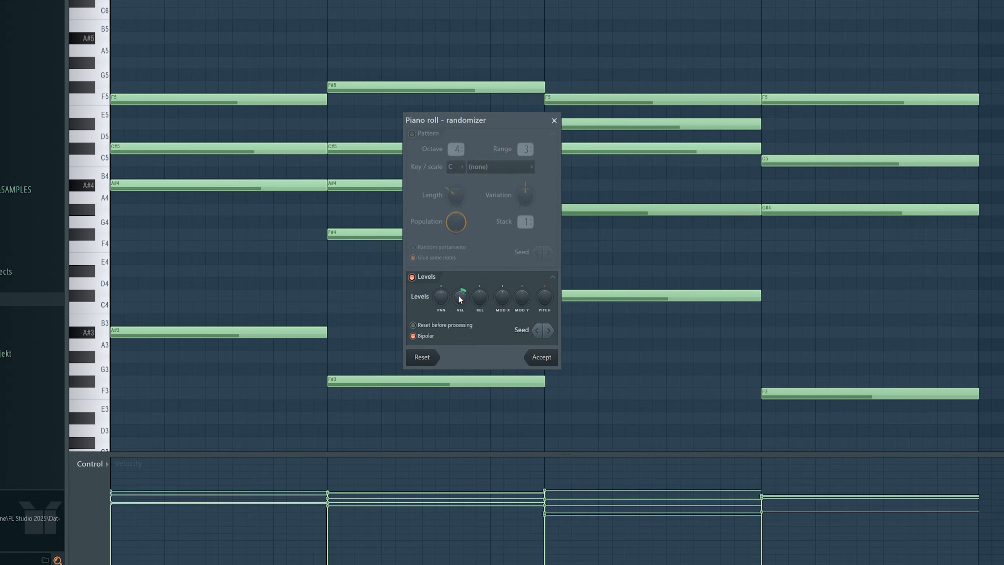
pyautogui.moveTo(459, 297); pyautogui.dragTo(463, 290)
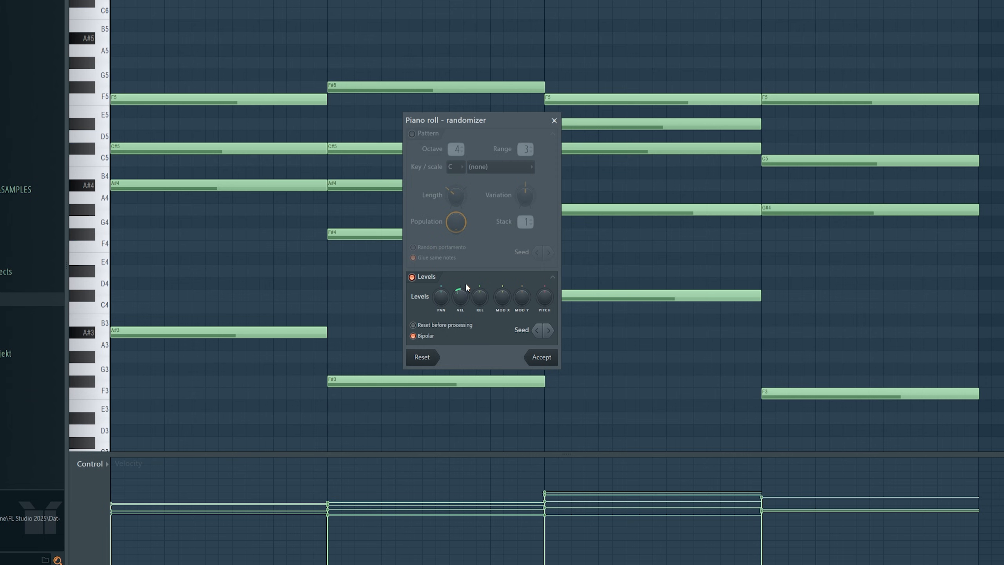
pyautogui.moveTo(463, 302)
pyautogui.mouseDown()
pyautogui.moveTo(463, 279)
pyautogui.moveTo(472, 308)
pyautogui.mouseUp()
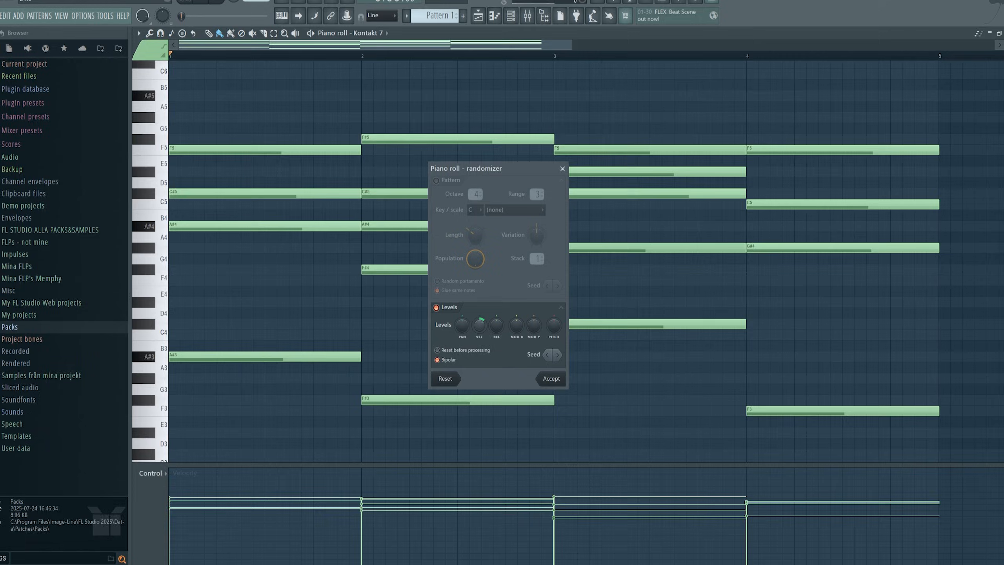
pyautogui.click(553, 384)
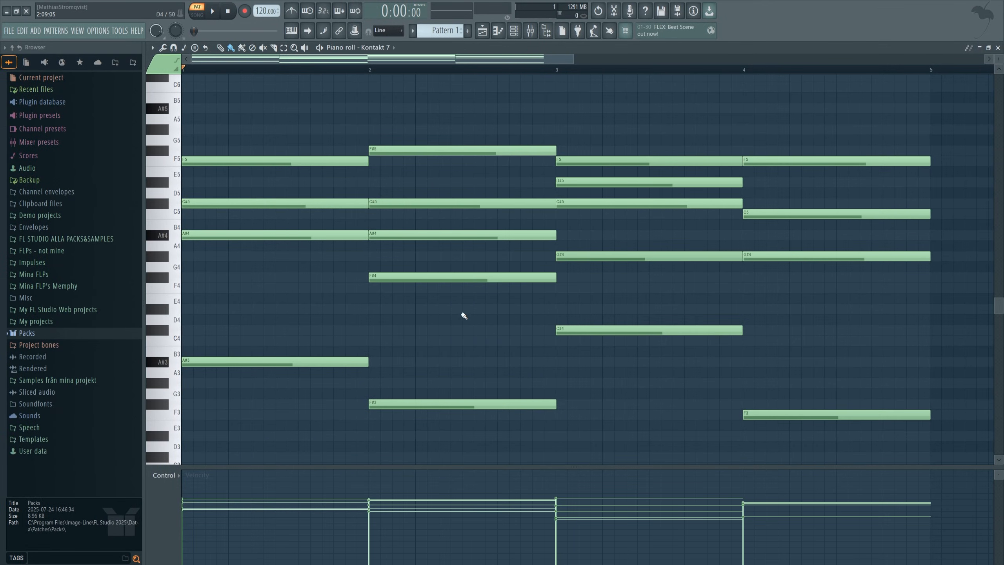
# Select all chord notes above the bass notes across the four bars, and open the Arpeggiate tool on them.
pyautogui.press('y')
pyautogui.moveTo(298, 170); pyautogui.dragTo(833, 180)
pyautogui.press('b')
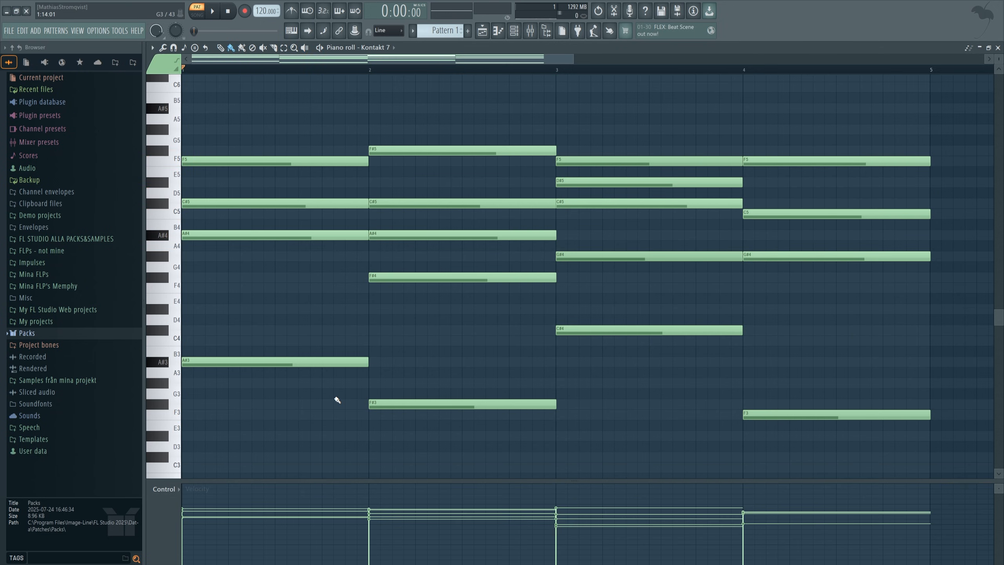
pyautogui.scroll(2, 319, 405)
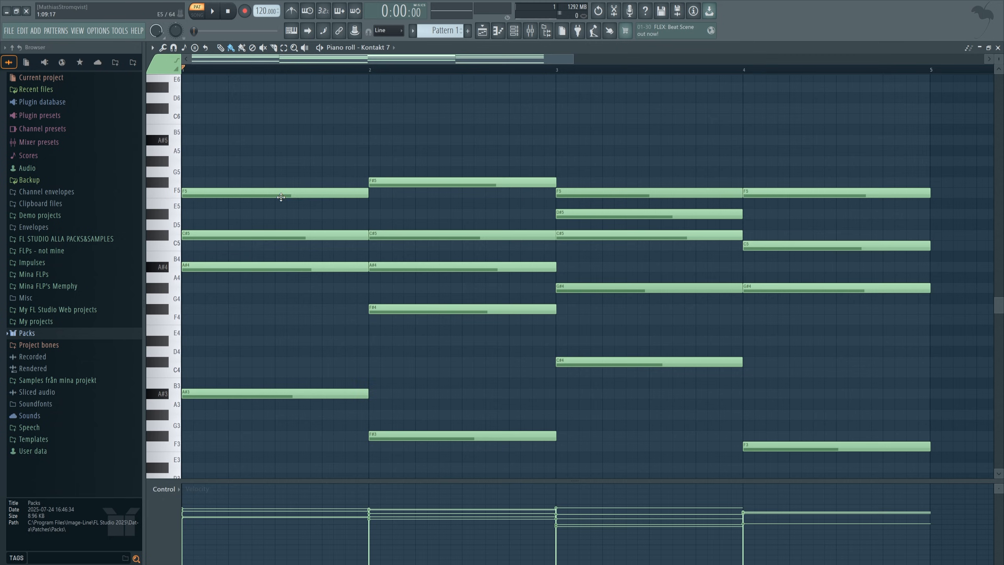
pyautogui.press('e')
pyautogui.moveTo(218, 104); pyautogui.dragTo(858, 346)
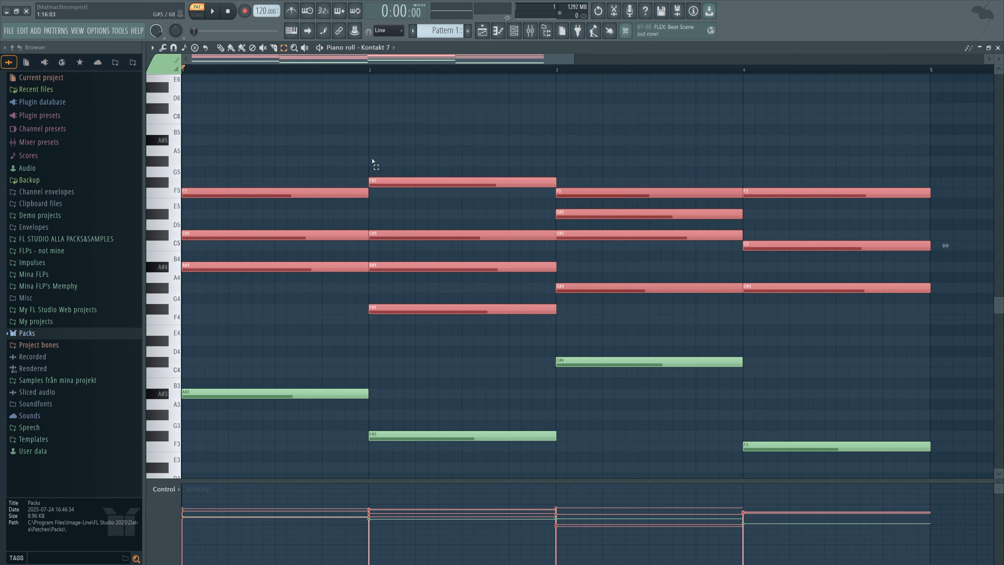
pyautogui.click(155, 50)
pyautogui.moveTo(173, 77)
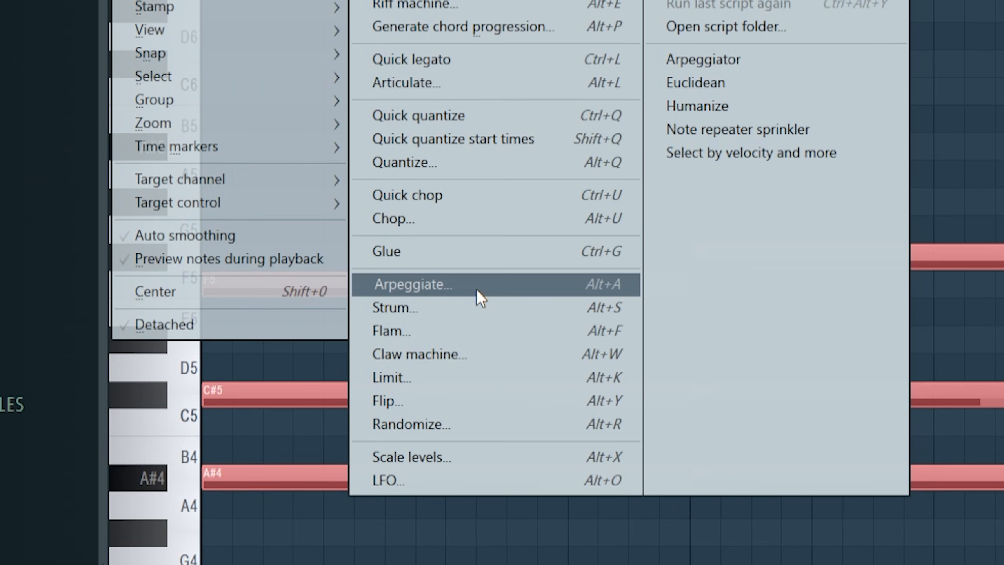
pyautogui.click(476, 288)
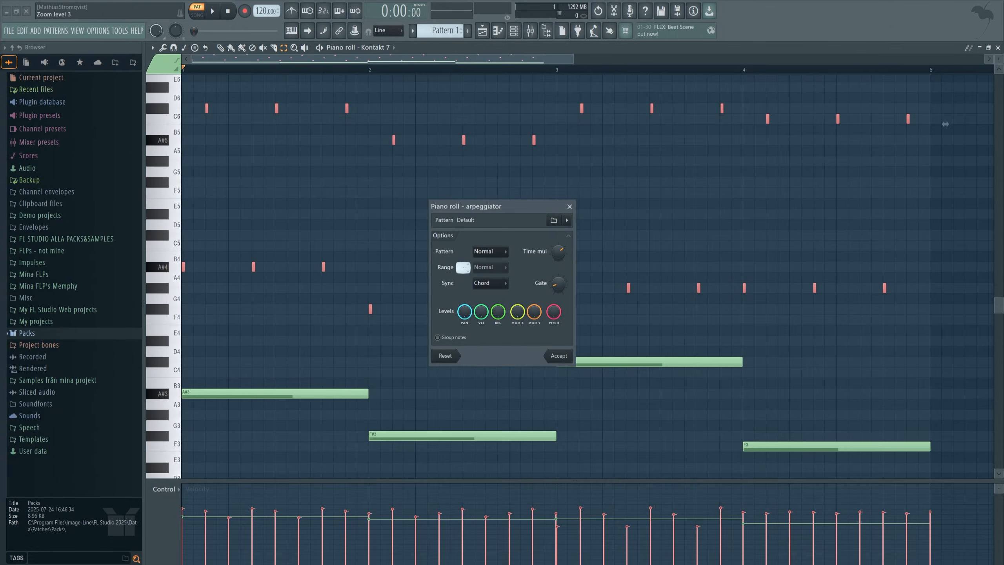
# Try the arpeggiator with range 1, a longer gate, different time multipliers and the Flip pattern, and close it without applying.
pyautogui.moveTo(463, 267); pyautogui.dragTo(463, 262)
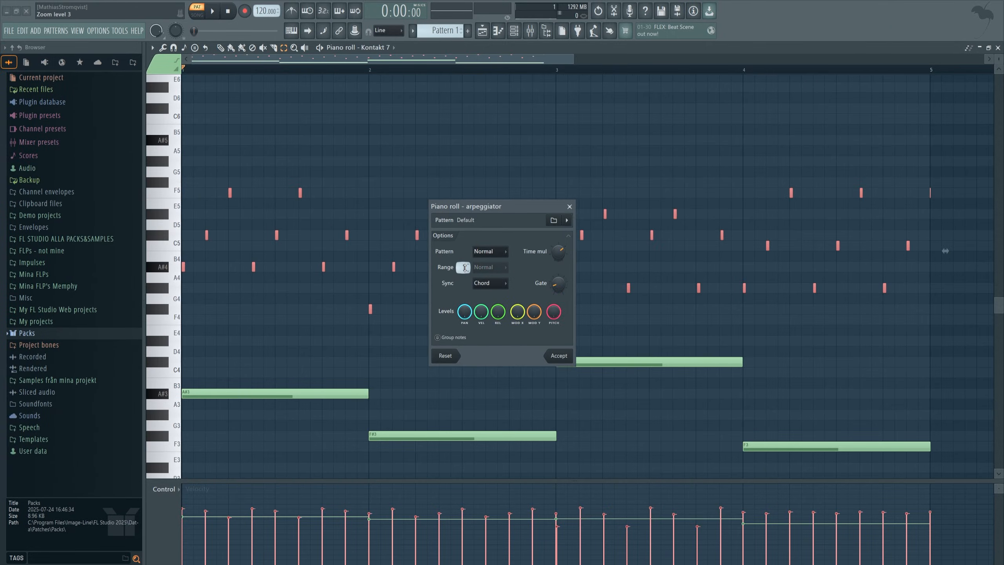
pyautogui.moveTo(558, 252); pyautogui.dragTo(558, 251)
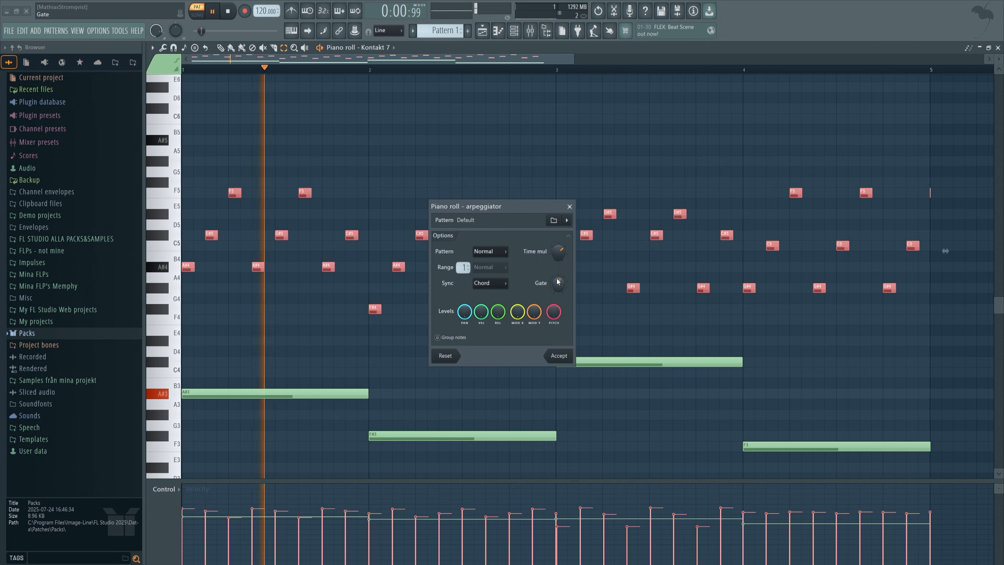
pyautogui.moveTo(558, 282); pyautogui.dragTo(558, 258)
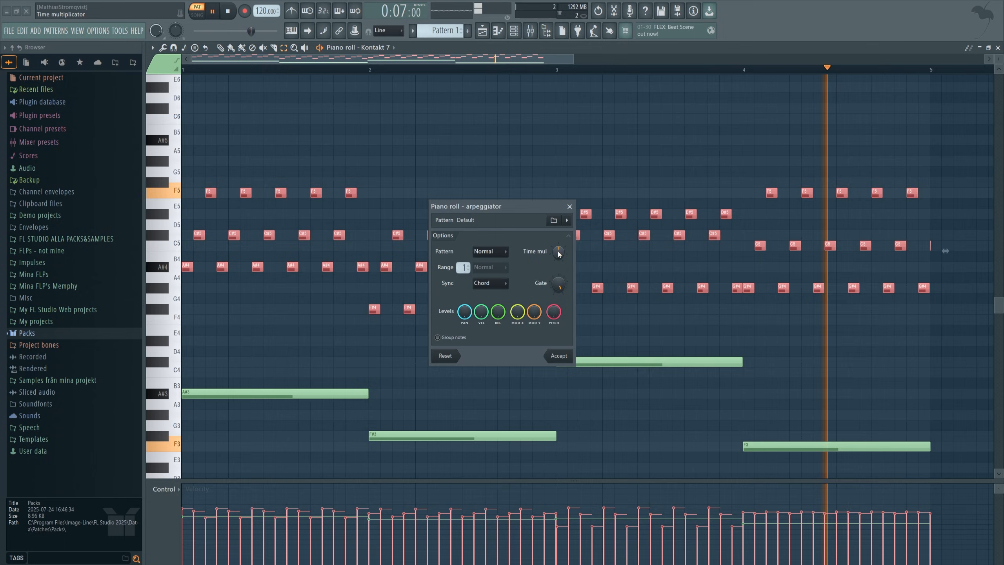
pyautogui.moveTo(558, 252); pyautogui.dragTo(557, 244)
pyautogui.click(504, 250)
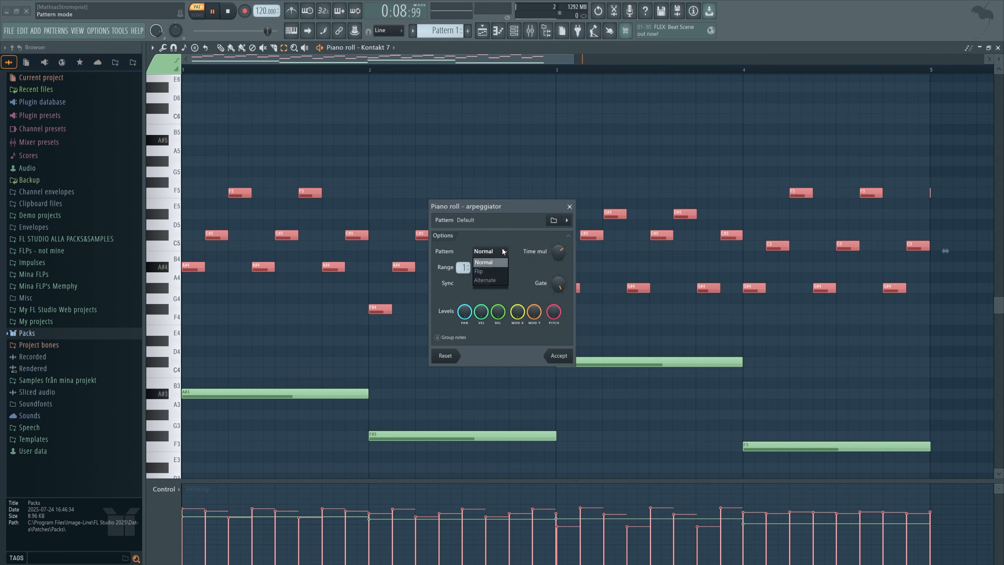
pyautogui.click(491, 271)
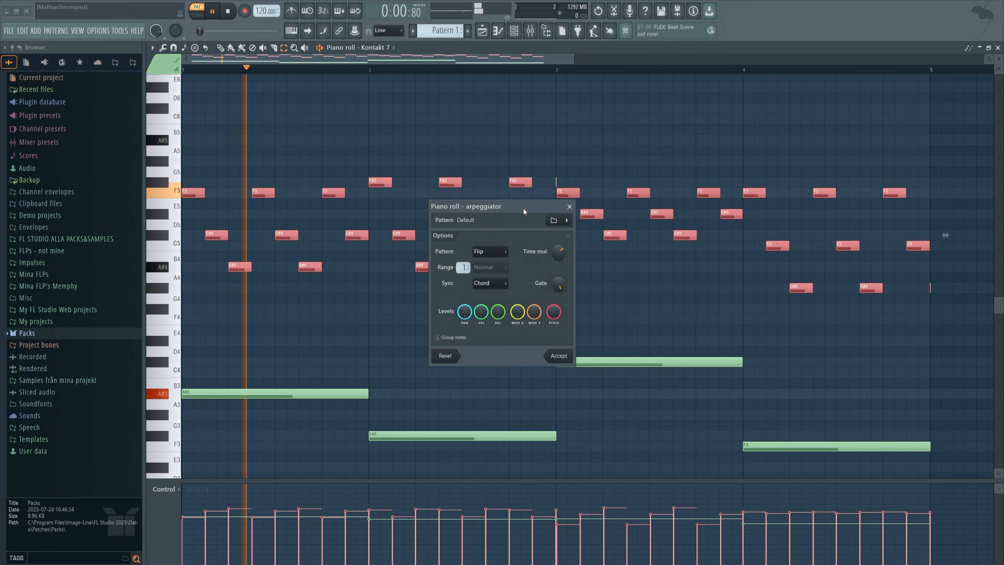
pyautogui.click(570, 207)
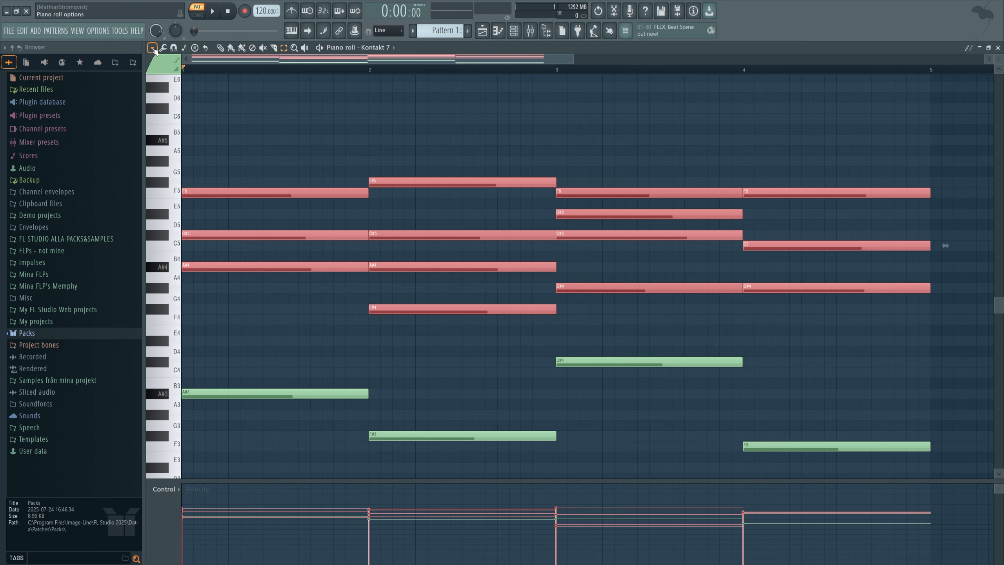
# Open the chord progression generator for Kontakt 7 and generate several new progressions in a row.
pyautogui.click(152, 48)
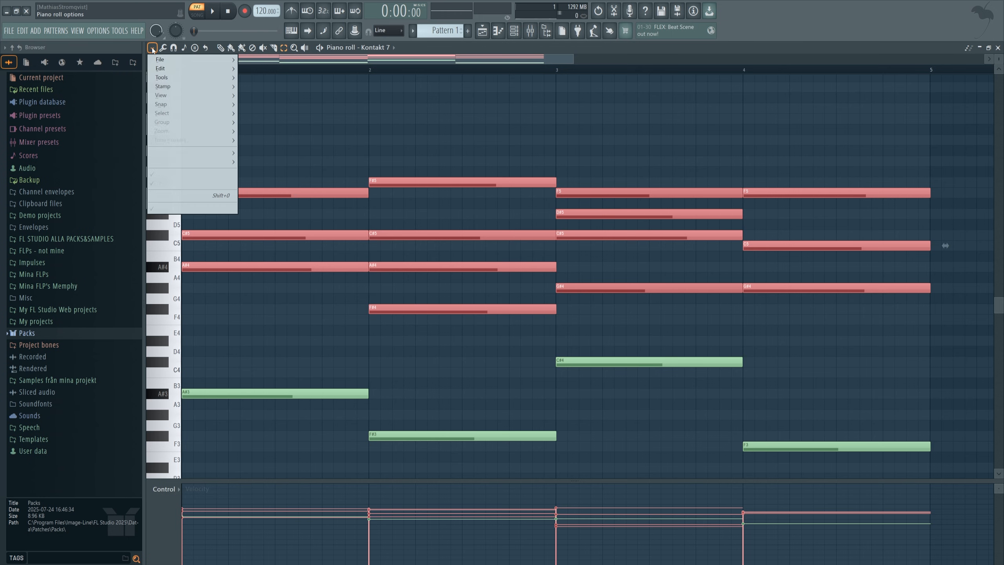
pyautogui.moveTo(173, 77)
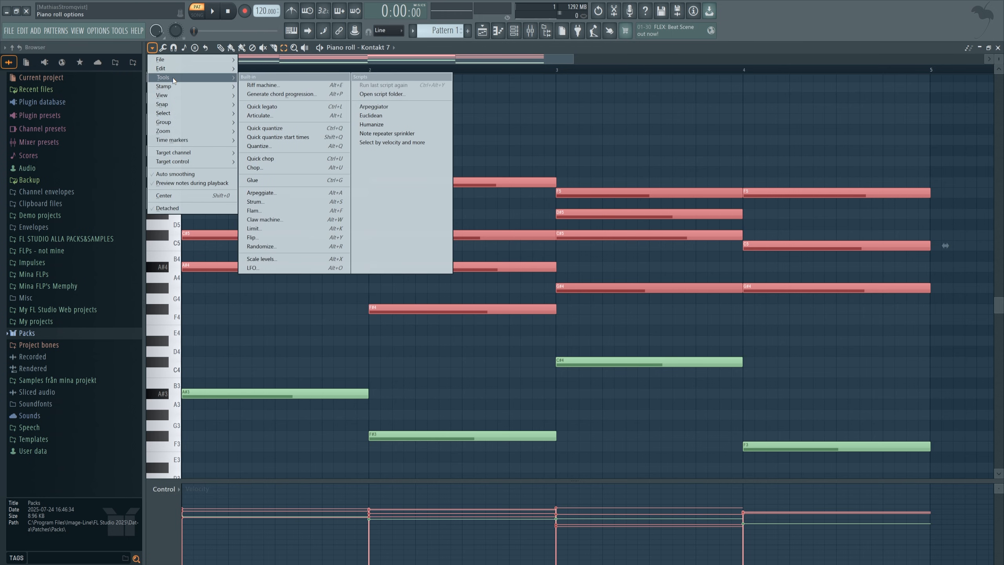
pyautogui.click(288, 94)
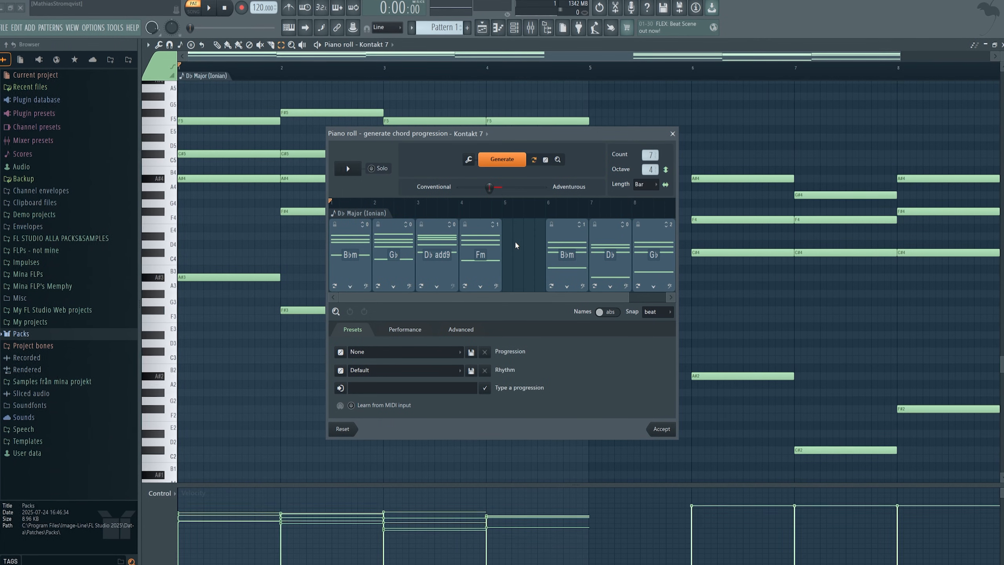
pyautogui.click(514, 157)
pyautogui.click(514, 158)
pyautogui.click(514, 157)
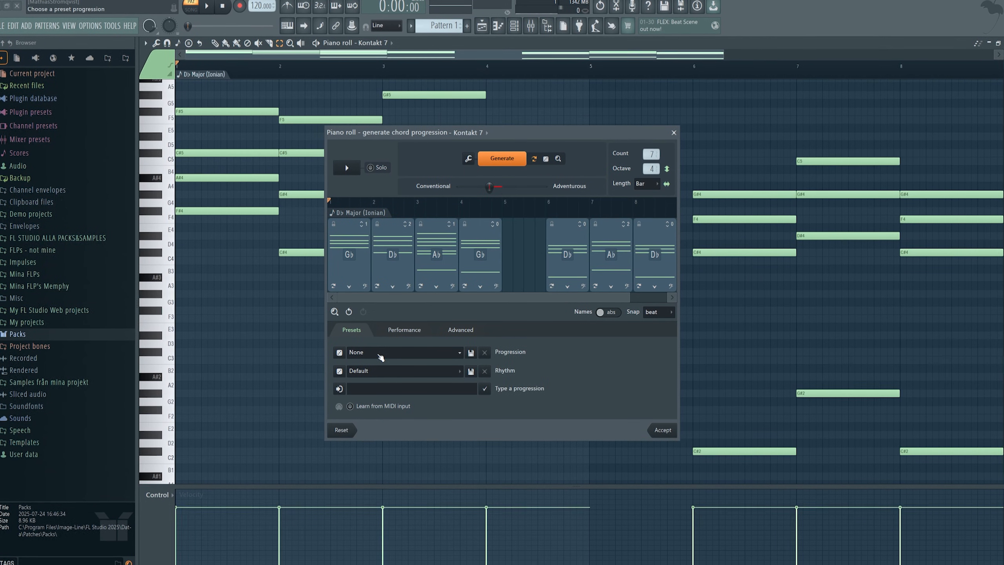
# Browse the generator's major and minor progression presets, and close the generator without applying anything.
pyautogui.click(384, 352)
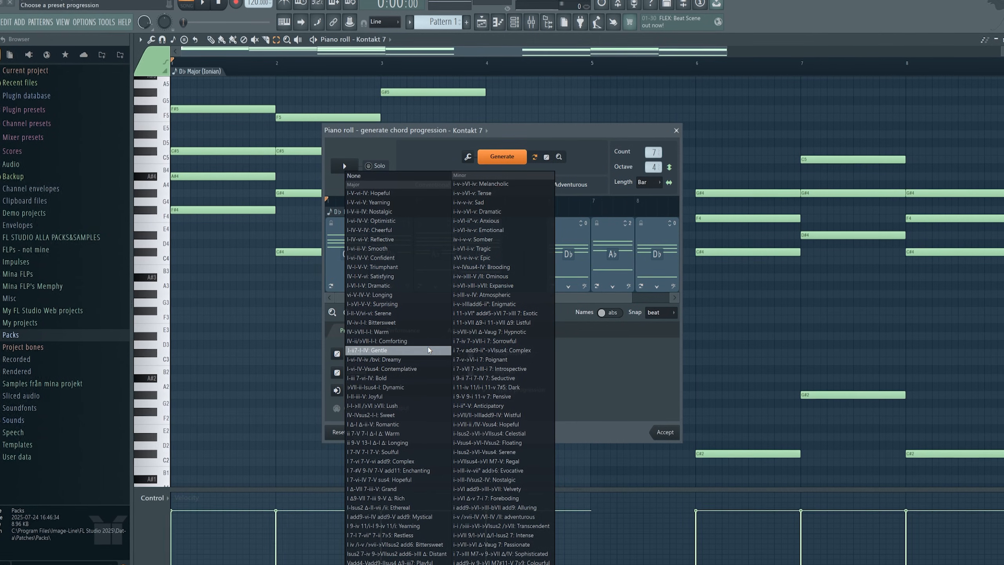
pyautogui.click(613, 337)
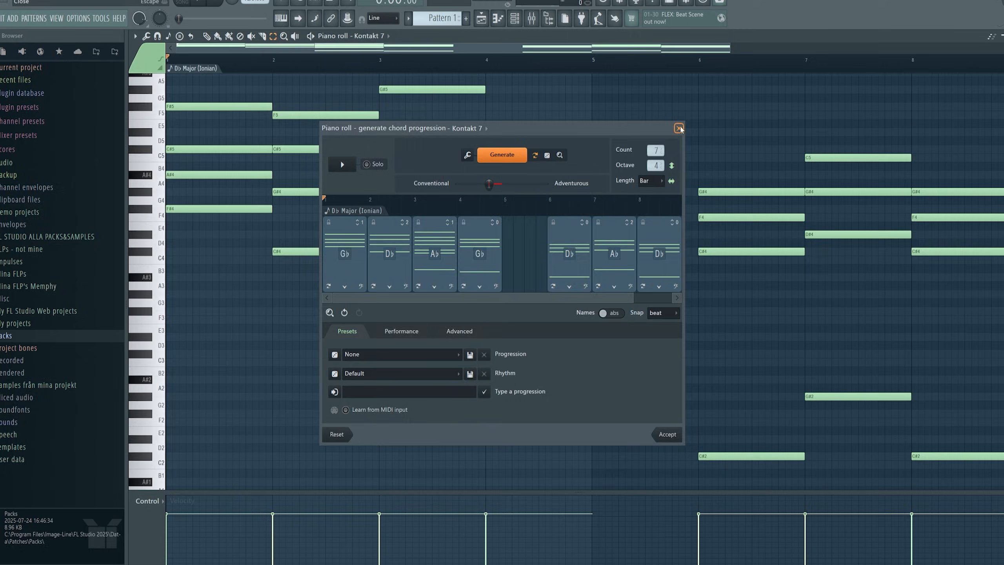
pyautogui.click(677, 129)
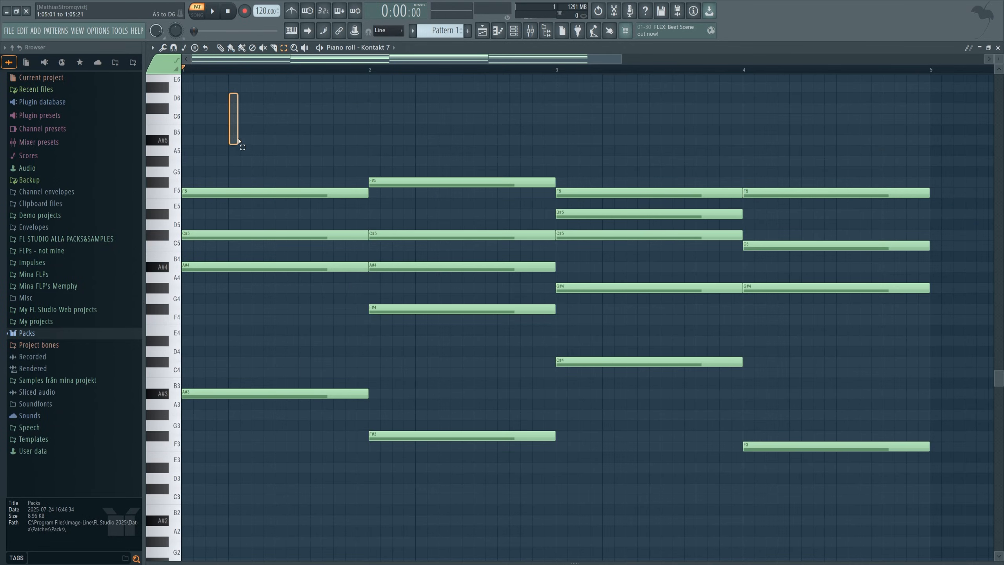
# Shorten the bar 1 and bar 3 chords by two grid steps, and move the bar 2 and bar 4 chords earlier to meet them.
pyautogui.moveTo(238, 140); pyautogui.dragTo(248, 485)
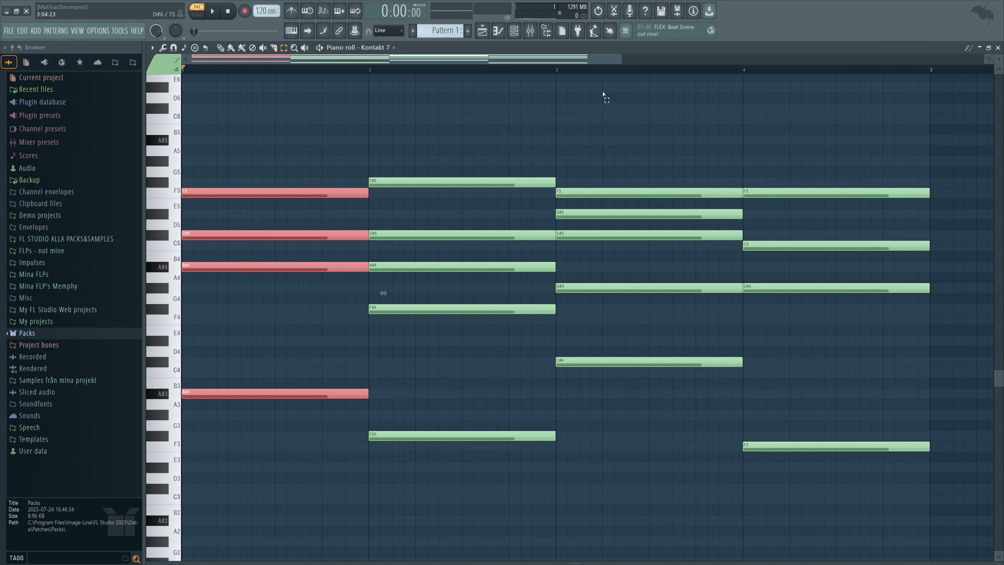
pyautogui.moveTo(619, 113); pyautogui.dragTo(687, 491)
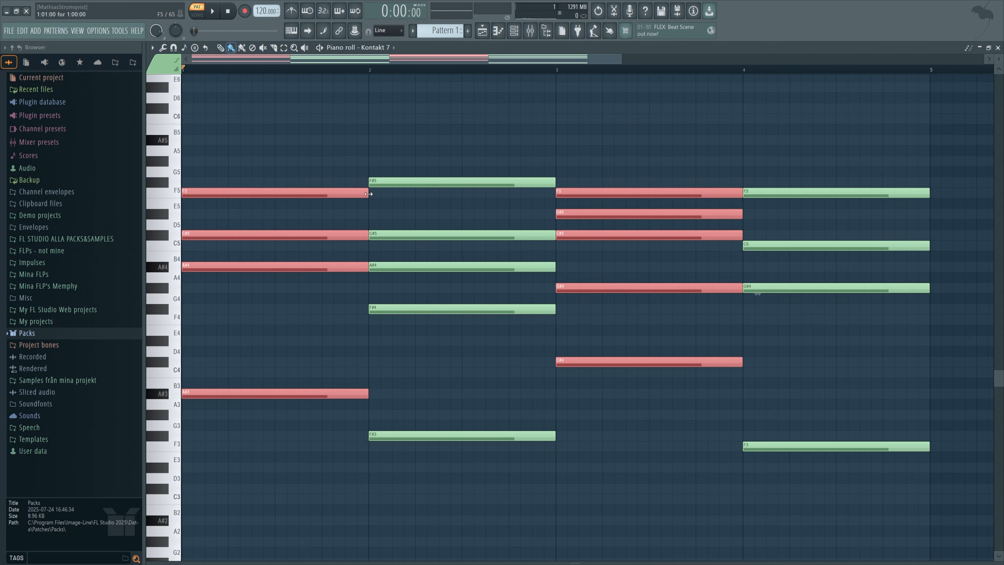
pyautogui.moveTo(392, 125); pyautogui.dragTo(502, 474)
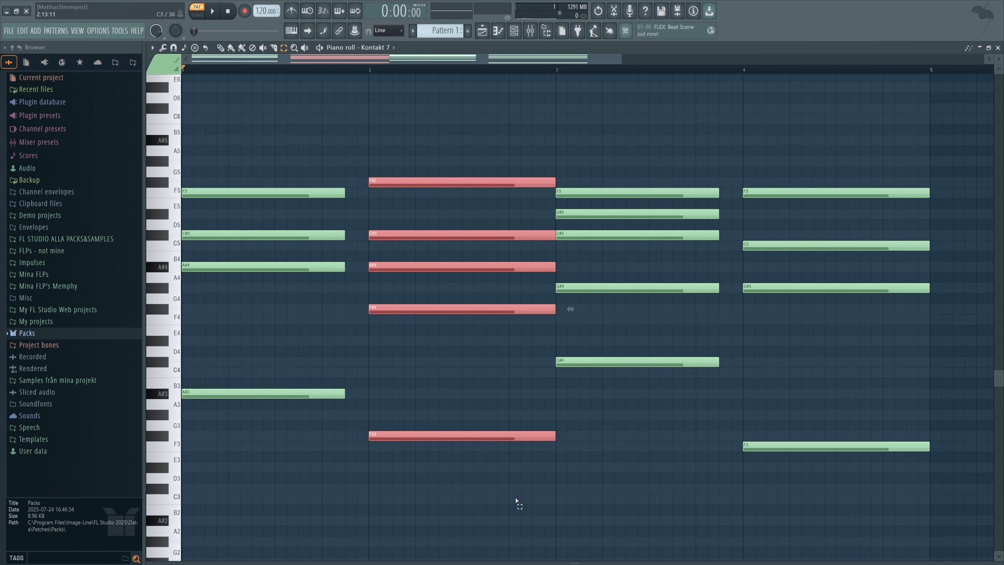
pyautogui.moveTo(755, 135); pyautogui.dragTo(847, 455)
pyautogui.moveTo(432, 177); pyautogui.dragTo(394, 182)
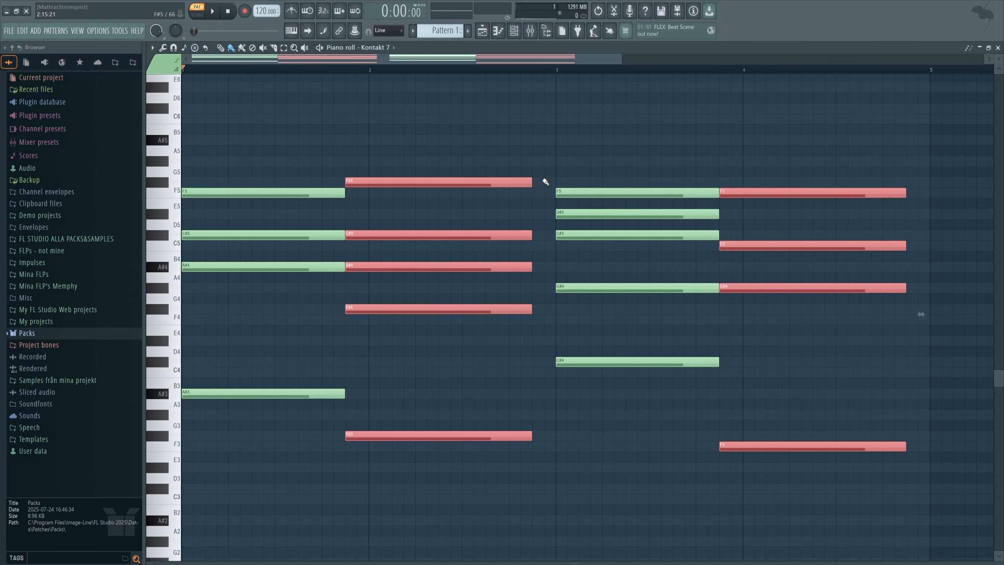
# Resize the ends of the shifted bar 2 and bar 4 chords, both in grid steps and freely off the grid.
pyautogui.moveTo(532, 178); pyautogui.dragTo(557, 179)
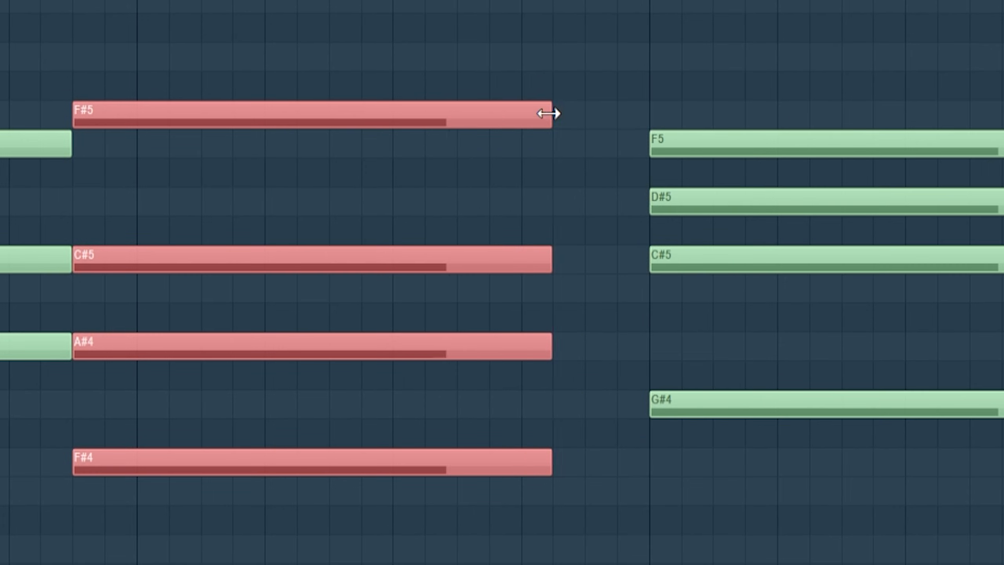
pyautogui.moveTo(548, 113); pyautogui.dragTo(569, 95)
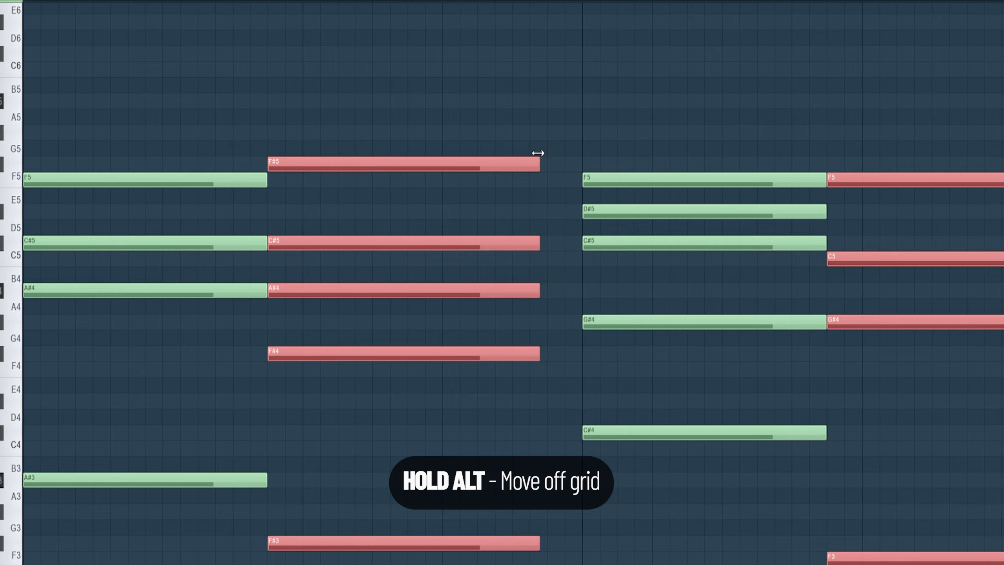
pyautogui.moveTo(538, 153); pyautogui.dragTo(611, 146)
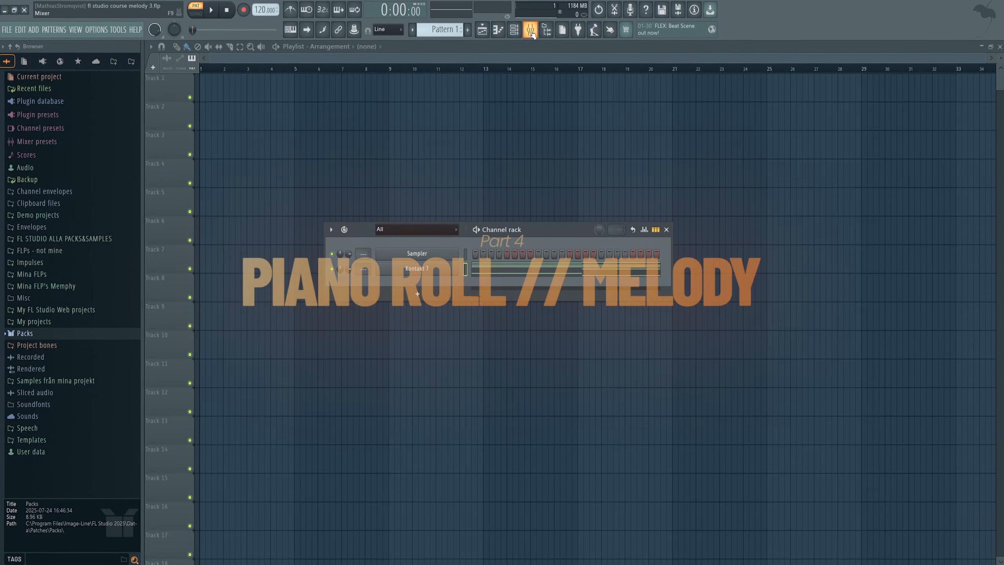
# Insert a Serum 2 synth channel above Kontakt 7, using the DS_VAH3_lead_wind preset.
pyautogui.rightClick(455, 269)
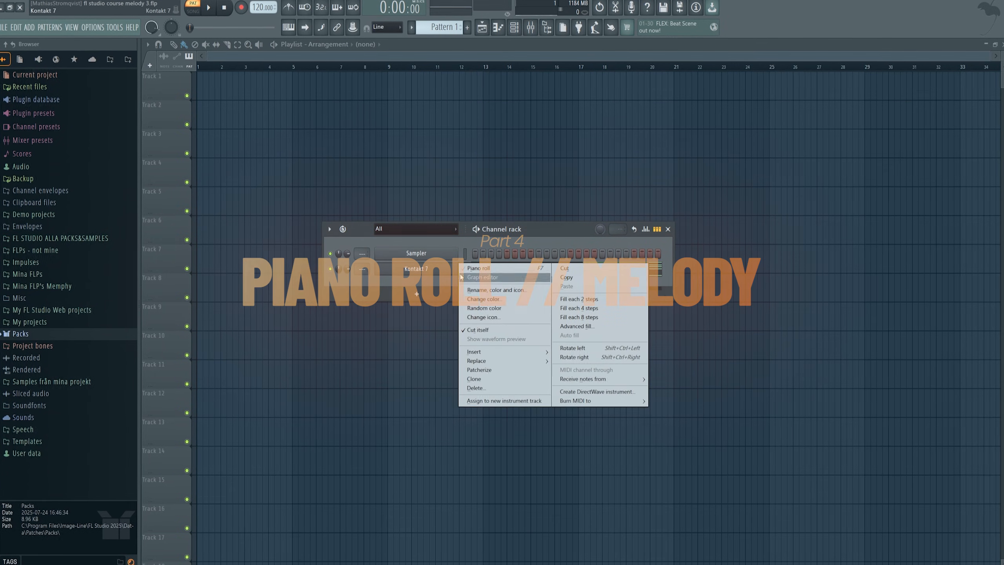
pyautogui.moveTo(497, 352)
pyautogui.moveTo(593, 383)
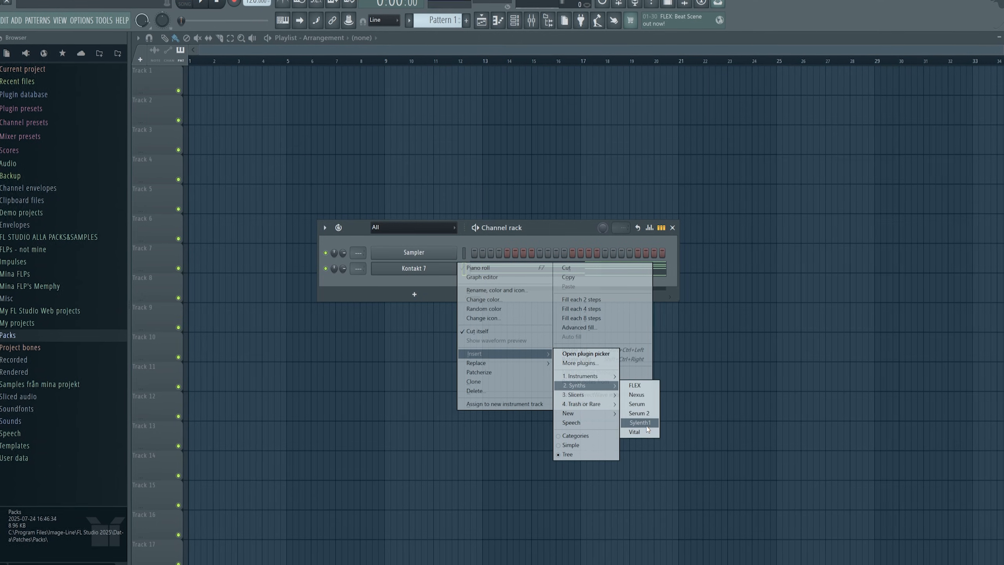
pyautogui.click(640, 414)
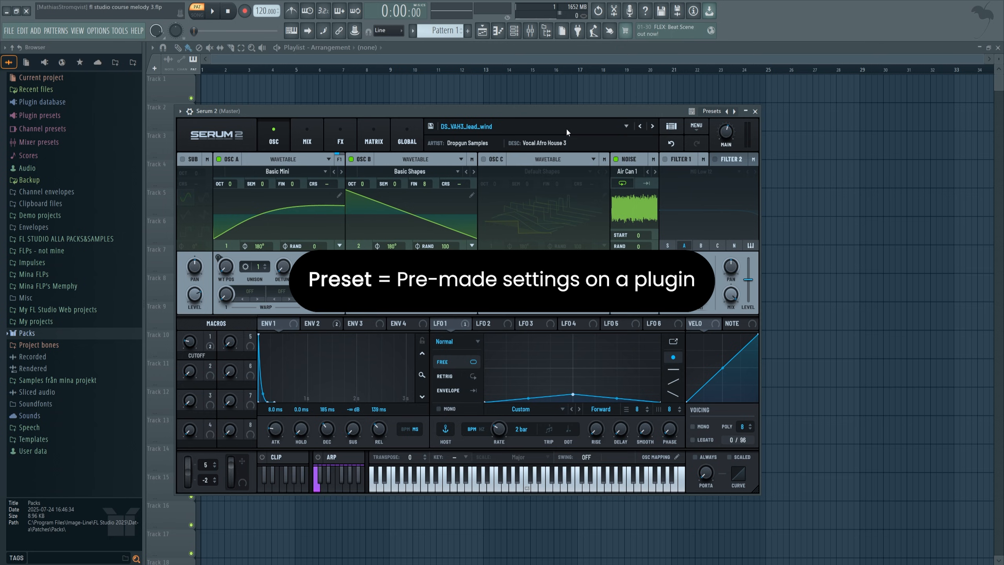
# Browse Serum 2's Memphy Favorites presets and dismiss the list without choosing one.
pyautogui.click(567, 128)
pyautogui.moveTo(494, 139)
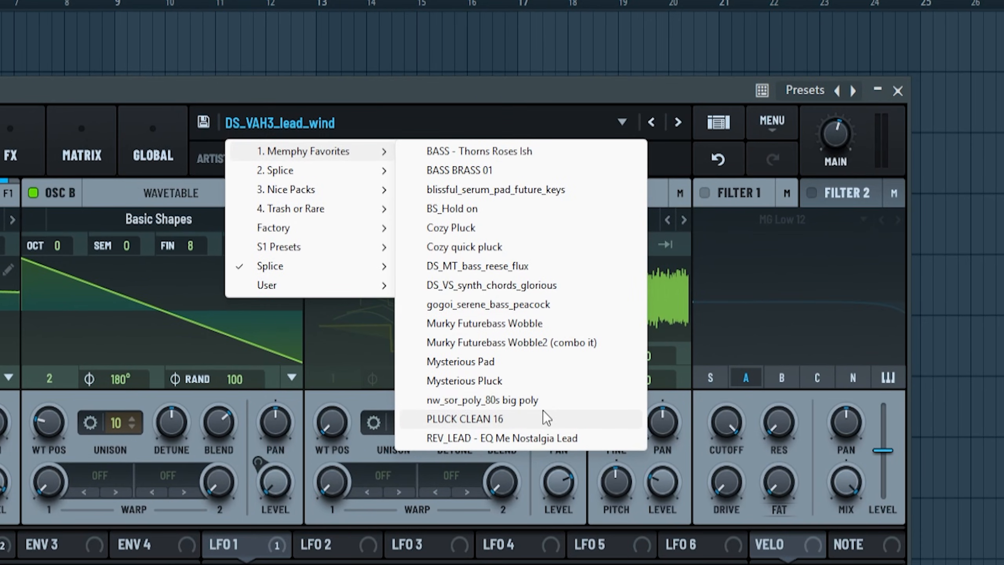
pyautogui.click(137, 156)
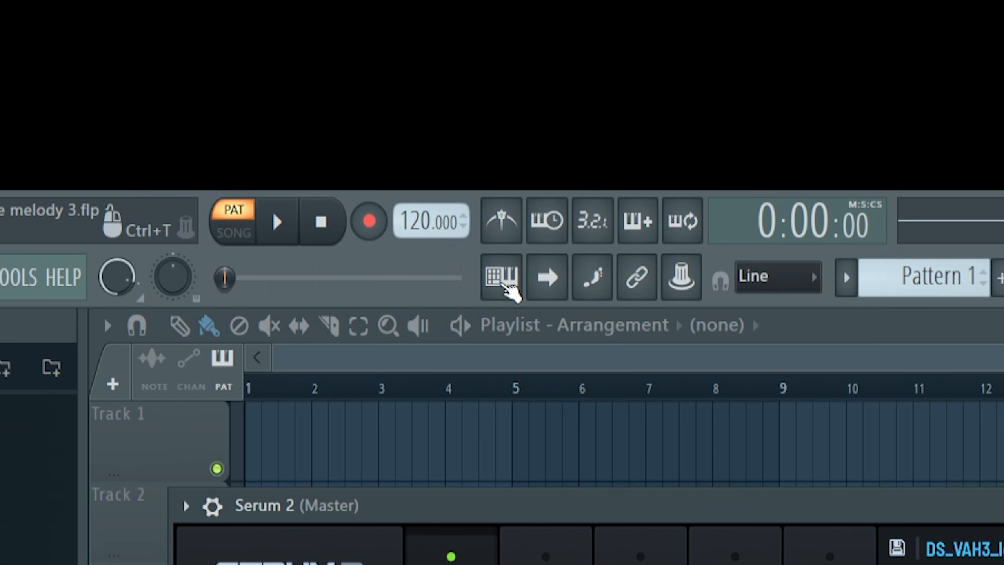
# Enable typing keyboard to piano, audition the Serum 2 lead by playing a short series of notes, and close the plugin.
pyautogui.click(506, 284)
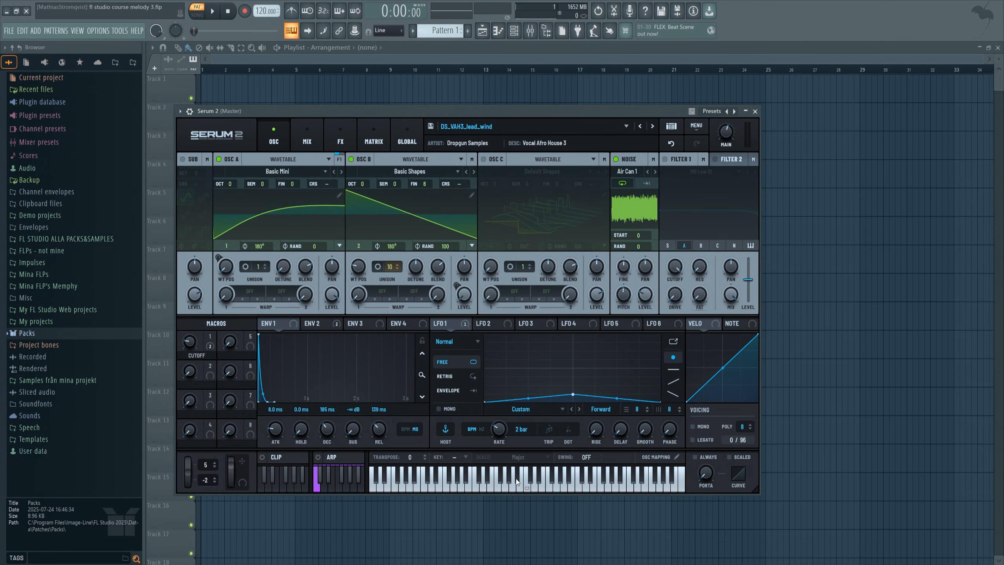
pyautogui.press('t')
pyautogui.press('t')
pyautogui.press('r')
pyautogui.press('t')
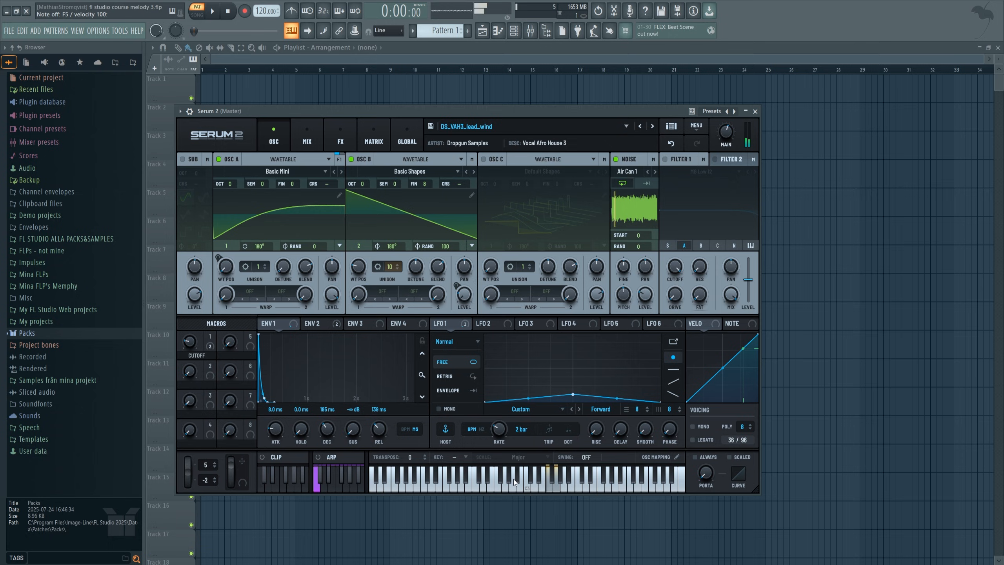
pyautogui.press('u')
pyautogui.press('y')
pyautogui.press('t')
pyautogui.press('y')
pyautogui.press('o')
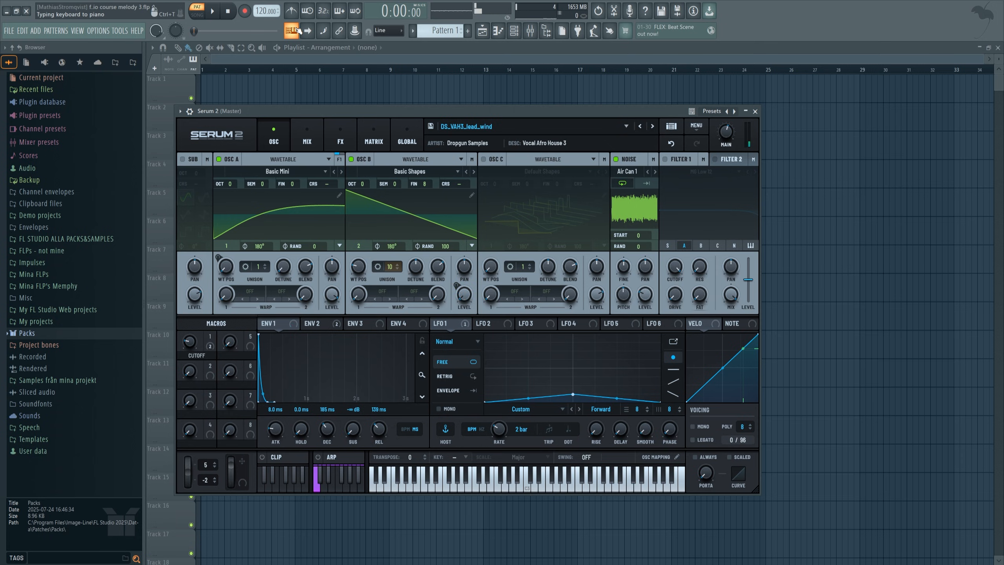
pyautogui.click(754, 112)
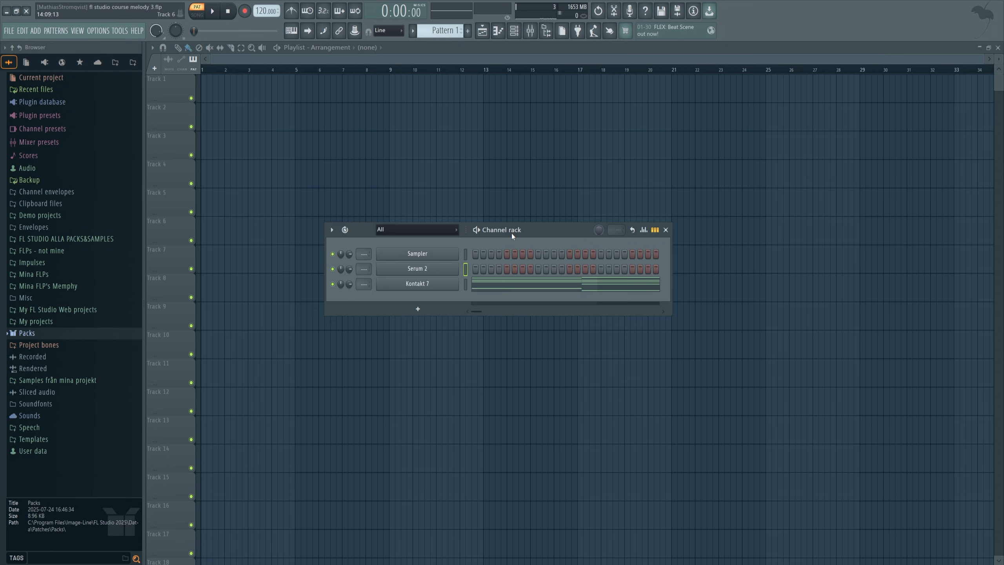
# Open the Serum 2 channel's piano roll and toggle the ghost channels several times, leaving them shown.
pyautogui.rightClick(458, 268)
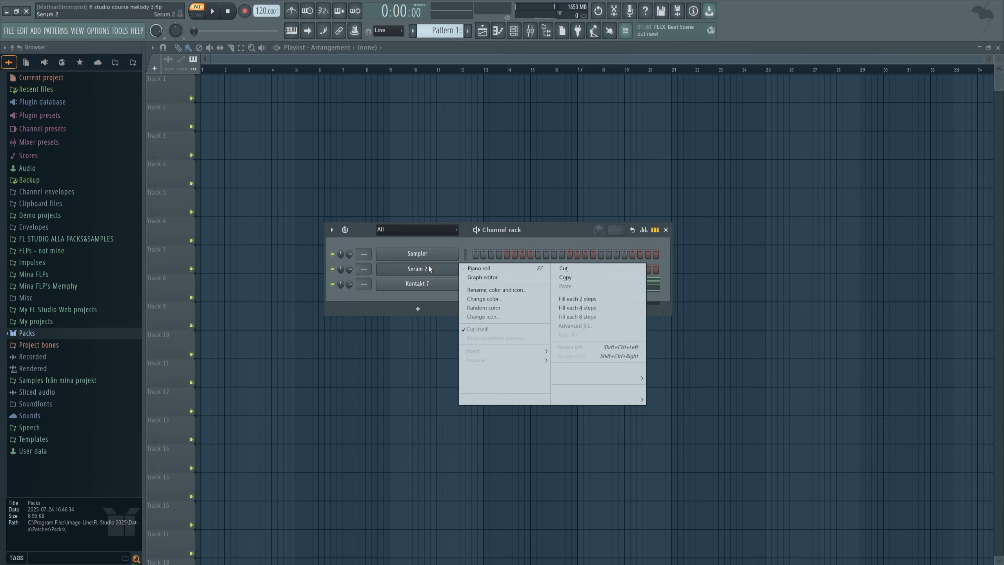
pyautogui.click(480, 269)
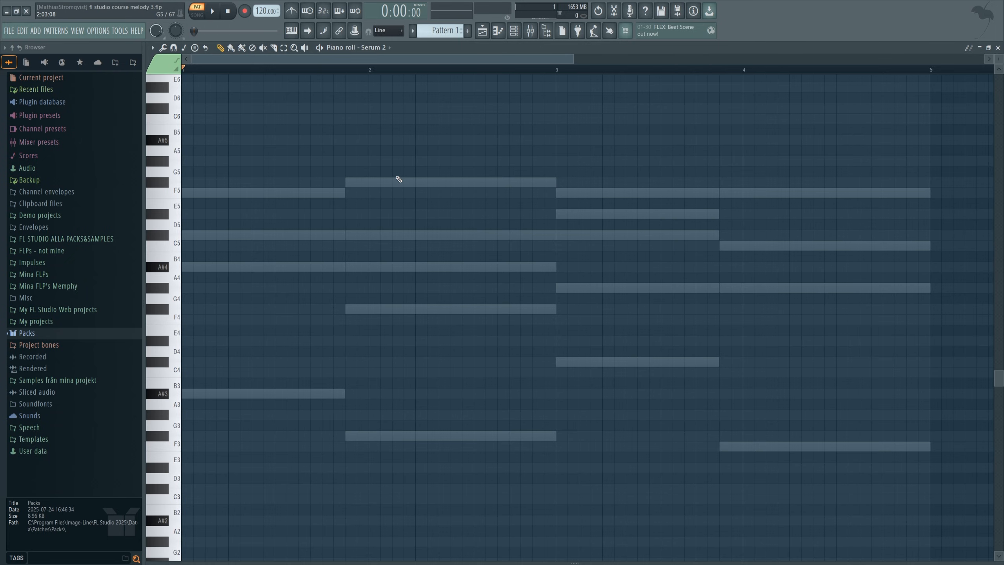
pyautogui.click(153, 48)
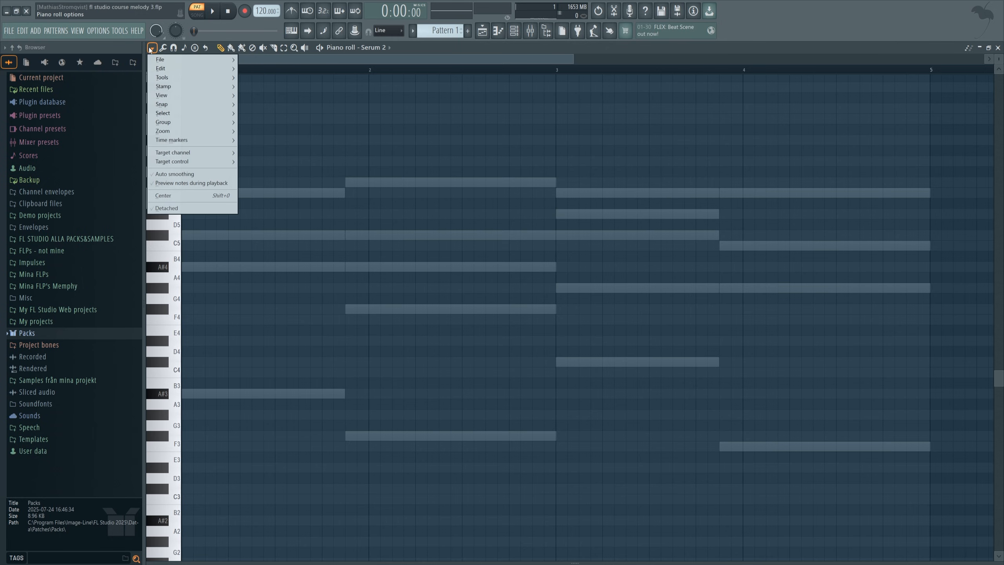
pyautogui.moveTo(178, 98)
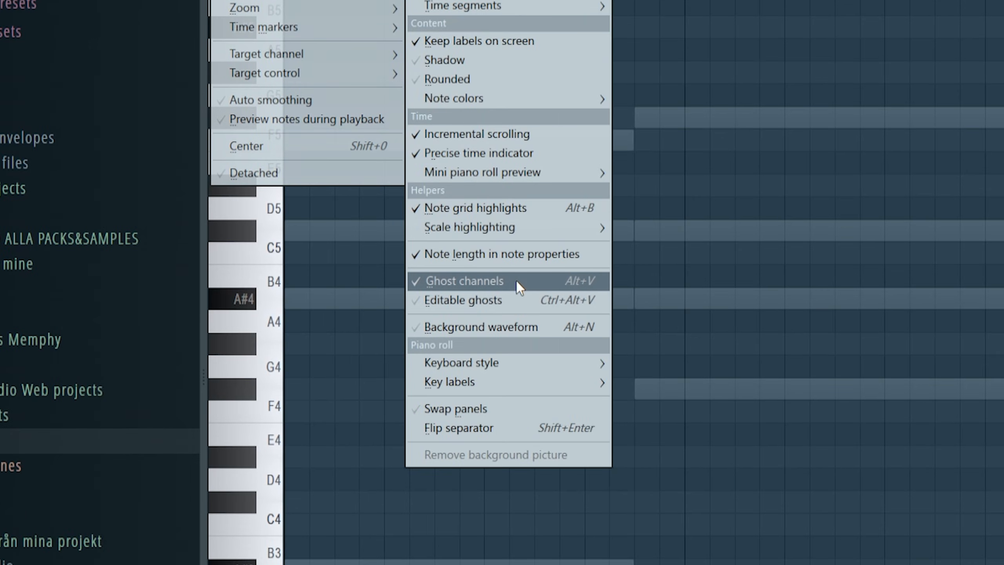
pyautogui.click(516, 280)
pyautogui.hotkey('alt', 'v')
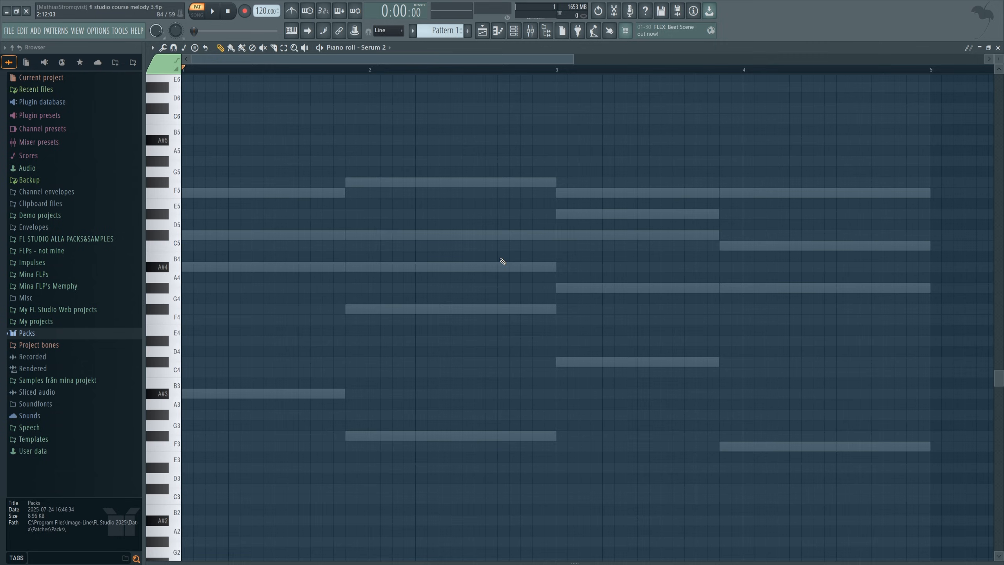
pyautogui.hotkey('alt', 'v')
pyautogui.hotkey('alt', 'v')
pyautogui.hotkey('alt', 'v')
pyautogui.hotkey('alt', 'v')
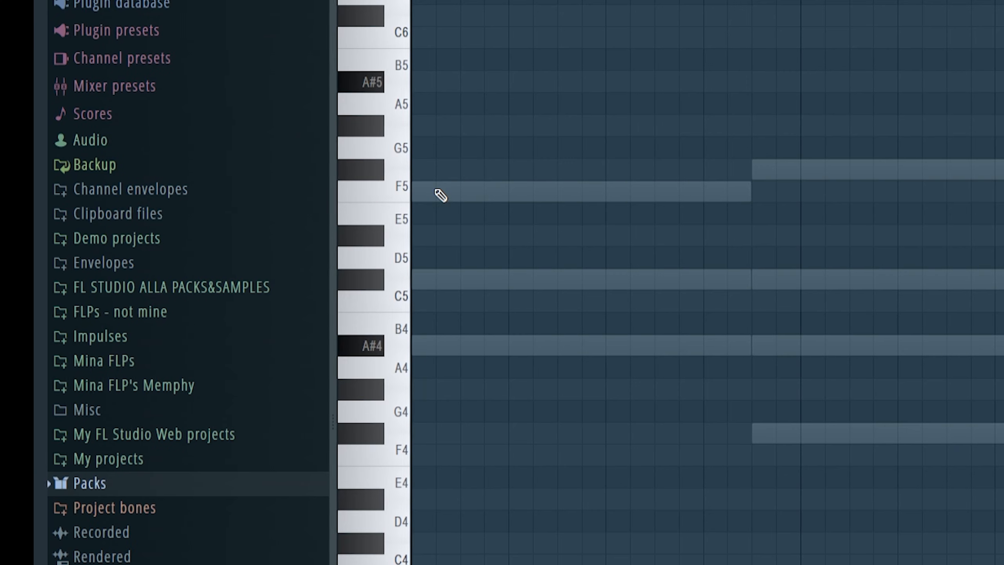
# Try a descending run of F5, C#5 and A#4 on the ghosted bar 1 chord tones.
pyautogui.click(186, 192)
pyautogui.click(457, 280)
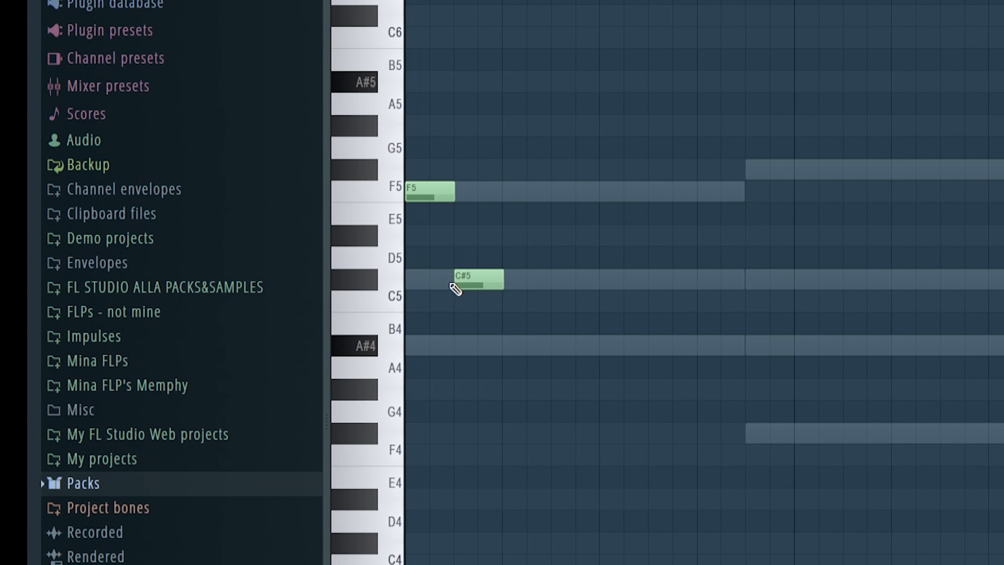
pyautogui.click(504, 344)
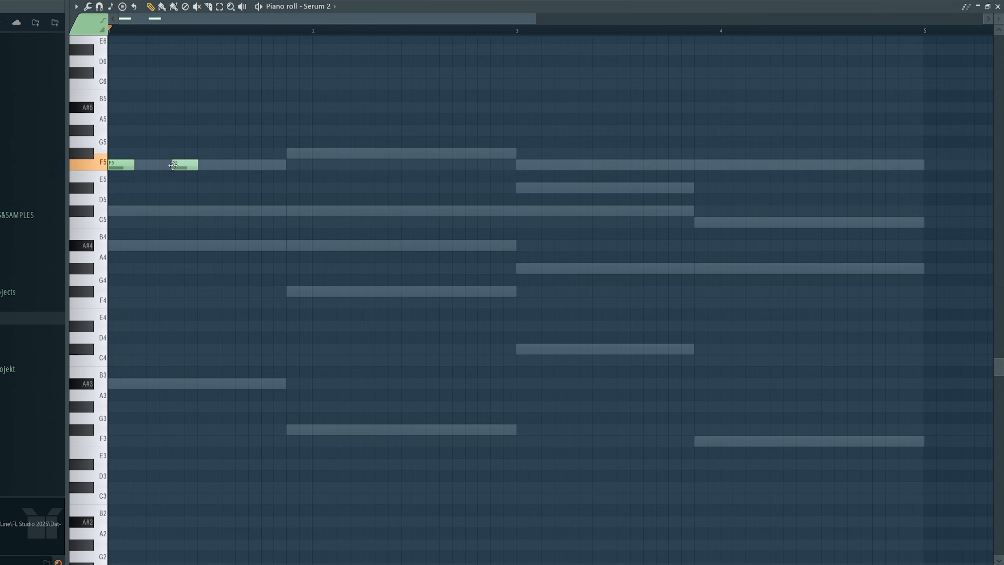
# Build a six-note F5 rhythm in bar 1, repeating one long note followed by two short ones.
pyautogui.click(202, 164)
pyautogui.moveTo(178, 164)
pyautogui.mouseDown()
pyautogui.moveTo(153, 164)
pyautogui.moveTo(178, 164)
pyautogui.mouseUp()
pyautogui.click(217, 164)
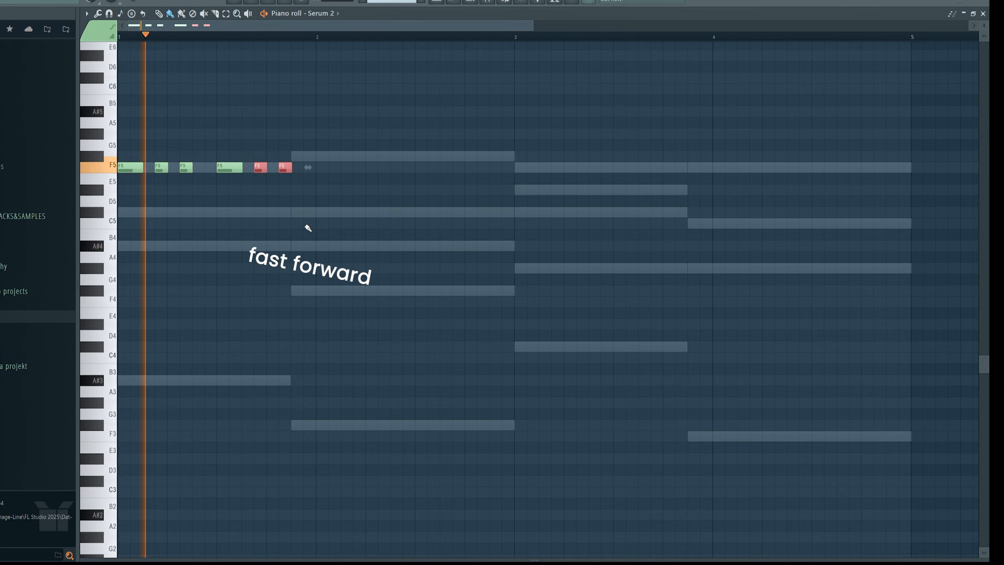
# Duplicate the bar 1 rhythm into bars 2, 3 and 4, moving the copies to F#5, D#5 and C5.
pyautogui.hotkey('ctrl', 'b')
pyautogui.hotkey('shift', 'Up')
pyautogui.hotkey('ctrl', 'b')
pyautogui.hotkey('ctrl', 'b')
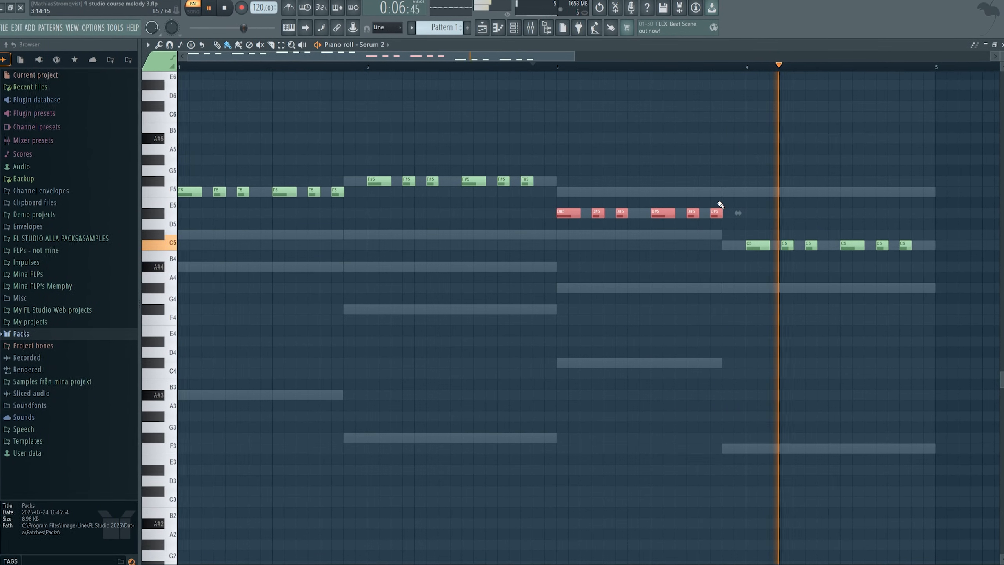
# Stop playback, lower the first two short bar 1 notes to D#5, and add a short C#5 after them.
pyautogui.press('space')
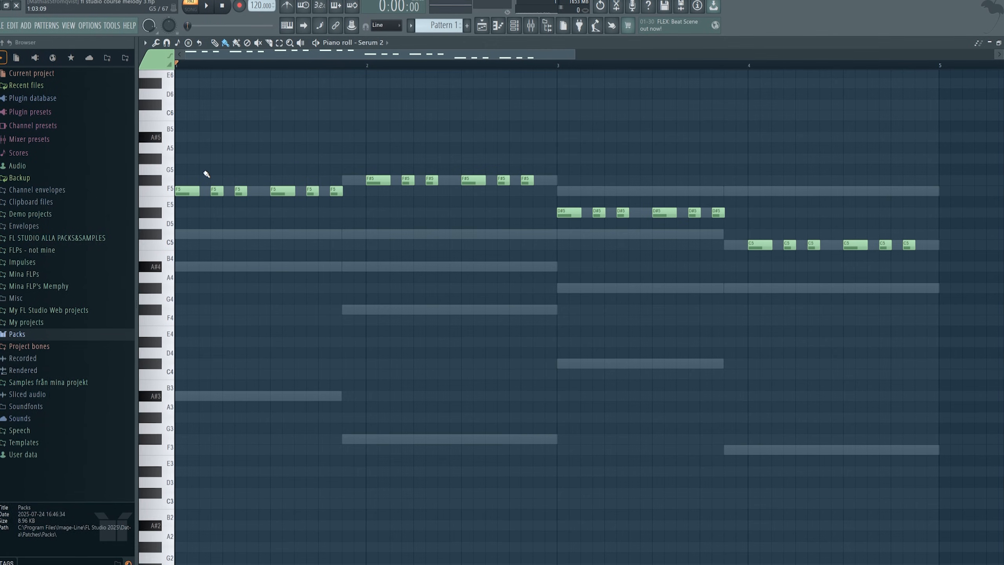
pyautogui.moveTo(209, 171); pyautogui.dragTo(213, 210)
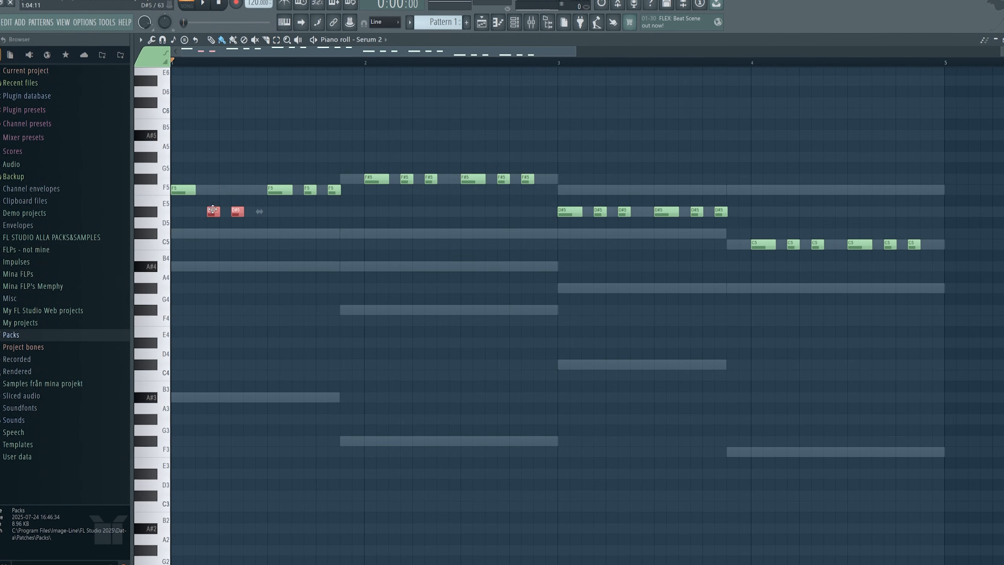
pyautogui.click(245, 234)
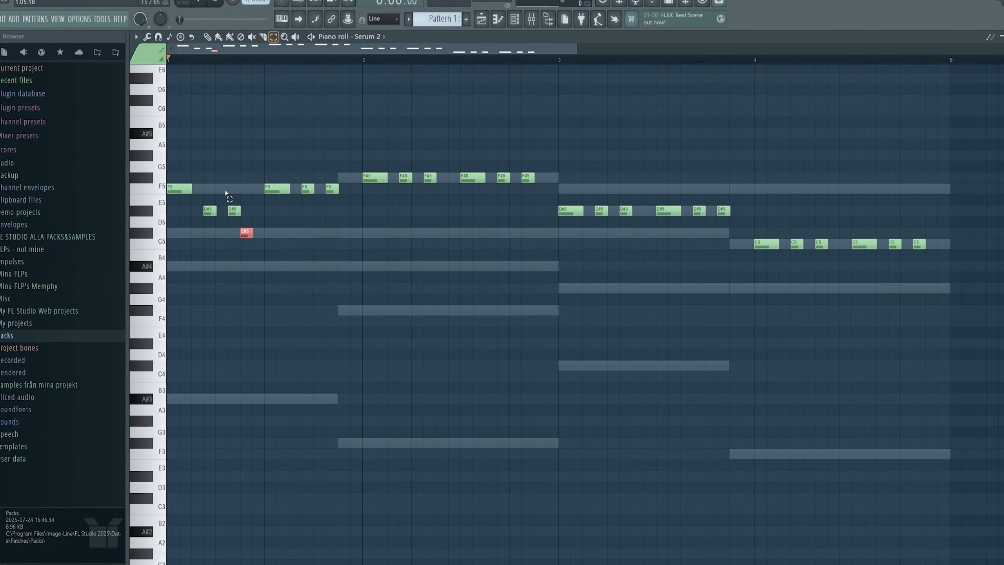
# Shorten all melody notes slightly off the grid and play the result.
pyautogui.moveTo(181, 135); pyautogui.dragTo(927, 383)
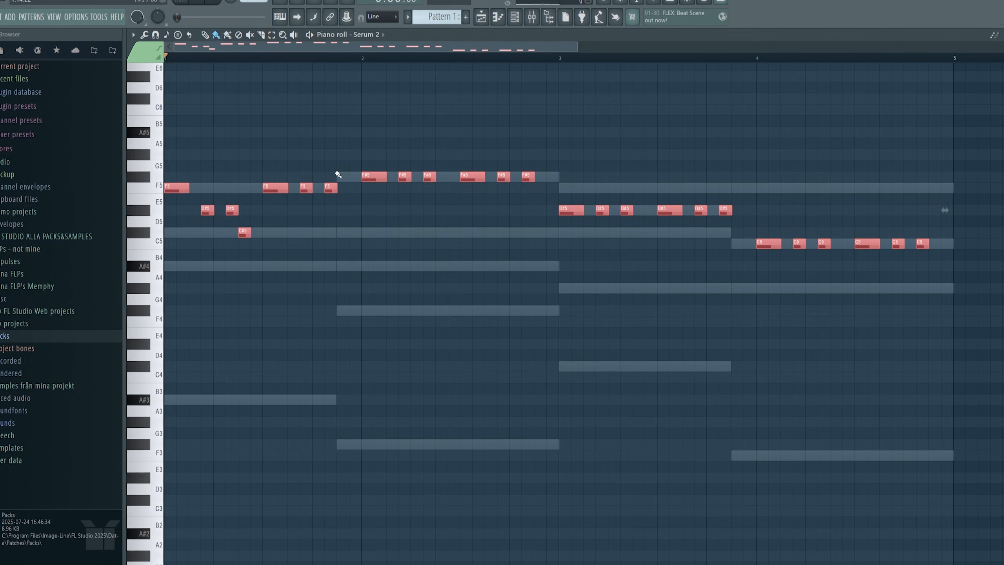
pyautogui.moveTo(337, 192); pyautogui.dragTo(335, 192)
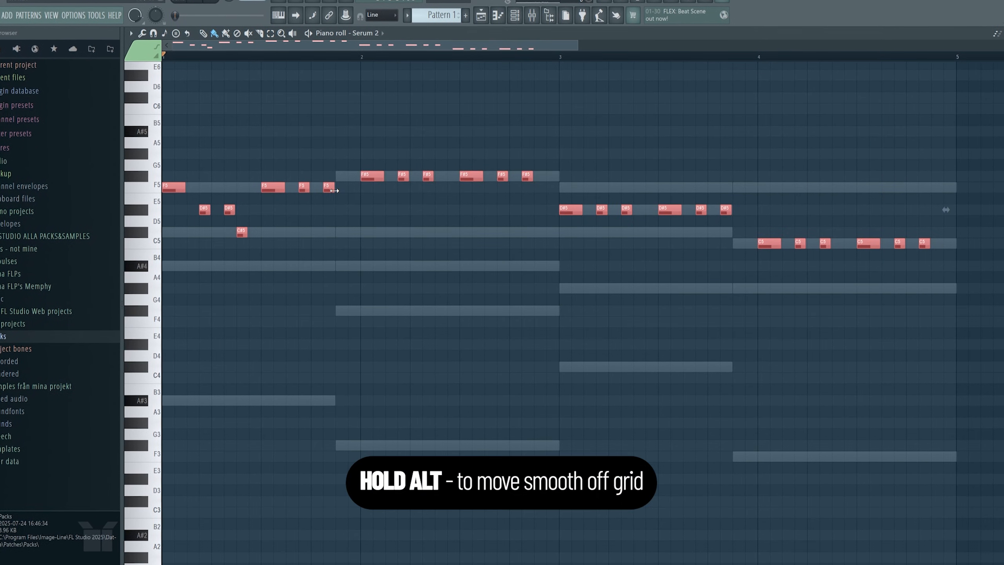
pyautogui.click(346, 214)
pyautogui.press('space')
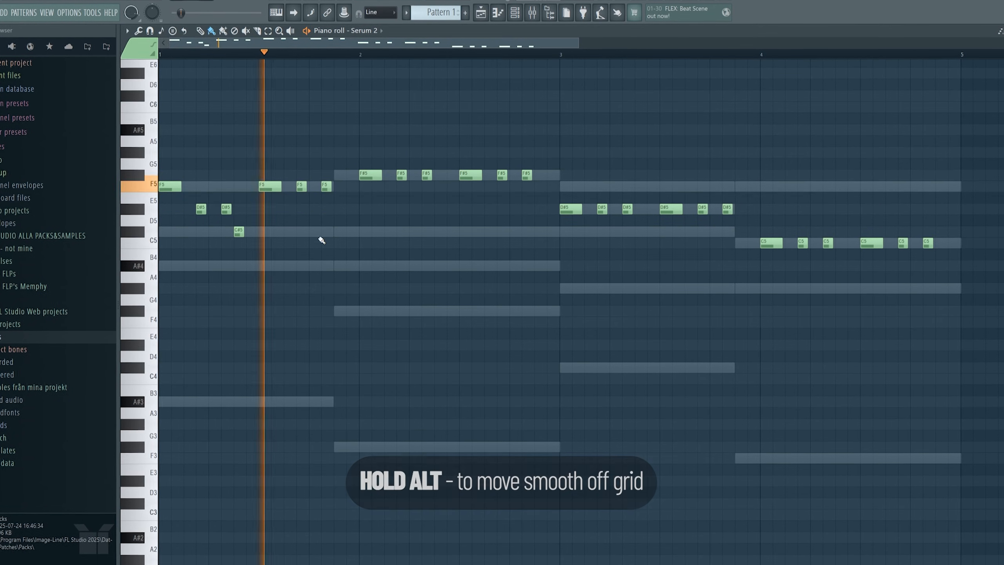
pyautogui.press('space')
# Rework the melody into descending phrases: F5–D#5–C#5 in bars 1 and 3, F#5–F5–D#5 in bar 2, D#5–C#5–C5 in bar 4.
pyautogui.moveTo(298, 183); pyautogui.dragTo(330, 192)
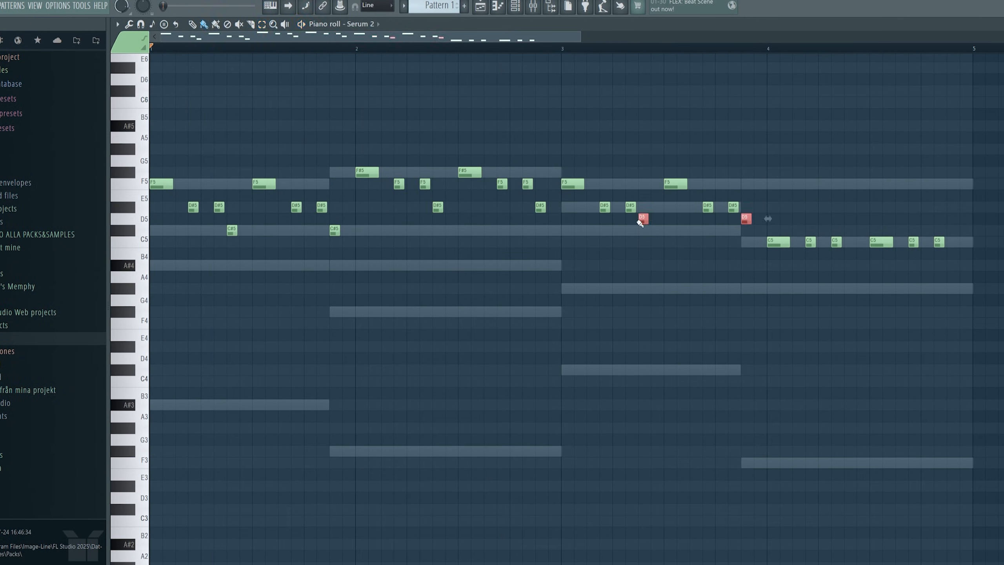
pyautogui.moveTo(644, 217); pyautogui.dragTo(847, 269)
pyautogui.click(852, 284)
pyautogui.press('space')
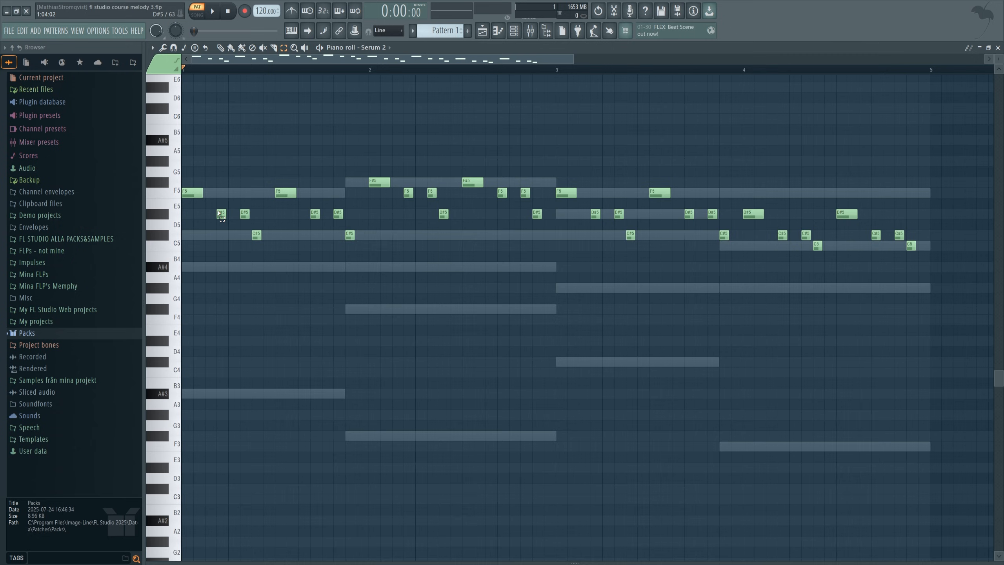
# Raise the D#5 and C#5 melody notes of the bar 1 phrases to F5.
pyautogui.moveTo(218, 216); pyautogui.dragTo(353, 208)
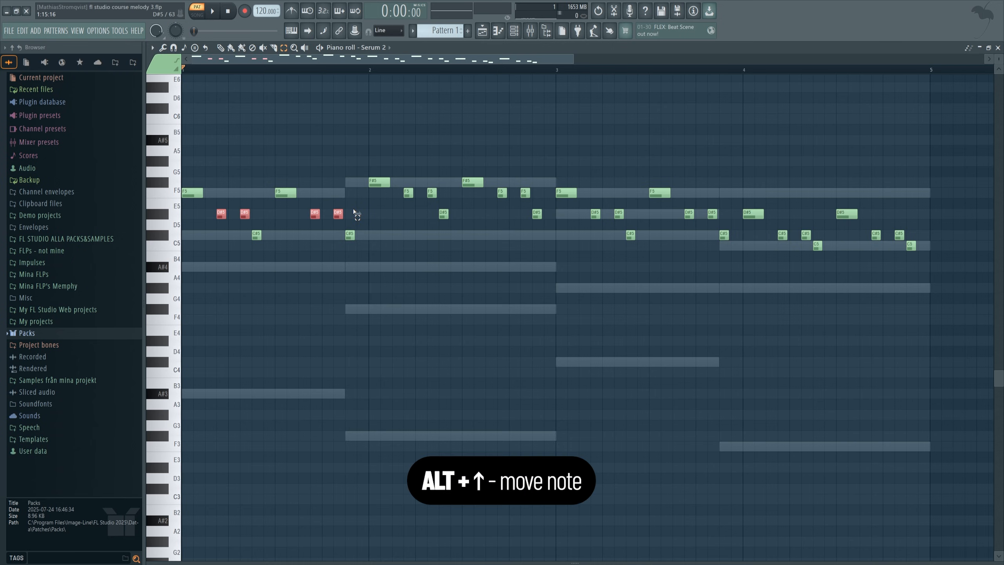
pyautogui.hotkey('alt', 'Up')
pyautogui.hotkey('alt', 'Up')
pyautogui.moveTo(242, 217); pyautogui.dragTo(377, 238)
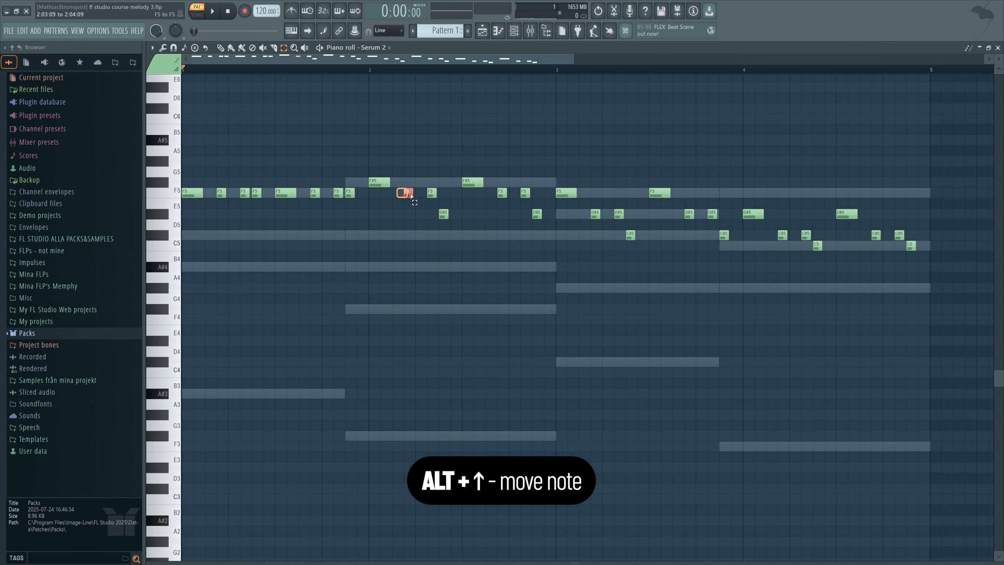
# Raise the lower bar 2 notes to F#5, and the lower bar 3 and long bar 4 notes to F5.
pyautogui.moveTo(410, 194); pyautogui.dragTo(530, 195)
pyautogui.hotkey('alt', 'Up')
pyautogui.moveTo(423, 216); pyautogui.dragTo(548, 219)
pyautogui.hotkey('alt', 'Up')
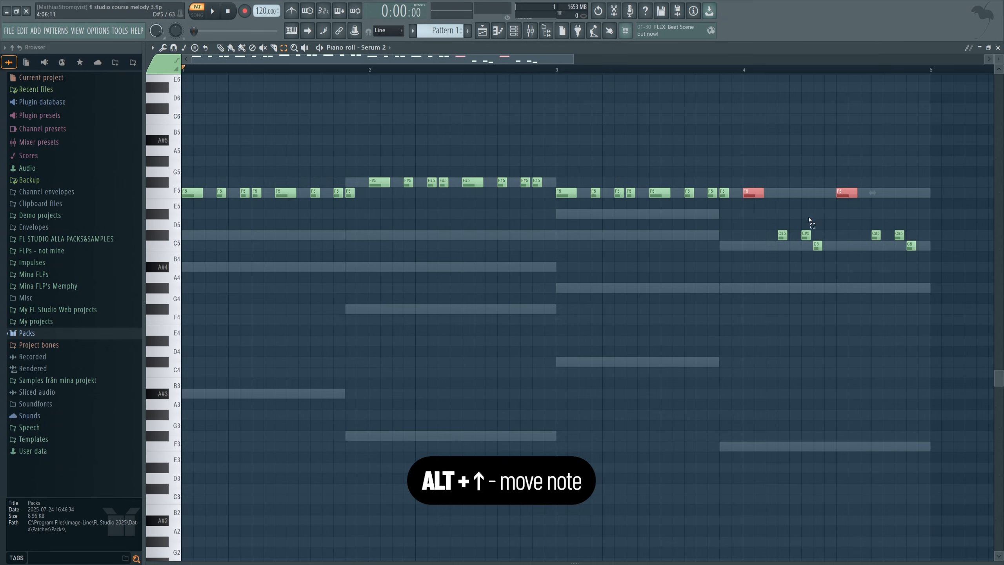
# Raise the remaining short C#5 and C5 notes in bar 4 to F5.
pyautogui.moveTo(752, 226); pyautogui.dragTo(928, 234)
pyautogui.hotkey('alt', 'Up')
pyautogui.hotkey('alt', 'Up')
pyautogui.hotkey('alt', 'Up')
pyautogui.hotkey('alt', 'Up')
pyautogui.moveTo(767, 246); pyautogui.dragTo(919, 247)
pyautogui.hotkey('alt', 'Up')
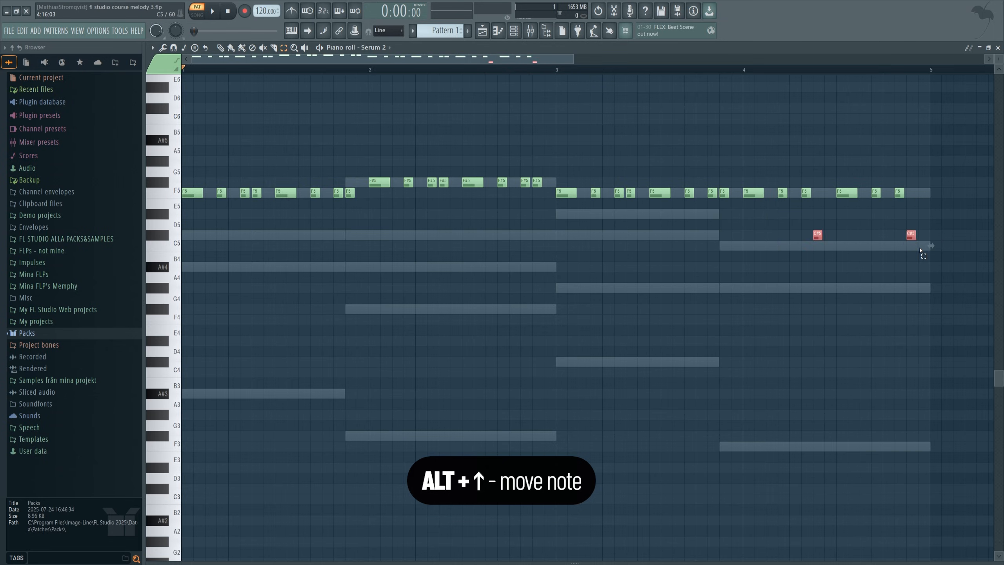
pyautogui.hotkey('alt', 'Up')
pyautogui.hotkey('alt', 'Up')
pyautogui.hotkey('alt', 'Up')
pyautogui.hotkey('alt', 'Up')
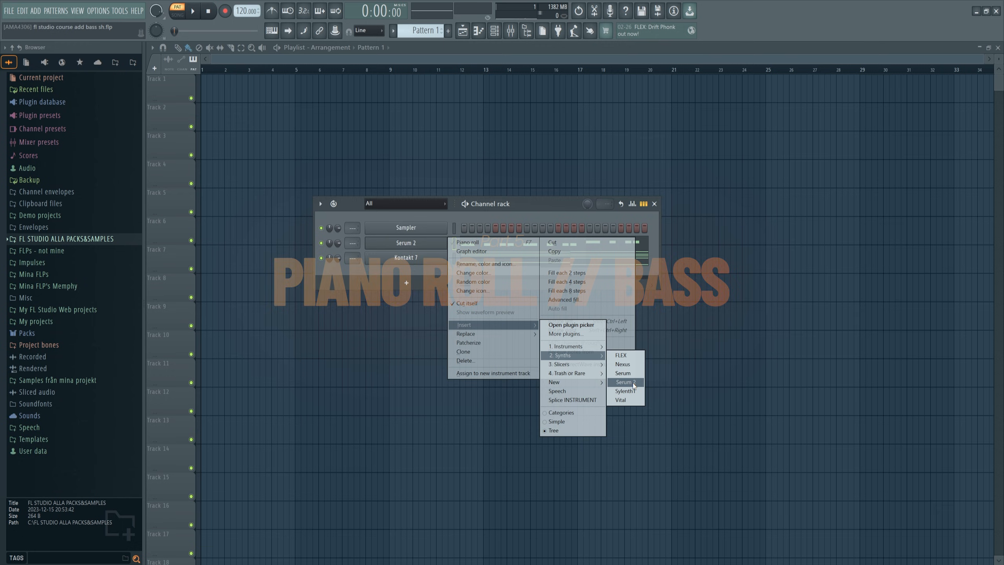
# Insert a second Serum 2 channel with the DS_VAH3_bass_synth_coconut preset, audition it, and close the plugin.
pyautogui.click(633, 382)
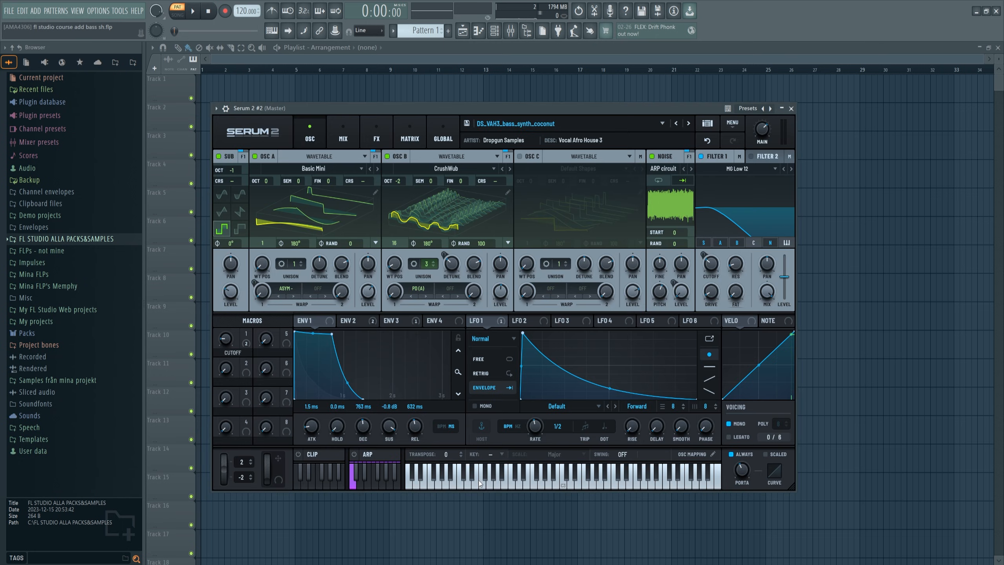
pyautogui.click(519, 485)
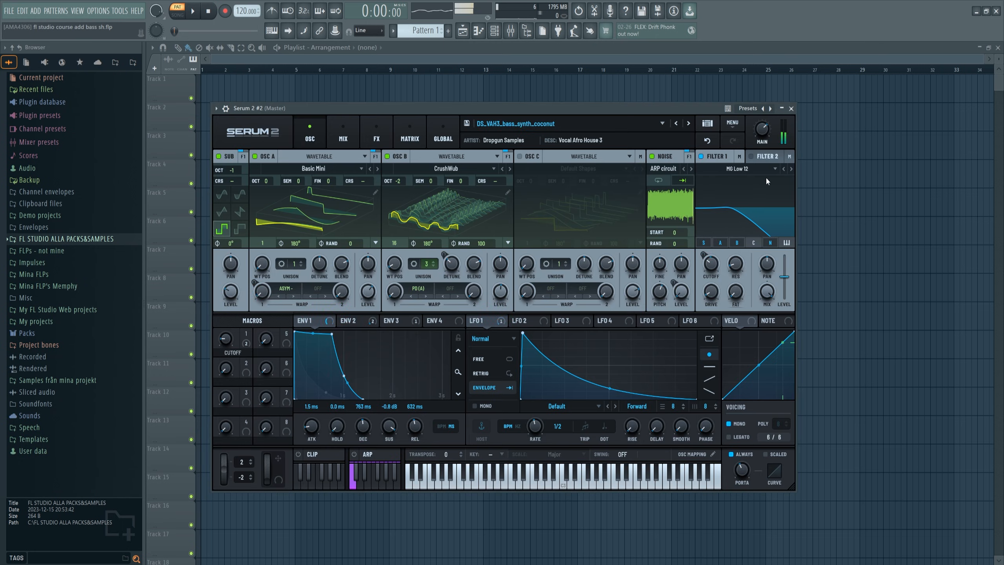
pyautogui.click(791, 108)
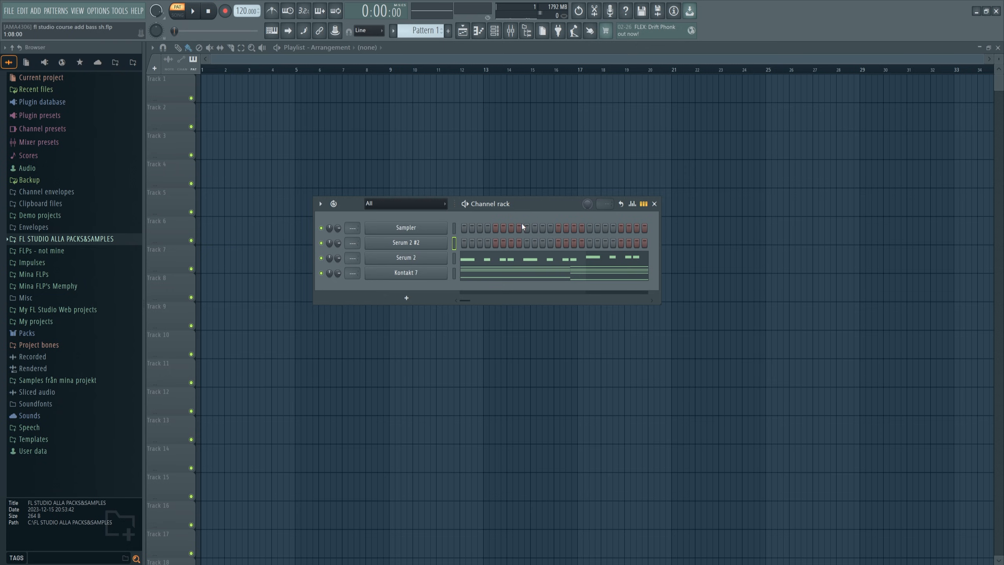
# Copy the lowest note of each Kontakt 7 chord into the piano roll of the second Serum 2 channel.
pyautogui.click(519, 279)
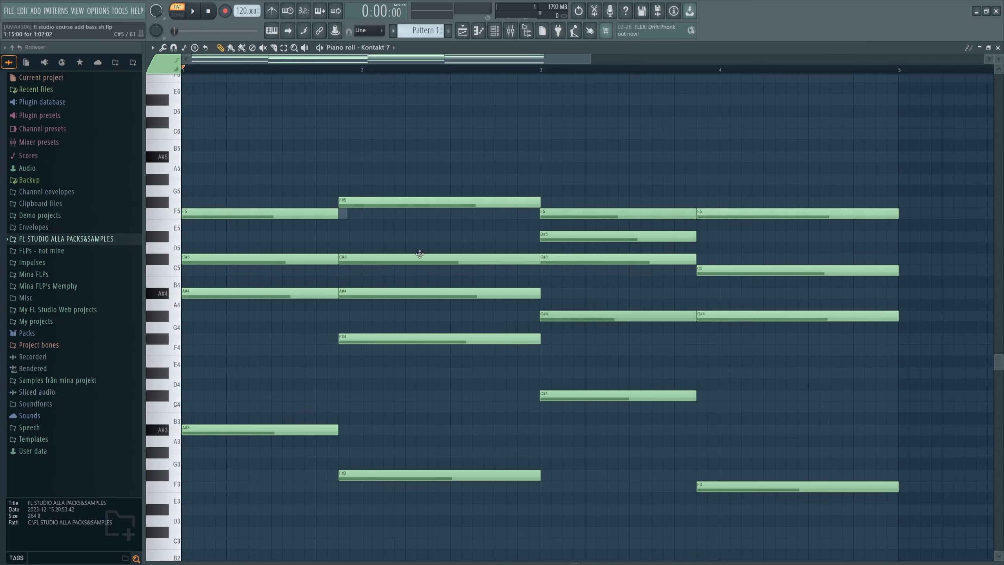
pyautogui.scroll(-2, 420, 254)
pyautogui.moveTo(206, 333); pyautogui.dragTo(830, 501)
pyautogui.hotkey('ctrl', 'c')
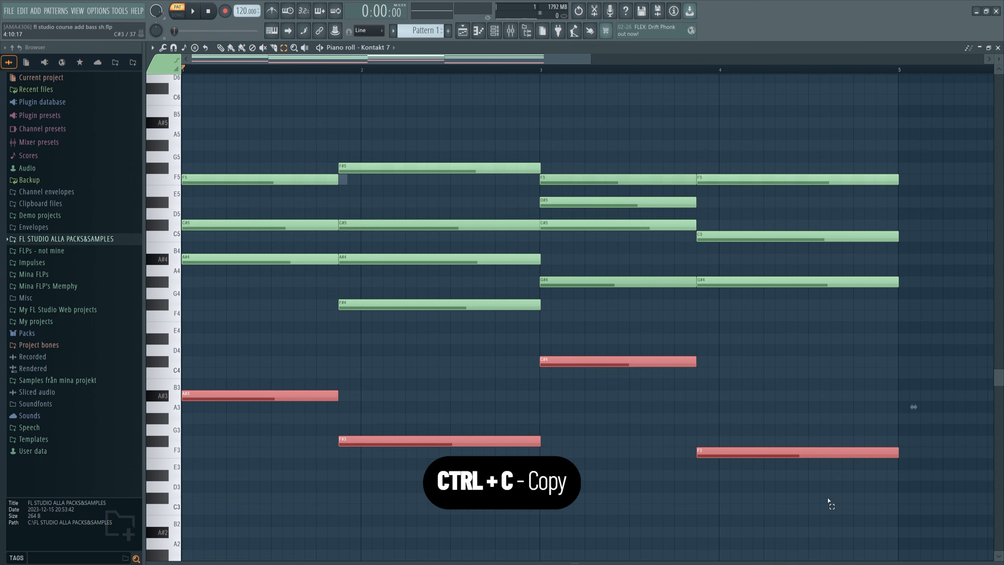
pyautogui.press('Escape')
pyautogui.rightClick(398, 243)
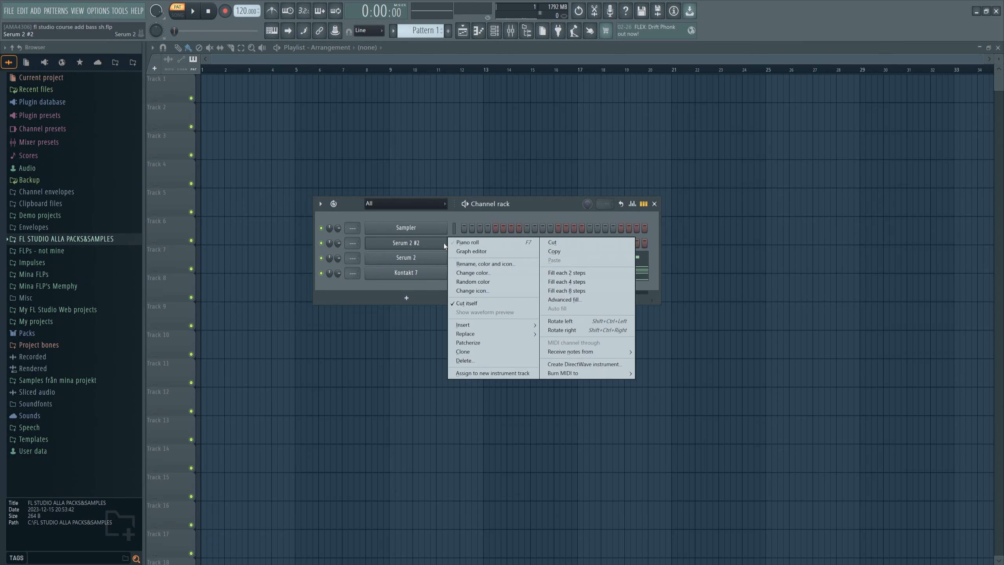
pyautogui.click(482, 244)
pyautogui.hotkey('ctrl', 'v')
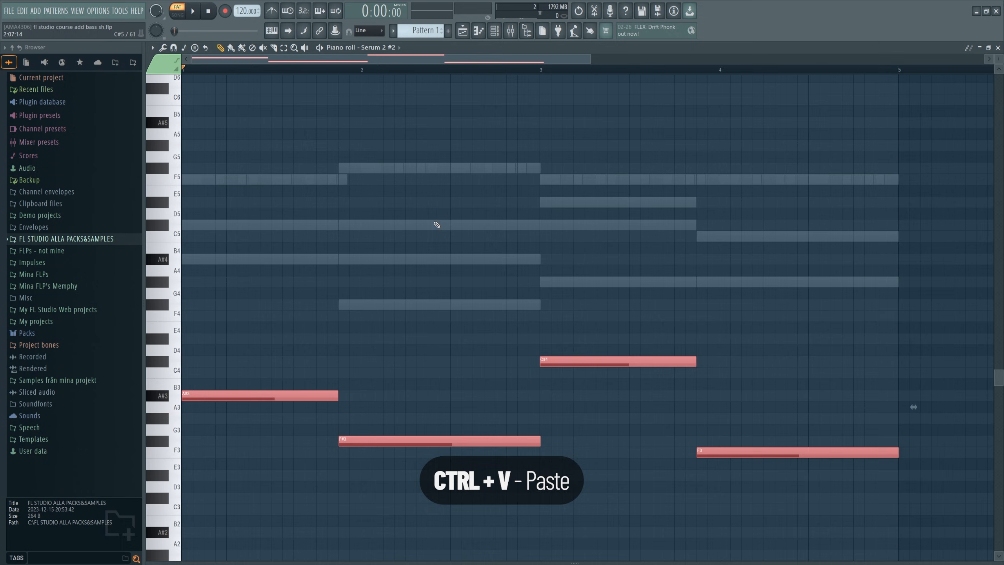
pyautogui.click(261, 370)
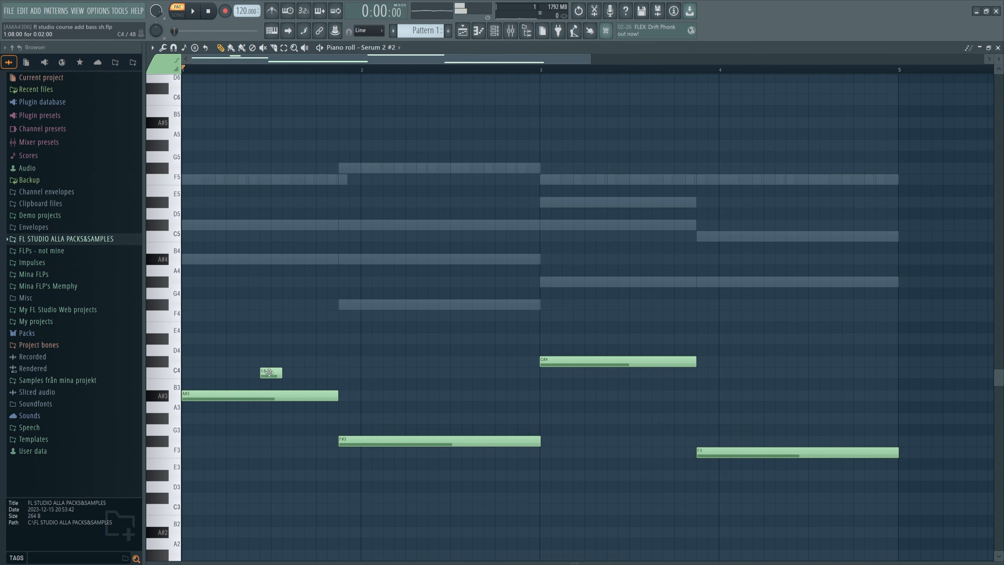
pyautogui.rightClick(262, 371)
pyautogui.moveTo(335, 394); pyautogui.dragTo(271, 393)
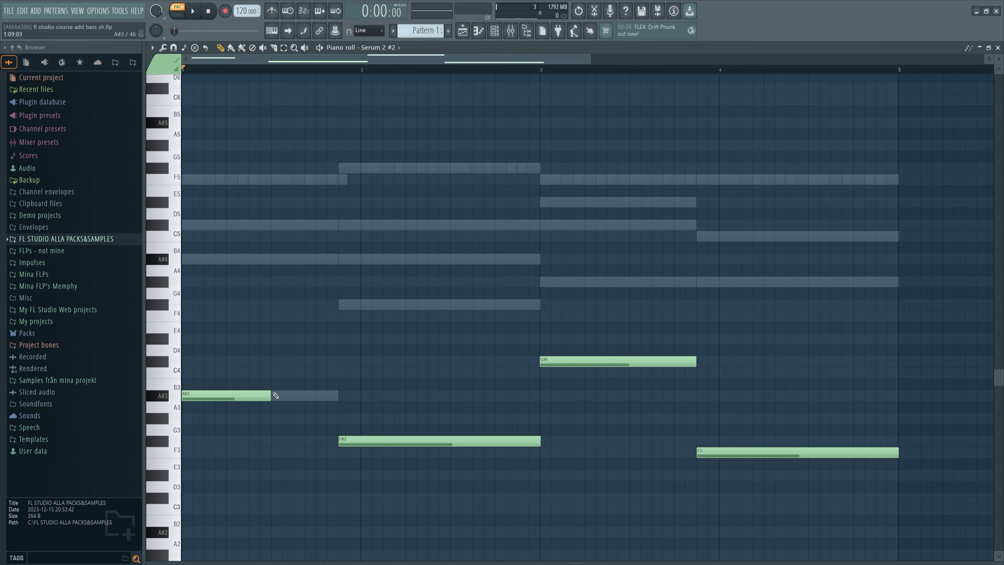
pyautogui.click(274, 372)
pyautogui.click(282, 350)
pyautogui.rightClick(285, 350)
pyautogui.rightClick(302, 372)
pyautogui.moveTo(282, 398); pyautogui.dragTo(334, 402)
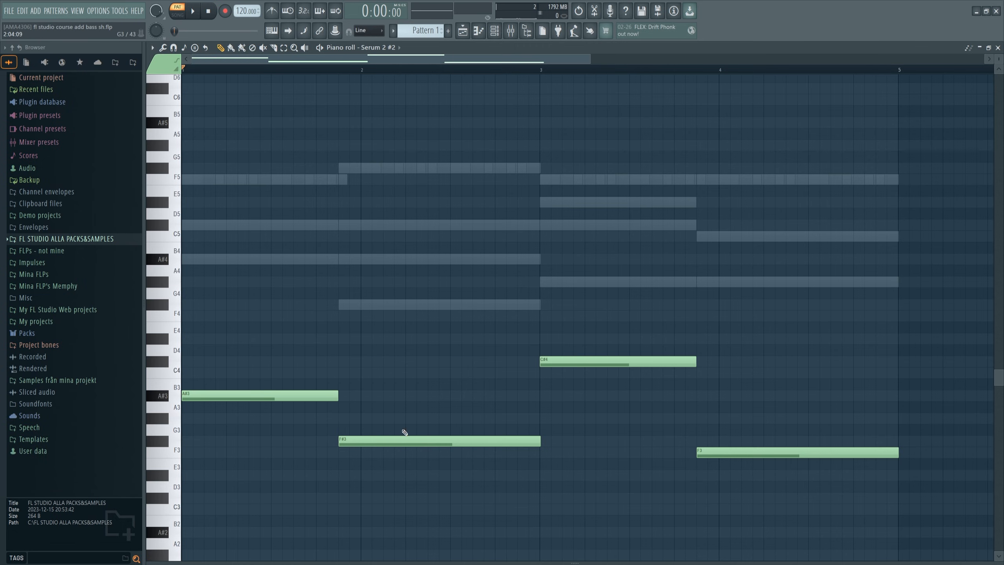
# Play the pattern with all channels, and solo the second Serum 2 channel to audition the bass line.
pyautogui.press('space')
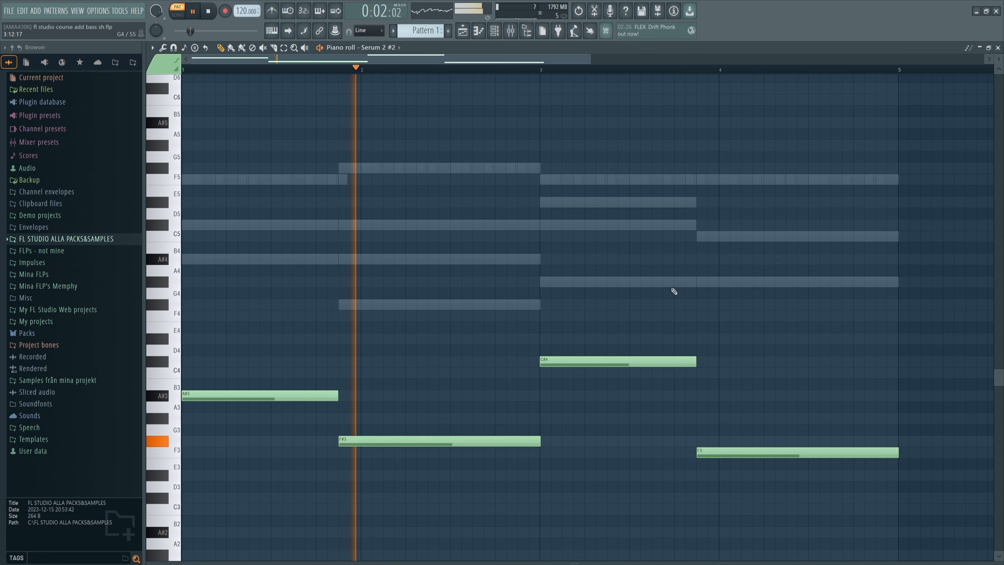
pyautogui.press('space')
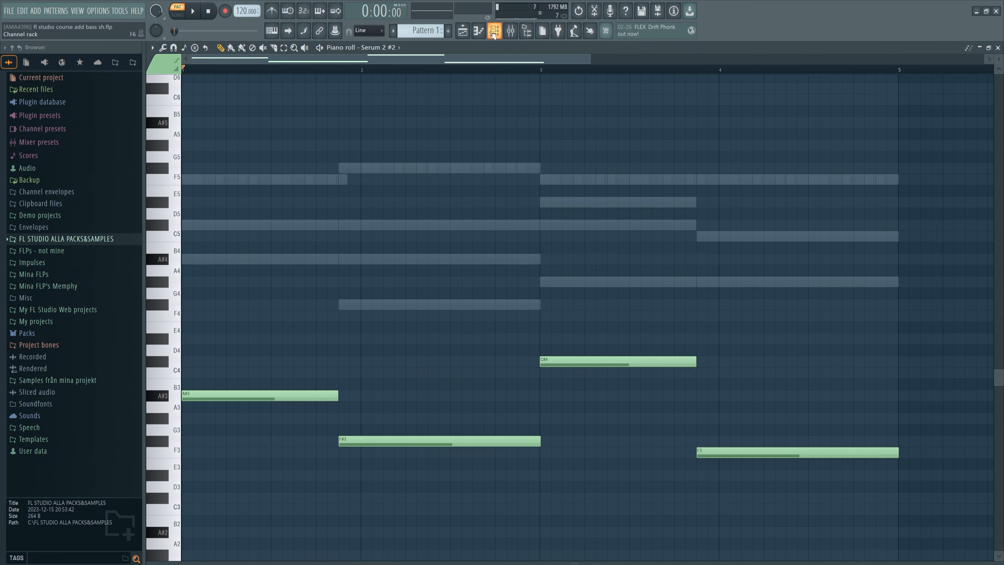
pyautogui.click(493, 33)
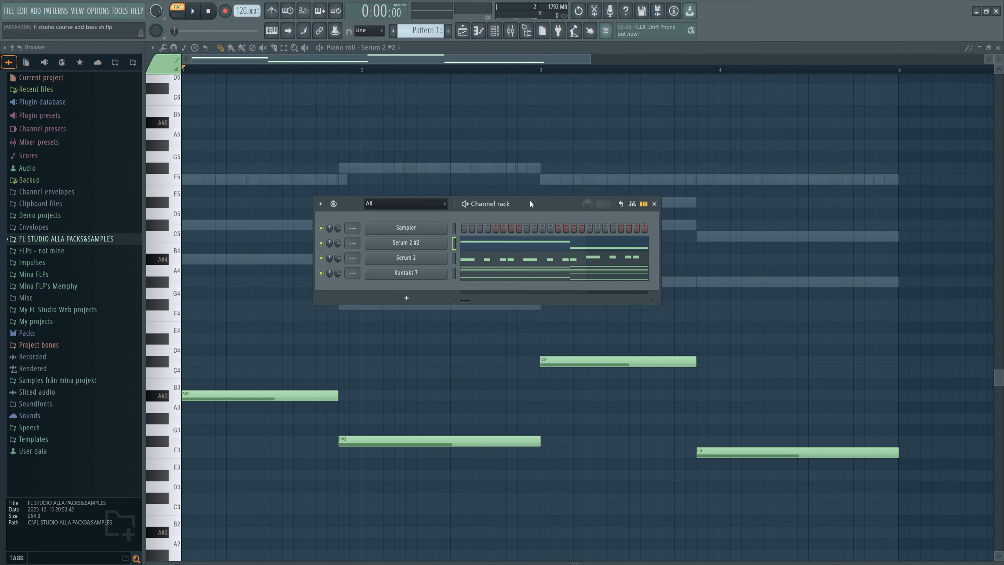
pyautogui.keyDown('ctrl'); pyautogui.click(321, 243); pyautogui.keyUp('ctrl')
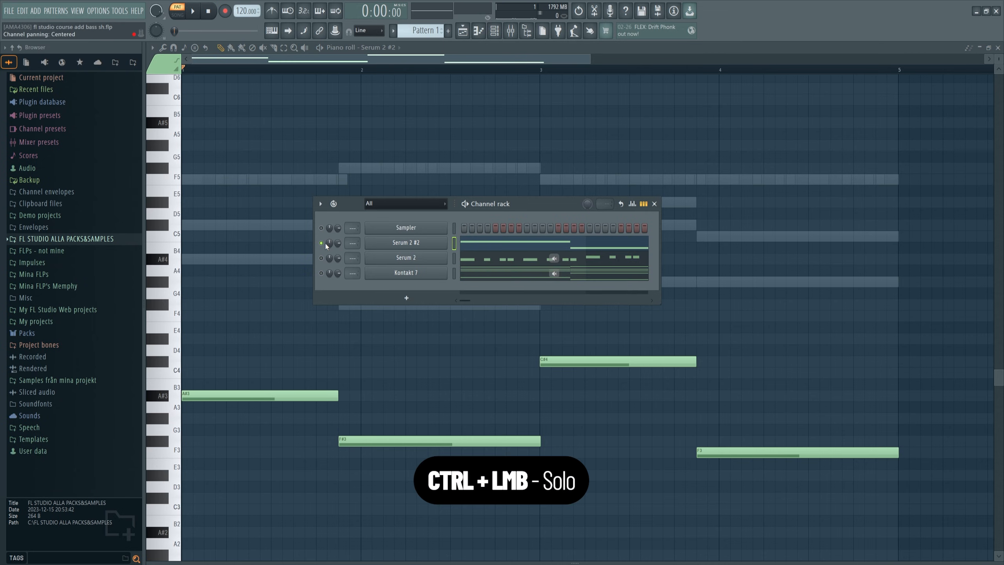
pyautogui.keyDown('ctrl'); pyautogui.click(323, 243); pyautogui.keyUp('ctrl')
pyautogui.keyDown('ctrl'); pyautogui.click(322, 243); pyautogui.keyUp('ctrl')
pyautogui.keyDown('ctrl'); pyautogui.click(322, 243); pyautogui.keyUp('ctrl')
pyautogui.keyDown('ctrl'); pyautogui.click(322, 243); pyautogui.keyUp('ctrl')
pyautogui.press('space')
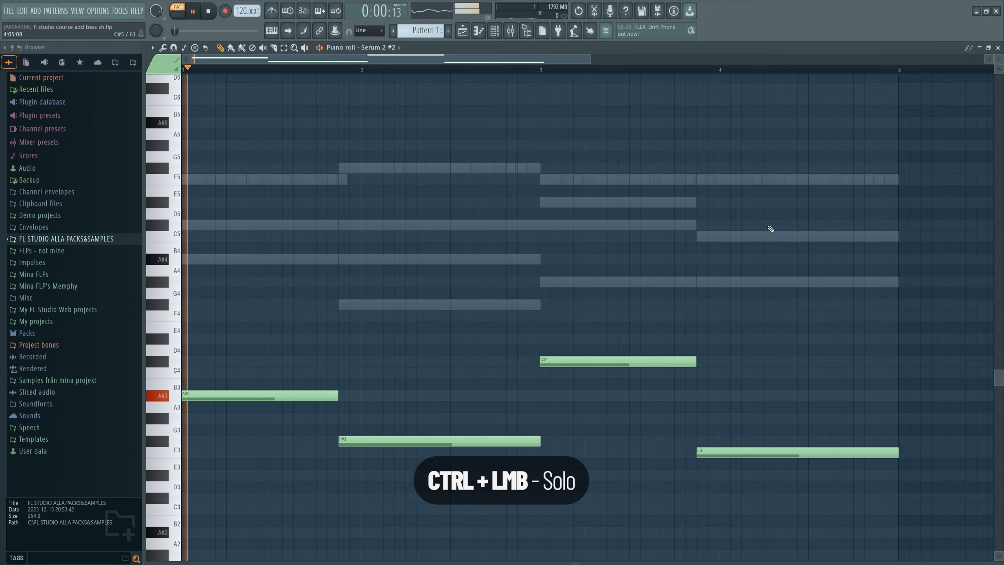
# Rename the second Serum 2 channel as Bass in the Channel rack.
pyautogui.click(495, 33)
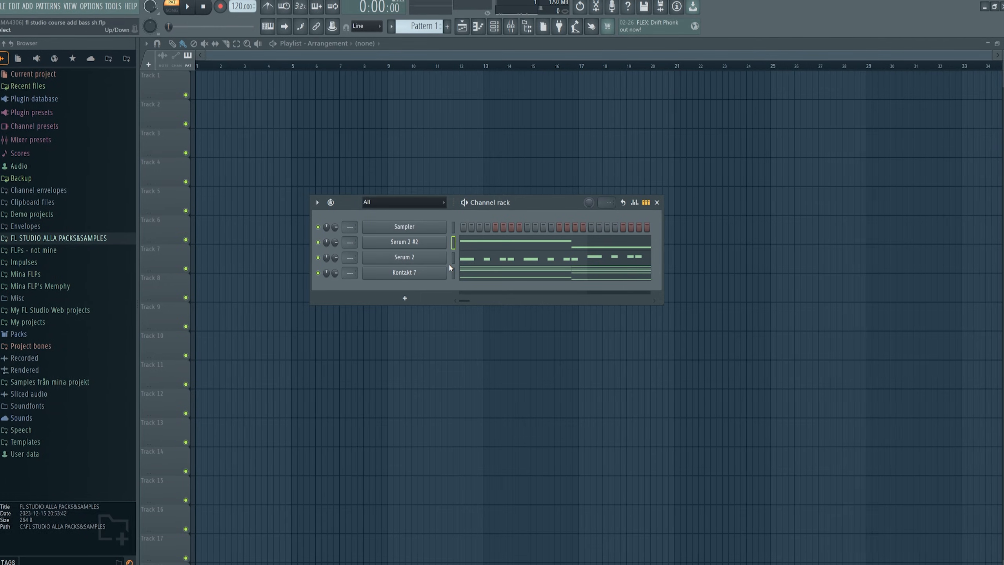
pyautogui.rightClick(444, 238)
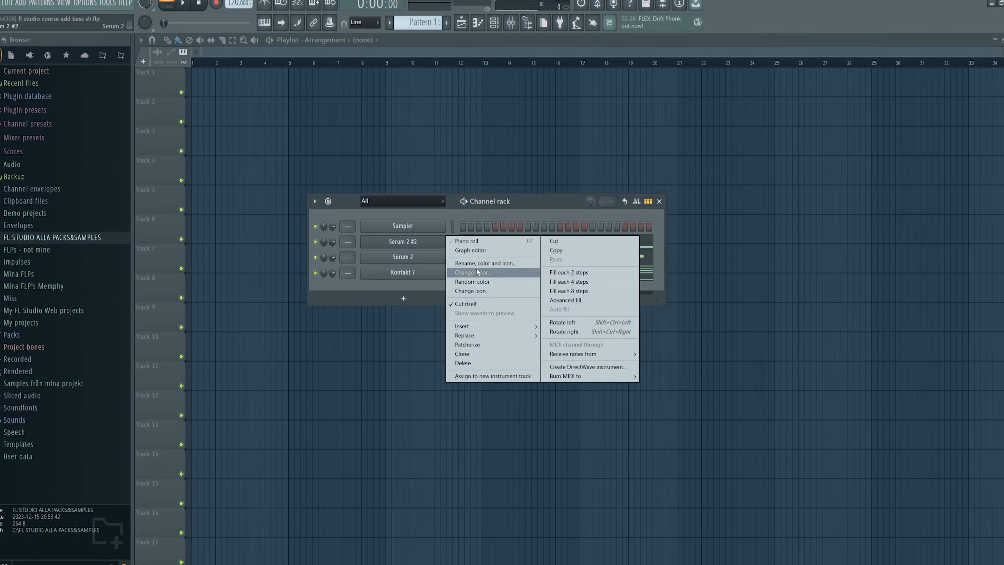
pyautogui.click(480, 263)
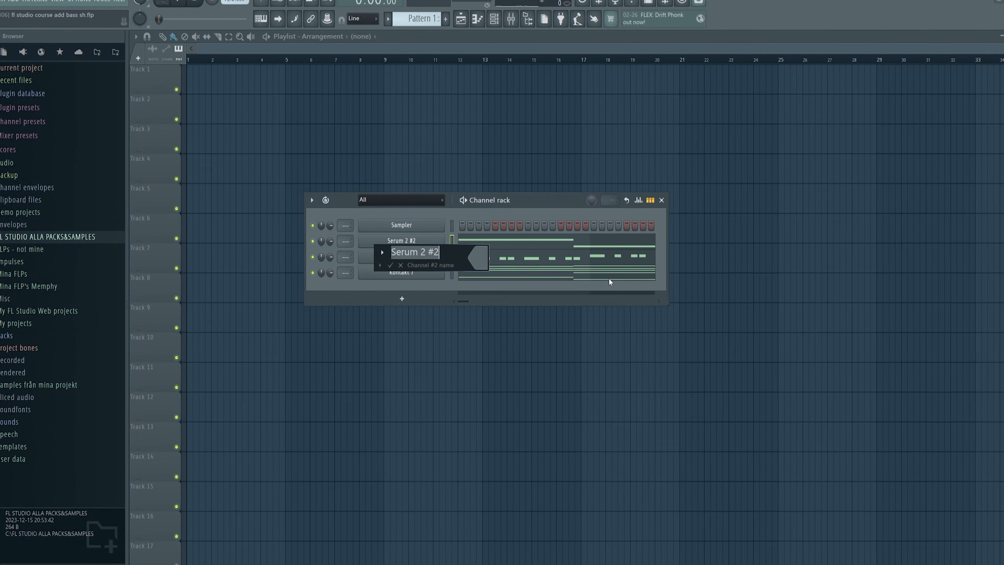
pyautogui.write('Bass')
pyautogui.press('Return')
# Rename the remaining Serum 2 channel as Lead and the Kontakt 7 channel as Piano Chords.
pyautogui.rightClick(413, 254)
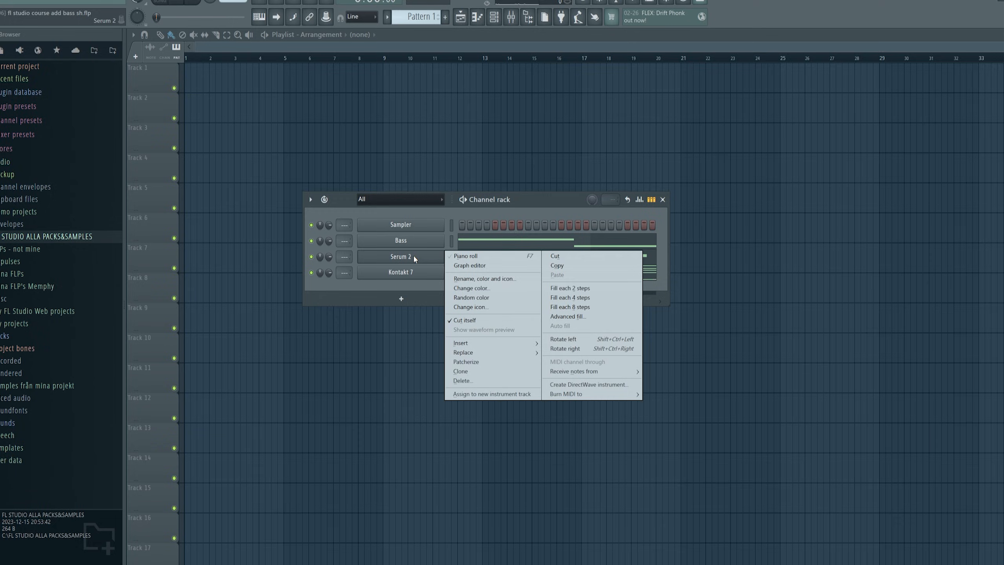
pyautogui.click(486, 280)
pyautogui.write('Lead')
pyautogui.press('Return')
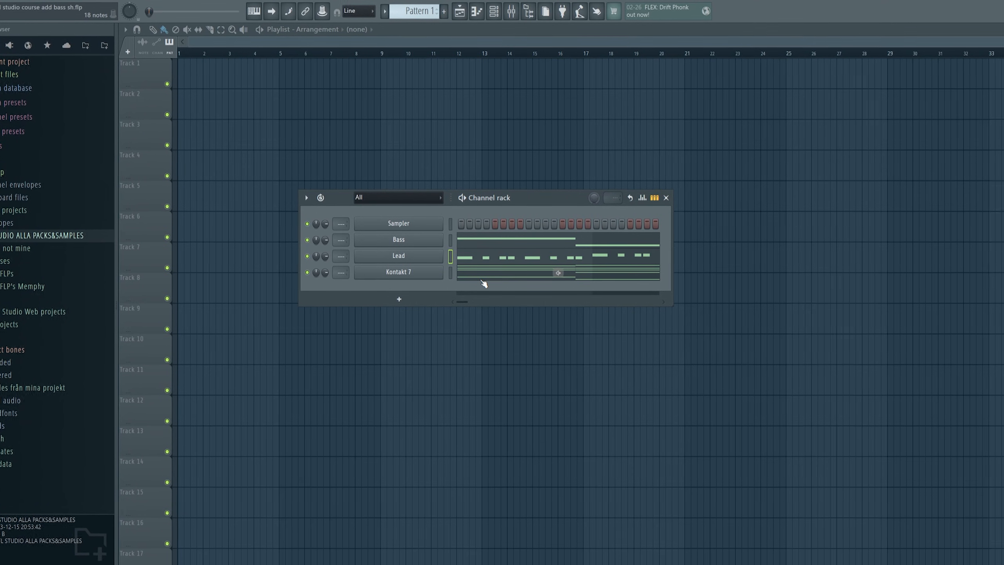
pyautogui.rightClick(444, 272)
pyautogui.click(499, 294)
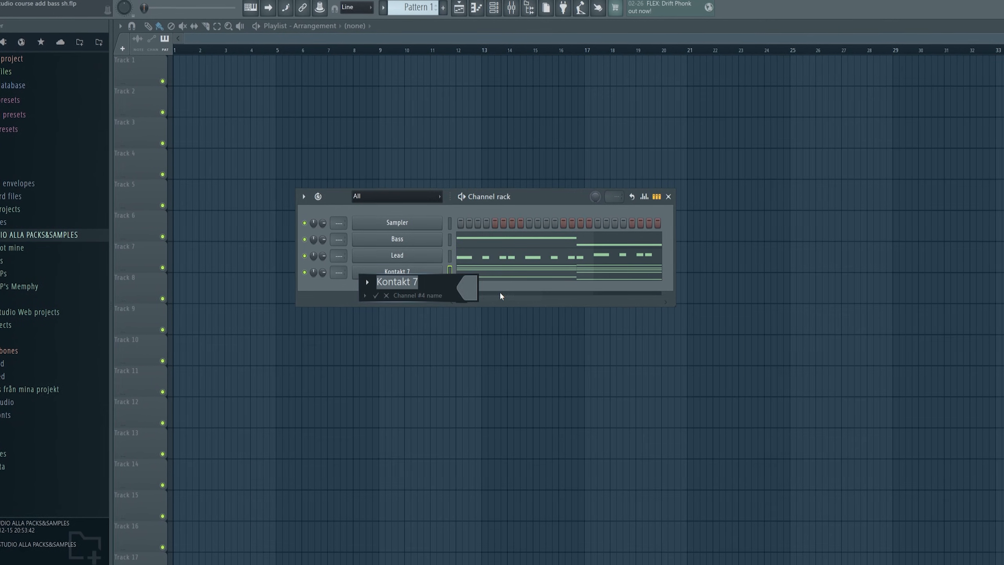
pyautogui.write('Piano Chords')
pyautogui.press('Return')
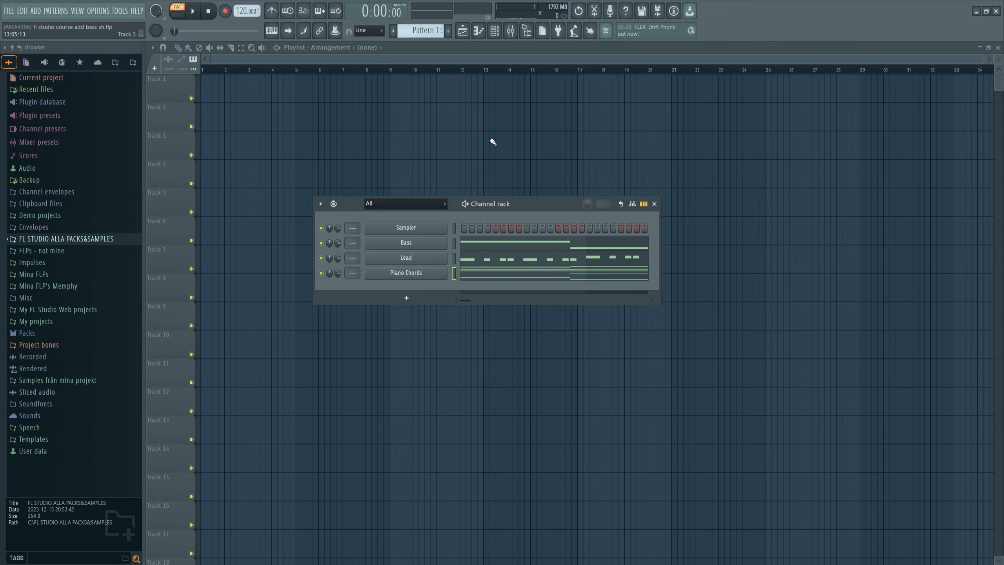
# Try placing Pattern 1 on Track 3 from bar 13 and cutting off the part past bar 17.
pyautogui.click(486, 147)
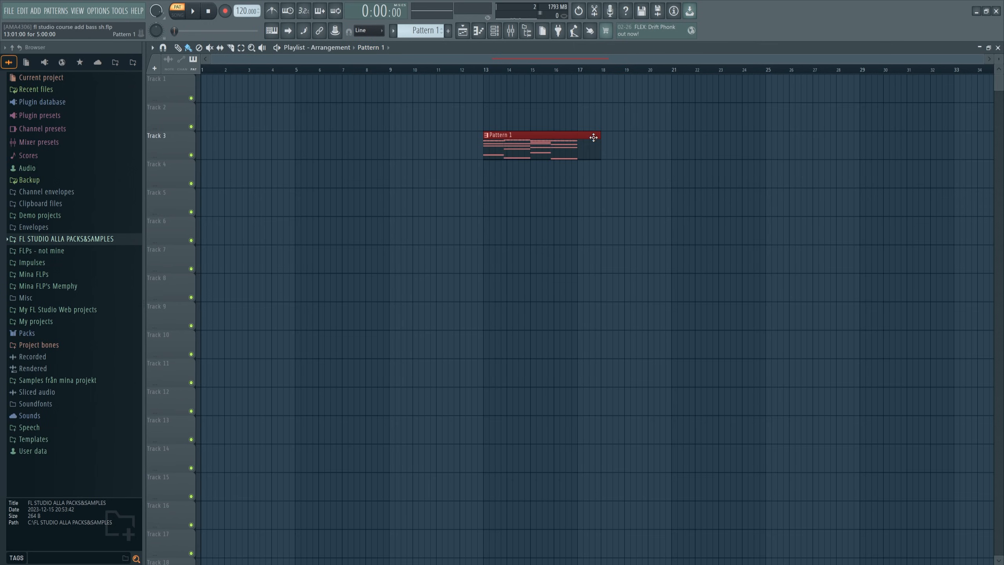
pyautogui.press('c')
pyautogui.moveTo(578, 130); pyautogui.dragTo(580, 159)
pyautogui.press('b')
pyautogui.rightClick(587, 150)
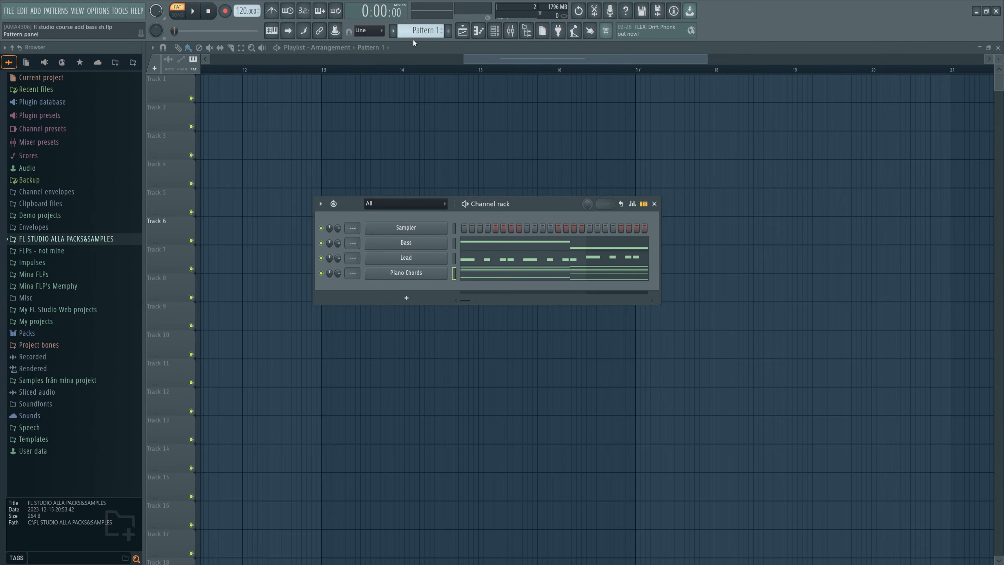
# Split Pattern 1 by channel and place the Piano Chords, Lead and Bass patterns on Tracks 6 to 8 from bar 13.
pyautogui.rightClick(414, 32)
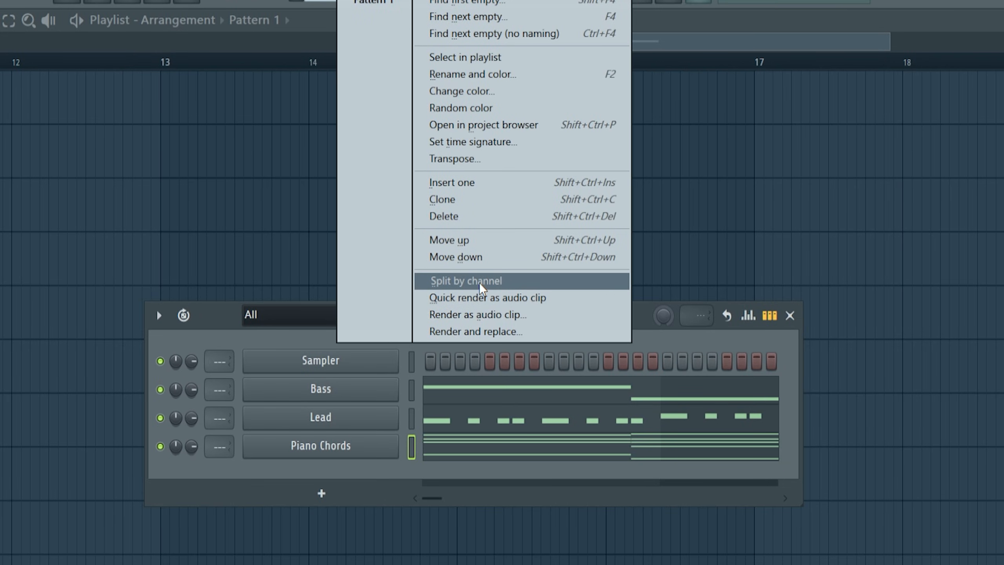
pyautogui.click(478, 283)
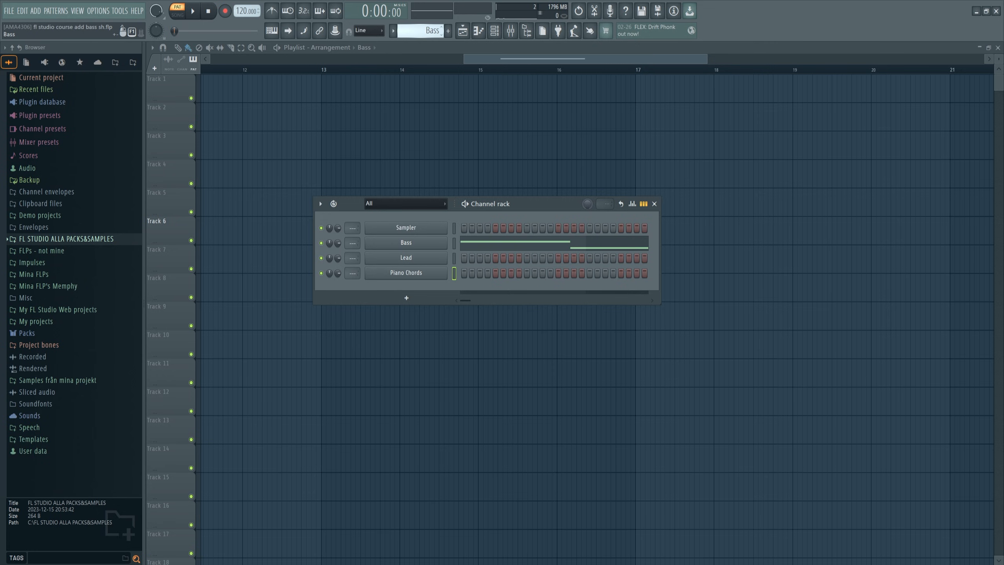
pyautogui.press('KP_Add')
pyautogui.press('KP_Add')
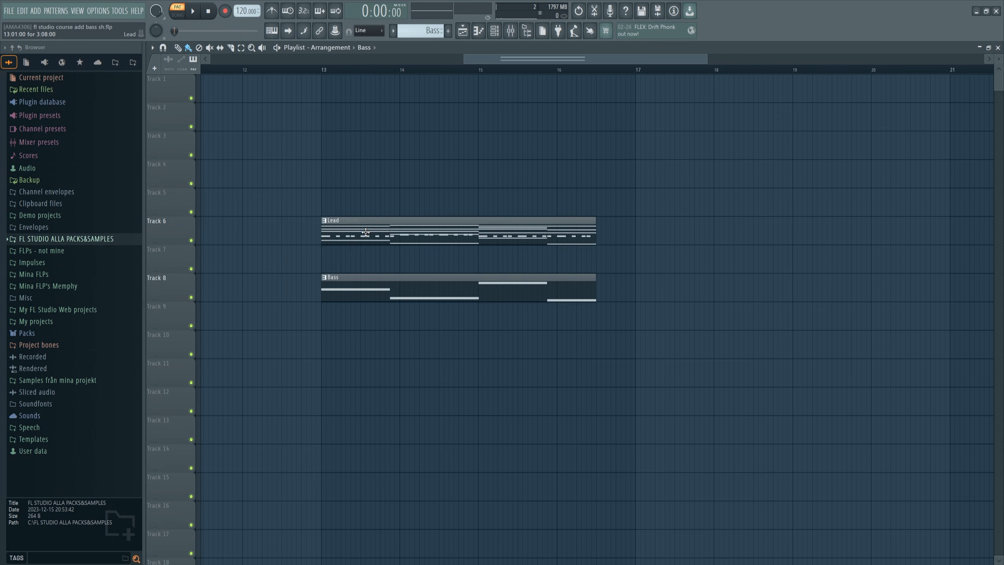
pyautogui.moveTo(365, 232); pyautogui.dragTo(367, 272)
# Extend all three pattern clips together so they end at bar 17.
pyautogui.hotkey('ctrl', 'a')
pyautogui.moveTo(594, 223); pyautogui.dragTo(634, 222)
pyautogui.scroll(-1, 544, 61)
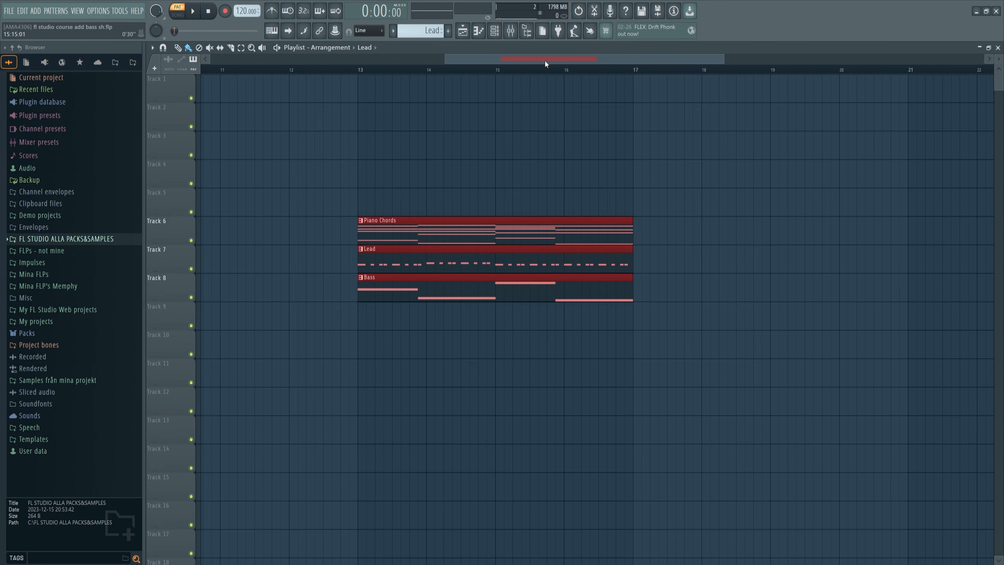
pyautogui.click(671, 316)
pyautogui.rightClick(699, 312)
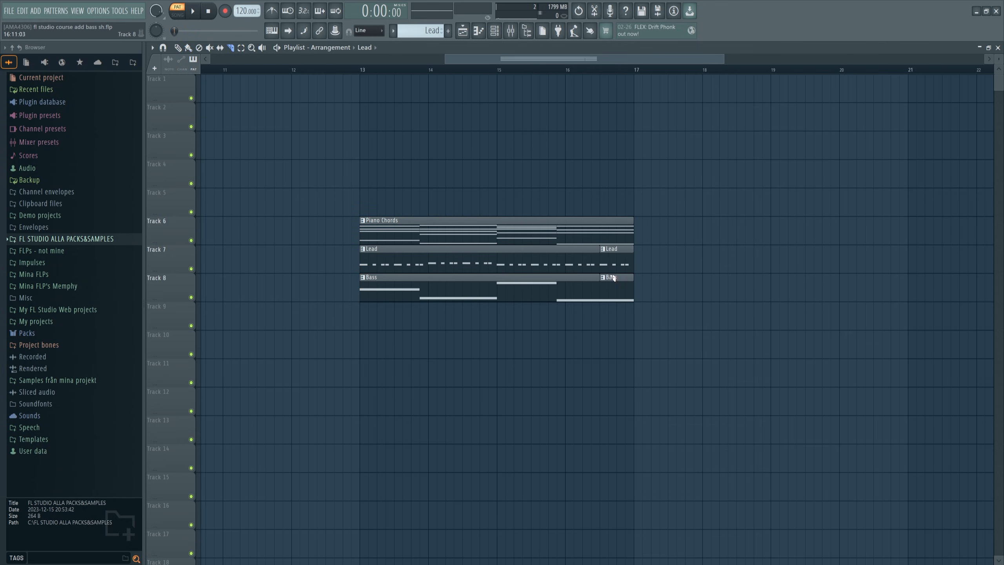
pyautogui.rightClick(612, 278)
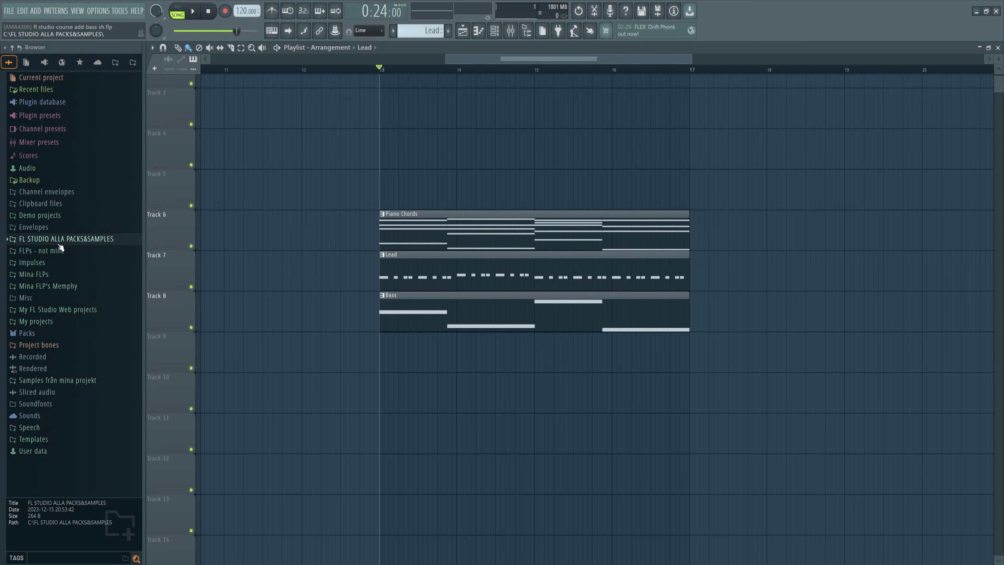
# Switch to the Splice app and search the library samples for "kick".
pyautogui.click(60, 241)
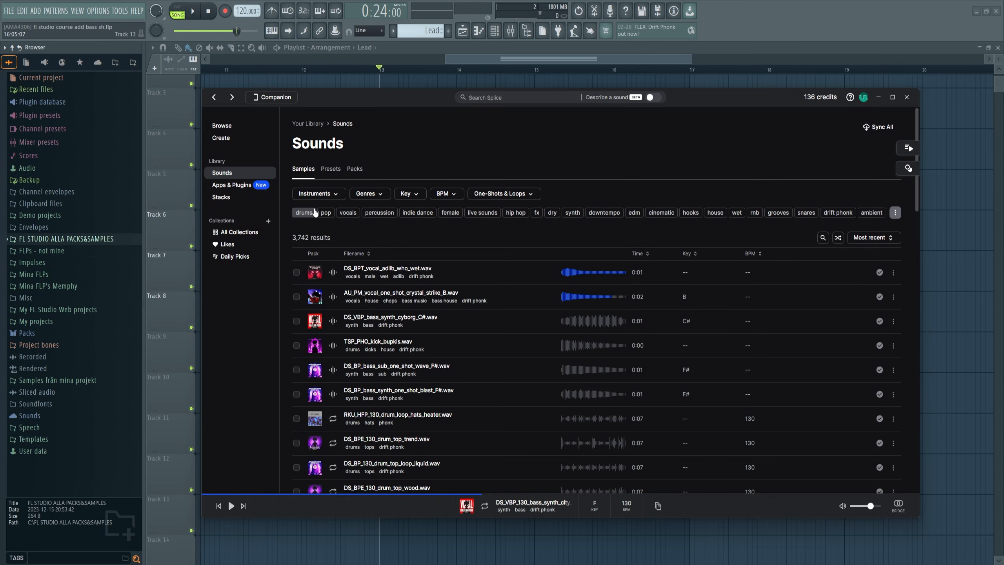
pyautogui.click(823, 238)
pyautogui.write('kick')
pyautogui.press('Return')
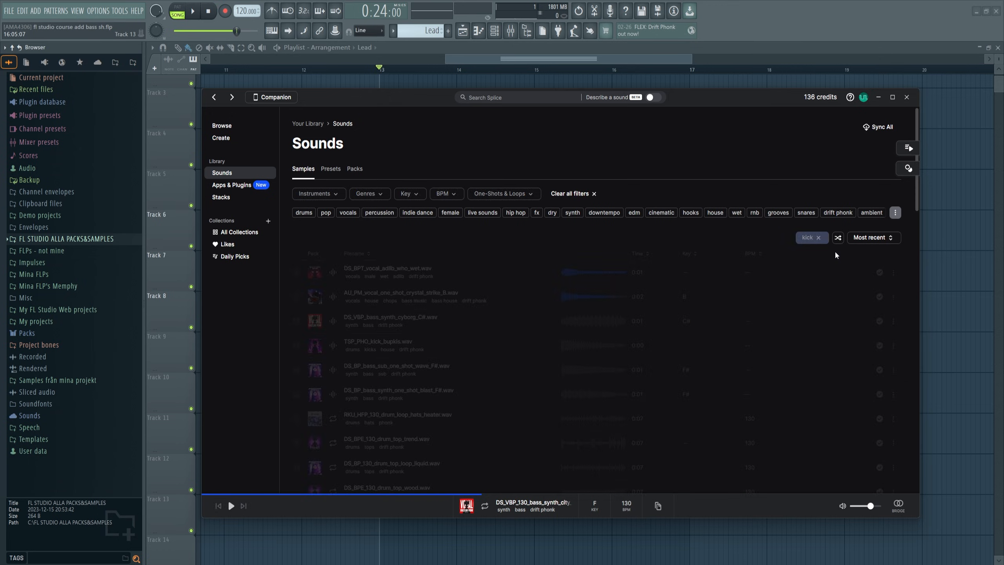
# Audition the kick samples and add T_TSJF_122_kick_loop_how_deep.wav to Track 9 of the FL Studio playlist at bar 13.
pyautogui.press('Down')
pyautogui.press('Down')
pyautogui.press('Down')
pyautogui.press('Down')
pyautogui.press('Down')
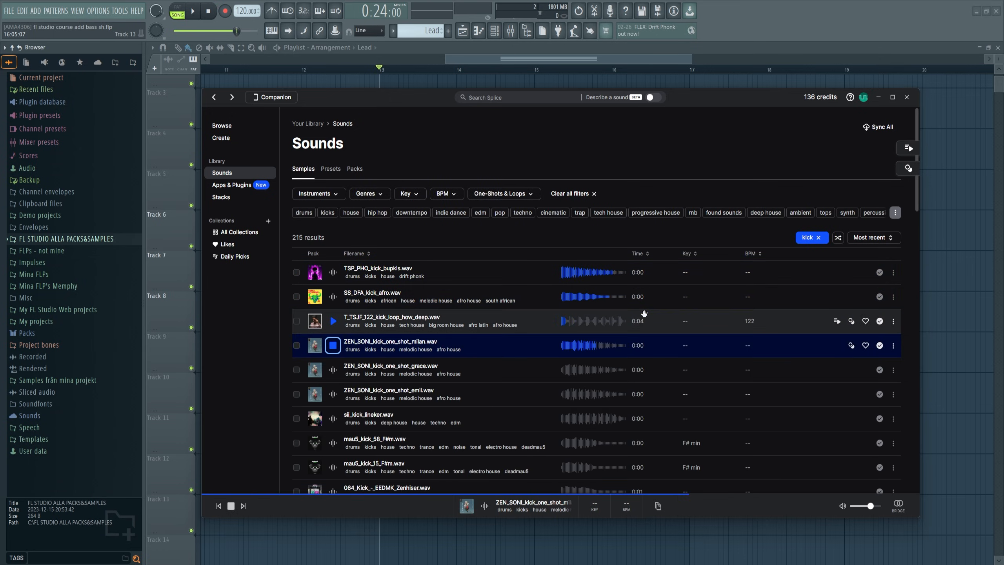
pyautogui.press('Up')
pyautogui.press('Up')
pyautogui.moveTo(589, 325); pyautogui.dragTo(932, 262)
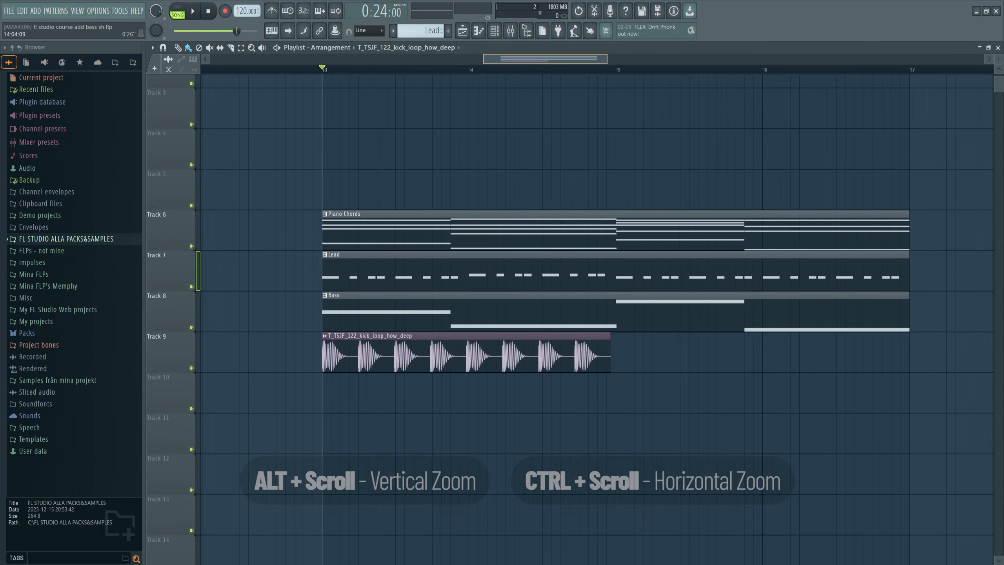
# Slice the kick loop just before its second hit and delete the rest, leaving a single kick.
pyautogui.scroll(-3, 495, 91)
pyautogui.keyDown('alt'); pyautogui.scroll(2, 388, 370); pyautogui.keyUp('alt')
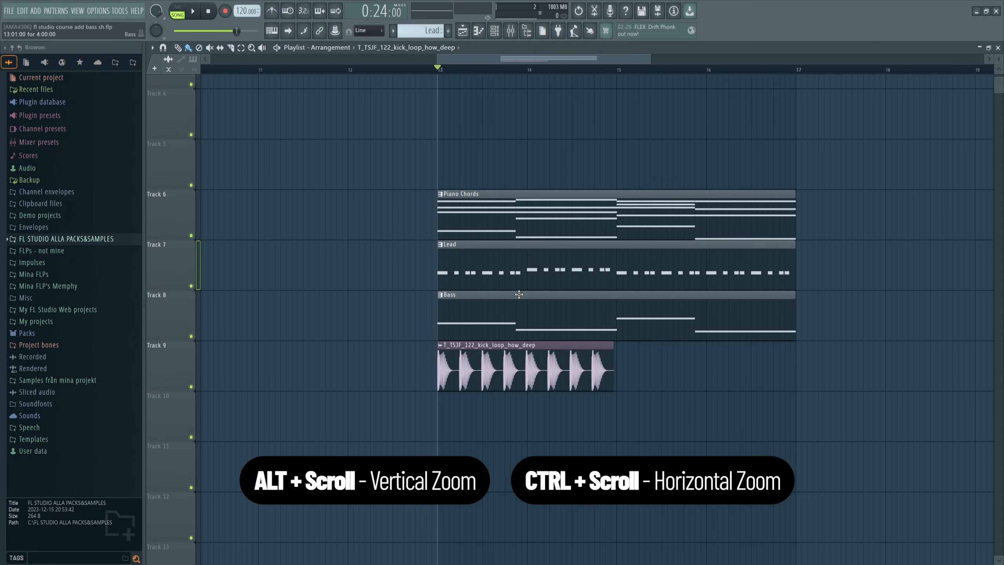
pyautogui.keyDown('ctrl'); pyautogui.scroll(4, 388, 370); pyautogui.keyUp('ctrl')
pyautogui.click(340, 362)
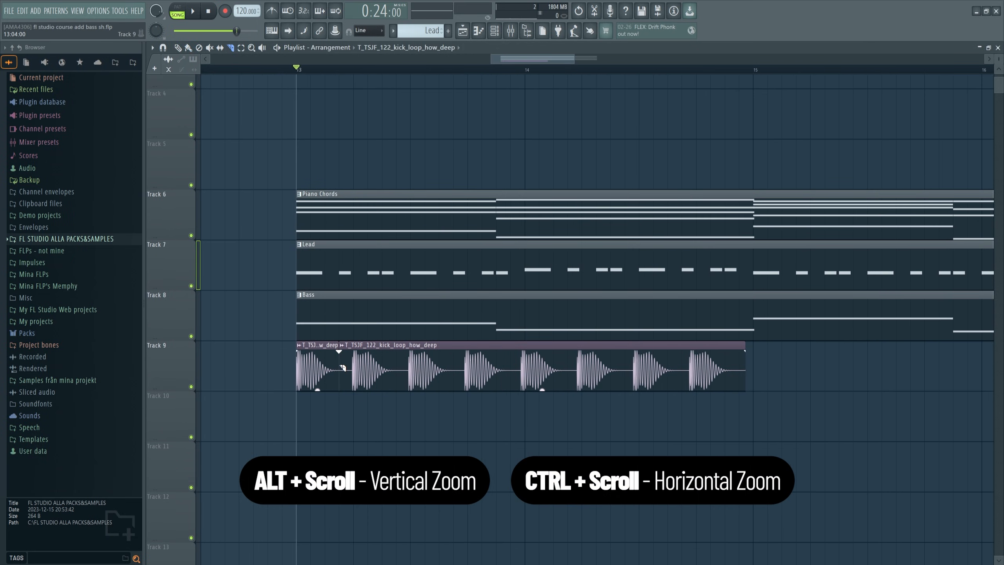
pyautogui.rightClick(364, 353)
# Mark half a beat from bar 13 and trim the Track 9 kick off-grid to that length, keeping its fade-out.
pyautogui.keyDown('ctrl'); pyautogui.scroll(3, 365, 360); pyautogui.keyUp('ctrl')
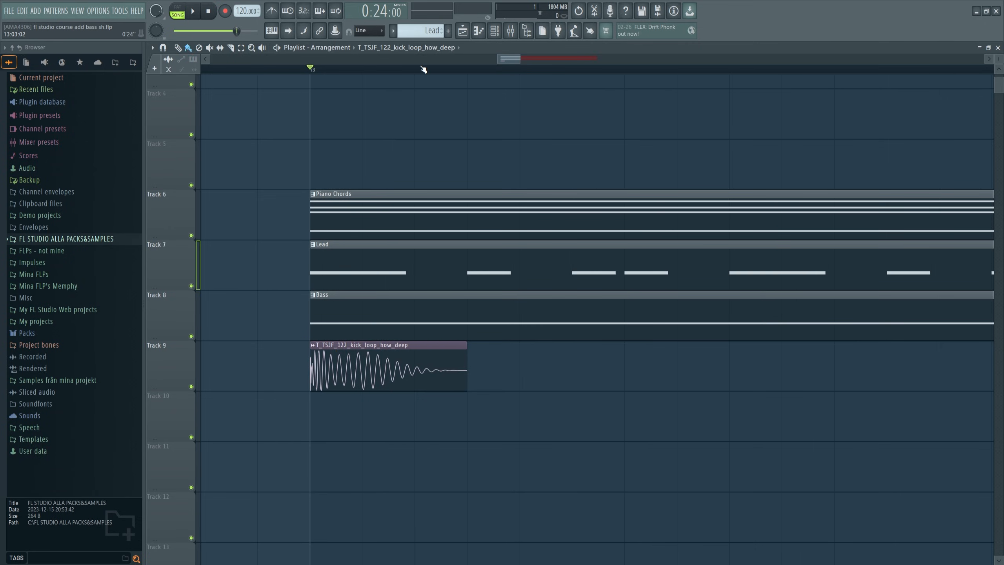
pyautogui.moveTo(523, 75); pyautogui.dragTo(315, 68)
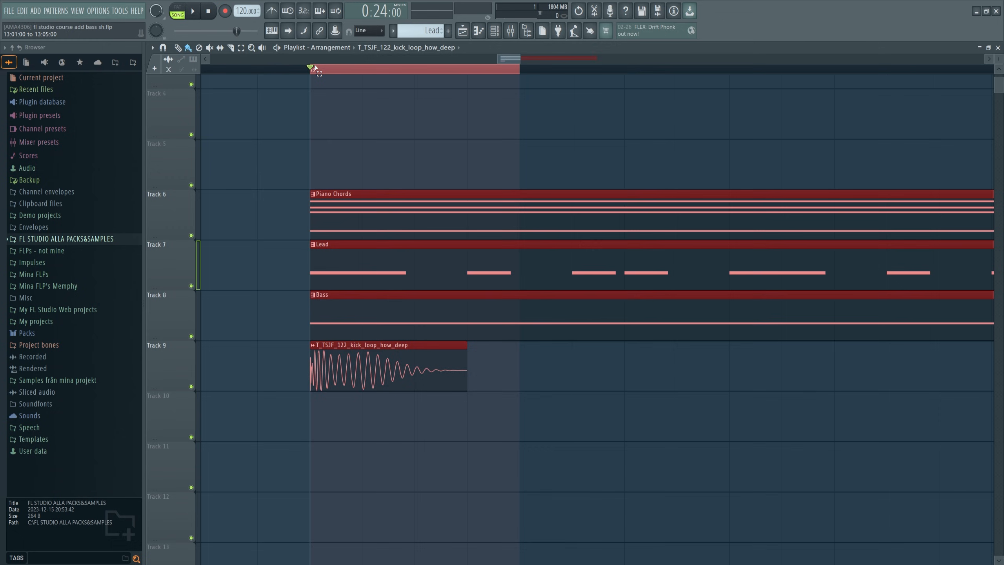
pyautogui.moveTo(418, 71); pyautogui.dragTo(302, 73)
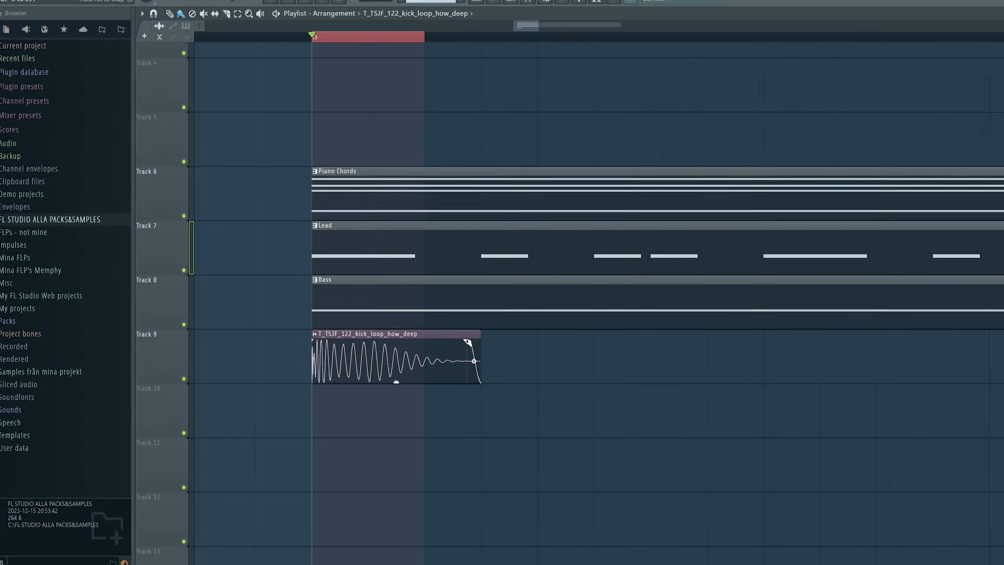
pyautogui.moveTo(455, 354); pyautogui.dragTo(458, 354)
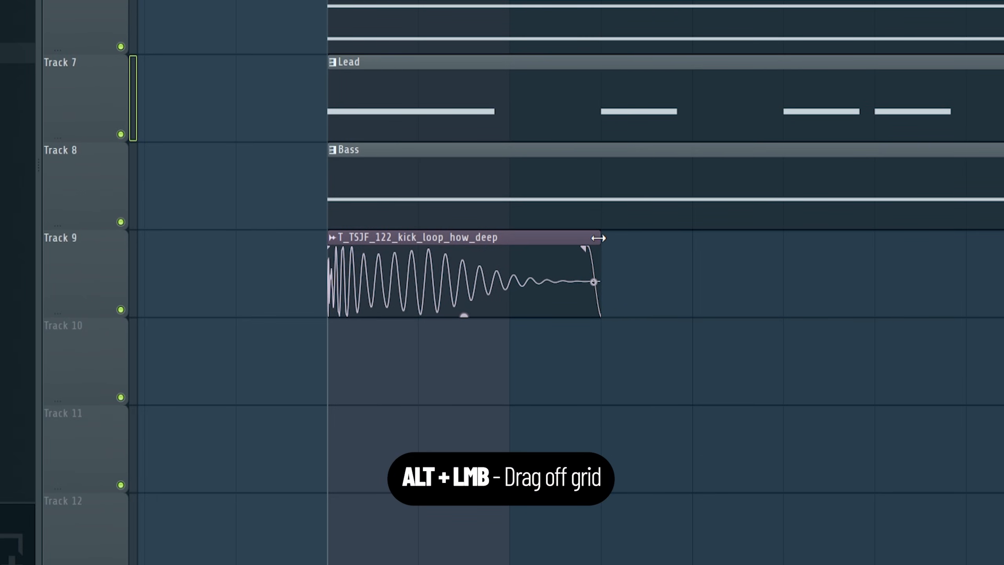
pyautogui.moveTo(598, 238); pyautogui.dragTo(431, 261)
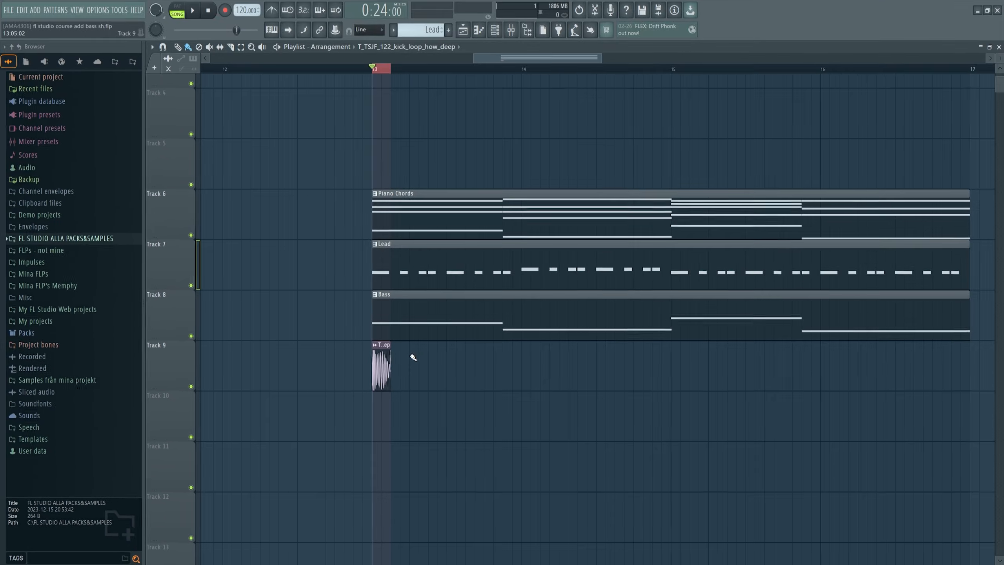
# Place the trimmed kick on every beat from bar 13 to bar 17 on Track 9 and play back the arrangement.
pyautogui.moveTo(413, 357)
pyautogui.mouseDown()
pyautogui.moveTo(538, 375)
pyautogui.moveTo(488, 360)
pyautogui.mouseUp()
pyautogui.press('space')
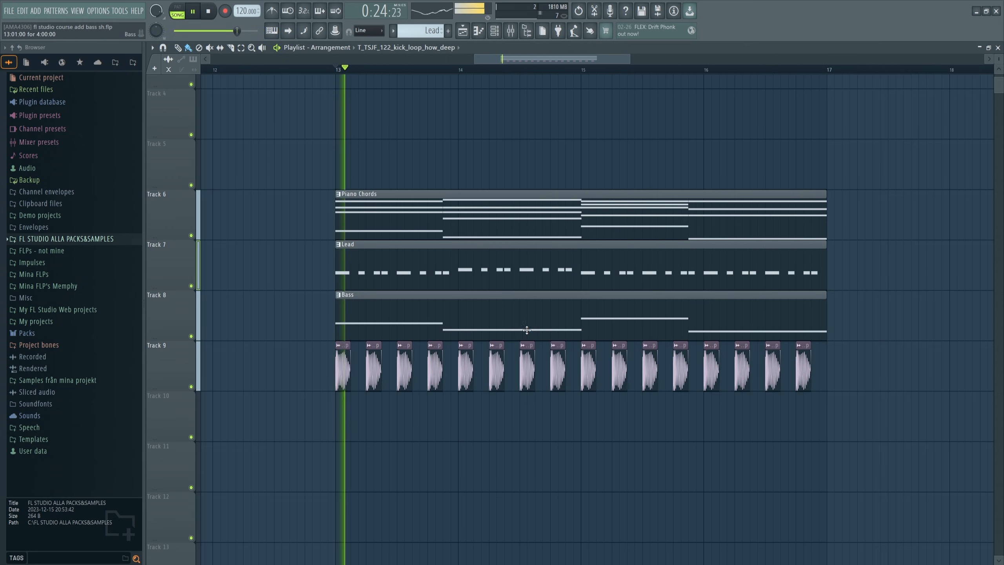
pyautogui.moveTo(850, 388); pyautogui.dragTo(305, 371)
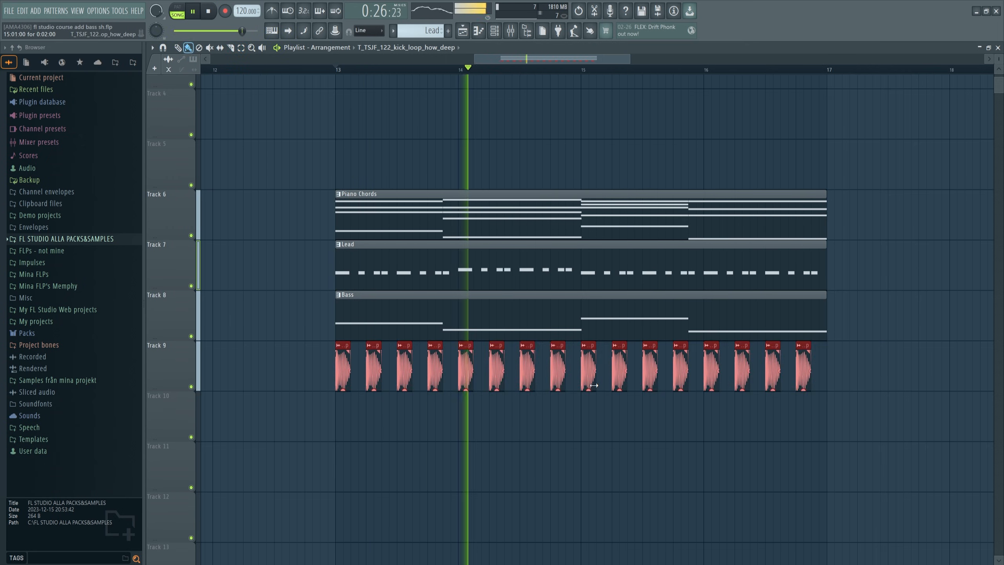
pyautogui.click(688, 419)
pyautogui.rightClick(688, 425)
pyautogui.moveTo(870, 377); pyautogui.dragTo(334, 387)
pyautogui.press('space')
pyautogui.click(481, 69)
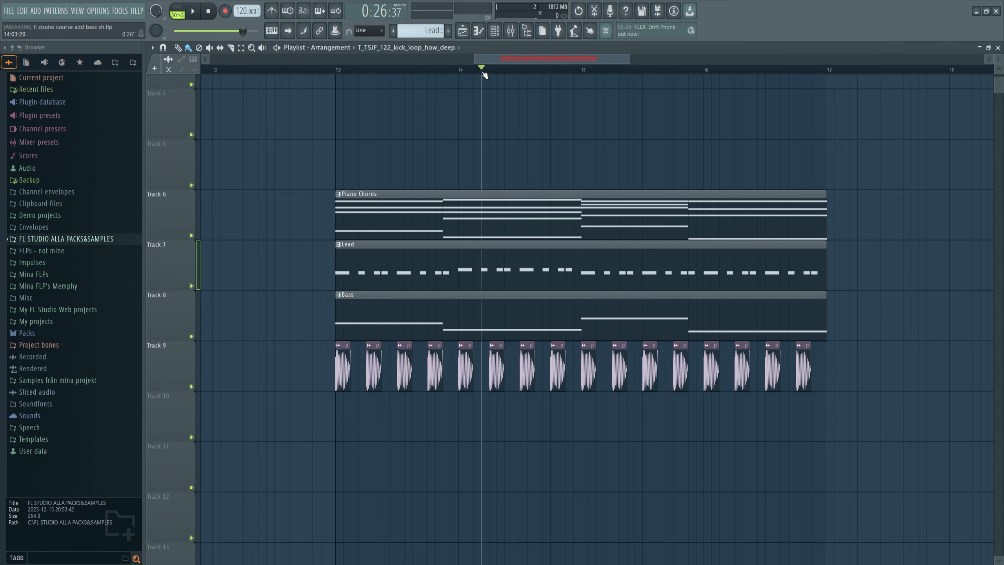
# Lower the gain of all the kick clips on Track 9 together to -1.3 dB and deselect them.
pyautogui.moveTo(531, 58); pyautogui.dragTo(531, 77)
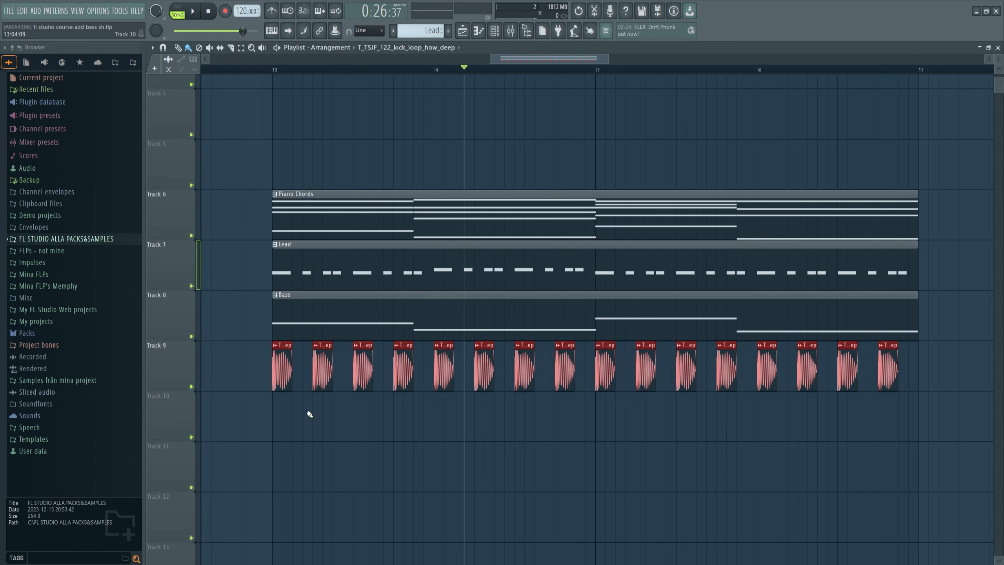
pyautogui.moveTo(322, 390)
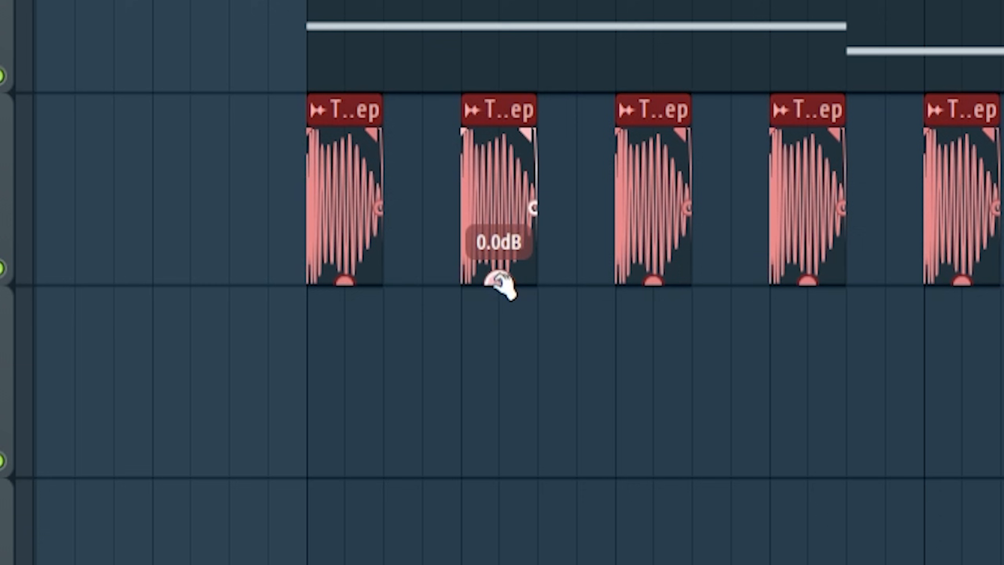
pyautogui.moveTo(499, 282); pyautogui.dragTo(499, 295)
pyautogui.moveTo(499, 294); pyautogui.dragTo(499, 298)
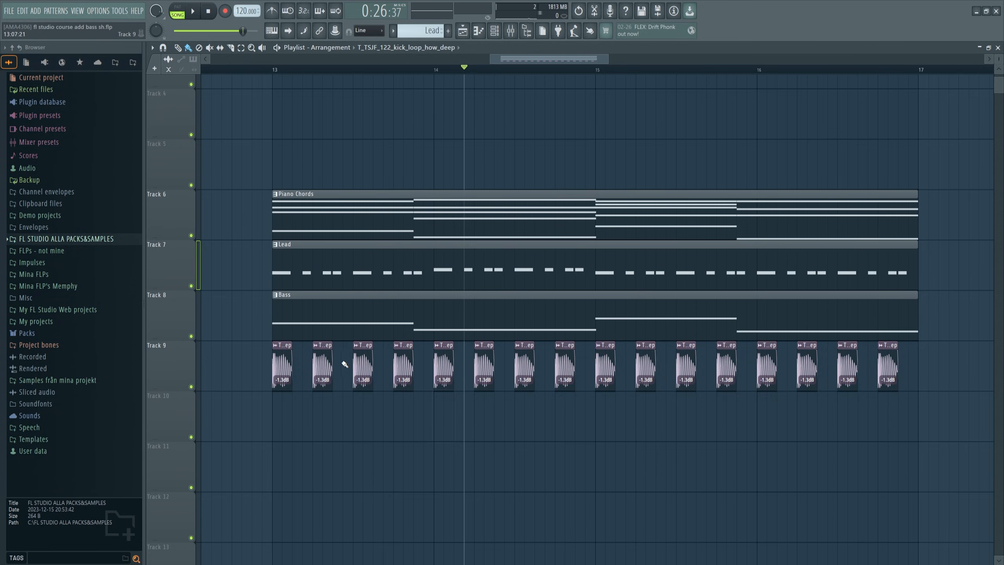
pyautogui.doubleClick(327, 364)
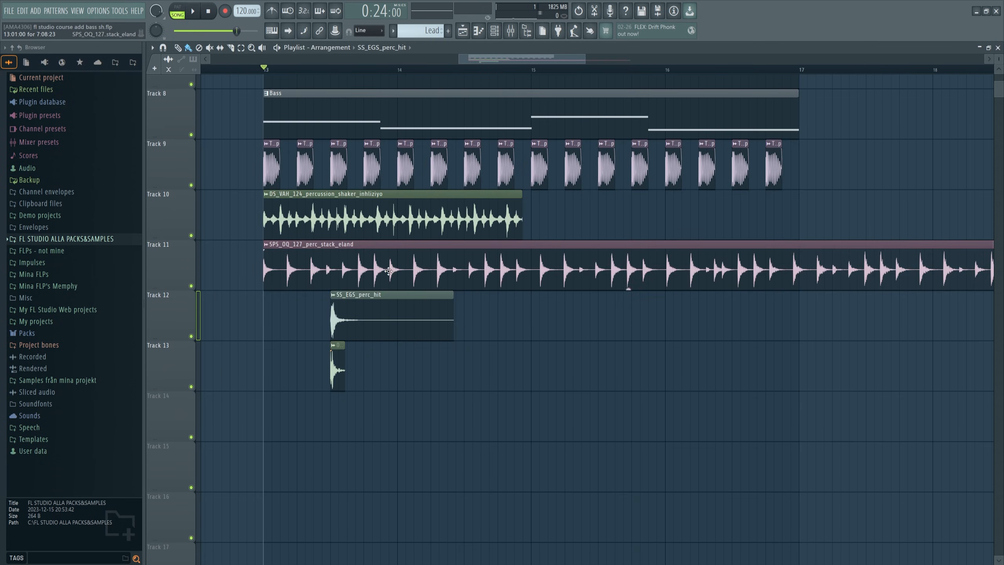
# Use the Mute tool to mute the percussion loop on Track 11 and the two percussion hits on Tracks 12 and 13.
pyautogui.moveTo(327, 291); pyautogui.dragTo(387, 391)
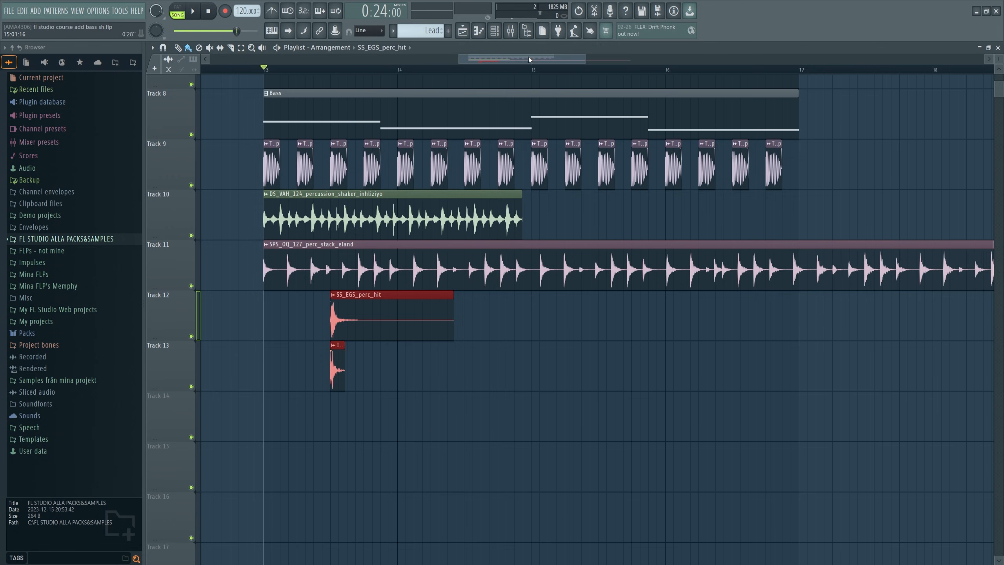
pyautogui.press('t')
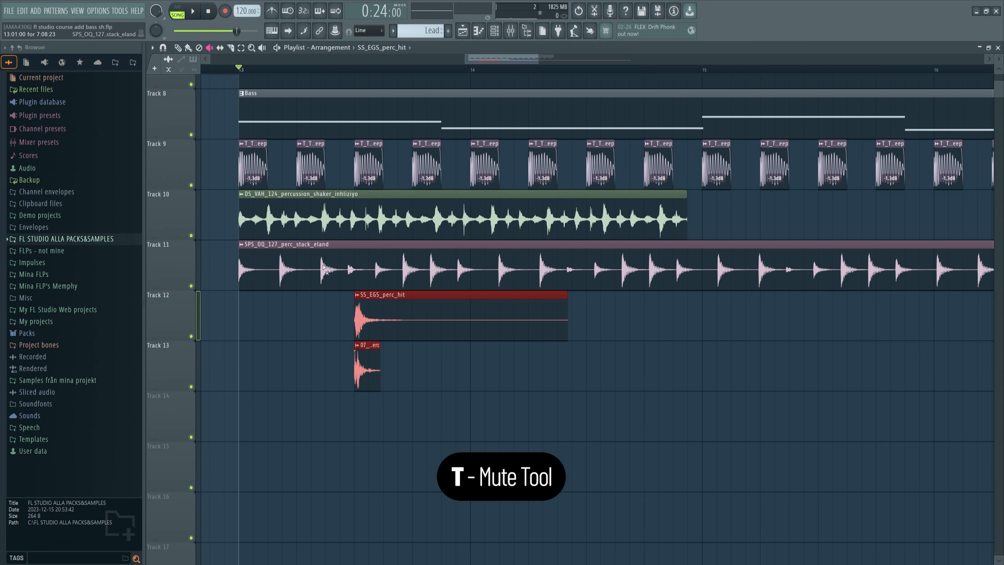
pyautogui.moveTo(377, 271); pyautogui.dragTo(368, 381)
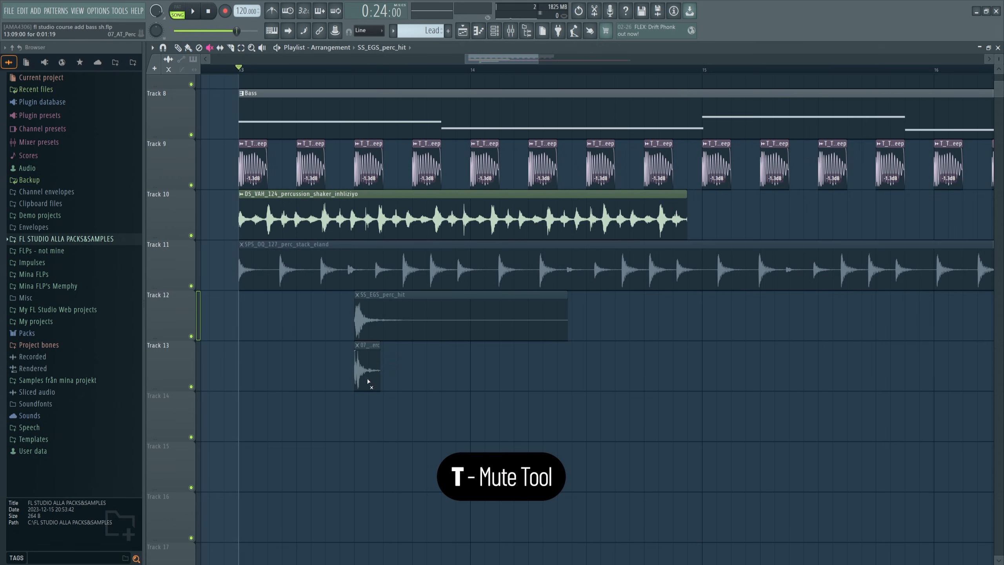
pyautogui.moveTo(368, 270); pyautogui.dragTo(368, 368)
pyautogui.moveTo(369, 271); pyautogui.dragTo(370, 373)
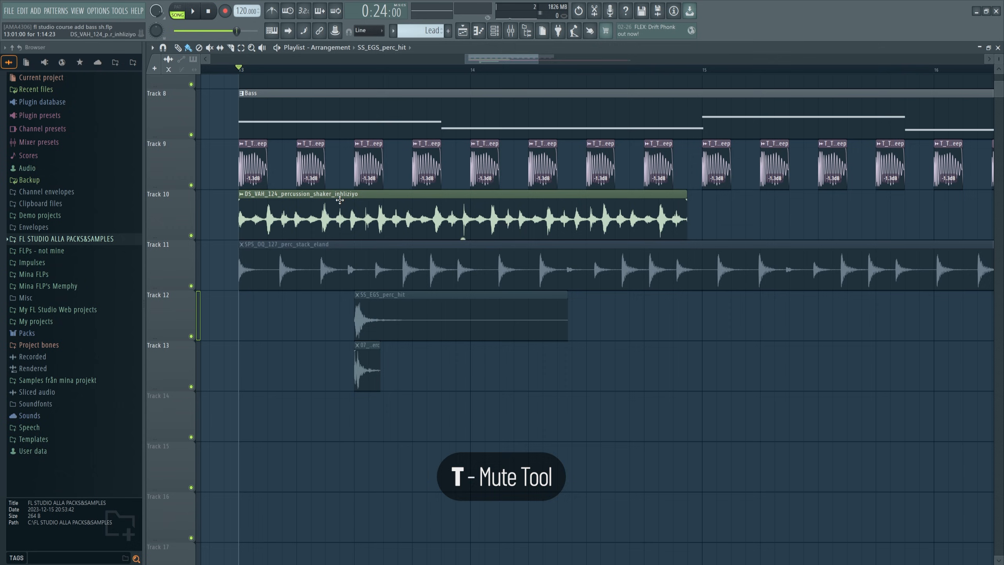
# Return to the paint tool and set the playlist time selection from bar 13 to bar 15.
pyautogui.press('b')
pyautogui.click(703, 69)
pyautogui.moveTo(702, 70); pyautogui.dragTo(239, 69)
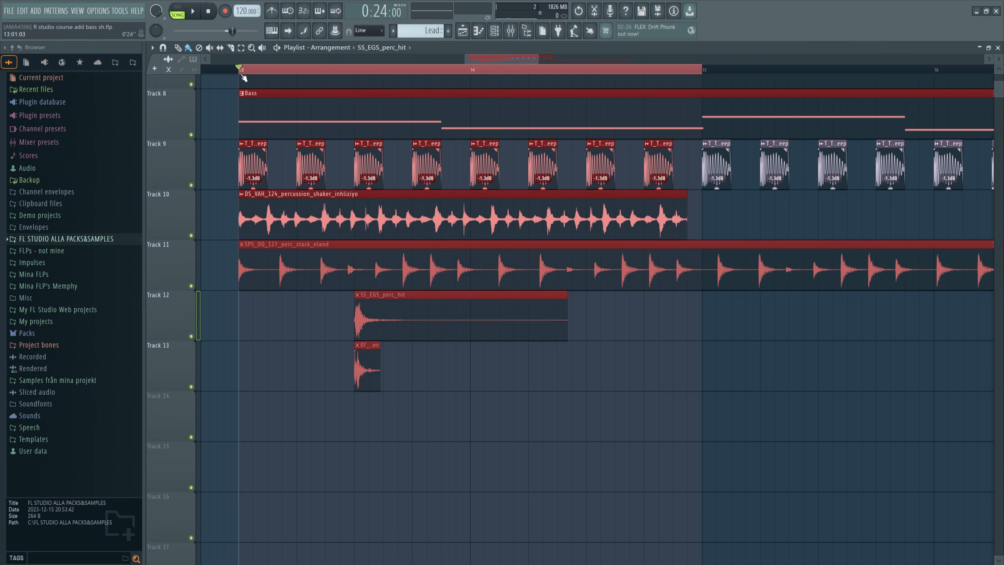
pyautogui.click(731, 209)
pyautogui.press('Delete')
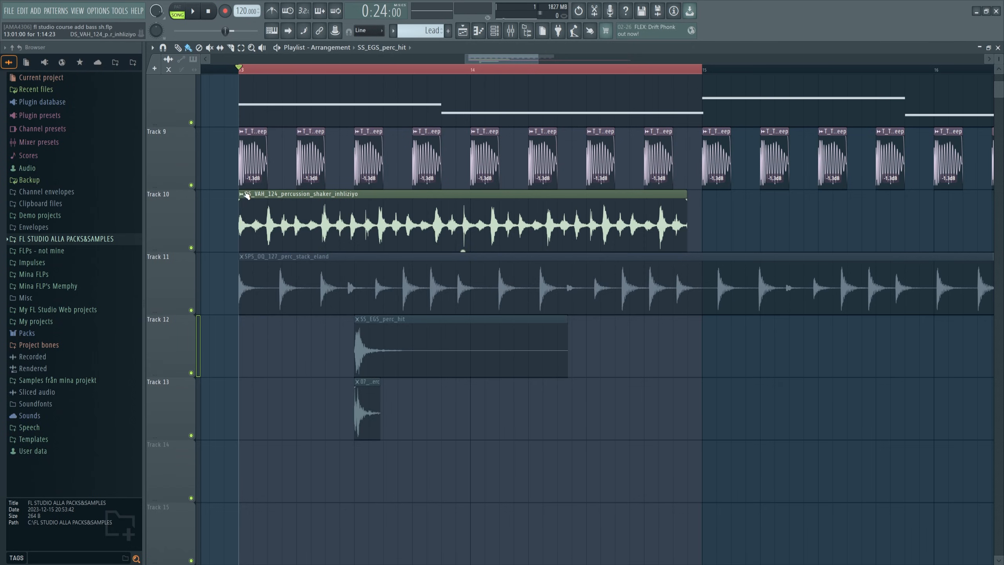
# Fit the shaker loop on Track 10 to the project tempo using the estimated 124 BPM, and play it back.
pyautogui.click(243, 196)
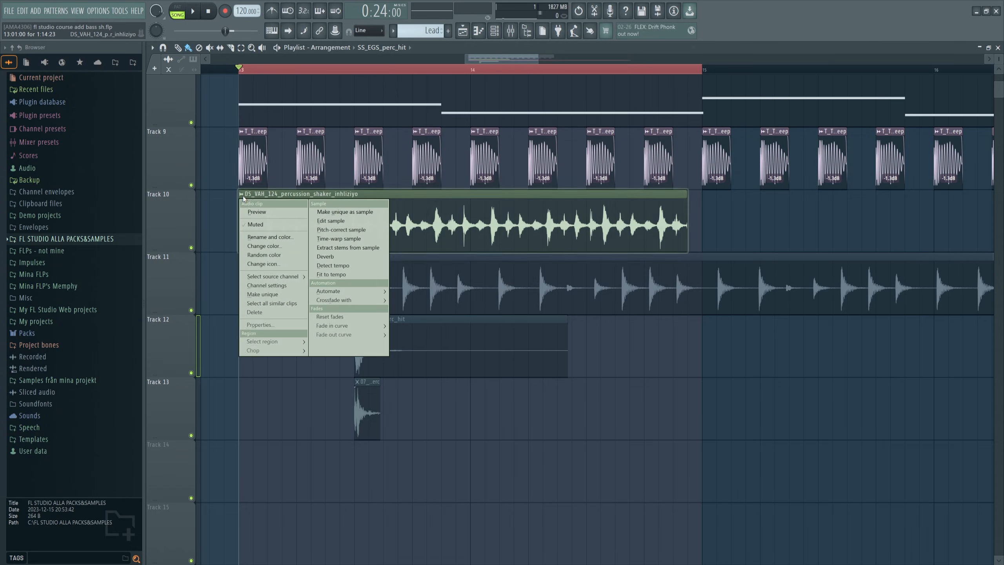
pyautogui.click(343, 276)
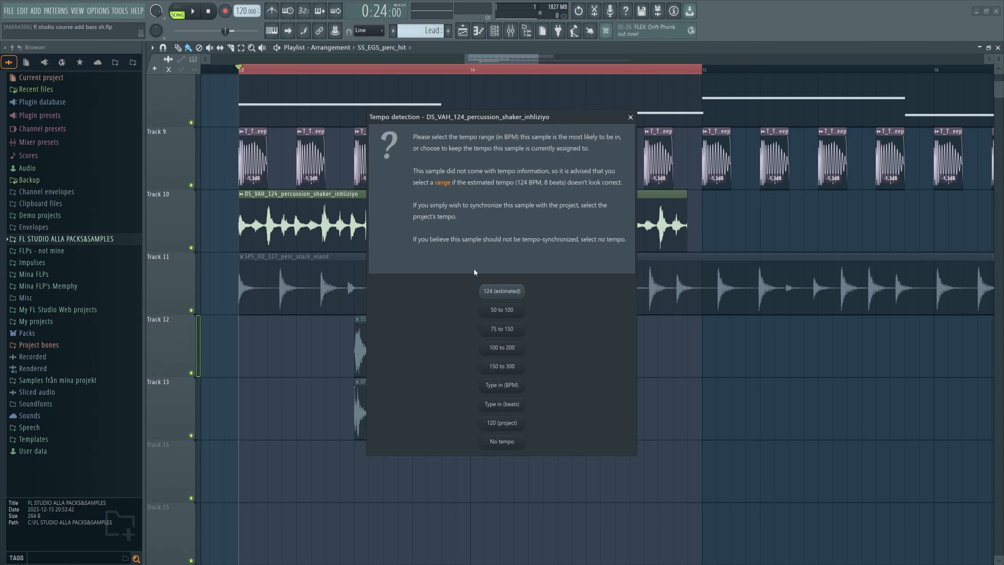
pyautogui.click(518, 294)
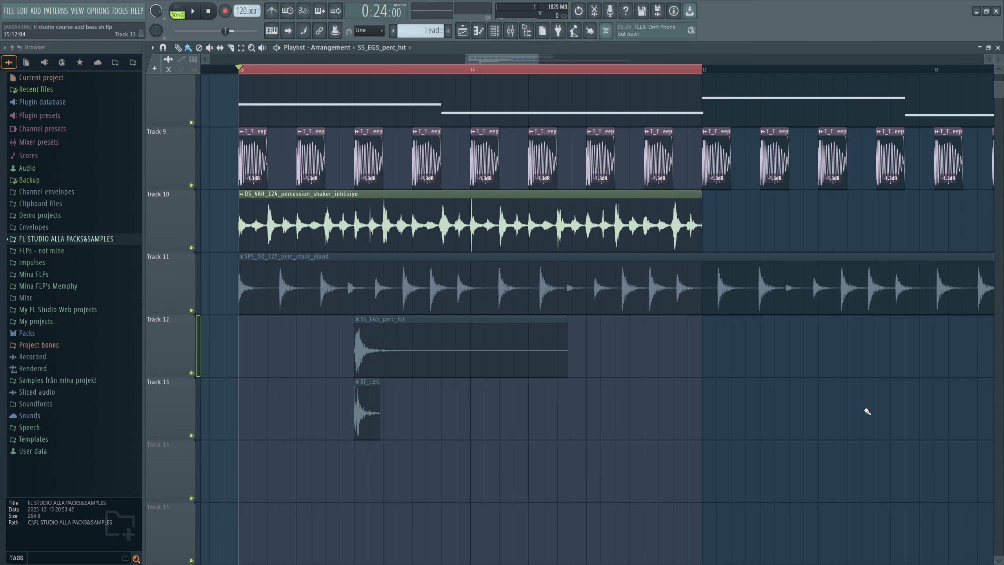
pyautogui.scroll(-2, 521, 75)
pyautogui.press('space')
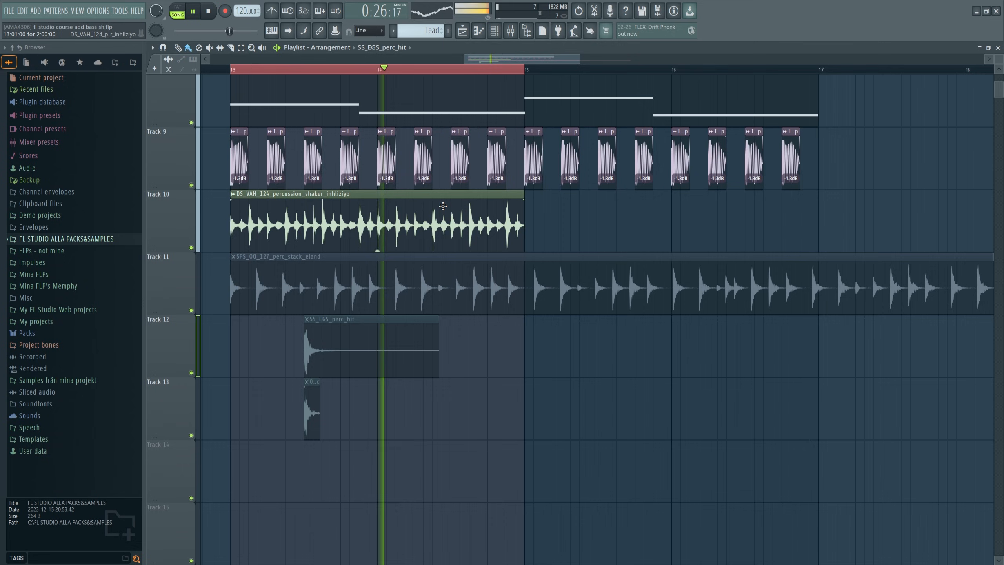
pyautogui.press('space')
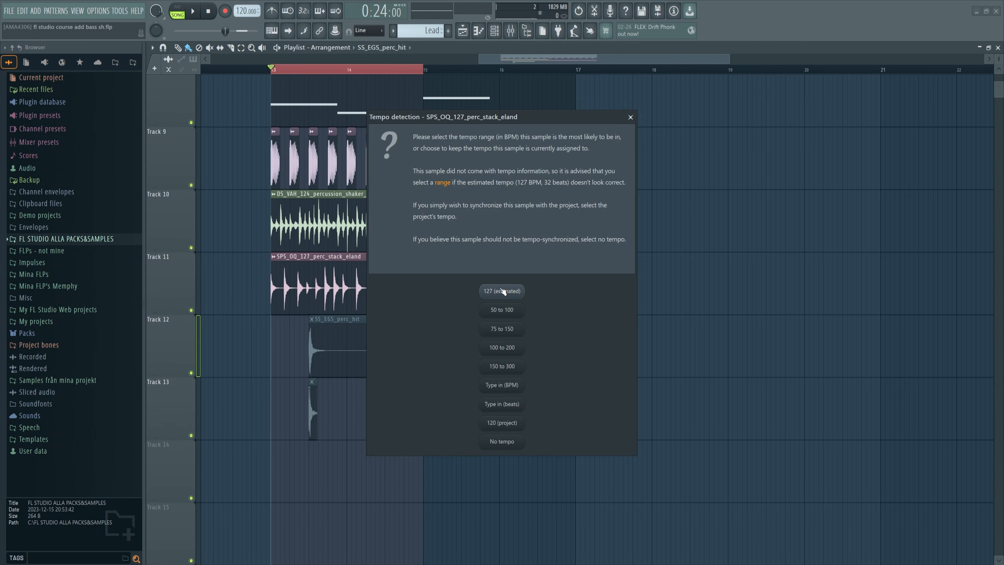
# Fit the SPS_OQ_127_perc_stack_eland loop on Track 11 to tempo using the estimated 127 BPM, and play it back.
pyautogui.click(502, 291)
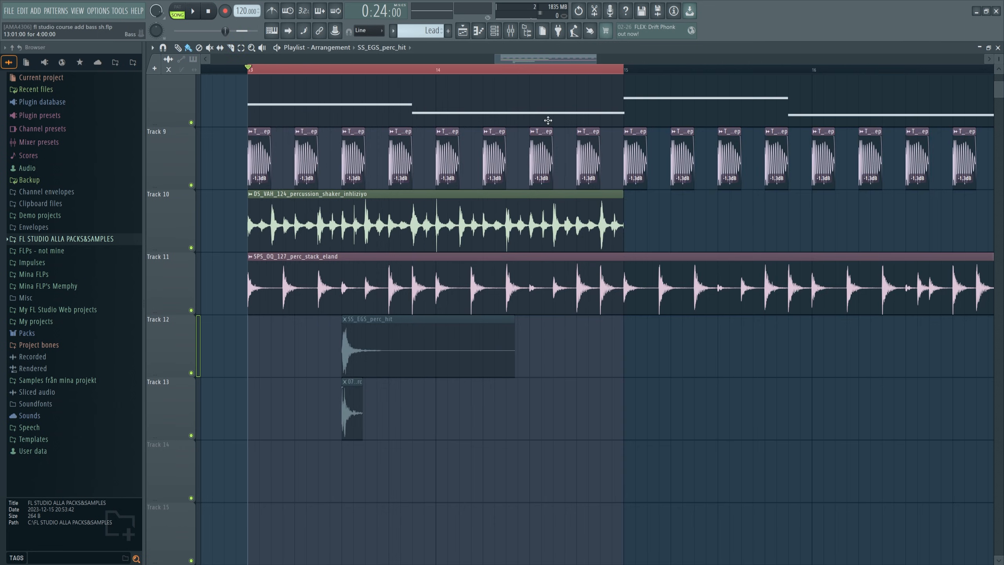
pyautogui.press('space')
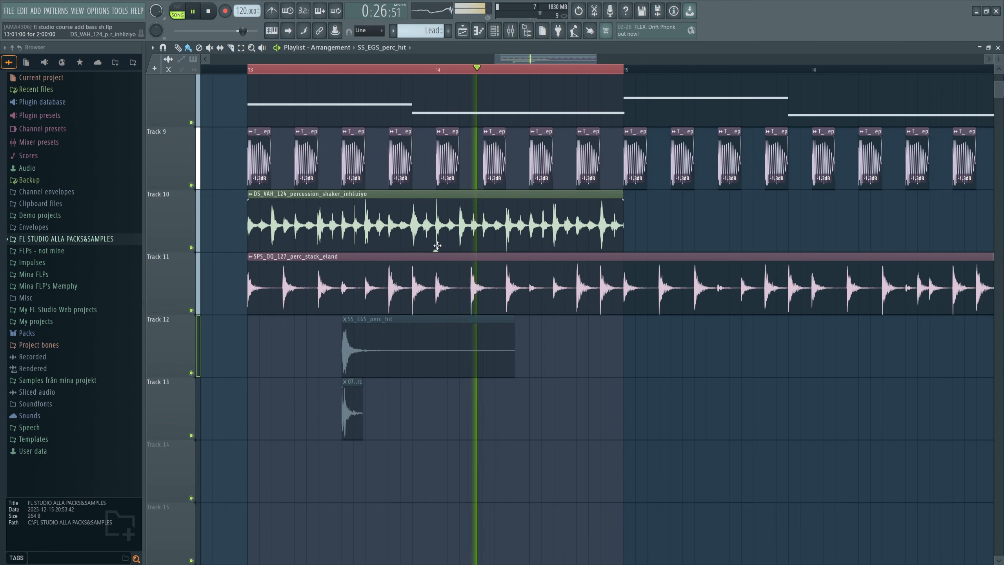
pyautogui.press('space')
# During playback, lower the Track 10 shaker's gain to about -6.1 dB and the Track 11 percussion loop's to about -5.9 dB.
pyautogui.moveTo(435, 250); pyautogui.dragTo(436, 251)
pyautogui.press('space')
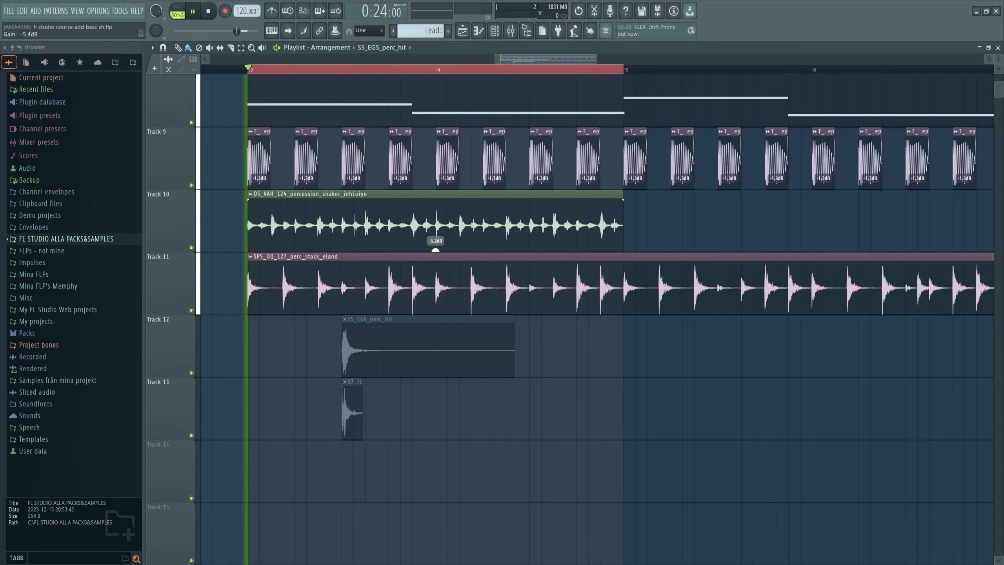
pyautogui.moveTo(619, 312); pyautogui.dragTo(620, 321)
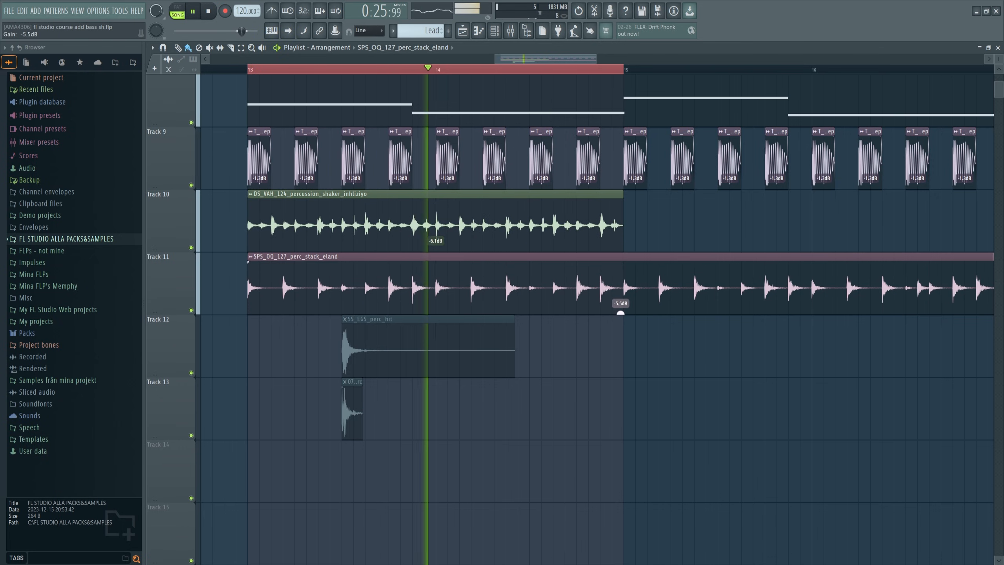
# Solo Track 10 and Track 11 in turn to listen to each loop alone, and re-enable all tracks.
pyautogui.keyDown('ctrl'); pyautogui.click(191, 248); pyautogui.keyUp('ctrl')
pyautogui.press('space')
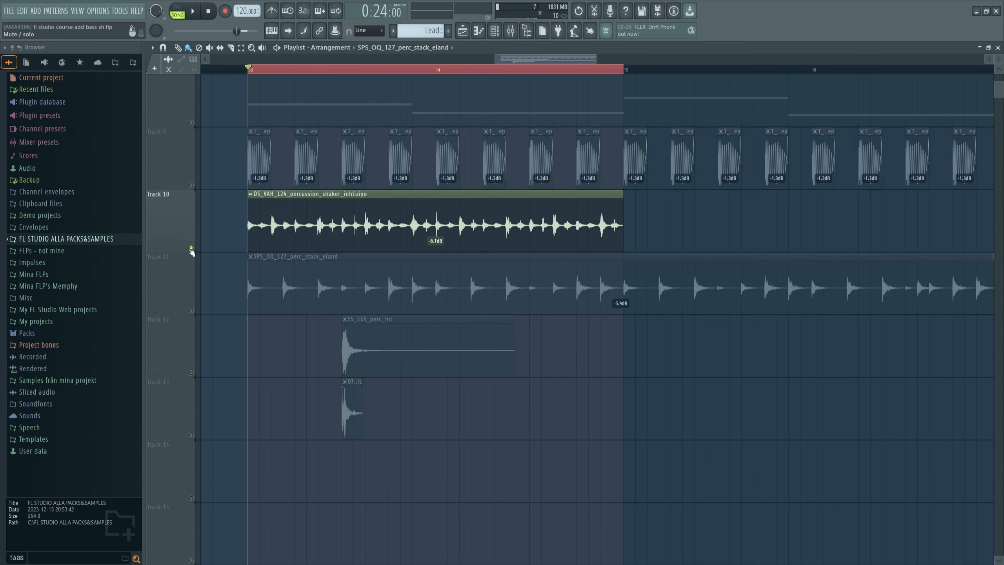
pyautogui.press('space')
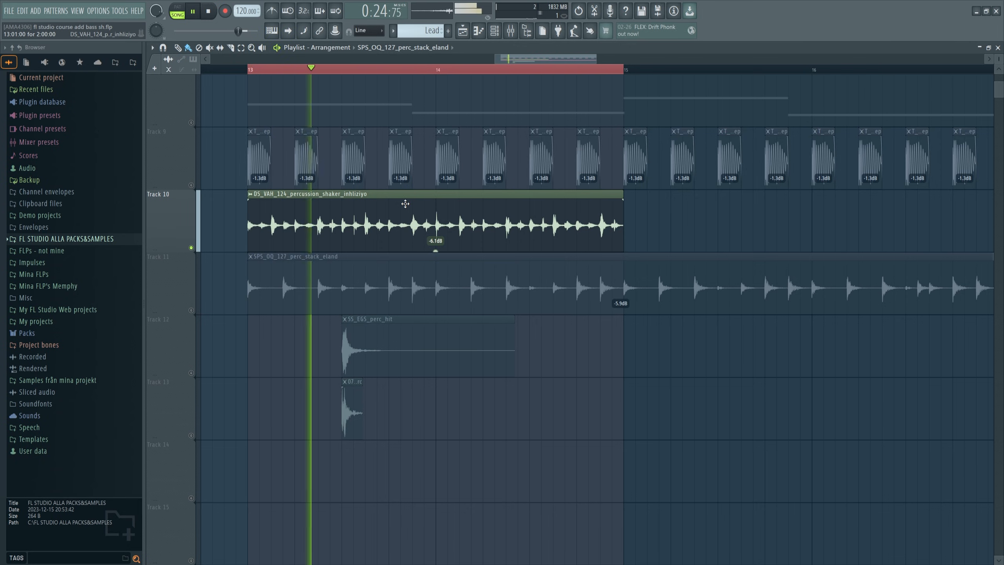
pyautogui.keyDown('ctrl'); pyautogui.click(191, 311); pyautogui.keyUp('ctrl')
pyautogui.press('space')
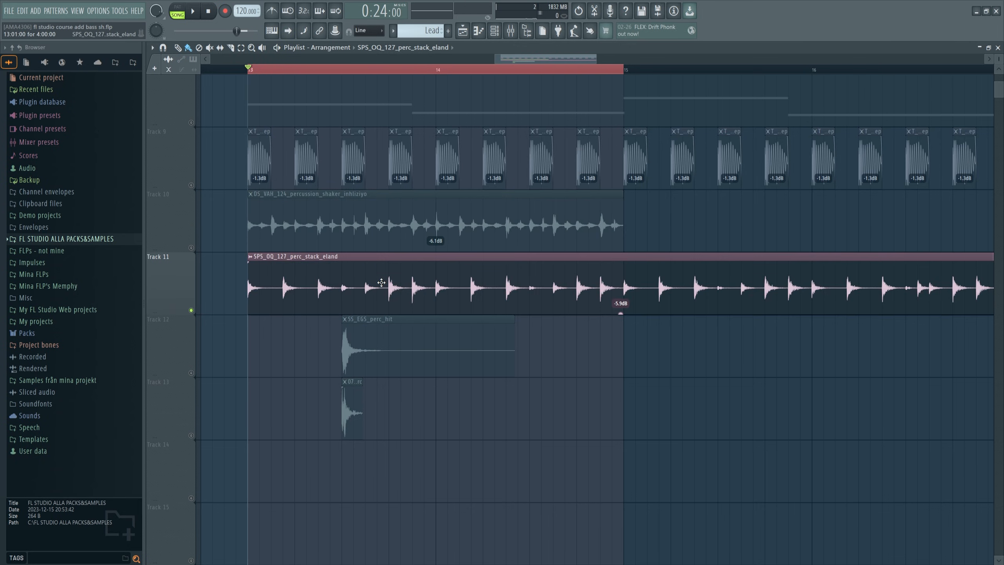
pyautogui.press('space')
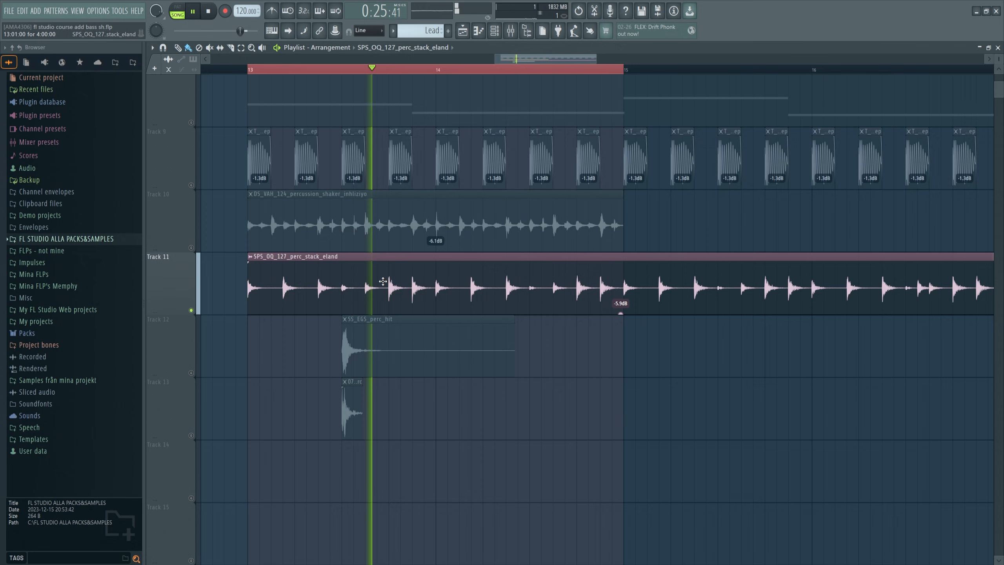
pyautogui.press('space')
pyautogui.keyDown('ctrl'); pyautogui.click(191, 373); pyautogui.keyUp('ctrl')
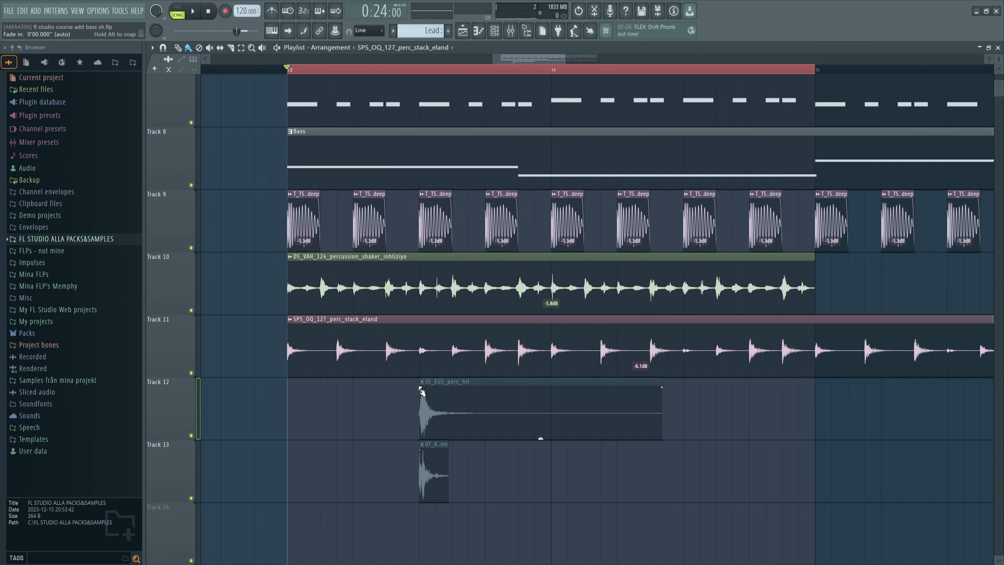
# Select the two muted percussion hits on Tracks 12 and 13 and move them down one track, leaving Track 12 empty.
pyautogui.moveTo(419, 395); pyautogui.dragTo(484, 477)
pyautogui.scroll(1, 371, 154)
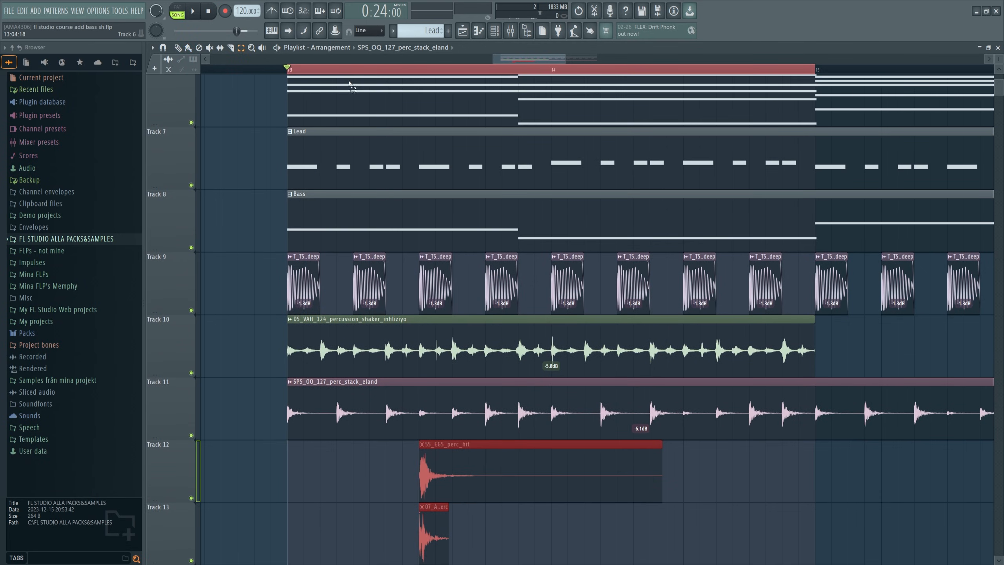
pyautogui.hscroll(-1, 341, 68)
pyautogui.moveTo(431, 341); pyautogui.dragTo(528, 434)
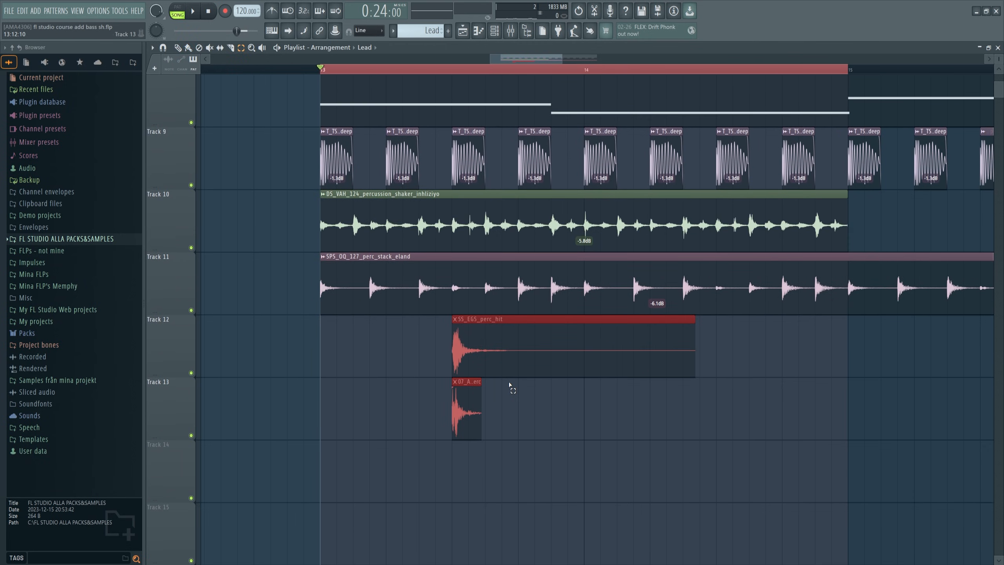
pyautogui.hotkey('shift', 'Down')
pyautogui.scroll(1, 394, 341)
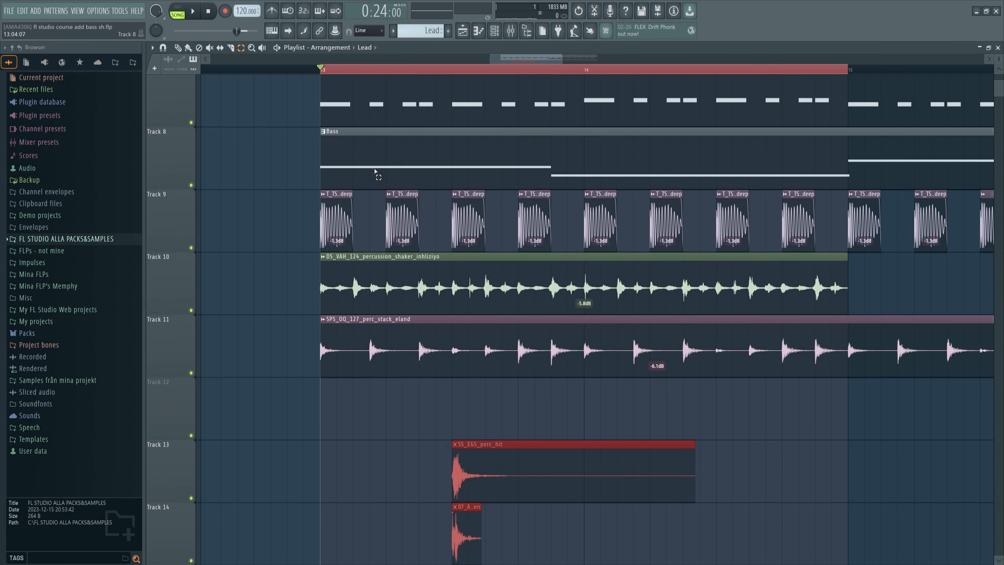
# Move the Lead clip from Track 7 down to the empty Track 12, directly above the percussion hits.
pyautogui.scroll(2, 430, 182)
pyautogui.hotkey('shift', 'Down')
pyautogui.hotkey('shift', 'Down')
pyautogui.hotkey('shift', 'Down')
pyautogui.hotkey('shift', 'Down')
pyautogui.hotkey('shift', 'Down')
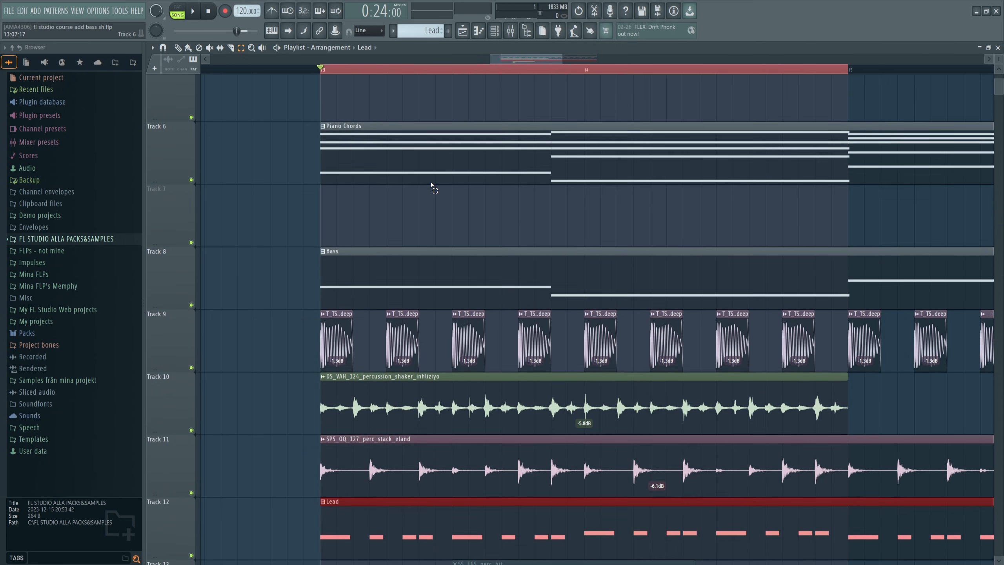
pyautogui.scroll(-4, 431, 186)
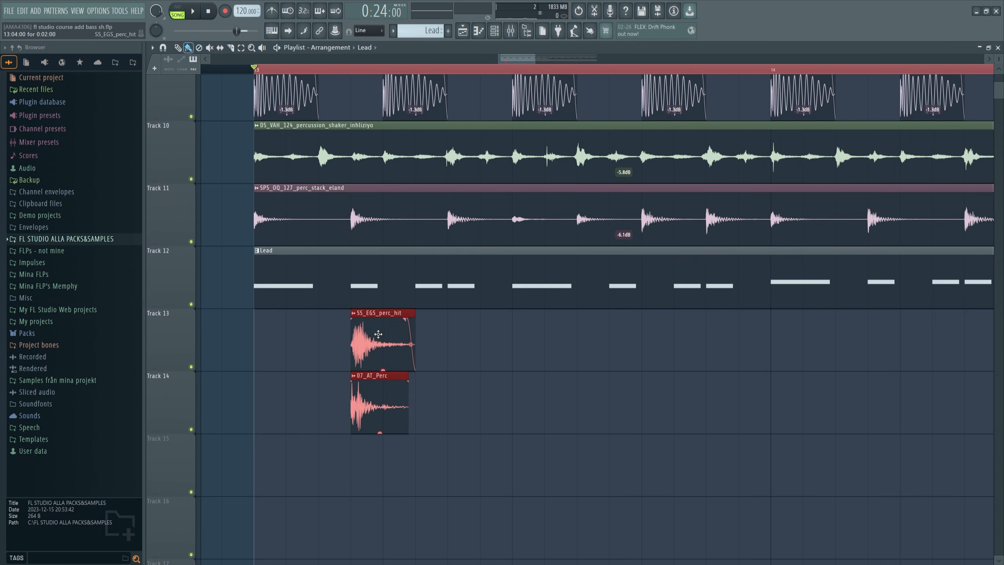
# Copy the paired percussion hits on Tracks 13 and 14 into four pairs across bar 13, following the Lead's rhythm, and play them back.
pyautogui.moveTo(389, 338); pyautogui.dragTo(486, 337)
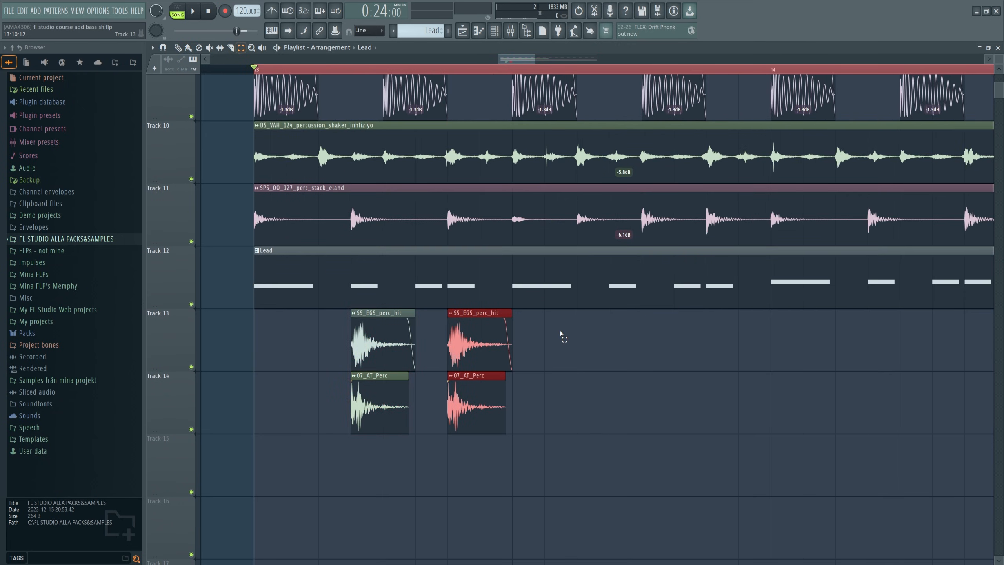
pyautogui.moveTo(556, 335); pyautogui.dragTo(372, 389)
pyautogui.moveTo(388, 328); pyautogui.dragTo(650, 336)
pyautogui.press('space')
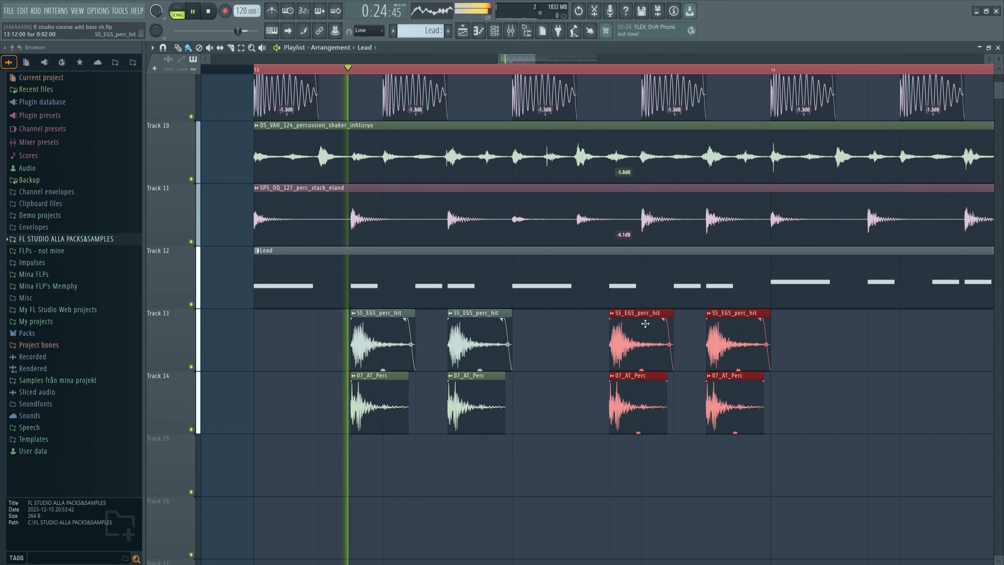
pyautogui.scroll(-3, 645, 323)
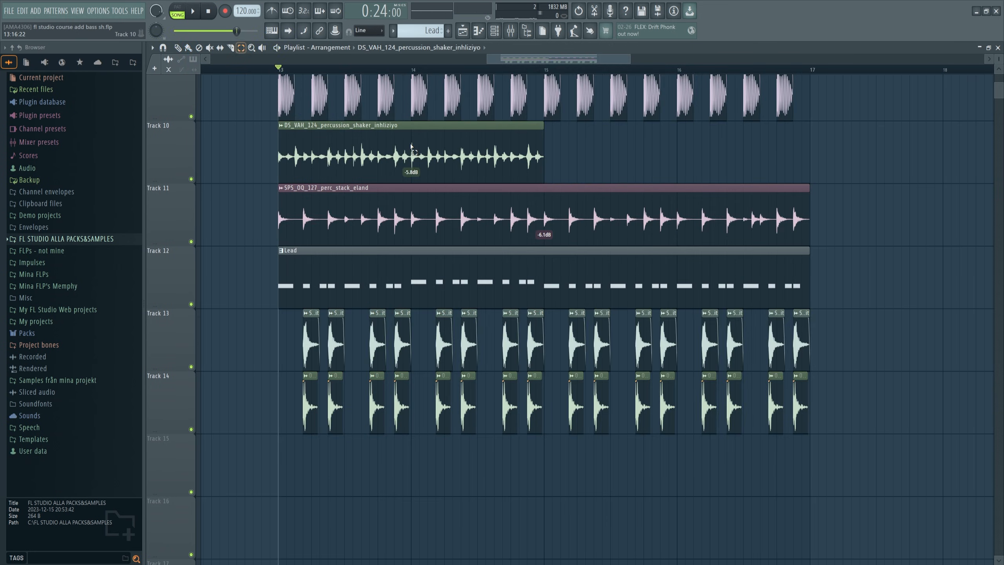
# Duplicate the Track 10 shaker loop so it also covers bars 15 and 16.
pyautogui.click(411, 149)
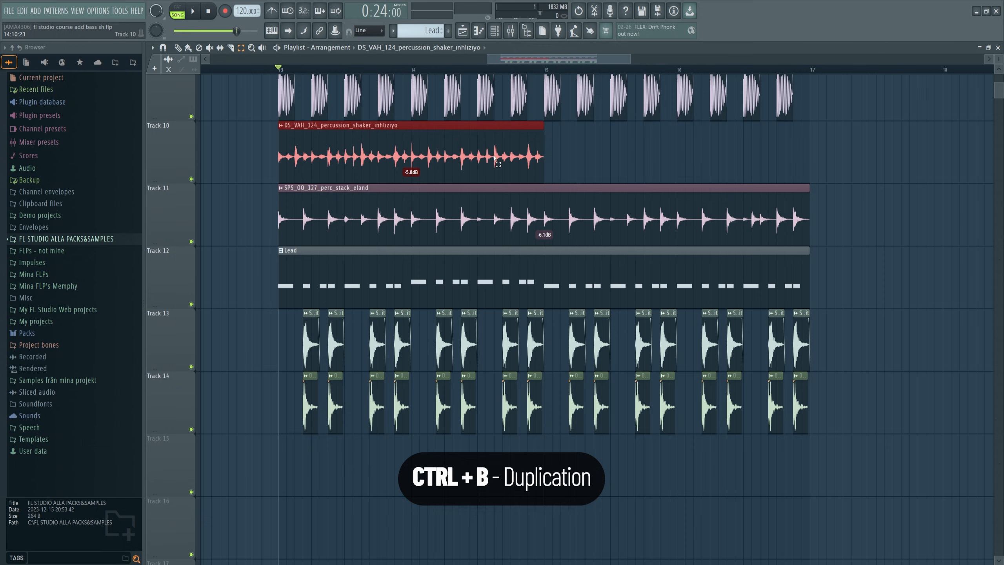
pyautogui.hotkey('ctrl', 'b')
pyautogui.scroll(2, 580, 180)
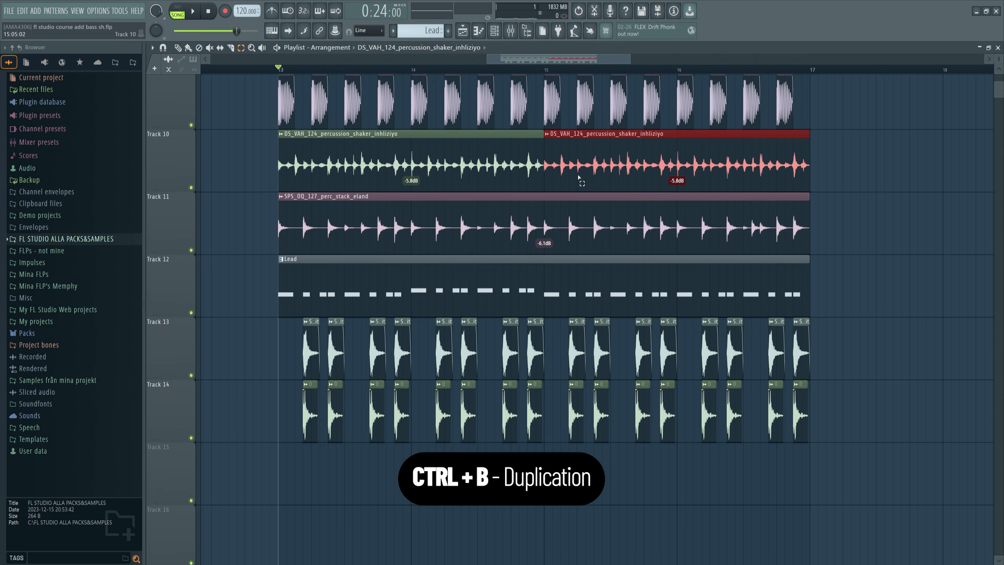
pyautogui.scroll(-2, 551, 116)
pyautogui.scroll(-1, 537, 144)
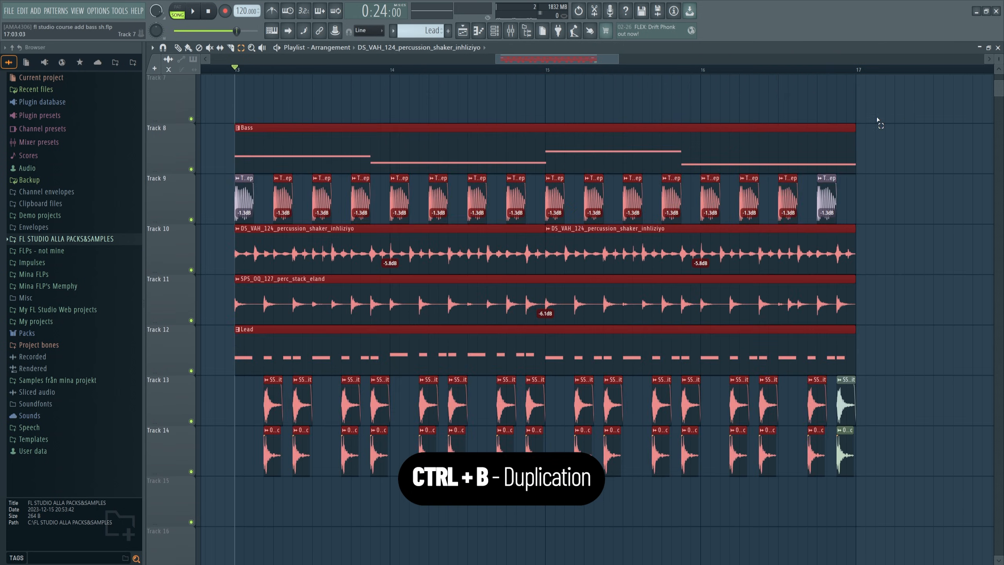
# Select every clip on Tracks 8 to 14 and duplicate the whole section three times in a row.
pyautogui.moveTo(858, 78); pyautogui.dragTo(246, 479)
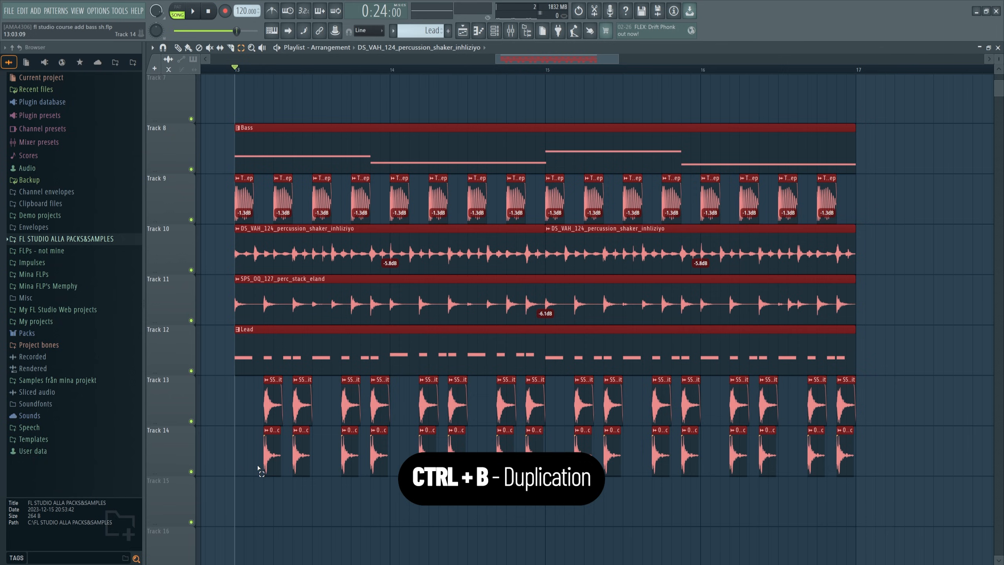
pyautogui.hotkey('ctrl', 'b')
pyautogui.hotkey('ctrl', 'b')
pyautogui.hotkey('ctrl', 'b')
pyautogui.scroll(-1, 640, 59)
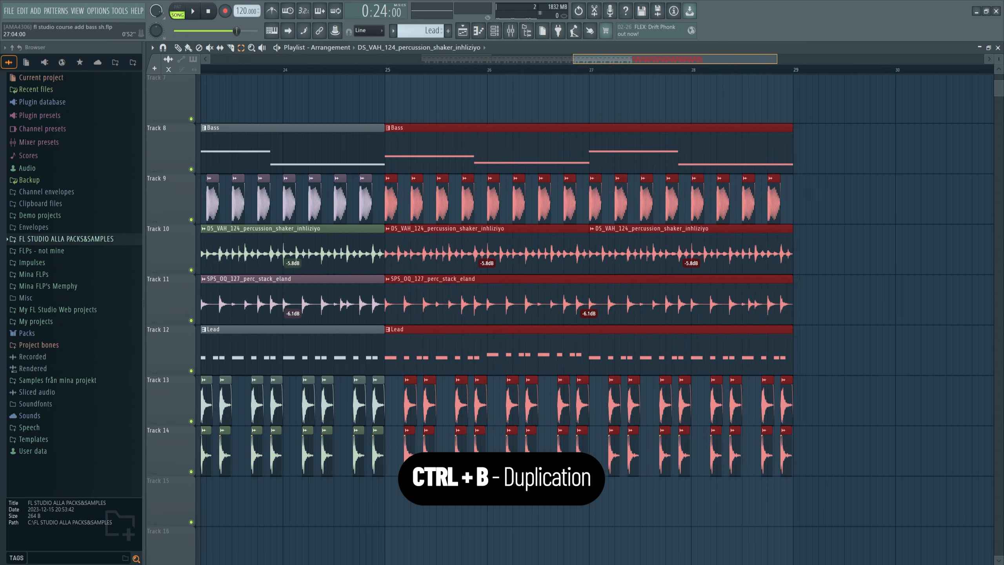
# Move the Lead clip back up to Track 7 and the percussion hits up to Tracks 12 and 13.
pyautogui.scroll(-3, 641, 58)
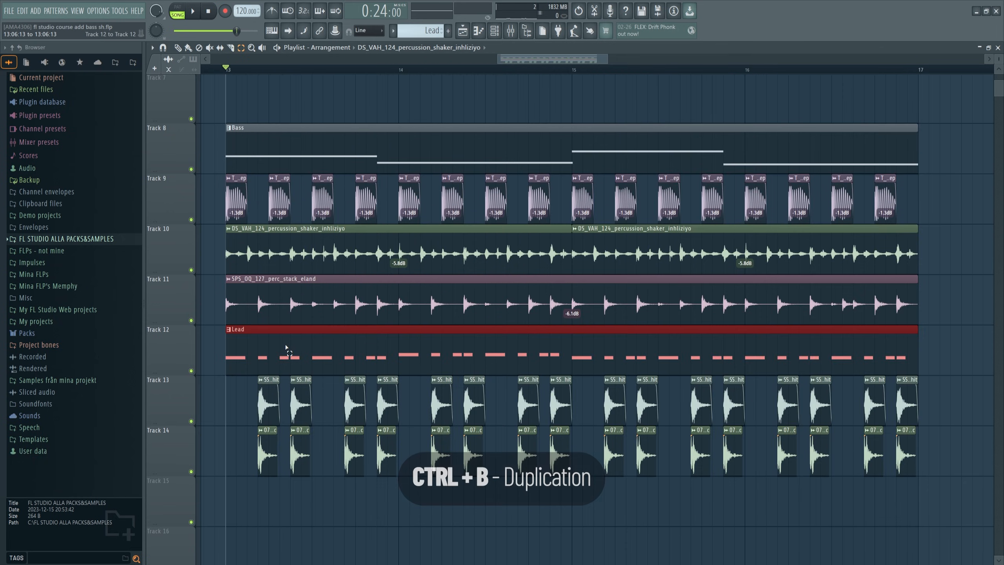
pyautogui.moveTo(286, 343); pyautogui.dragTo(286, 101)
pyautogui.scroll(-1, 290, 304)
pyautogui.moveTo(230, 282); pyautogui.dragTo(936, 485)
pyautogui.scroll(1, 299, 354)
# Select all percussion hits on Tracks 12 and 13, lower their gain to -5.4 dB, and play the section.
pyautogui.moveTo(252, 334); pyautogui.dragTo(941, 434)
pyautogui.moveTo(300, 431); pyautogui.dragTo(300, 439)
pyautogui.press('space')
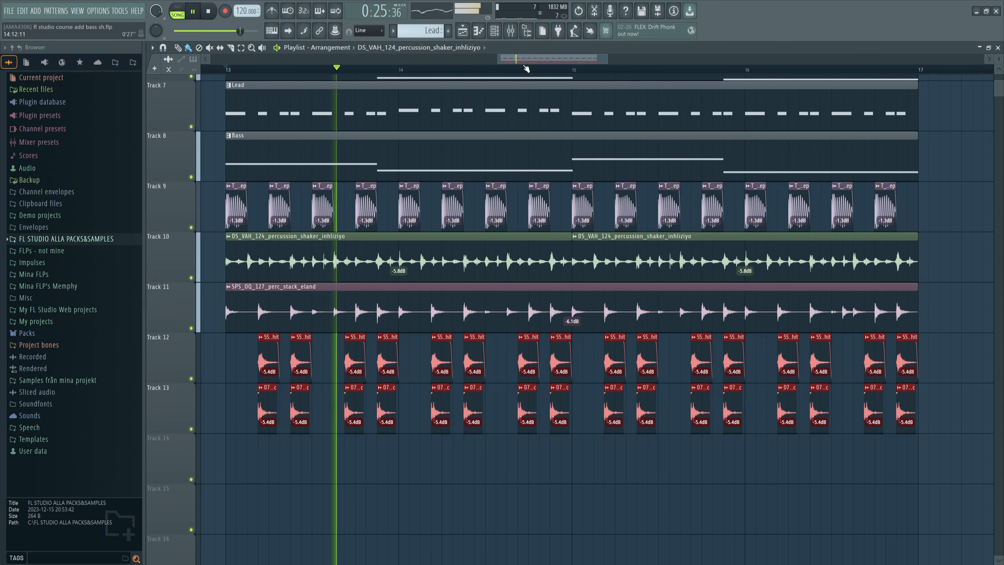
pyautogui.press('space')
# Solo Track 12, open the channel settings of its SS_EGS_perc_hit sample, and play the hits on their own.
pyautogui.moveTo(606, 58); pyautogui.dragTo(525, 59)
pyautogui.keyDown('ctrl'); pyautogui.click(653, 352); pyautogui.keyUp('ctrl')
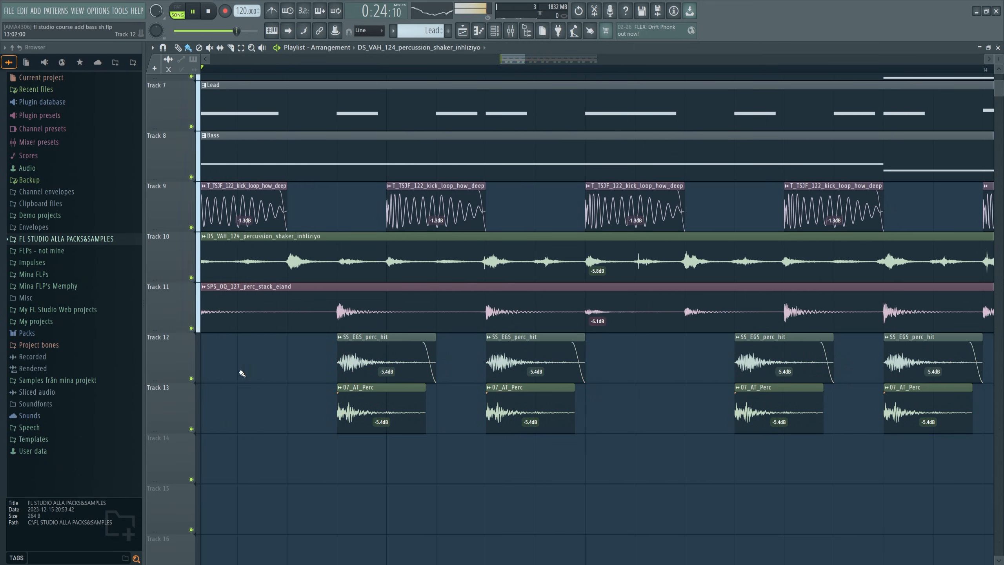
pyautogui.press('space')
pyautogui.rightClick(191, 379)
pyautogui.press('space')
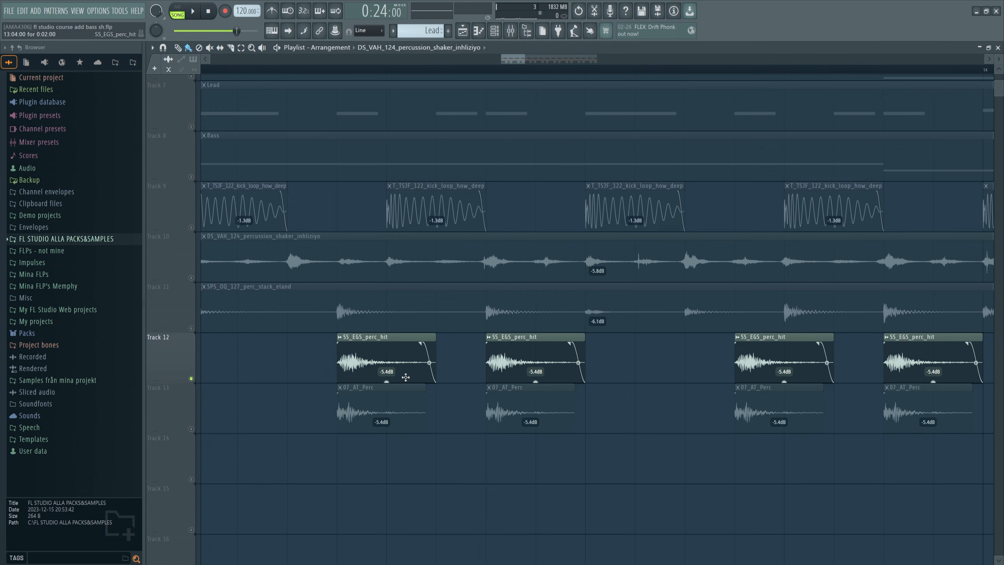
pyautogui.doubleClick(382, 358)
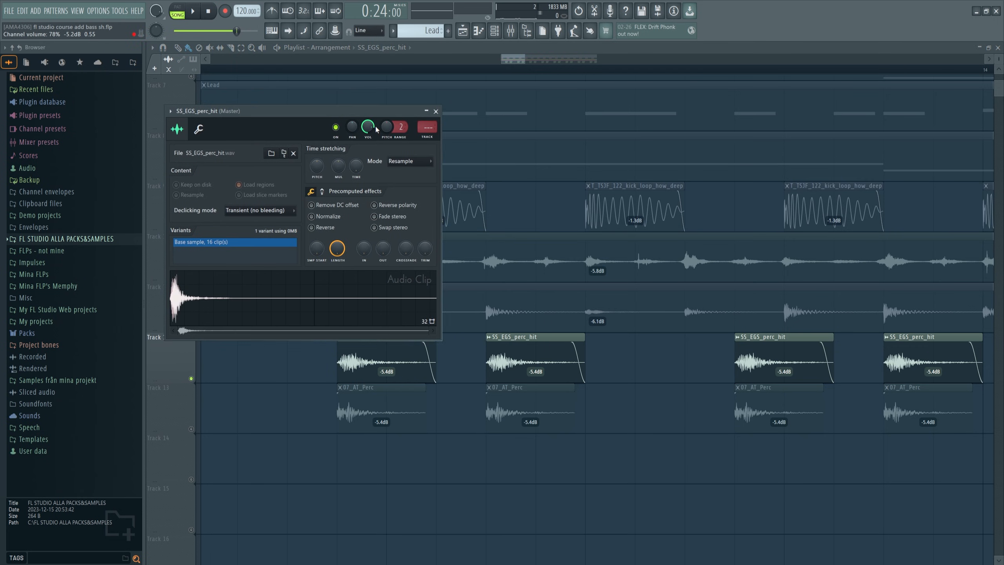
pyautogui.press('space')
pyautogui.scroll(-4, 235, 329)
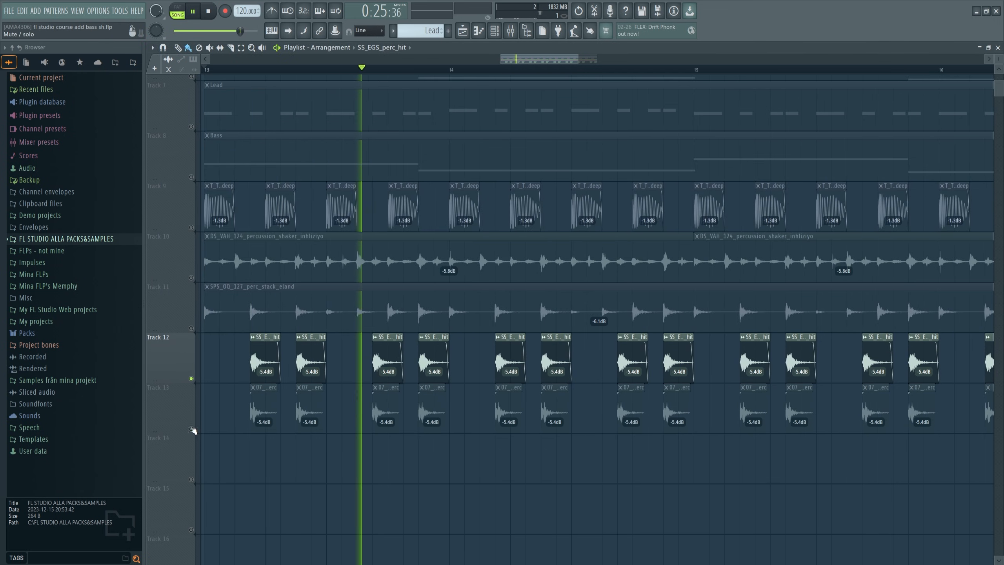
# Solo Track 13 briefly during playback, re-enable all tracks, and listen to the full four bars.
pyautogui.rightClick(192, 428)
pyautogui.rightClick(192, 429)
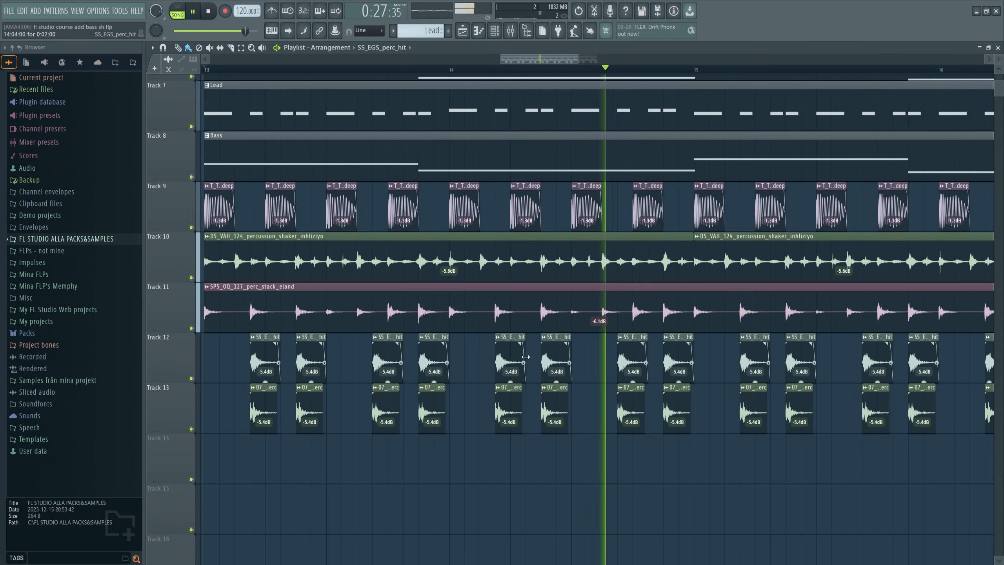
pyautogui.scroll(-3, 608, 329)
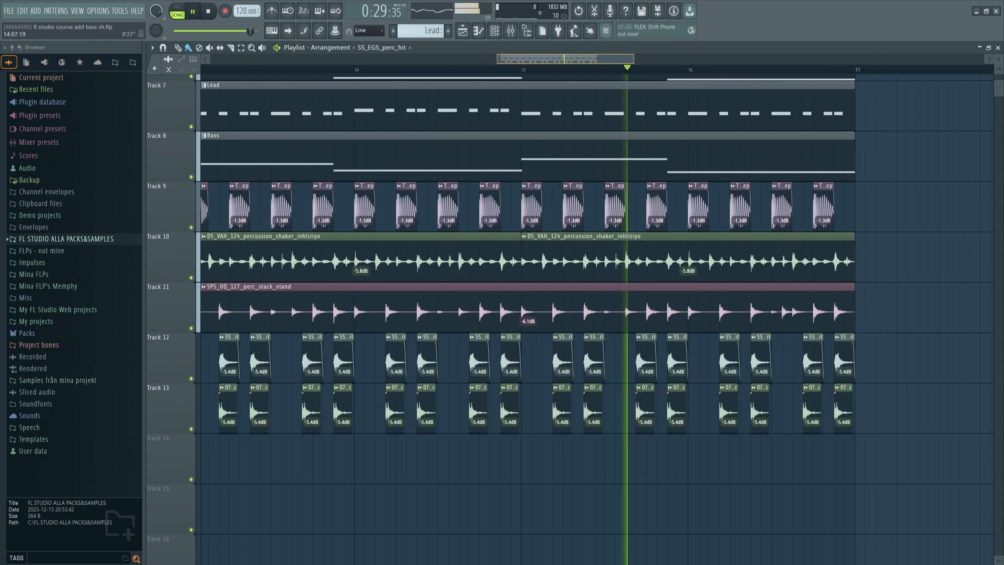
# Lower the channel volume of SS_EGS_perc_hit during playback, select all hits on Tracks 12 and 13, and undo the accidentally painted clip.
pyautogui.moveTo(608, 341); pyautogui.dragTo(608, 342)
pyautogui.doubleClick(607, 339)
pyautogui.press('space')
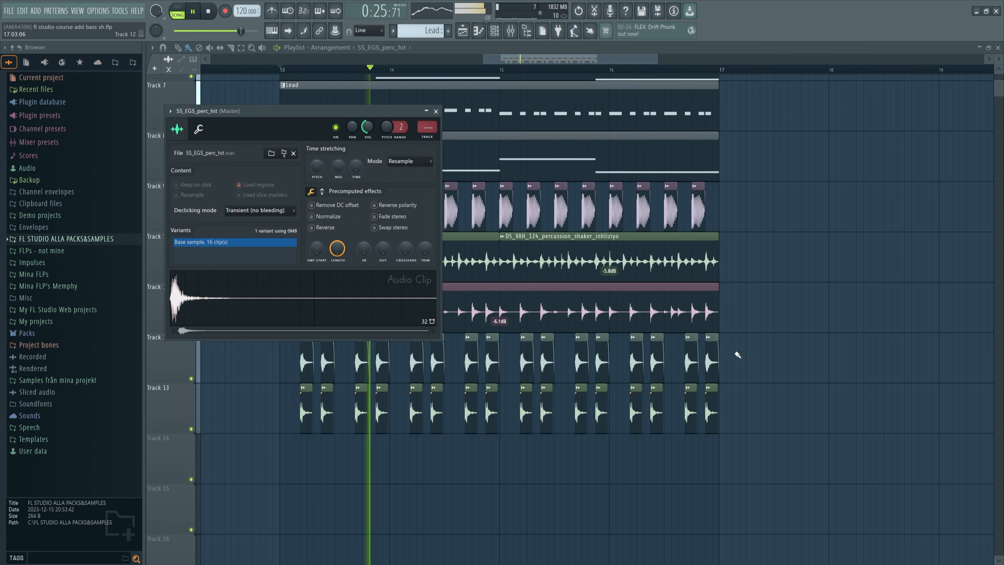
pyautogui.moveTo(738, 355); pyautogui.dragTo(384, 406)
pyautogui.hotkey('ctrl', 'z')
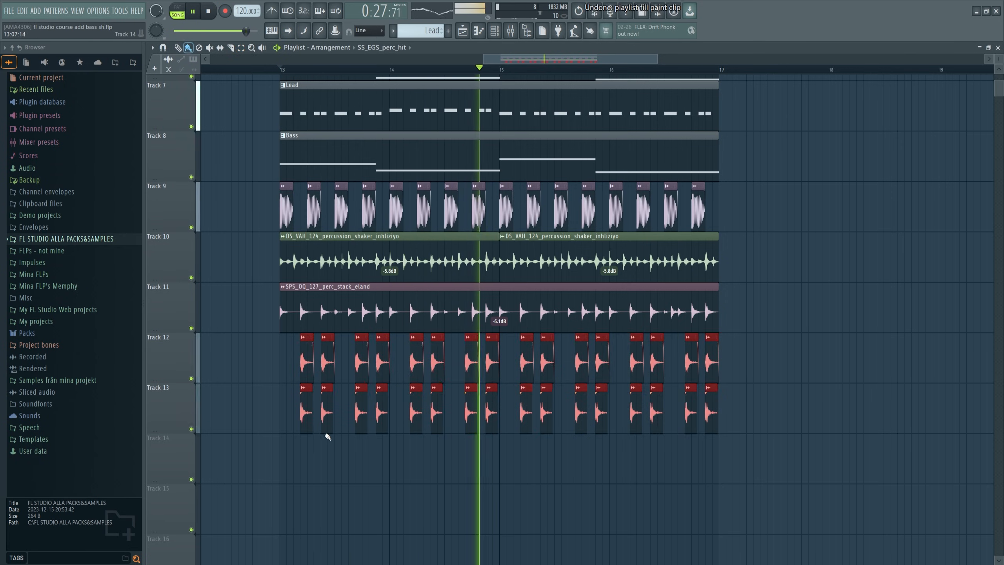
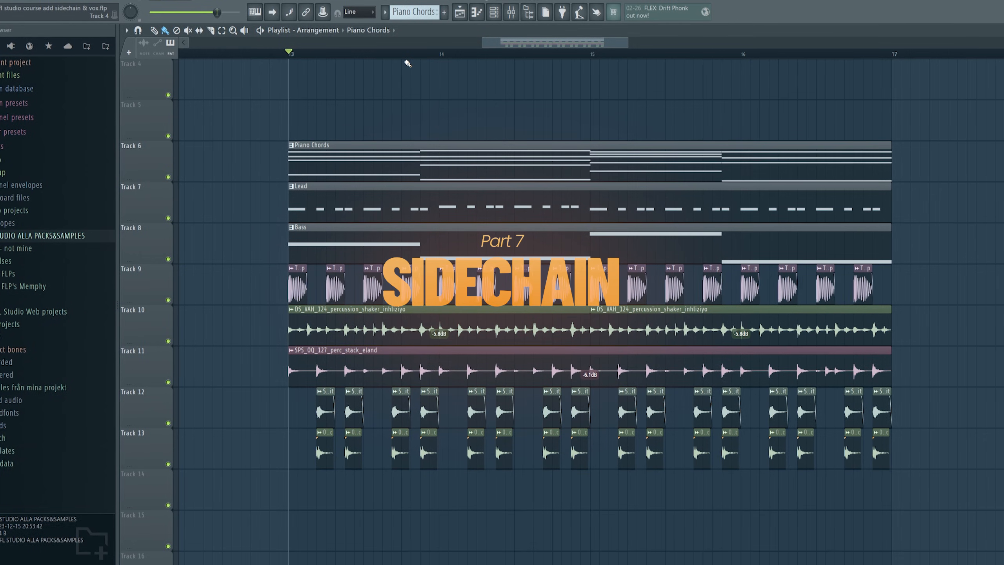
# Assign all nine channels in the Channel rack to their own mixer tracks 1 to 9, and view them in the mixer.
pyautogui.click(496, 9)
pyautogui.click(494, 11)
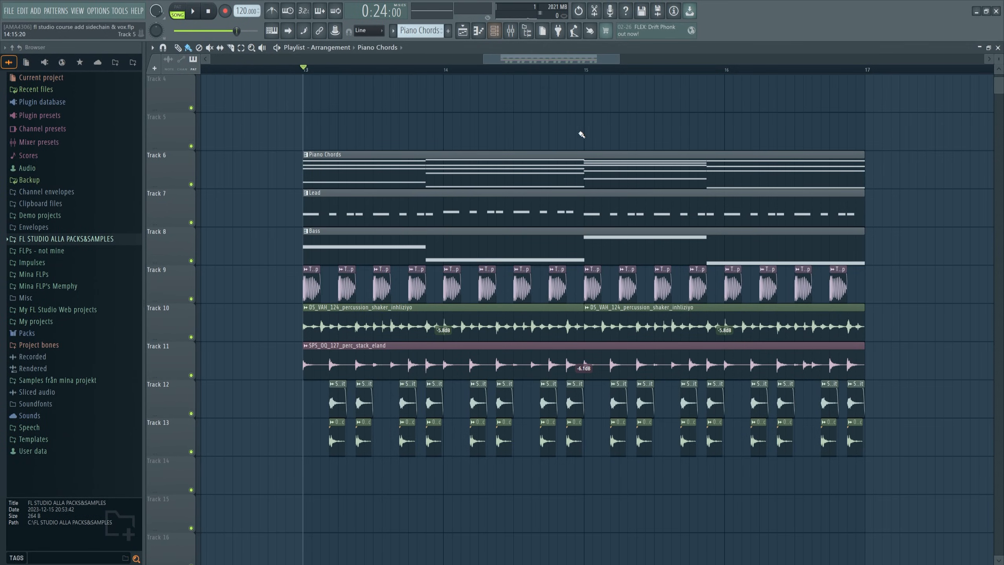
pyautogui.click(494, 32)
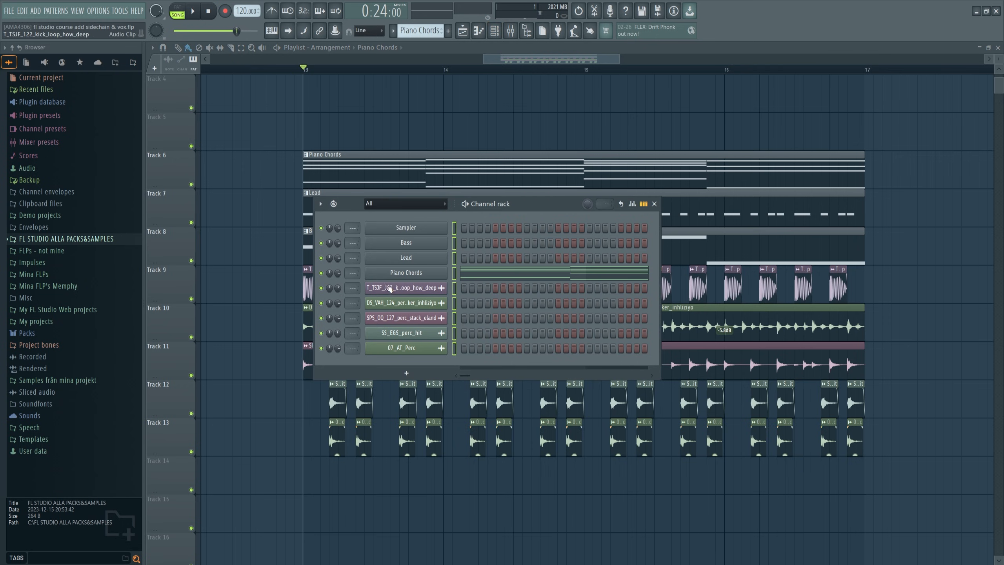
pyautogui.hotkey('ctrl', 'l')
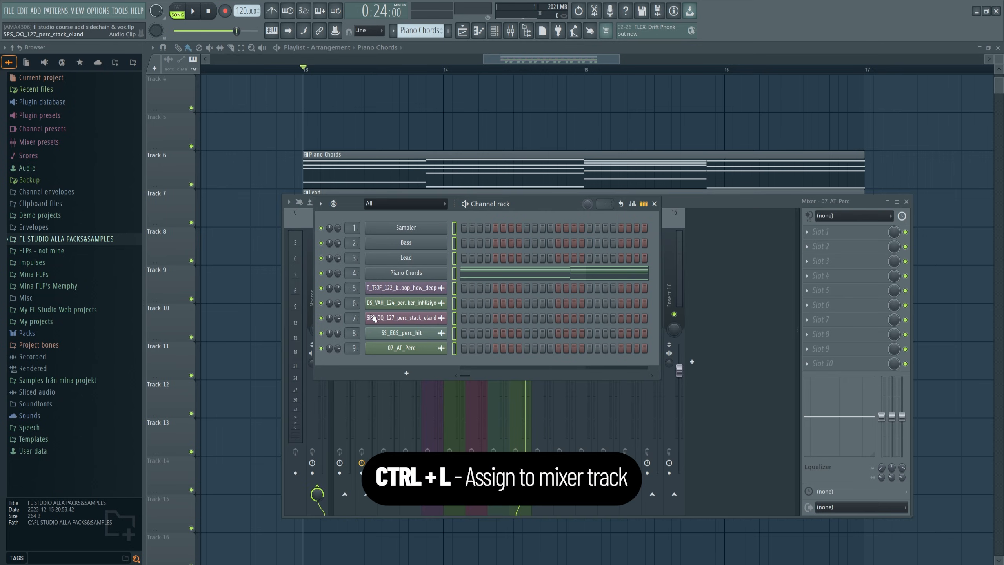
pyautogui.click(654, 203)
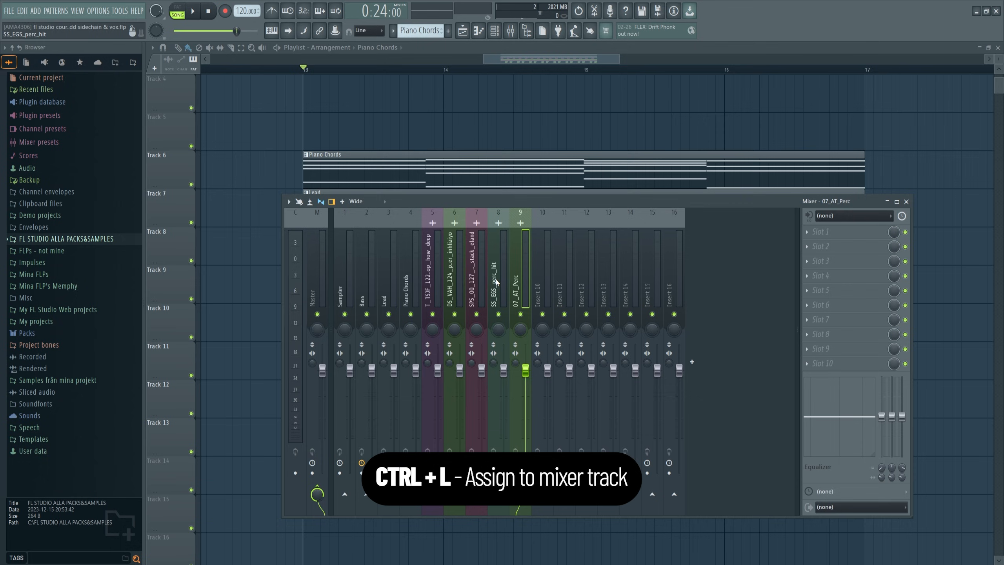
# Solo the Bass track in the mixer and play the section to hear it alone.
pyautogui.press('F6')
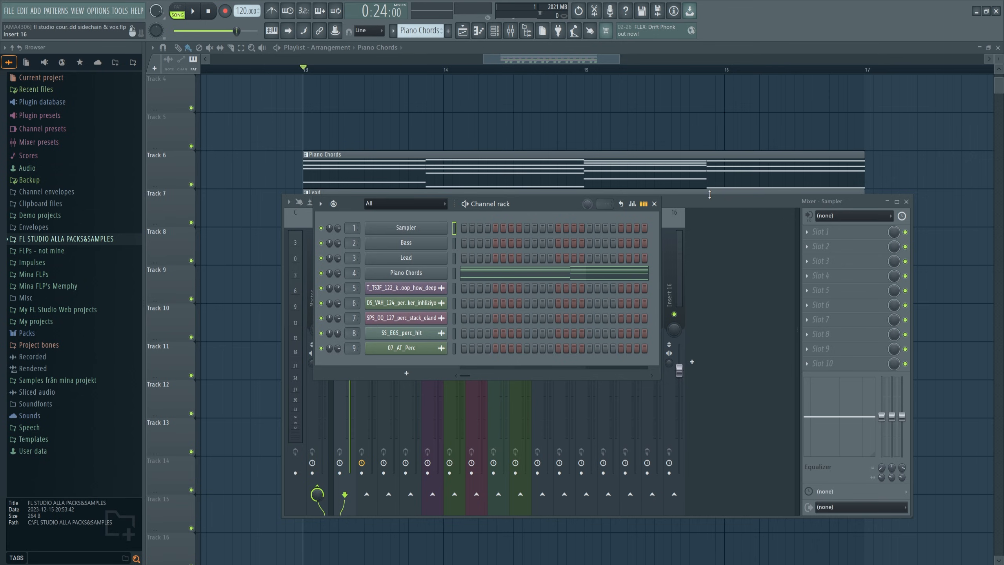
pyautogui.click(499, 399)
pyautogui.rightClick(366, 315)
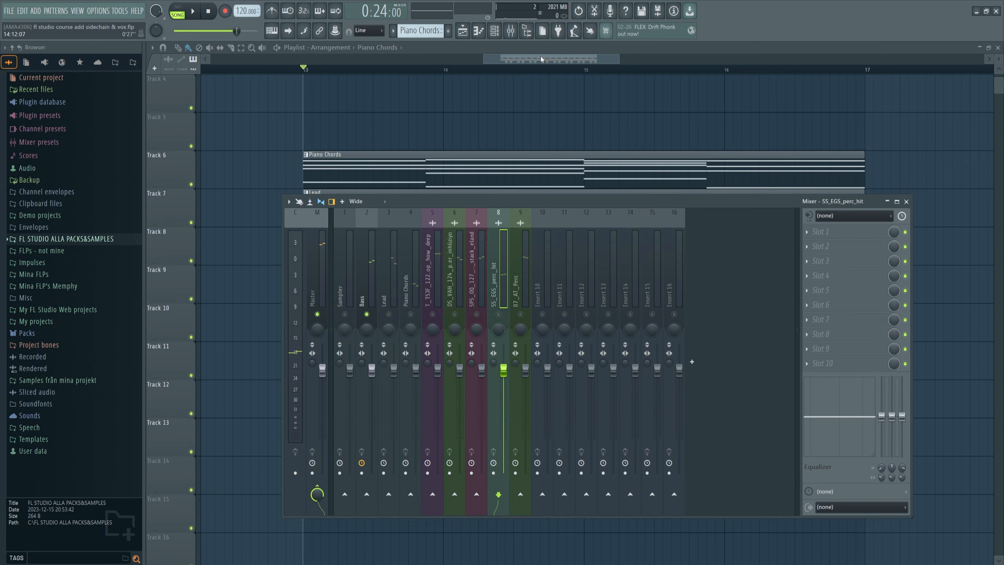
pyautogui.press('space')
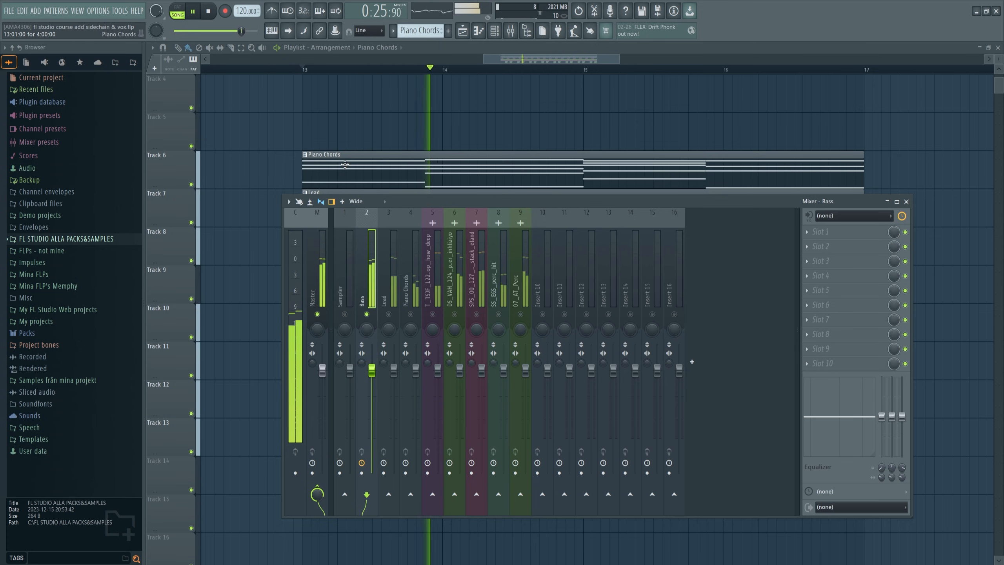
pyautogui.press('space')
# Set the playlist's loop selection from bar 13 to bar 17, start playback, and return to the mixer.
pyautogui.moveTo(303, 68); pyautogui.dragTo(866, 71)
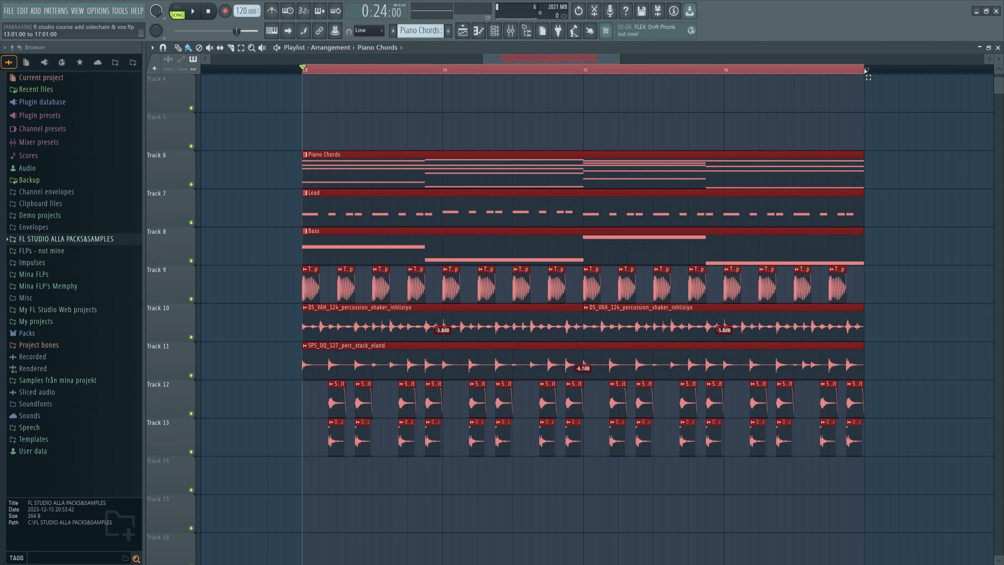
pyautogui.click(494, 32)
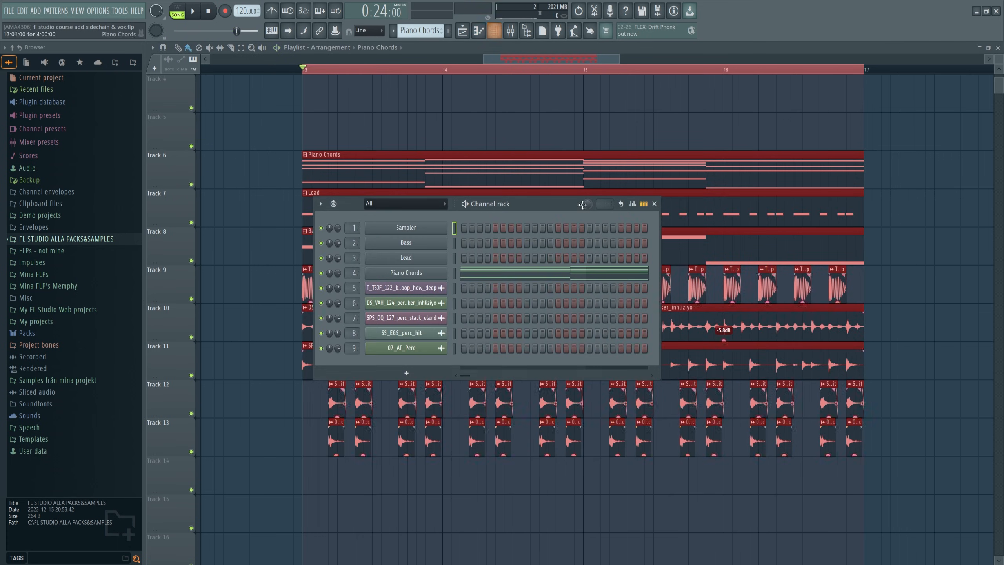
pyautogui.press('space')
pyautogui.press('F9')
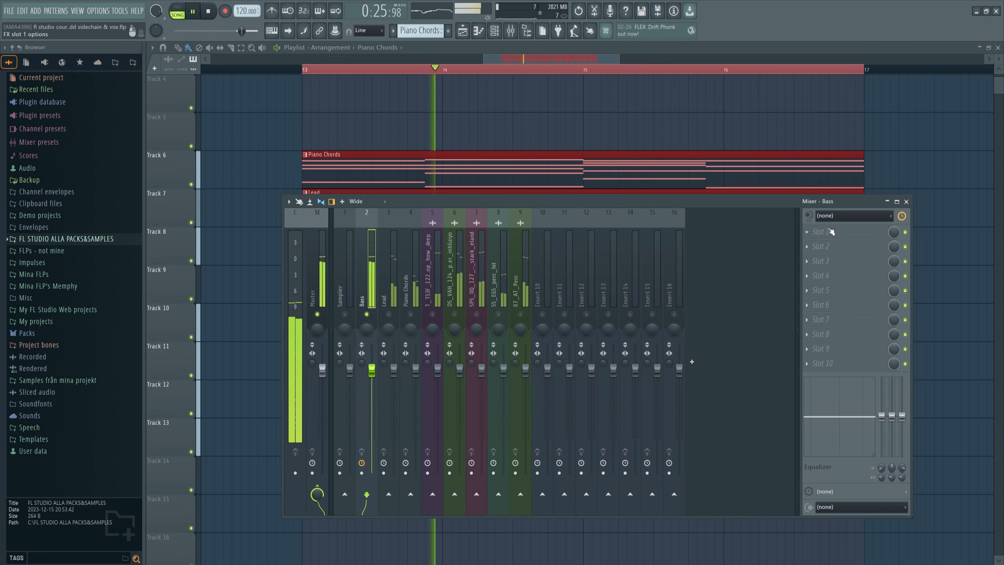
# Load Flux Mini 2 into Slot 1 of the Bass mixer track and place its window over the mixer.
pyautogui.click(850, 232)
pyautogui.moveTo(956, 319)
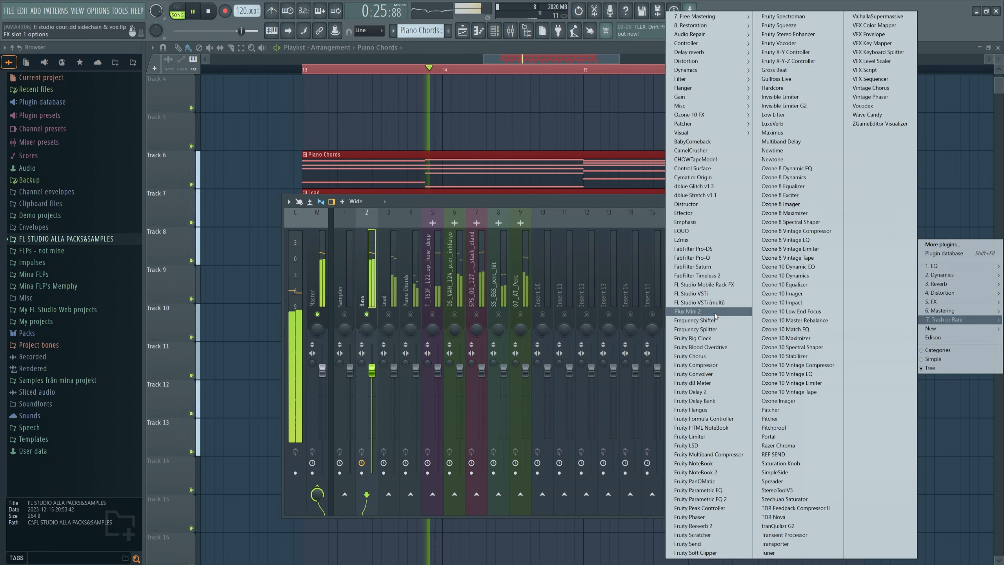
pyautogui.click(714, 312)
pyautogui.moveTo(304, 176); pyautogui.dragTo(393, 179)
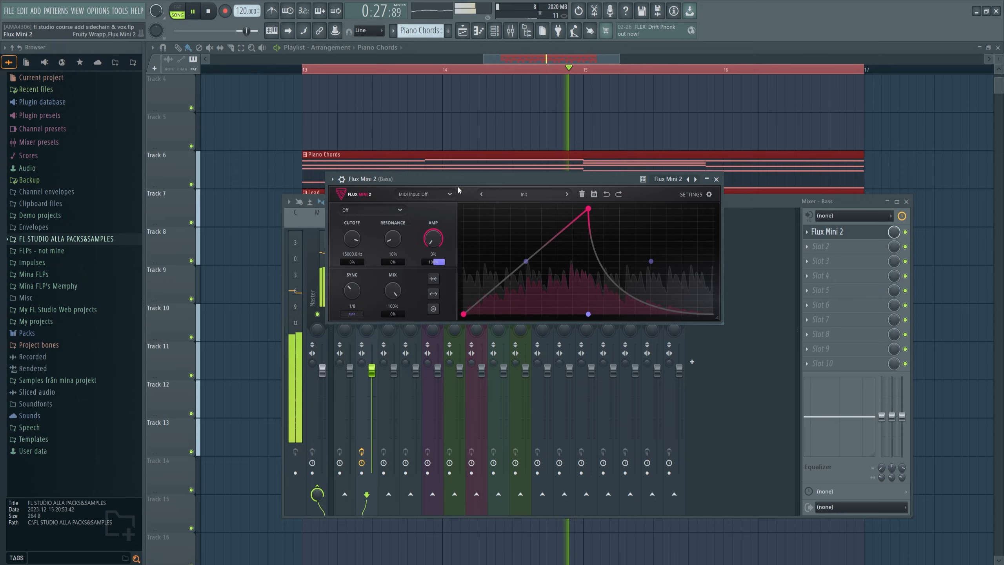
# Shape the Bass Flux Mini 2 envelope with a slow curved rise and a high hold that drops at the end, with Sync set to 1/4.
pyautogui.moveTo(526, 262); pyautogui.dragTo(566, 313)
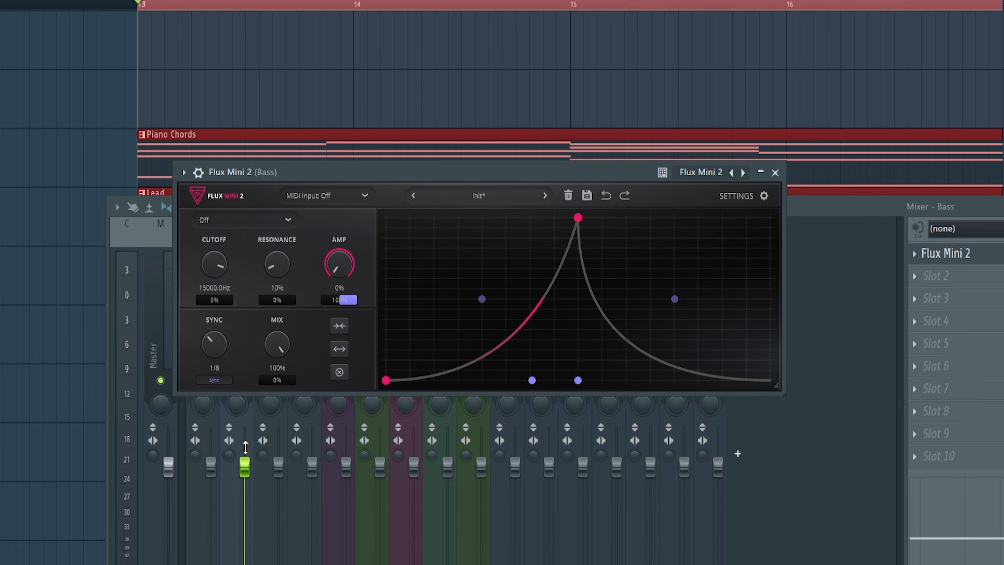
pyautogui.moveTo(524, 173); pyautogui.dragTo(512, 161)
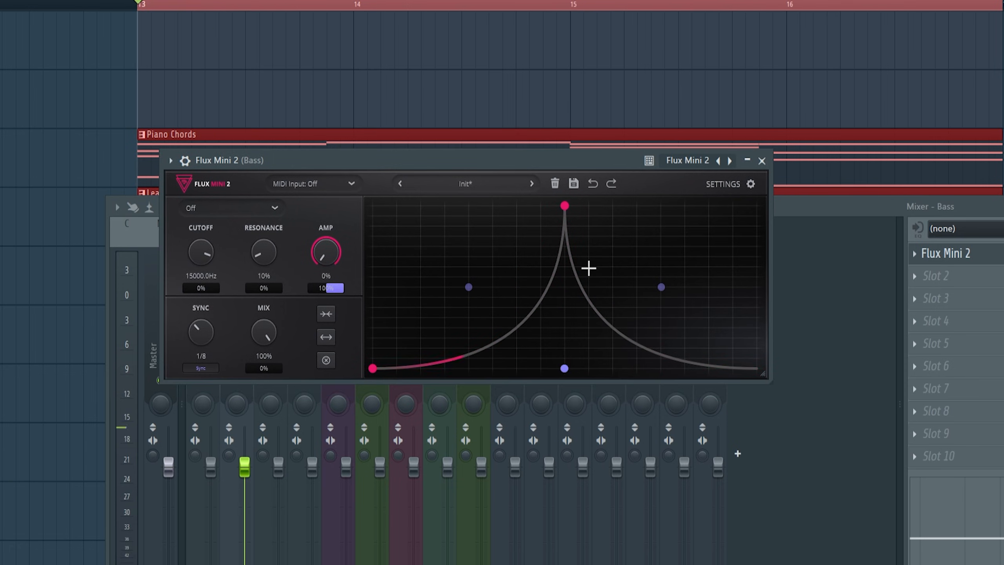
pyautogui.scroll(3, 234, 75)
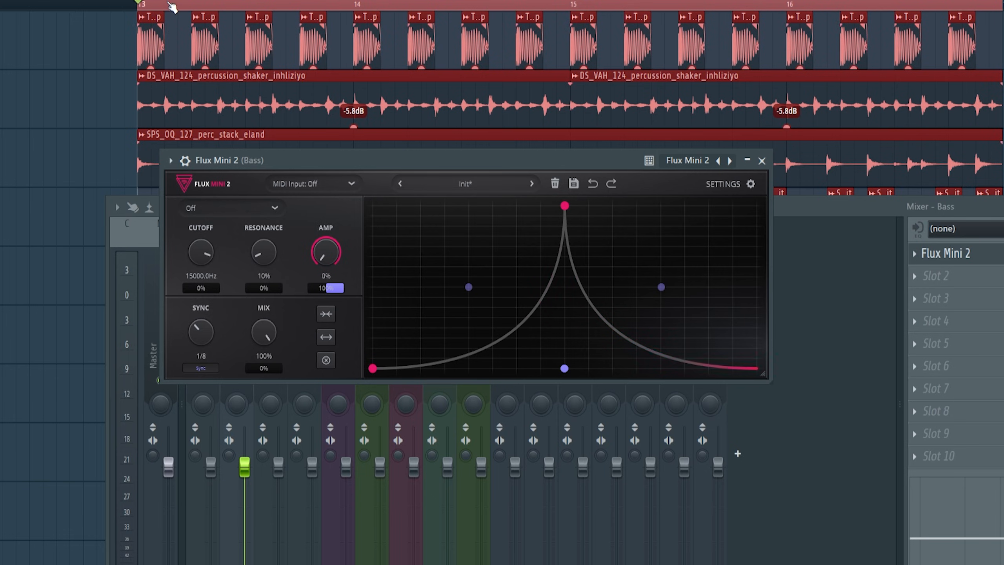
pyautogui.moveTo(208, 325); pyautogui.dragTo(205, 309)
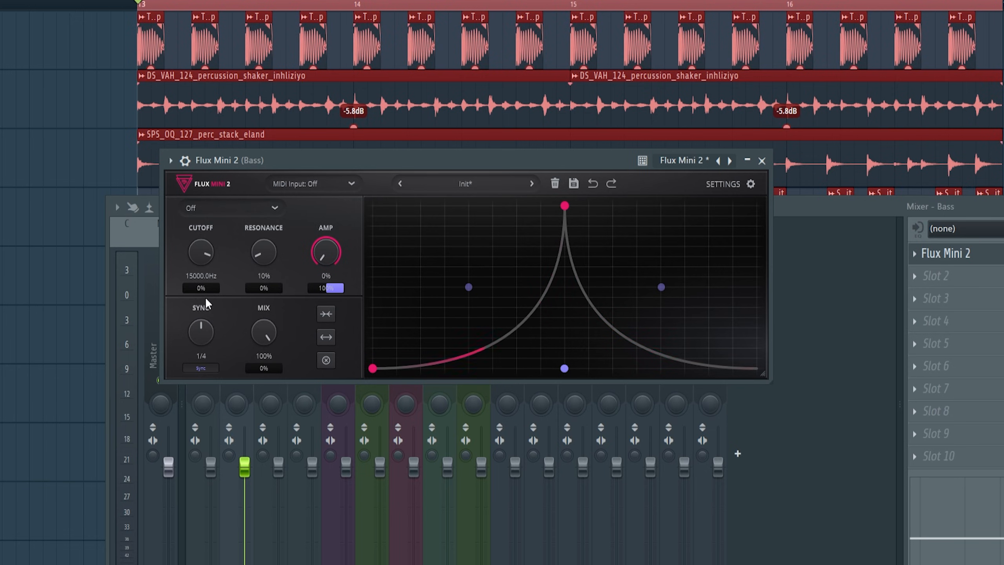
pyautogui.moveTo(664, 272); pyautogui.dragTo(750, 183)
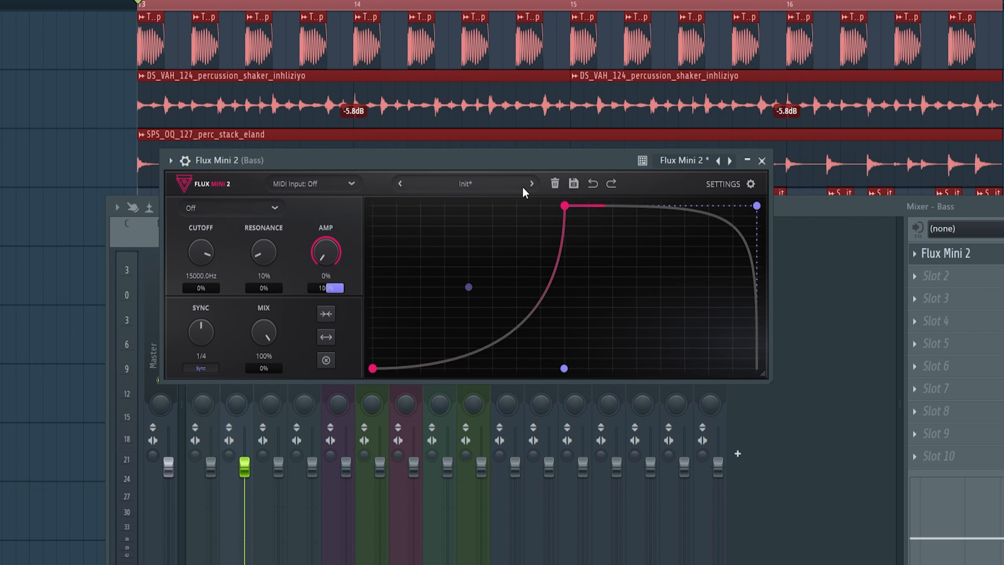
# Play the looped section to hear the Bass sidechain, and show the wrapper settings of its Flux Mini 2.
pyautogui.press('space')
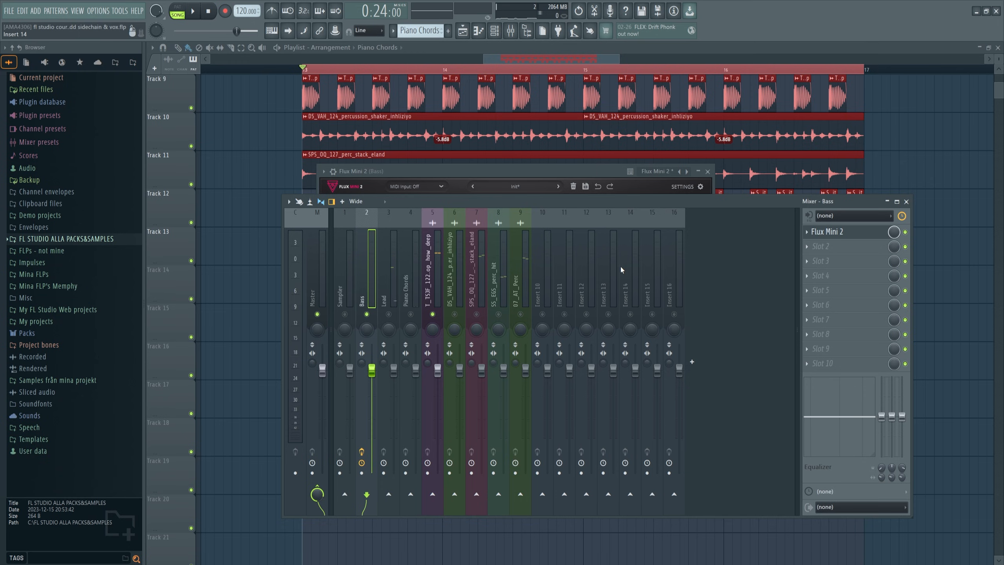
pyautogui.press('space')
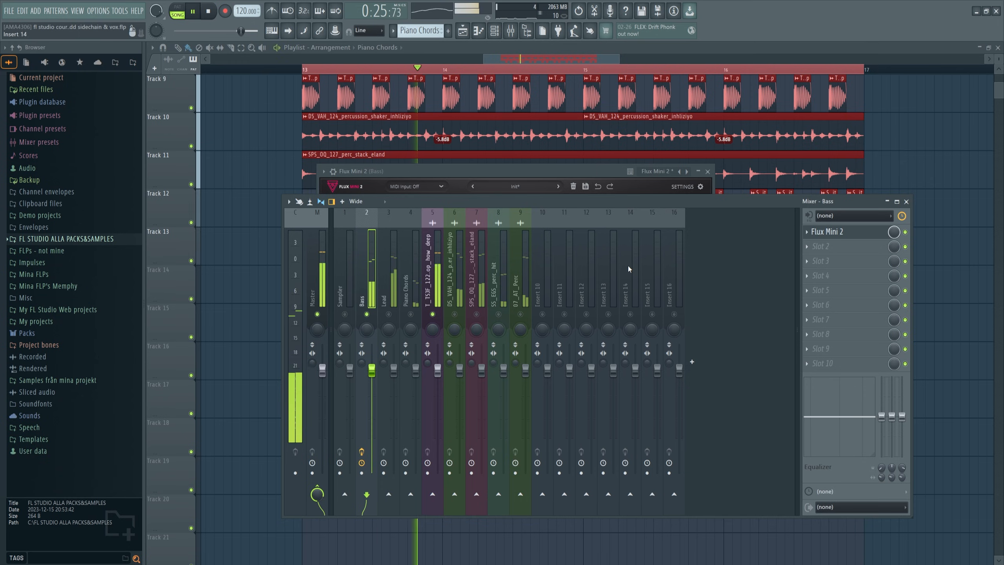
pyautogui.click(504, 171)
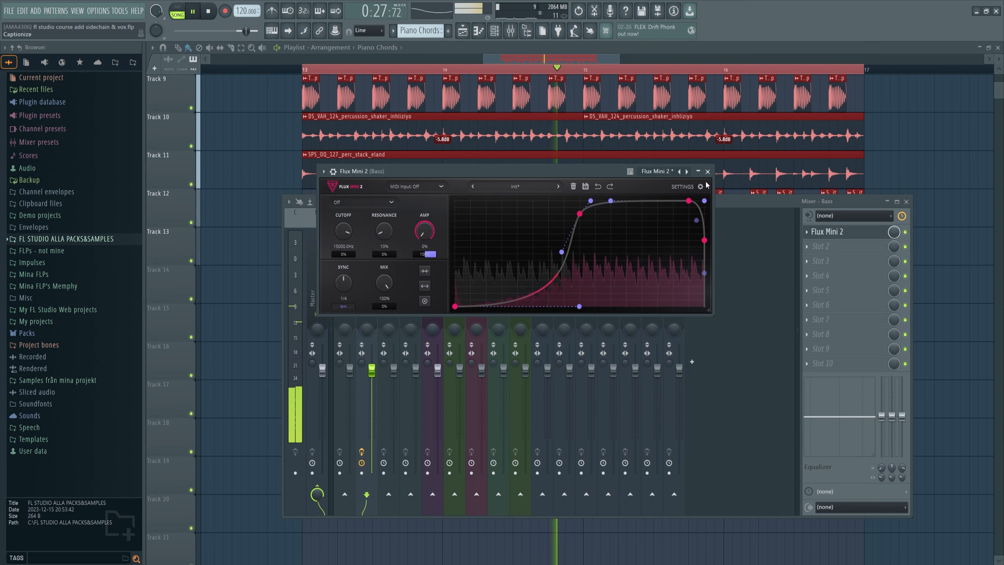
pyautogui.click(333, 171)
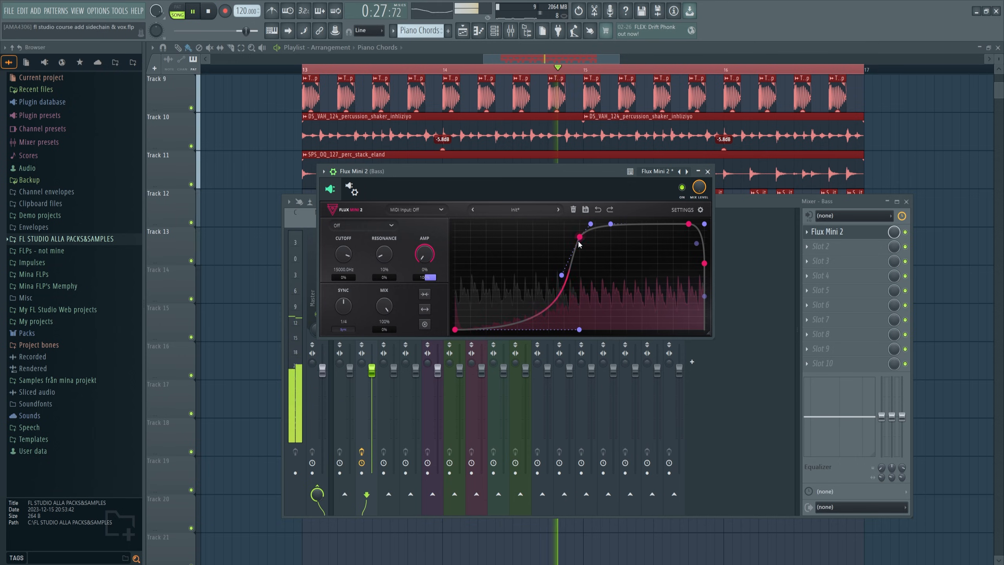
pyautogui.press('space')
# Save the Bass track's Flux Mini 2 settings as a plugin preset named "bass sidechain 2".
pyautogui.click(324, 172)
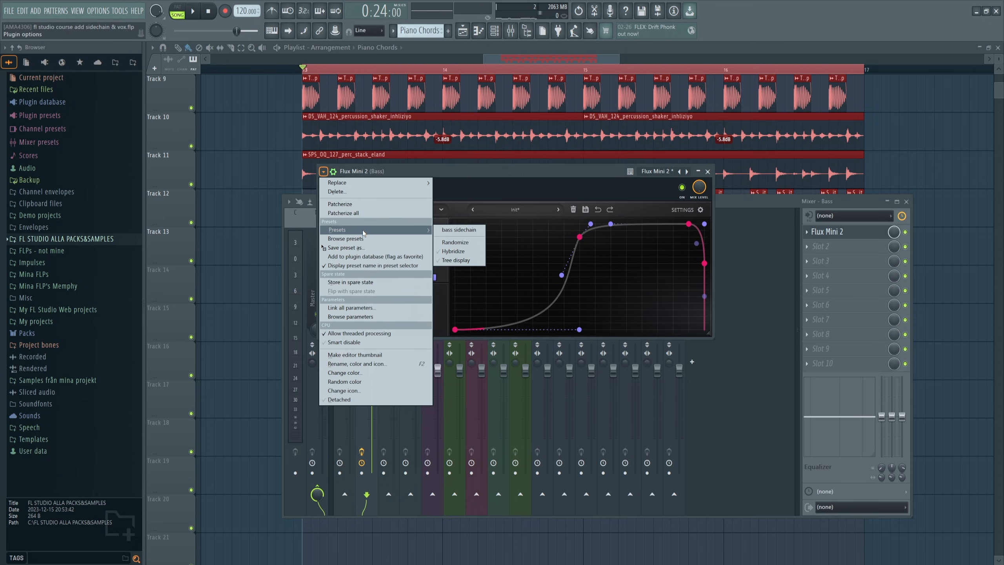
pyautogui.click(367, 249)
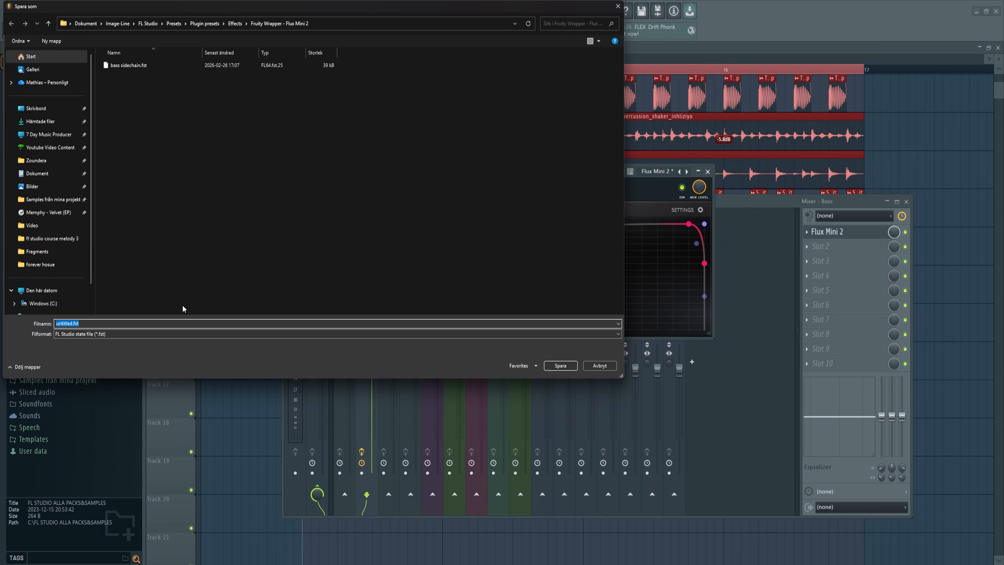
pyautogui.write('bass sidechain')
pyautogui.press('Return')
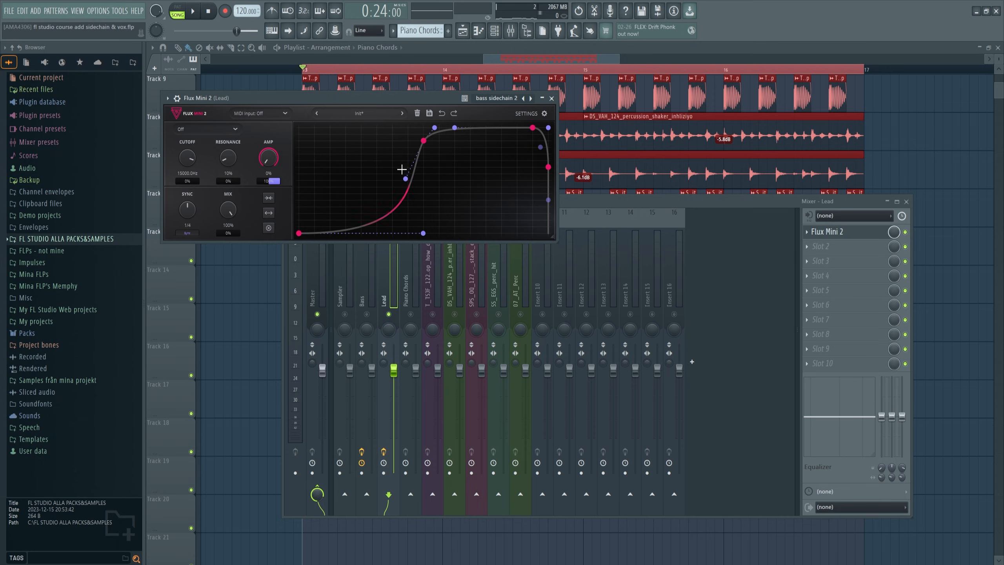
# During playback, soften the Lead's Flux Mini 2 sidechain by raising the envelope's start point to about mid-height and flattening the curve after it.
pyautogui.press('space')
pyautogui.moveTo(298, 233); pyautogui.dragTo(296, 191)
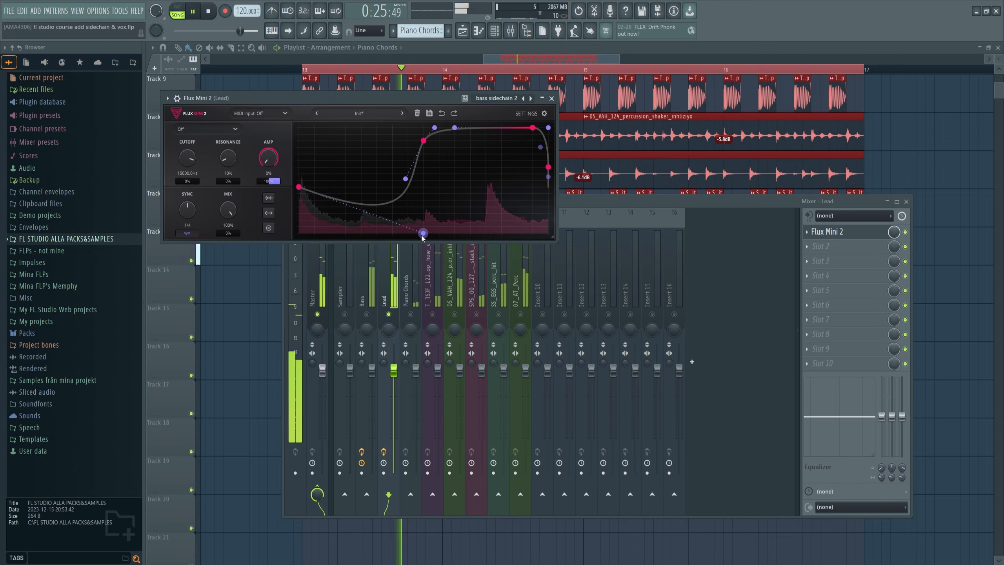
pyautogui.moveTo(423, 233); pyautogui.dragTo(405, 173)
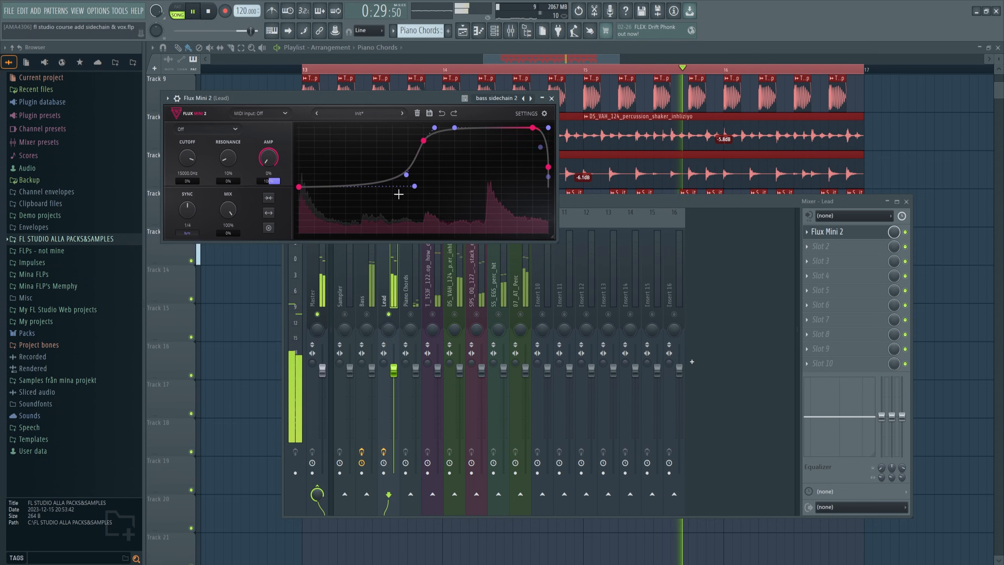
pyautogui.moveTo(415, 186); pyautogui.dragTo(417, 185)
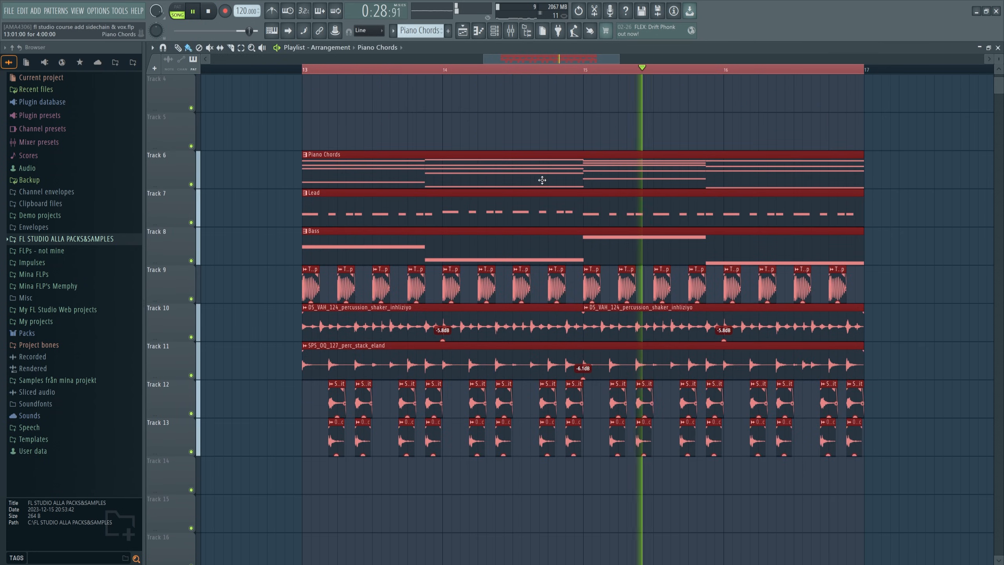
# Deselect the playlist clips and raise all note velocities of the Piano Chords pattern to maximum in the piano roll.
pyautogui.press('space')
pyautogui.click(412, 135)
pyautogui.rightClick(472, 131)
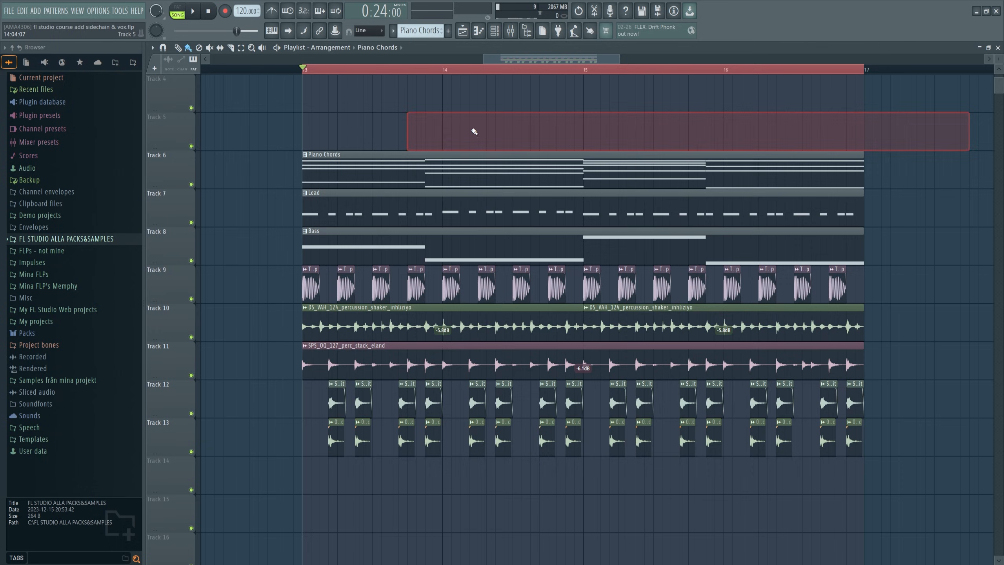
pyautogui.doubleClick(377, 177)
pyautogui.moveTo(575, 562); pyautogui.dragTo(586, 397)
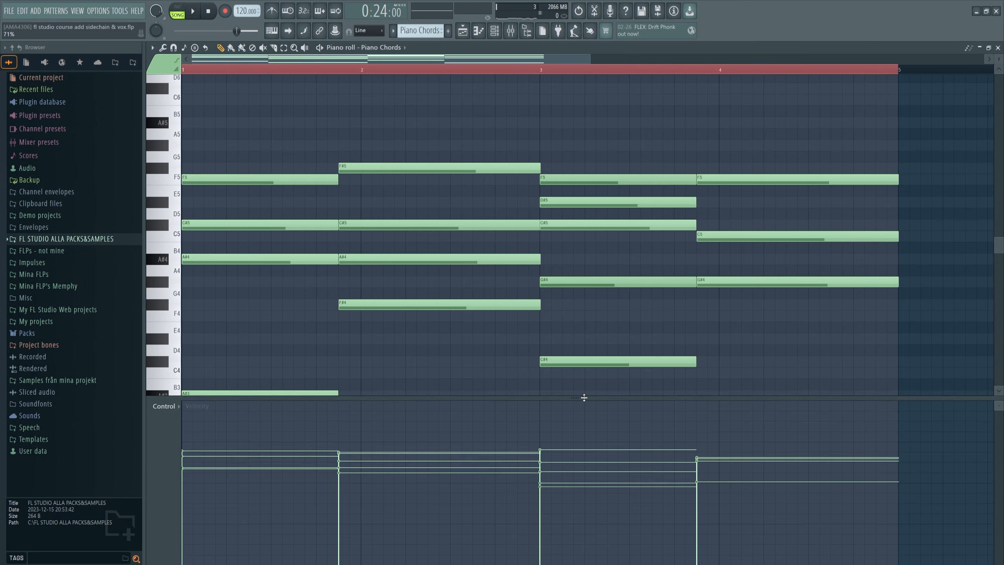
pyautogui.moveTo(753, 412); pyautogui.dragTo(76, 222)
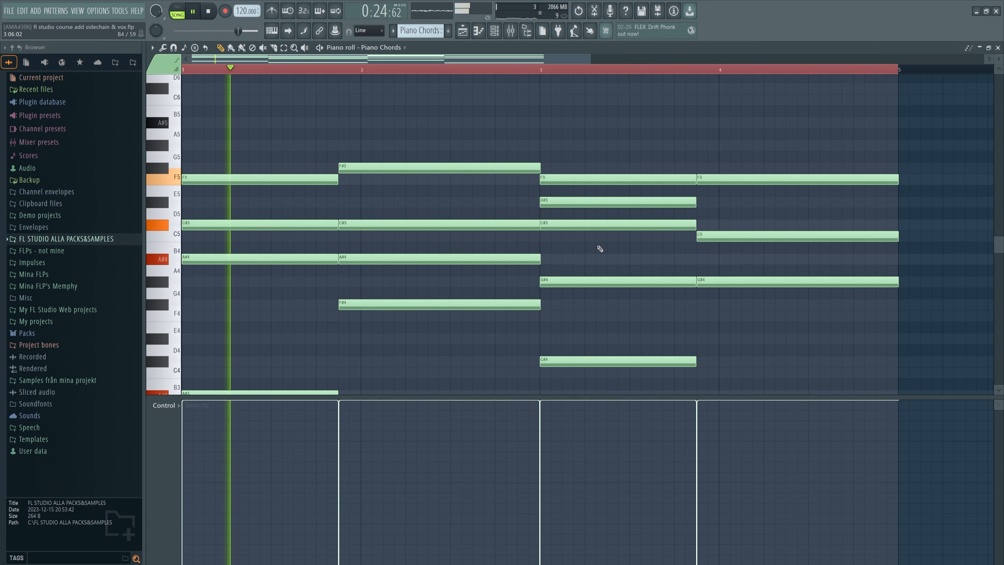
# Load Flux Mini 2 into Slot 2 of the Piano Chords mixer track with the "bass sidechain 2" preset.
pyautogui.press('Escape')
pyautogui.click(511, 31)
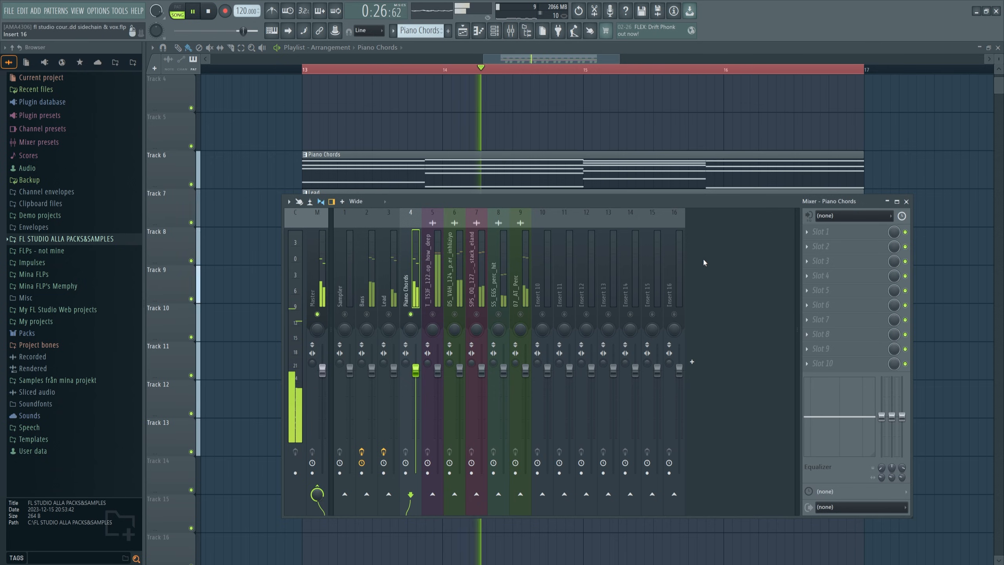
pyautogui.press('space')
pyautogui.click(836, 245)
pyautogui.click(957, 309)
pyautogui.click(331, 191)
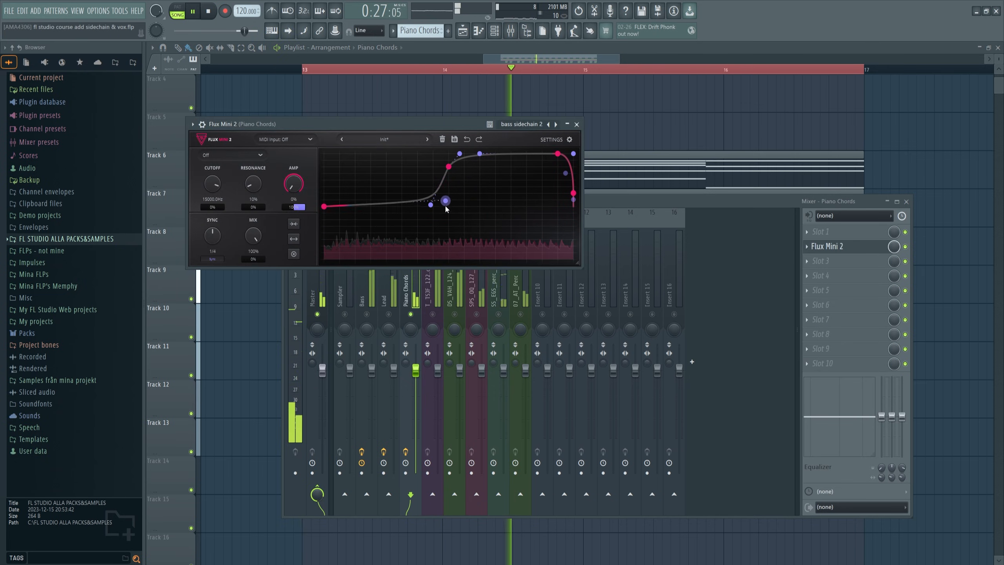
# Lighten the Piano Chords sidechain during playback by raising the start point, the curve handles and the upper point of its Flux Mini 2 envelope.
pyautogui.moveTo(449, 170); pyautogui.dragTo(449, 158)
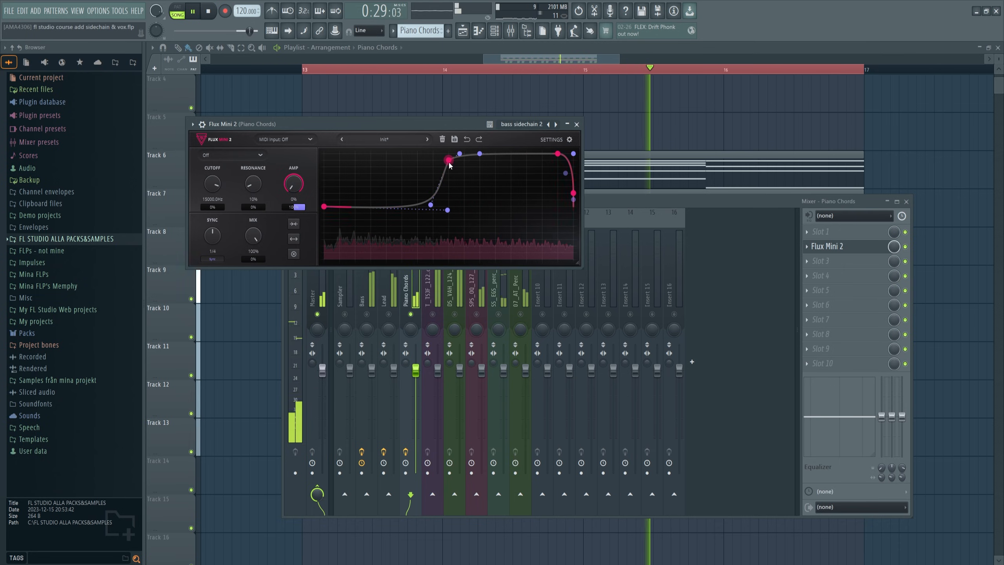
pyautogui.moveTo(431, 204)
pyautogui.mouseDown()
pyautogui.moveTo(418, 181)
pyautogui.moveTo(430, 192)
pyautogui.mouseUp()
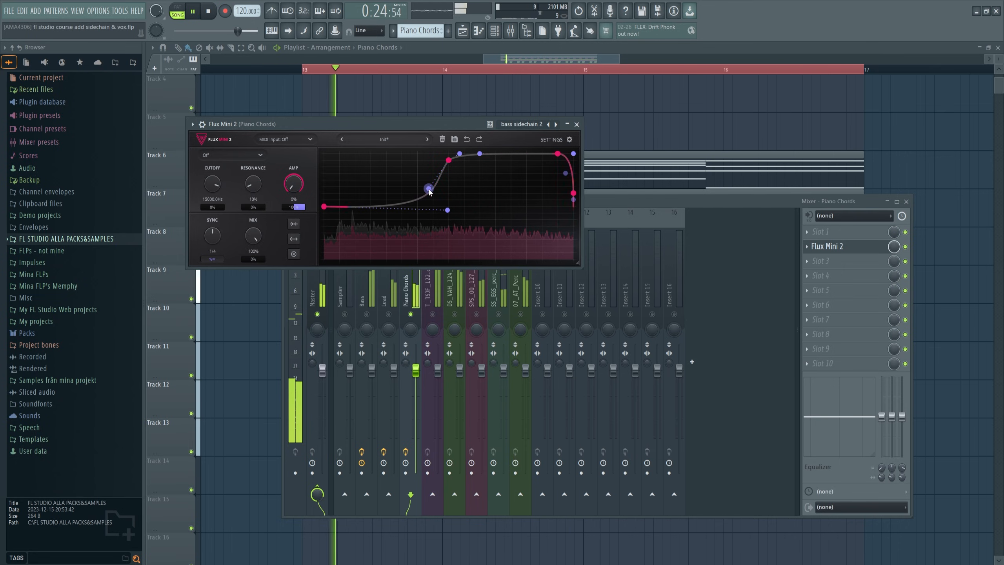
pyautogui.click(577, 124)
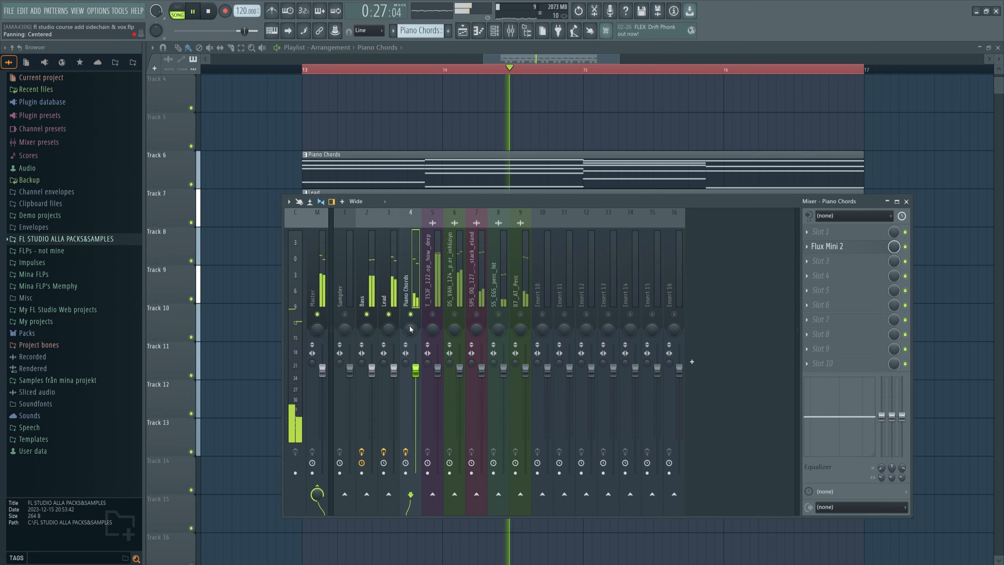
pyautogui.click(827, 246)
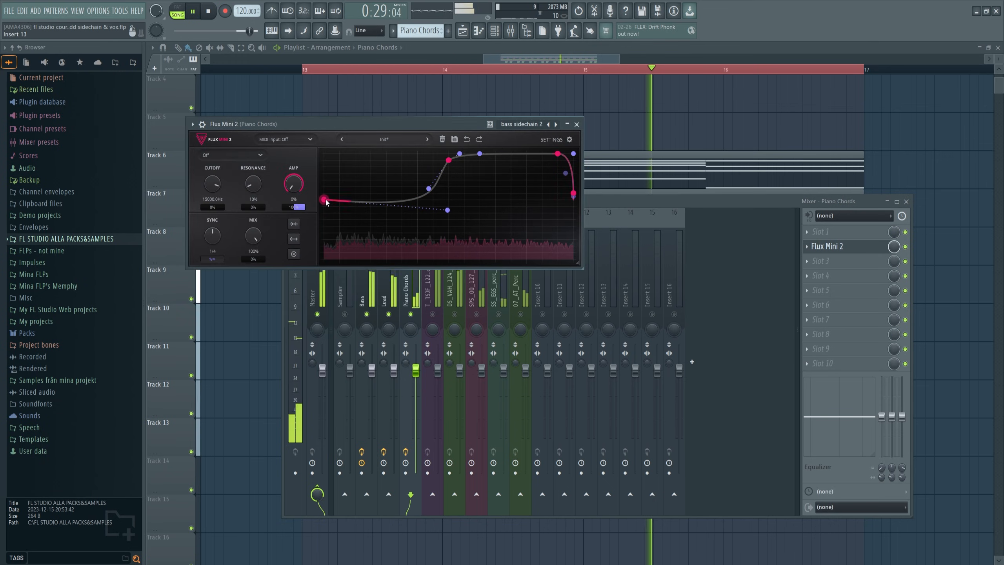
pyautogui.moveTo(447, 210); pyautogui.dragTo(425, 179)
pyautogui.click(610, 194)
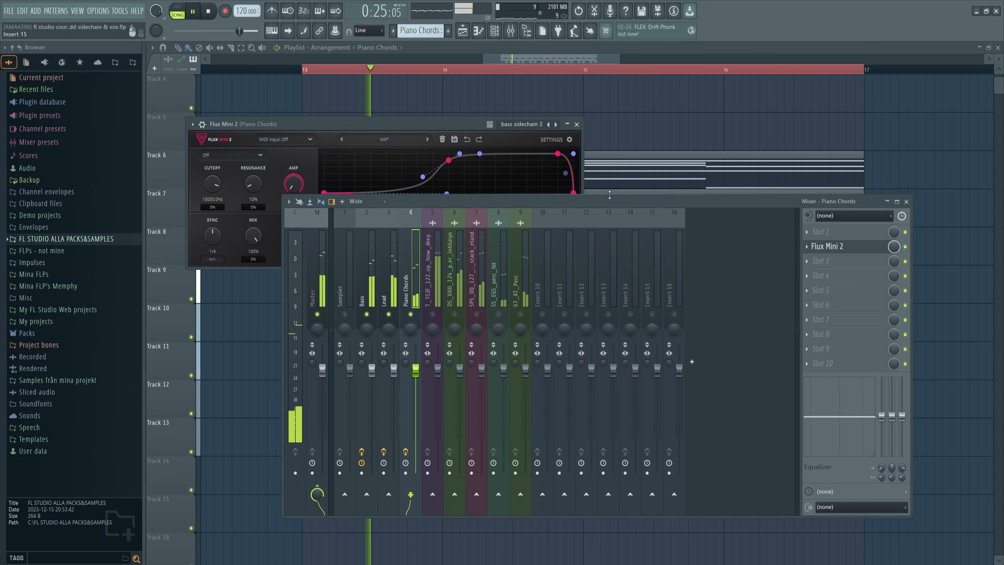
# Select the kick's mixer track and unmute every mixer track by soloing and unsoloing the shaker track.
pyautogui.click(437, 303)
pyautogui.rightClick(455, 315)
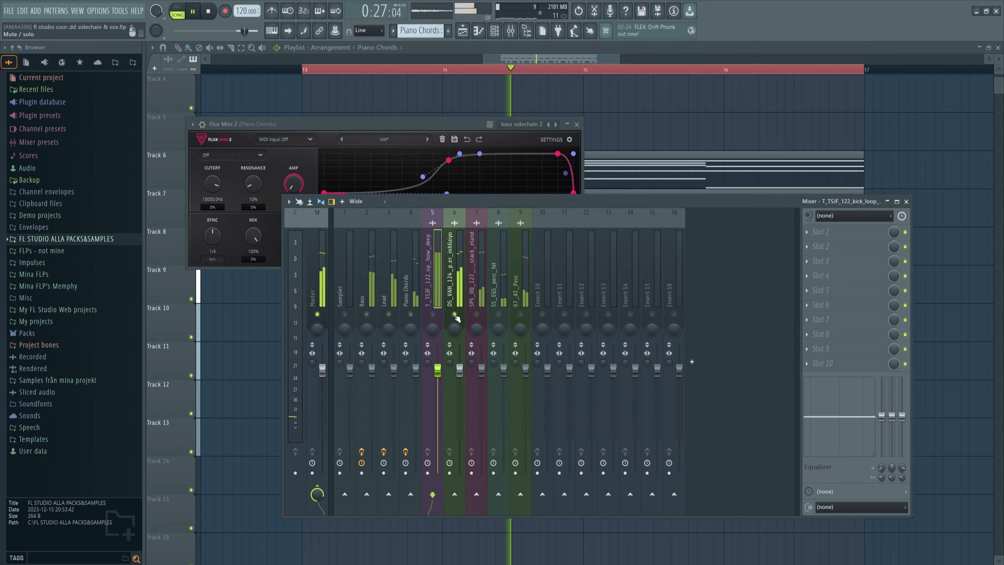
pyautogui.rightClick(455, 315)
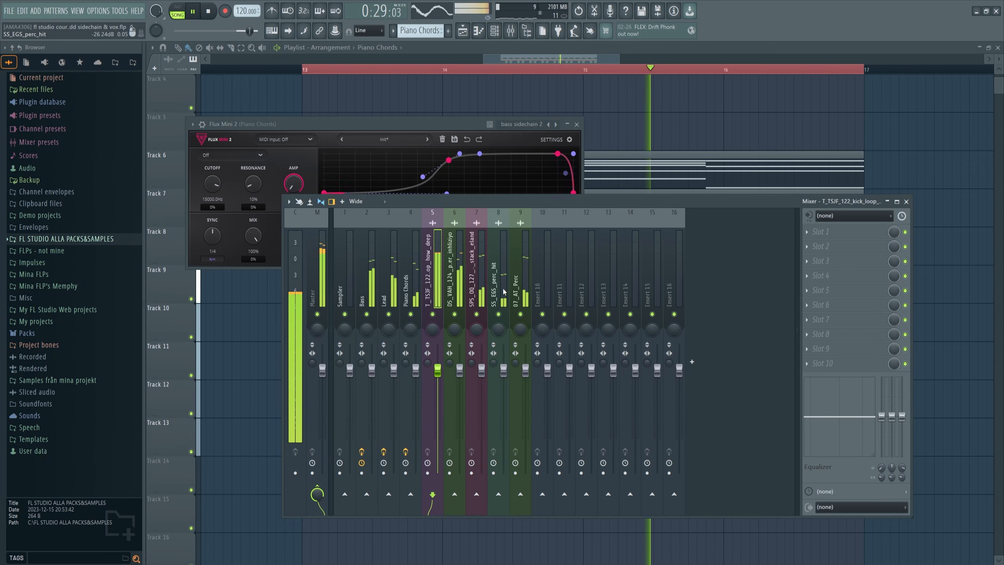
# Select mixer tracks 5 to 9 and lower their volume faders together while the loop plays.
pyautogui.moveTo(506, 59); pyautogui.dragTo(505, 40)
pyautogui.click(511, 31)
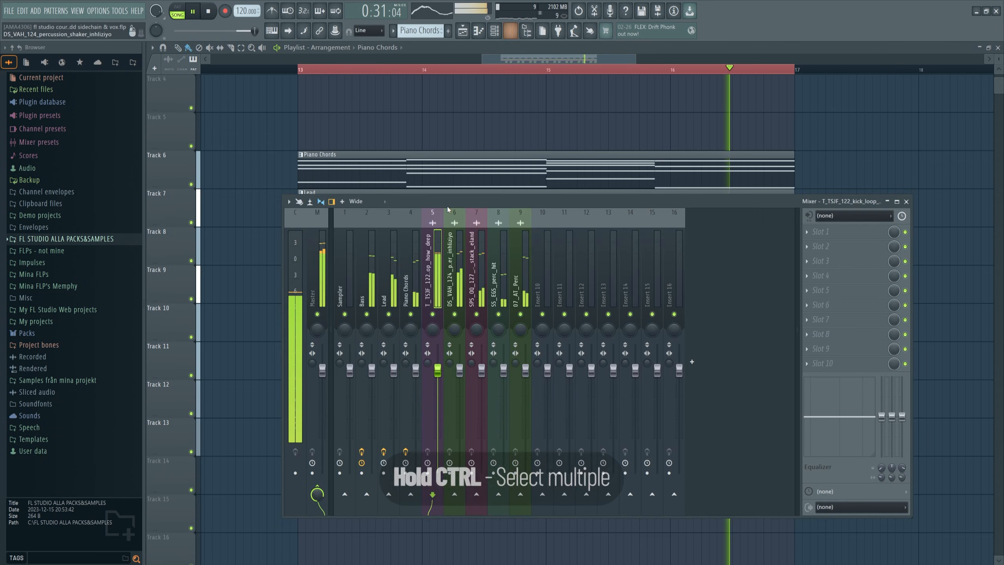
pyautogui.press('space')
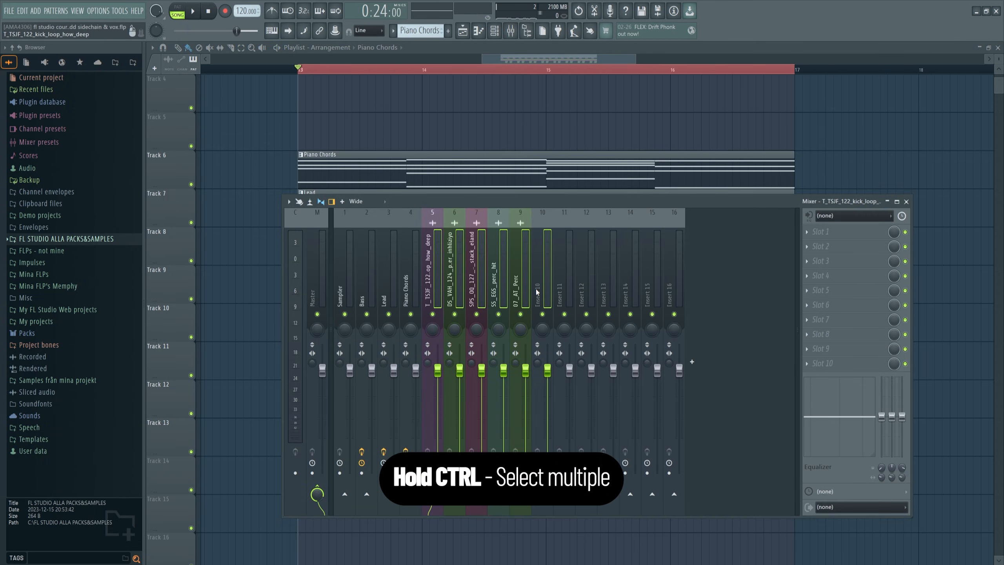
pyautogui.click(564, 275)
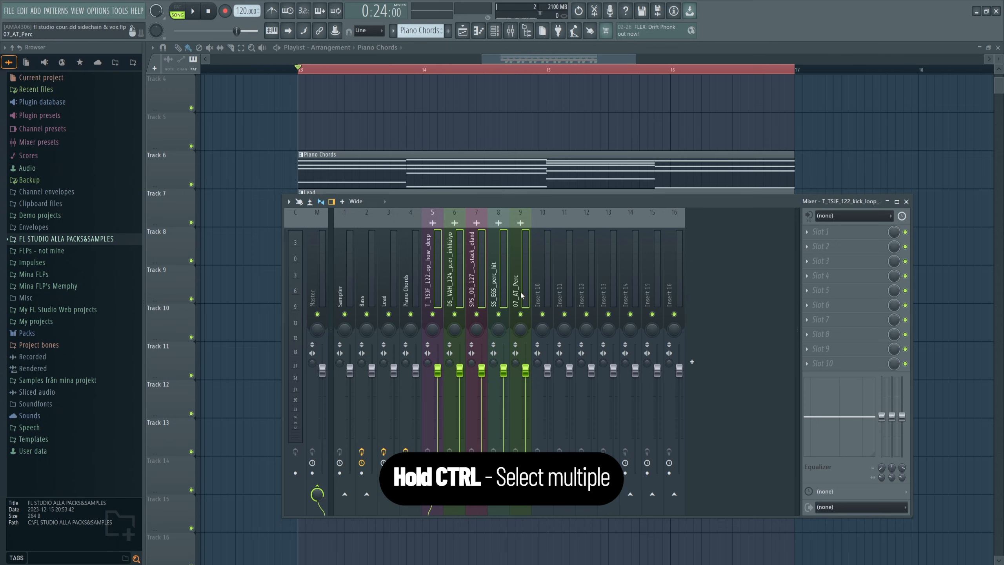
pyautogui.press('space')
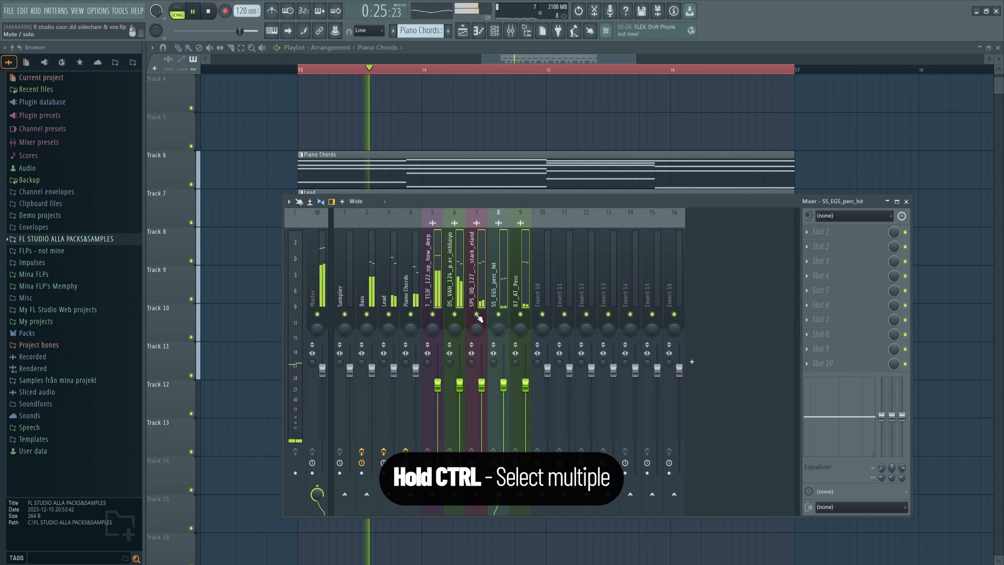
pyautogui.click(555, 267)
# Lower the faders of the four percussion mixer tracks 6 to 9 together, below the kick track's fader.
pyautogui.moveTo(455, 277); pyautogui.dragTo(520, 282)
pyautogui.moveTo(503, 384); pyautogui.dragTo(503, 393)
pyautogui.click(558, 269)
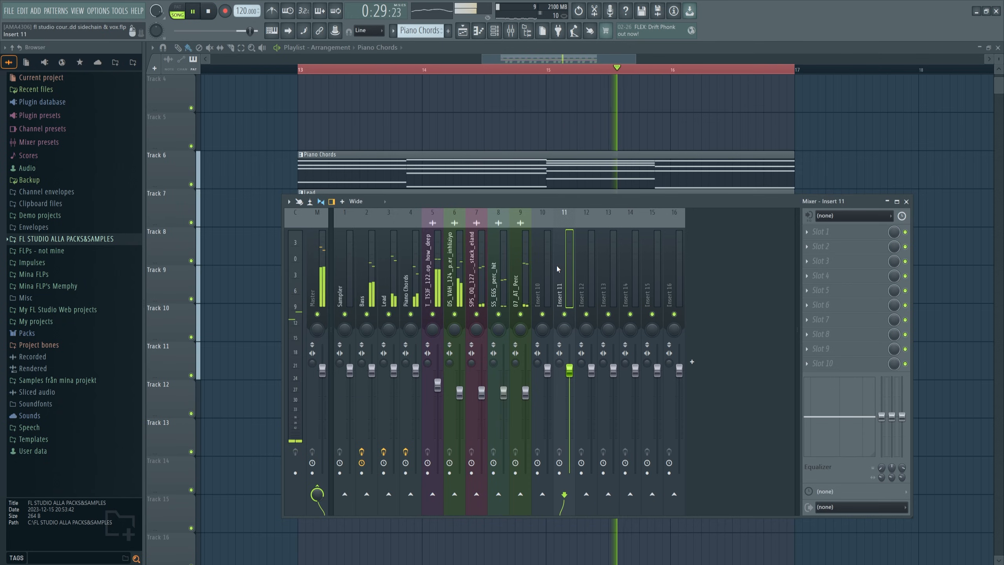
pyautogui.click(376, 269)
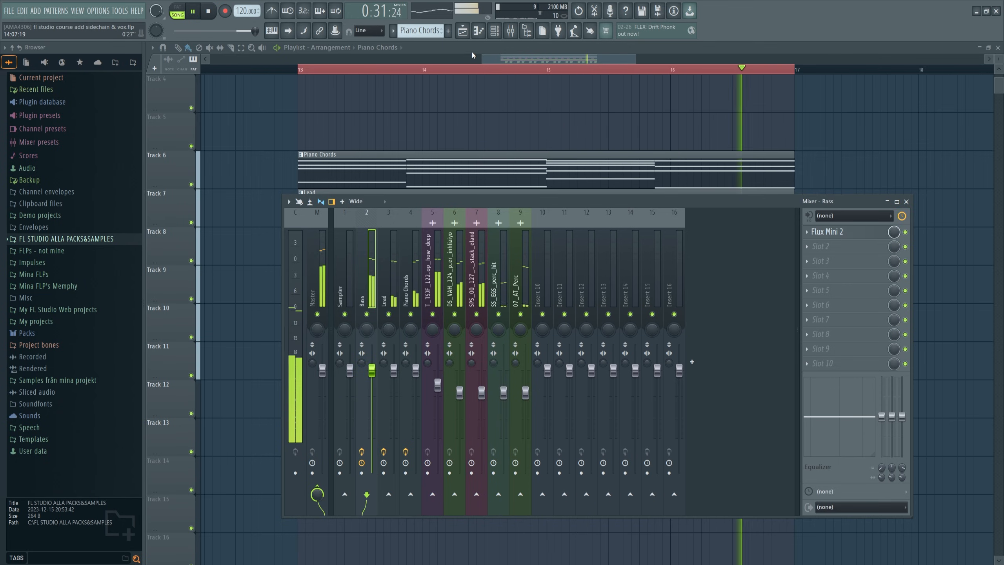
# Reduce the volume of mixer tracks 6 to 9 slightly further during playback and hide the mixer.
pyautogui.press('F9')
pyautogui.scroll(2, 467, 62)
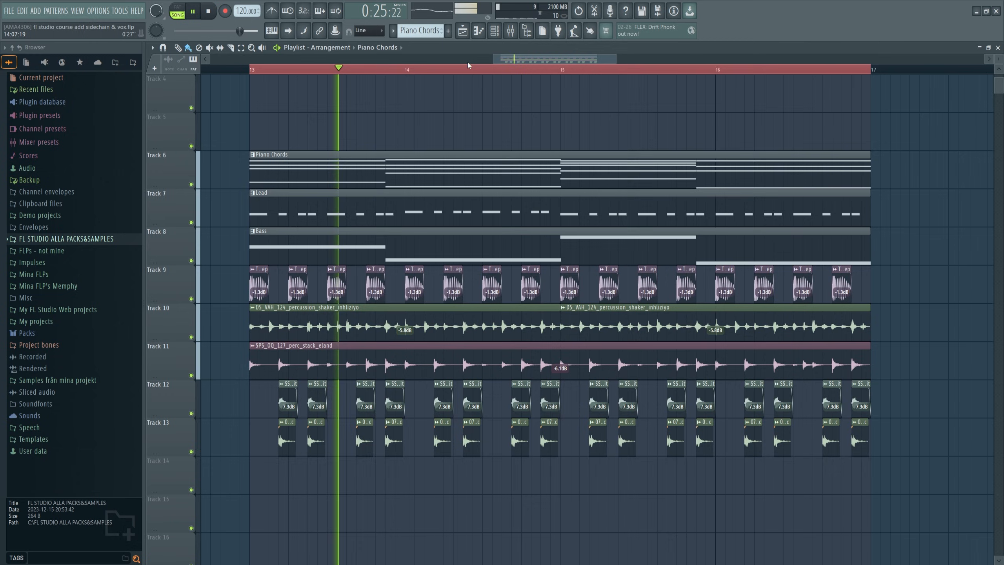
pyautogui.press('F9')
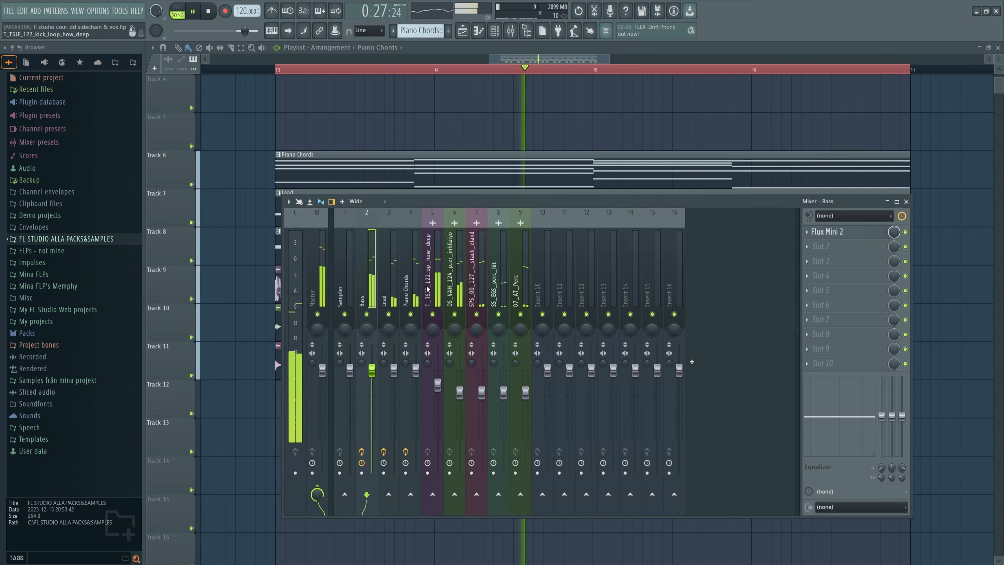
pyautogui.moveTo(455, 293); pyautogui.dragTo(516, 295)
pyautogui.moveTo(501, 404); pyautogui.dragTo(501, 406)
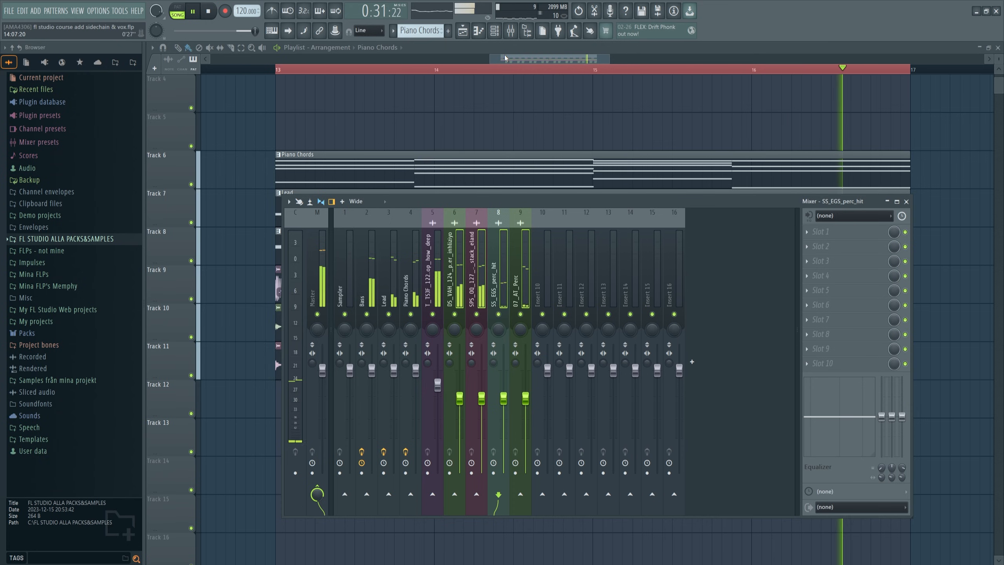
pyautogui.press('F9')
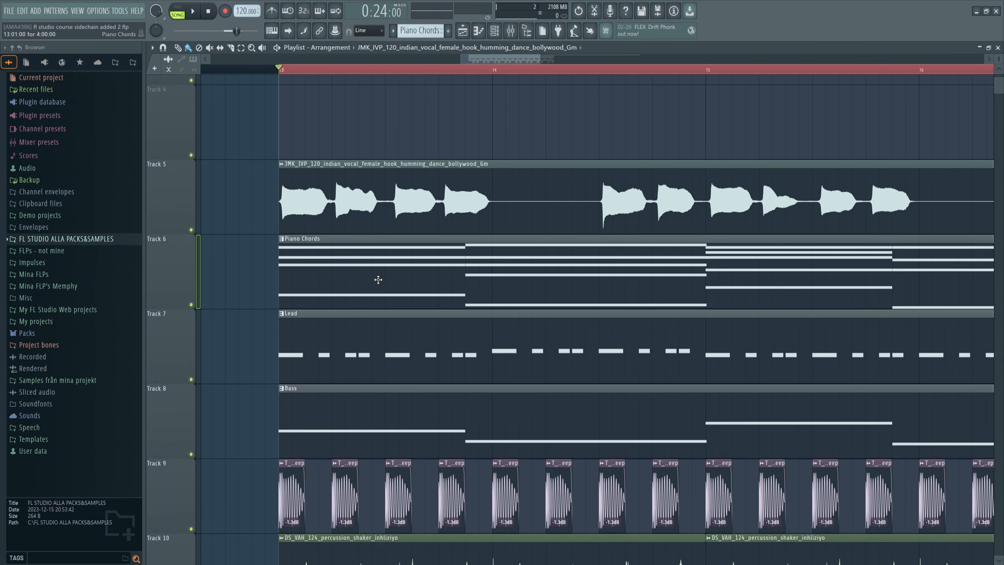
# Examine the Piano Chords notes in the piano roll and play the arrangement loop with the Track 5 vocal.
pyautogui.doubleClick(379, 280)
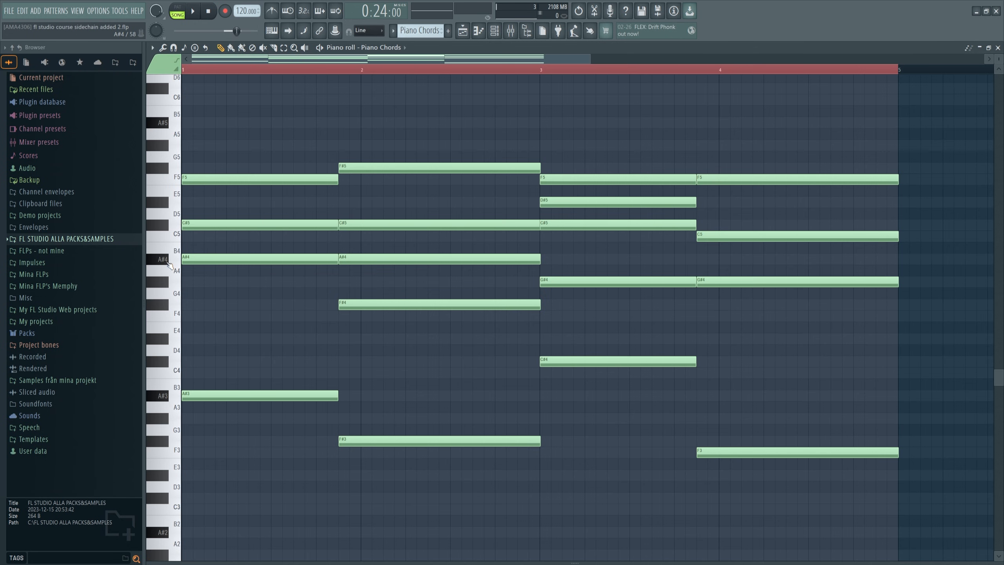
pyautogui.press('F5')
pyautogui.scroll(-3, 486, 145)
pyautogui.scroll(1, 477, 151)
pyautogui.scroll(-2, 476, 152)
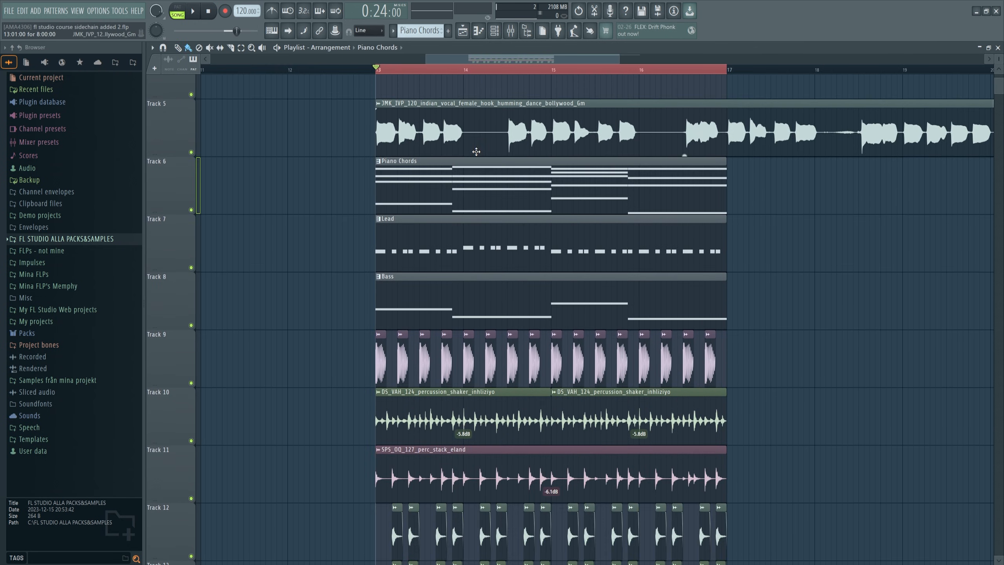
pyautogui.scroll(-1, 476, 152)
pyautogui.press('space')
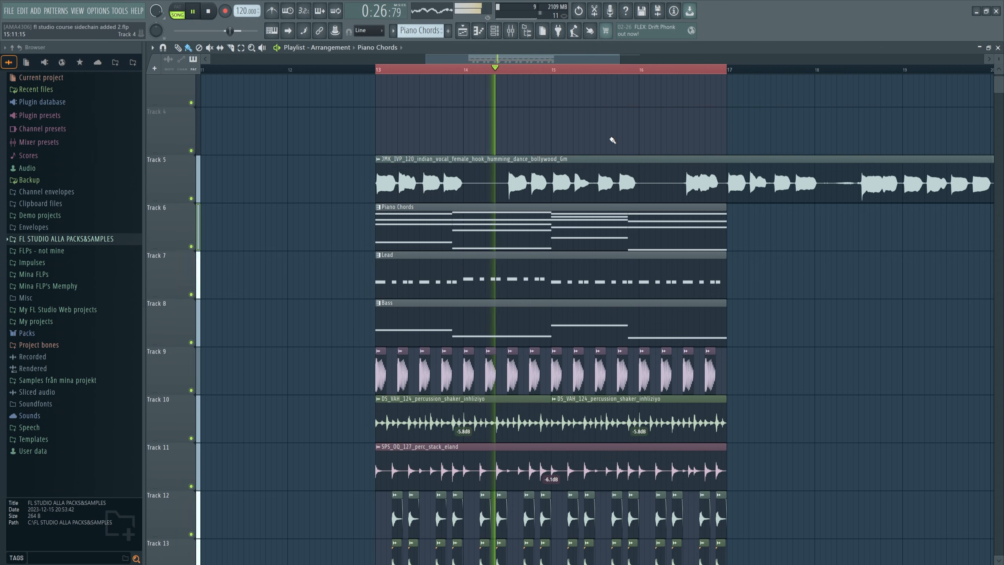
pyautogui.press('space')
# Set the vocal clip's channel pitch to +300 cents and play the loop to audition it.
pyautogui.click(442, 180)
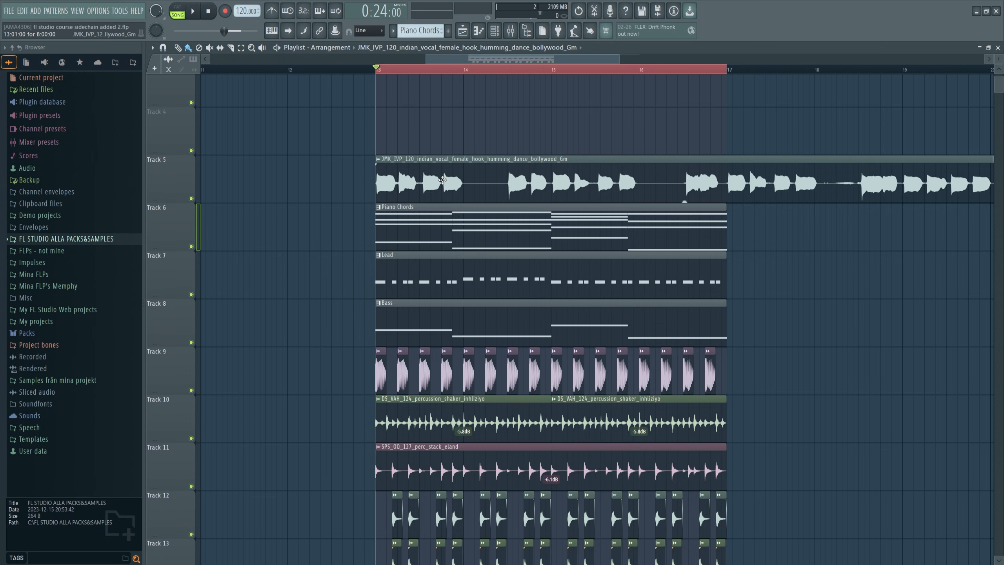
pyautogui.doubleClick(442, 180)
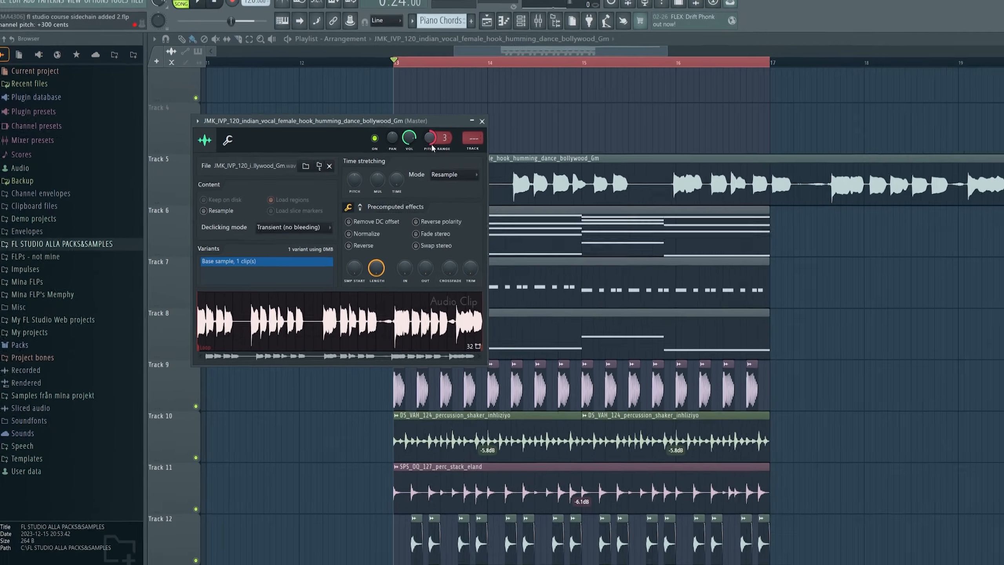
pyautogui.click(771, 293)
pyautogui.rightClick(771, 293)
pyautogui.press('space')
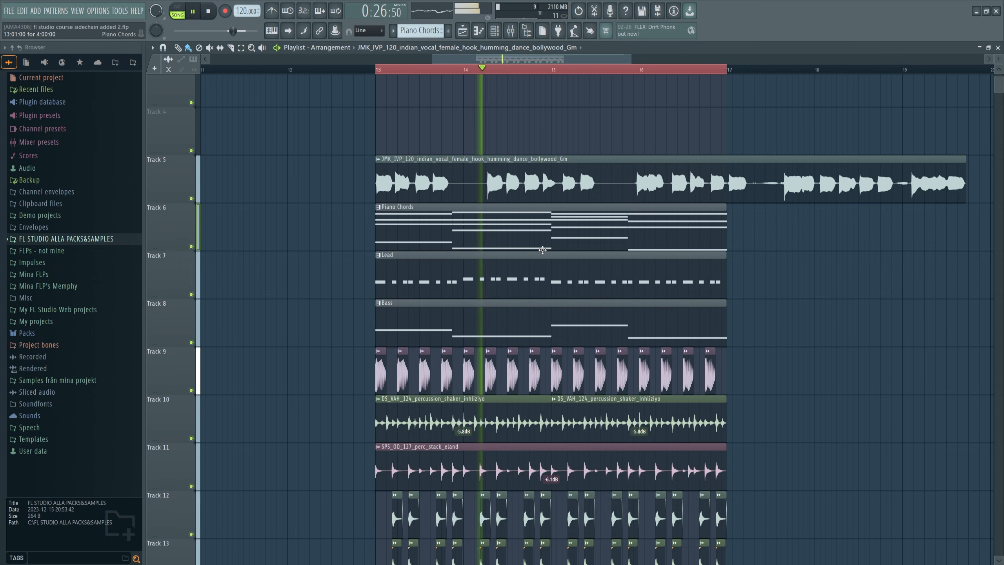
pyautogui.press('space')
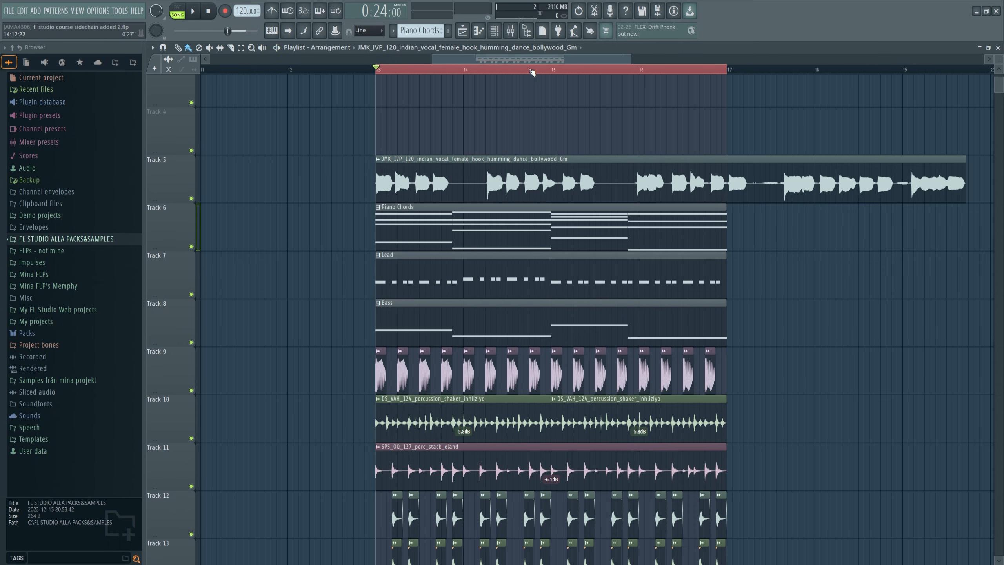
# Set the vocal clip's time-stretching mode to Stretch and audition it with the full loop.
pyautogui.doubleClick(573, 180)
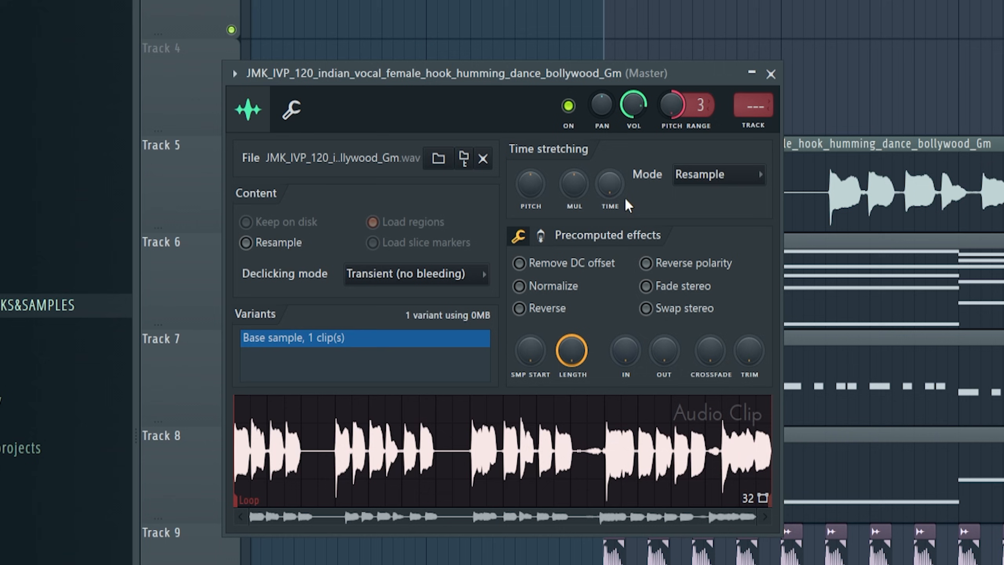
pyautogui.click(711, 174)
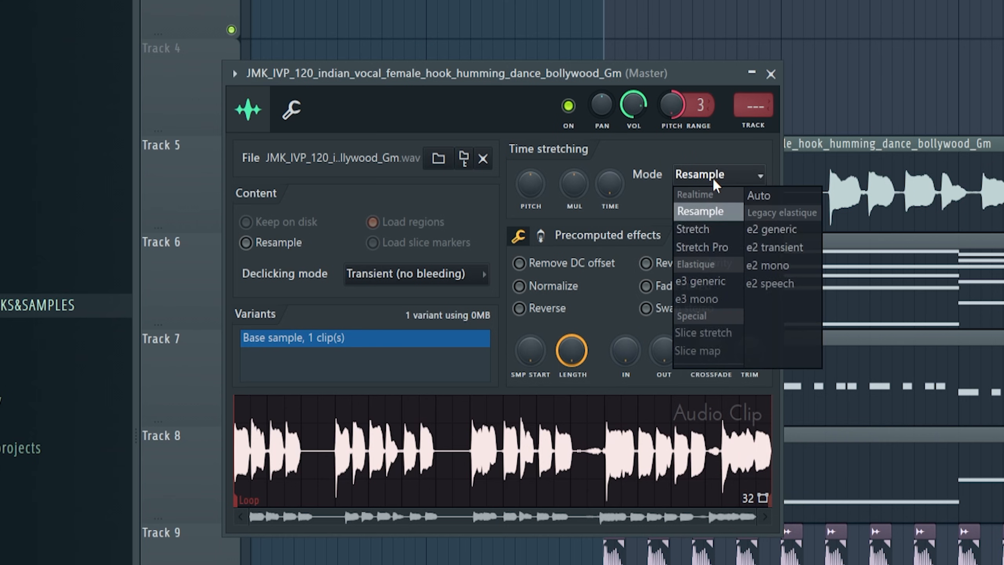
pyautogui.click(700, 230)
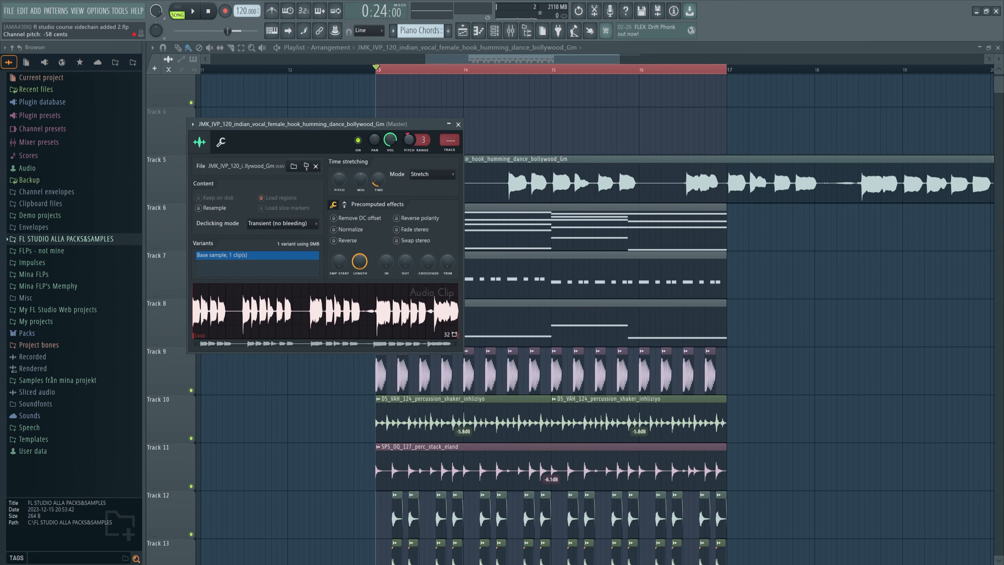
pyautogui.keyDown('ctrl'); pyautogui.rightClick(653, 173); pyautogui.keyUp('ctrl')
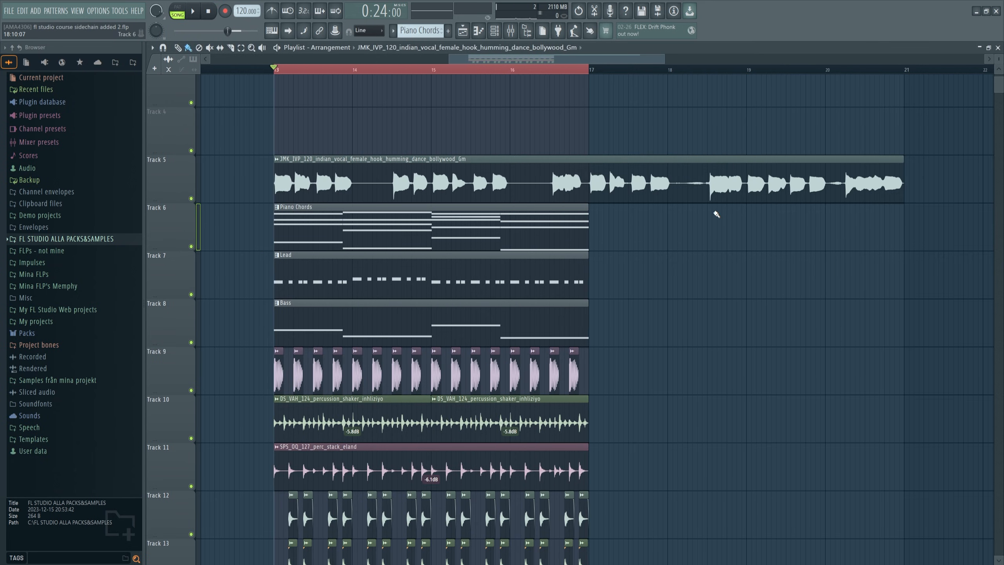
pyautogui.press('space')
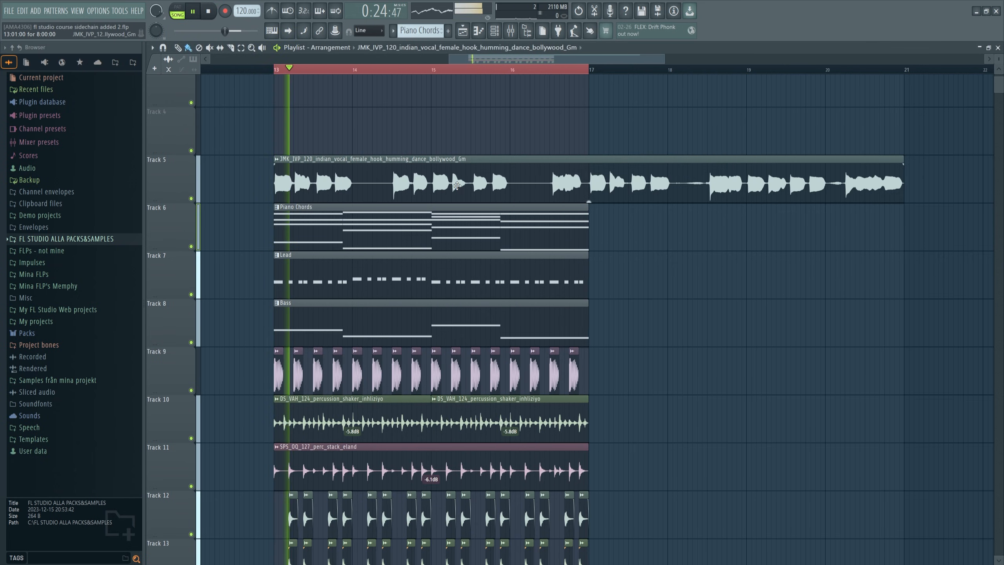
pyautogui.doubleClick(533, 201)
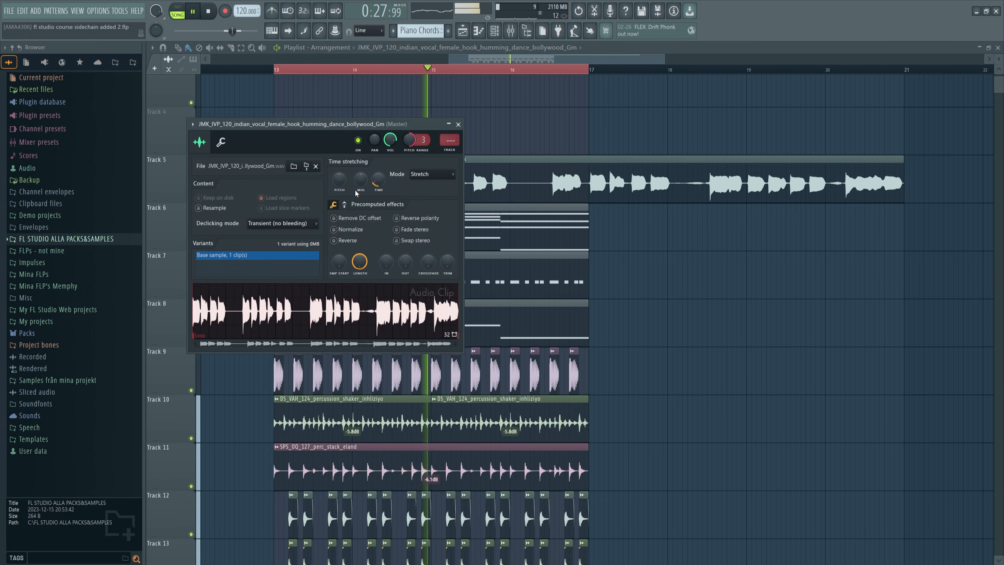
pyautogui.click(541, 181)
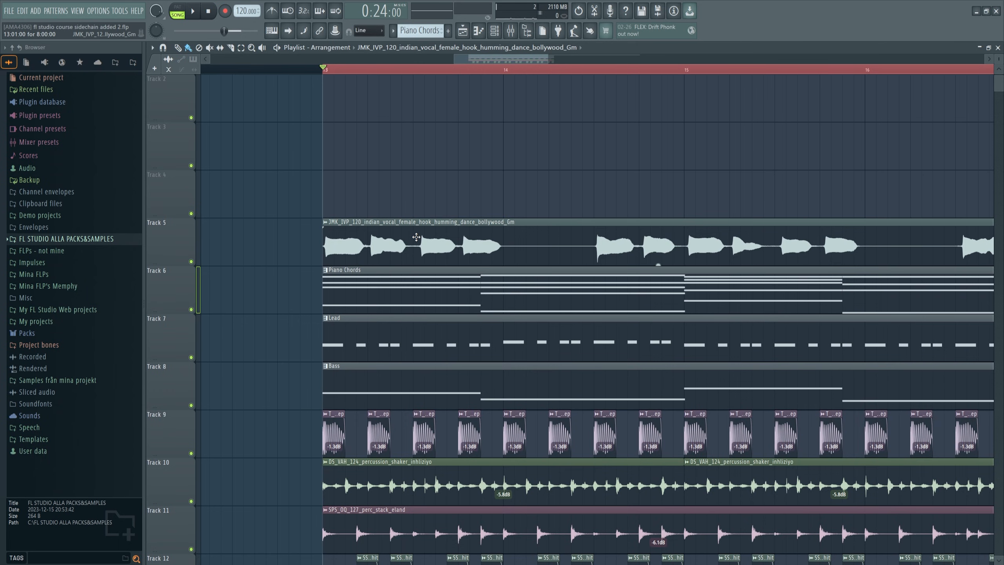
# Move the vocal clip on Track 5 later so it starts at 13:07, and play it briefly.
pyautogui.moveTo(416, 237); pyautogui.dragTo(485, 237)
pyautogui.press('space')
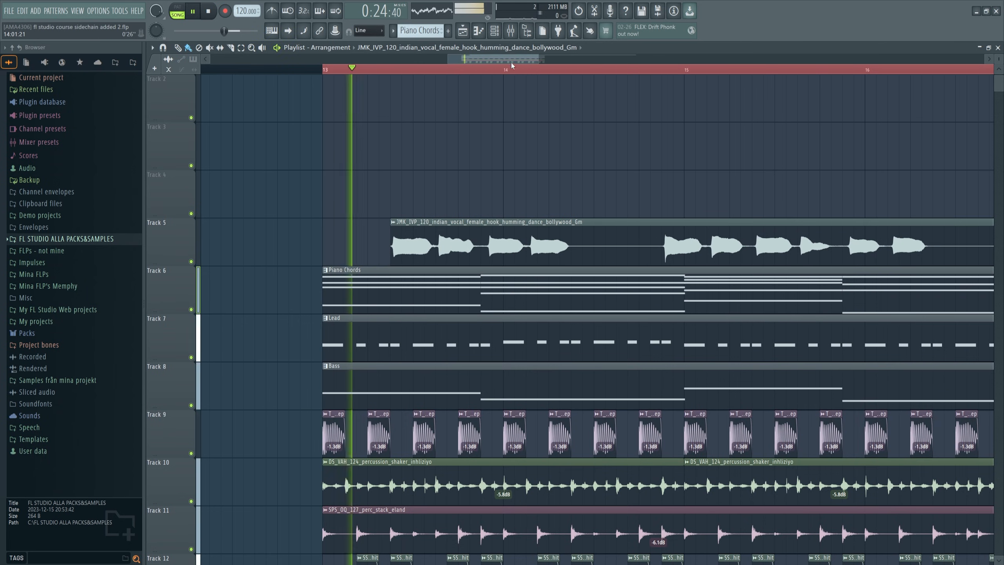
pyautogui.moveTo(511, 63); pyautogui.dragTo(508, 72)
pyautogui.press('space')
# Slice the vocal clip after its first two notes, at the first chord change, and move the remainder to start at 14:09.
pyautogui.press('c')
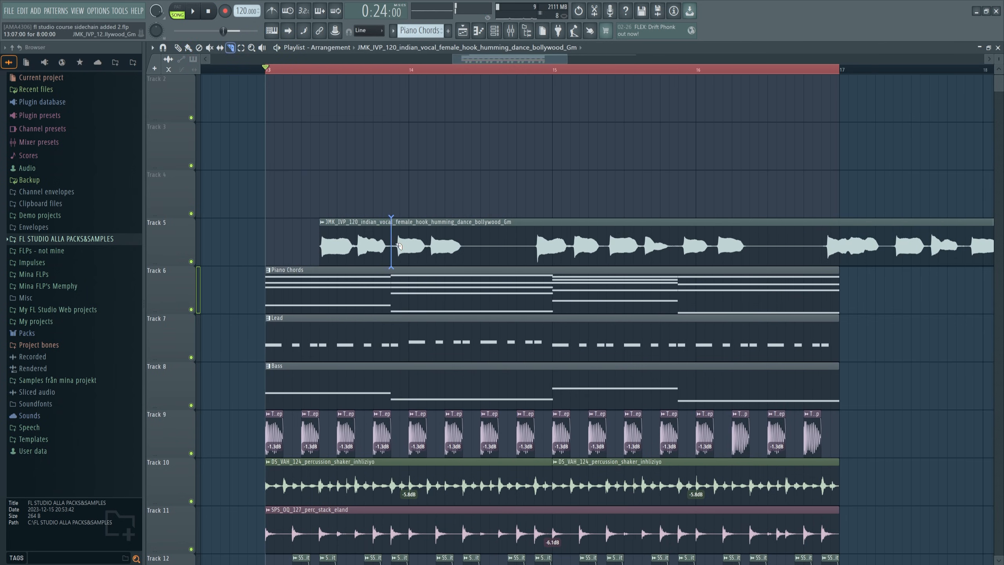
pyautogui.click(398, 245)
pyautogui.press('b')
pyautogui.press('space')
pyautogui.moveTo(431, 227)
pyautogui.mouseDown()
pyautogui.moveTo(549, 231)
pyautogui.moveTo(521, 227)
pyautogui.mouseUp()
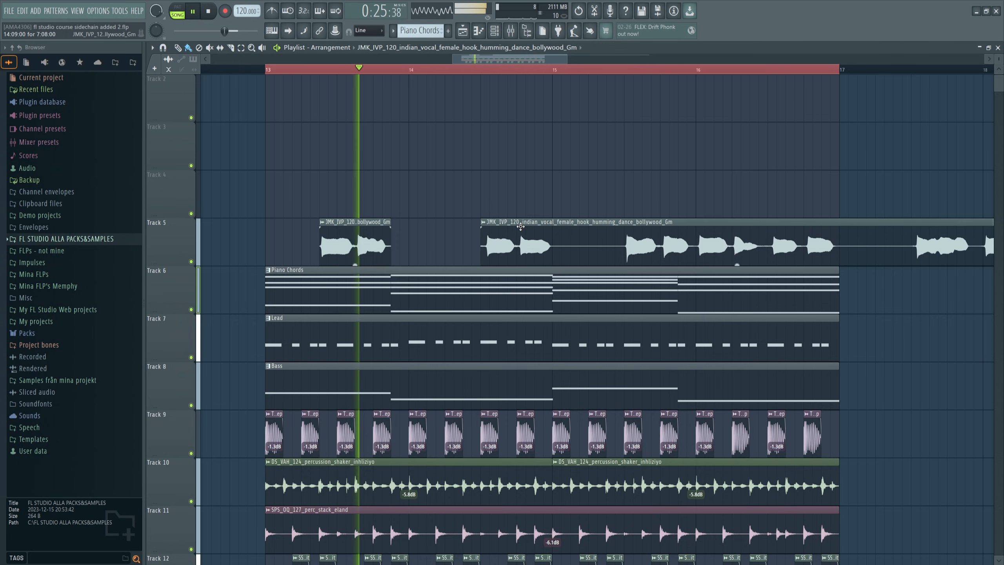
# Slice the moved vocal clip just before its third note and shift the remaining part into bar 16.
pyautogui.press('c')
pyautogui.click(622, 249)
pyautogui.press('b')
pyautogui.moveTo(633, 242); pyautogui.dragTo(767, 242)
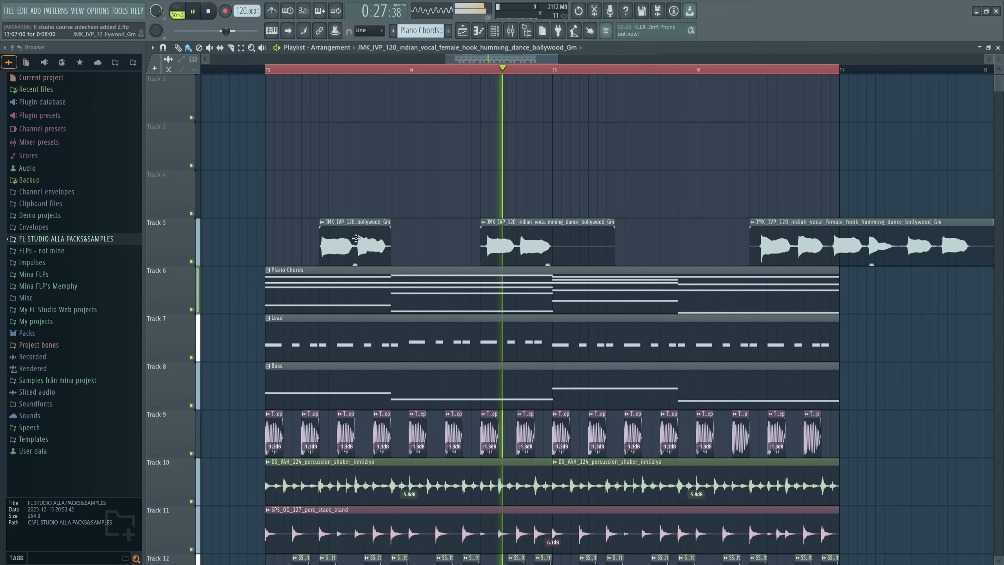
# Copy the first two-note vocal clip into bar 15 and cut off the last vocal clip at bar 17.
pyautogui.moveTo(357, 238); pyautogui.dragTo(671, 238)
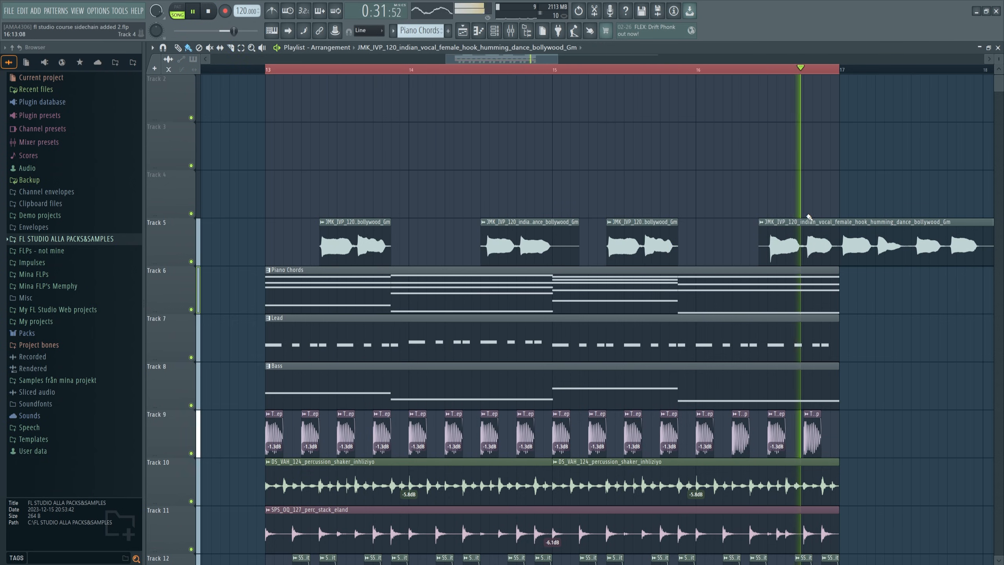
pyautogui.press('space')
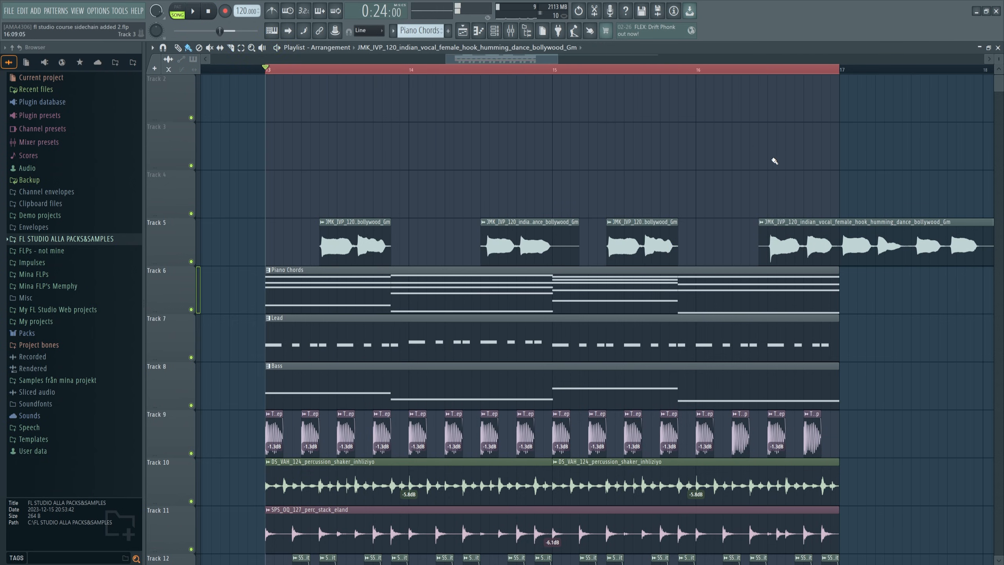
pyautogui.click(840, 242)
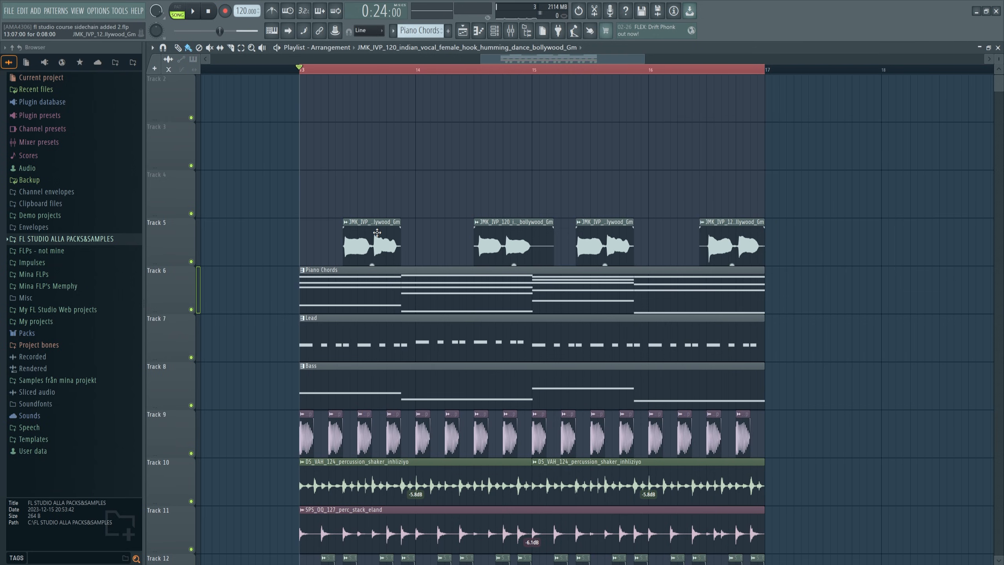
# Nudge the vocal clips on Track 5 slightly earlier, off the grid, to tighten their timing.
pyautogui.scroll(5, 377, 233)
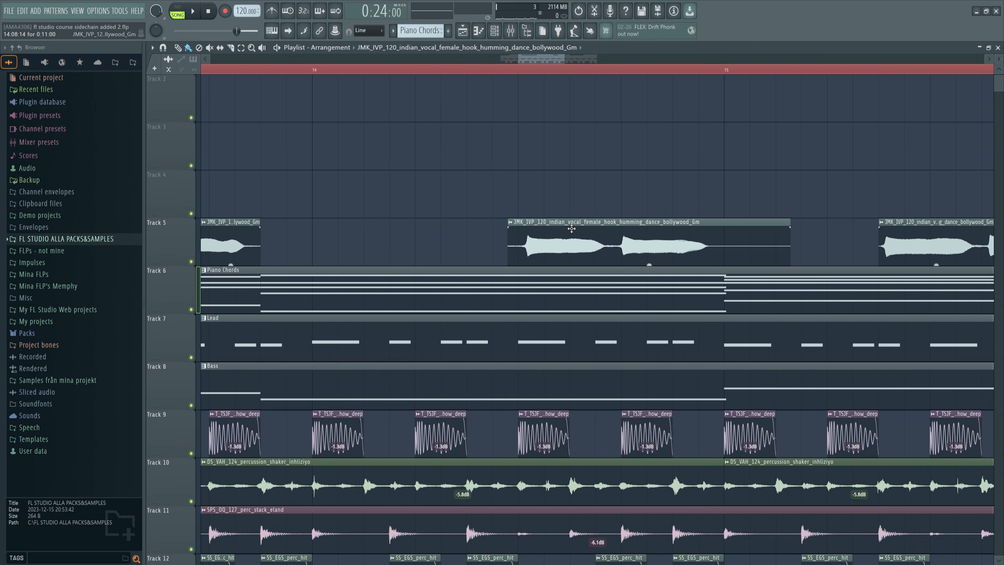
pyautogui.moveTo(541, 59); pyautogui.dragTo(524, 69)
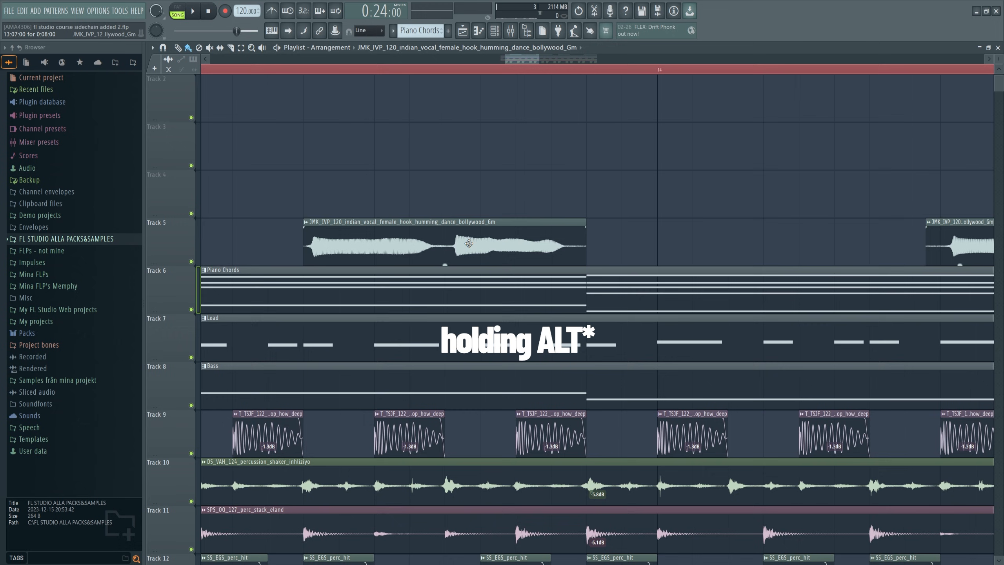
pyautogui.moveTo(469, 244); pyautogui.dragTo(464, 244)
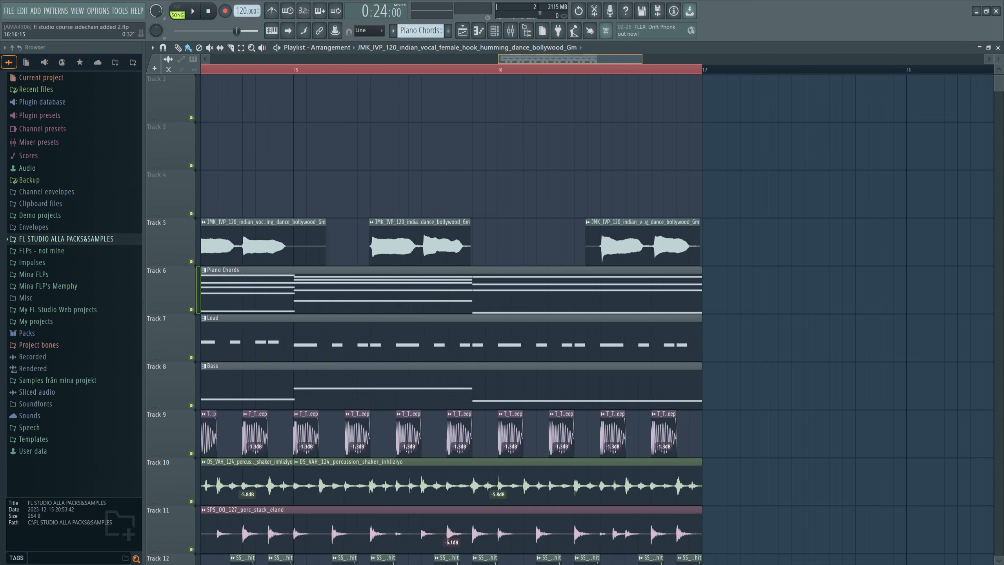
# Open the channel settings of the vocal clip on Track 5 and try out its panning and volume.
pyautogui.doubleClick(448, 218)
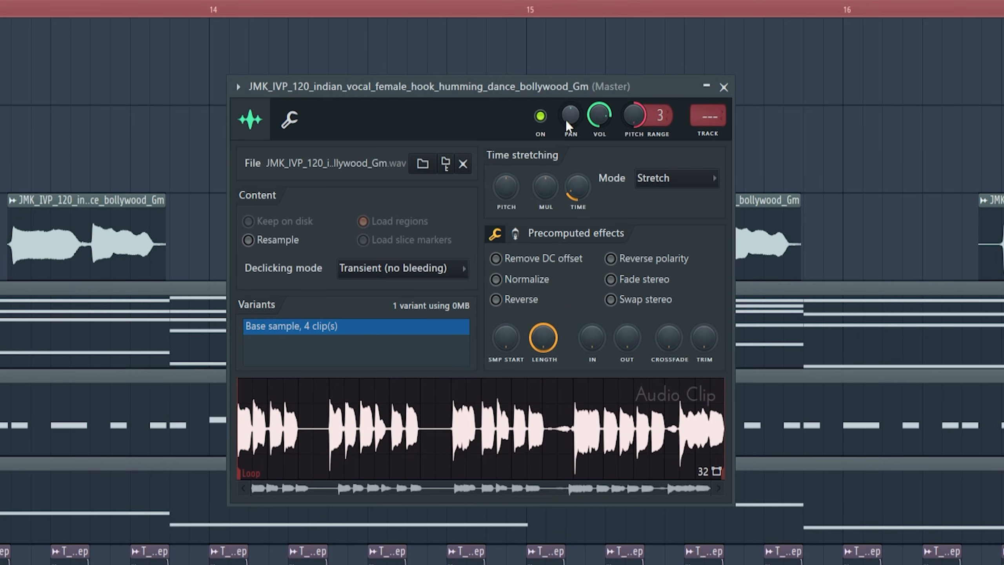
pyautogui.moveTo(566, 120); pyautogui.dragTo(575, 116)
pyautogui.moveTo(571, 114); pyautogui.dragTo(571, 131)
pyautogui.click(605, 124)
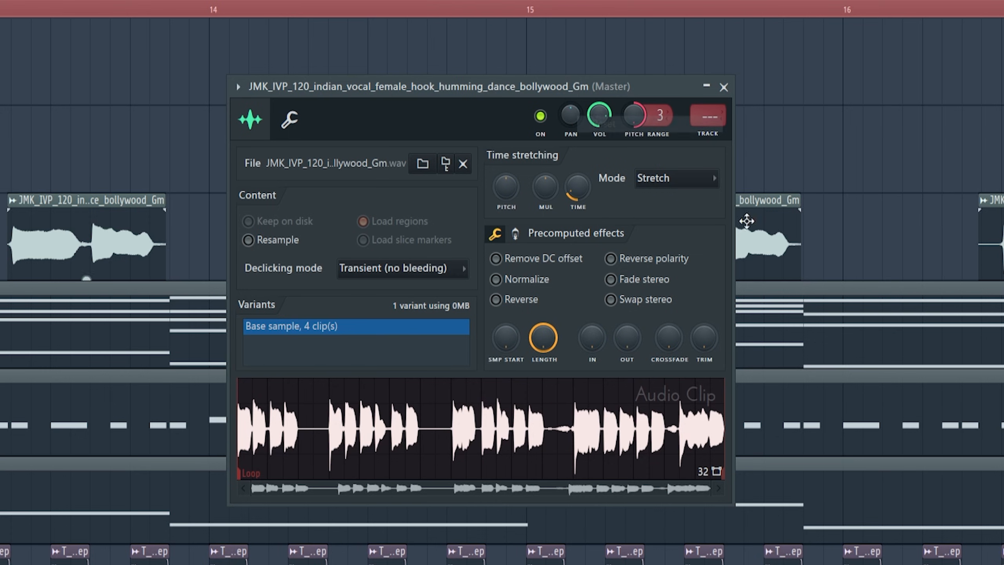
# Try the Normalize effect on the vocal sample and turn it back off.
pyautogui.click(517, 277)
pyautogui.click(517, 277)
pyautogui.click(517, 277)
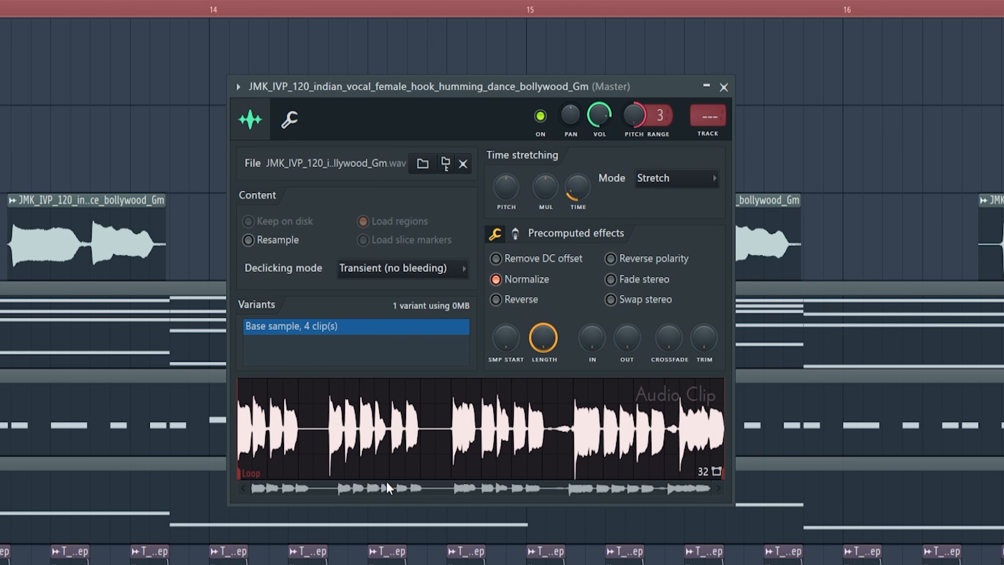
pyautogui.click(521, 280)
pyautogui.click(521, 280)
pyautogui.press('space')
pyautogui.click(524, 282)
pyautogui.press('space')
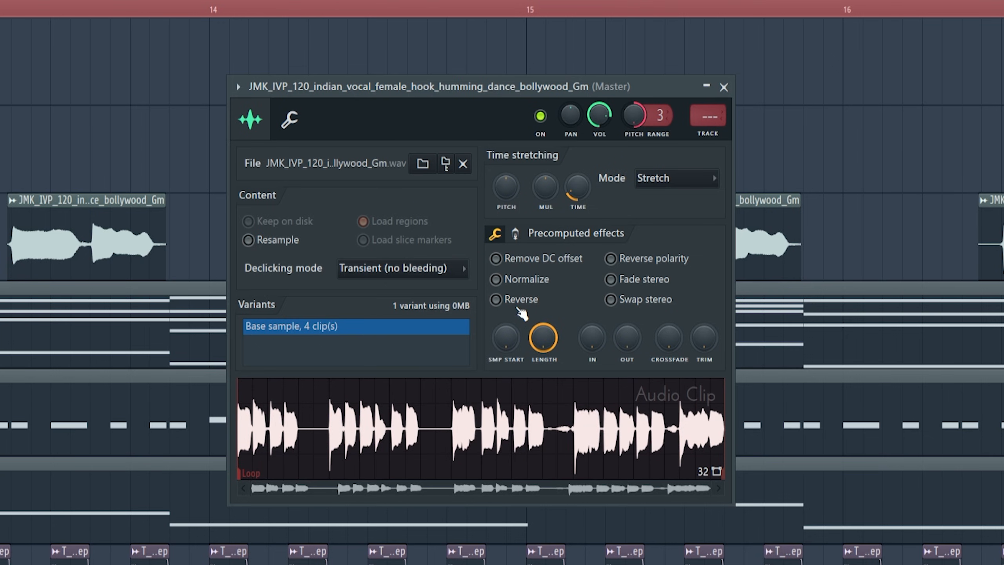
# Try playing the vocal sample with Reverse enabled and restore its normal direction.
pyautogui.click(519, 305)
pyautogui.press('space')
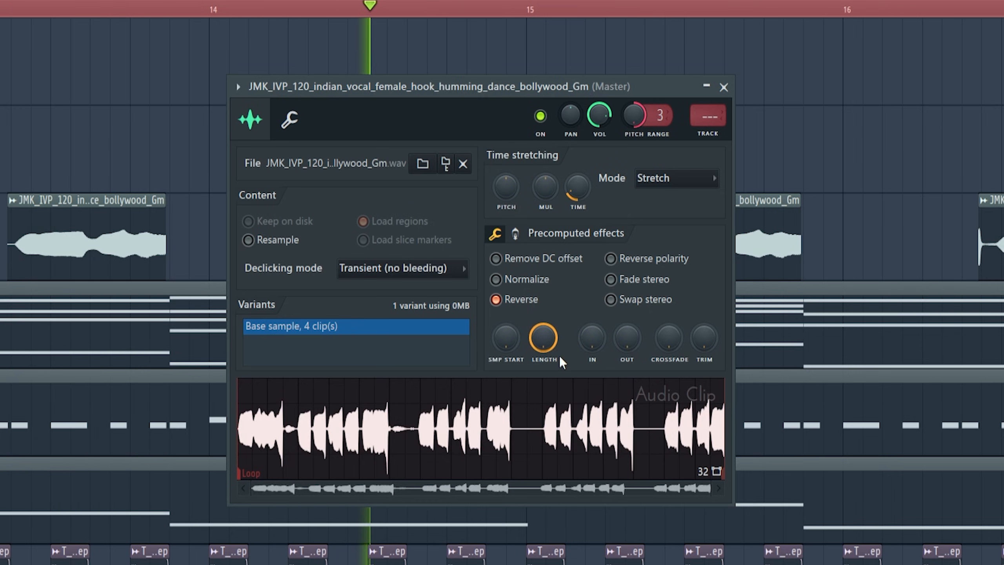
pyautogui.click(530, 302)
# Try fading the vocal sample in and out, and reset both fades to their defaults.
pyautogui.moveTo(510, 340); pyautogui.dragTo(589, 327)
pyautogui.rightClick(577, 326)
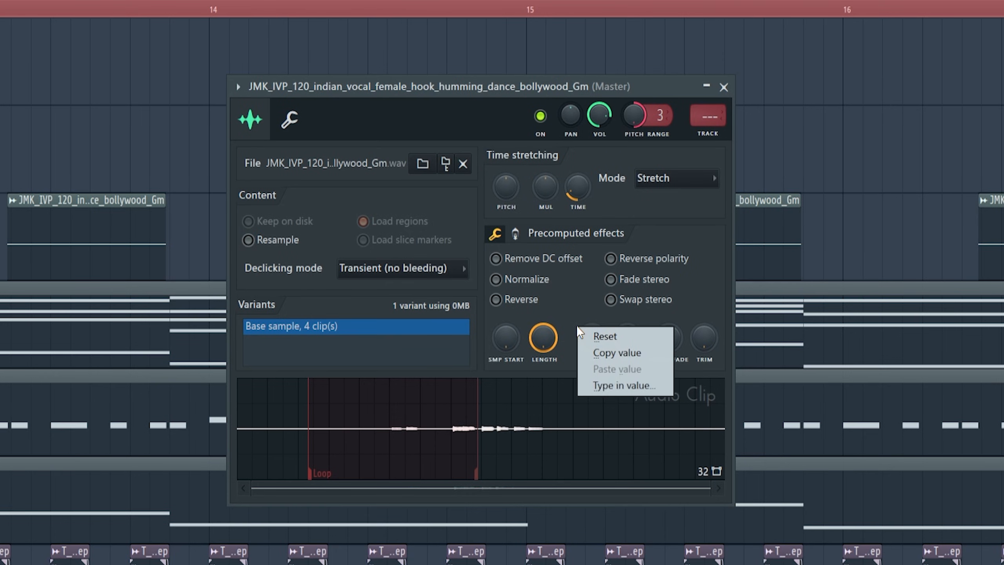
pyautogui.click(635, 298)
pyautogui.rightClick(591, 335)
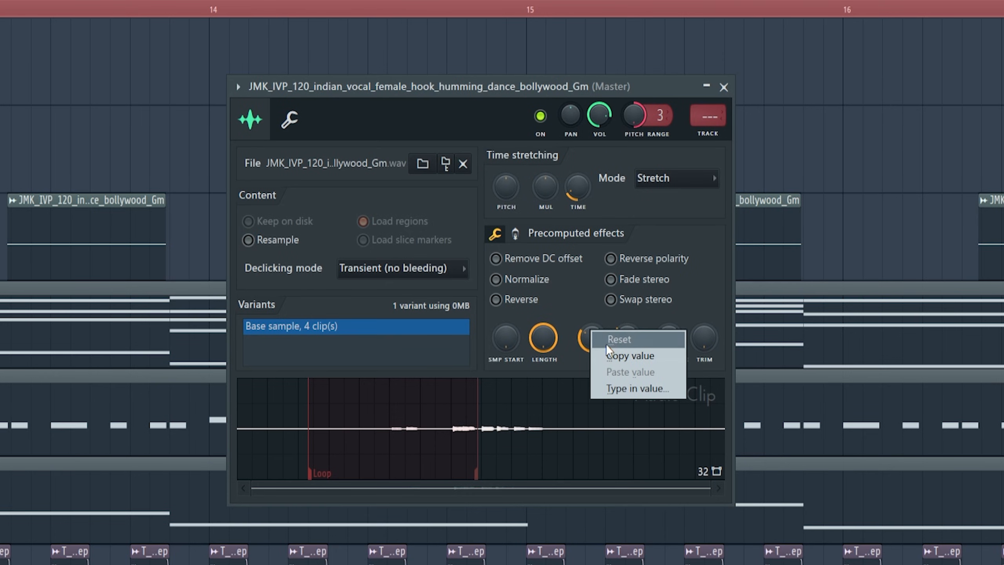
pyautogui.click(632, 343)
pyautogui.rightClick(632, 331)
pyautogui.click(643, 336)
pyautogui.scroll(-1, 787, 103)
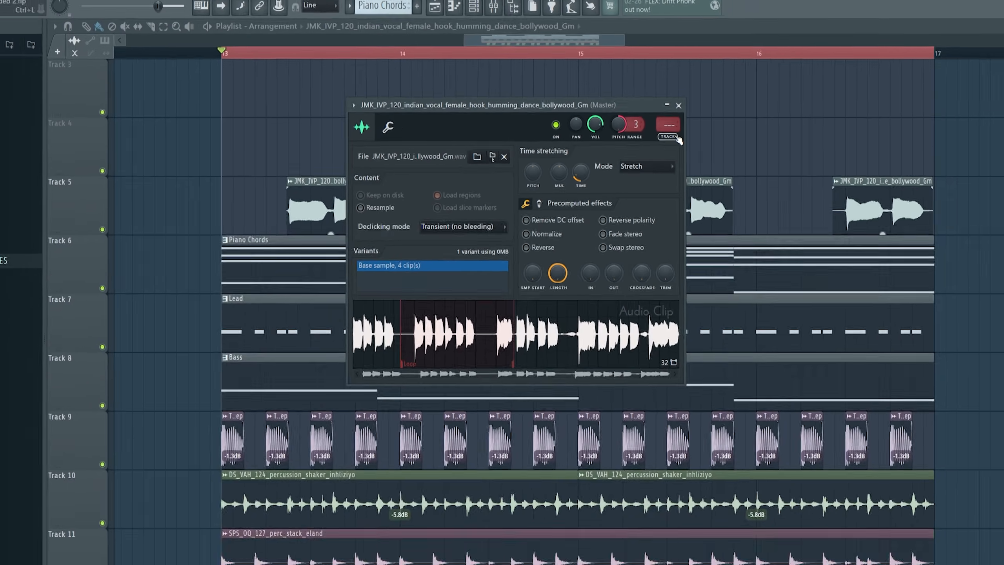
# Route the vocal to mixer track 10 and load ValhallaVintageVerb in its first effect slot.
pyautogui.click(720, 134)
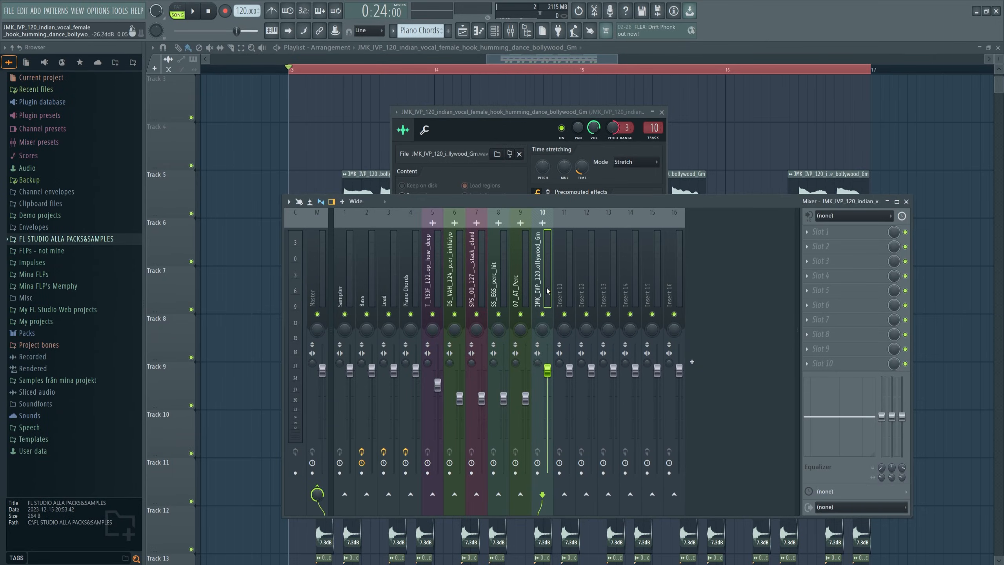
pyautogui.click(820, 232)
pyautogui.click(882, 313)
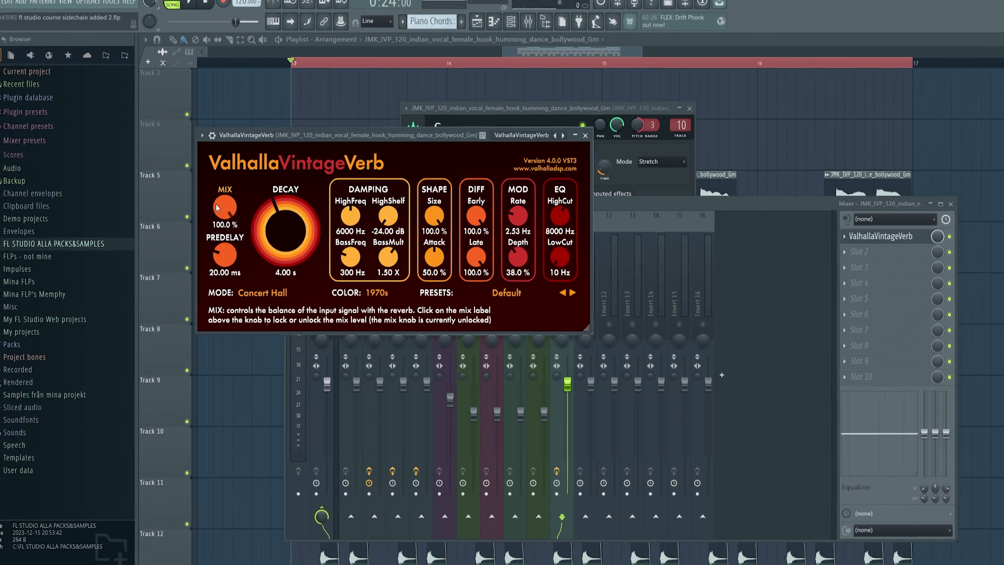
# Set the vocal reverb to 42% mix, 8.16 s decay, 470 Hz low cut and 7370 Hz high cut, checking it by playback.
pyautogui.moveTo(228, 206); pyautogui.dragTo(238, 262)
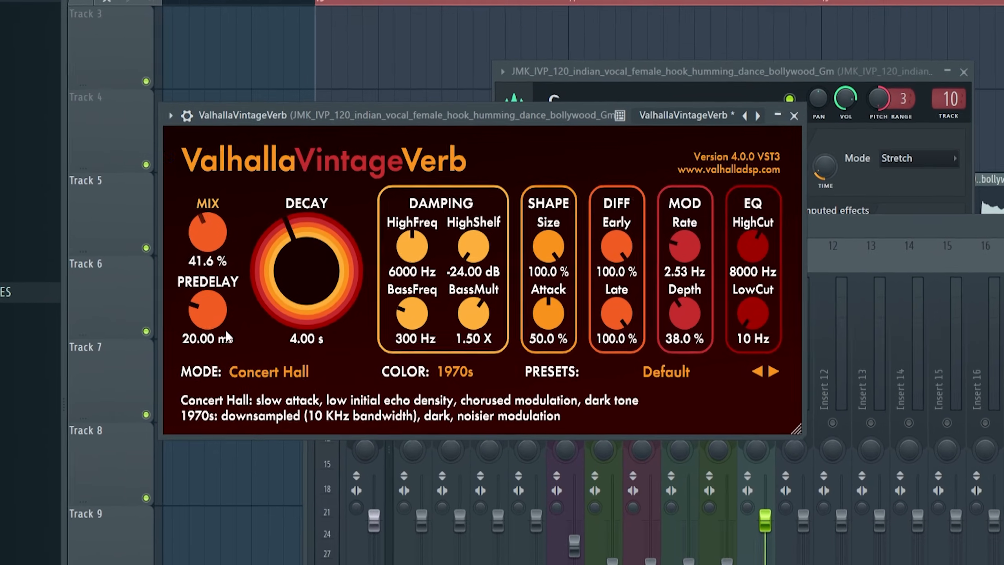
pyautogui.moveTo(227, 332); pyautogui.dragTo(226, 331)
pyautogui.press('space')
pyautogui.moveTo(321, 231); pyautogui.dragTo(312, 219)
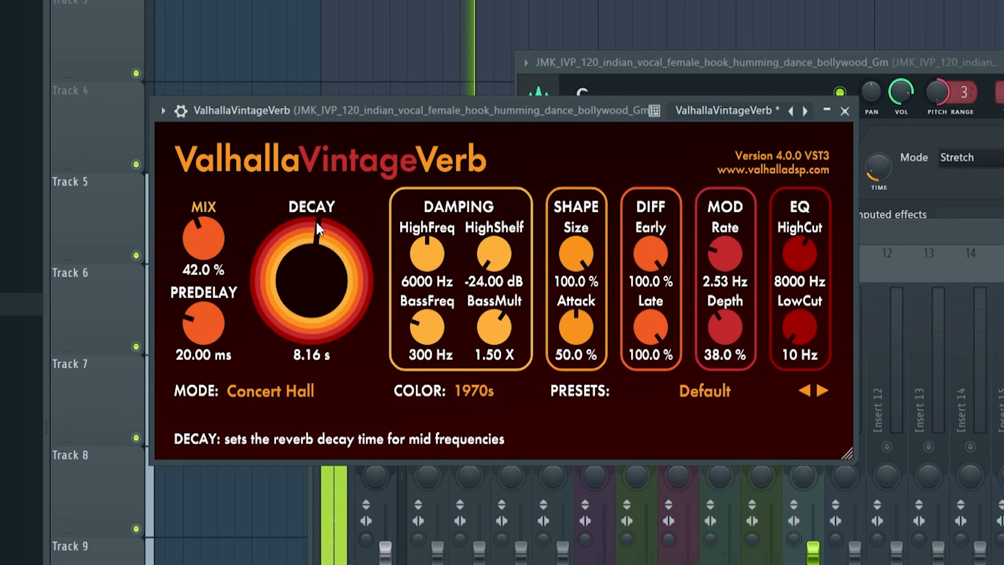
pyautogui.moveTo(799, 328); pyautogui.dragTo(807, 275)
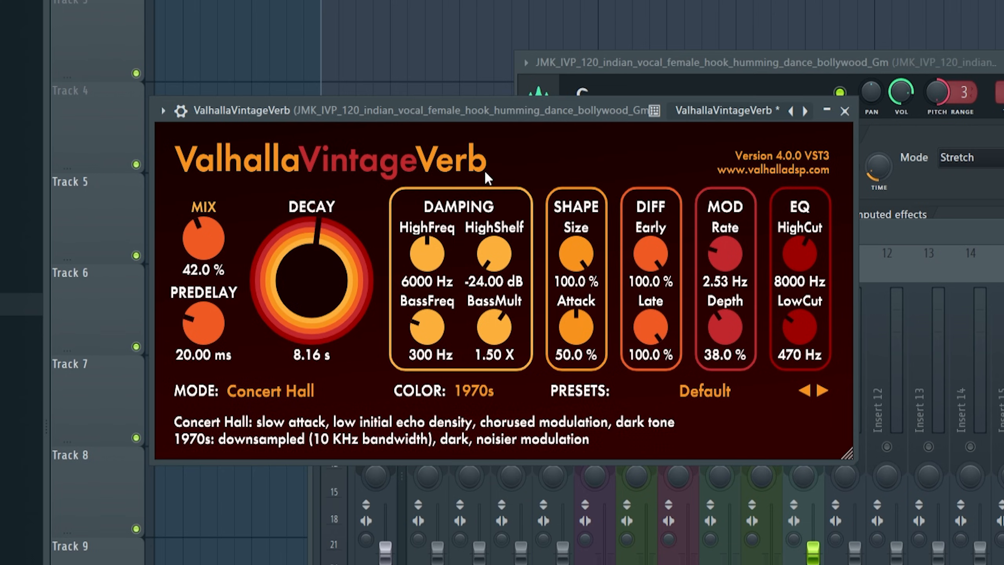
pyautogui.moveTo(807, 253); pyautogui.dragTo(805, 277)
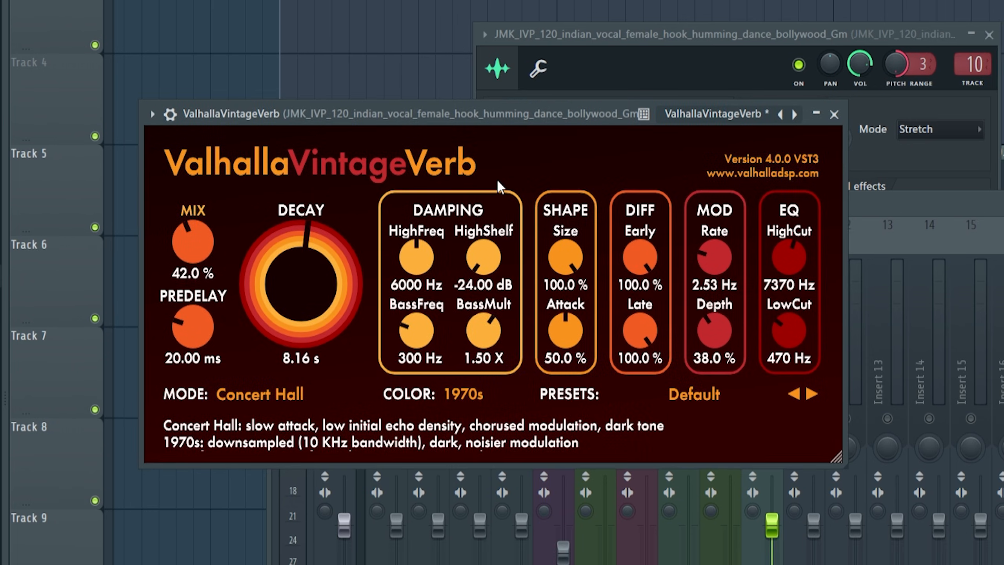
pyautogui.press('space')
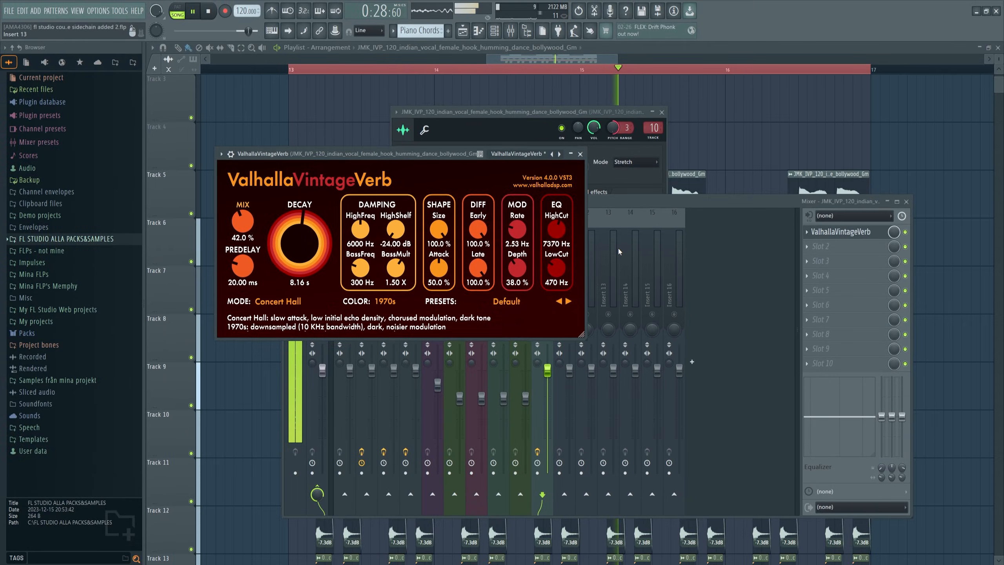
pyautogui.press('space')
# Move the reverb down to slot 3 of the vocal's effect chain and load Pitch Shifter in slot 1.
pyautogui.click(850, 261)
pyautogui.moveTo(968, 306)
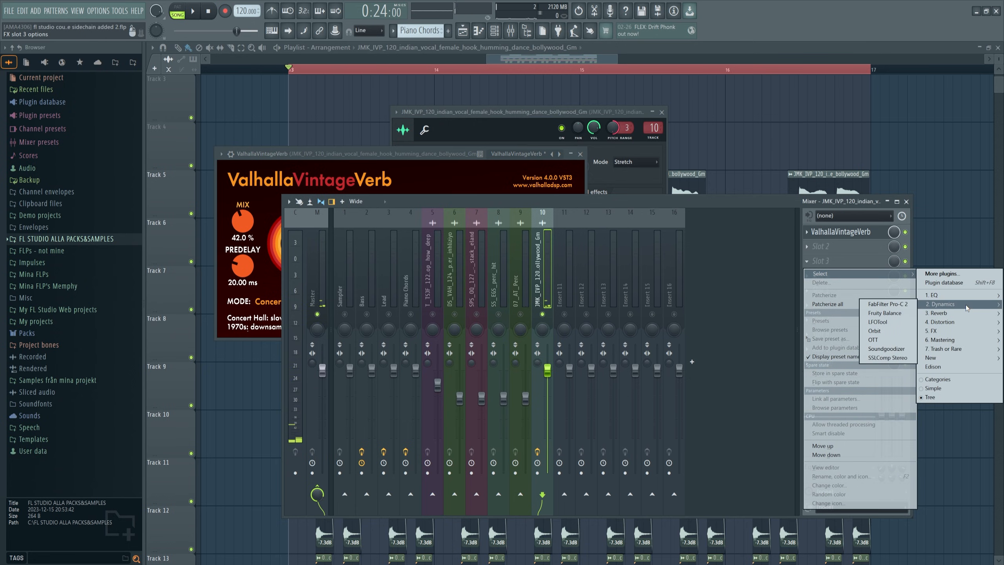
pyautogui.click(834, 234)
pyautogui.scroll(-2, 839, 235)
pyautogui.click(843, 232)
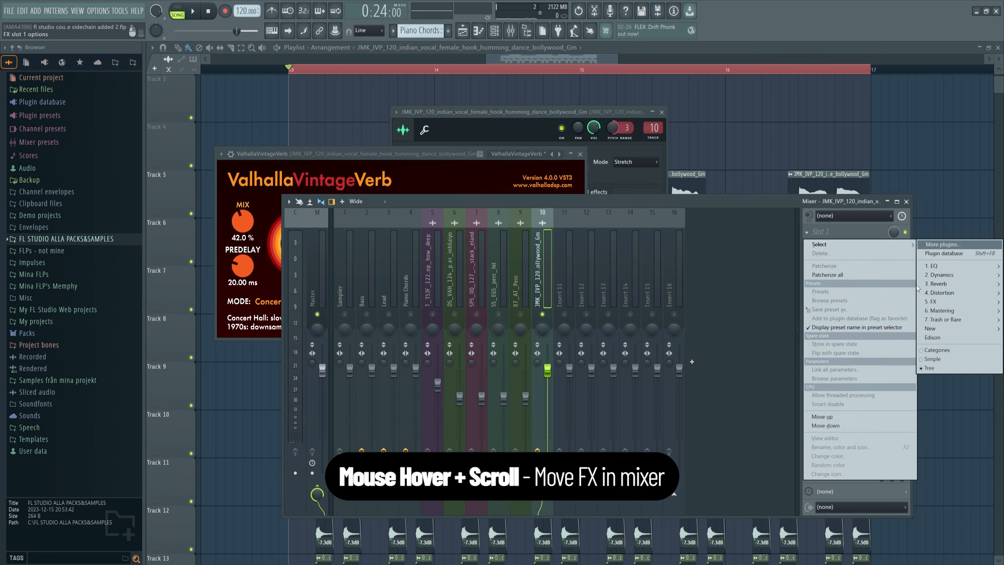
pyautogui.moveTo(949, 301)
pyautogui.click(884, 391)
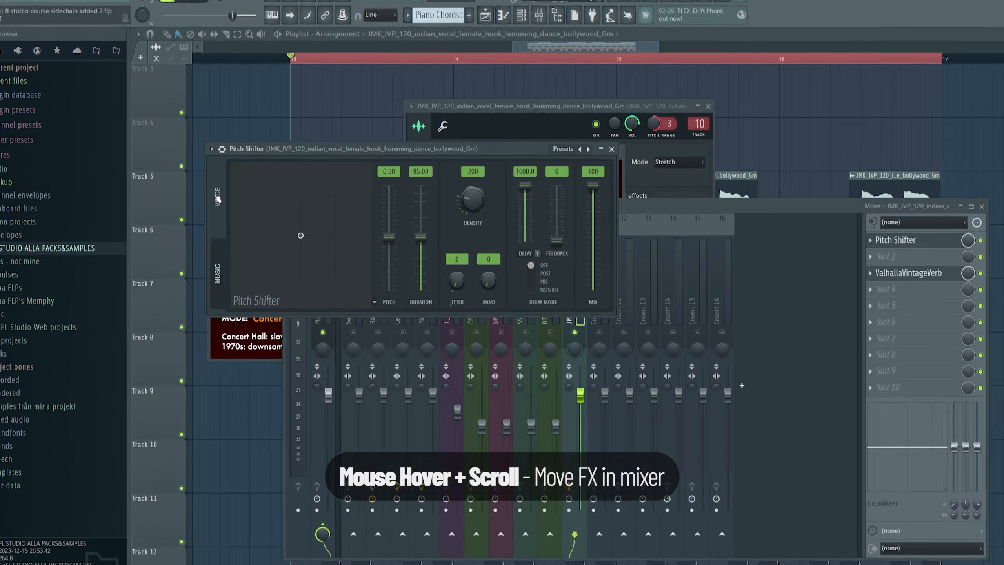
# Set the Pitch Shifter to Voice mode with pitch +12.00 and formant 12.00, and compare the loop with it bypassed and active.
pyautogui.click(226, 217)
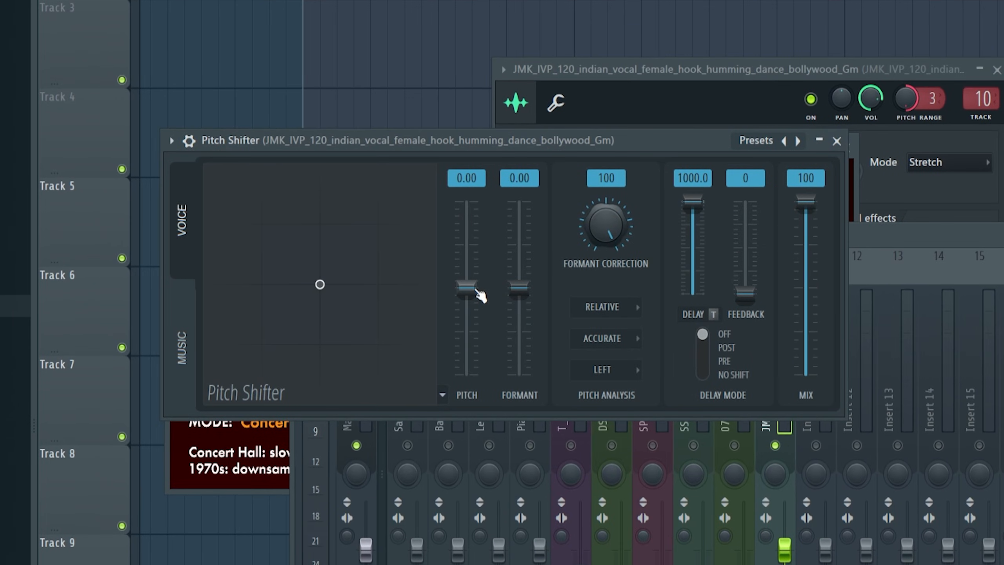
pyautogui.press('space')
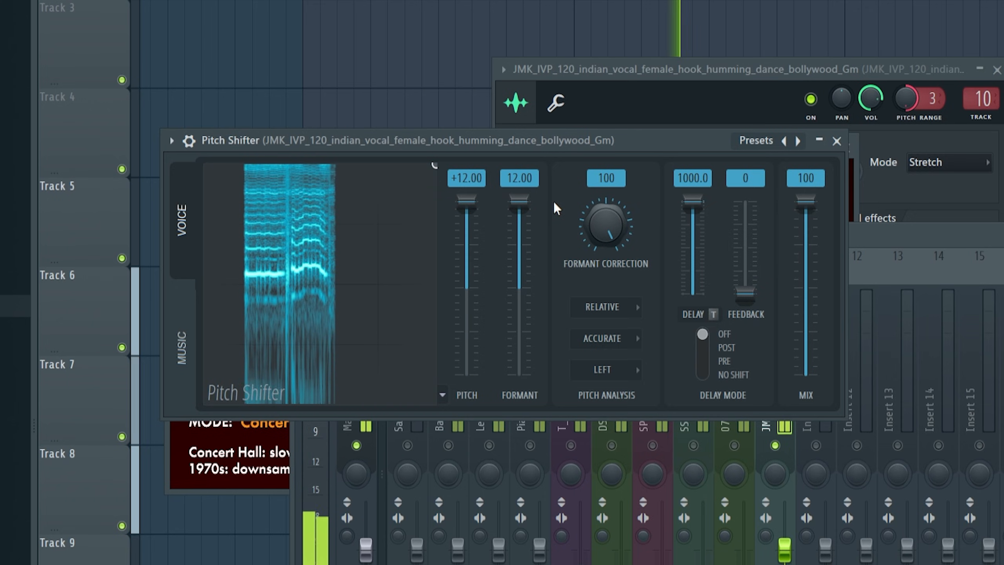
pyautogui.click(189, 142)
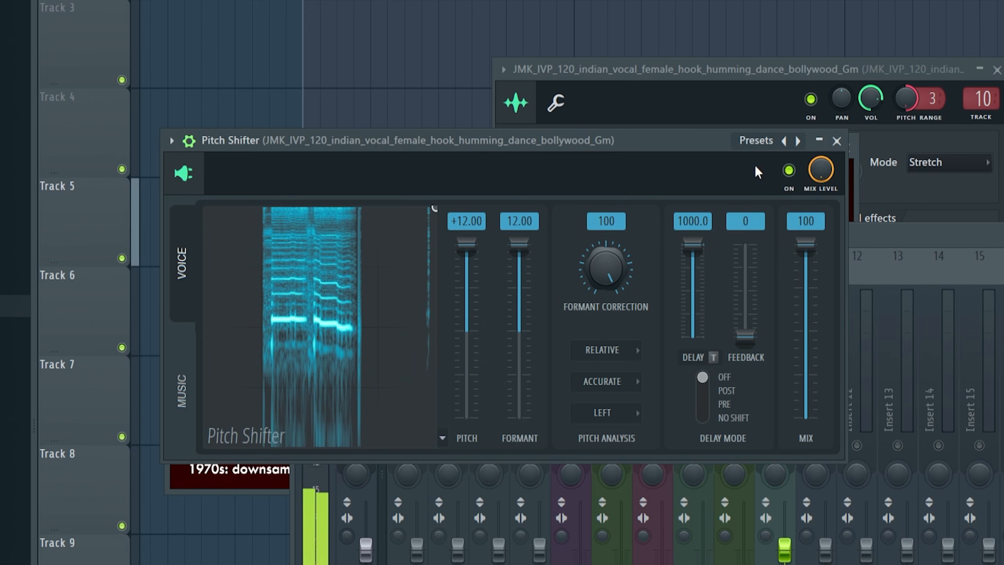
pyautogui.click(789, 170)
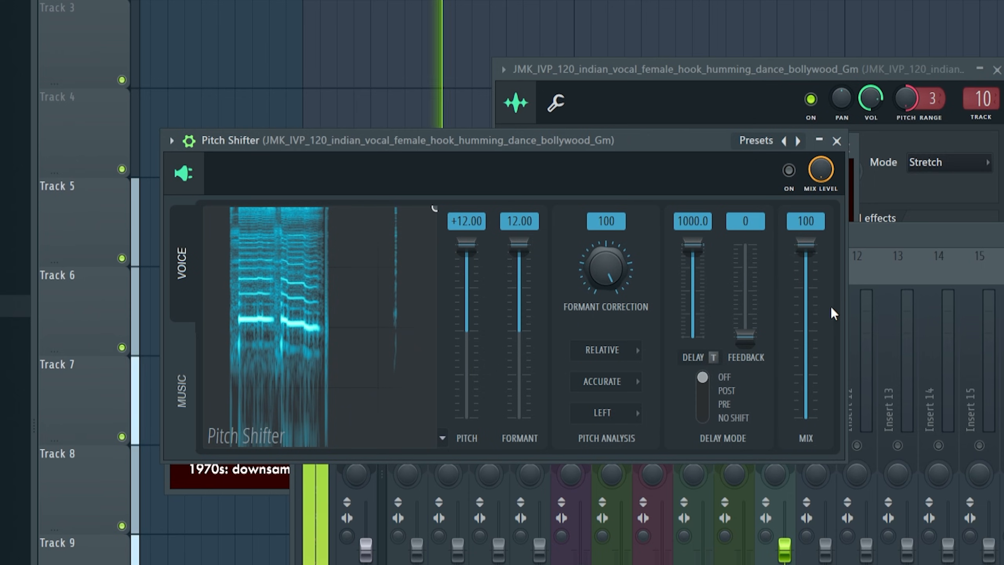
pyautogui.click(789, 170)
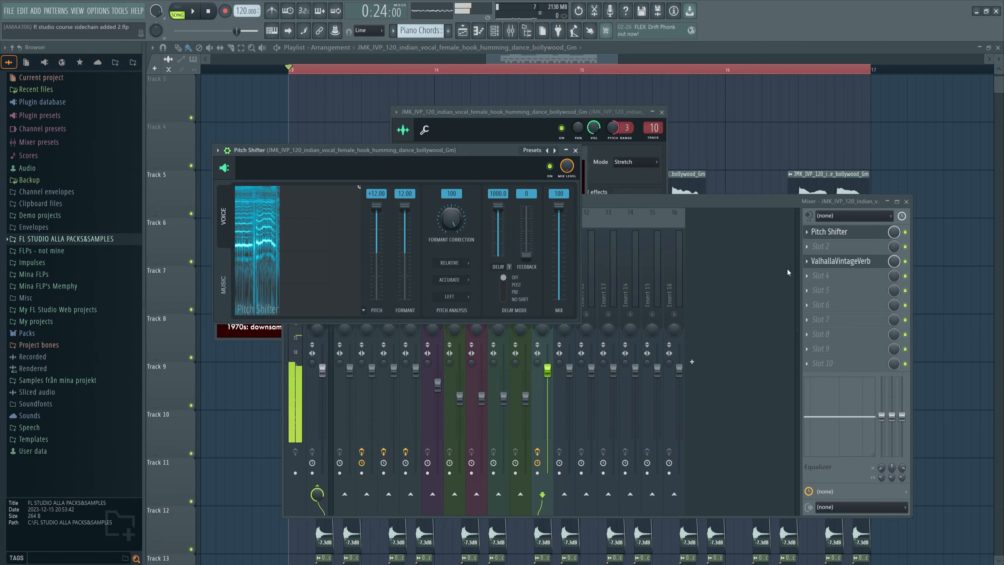
# Load Fruity Fast Dist between the Pitch Shifter and the reverb, and lower its mix while the loop plays.
pyautogui.click(831, 247)
pyautogui.moveTo(953, 292)
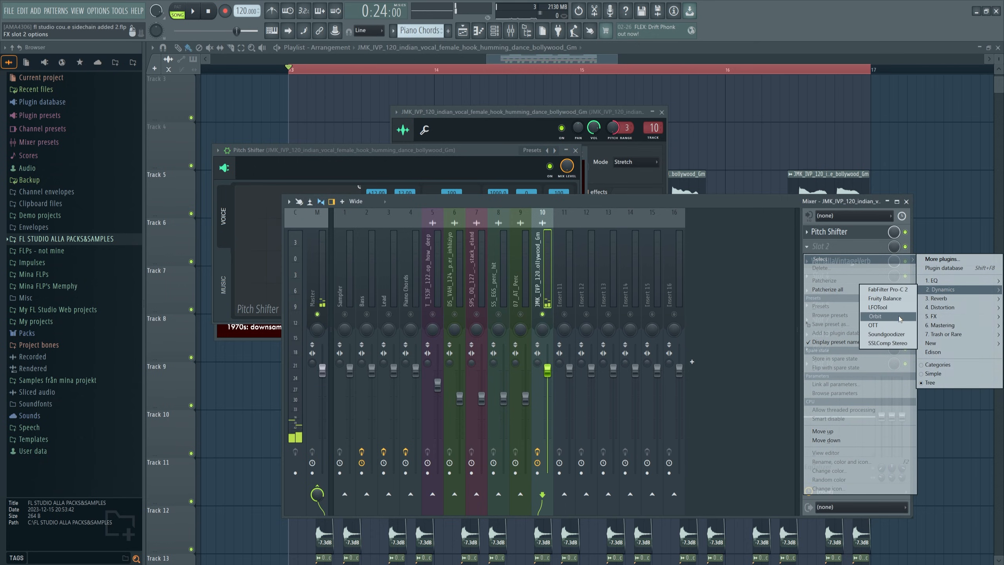
pyautogui.moveTo(939, 307)
pyautogui.click(886, 308)
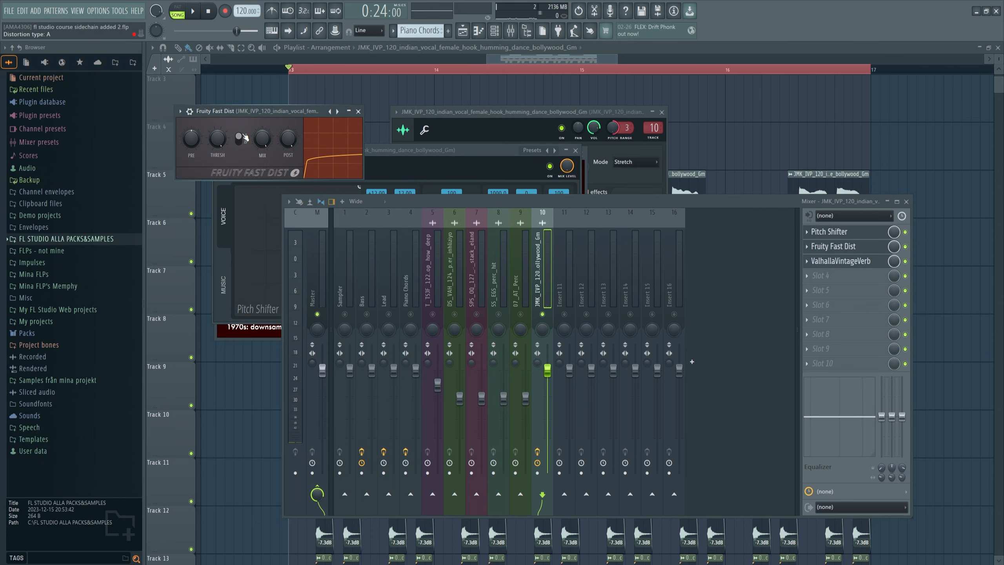
pyautogui.moveTo(242, 111); pyautogui.dragTo(470, 211)
pyautogui.press('space')
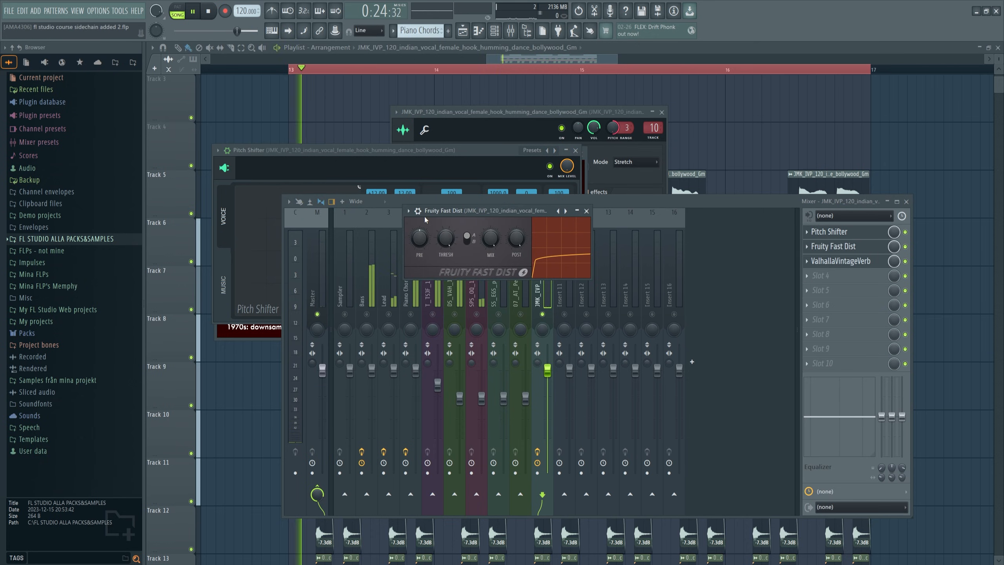
pyautogui.click(418, 211)
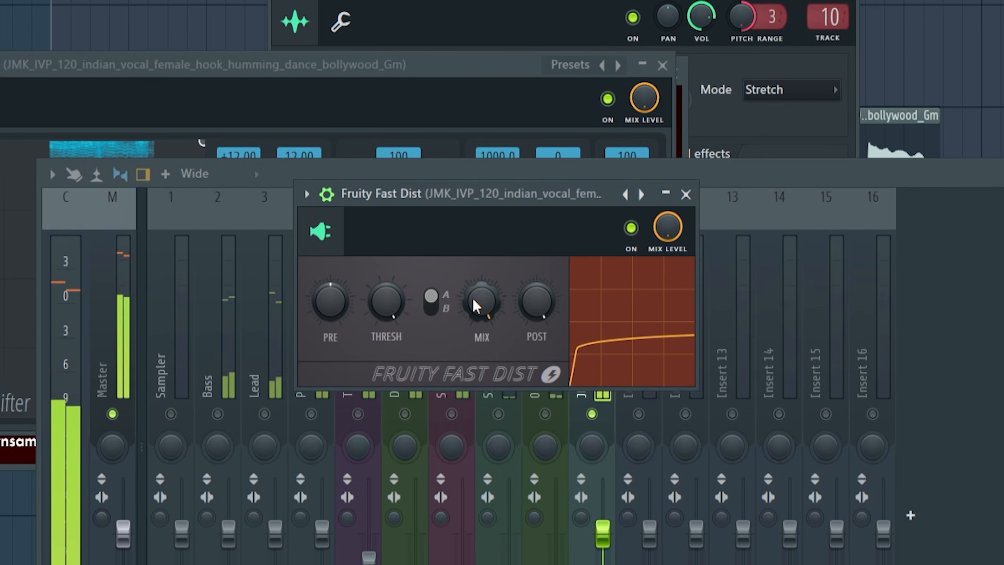
pyautogui.moveTo(481, 300); pyautogui.dragTo(478, 327)
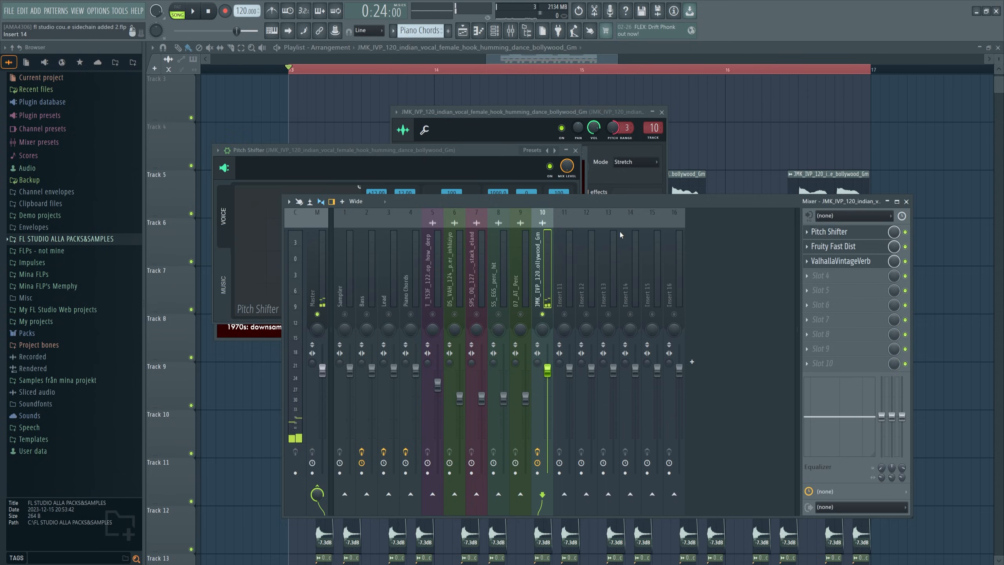
# Load Flux Mini 2 with the bass sidechain 2 preset in slot 6 and soften the dip in its volume curve.
pyautogui.click(842, 302)
pyautogui.moveTo(946, 347)
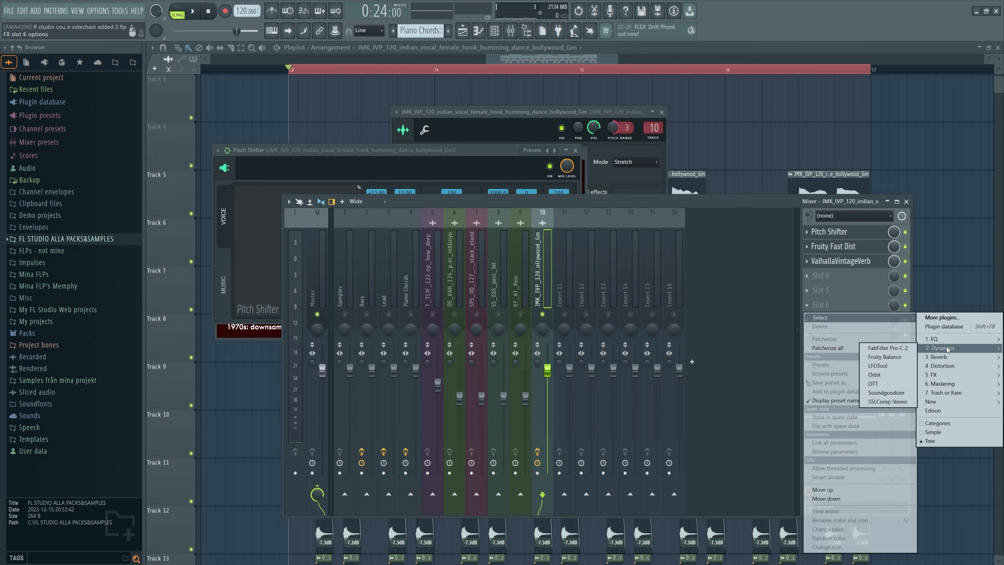
pyautogui.moveTo(951, 374)
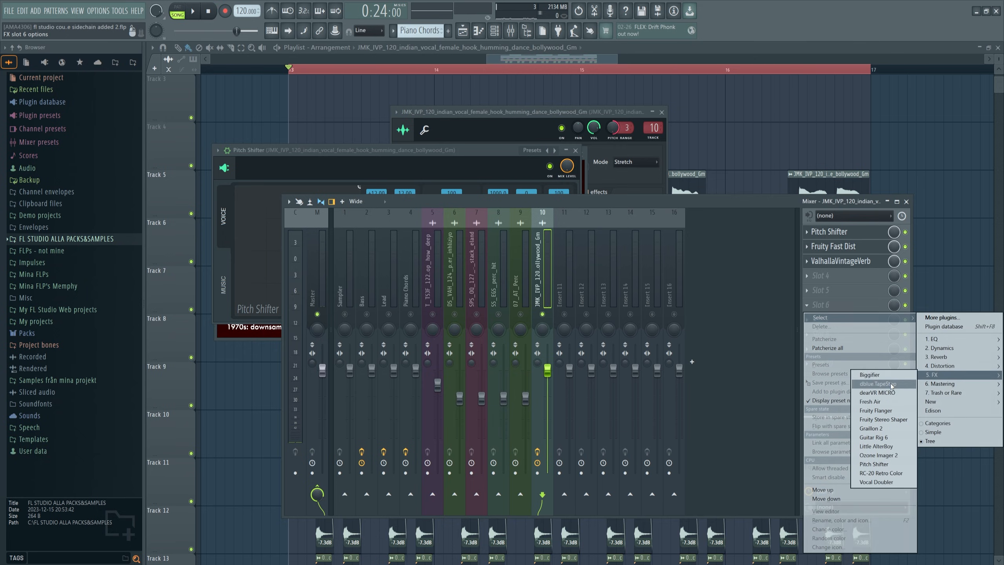
pyautogui.click(884, 384)
pyautogui.press('space')
pyautogui.moveTo(499, 309); pyautogui.dragTo(496, 252)
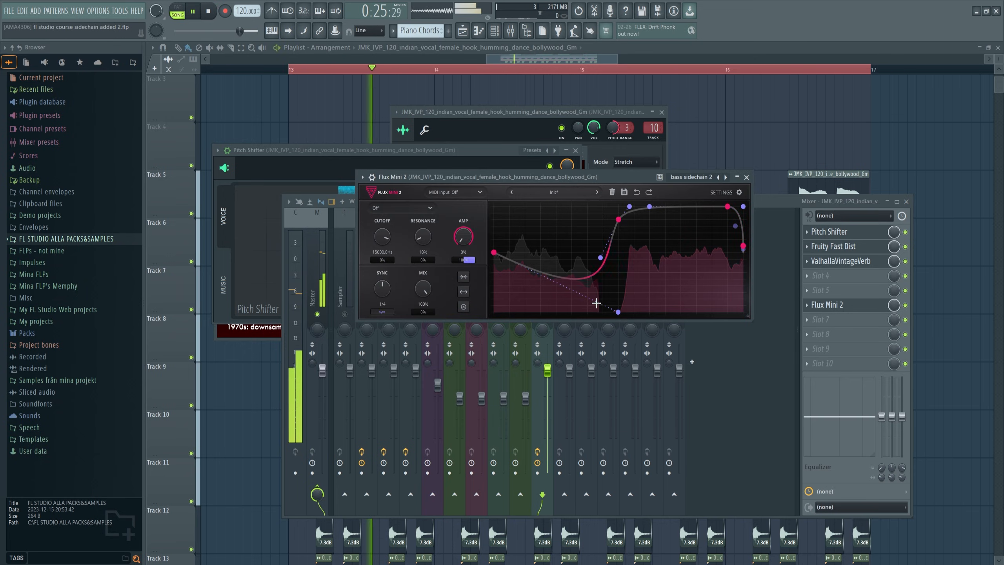
pyautogui.moveTo(619, 311); pyautogui.dragTo(618, 228)
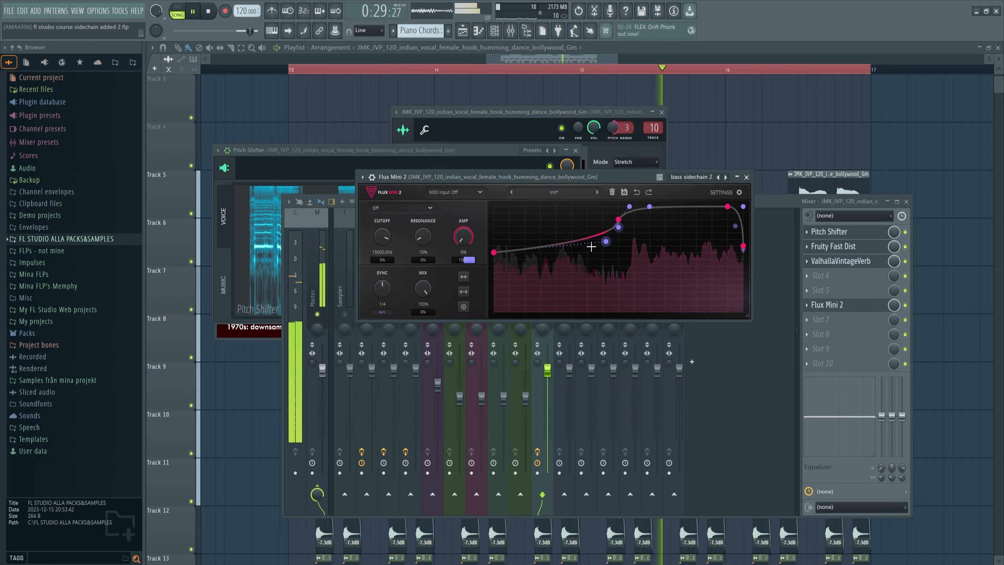
pyautogui.moveTo(497, 254); pyautogui.dragTo(497, 240)
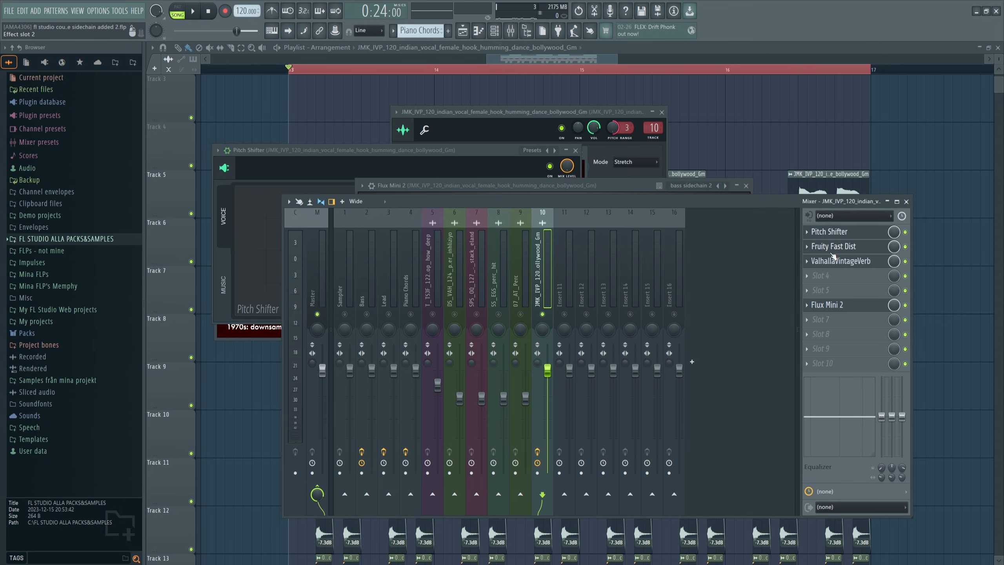
# Move the reverb down to slot 4 of the vocal's effect chain and load Ozone Imager 2 in slot 3.
pyautogui.scroll(-1, 822, 263)
pyautogui.click(830, 260)
pyautogui.moveTo(951, 305)
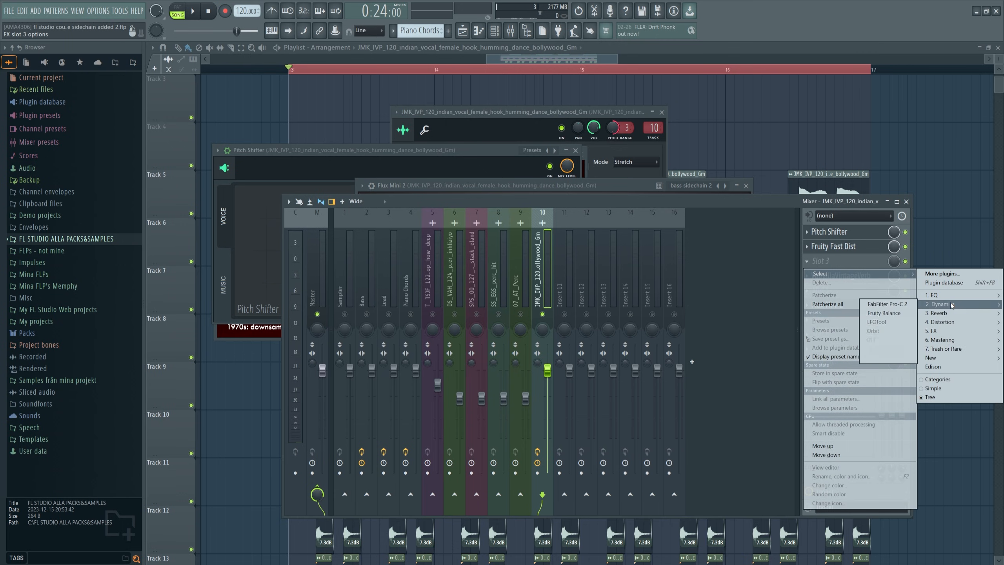
pyautogui.moveTo(956, 331)
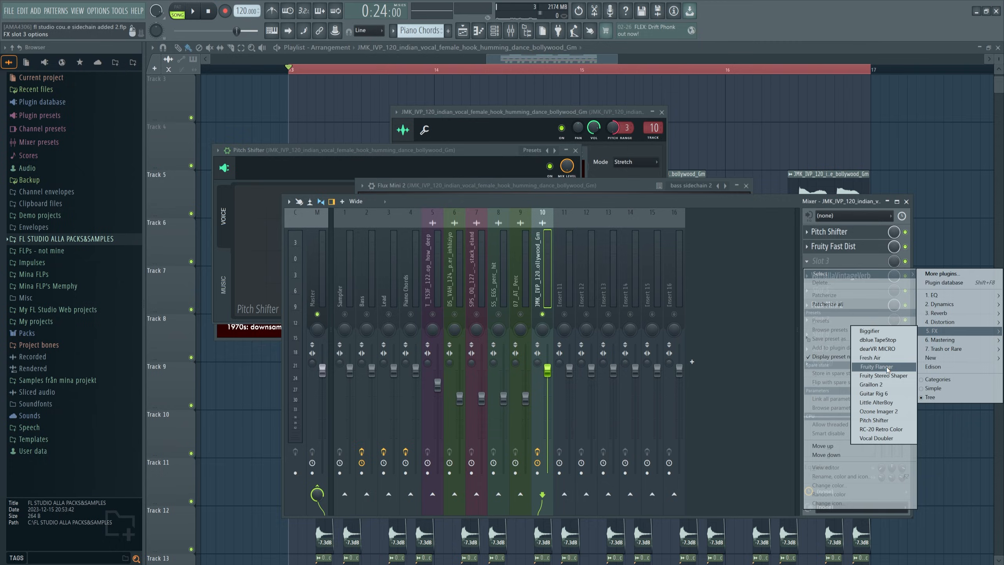
pyautogui.click(879, 411)
pyautogui.moveTo(336, 175); pyautogui.dragTo(446, 166)
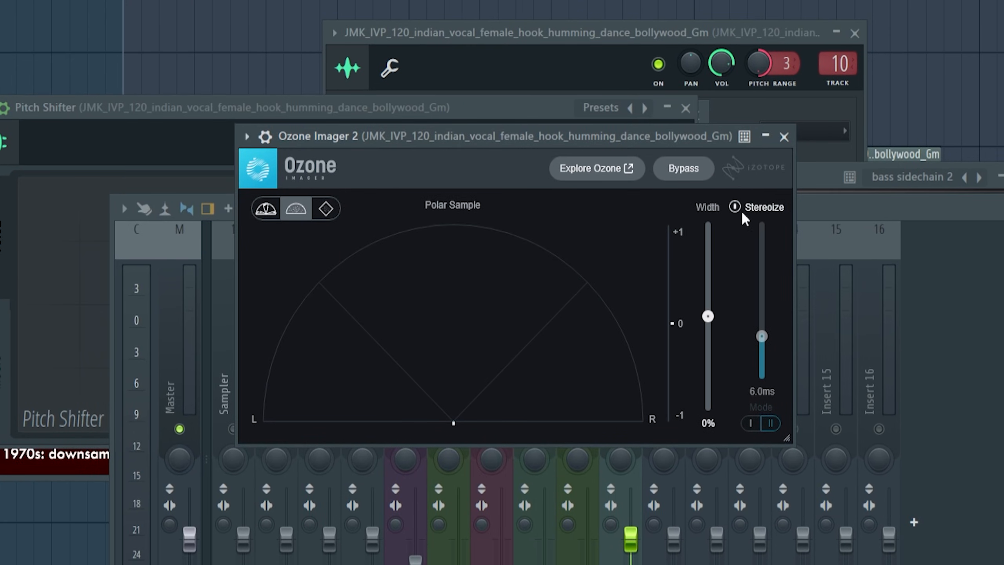
# Turn on Stereoize in mode I in the Ozone Imager and raise the vocal's stereo width while the loop plays.
pyautogui.press('space')
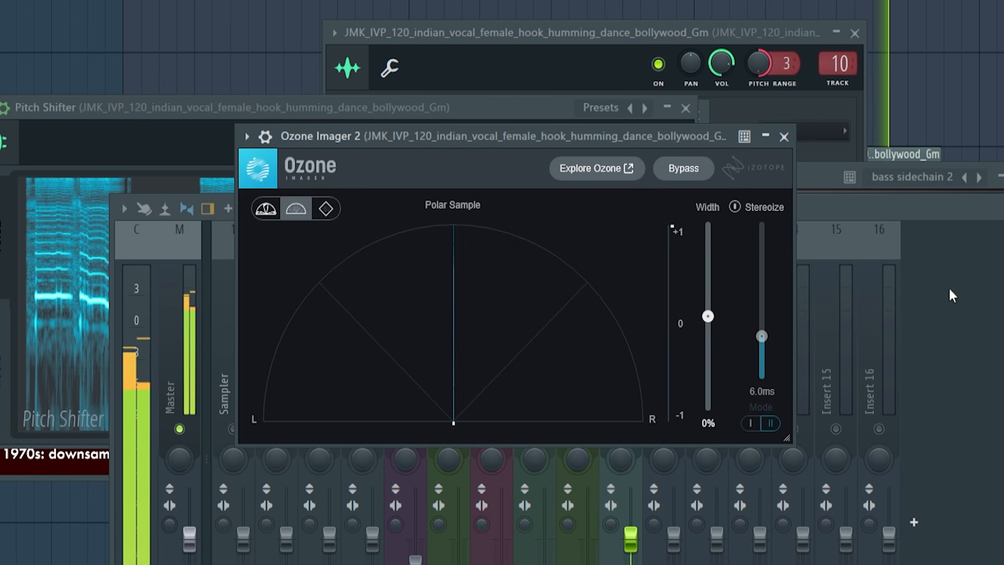
pyautogui.moveTo(708, 317); pyautogui.dragTo(708, 297)
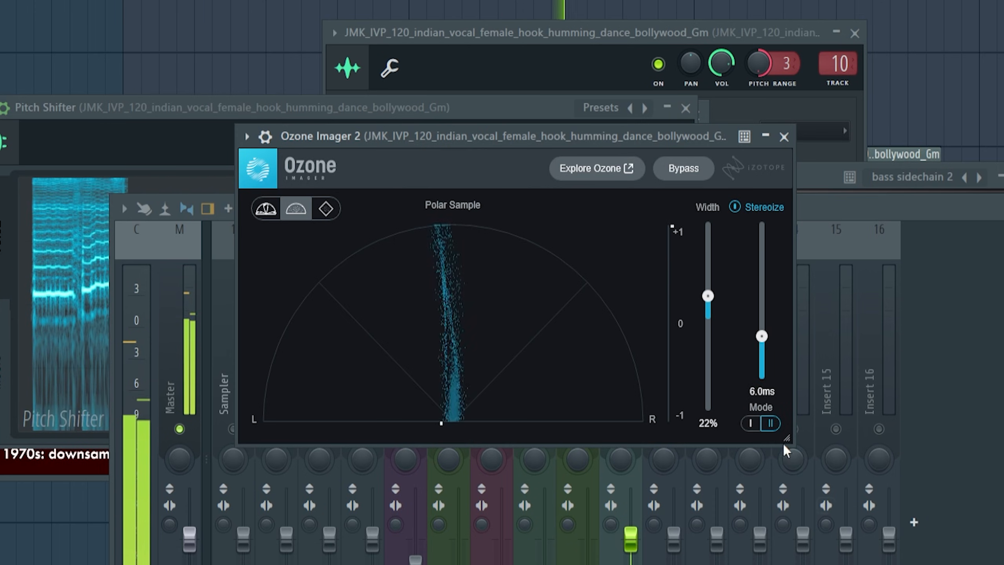
pyautogui.click(750, 424)
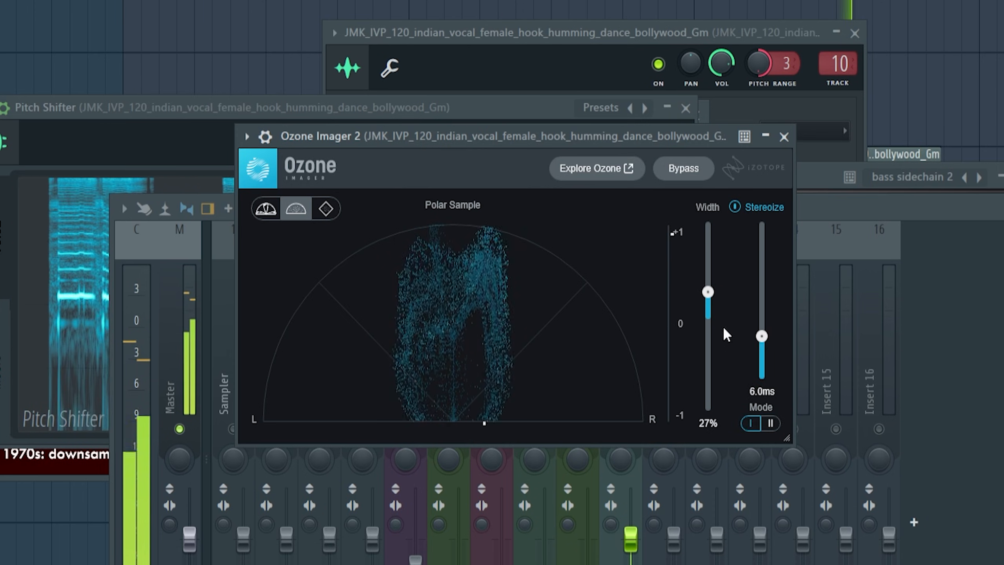
pyautogui.moveTo(708, 292)
pyautogui.mouseDown()
pyautogui.moveTo(717, 298)
pyautogui.moveTo(715, 288)
pyautogui.mouseUp()
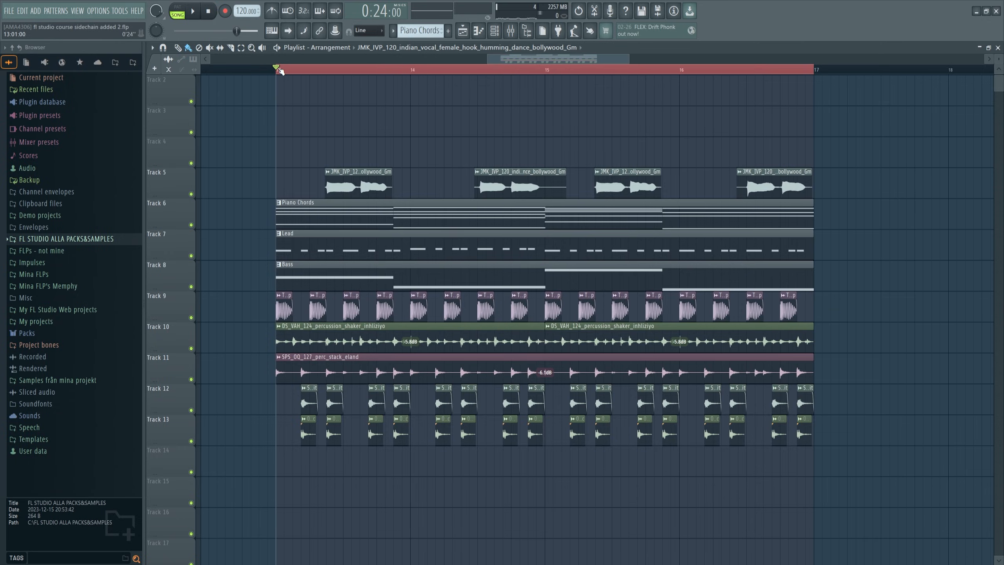
# Play the arrangement from bar 13 and lower the vocal's volume fader on mixer track 10 to balance it.
pyautogui.doubleClick(278, 68)
pyautogui.press('space')
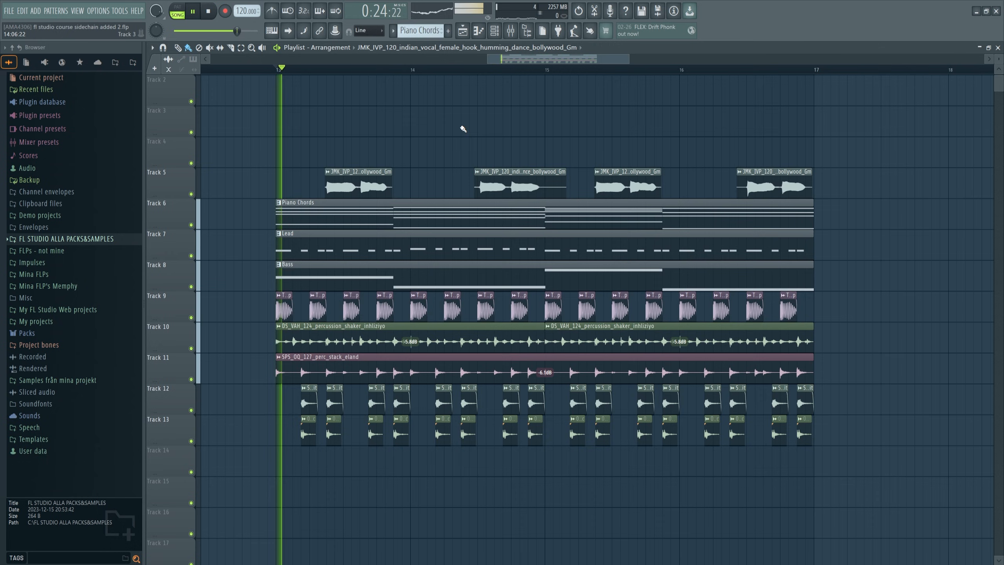
pyautogui.press('F9')
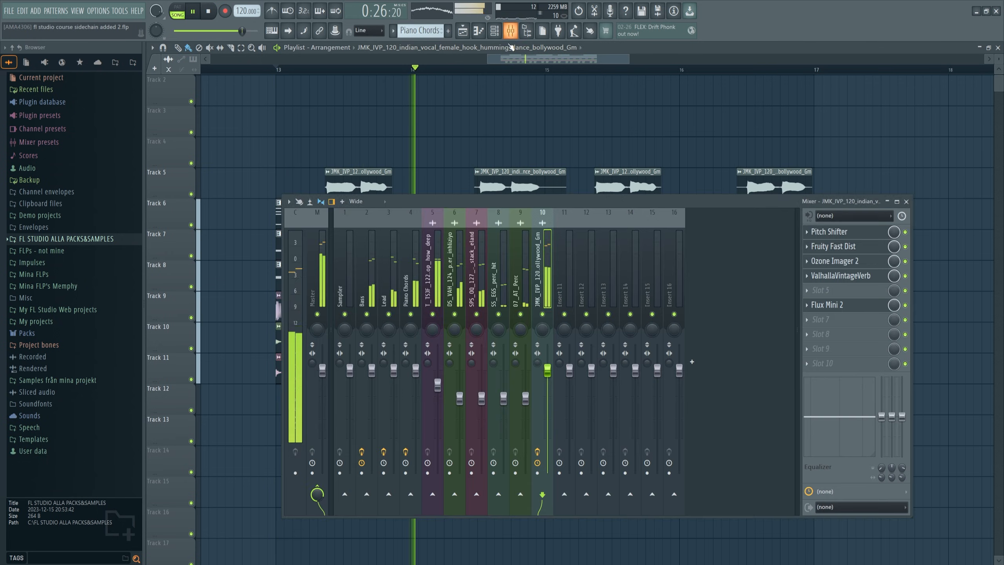
pyautogui.moveTo(547, 379); pyautogui.dragTo(547, 404)
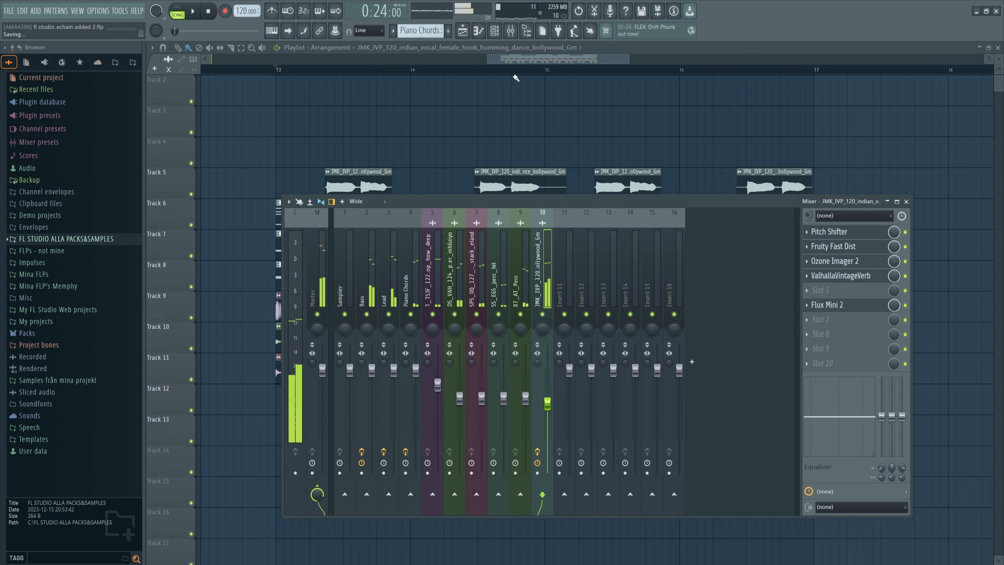
pyautogui.moveTo(547, 404); pyautogui.dragTo(549, 408)
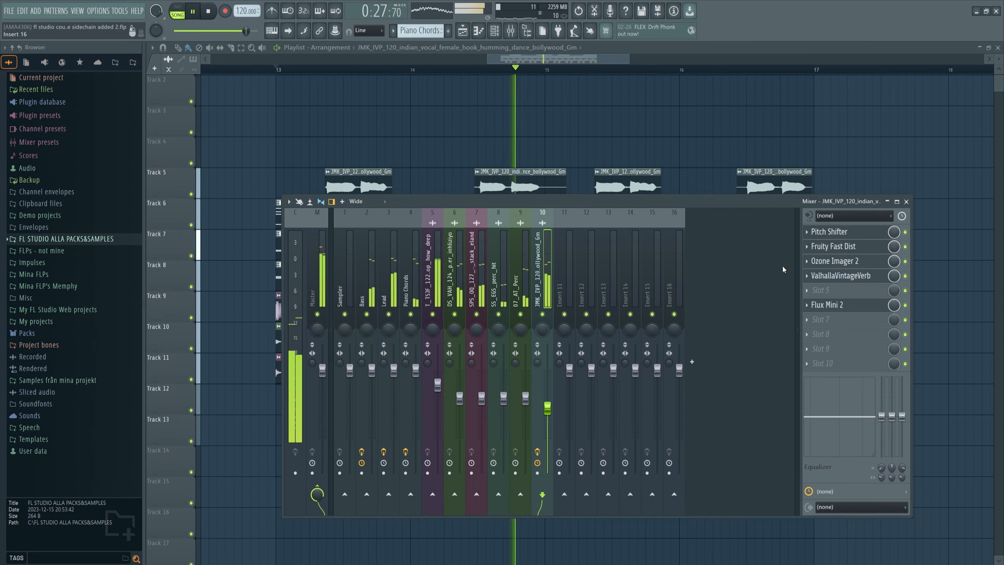
# Deepen the ducking at the start of the Flux Mini 2 volume curve on the vocal.
pyautogui.click(827, 305)
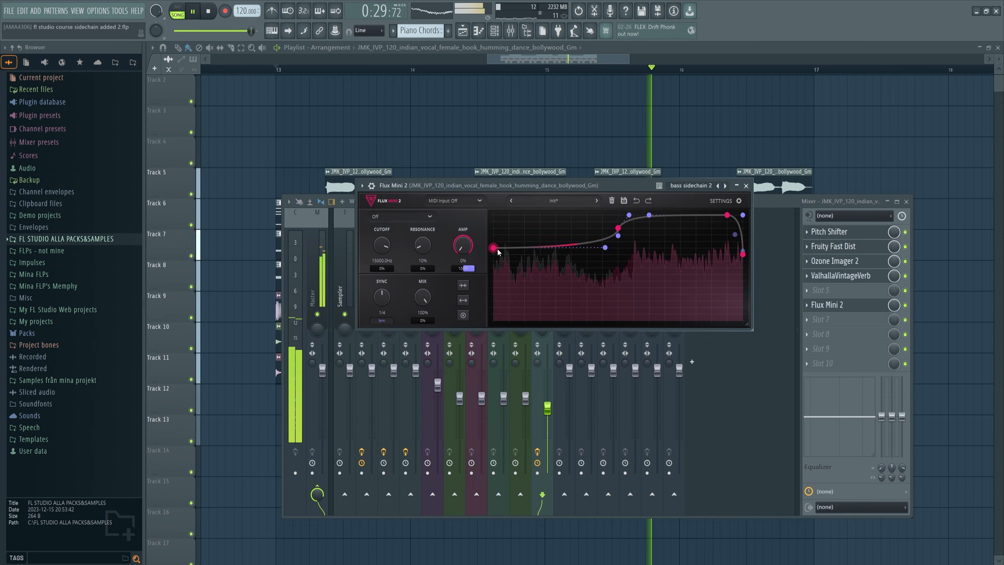
pyautogui.moveTo(497, 250); pyautogui.dragTo(497, 270)
pyautogui.moveTo(605, 249); pyautogui.dragTo(610, 266)
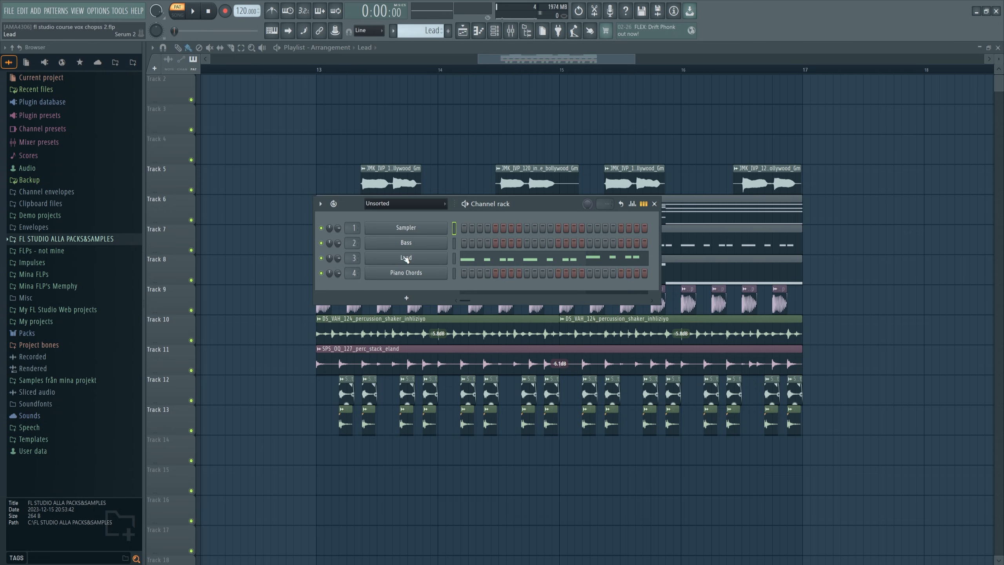
# Clone the Lead channel and open the Serum 2 instrument of the copy.
pyautogui.rightClick(407, 259)
pyautogui.click(466, 358)
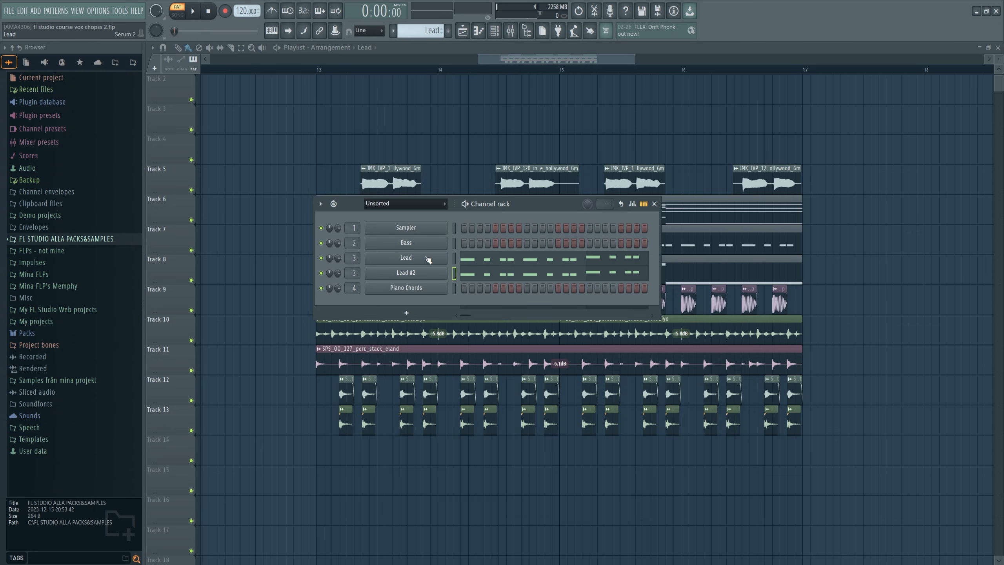
pyautogui.click(428, 273)
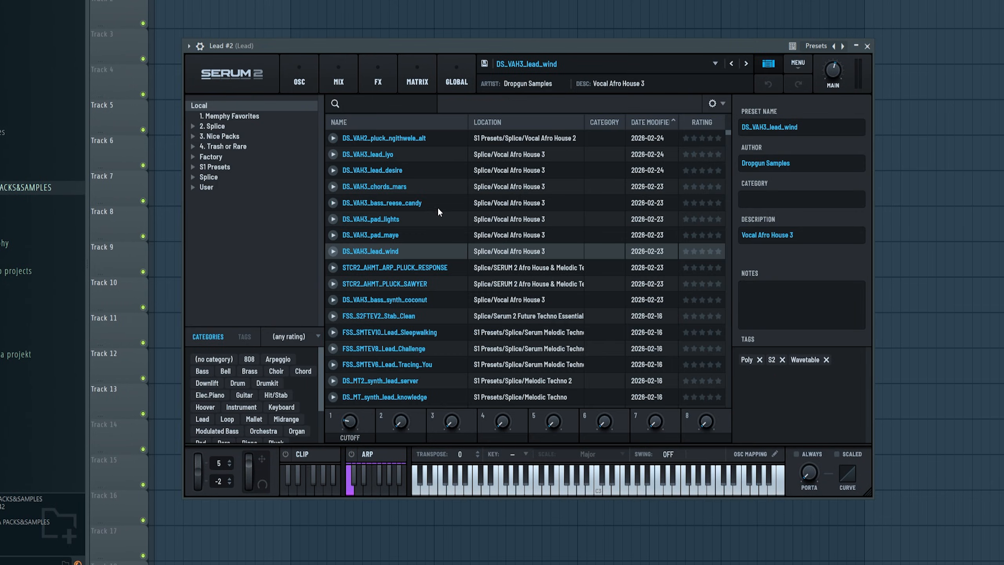
# Audition several Serum 2 presets for Lead #2 and load FSS_SMTEV10_Lead_Sleepwalking.
pyautogui.click(425, 182)
pyautogui.click(421, 151)
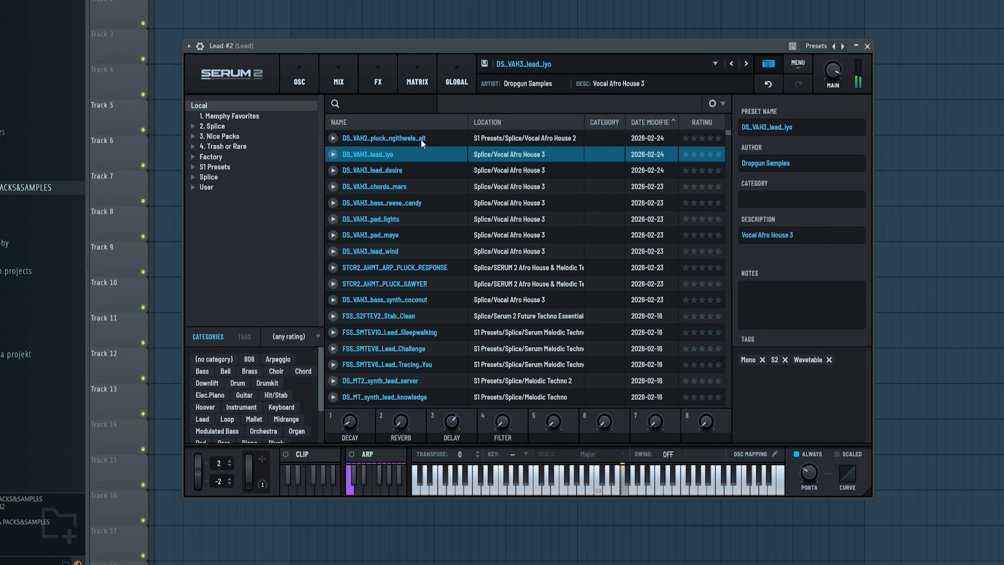
pyautogui.click(420, 138)
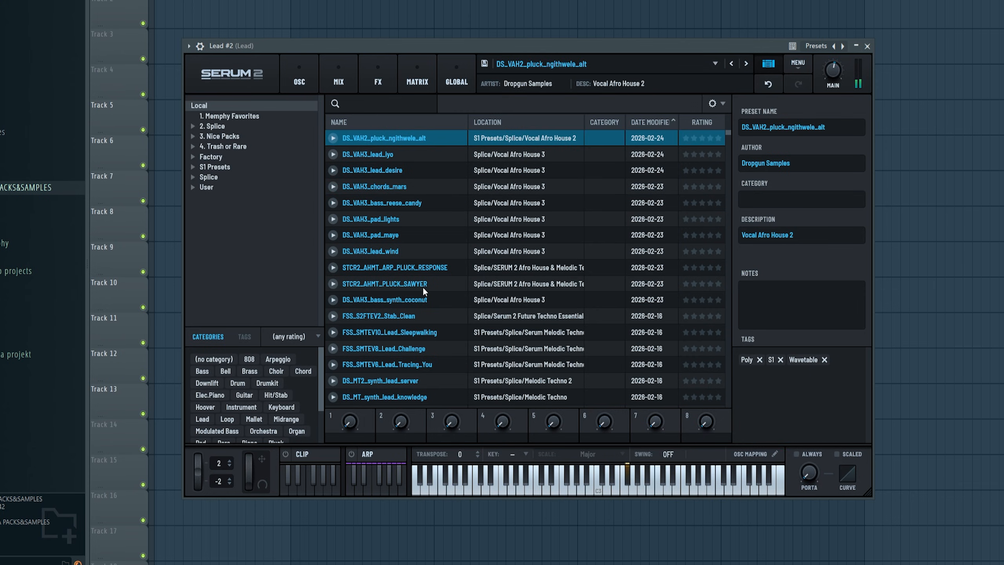
pyautogui.click(408, 329)
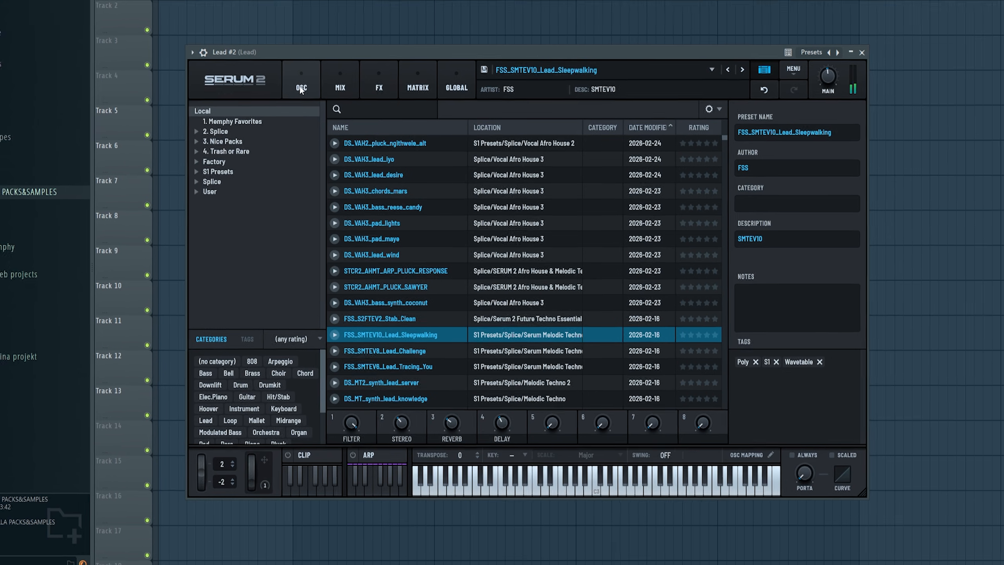
pyautogui.click(299, 81)
pyautogui.click(867, 46)
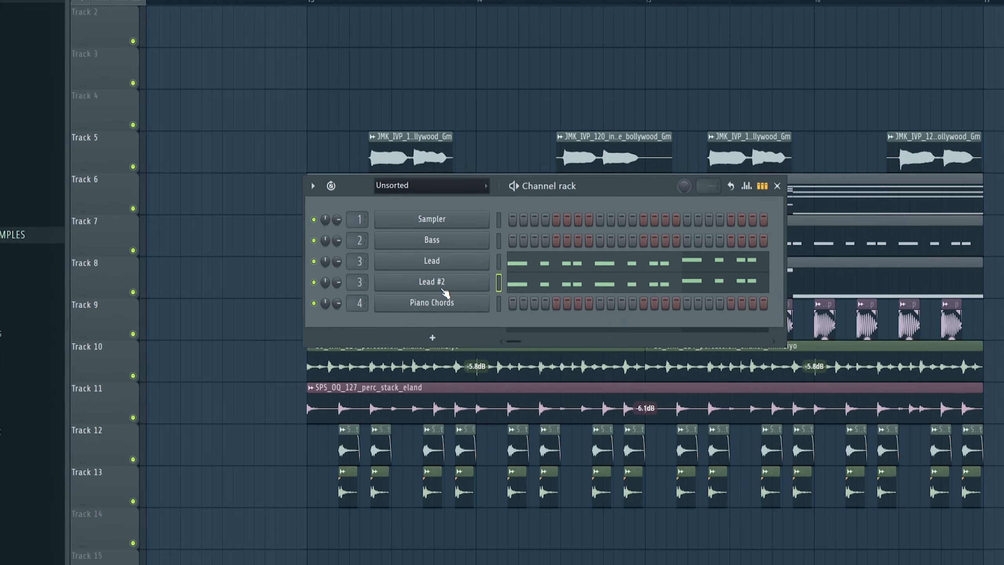
# Listen to the Lead channel soloed and compare it with Lead #2 layered on top.
pyautogui.press('space')
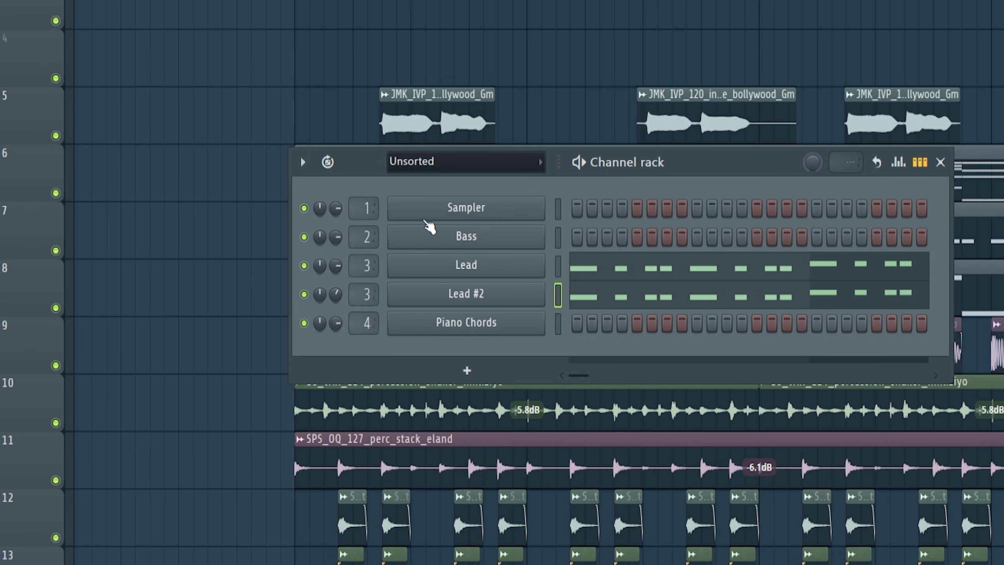
pyautogui.rightClick(304, 265)
pyautogui.press('space')
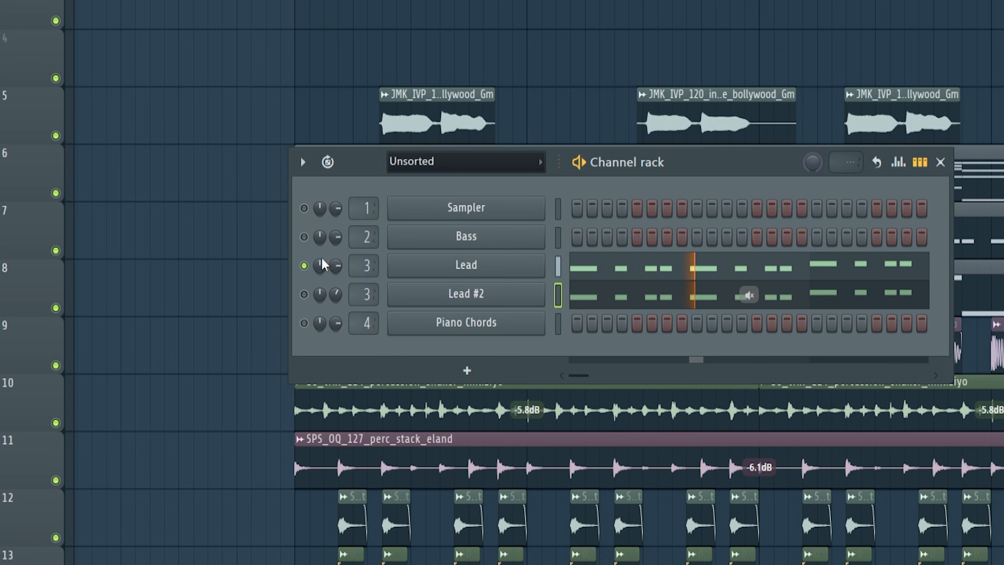
pyautogui.click(304, 295)
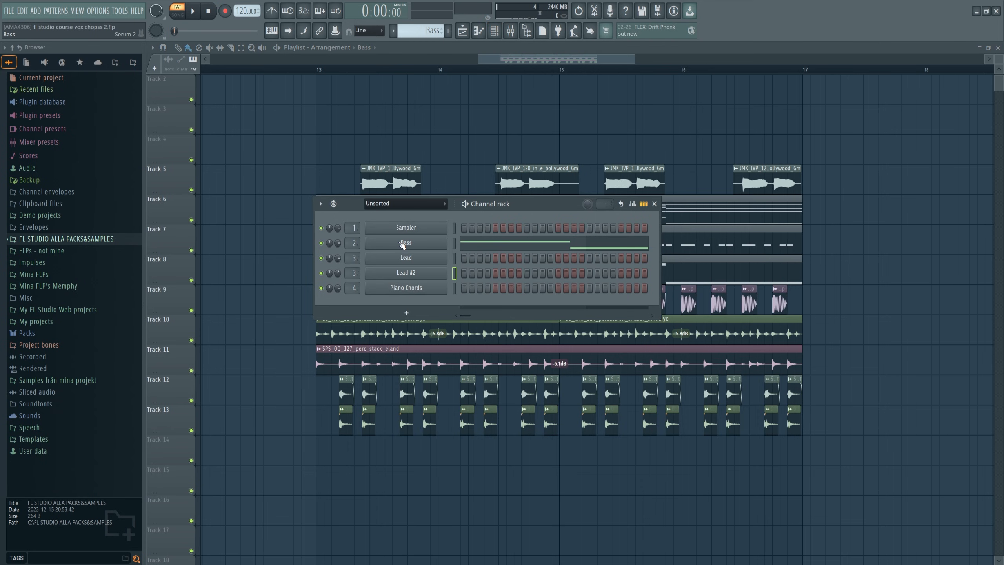
# Duplicate the Bass channel, load the DS_VAH3_bass_reese_candy preset in the copy and listen to it soloed.
pyautogui.click(403, 243)
pyautogui.moveTo(493, 120); pyautogui.dragTo(511, 117)
pyautogui.press('space')
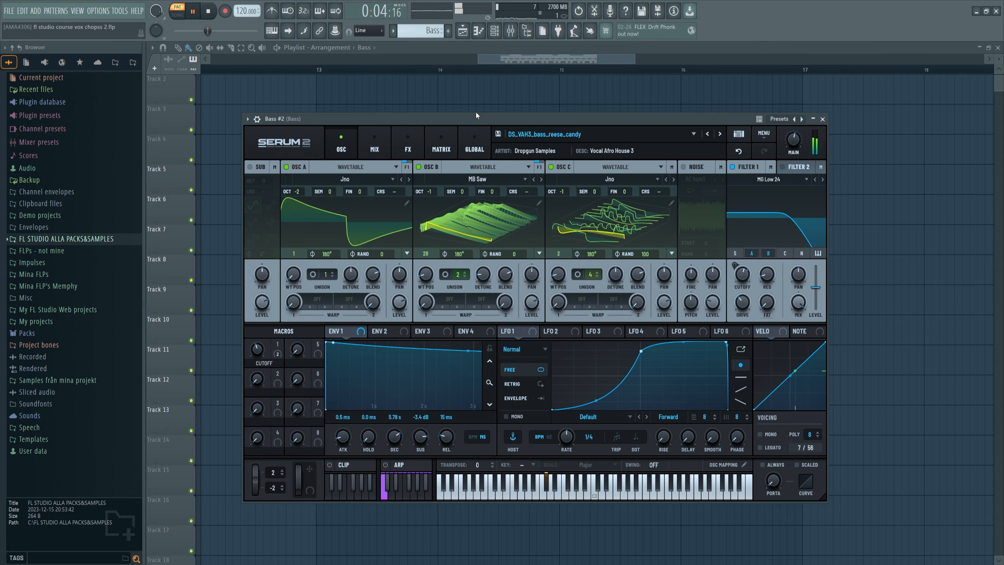
pyautogui.press('space')
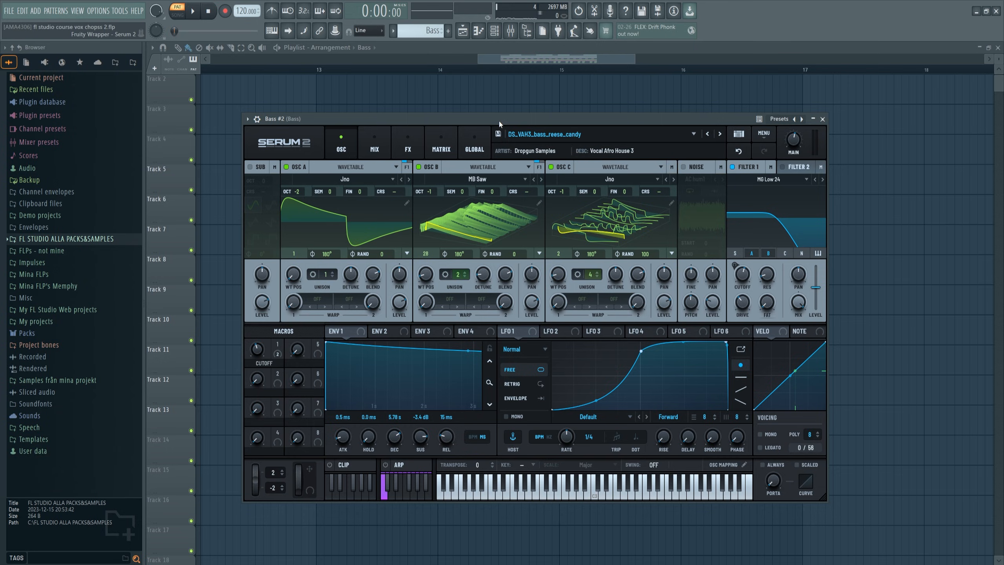
# Transpose the Bass #2 notes up one octave in the piano roll and play the two basses together.
pyautogui.press('F6')
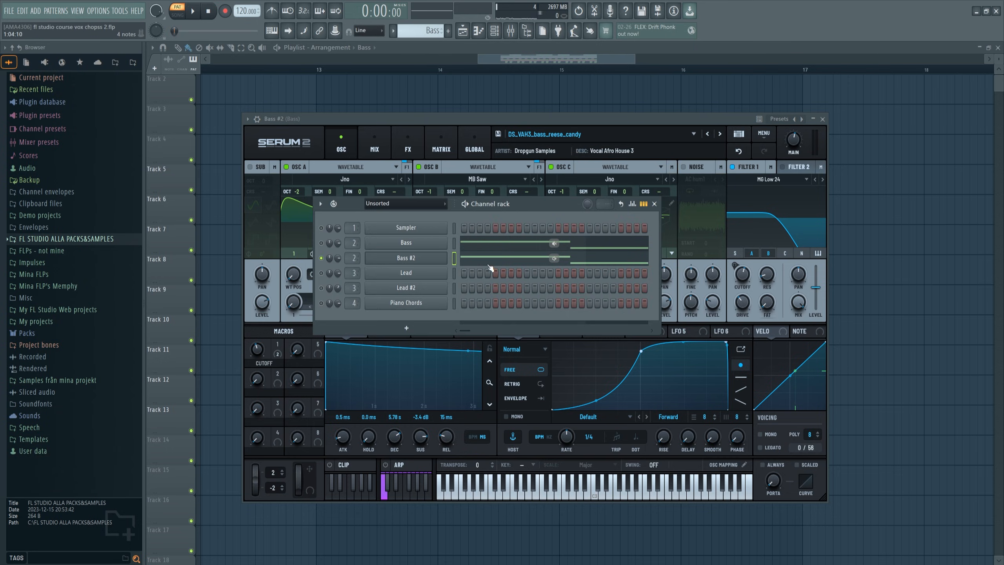
pyautogui.click(487, 260)
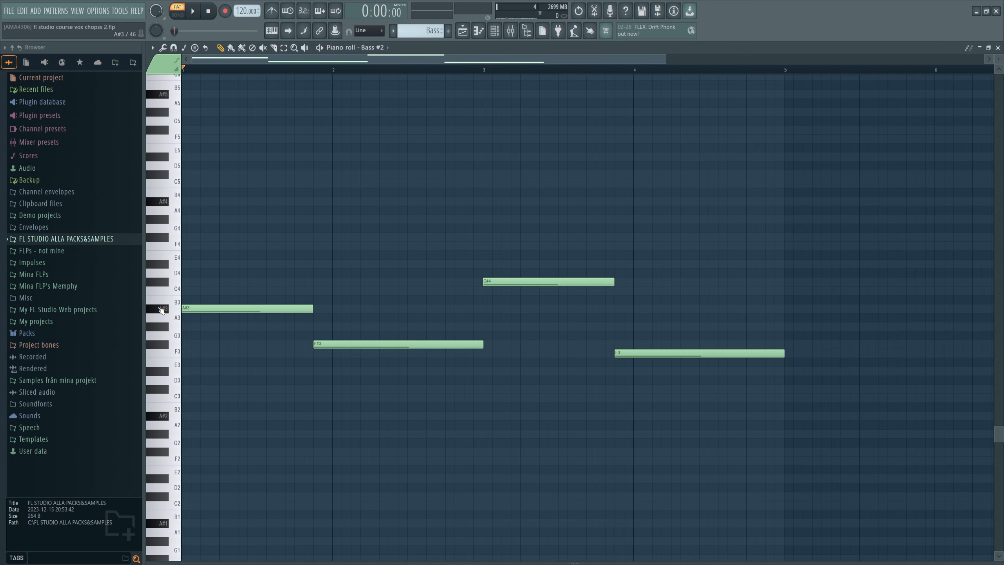
pyautogui.hotkey('ctrl', 'Up')
pyautogui.press('space')
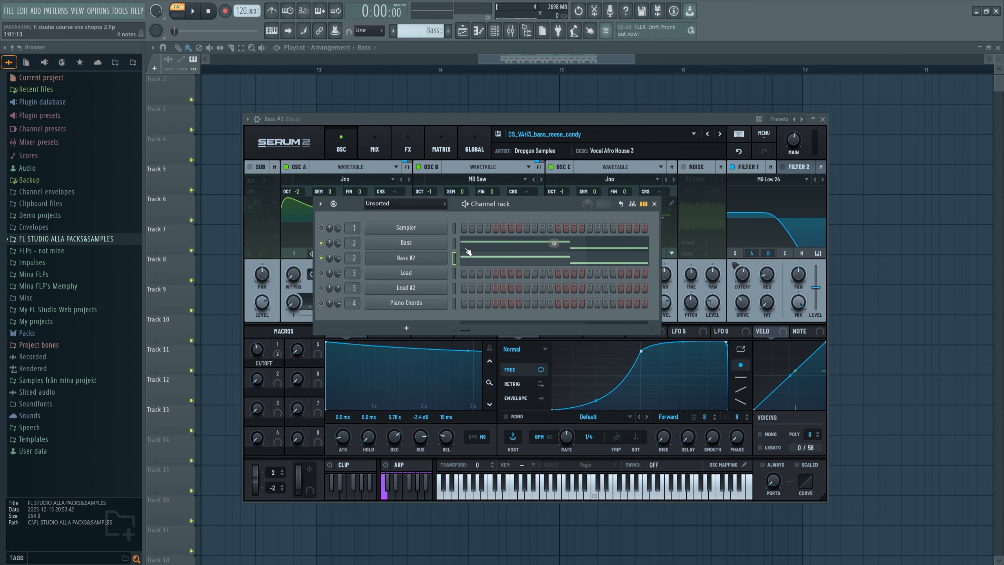
pyautogui.press('space')
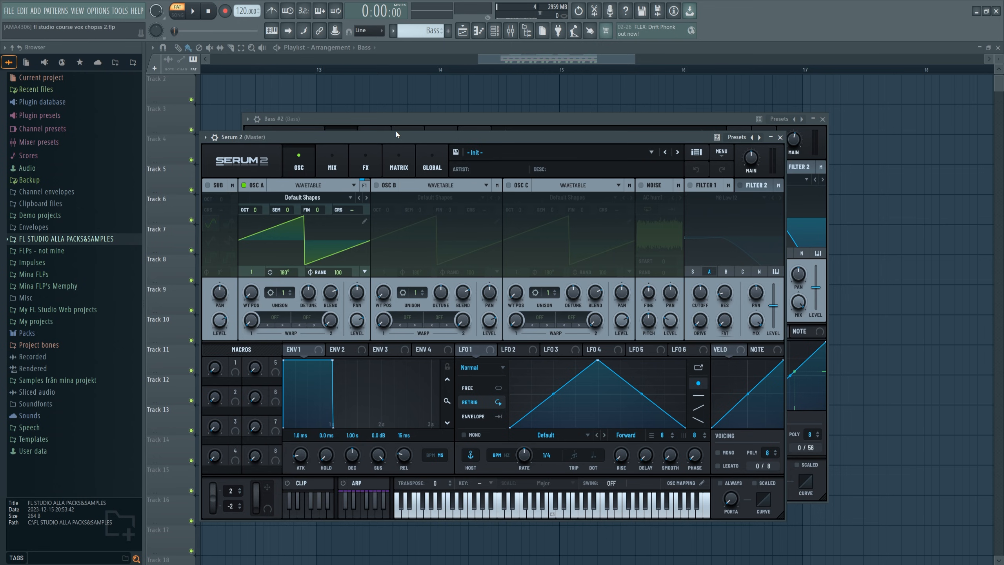
# Set up a new Serum 2 channel named Sub-bass with the bass notes on mixer track 2, and place it below Bass #2.
pyautogui.moveTo(395, 131); pyautogui.dragTo(441, 187)
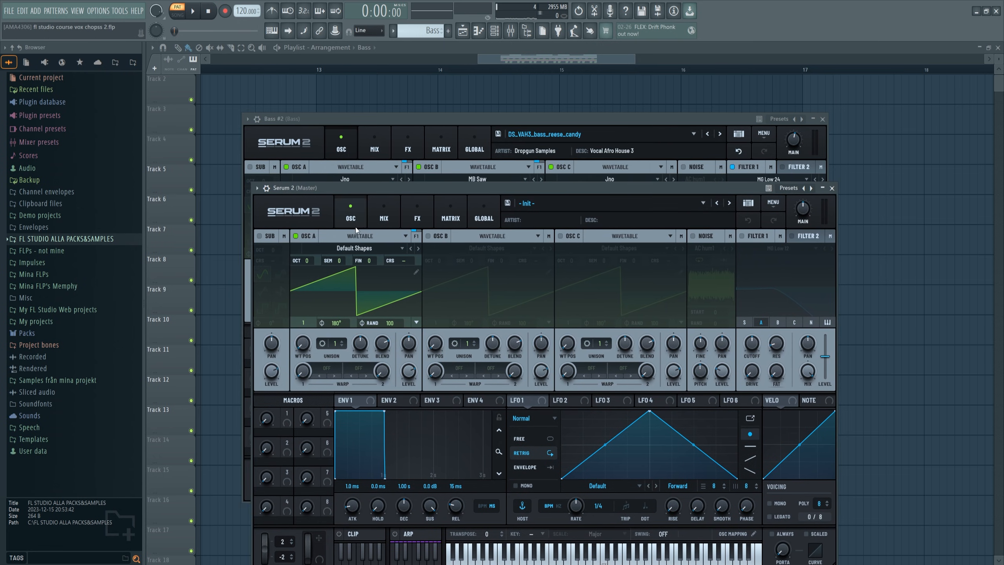
pyautogui.moveTo(341, 298); pyautogui.dragTo(341, 292)
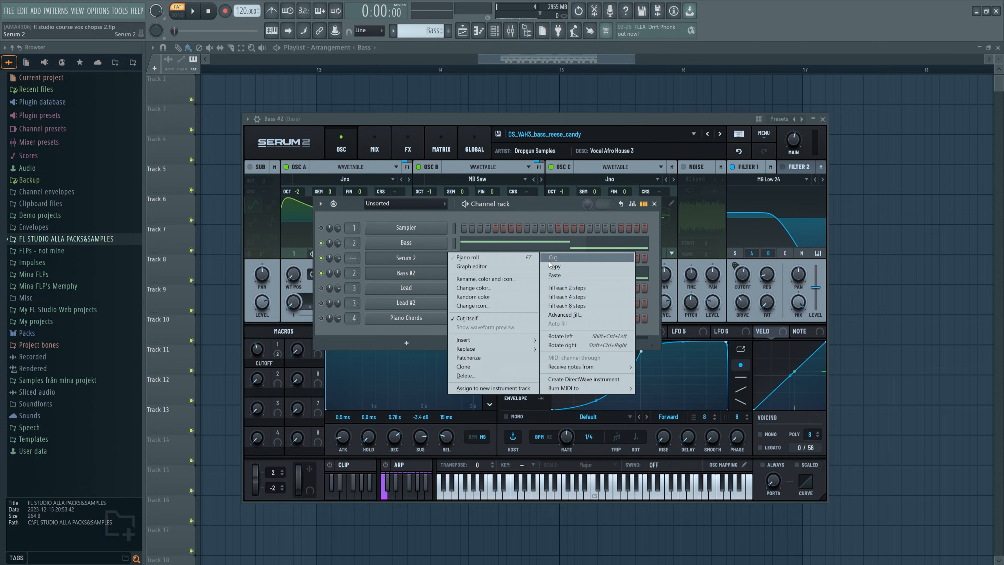
pyautogui.press('space')
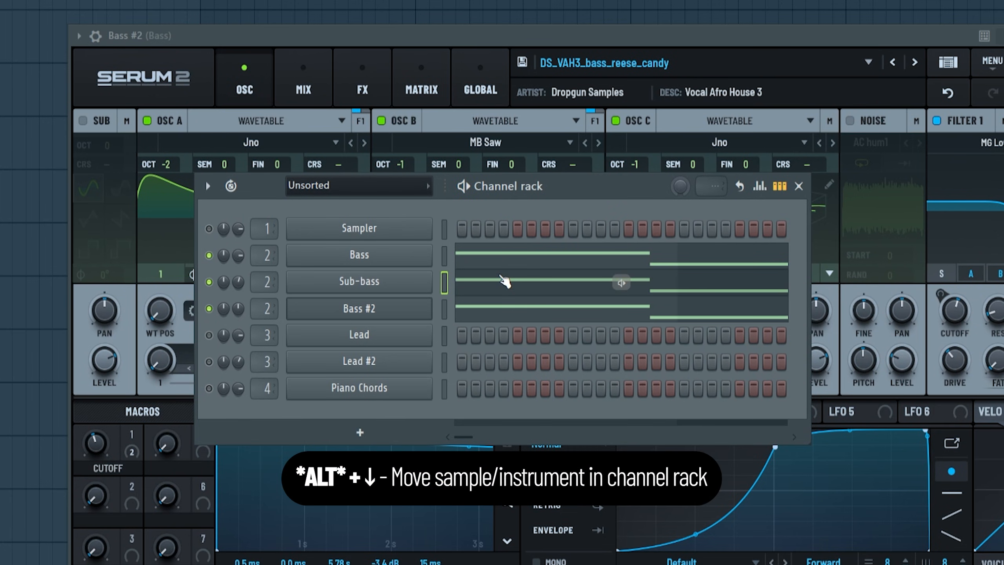
pyautogui.hotkey('alt', 'Down')
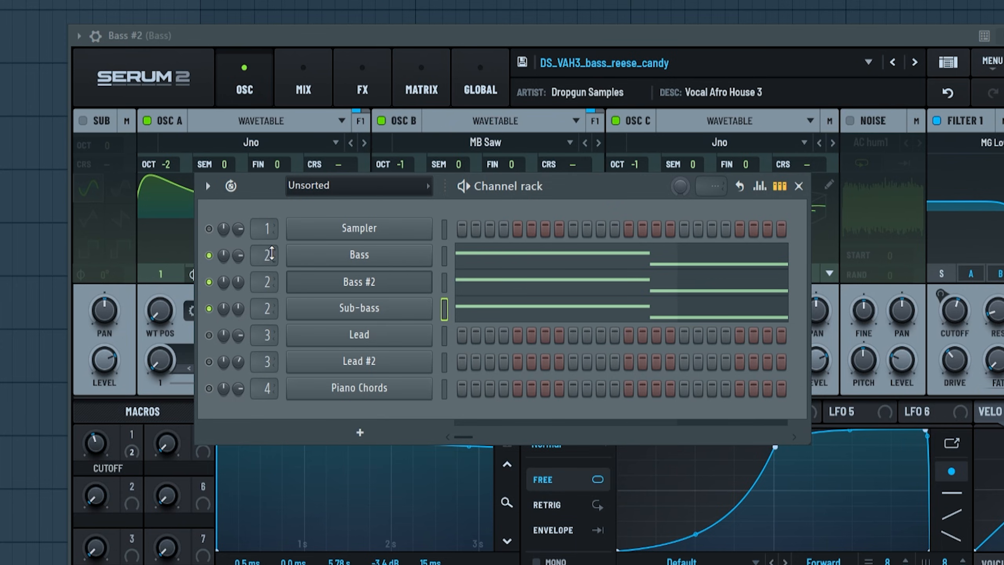
# Listen to Bass soloed, compare it with Bass #2 and Sub-bass layered in, and end the solo.
pyautogui.rightClick(209, 256)
pyautogui.press('space')
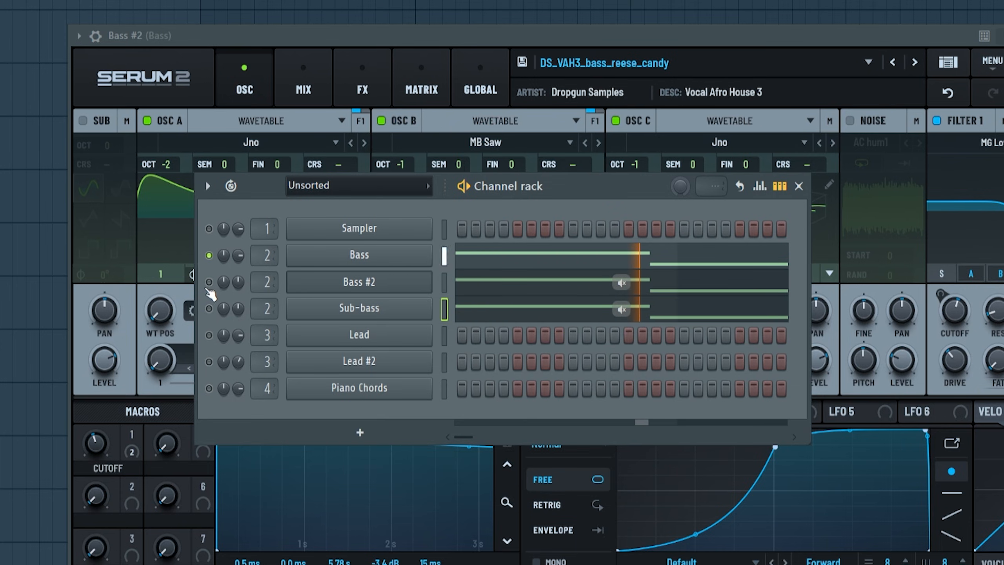
pyautogui.moveTo(210, 284); pyautogui.dragTo(211, 310)
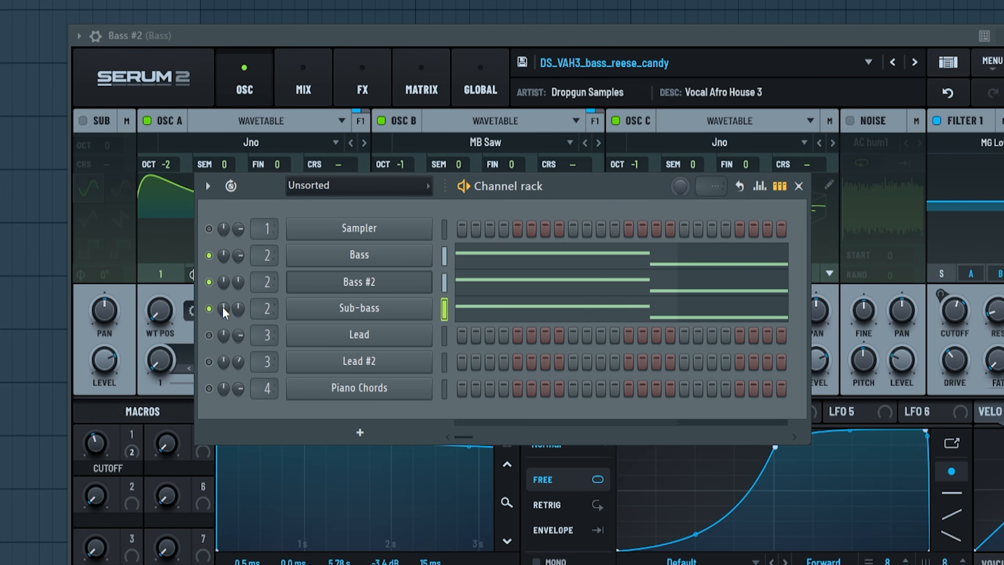
pyautogui.press('space')
pyautogui.rightClick(210, 256)
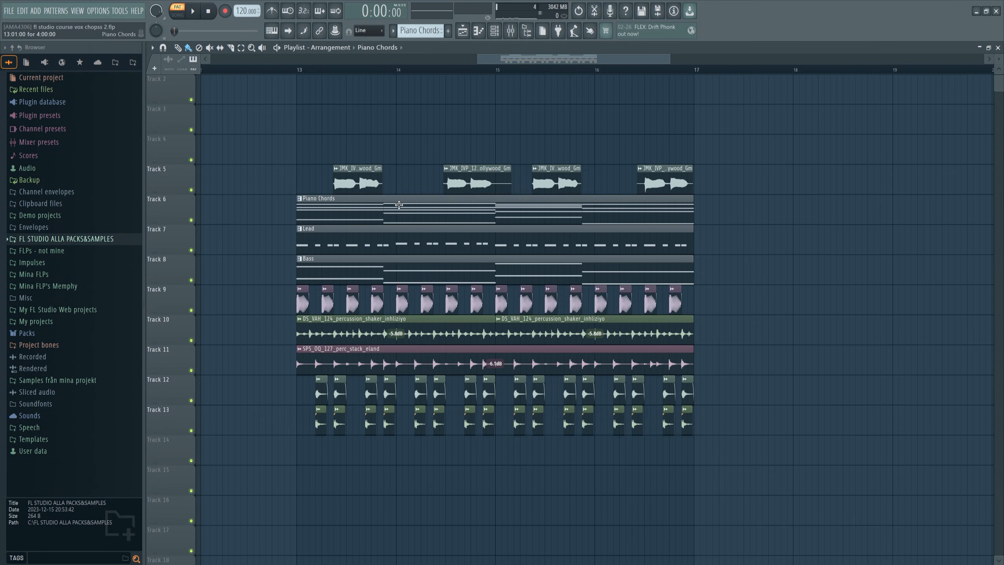
# Copy the Piano Chords channel's notes and create a new pattern named Pads.
pyautogui.press('F6')
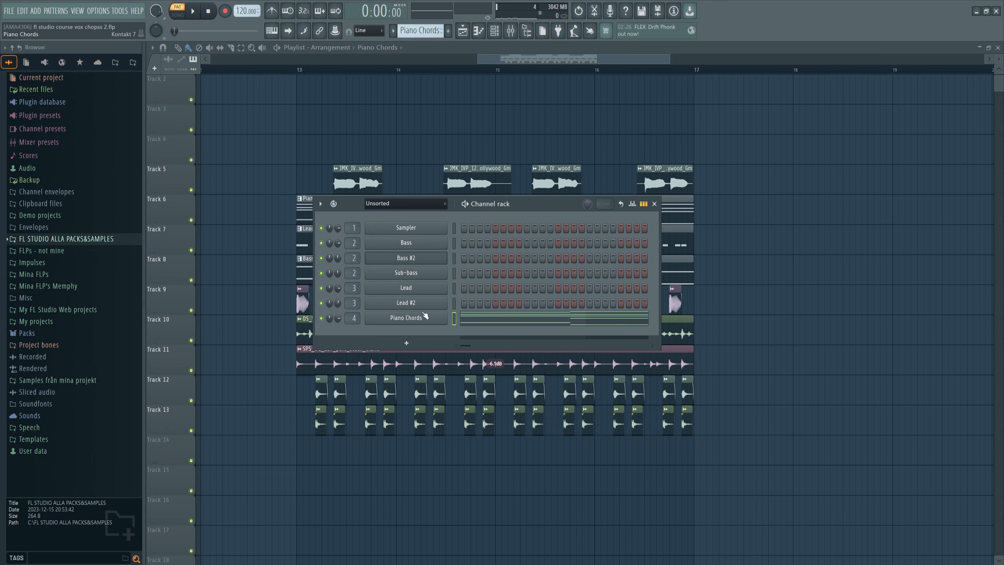
pyautogui.rightClick(446, 317)
pyautogui.click(567, 326)
pyautogui.click(450, 32)
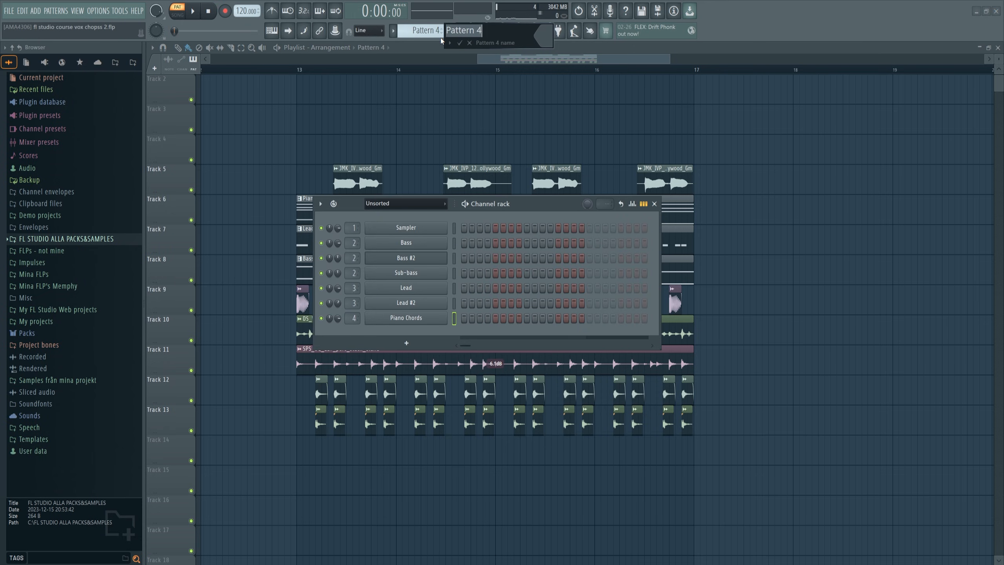
pyautogui.write('Pads')
pyautogui.press('Return')
# Insert a Serum 2 channel above Piano Chords and paste the copied chord notes into it.
pyautogui.rightClick(446, 316)
pyautogui.moveTo(495, 399)
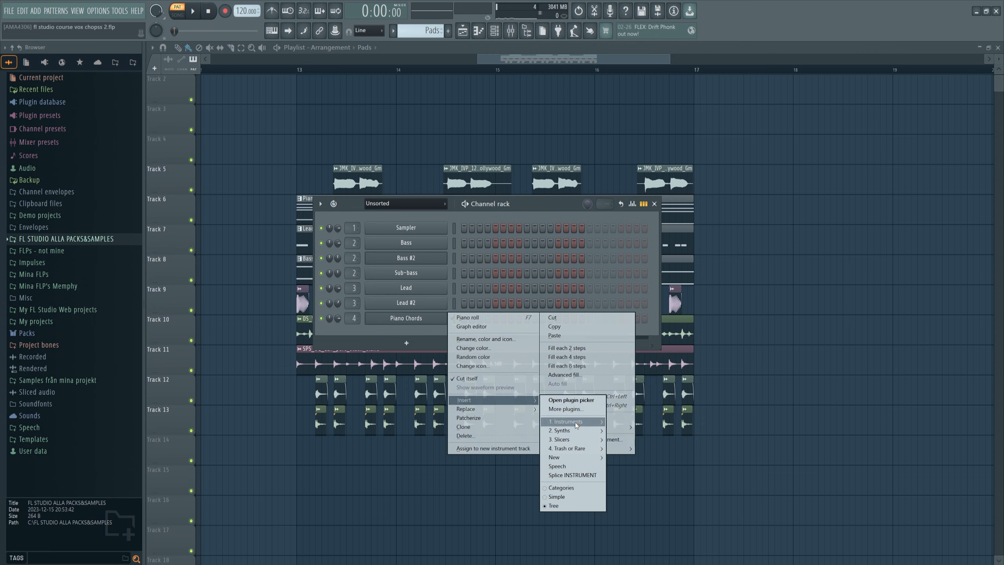
pyautogui.moveTo(573, 457)
pyautogui.click(625, 457)
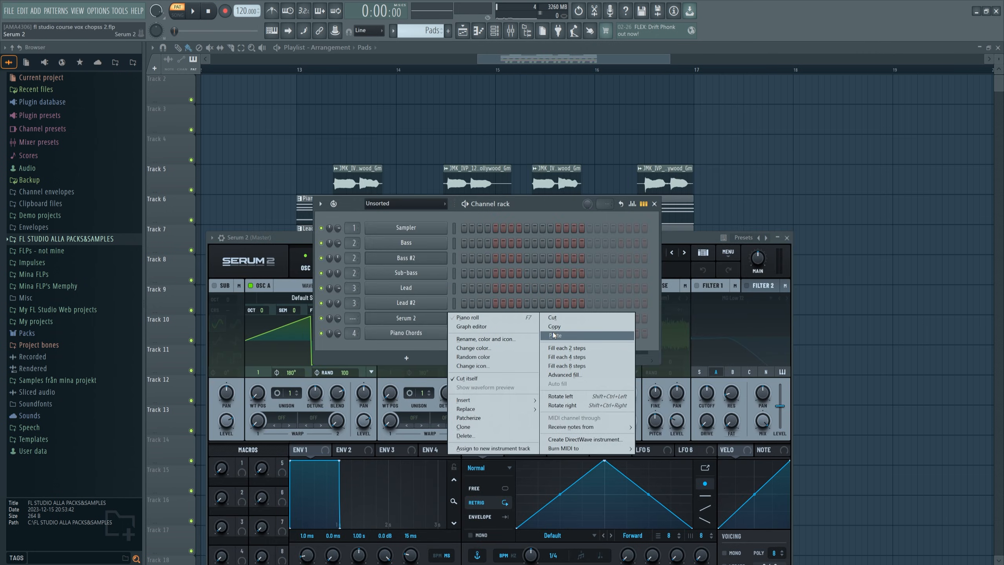
pyautogui.click(554, 336)
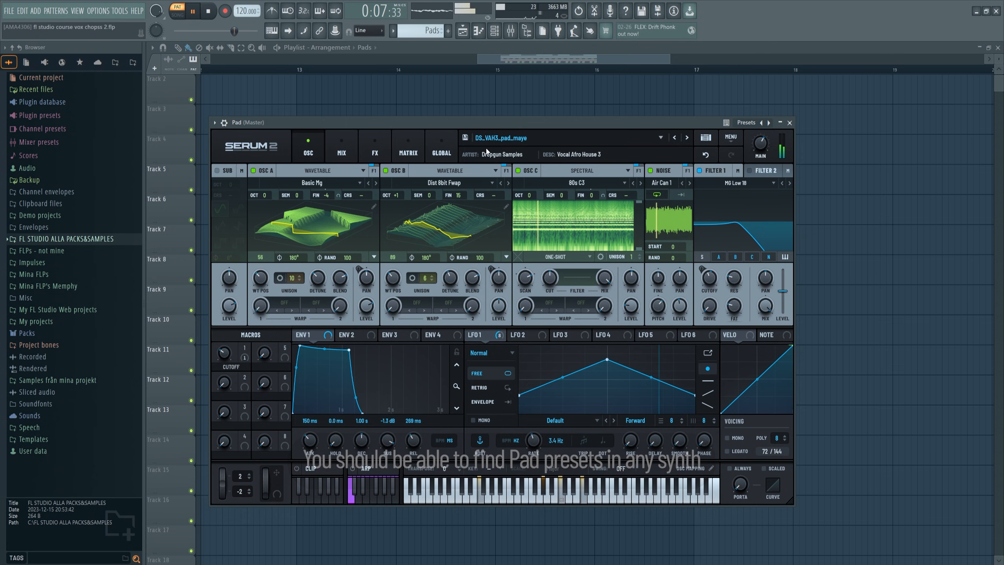
# Listen to Pad #2 with the DS_VAH3_pad_lights preset on its own, and enable Pad to hear both layered together.
pyautogui.press('space')
pyautogui.press('F6')
pyautogui.click(407, 333)
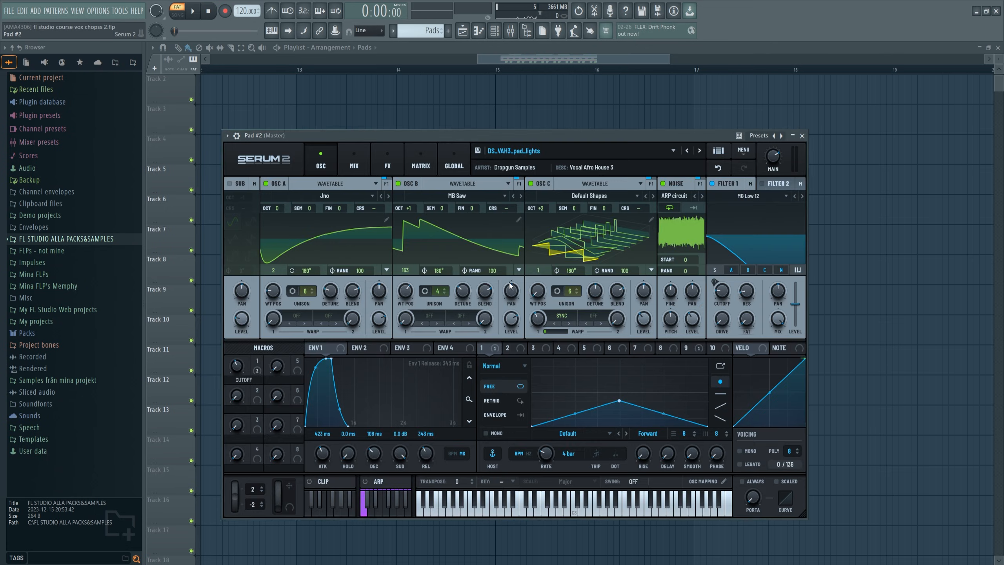
pyautogui.press('space')
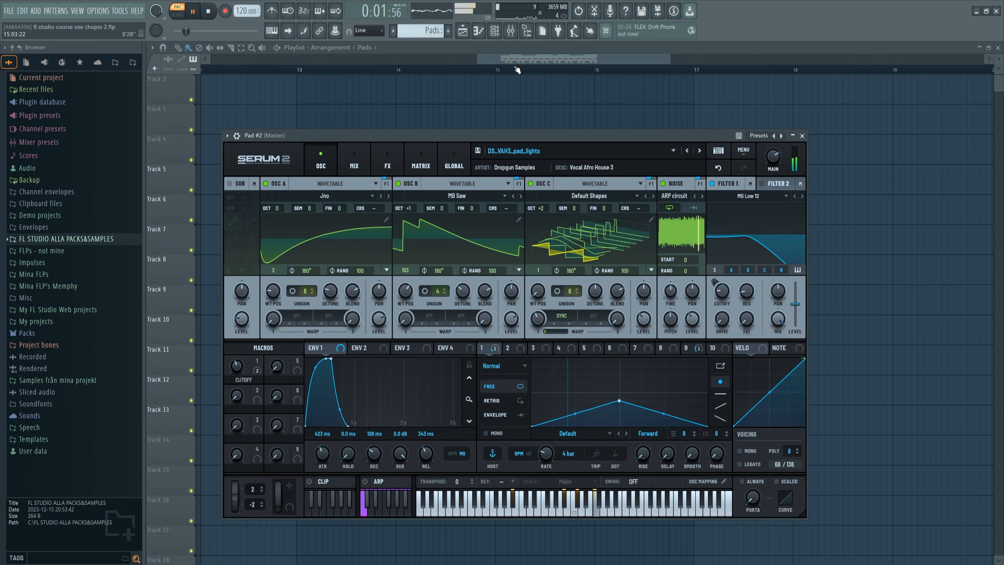
pyautogui.press('space')
pyautogui.click(494, 30)
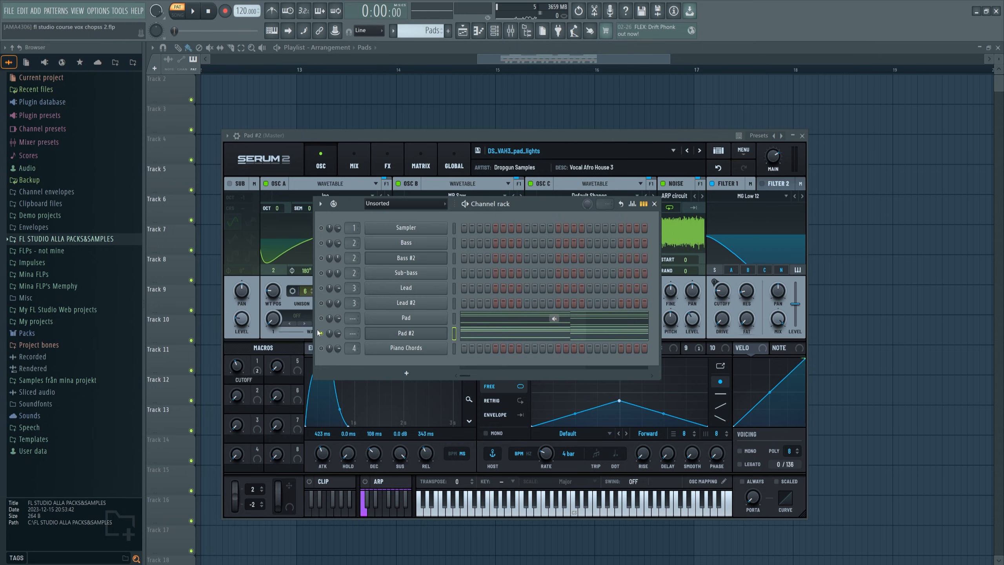
pyautogui.click(321, 318)
pyautogui.press('space')
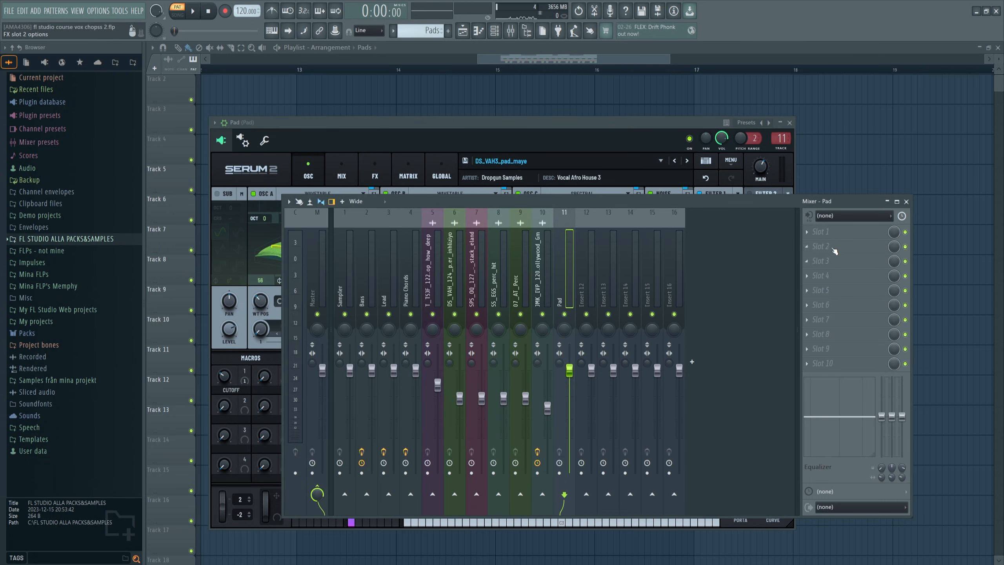
# Load Flux Mini 2 with the bass sidechain 2 preset in slot 2 of the Pad mixer track and lower the curve's start point.
pyautogui.click(834, 250)
pyautogui.moveTo(946, 295)
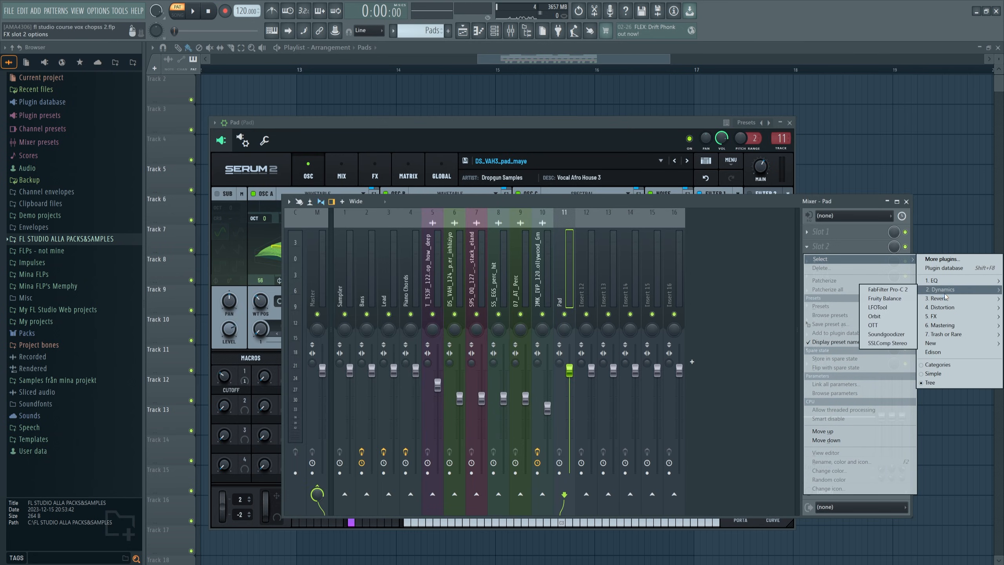
pyautogui.click(891, 308)
pyautogui.press('space')
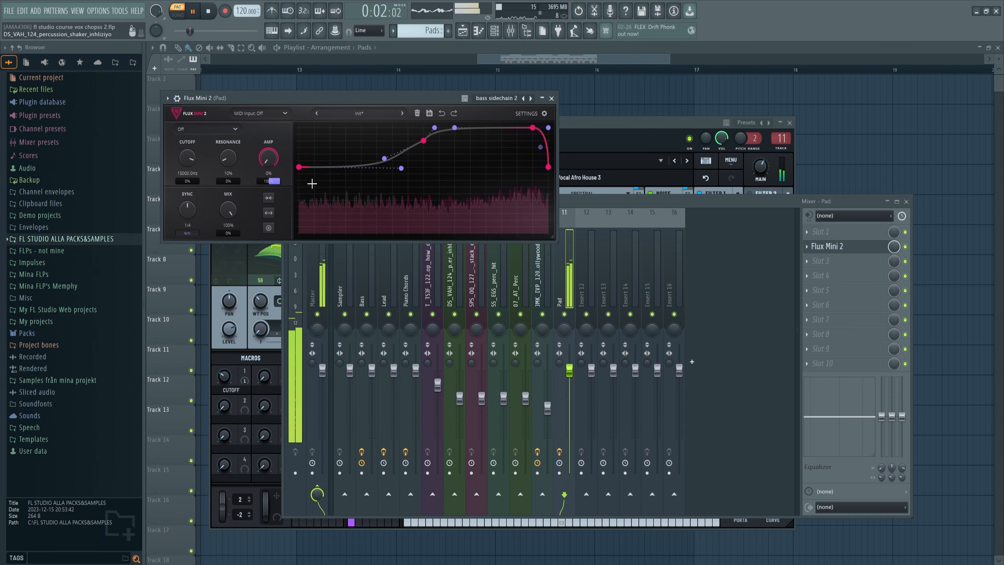
pyautogui.moveTo(298, 168); pyautogui.dragTo(299, 181)
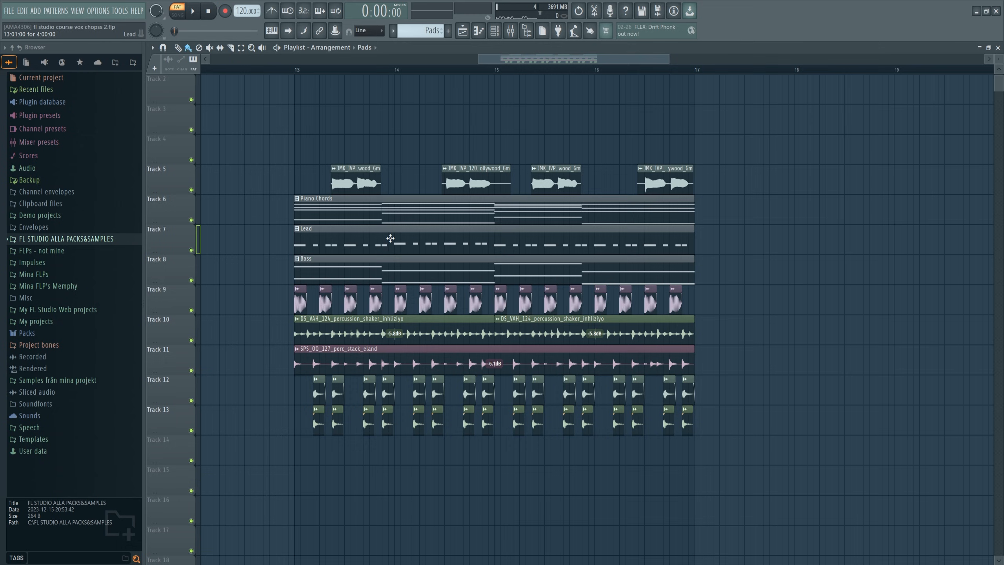
# Insert a playlist track between Piano Chords and Lead, and place the Pads pattern on it at bar 13.
pyautogui.rightClick(159, 231)
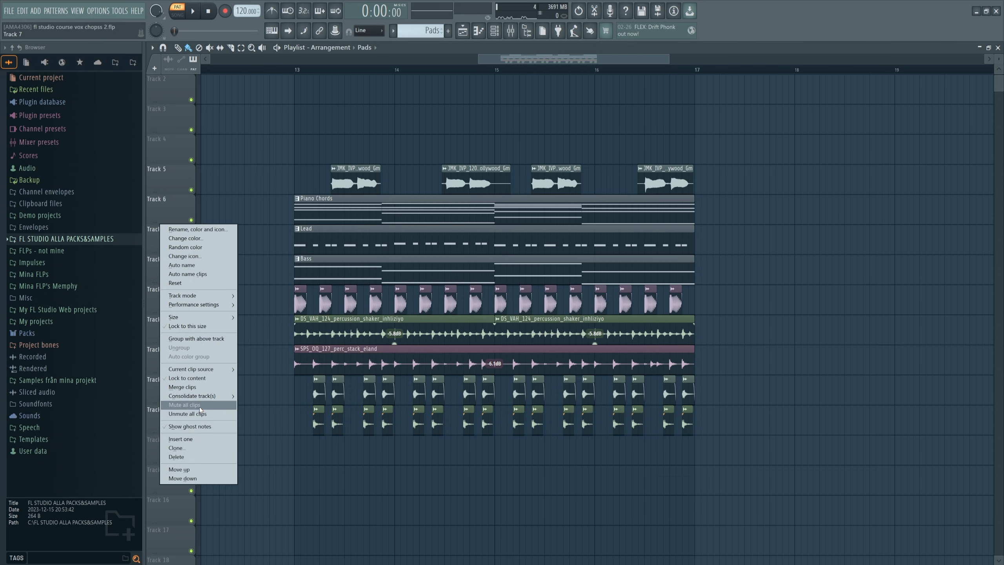
pyautogui.click(196, 437)
pyautogui.click(298, 237)
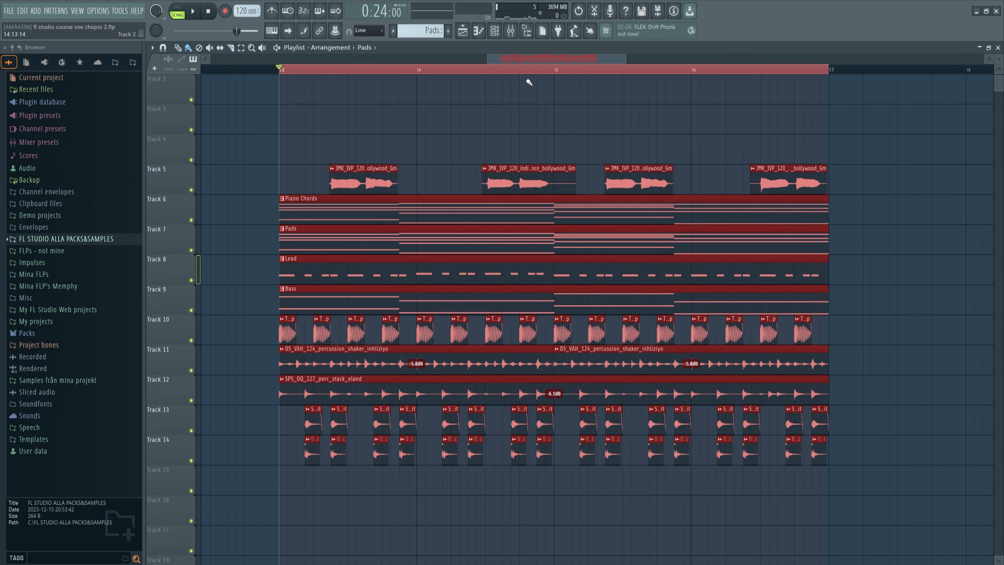
# Play the full loop and lower the Pad mixer track's fader until the pads sit behind the other parts.
pyautogui.press('space')
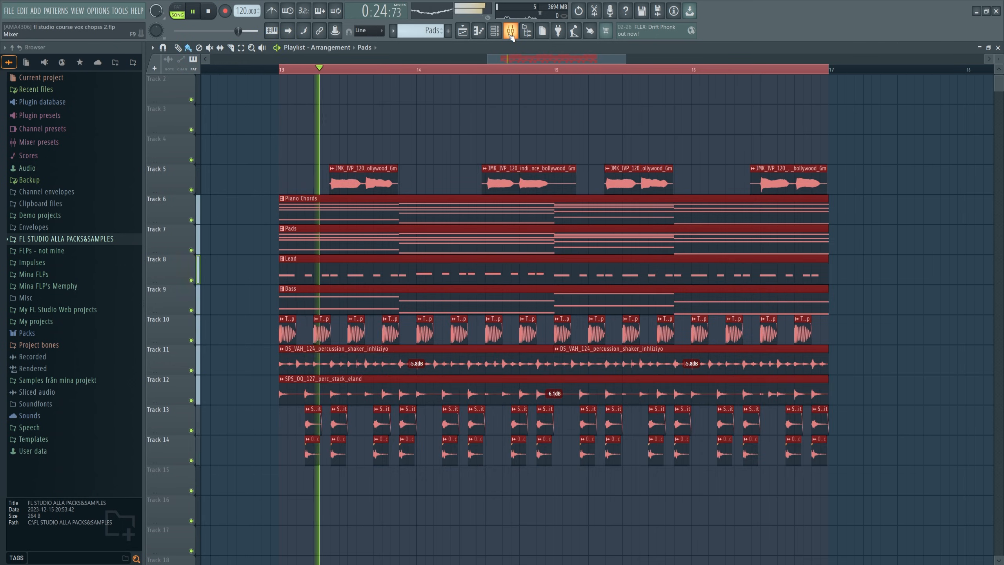
pyautogui.press('F9')
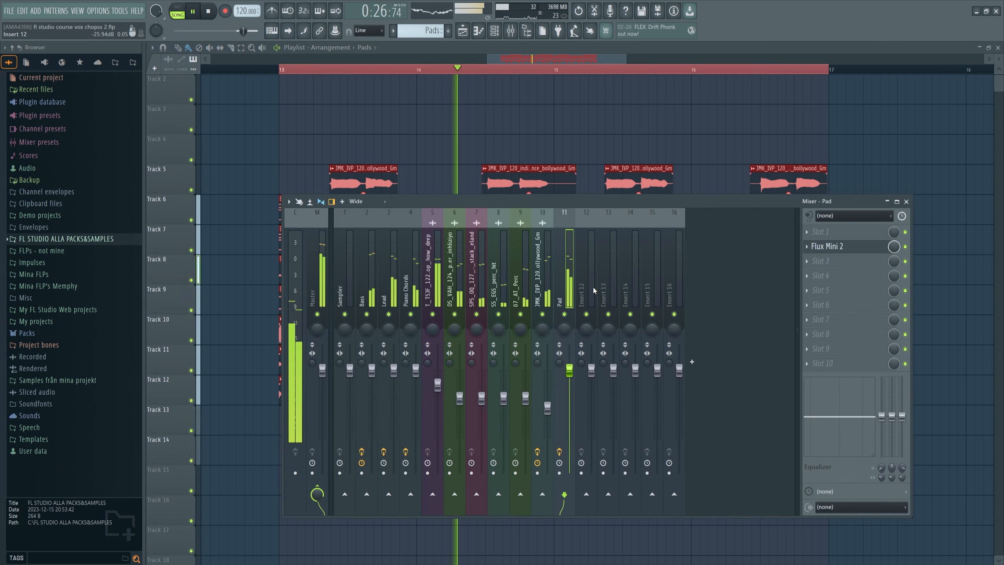
pyautogui.moveTo(576, 374); pyautogui.dragTo(572, 412)
pyautogui.press('space')
pyautogui.press('space')
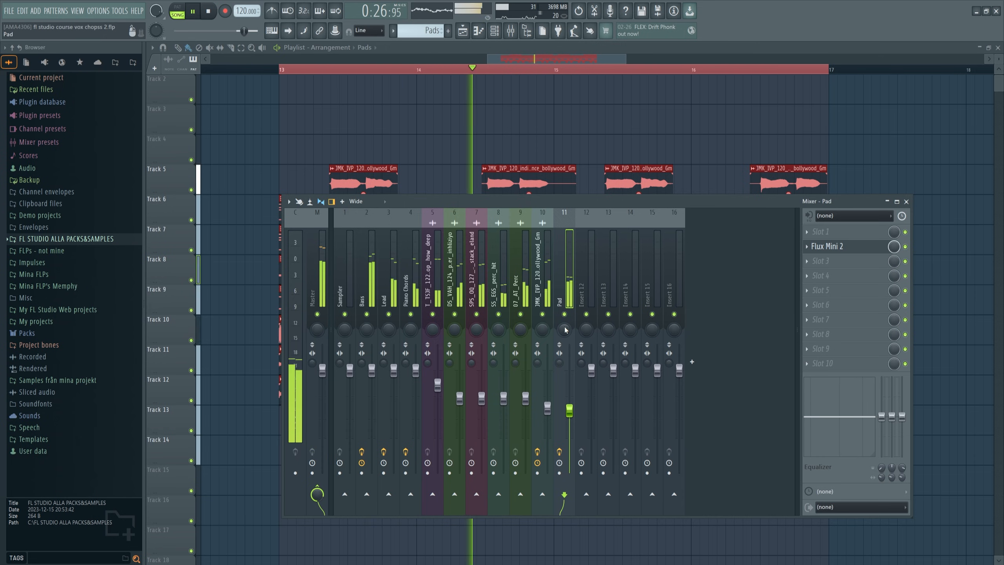
pyautogui.moveTo(569, 411); pyautogui.dragTo(568, 395)
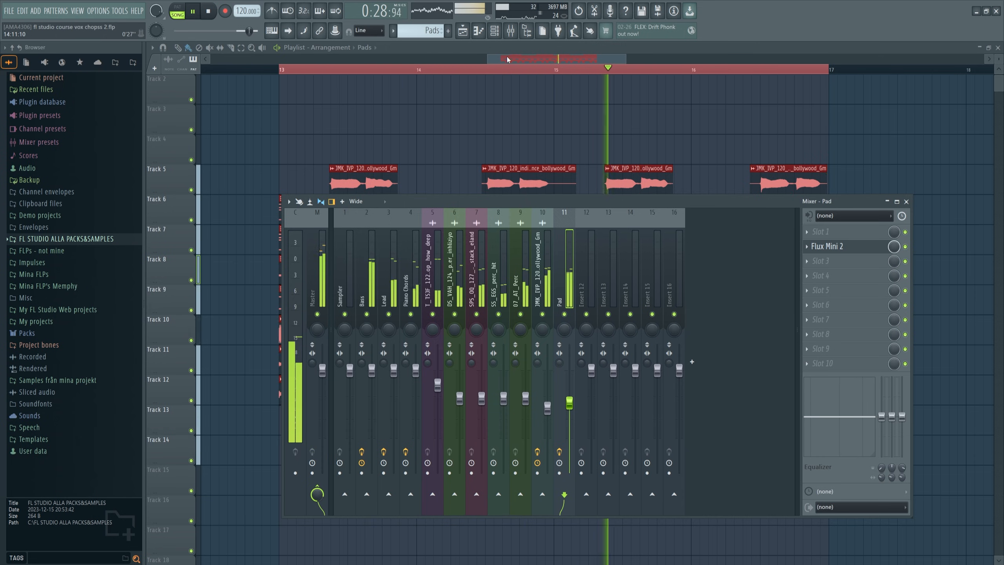
pyautogui.click(510, 31)
pyautogui.click(436, 141)
pyautogui.rightClick(495, 140)
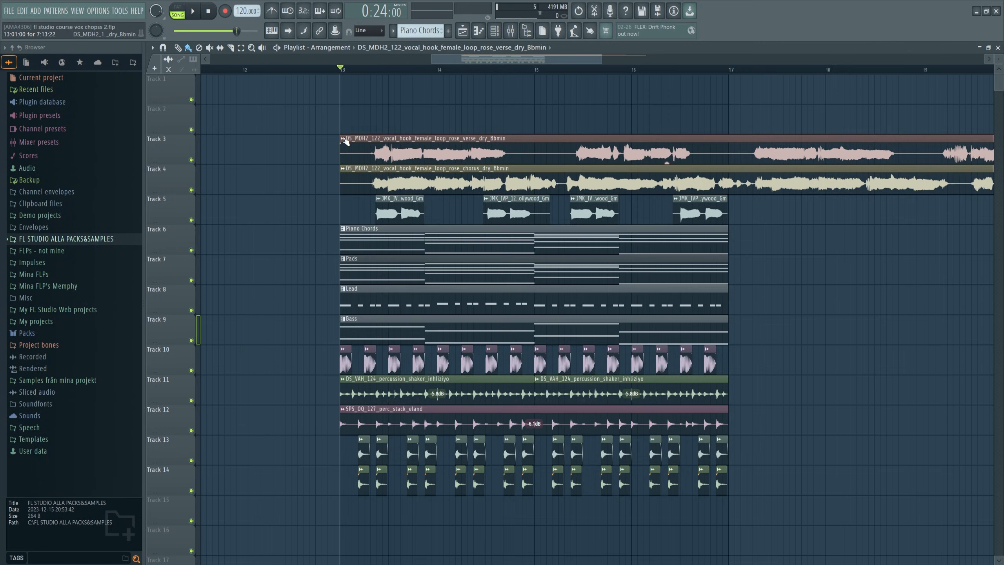
# Fit the rose verse and rose chorus vocal clips on Tracks 3 and 4 to the project tempo.
pyautogui.click(344, 138)
pyautogui.click(450, 226)
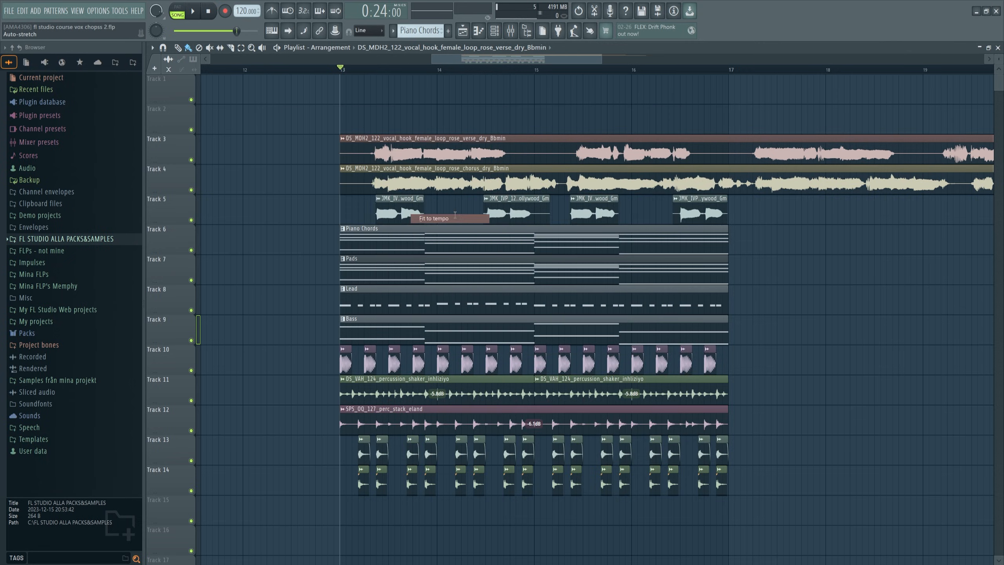
pyautogui.click(496, 286)
pyautogui.click(343, 169)
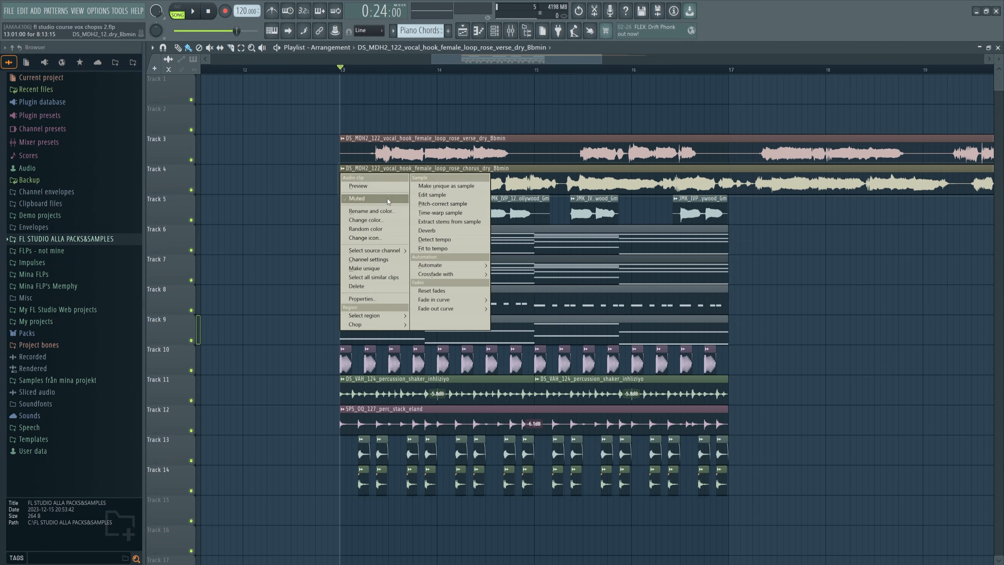
pyautogui.click(443, 248)
pyautogui.click(510, 287)
# Move the chorus vocal to bar 5 and the verse vocal to bar 1, and shift all clips eight bars later.
pyautogui.scroll(-5, 580, 166)
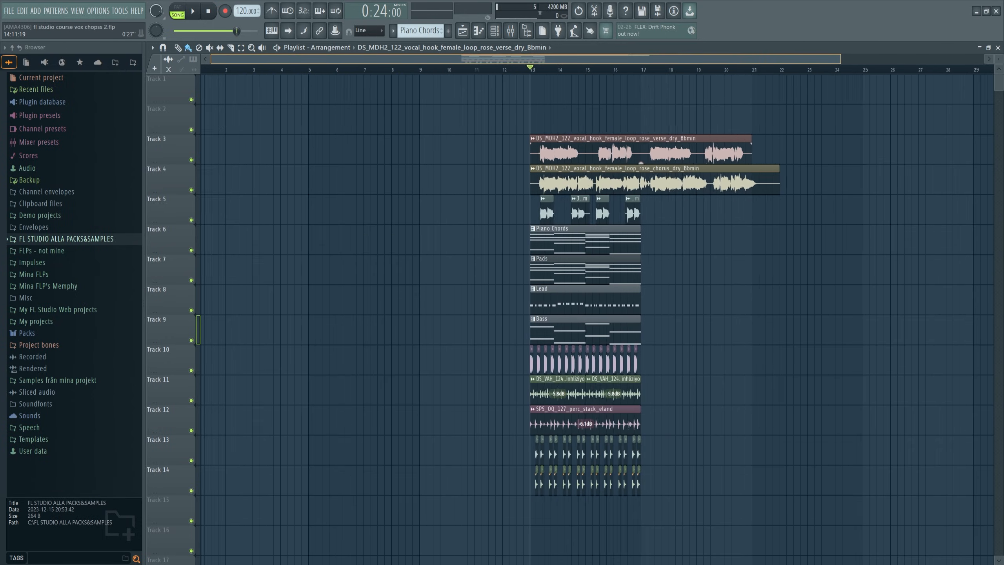
pyautogui.moveTo(580, 166); pyautogui.dragTo(370, 167)
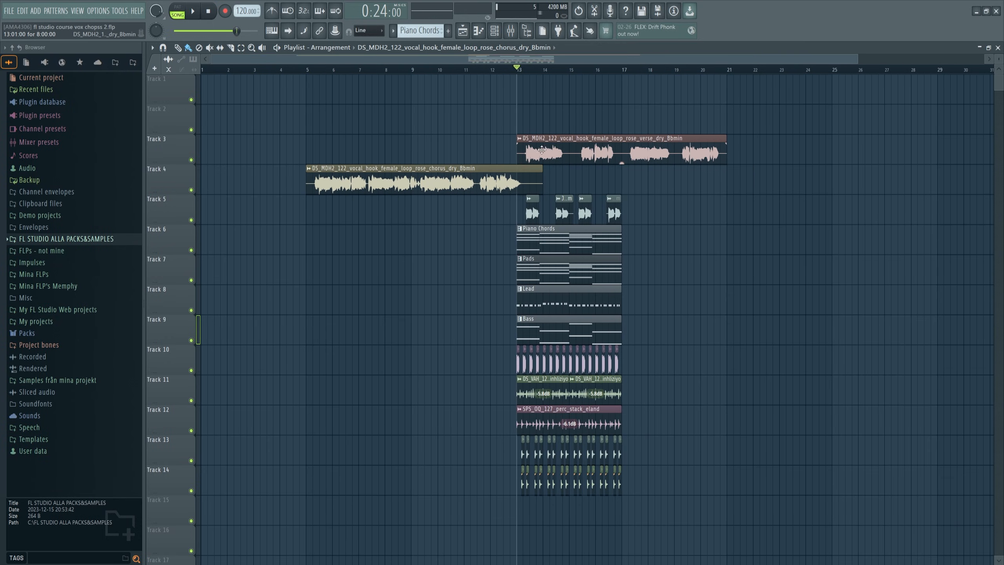
pyautogui.moveTo(574, 143); pyautogui.dragTo(167, 153)
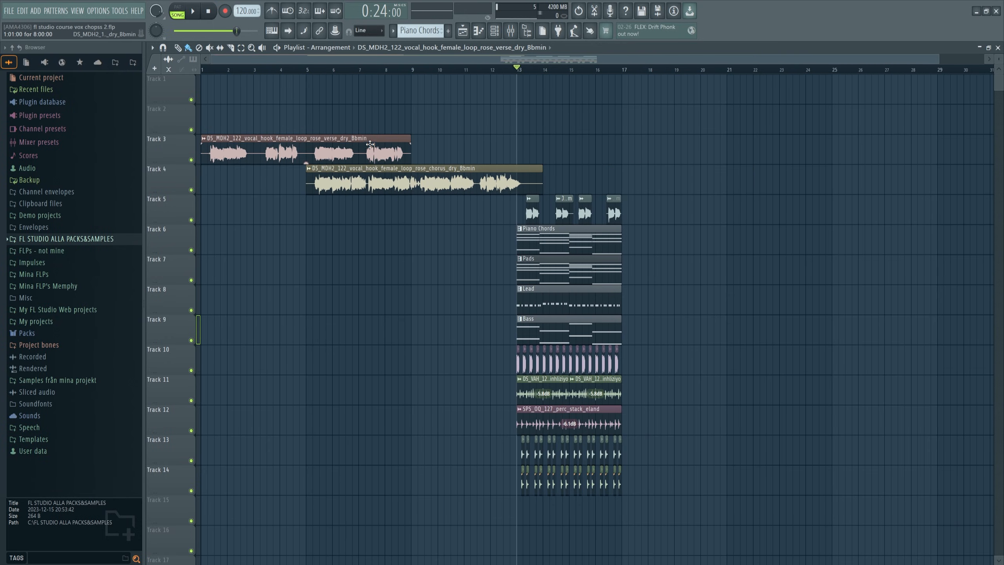
pyautogui.hotkey('ctrl', 'a')
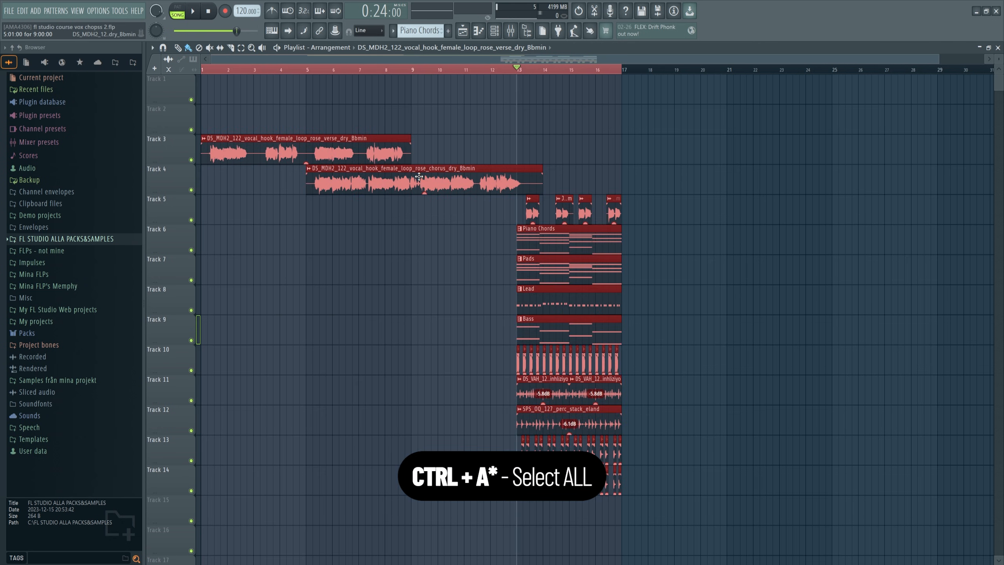
pyautogui.moveTo(419, 182); pyautogui.dragTo(635, 180)
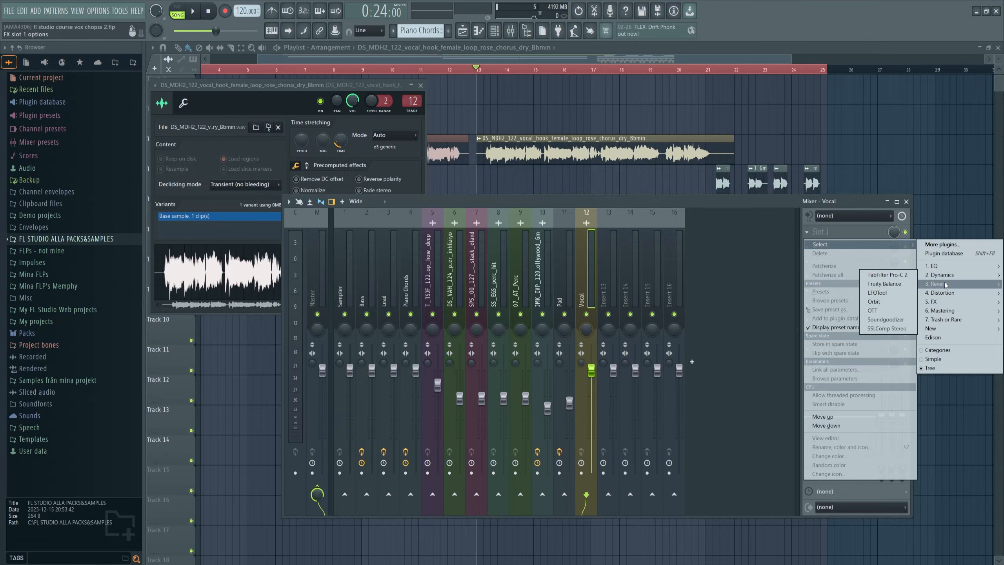
# Add ValhallaVintageVerb in slot 1 of the Vocal mixer track and reduce its mix to about 27 %.
pyautogui.moveTo(946, 285)
pyautogui.click(886, 310)
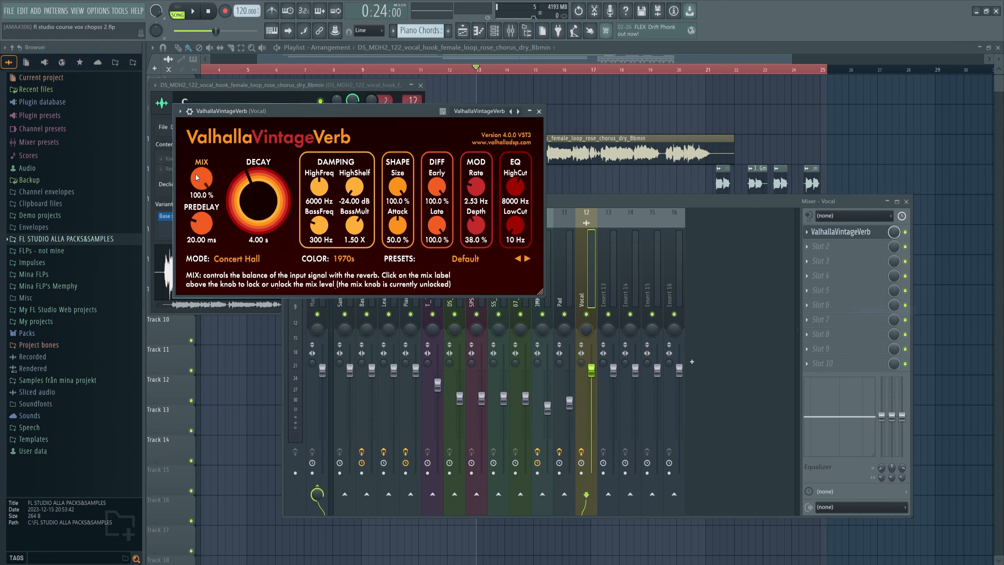
pyautogui.moveTo(205, 180); pyautogui.dragTo(209, 240)
pyautogui.click(514, 50)
# Play the chorus vocal with the instruments and reduce the vocal reverb's mix to 17.6 %.
pyautogui.press('space')
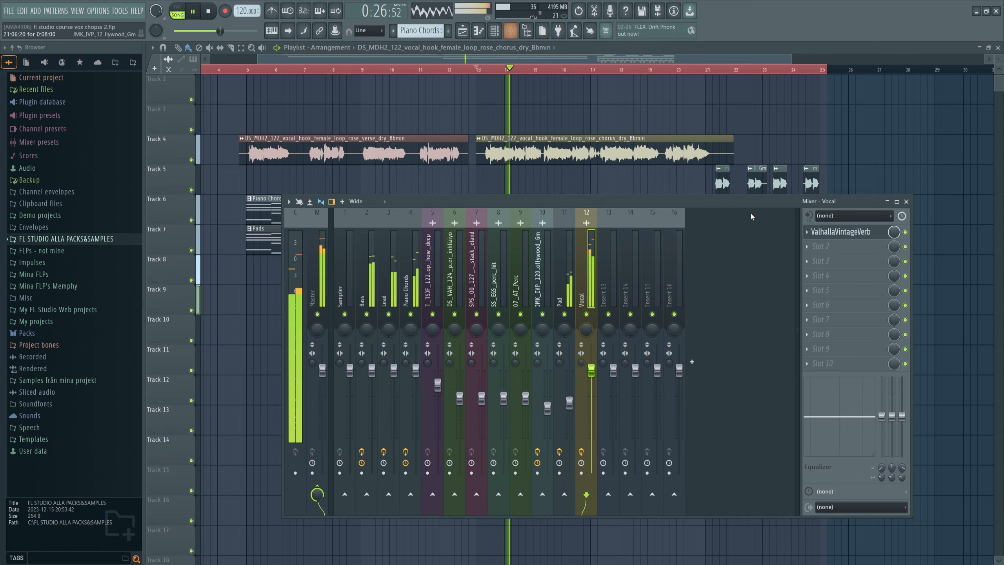
pyautogui.press('F9')
pyautogui.click(832, 232)
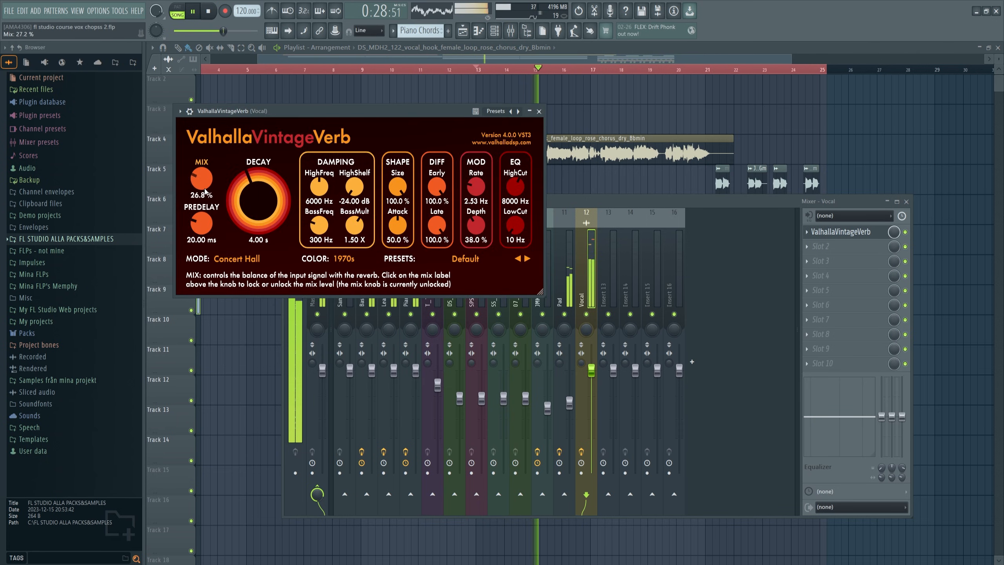
pyautogui.moveTo(205, 191); pyautogui.dragTo(210, 195)
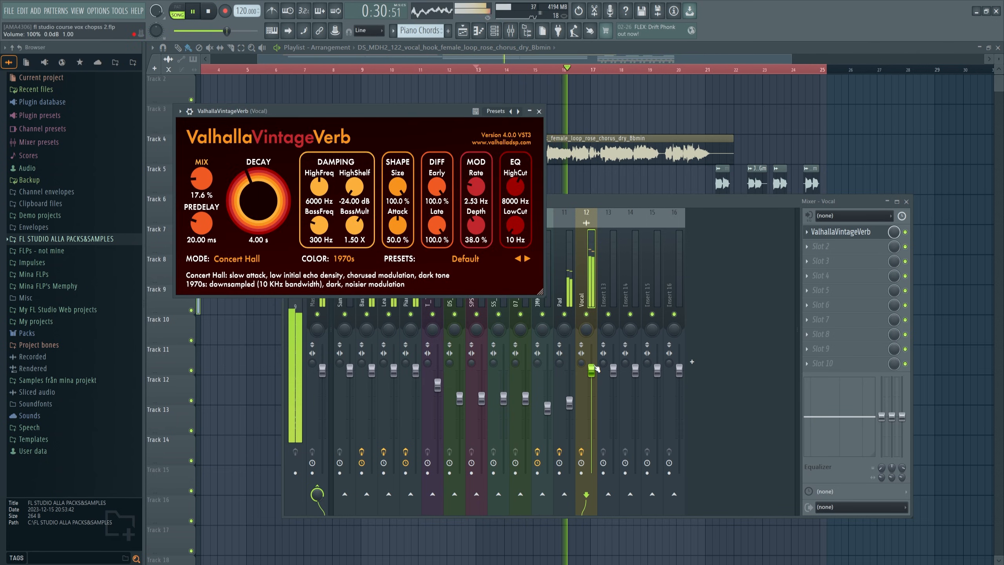
pyautogui.click(587, 217)
pyautogui.click(591, 142)
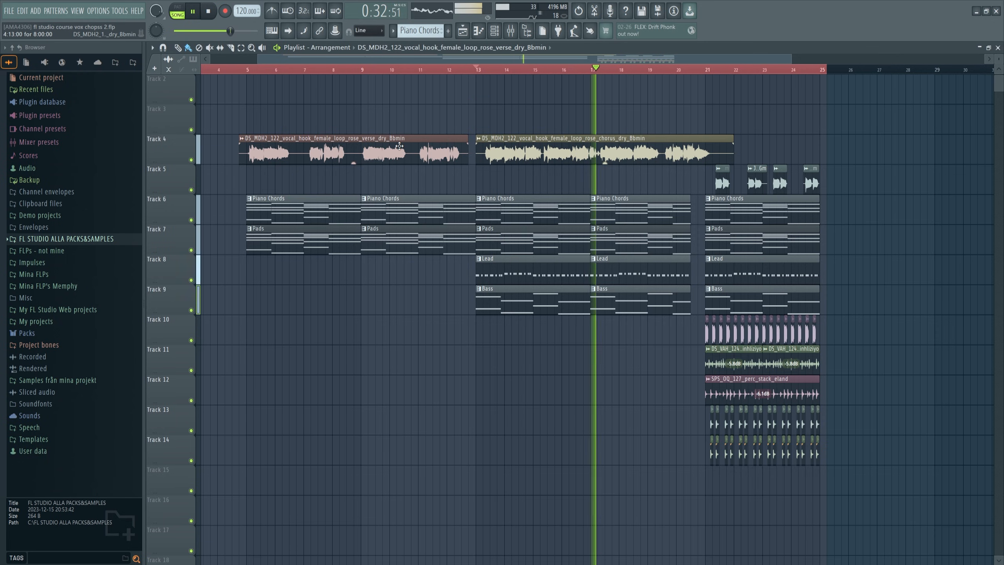
# Open the verse vocal's channel settings and listen to the arrangement from the chorus vocal into the drop at bar 21.
pyautogui.doubleClick(410, 139)
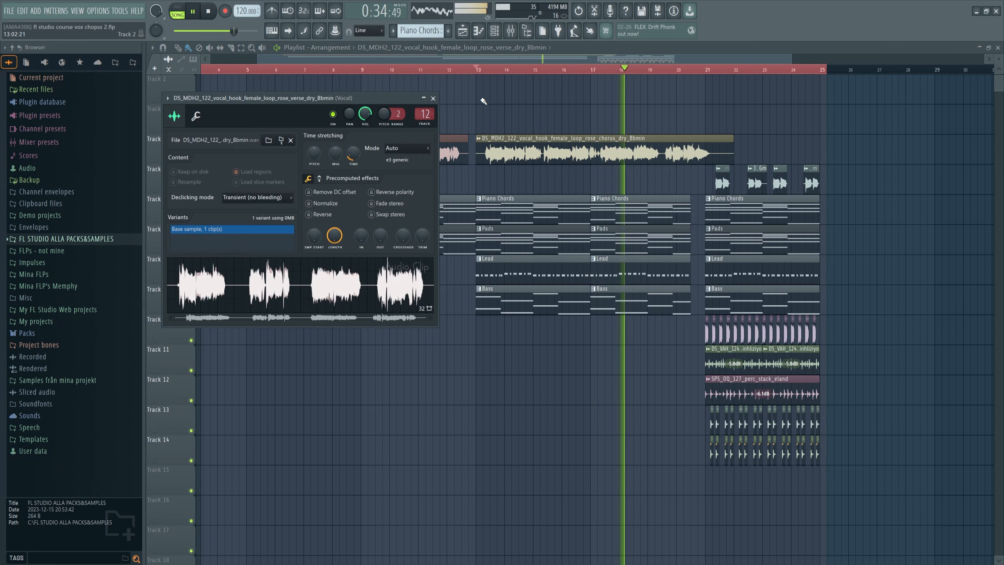
pyautogui.click(539, 54)
pyautogui.moveTo(538, 59); pyautogui.dragTo(672, 63)
pyautogui.scroll(-1, 522, 169)
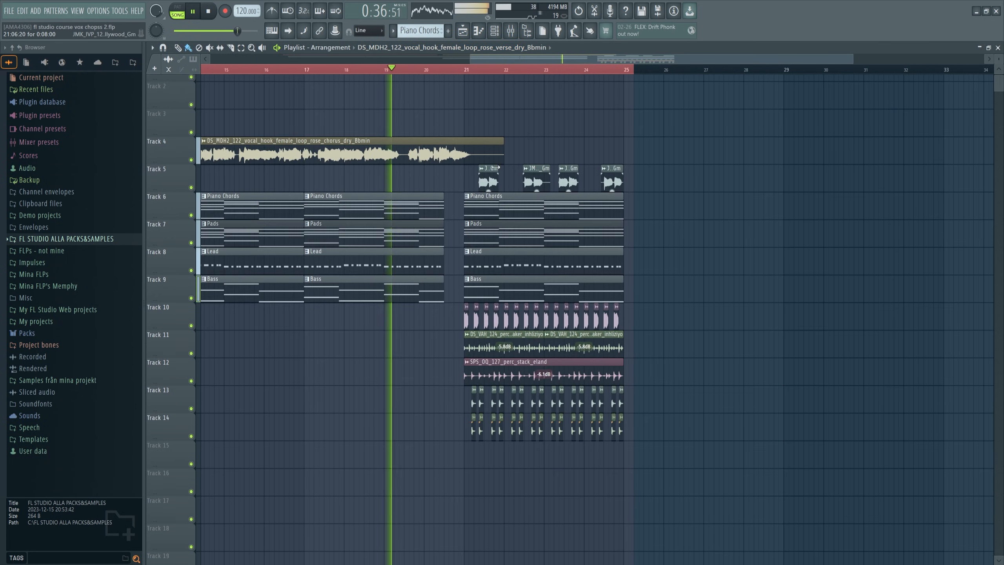
pyautogui.scroll(3, 523, 170)
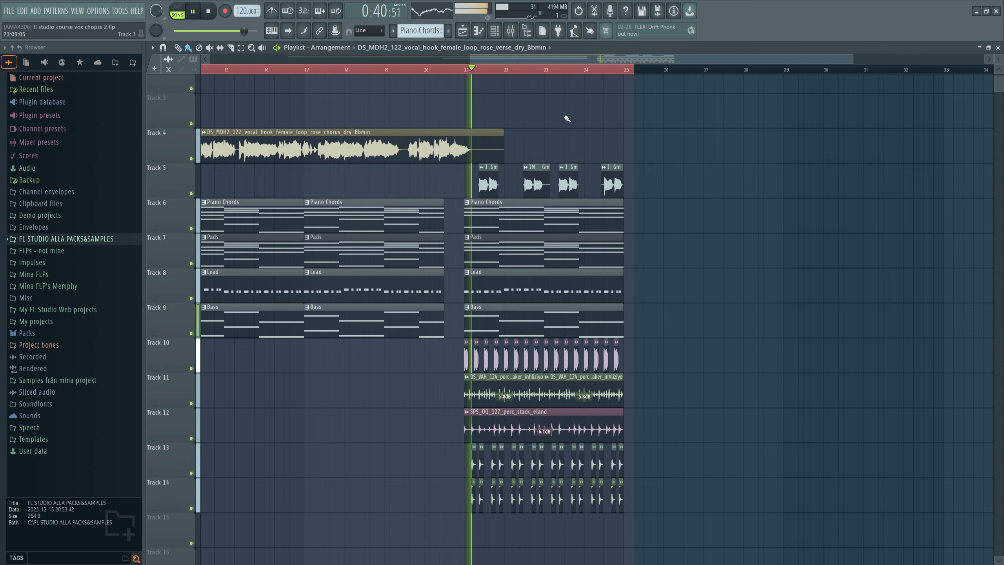
pyautogui.moveTo(532, 58); pyautogui.dragTo(515, 61)
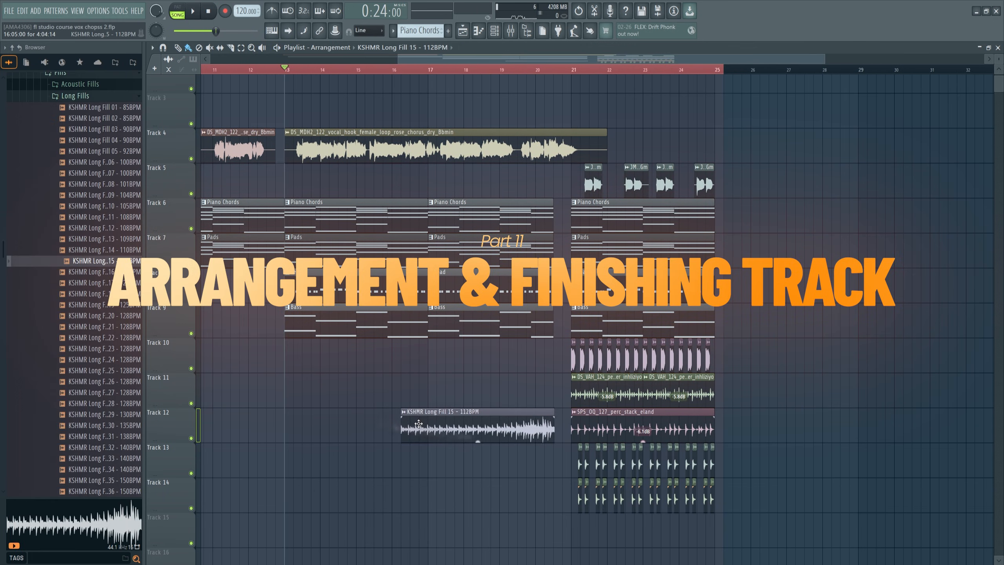
# Move the KSHMR Long Fill 15 clip to bar 17 on Track 10, ending with the chords, and open its channel settings during playback.
pyautogui.moveTo(406, 415); pyautogui.dragTo(435, 414)
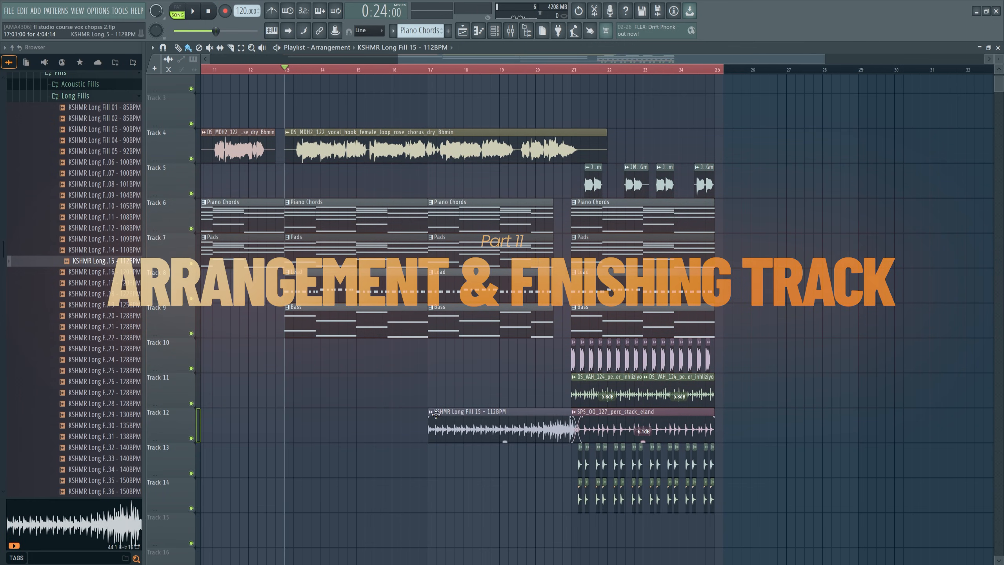
pyautogui.moveTo(435, 415); pyautogui.dragTo(436, 521)
pyautogui.click(431, 68)
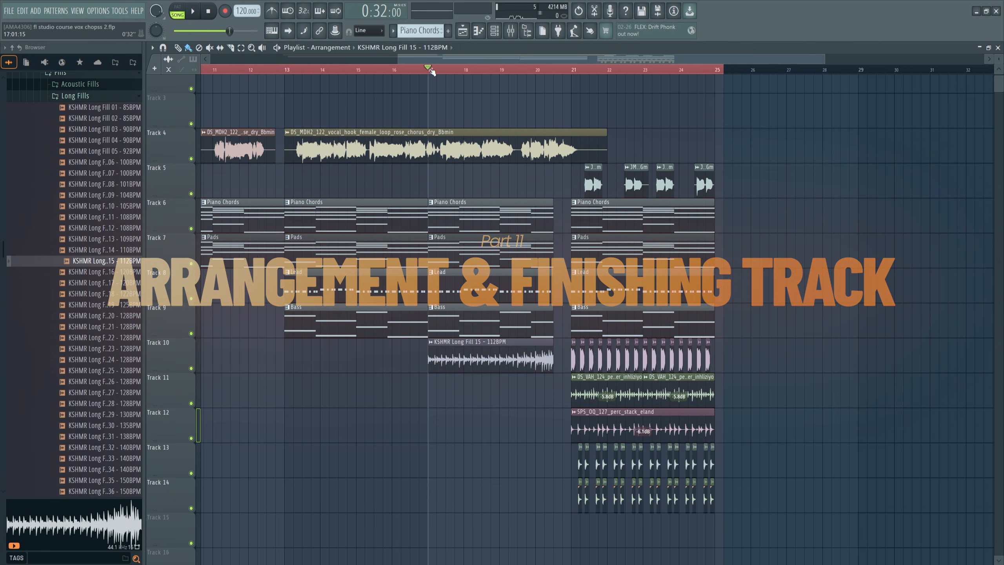
pyautogui.press('space')
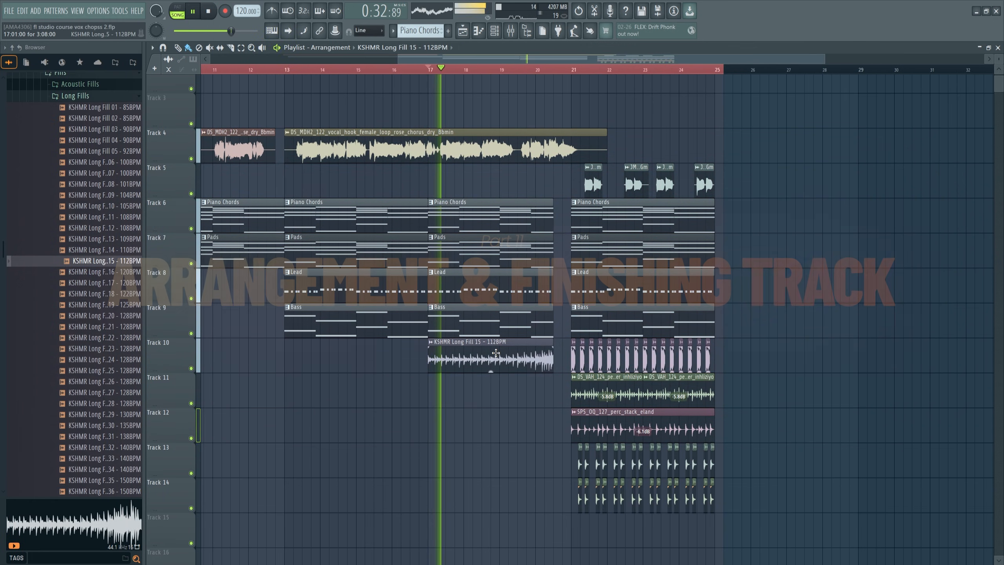
pyautogui.doubleClick(495, 351)
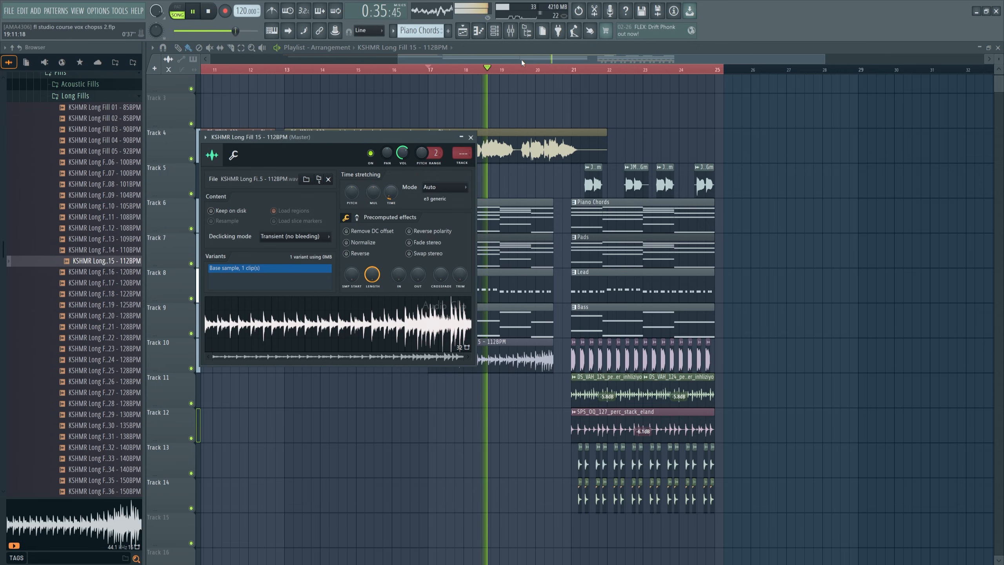
# Listen to the build-up into the drop at bar 21 and briefly check the chorus vocal's channel settings.
pyautogui.moveTo(522, 62); pyautogui.dragTo(569, 174)
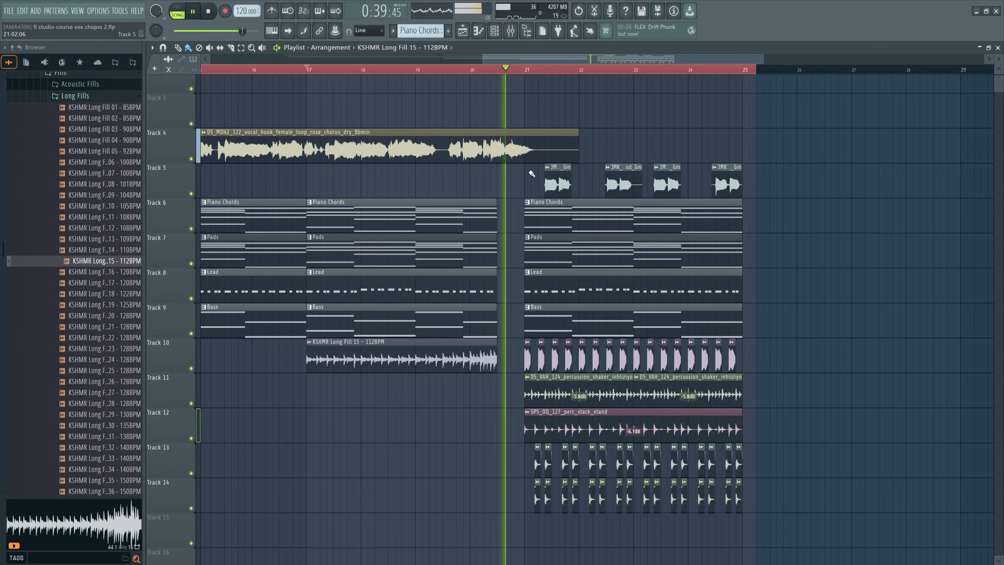
pyautogui.scroll(-2, 547, 145)
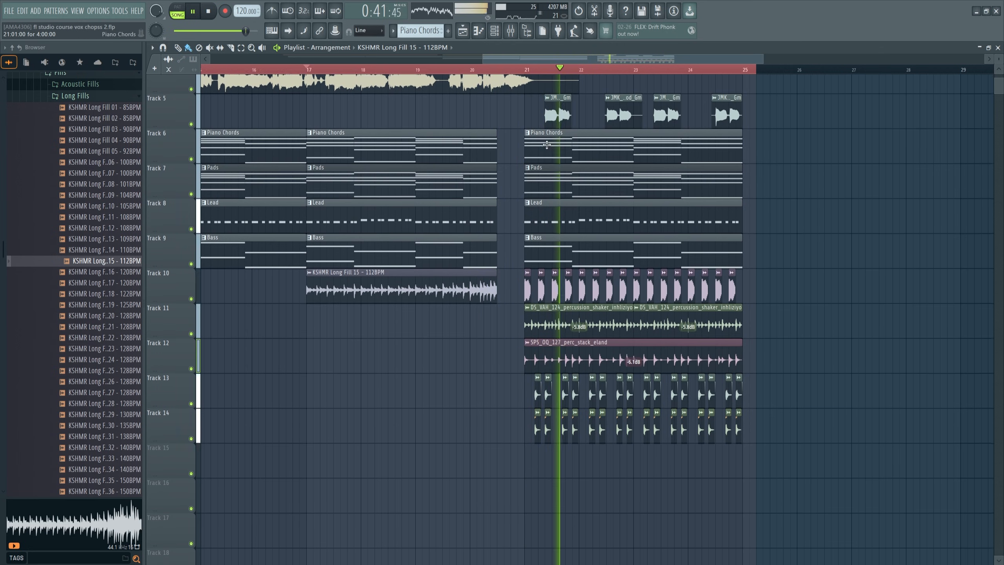
pyautogui.scroll(1, 547, 144)
pyautogui.doubleClick(538, 99)
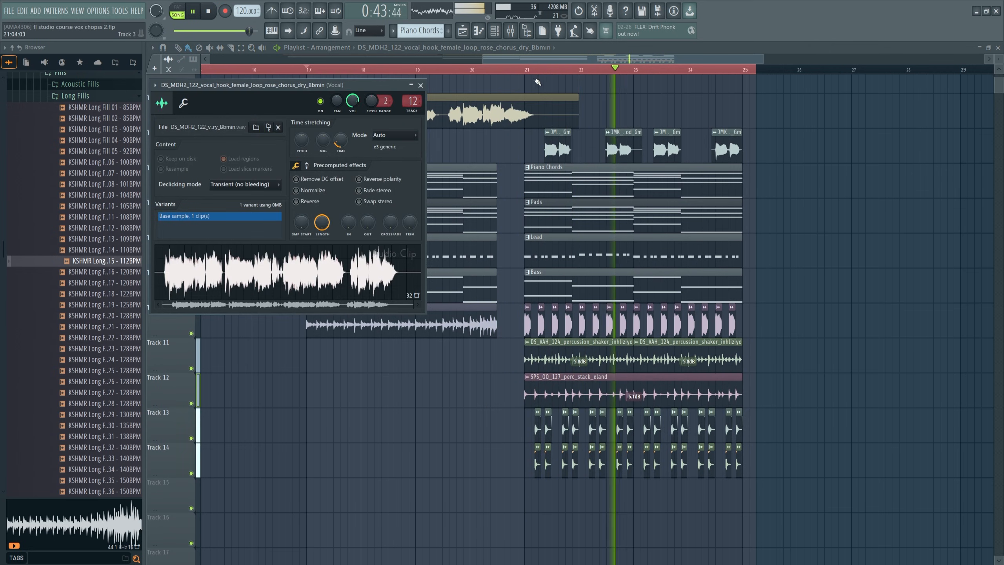
pyautogui.click(421, 85)
pyautogui.scroll(-2, 474, 85)
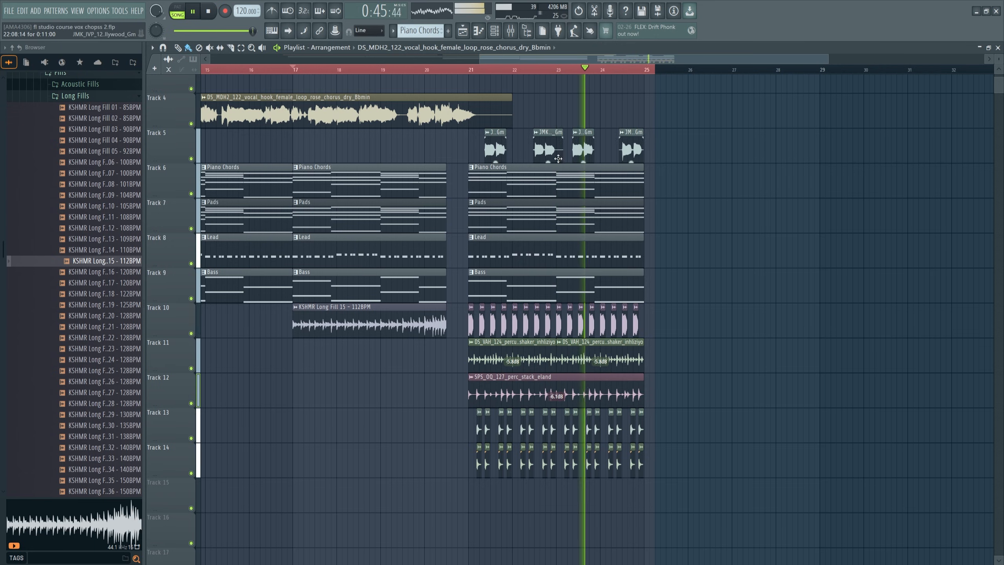
pyautogui.press('space')
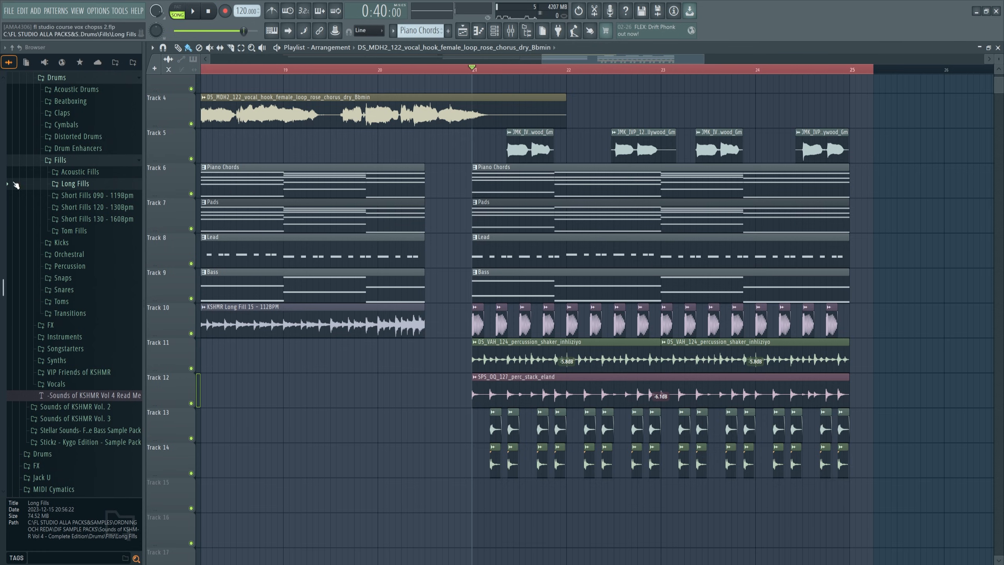
# Audition the KSHMR crash samples, place KSHMR Crash 04 at bar 21 on Track 15 and set its channel volume to 26 %.
pyautogui.click(16, 185)
pyautogui.click(72, 214)
pyautogui.click(64, 224)
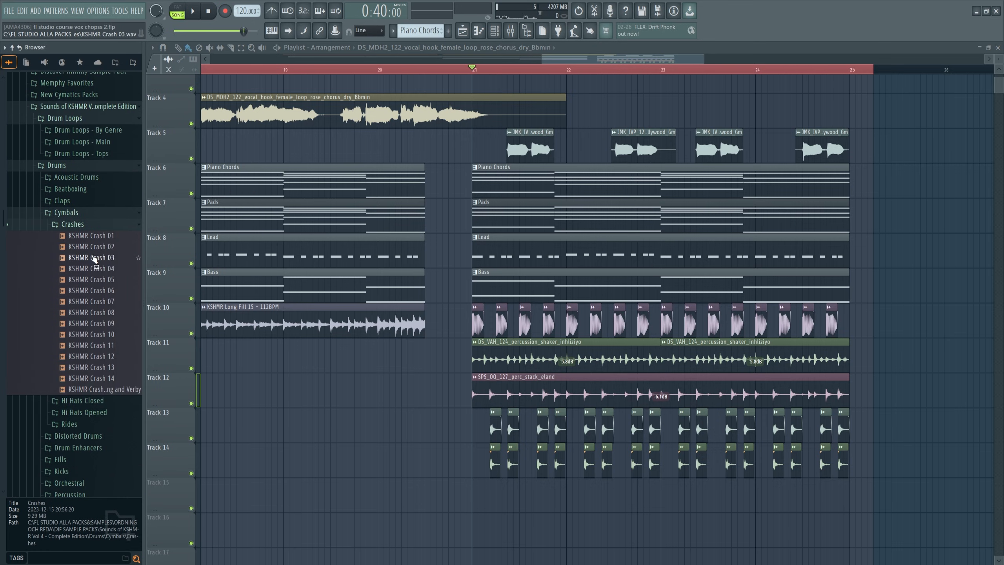
pyautogui.click(94, 247)
pyautogui.scroll(-2, 277, 308)
pyautogui.click(99, 279)
pyautogui.click(94, 334)
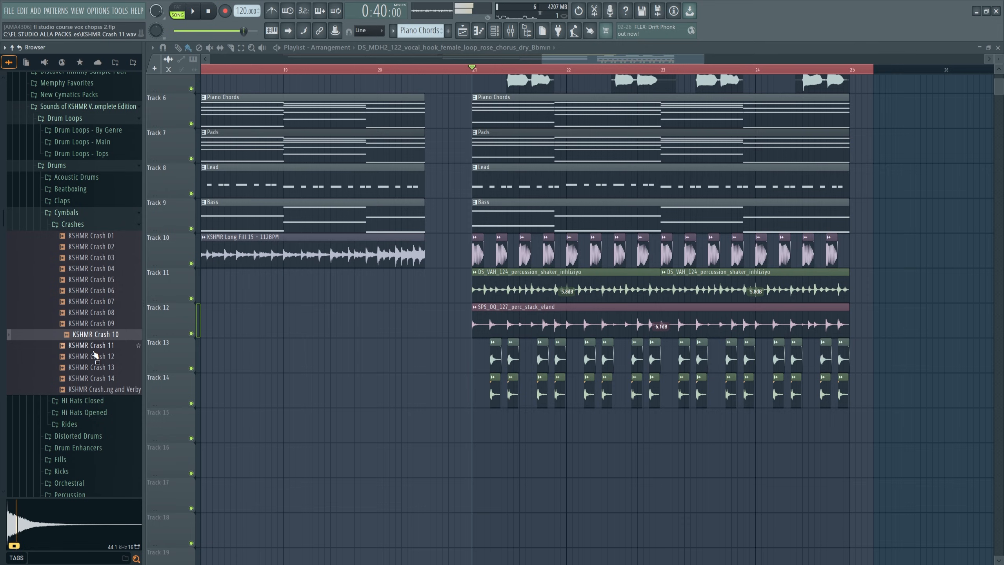
pyautogui.click(96, 346)
pyautogui.moveTo(102, 364); pyautogui.dragTo(494, 399)
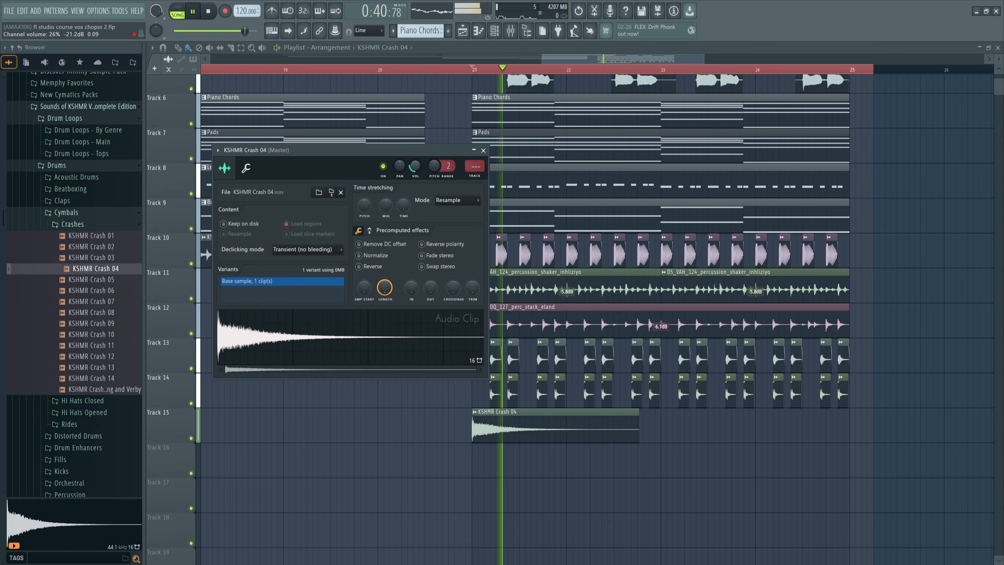
pyautogui.press('space')
pyautogui.click(484, 150)
# Place the KSHMR Exhaust 02 sample at bar 21 on Track 16 and set its channel volume to 21 %.
pyautogui.click(68, 215)
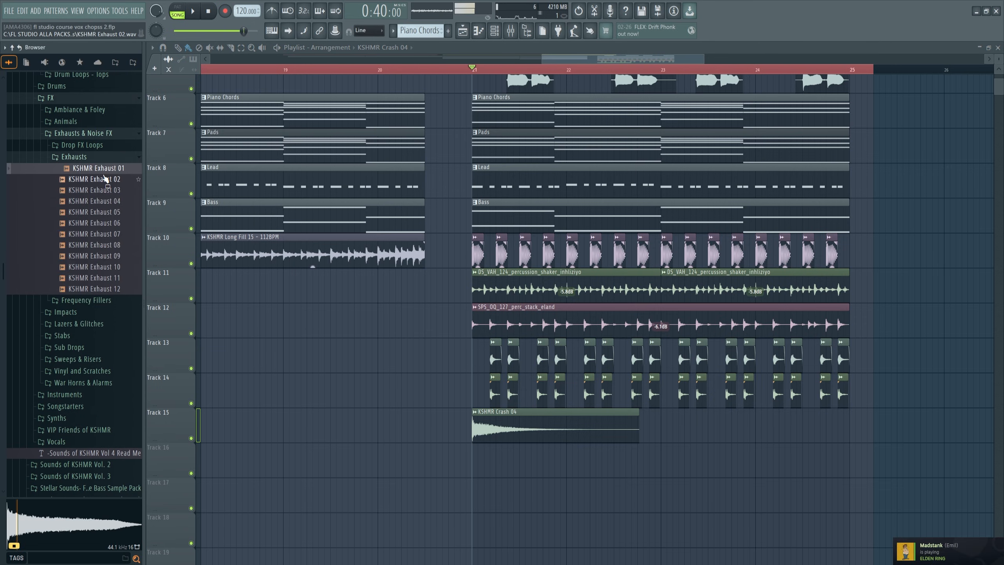
pyautogui.moveTo(98, 178); pyautogui.dragTo(472, 473)
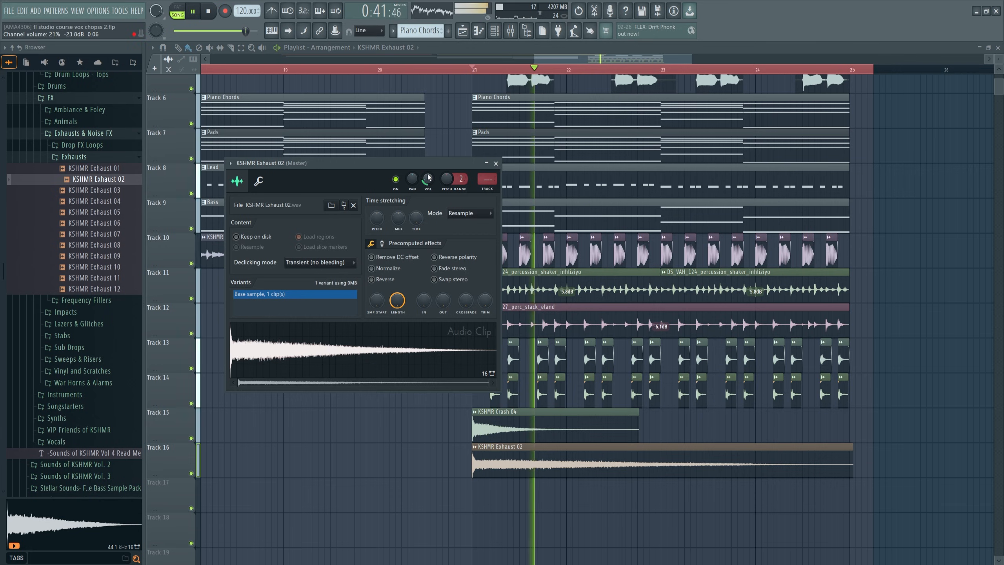
pyautogui.click(496, 163)
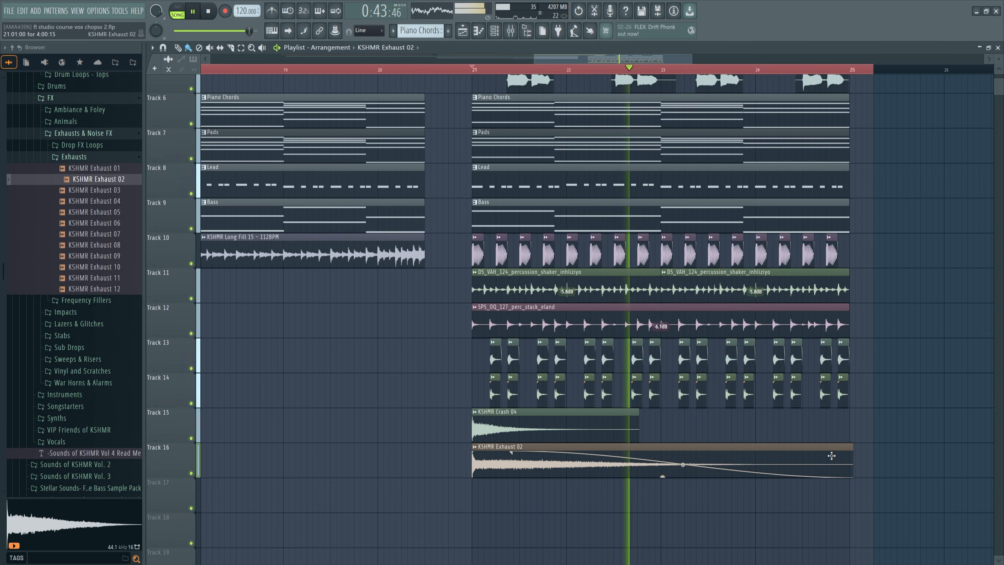
# Shorten the KSHMR Exhaust 02 clip to about one bar with a fade-out and replay the drop from bar 21.
pyautogui.moveTo(853, 447); pyautogui.dragTo(574, 447)
pyautogui.press('space')
pyautogui.press('space')
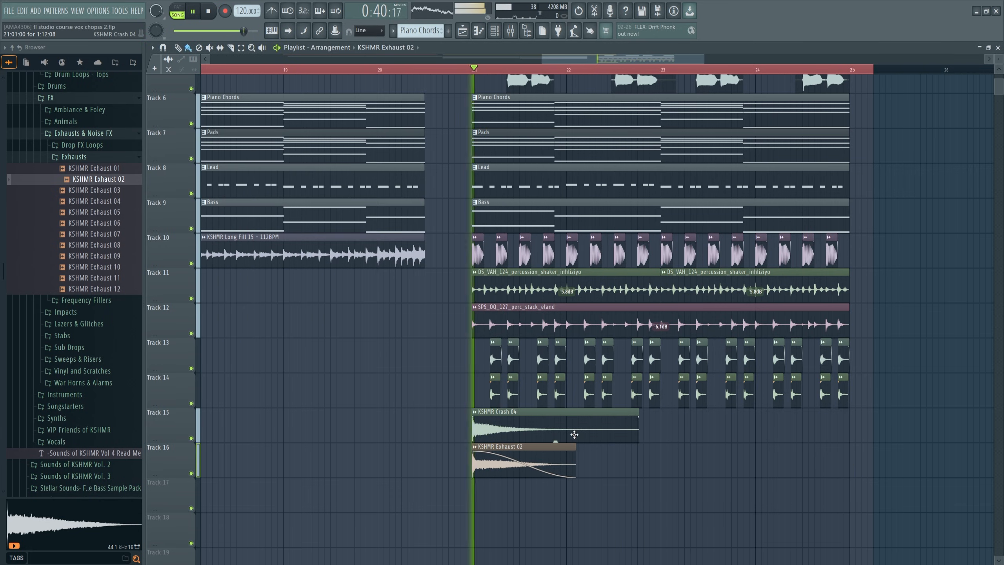
pyautogui.click(65, 158)
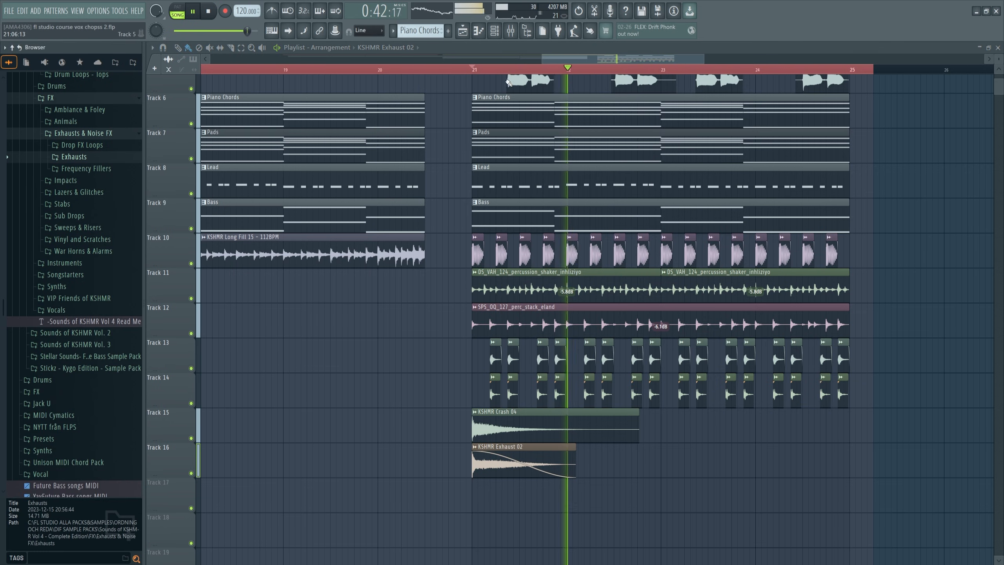
pyautogui.press('space')
# Add KSHMR Long Sweep 03 - Clean at bar 17 on Track 11, ending with the long fill, and set its channel volume to 27 %.
pyautogui.moveTo(617, 58); pyautogui.dragTo(522, 58)
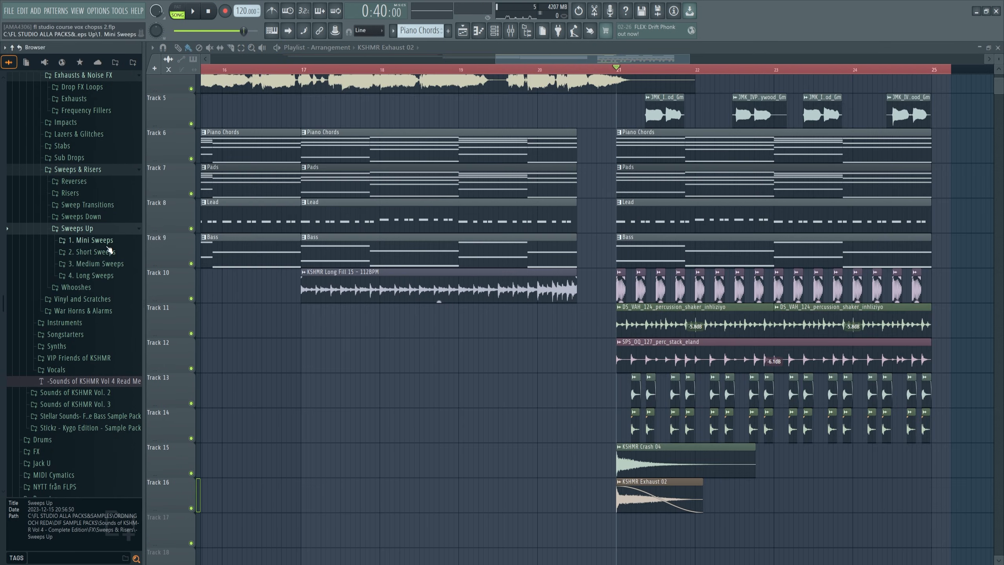
pyautogui.click(107, 276)
pyautogui.click(108, 309)
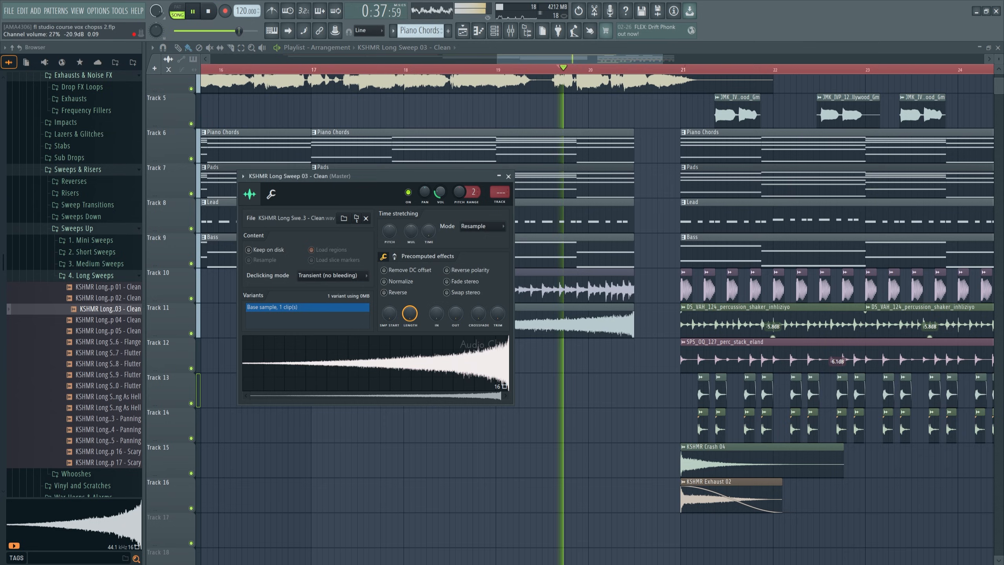
pyautogui.moveTo(601, 59); pyautogui.dragTo(537, 65)
pyautogui.scroll(-1, 584, 119)
pyautogui.scroll(2, 584, 120)
pyautogui.press('space')
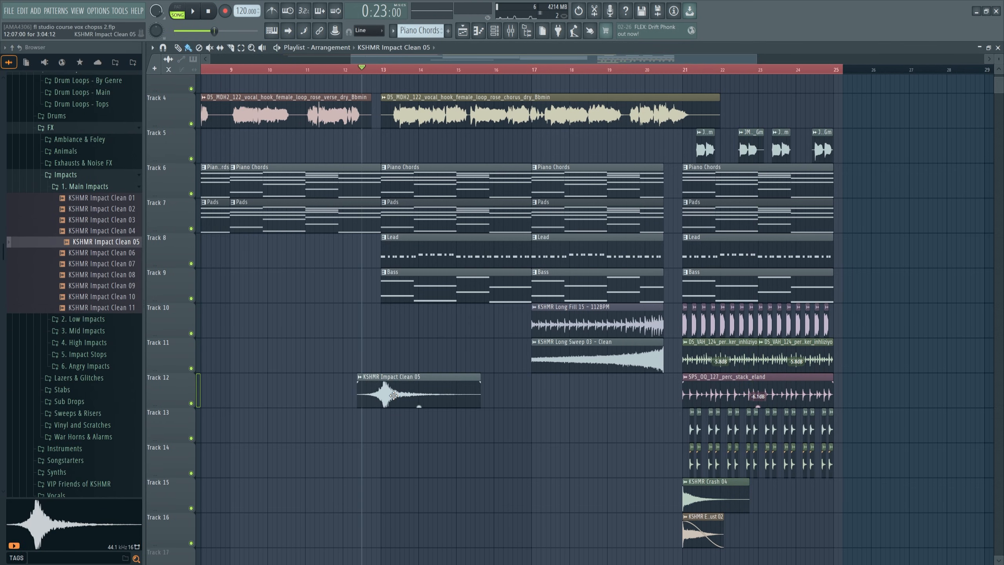
# Align the peak of KSHMR Impact Clean 05 on Track 12 with bar 13 and set its channel volume to 46 %.
pyautogui.moveTo(470, 61); pyautogui.dragTo(451, 47)
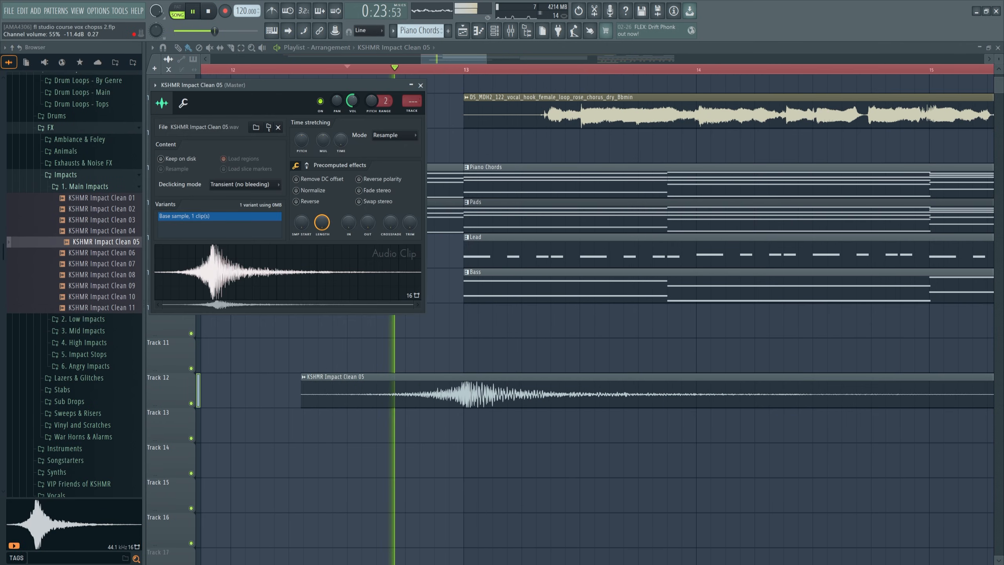
pyautogui.moveTo(352, 100); pyautogui.dragTo(351, 115)
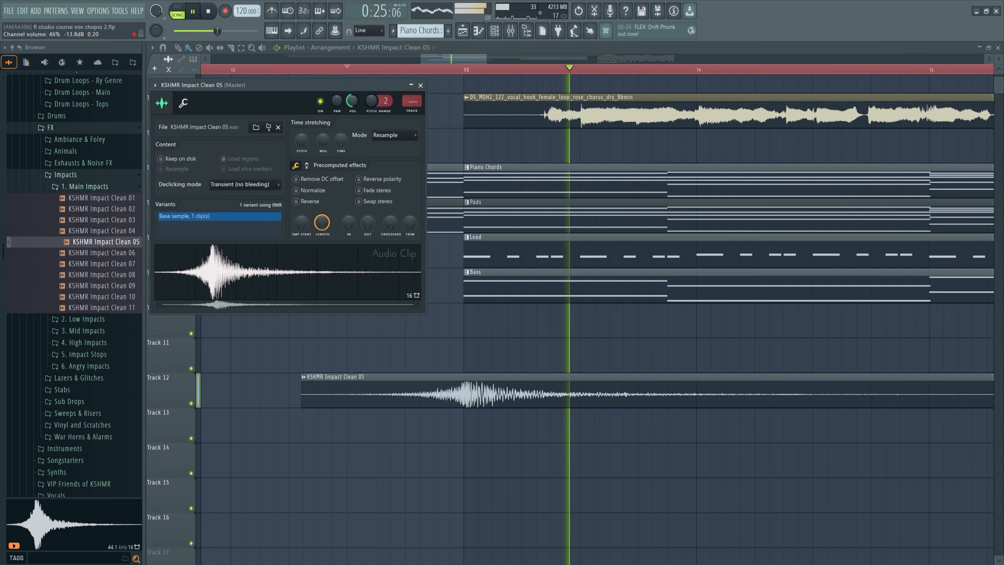
pyautogui.click(420, 86)
pyautogui.moveTo(448, 59); pyautogui.dragTo(468, 58)
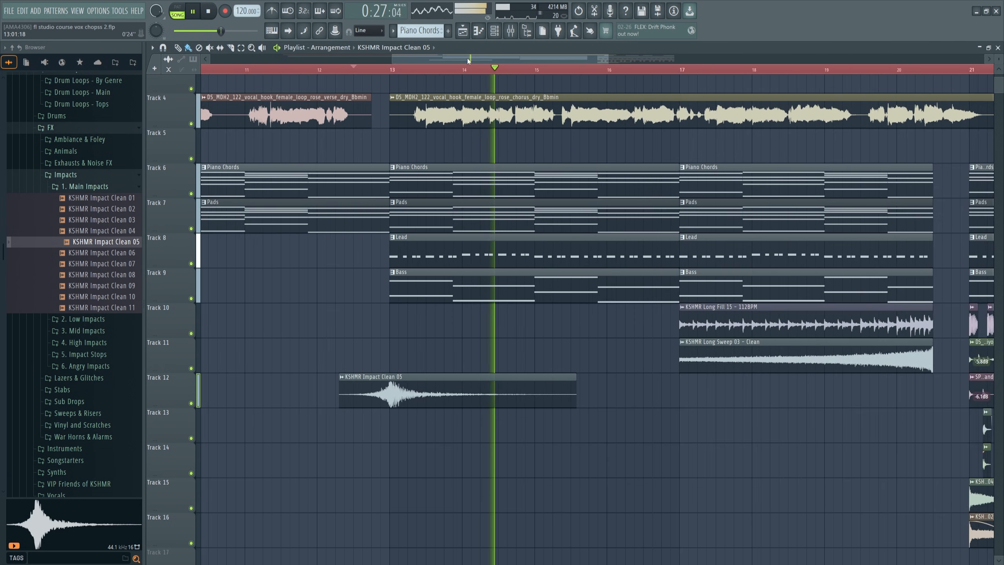
pyautogui.click(48, 176)
# Add a copy of KSHMR Exhaust 02 at bar 13 on Track 15 and extend it to about bar 17.
pyautogui.scroll(-3, 689, 321)
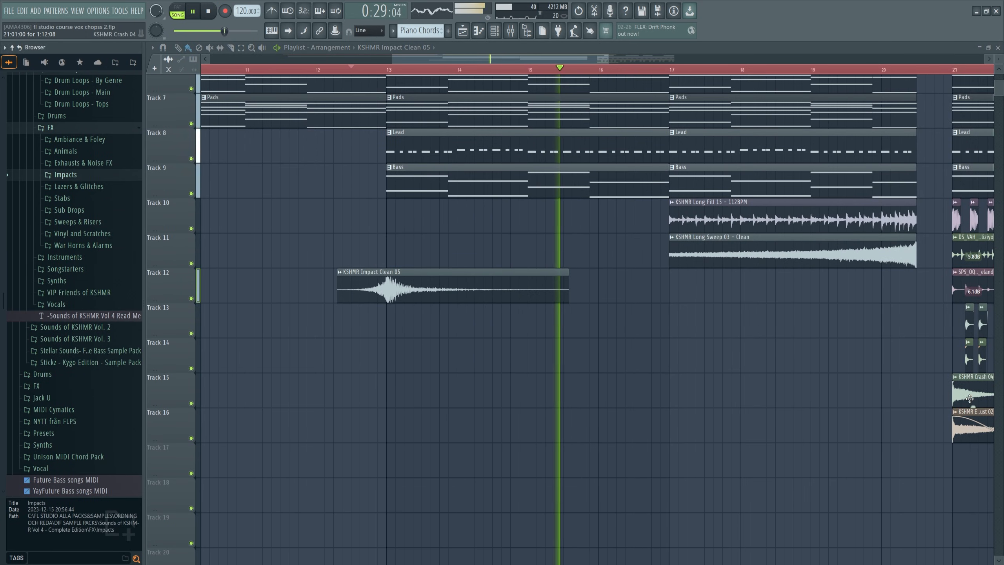
pyautogui.click(969, 422)
pyautogui.moveTo(458, 381); pyautogui.dragTo(397, 367)
pyautogui.press('space')
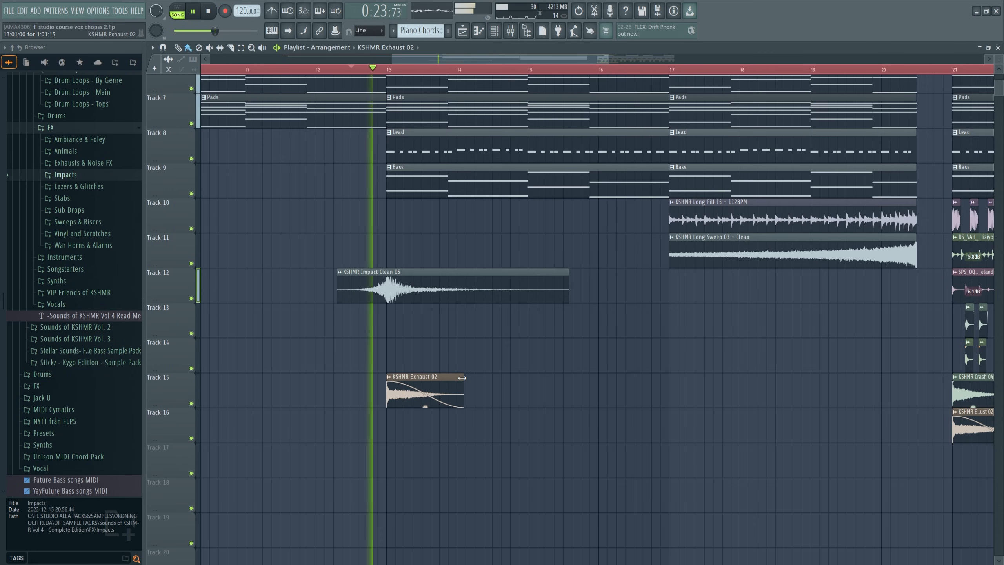
pyautogui.moveTo(464, 392); pyautogui.dragTo(676, 391)
# Move the impact and the long exhaust clip up to Tracks 10 and 11, and trim the exhaust to end just before bar 17.
pyautogui.moveTo(608, 59); pyautogui.dragTo(740, 59)
pyautogui.moveTo(337, 382); pyautogui.dragTo(385, 259)
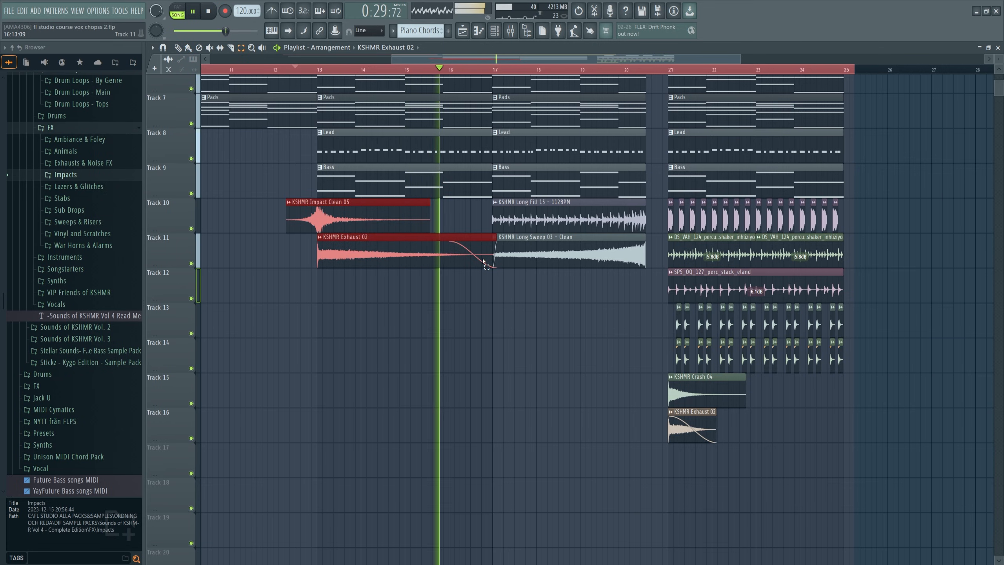
pyautogui.keyDown('ctrl'); pyautogui.click(487, 269); pyautogui.keyUp('ctrl')
pyautogui.moveTo(494, 252); pyautogui.dragTo(480, 252)
pyautogui.scroll(4, 497, 214)
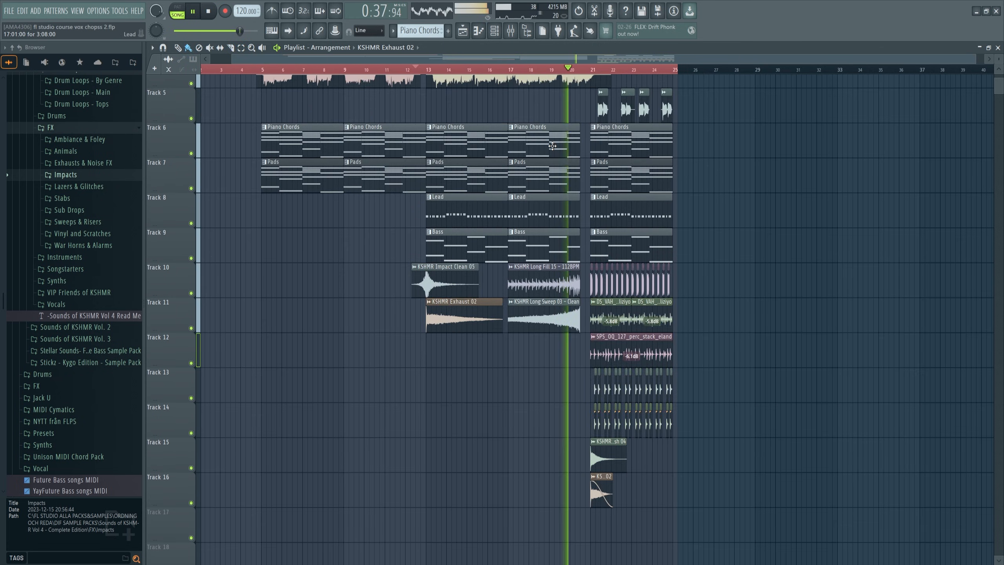
pyautogui.scroll(2, 622, 152)
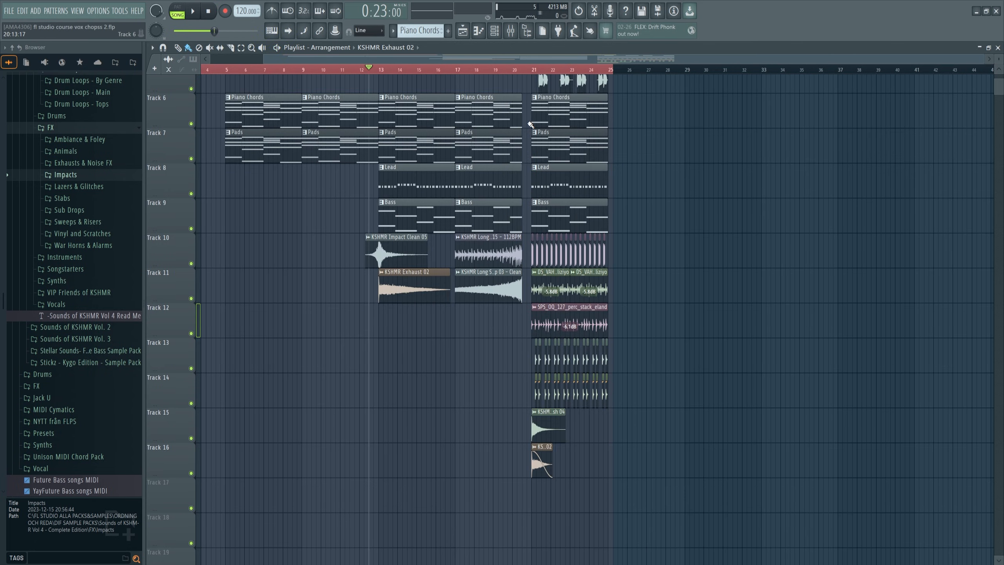
# Load Fruity Balance into effect slot 1 of the Master mixer track.
pyautogui.press('F9')
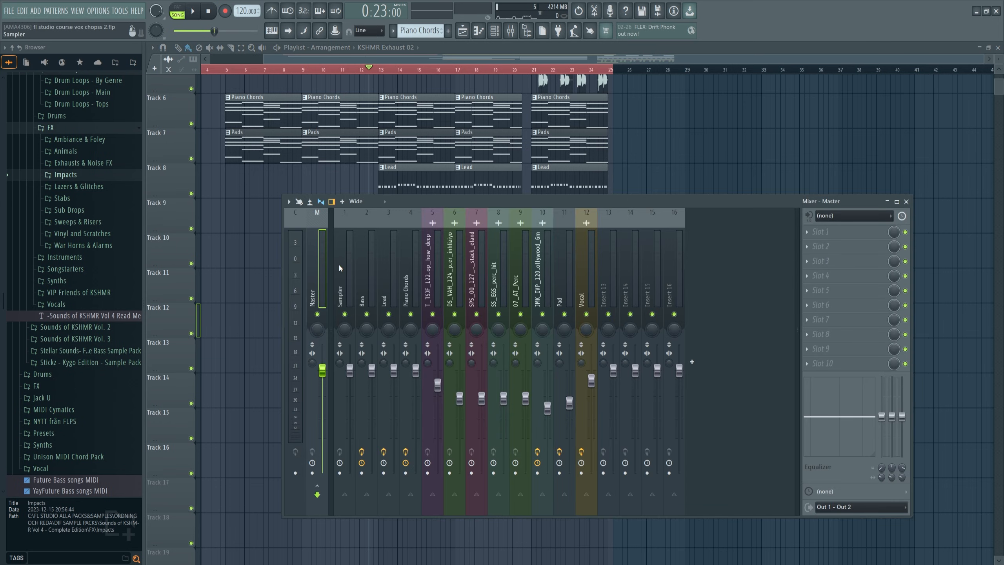
pyautogui.click(344, 277)
pyautogui.click(848, 232)
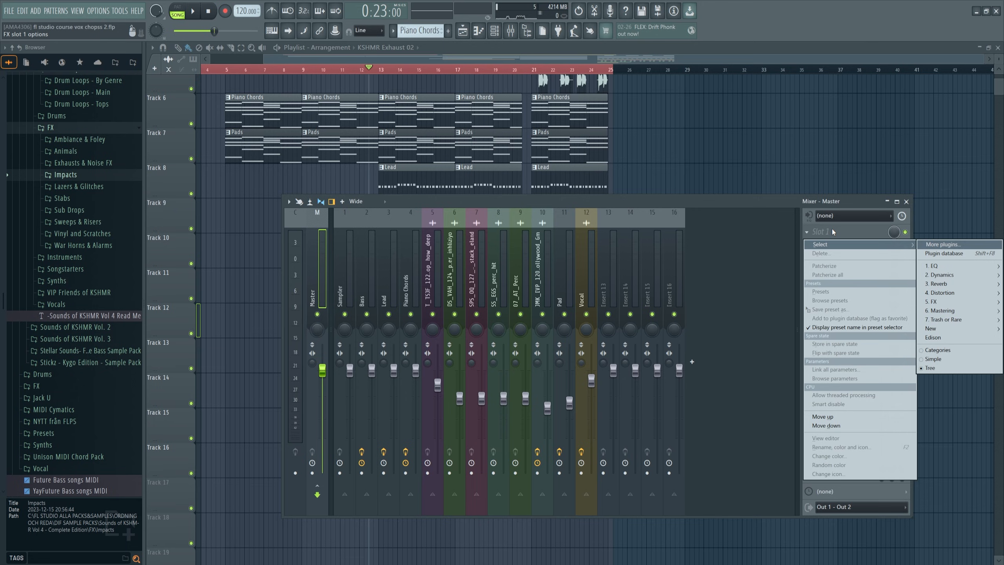
pyautogui.moveTo(949, 279)
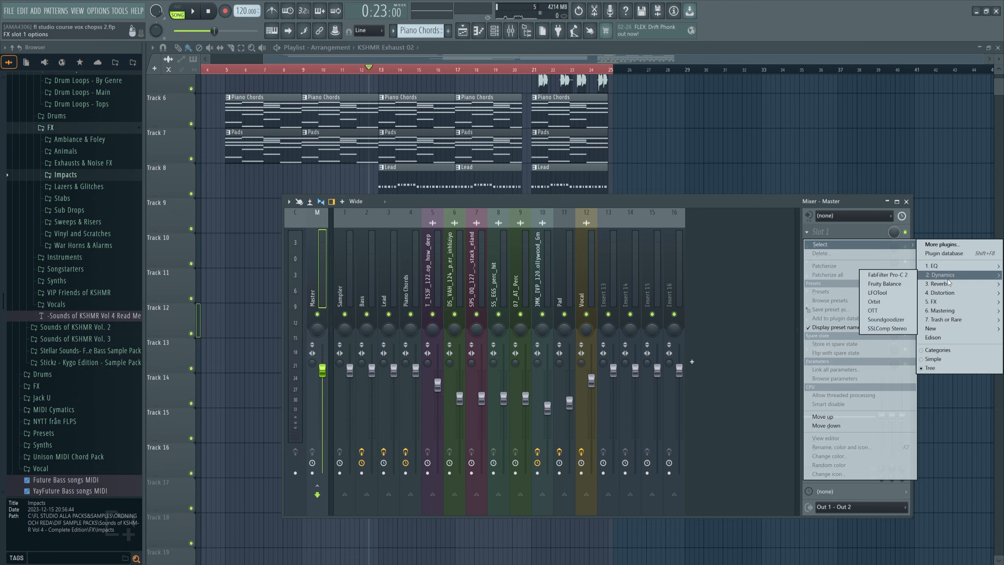
pyautogui.click(898, 285)
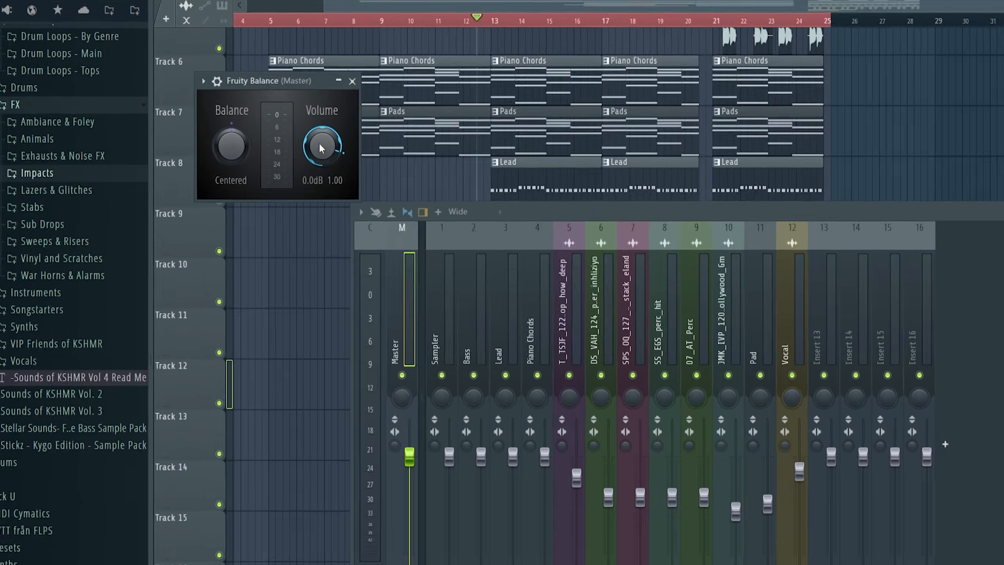
# Create an automation clip for Fruity Balance's volume on an enlarged, locked Track 17, and solo Track 14.
pyautogui.rightClick(262, 155)
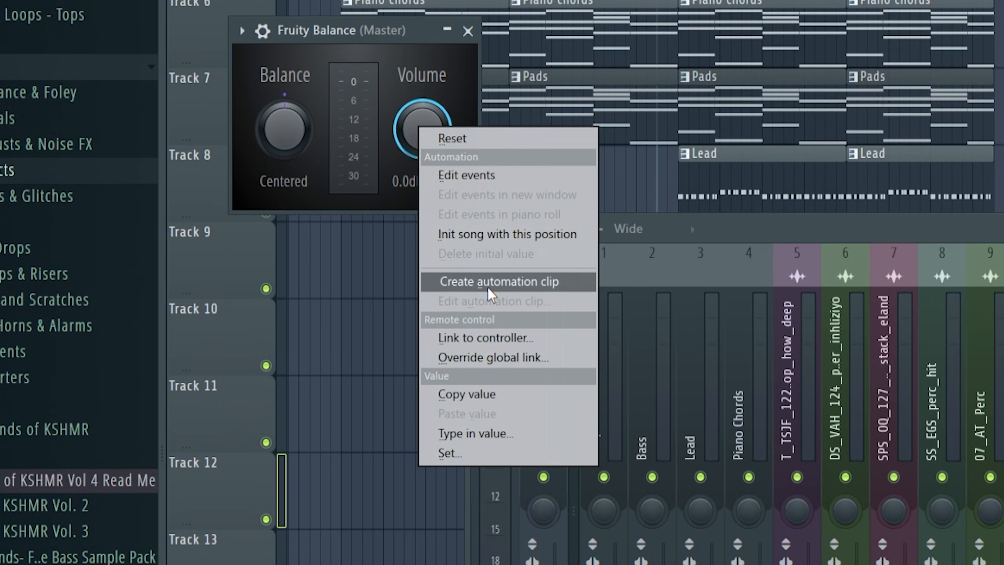
pyautogui.click(489, 288)
pyautogui.moveTo(181, 341); pyautogui.dragTo(194, 408)
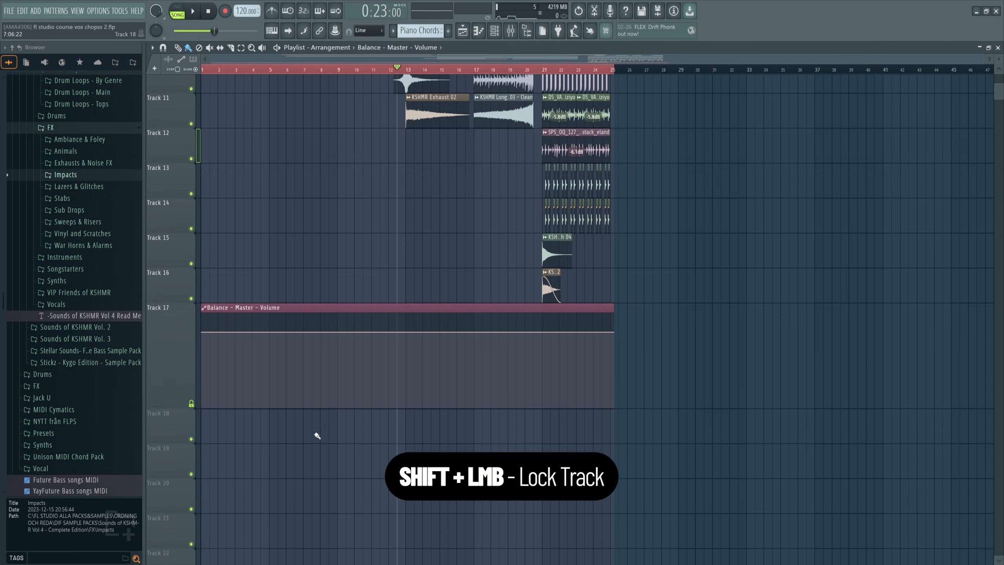
pyautogui.rightClick(191, 229)
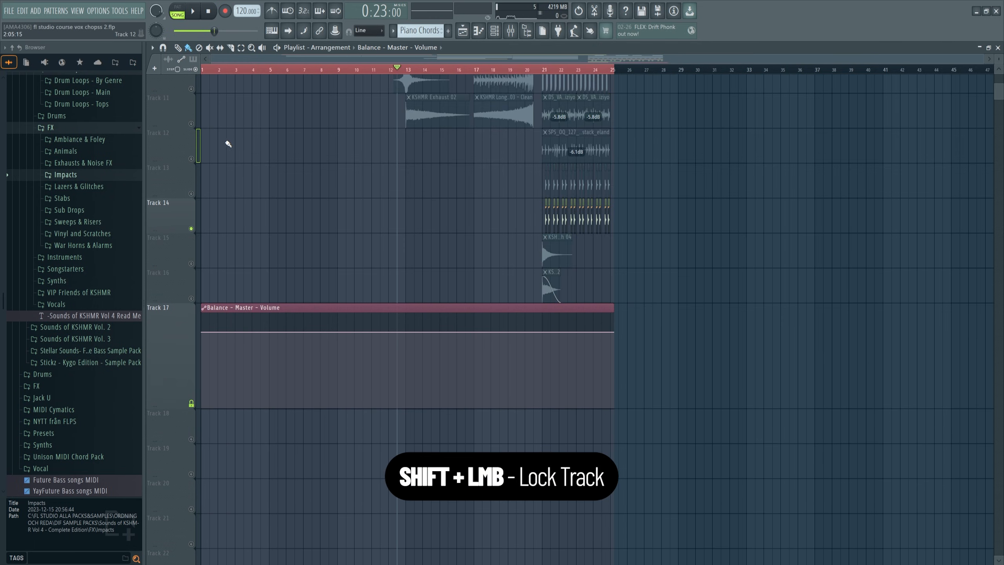
# Unsolo the tracks, then hold the Master volume automation slightly lower until bar 21 and step it up there to the copied start-point value.
pyautogui.rightClick(192, 124)
pyautogui.rightClick(191, 159)
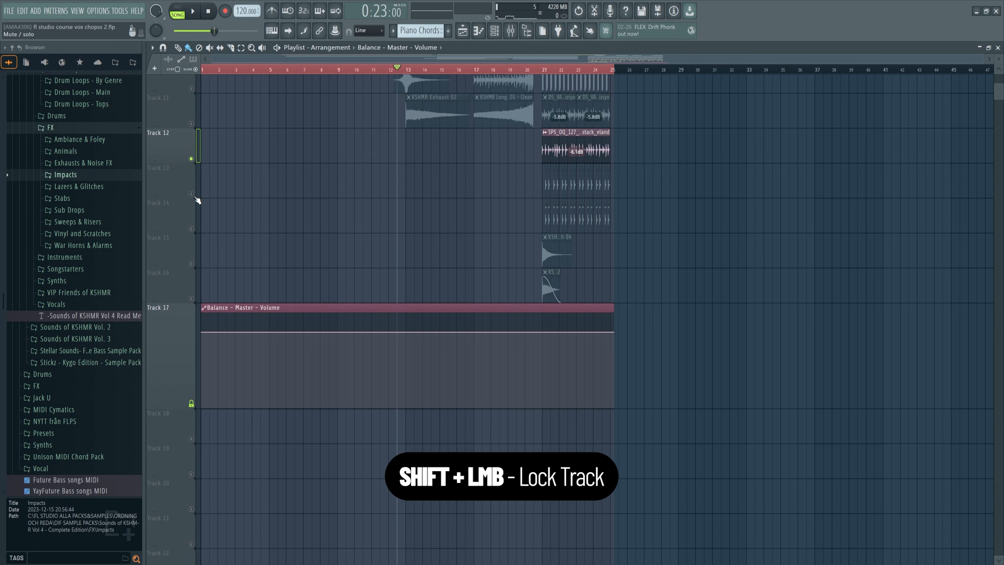
pyautogui.rightClick(192, 193)
pyautogui.rightClick(201, 333)
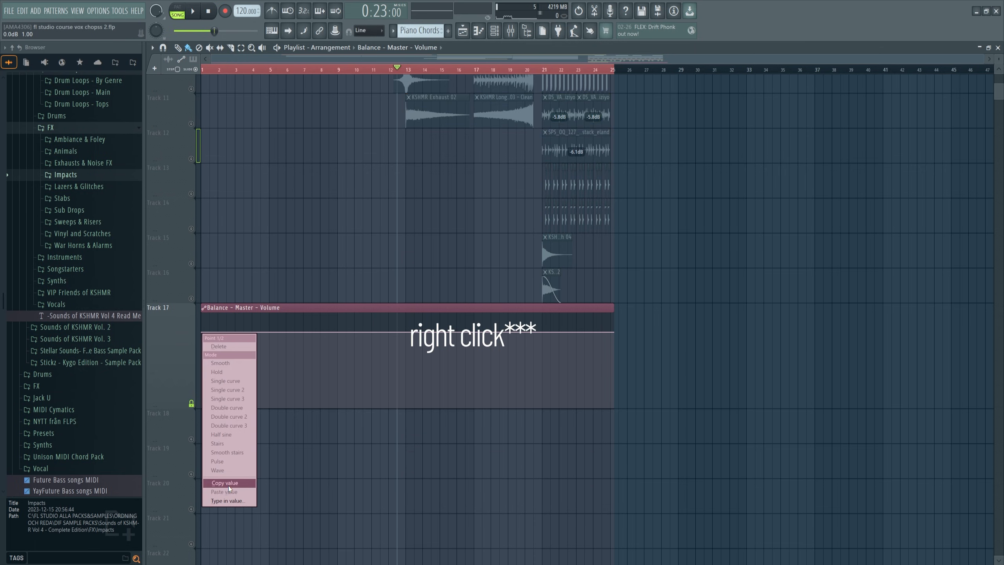
pyautogui.click(228, 484)
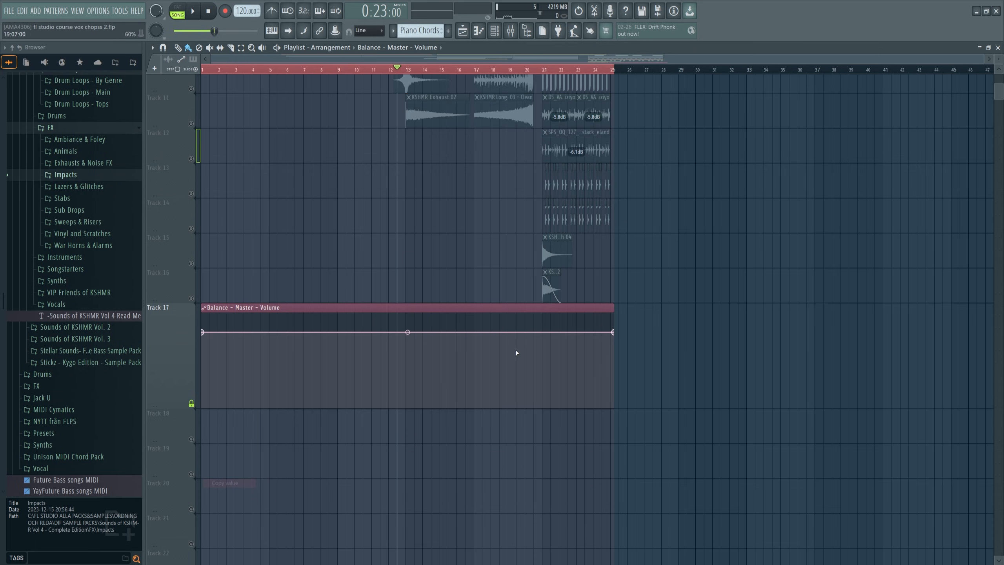
pyautogui.rightClick(536, 336)
pyautogui.click(574, 497)
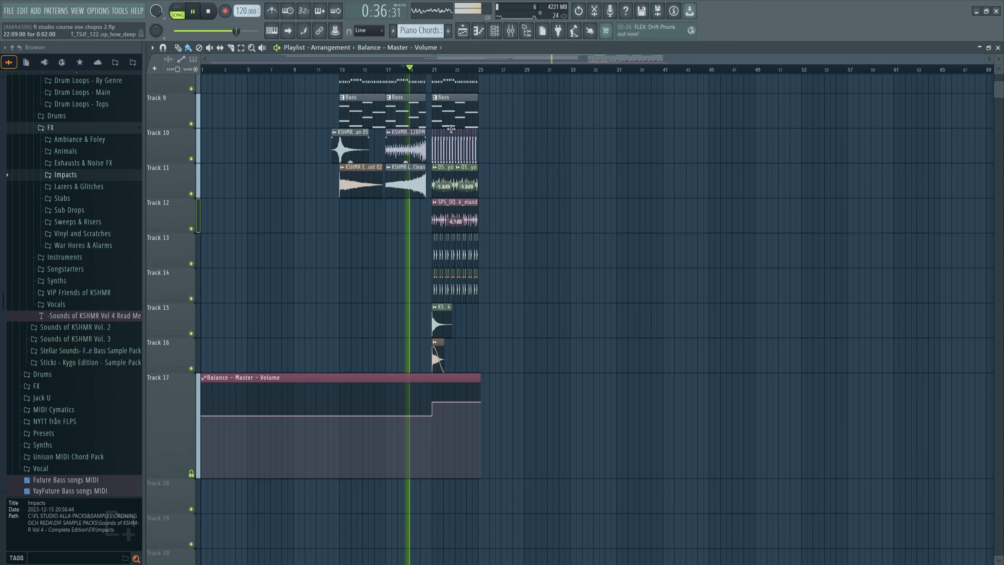
# Duplicate the drop clips on Tracks 5 to 14 from bars 21–25 so the section continues to bar 29.
pyautogui.scroll(-4, 440, 168)
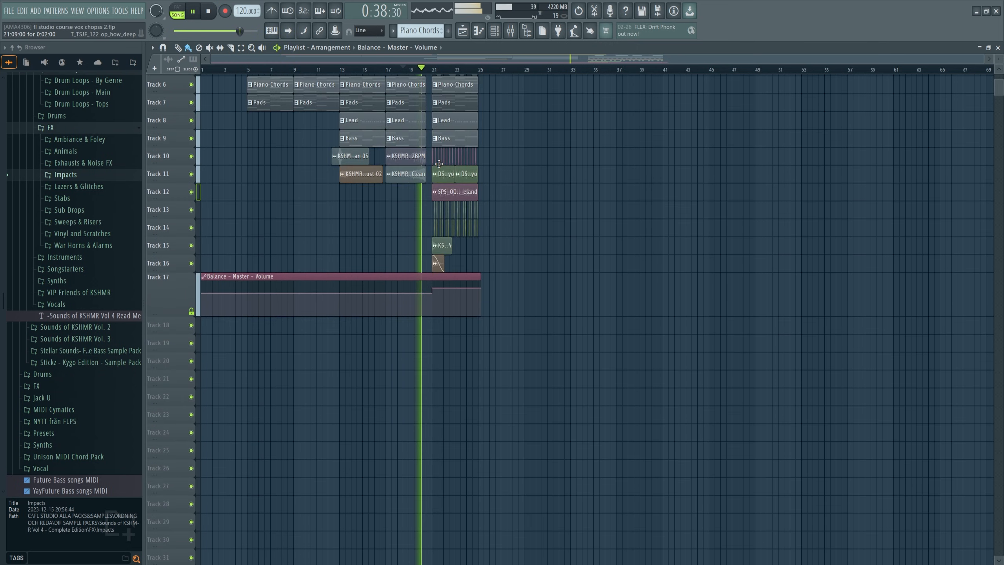
pyautogui.scroll(1, 439, 160)
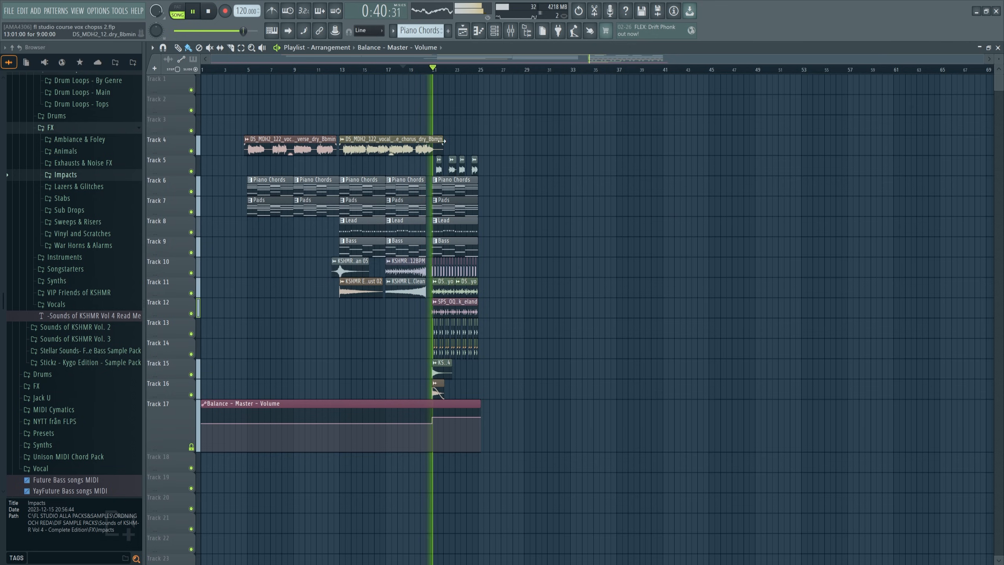
pyautogui.scroll(5, 466, 75)
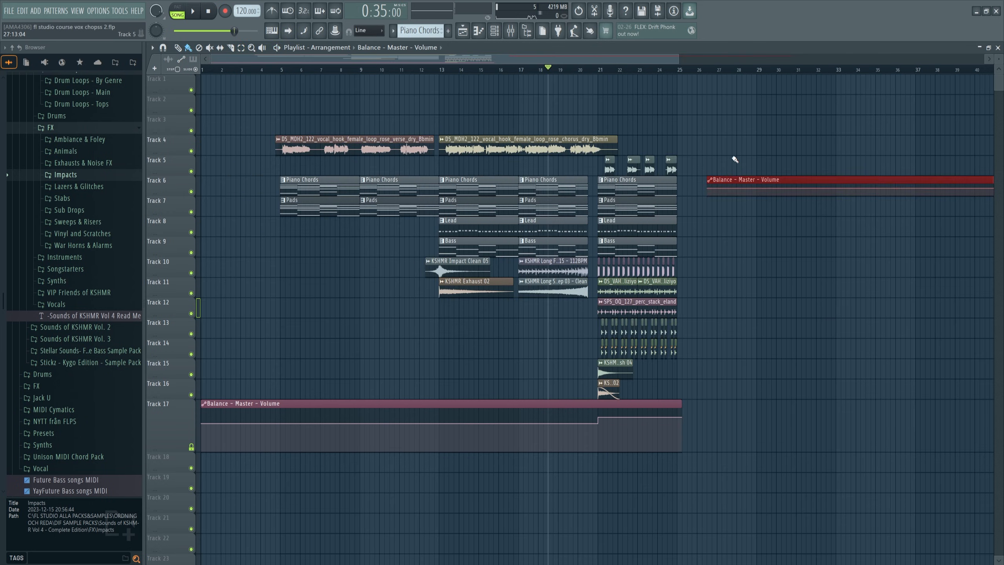
pyautogui.press('e')
pyautogui.moveTo(720, 358); pyautogui.dragTo(591, 178)
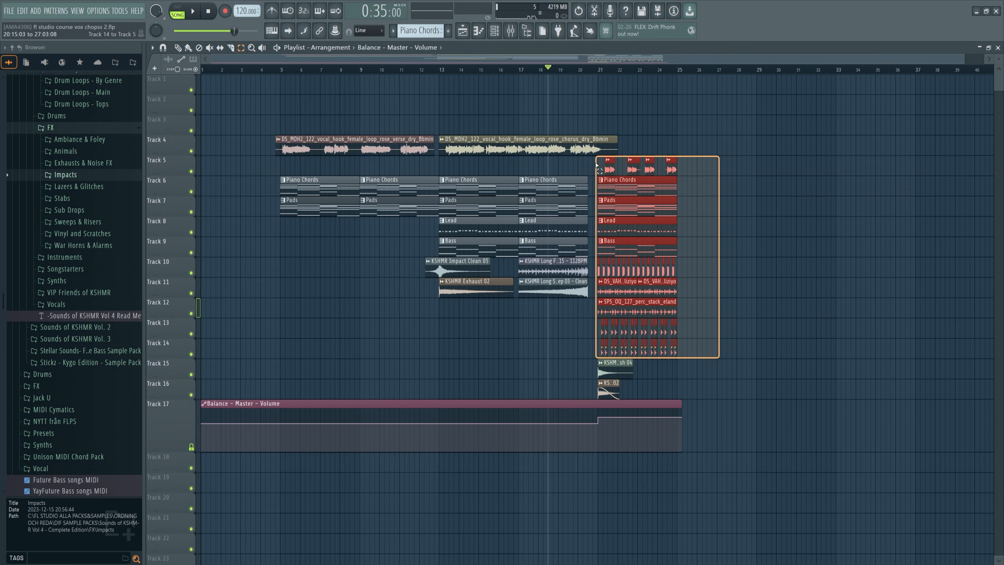
pyautogui.hotkey('ctrl', 'b')
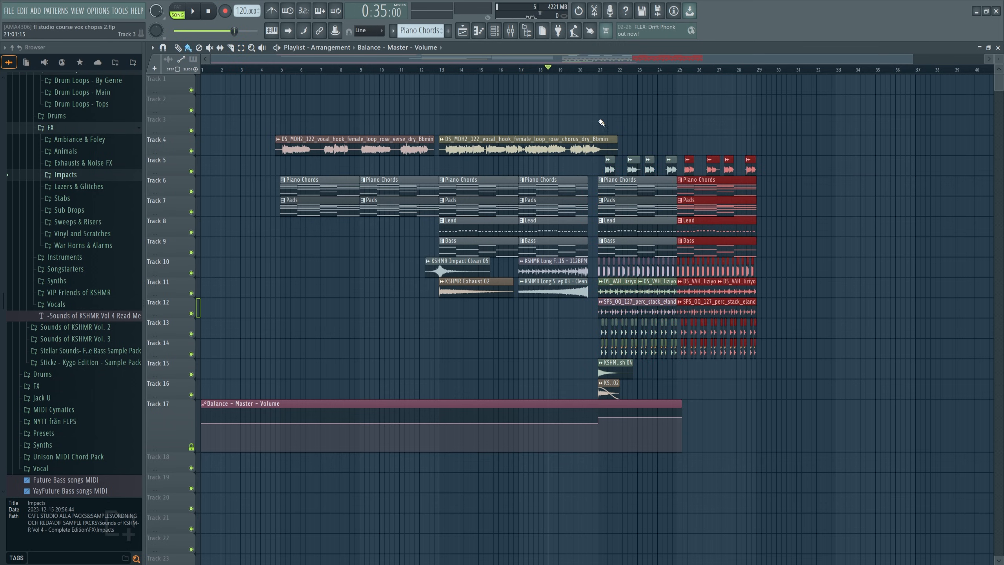
# Slice off the chorus vocal's last phrase, copy it to about bar 27.5 on Track 4, and mute the Track 5–14 clips from bar 28.5.
pyautogui.click(578, 139)
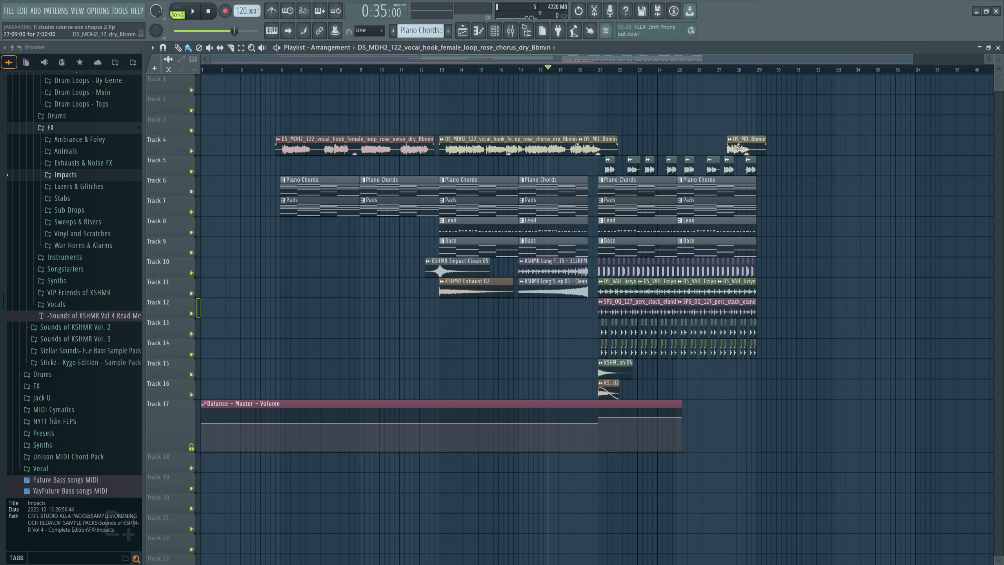
pyautogui.scroll(5, 750, 144)
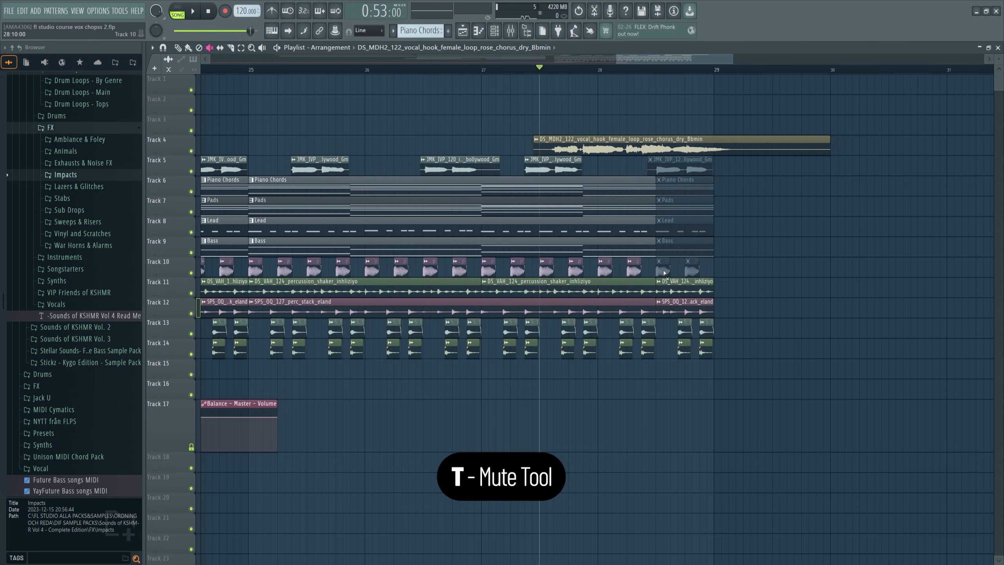
pyautogui.press('space')
pyautogui.press('b')
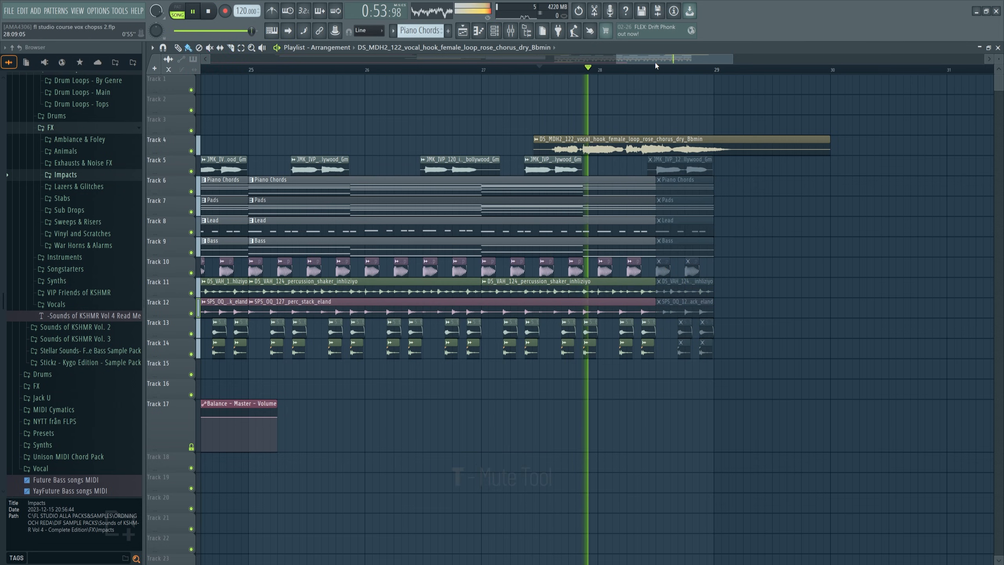
pyautogui.scroll(-3, 654, 60)
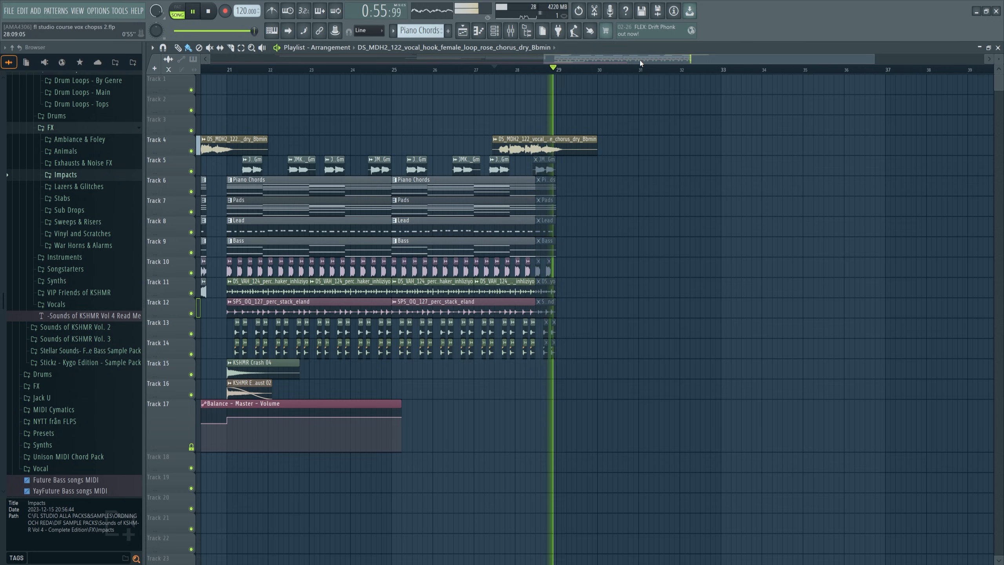
pyautogui.press('space')
pyautogui.scroll(-3, 629, 56)
pyautogui.scroll(-2, 609, 58)
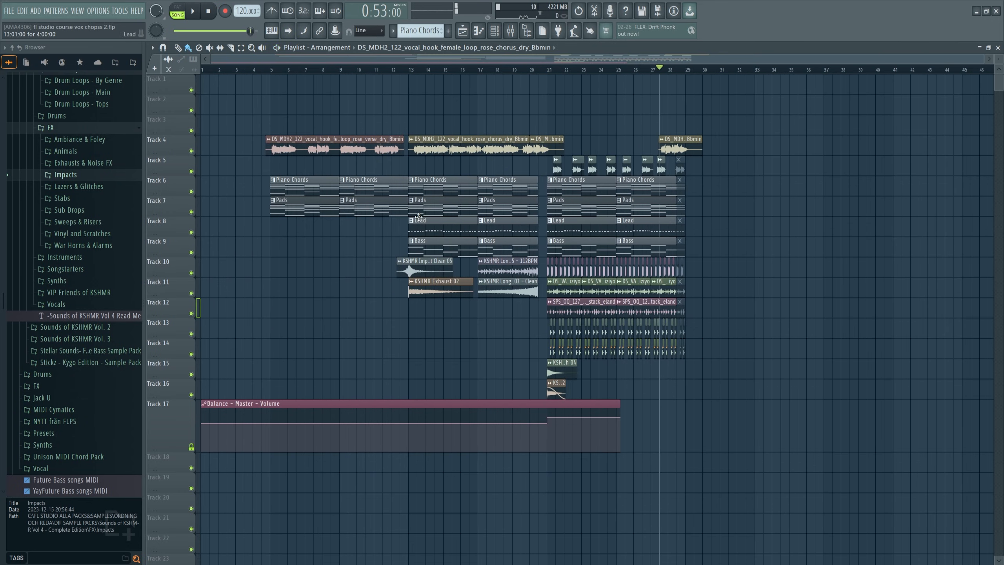
# Copy the verse vocal, Piano Chords and Pads clips to bar 29, and the chorus and drop clips to follow from bar 37.
pyautogui.moveTo(262, 125); pyautogui.dragTo(378, 227)
pyautogui.moveTo(303, 181); pyautogui.dragTo(726, 181)
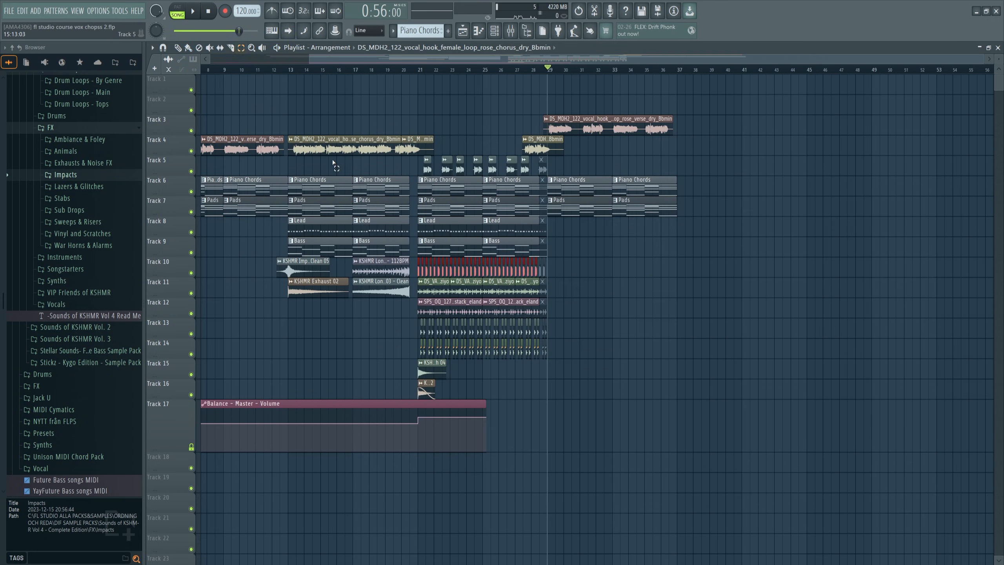
pyautogui.moveTo(300, 145); pyautogui.dragTo(545, 392)
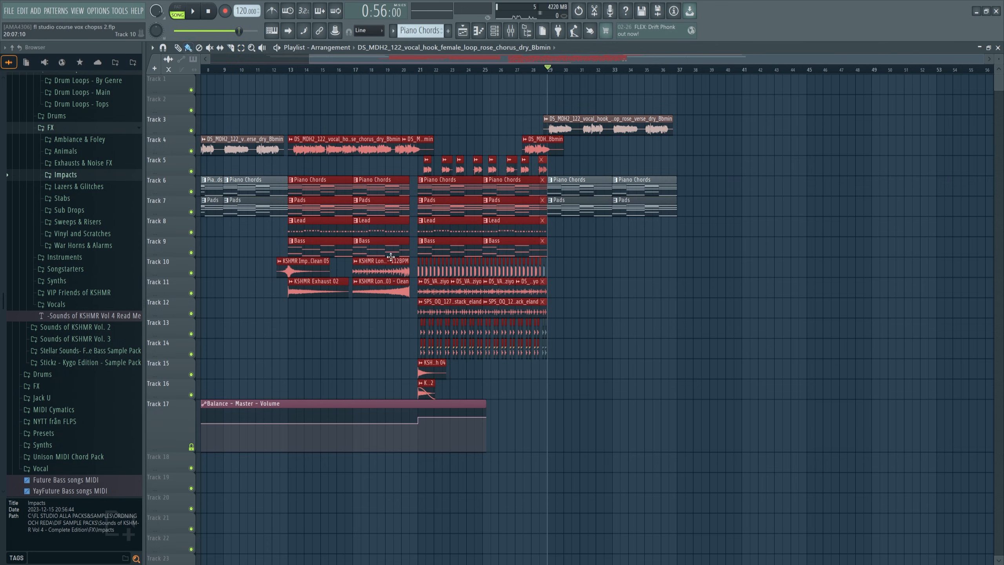
pyautogui.moveTo(305, 192); pyautogui.dragTo(694, 191)
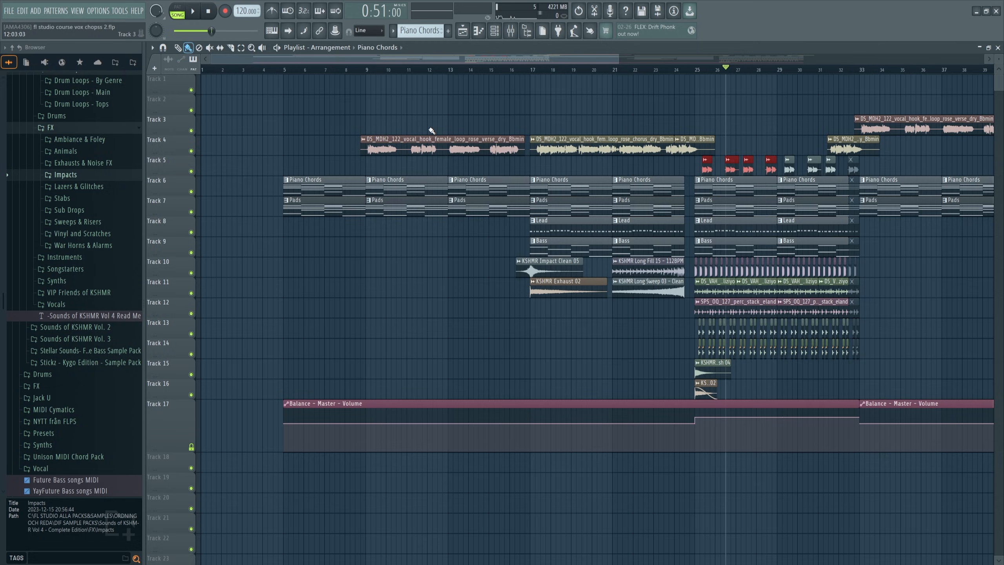
# Copy the four vocal chops to the intro on Track 5, with the first starting about a third of a bar after bar 5.
pyautogui.moveTo(425, 57); pyautogui.dragTo(278, 104)
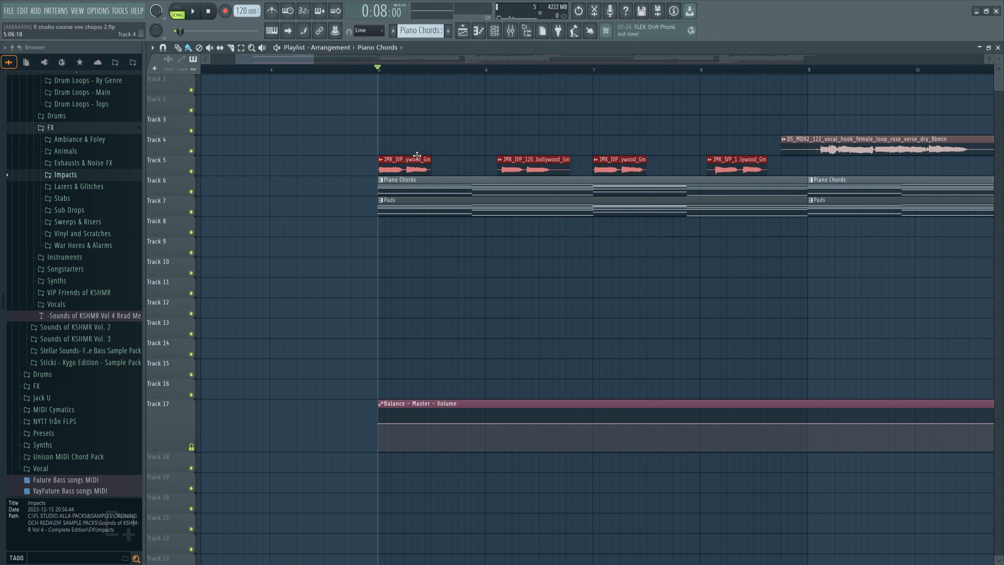
pyautogui.moveTo(419, 159); pyautogui.dragTo(451, 161)
pyautogui.scroll(-4, 405, 269)
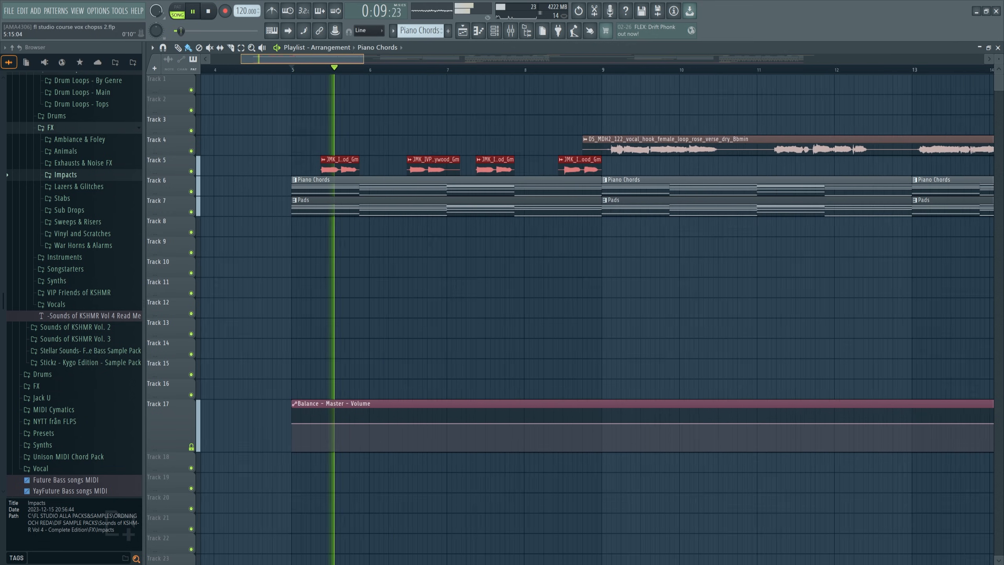
pyautogui.press('space')
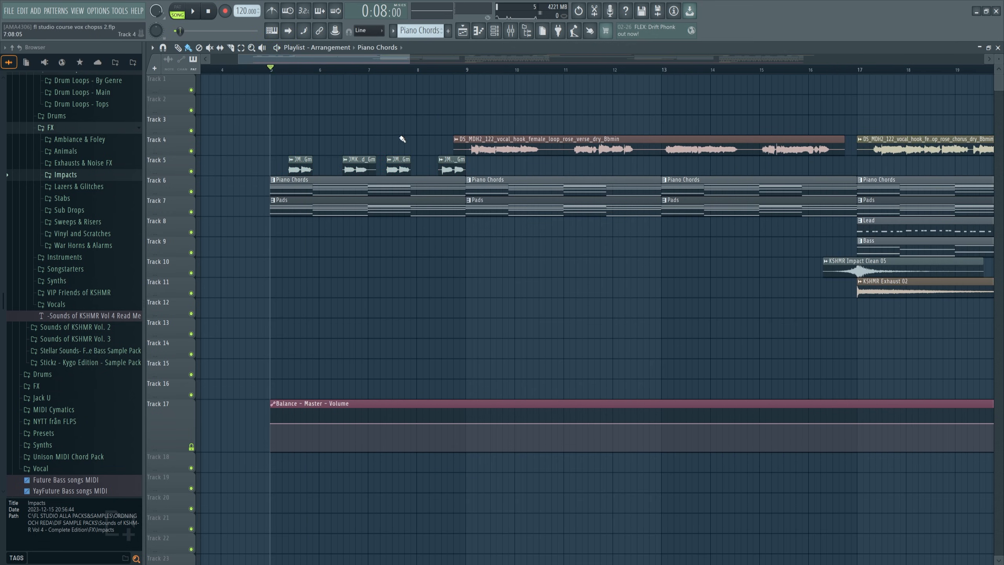
# Make the bar 5 Piano Chords clip unique, use that version at bars 9 and 13, and lower its note velocities to about 70%.
pyautogui.click(292, 180)
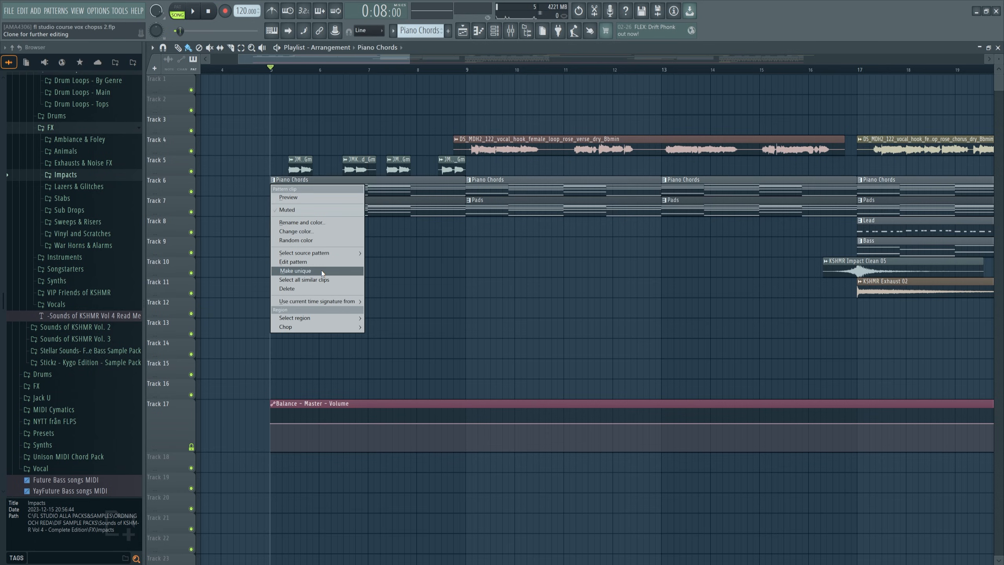
pyautogui.click(321, 270)
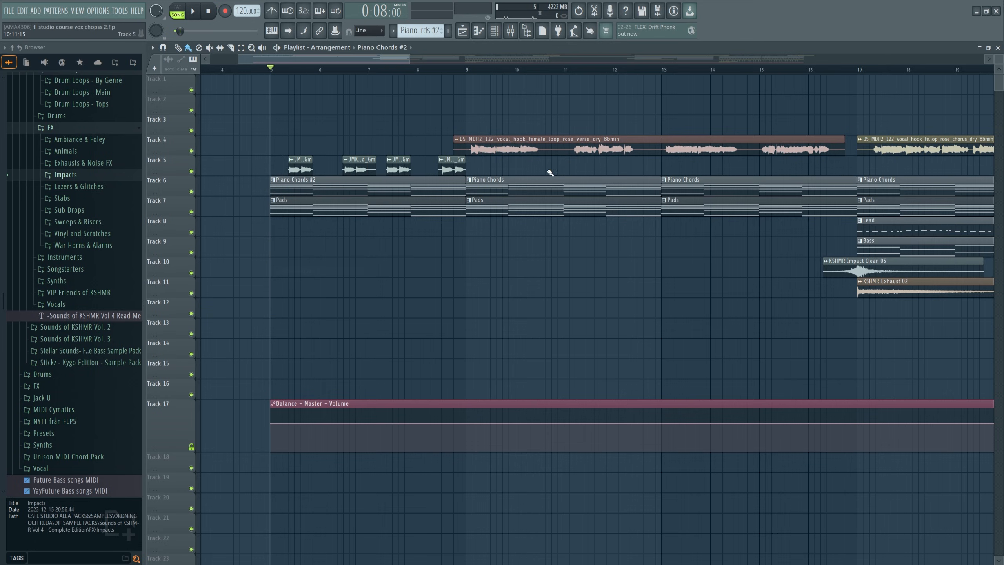
pyautogui.doubleClick(732, 190)
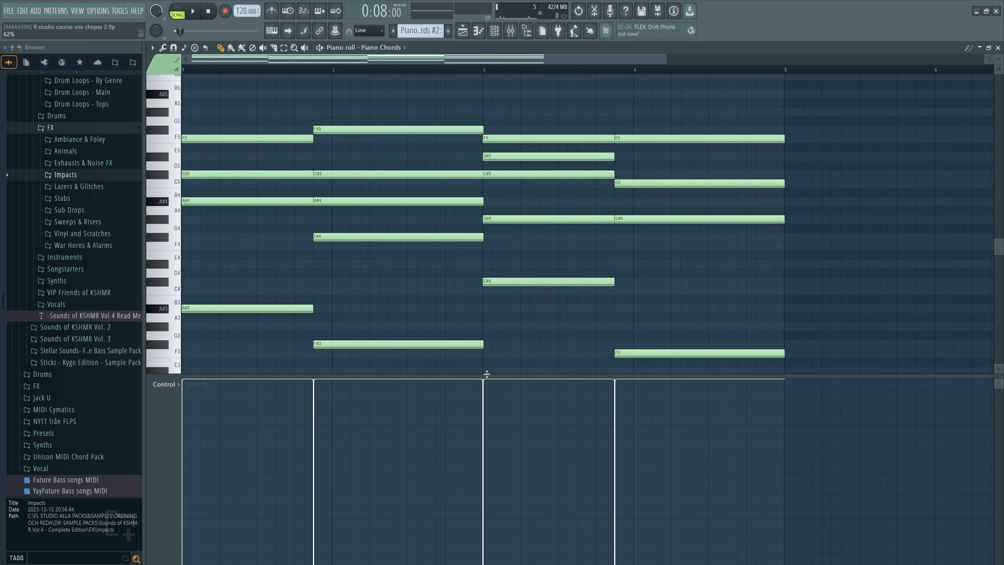
pyautogui.moveTo(640, 478)
pyautogui.mouseDown()
pyautogui.moveTo(374, 484)
pyautogui.moveTo(365, 441)
pyautogui.moveTo(666, 436)
pyautogui.mouseUp()
pyautogui.press('space')
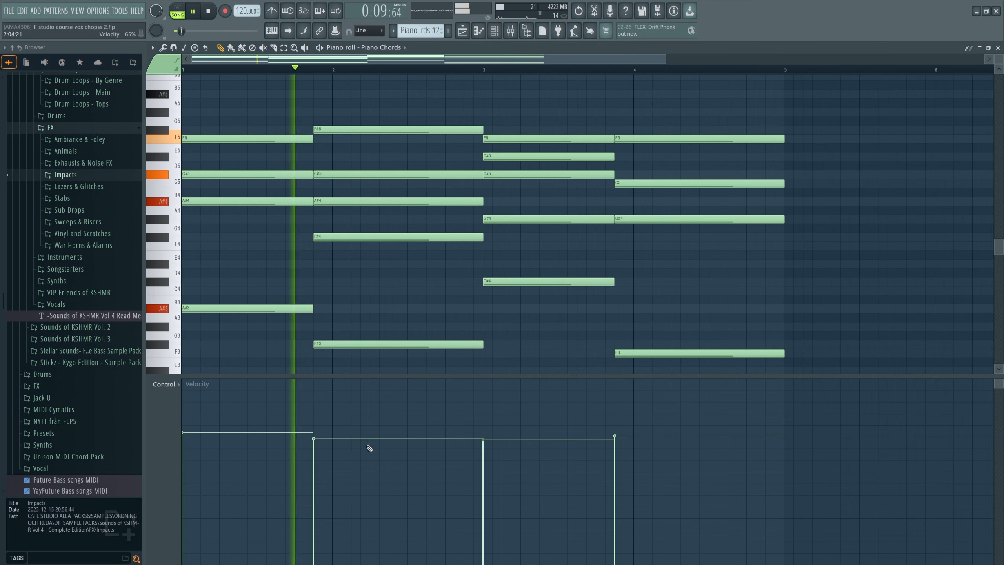
pyautogui.press('Escape')
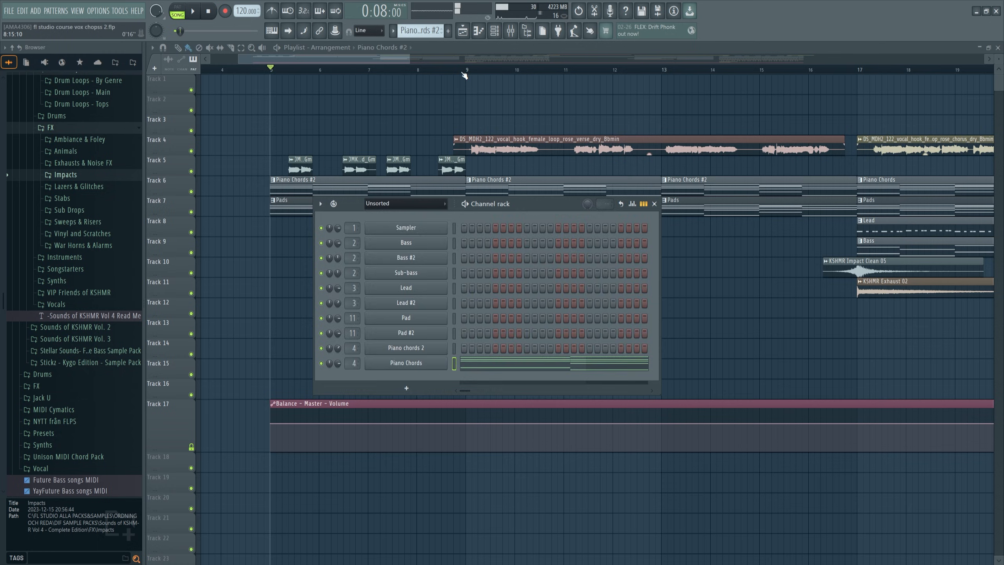
# Play the verse from bar 9 and readjust the Piano Chords #2 note velocities to between about 70 and 80%.
pyautogui.click(460, 70)
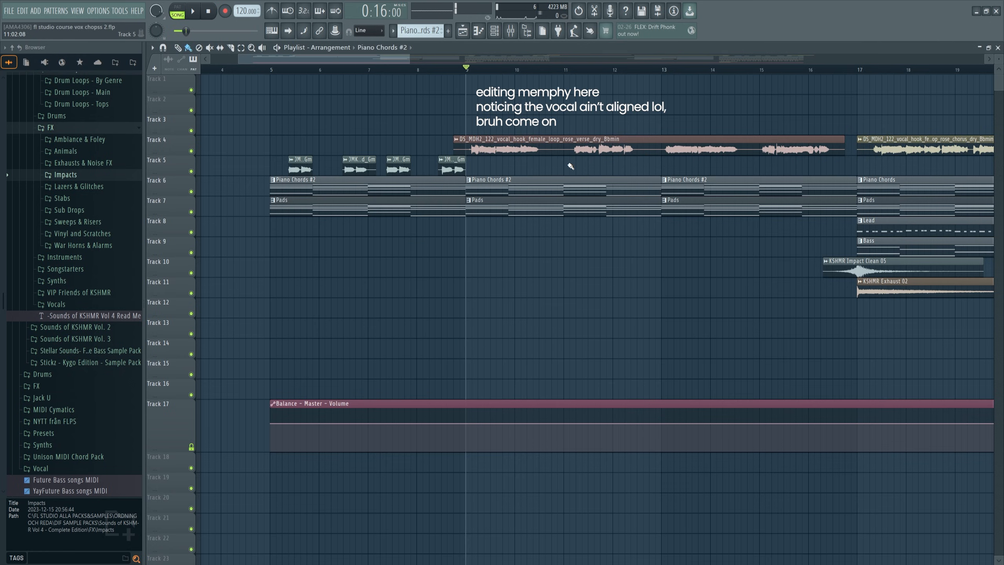
pyautogui.press('space')
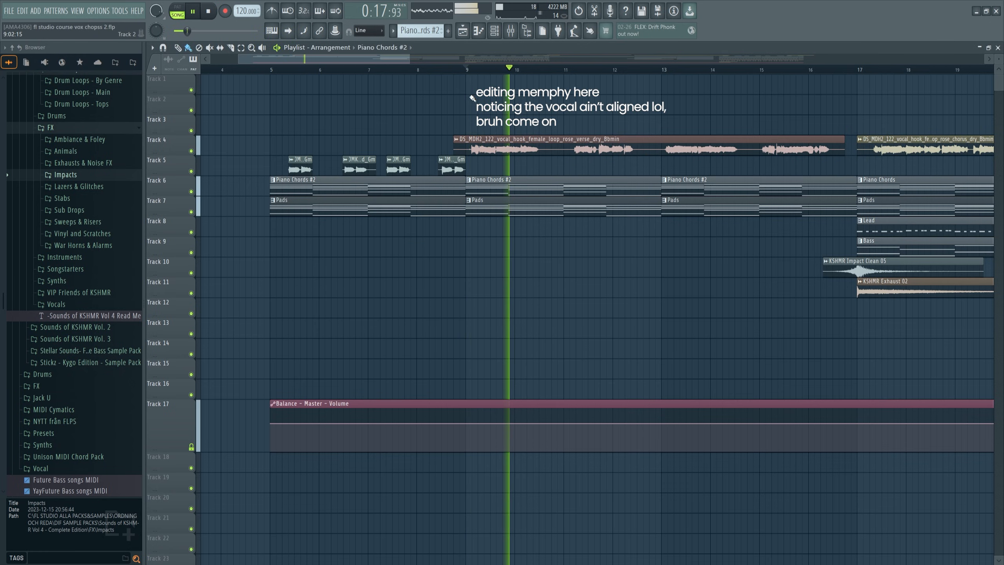
pyautogui.scroll(-2, 451, 61)
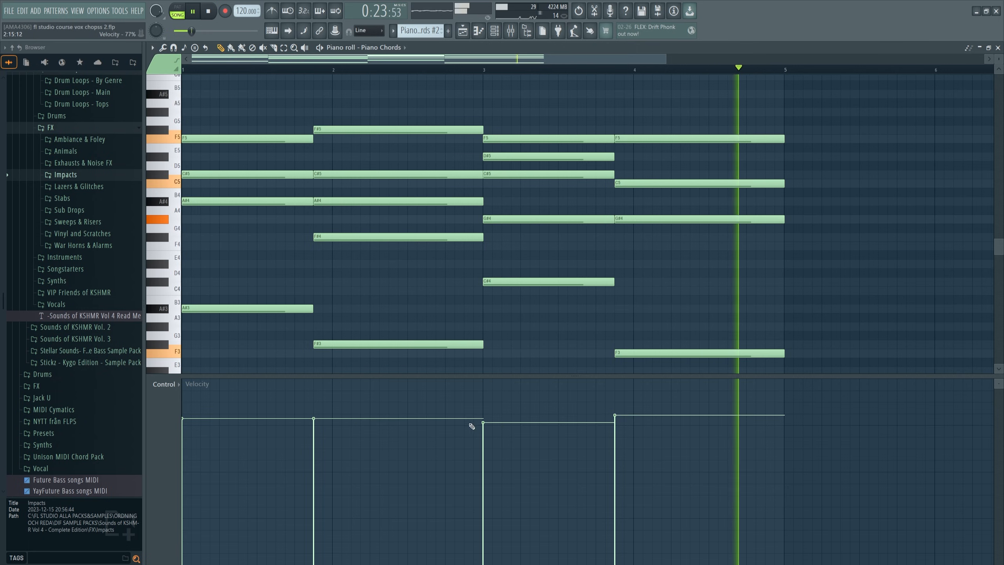
pyautogui.moveTo(470, 424); pyautogui.dragTo(618, 418)
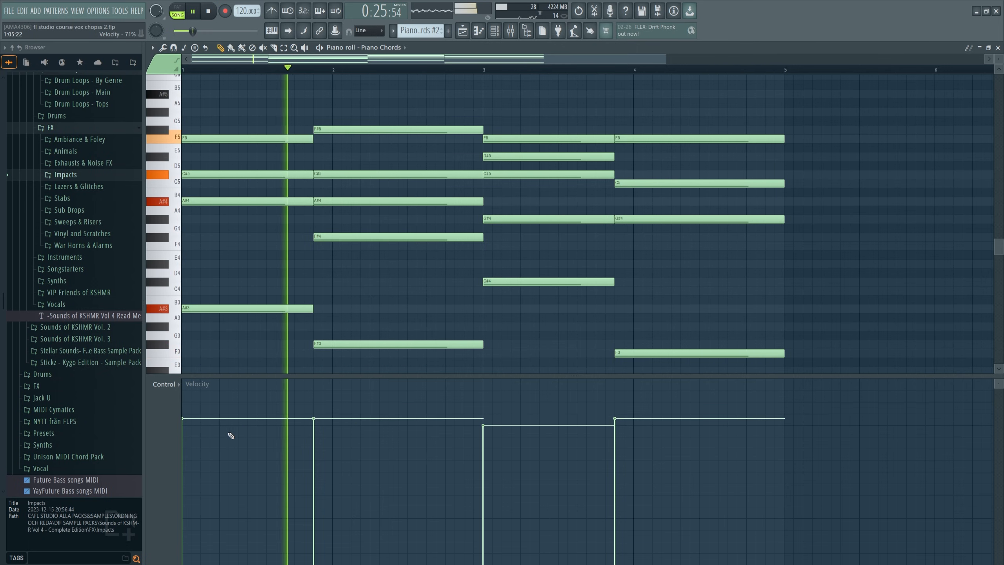
pyautogui.moveTo(185, 429); pyautogui.dragTo(320, 430)
pyautogui.press('F5')
pyautogui.press('F6')
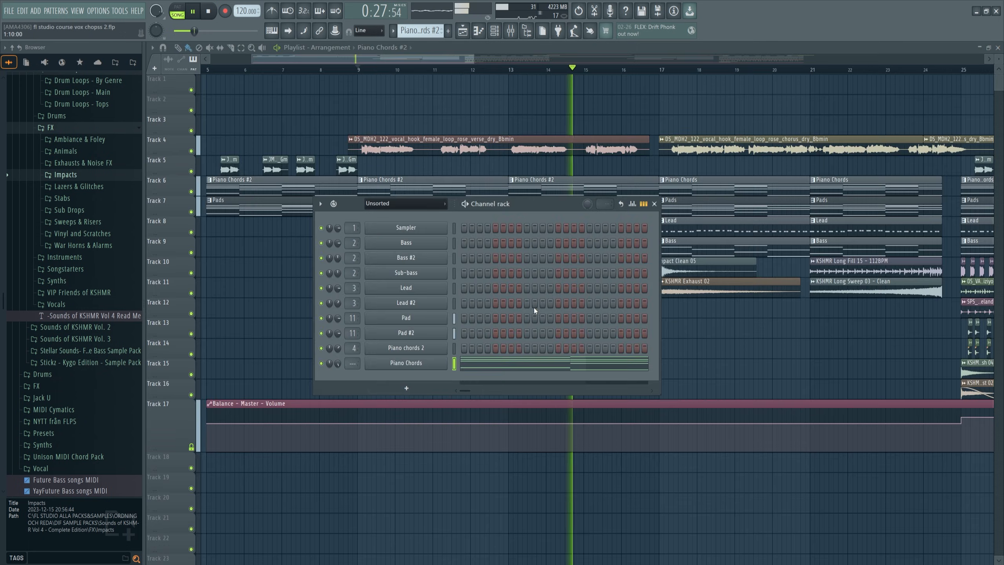
pyautogui.press('F6')
pyautogui.scroll(-1, 566, 208)
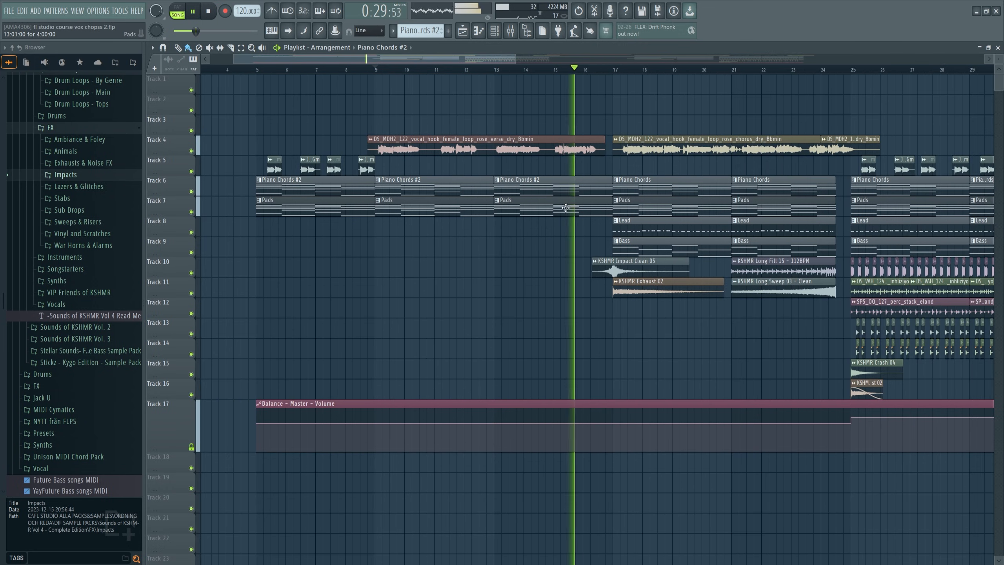
pyautogui.press('space')
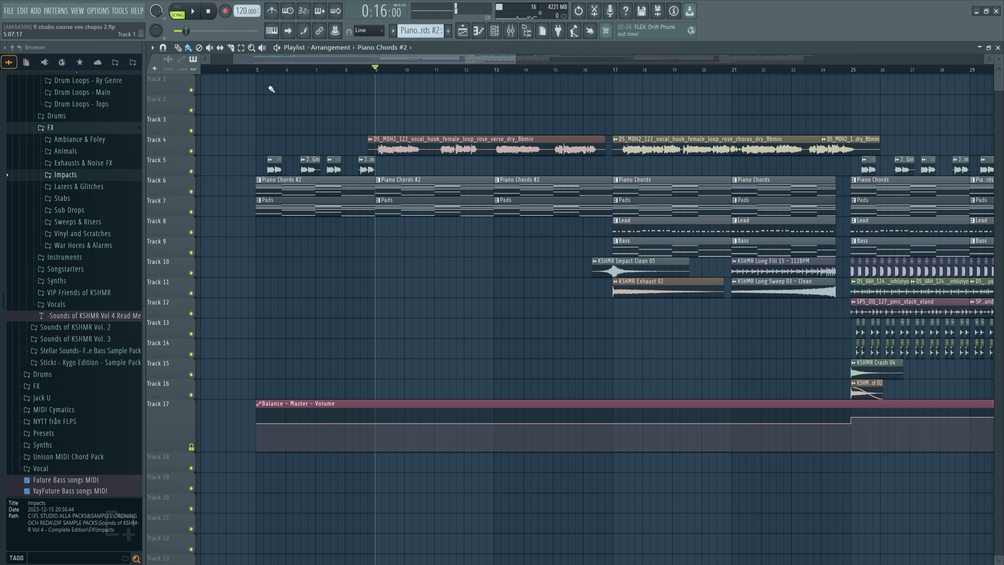
# Set the time selection to bars 5–9 and load Fruity Love Philter into effect slot 2 of the Master mixer track.
pyautogui.moveTo(257, 72); pyautogui.dragTo(271, 73)
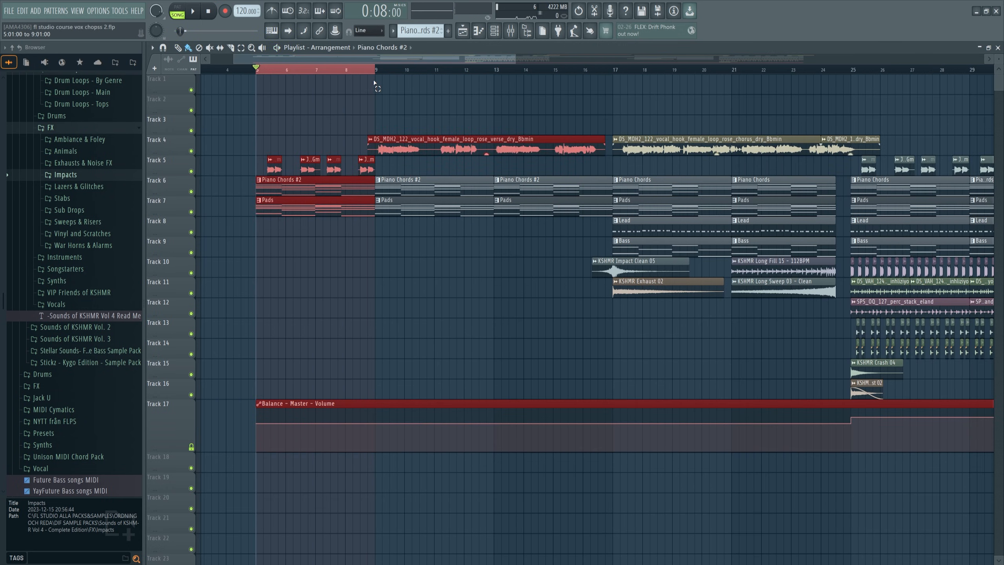
pyautogui.click(511, 33)
pyautogui.click(330, 129)
pyautogui.rightClick(347, 102)
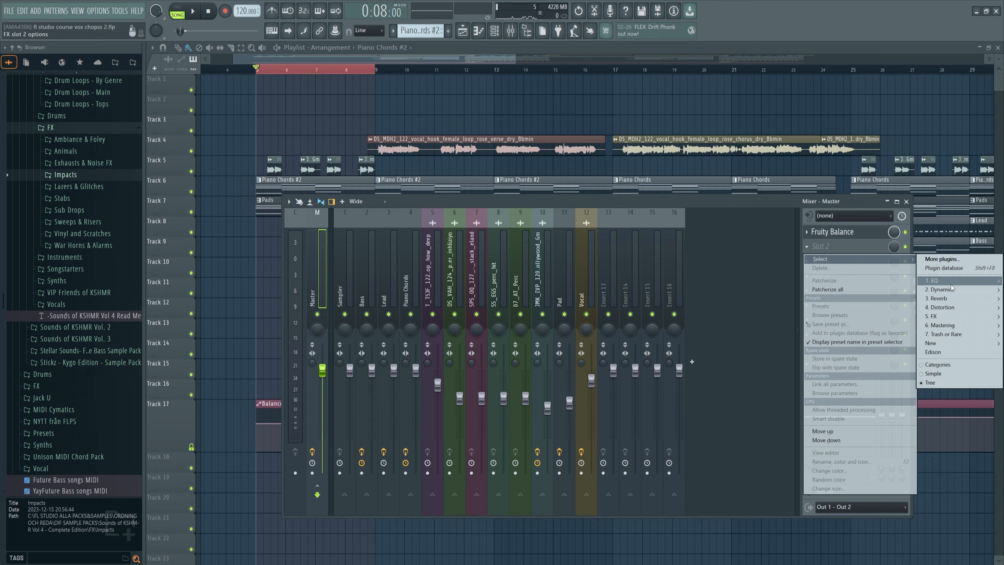
pyautogui.moveTo(950, 284)
pyautogui.click(899, 291)
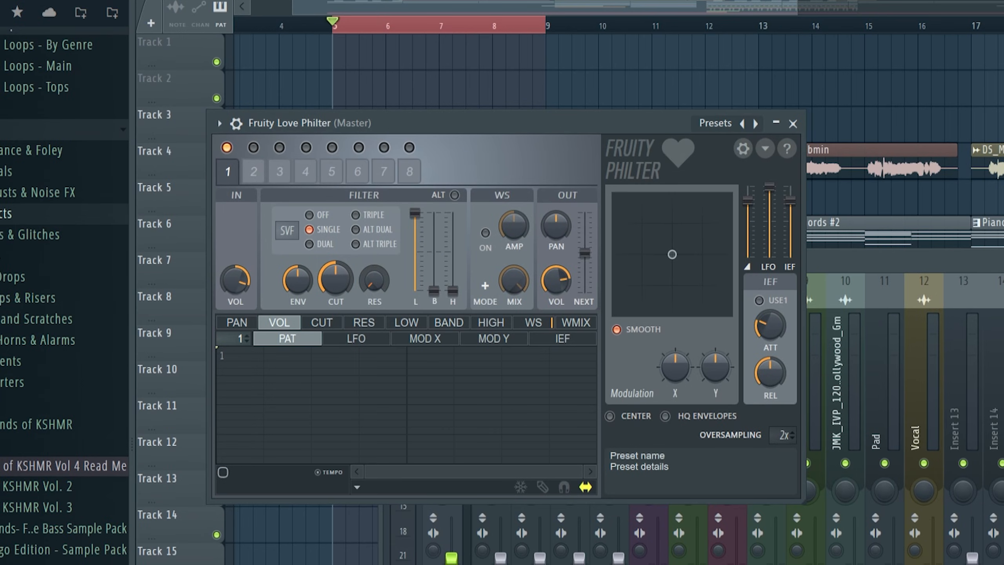
# Create an automation clip for Love Philter's Filter 1 cutoff frequency and shape a curved rise from bar 5 to bar 9.
pyautogui.rightClick(338, 283)
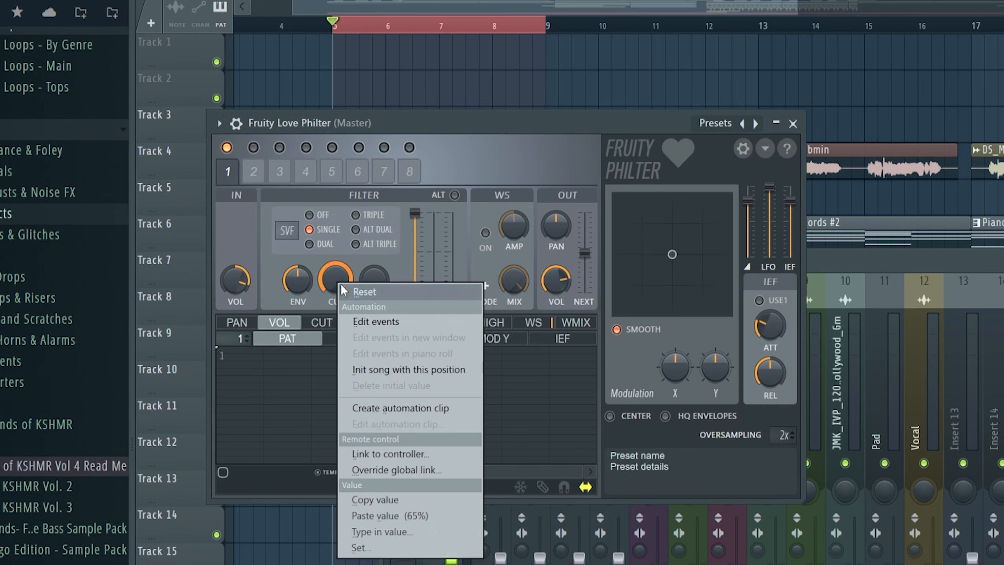
pyautogui.click(418, 408)
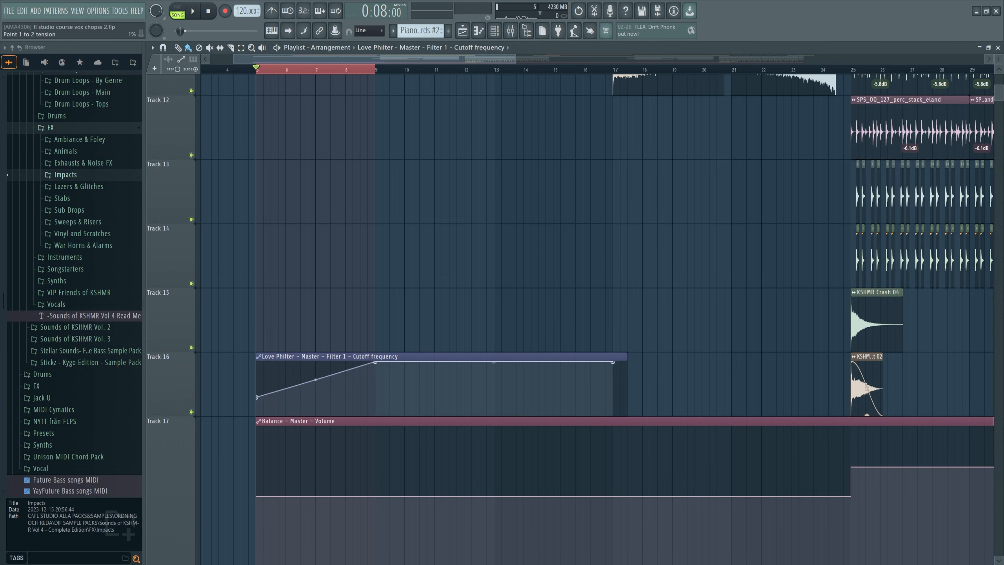
pyautogui.press('space')
pyautogui.moveTo(315, 380); pyautogui.dragTo(259, 403)
pyautogui.press('space')
pyautogui.press('space')
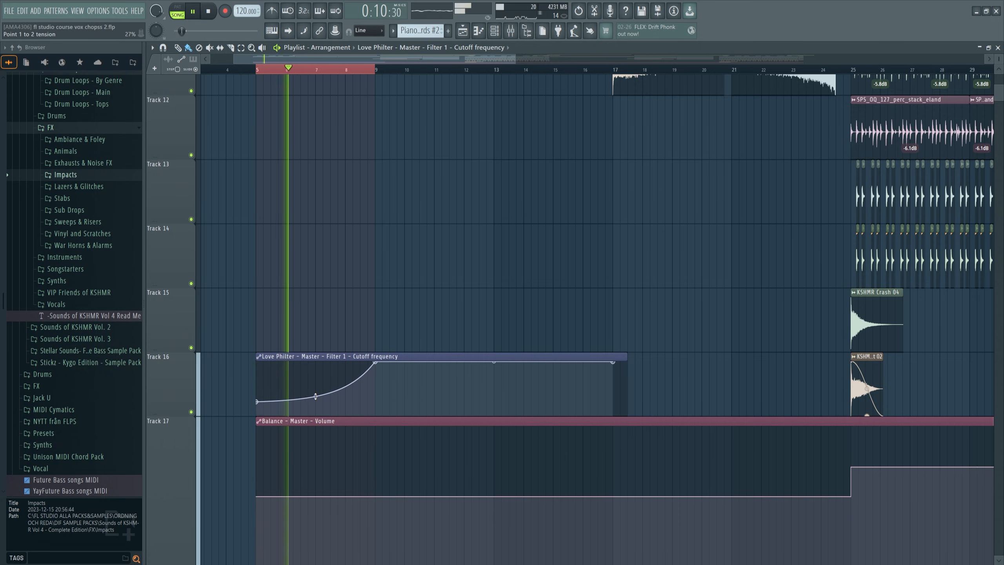
# Clear the time selection and play the intro from bar 5 into the verse to check the filter sweep.
pyautogui.doubleClick(346, 70)
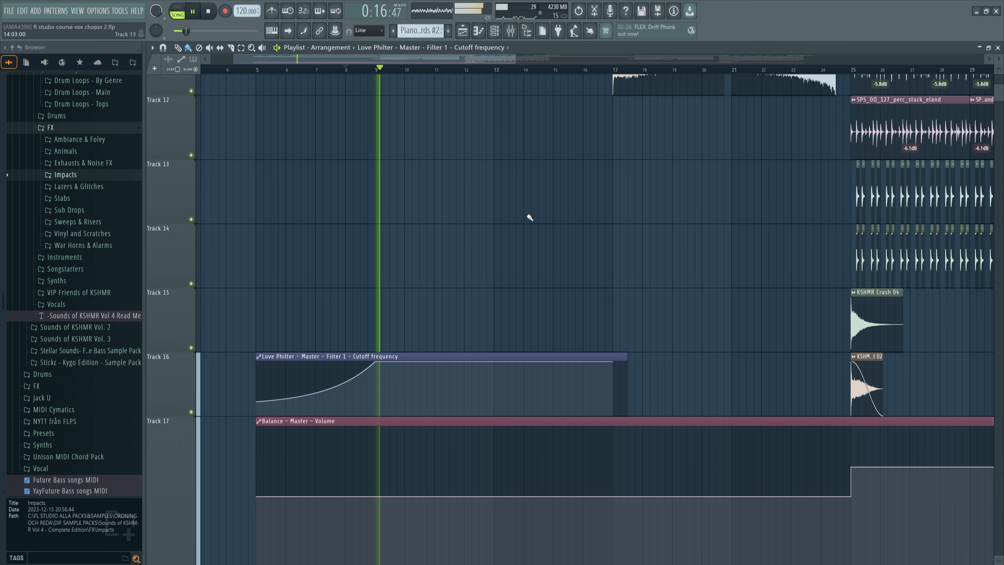
pyautogui.press('space')
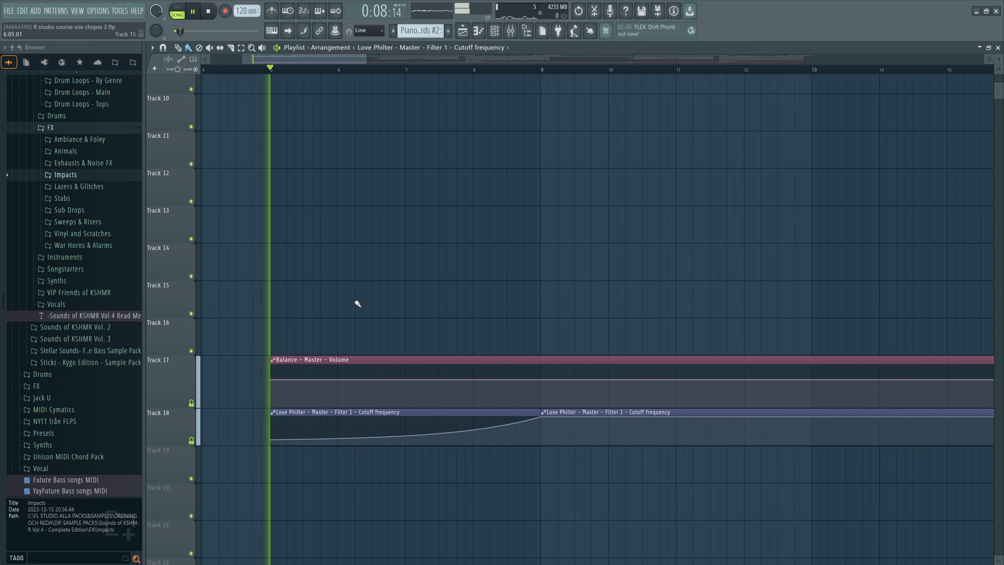
pyautogui.scroll(5, 367, 278)
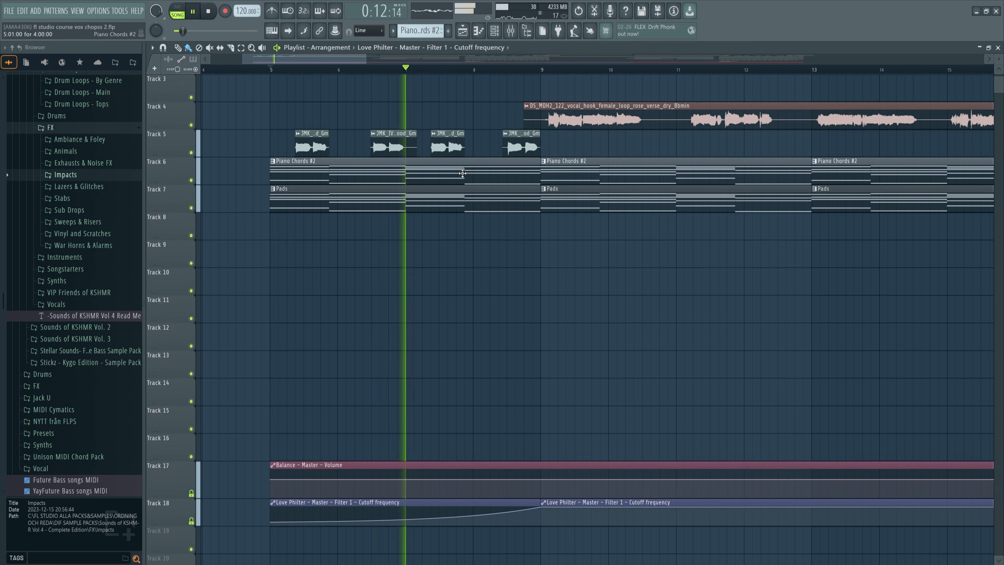
pyautogui.scroll(-4, 402, 94)
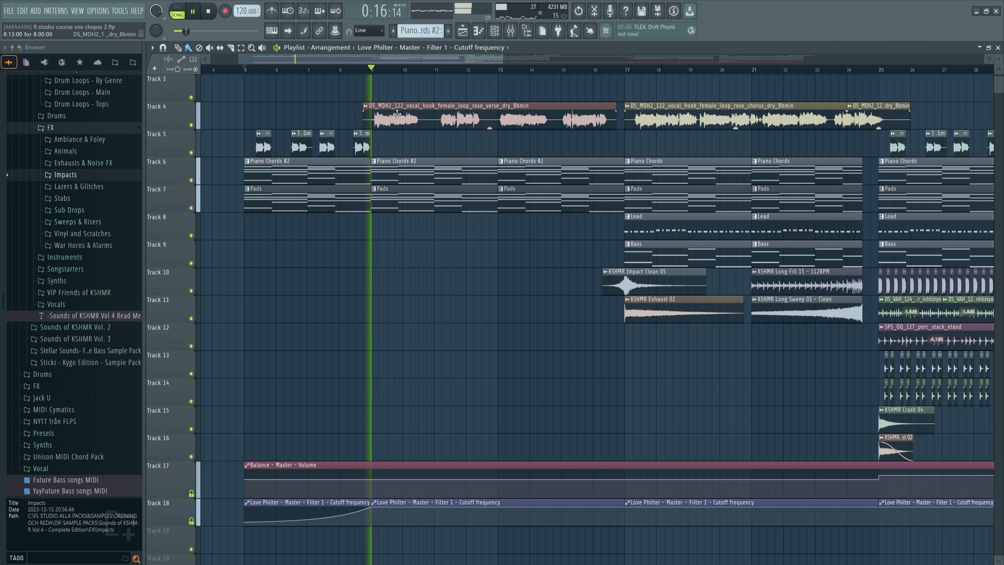
pyautogui.scroll(-3, 402, 60)
pyautogui.scroll(-4, 401, 60)
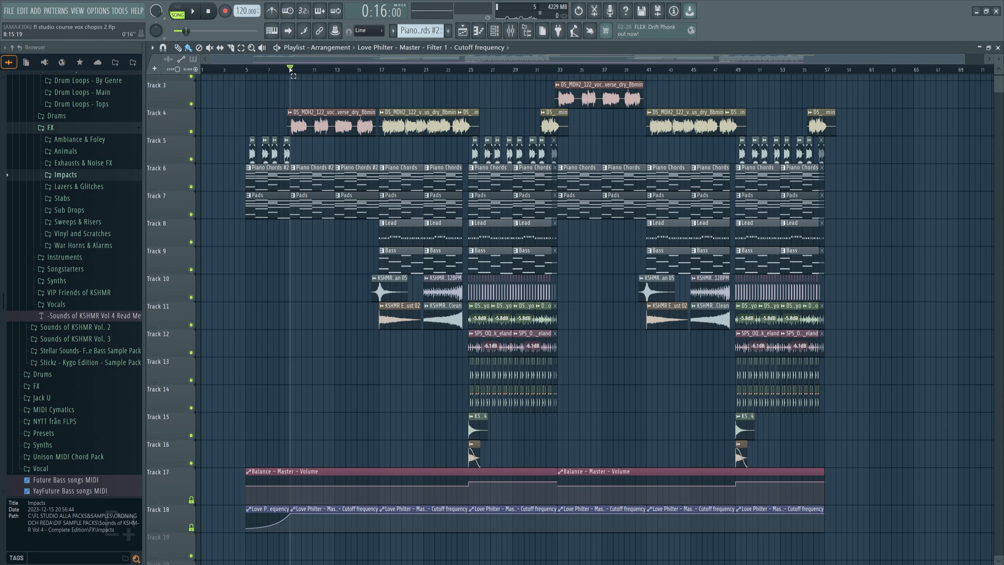
# Review the song structure by marking the first verse, chorus, drop and second verse in turn as time selections.
pyautogui.moveTo(290, 69); pyautogui.dragTo(298, 70)
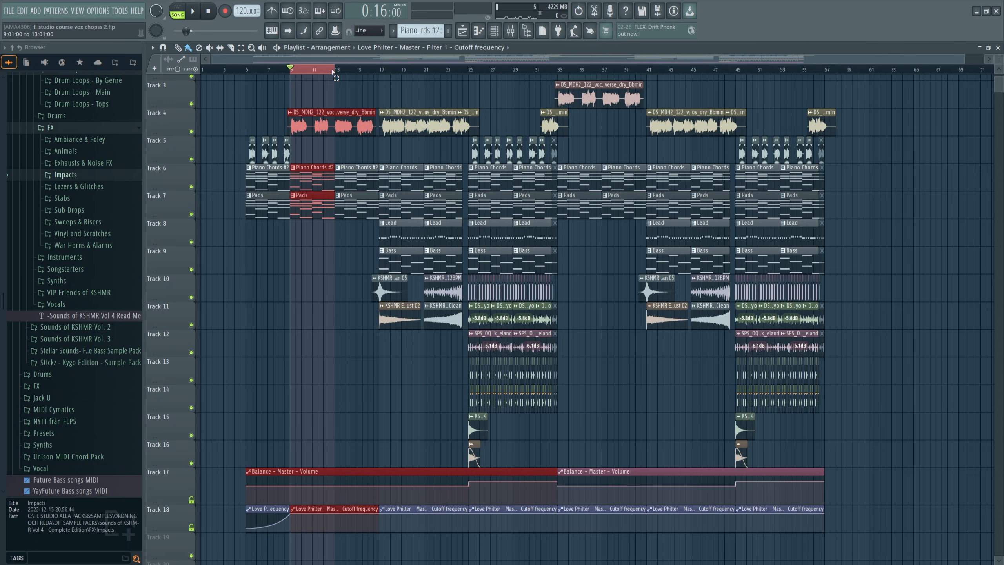
pyautogui.moveTo(374, 72); pyautogui.dragTo(457, 72)
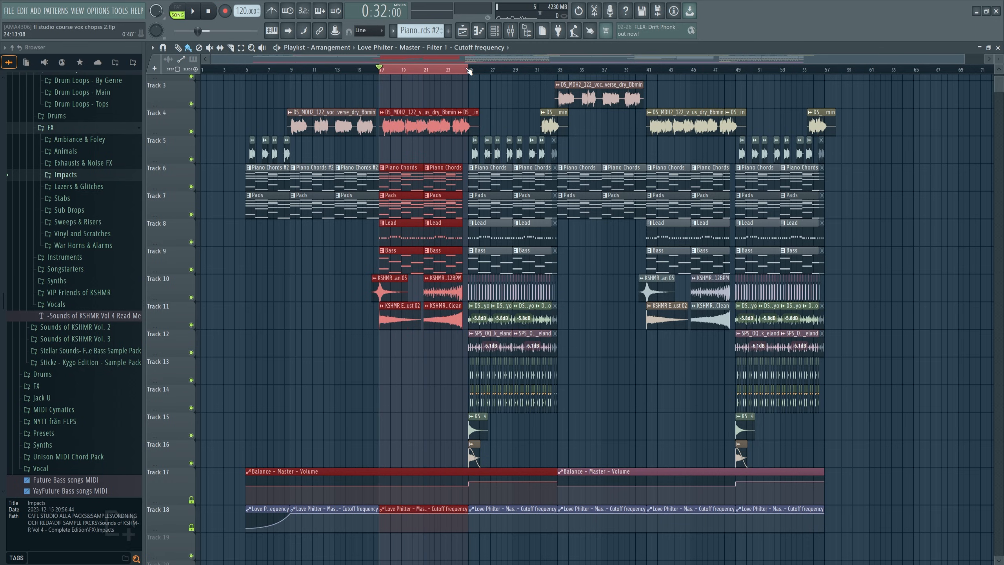
pyautogui.moveTo(470, 72); pyautogui.dragTo(561, 71)
pyautogui.moveTo(558, 71); pyautogui.dragTo(585, 72)
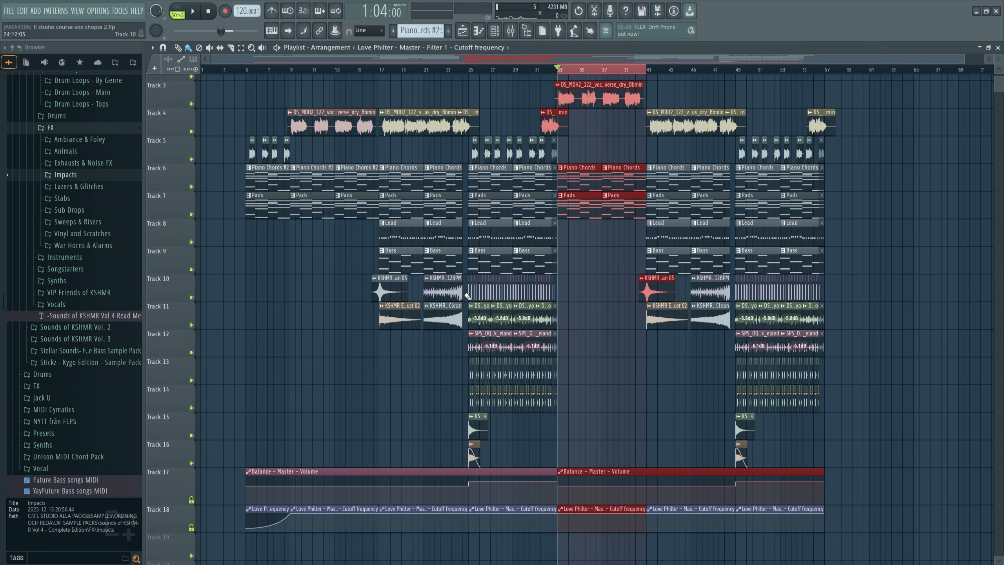
# Duplicate the first drop's kick clips on Track 10 into the second verse from bar 33 and play it.
pyautogui.moveTo(467, 296); pyautogui.dragTo(550, 296)
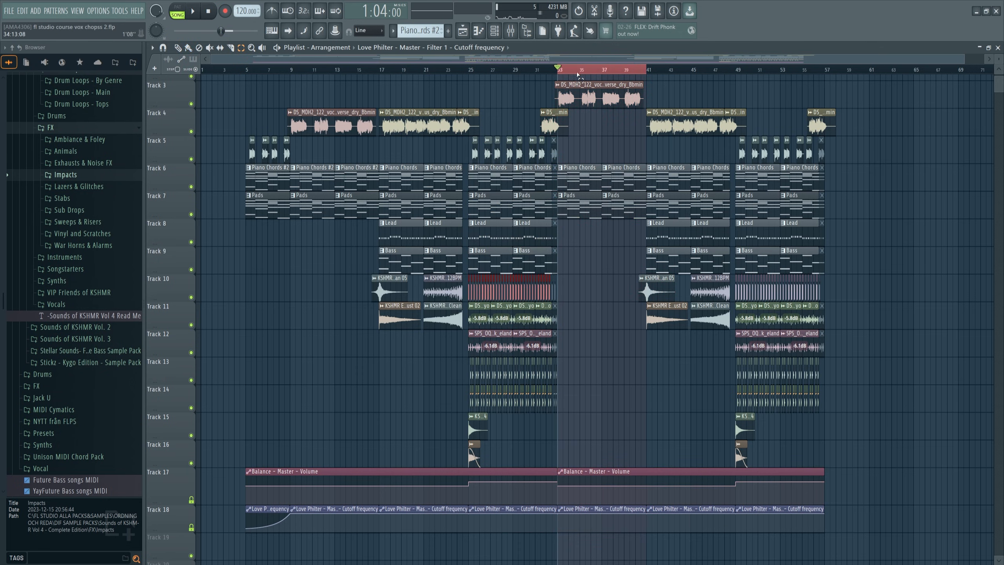
pyautogui.scroll(9, 573, 237)
pyautogui.press('space')
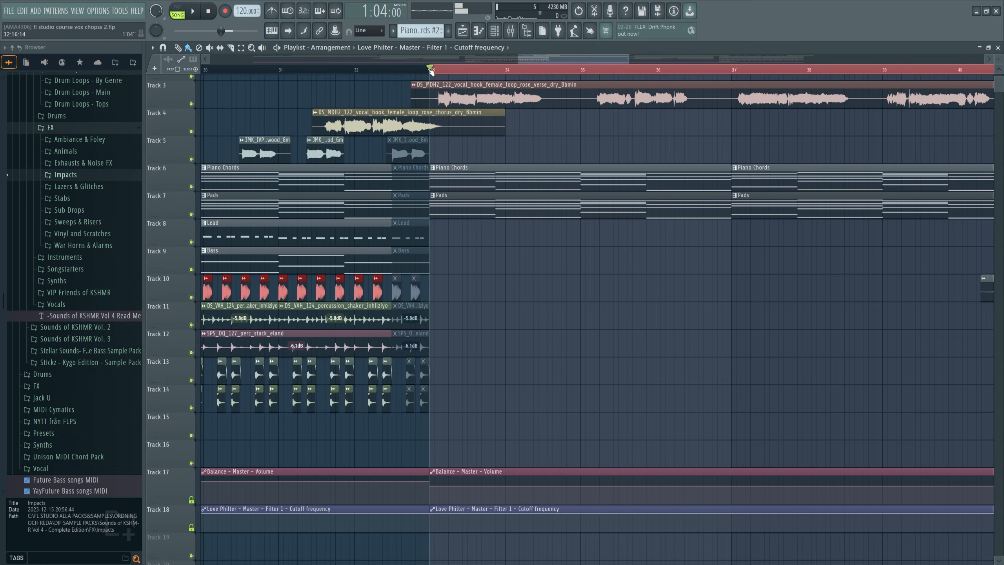
pyautogui.press('space')
pyautogui.hotkey('ctrl', 'b')
pyautogui.scroll(-4, 585, 63)
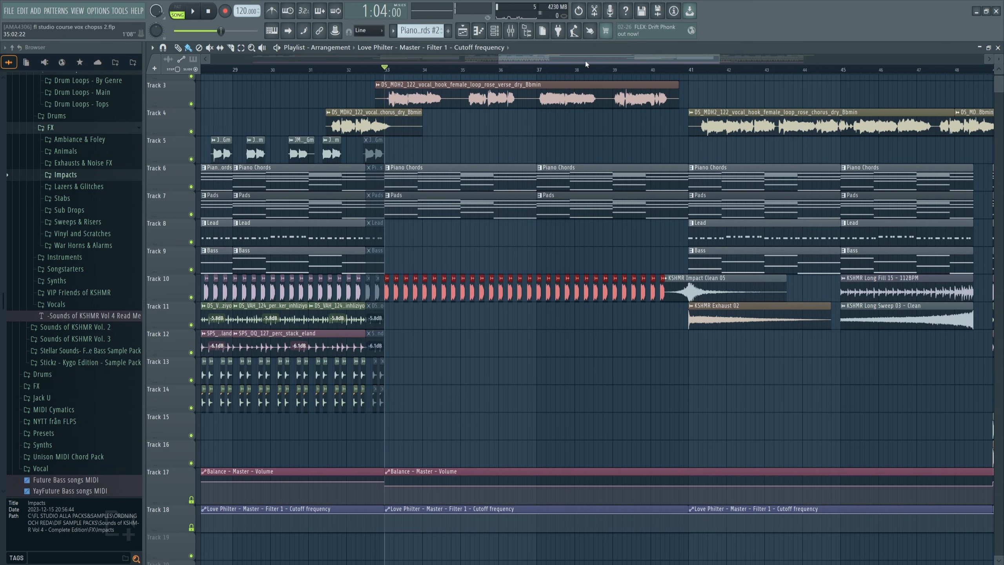
pyautogui.press('space')
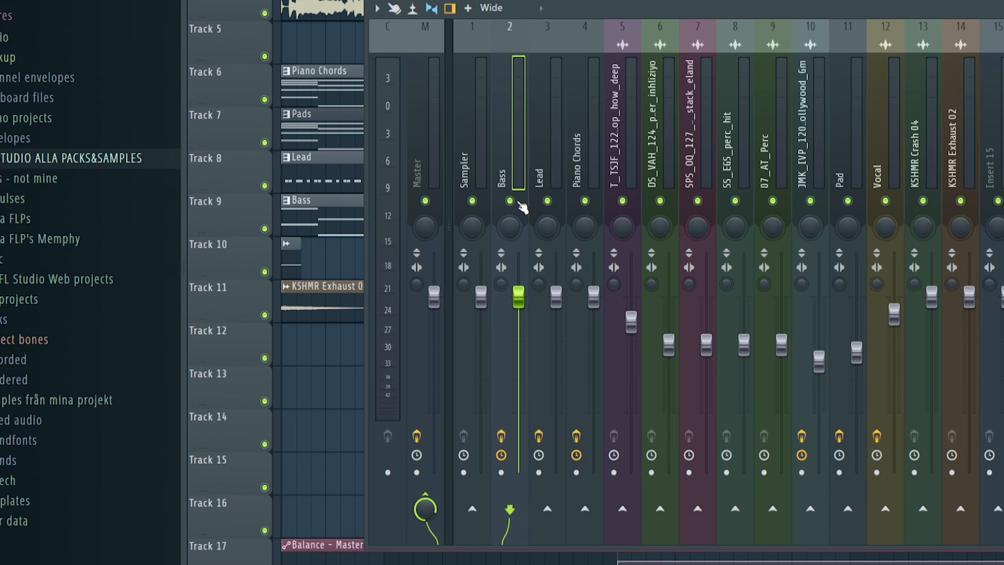
# Solo the Bass mixer track and listen to it during the drop.
pyautogui.rightClick(510, 200)
pyautogui.press('space')
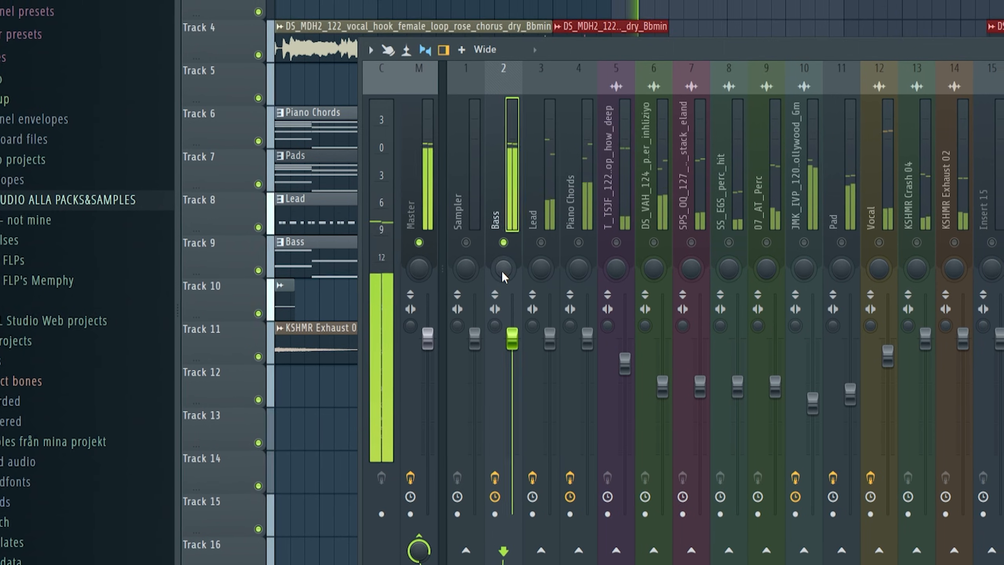
pyautogui.moveTo(501, 281); pyautogui.dragTo(500, 303)
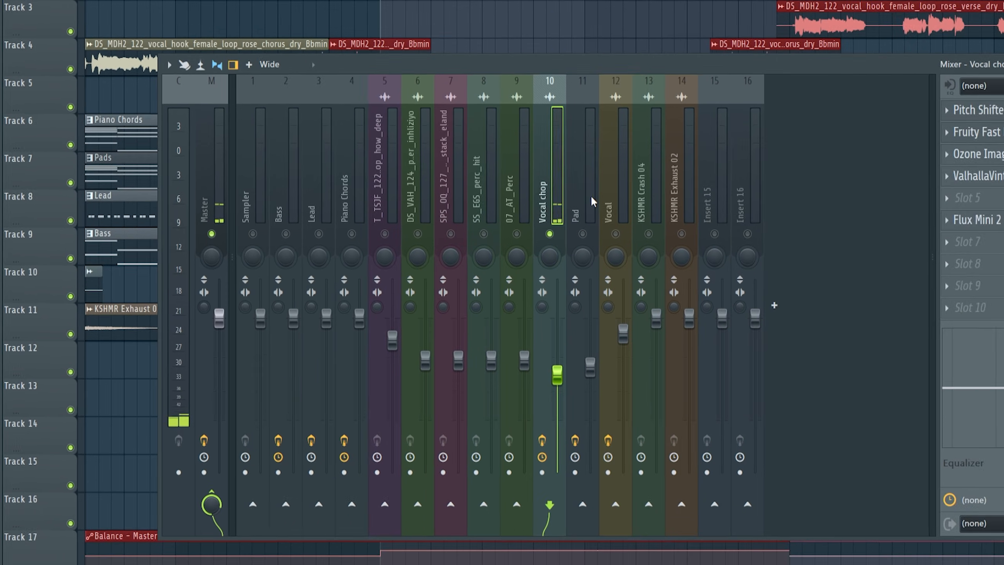
# Compare the soloed Vocal chop track with its effects bypassed and enabled, and listen with Pitch Shifter in slot 4.
pyautogui.press('space')
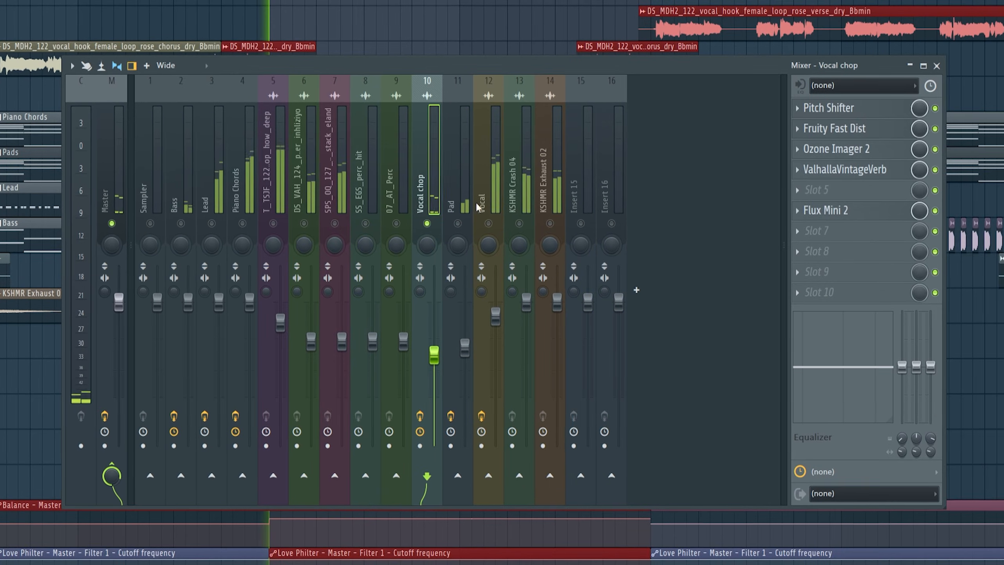
pyautogui.click(420, 416)
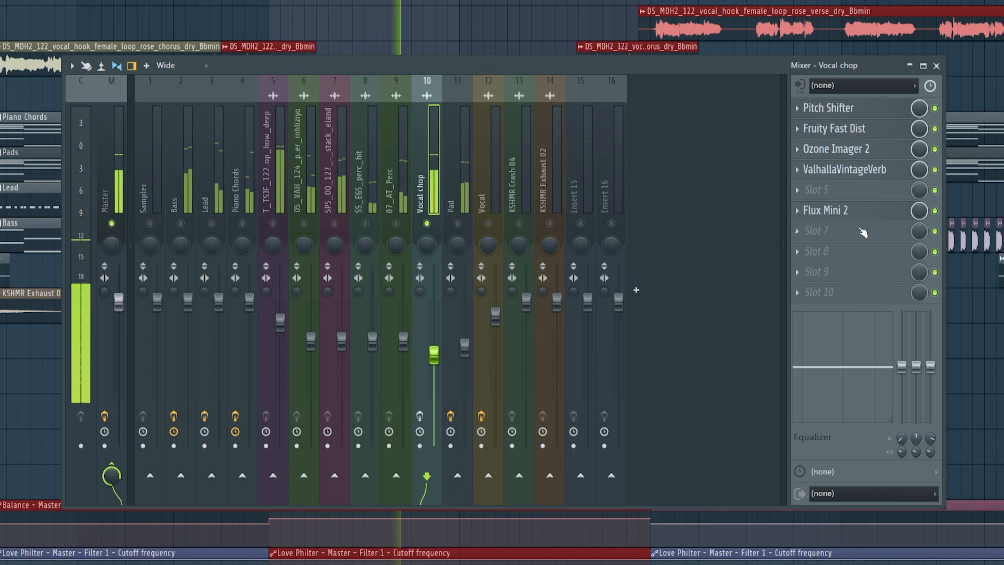
pyautogui.click(420, 416)
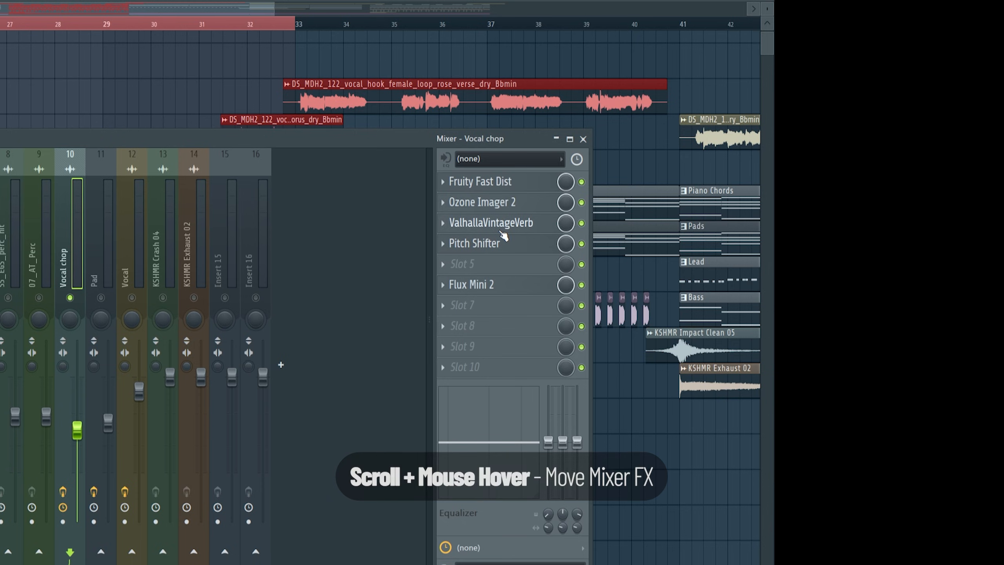
pyautogui.press('space')
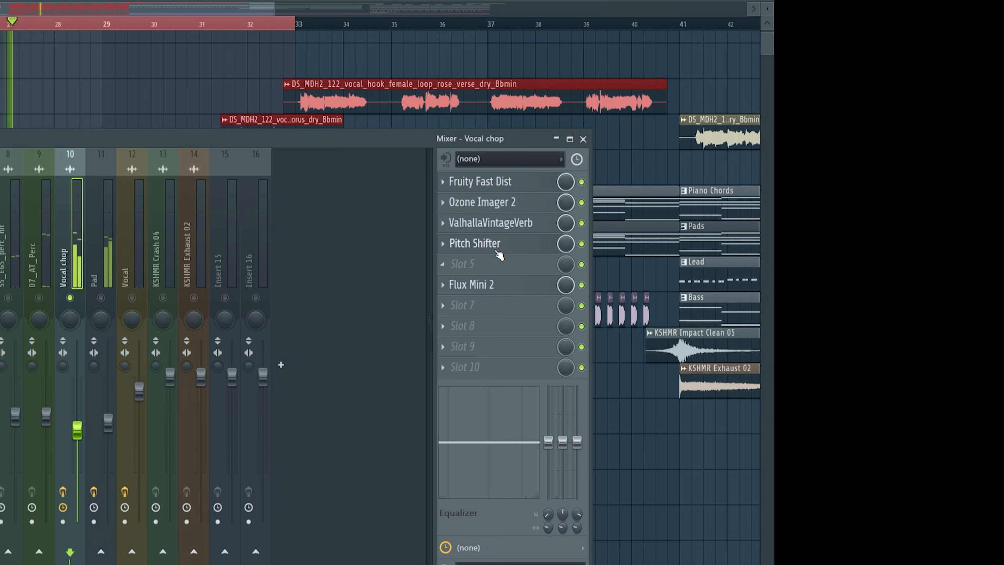
pyautogui.moveTo(499, 255); pyautogui.dragTo(493, 249)
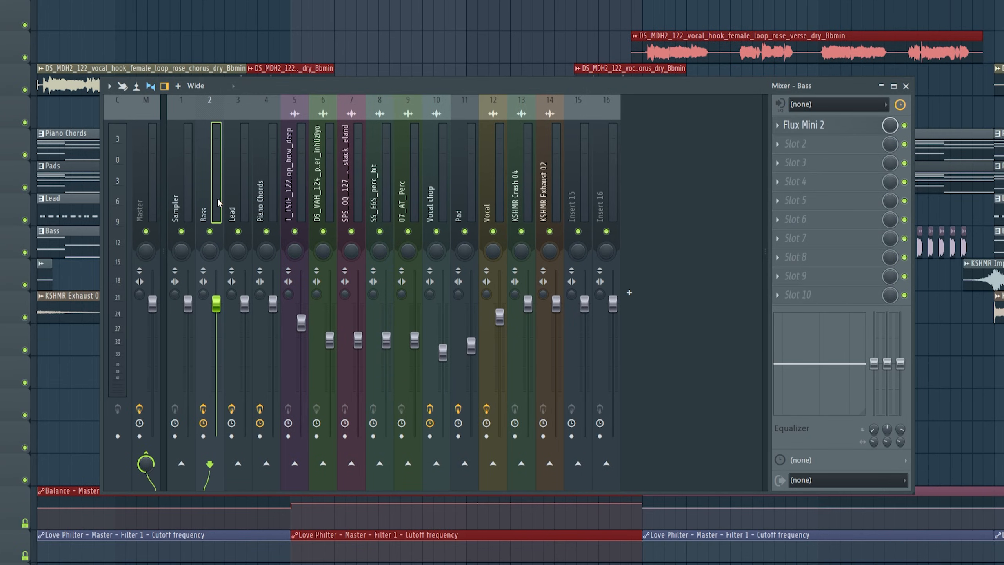
# Examine how the Vocal and Bass mixer tracks are routed to the Master track.
pyautogui.click(493, 181)
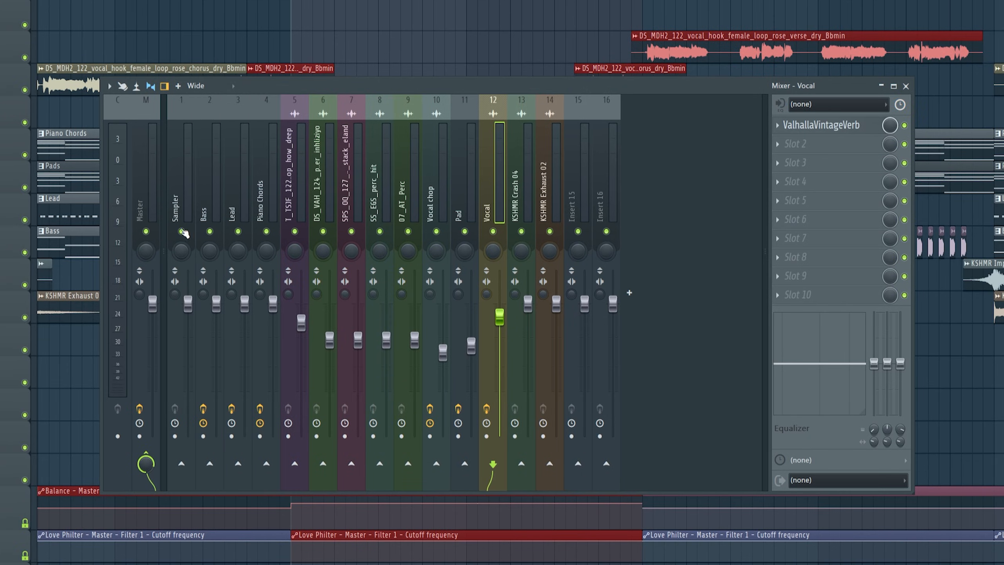
pyautogui.click(210, 218)
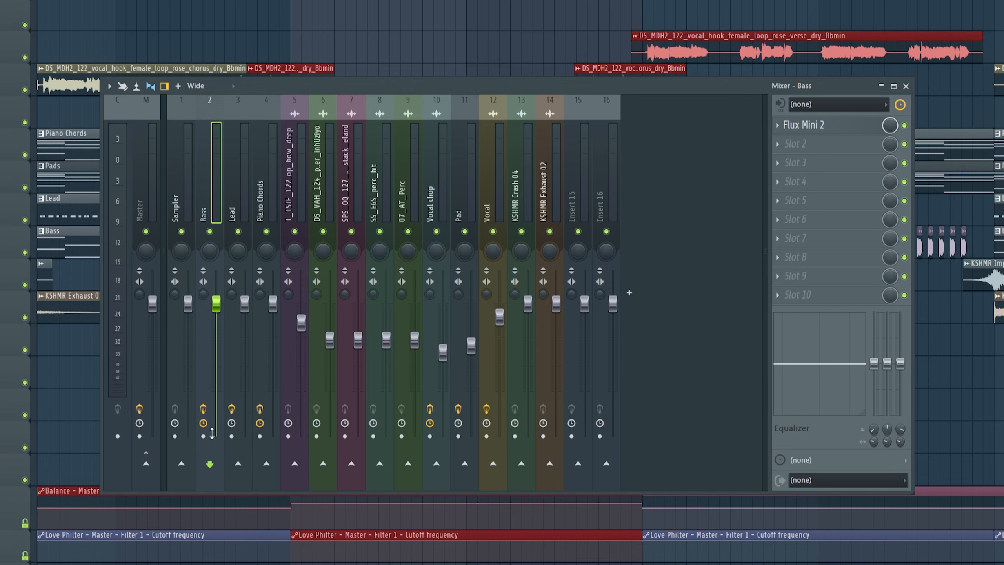
pyautogui.click(141, 193)
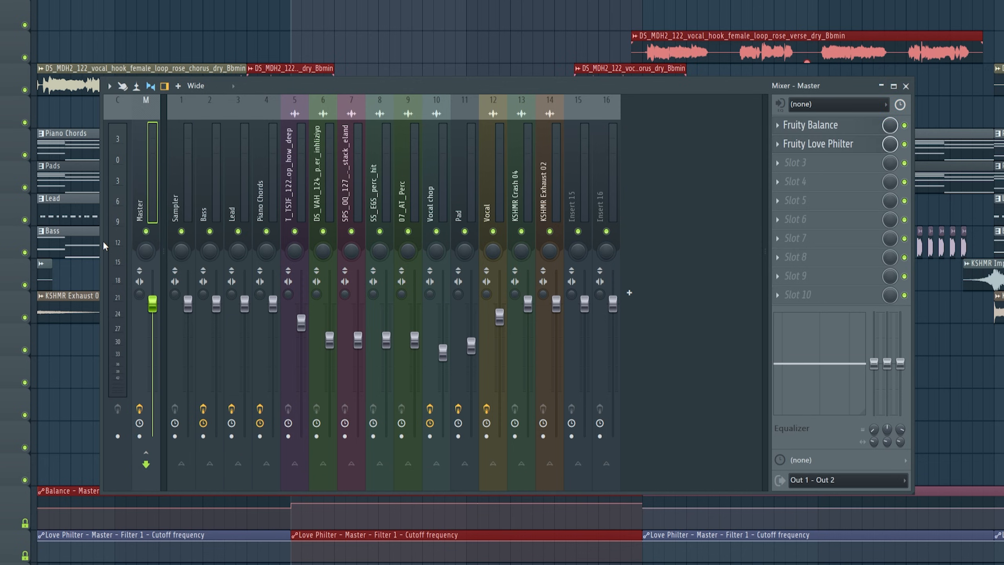
pyautogui.click(205, 195)
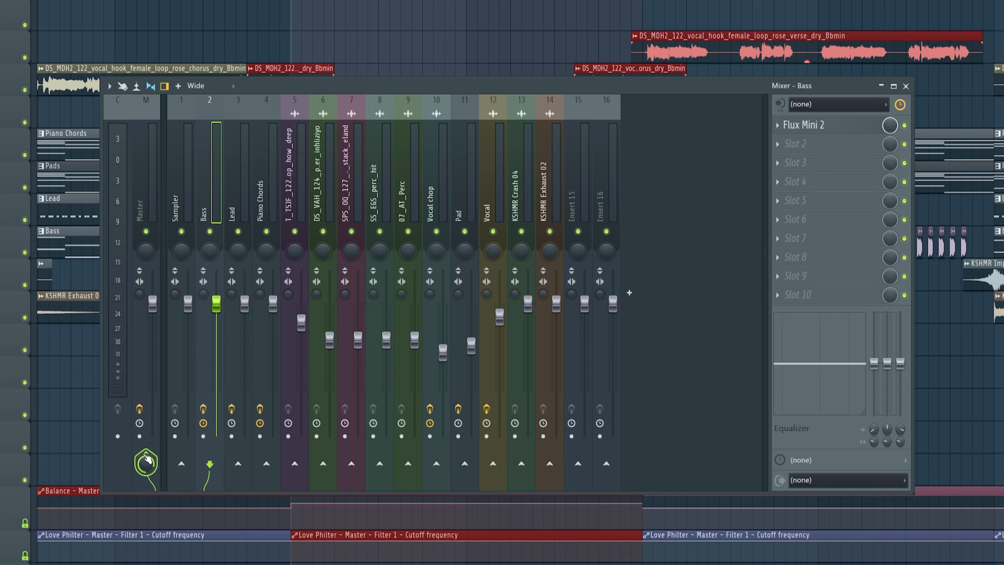
# Rename mixer tracks 5 to 9 together as Drums.
pyautogui.moveTo(302, 200); pyautogui.dragTo(395, 197)
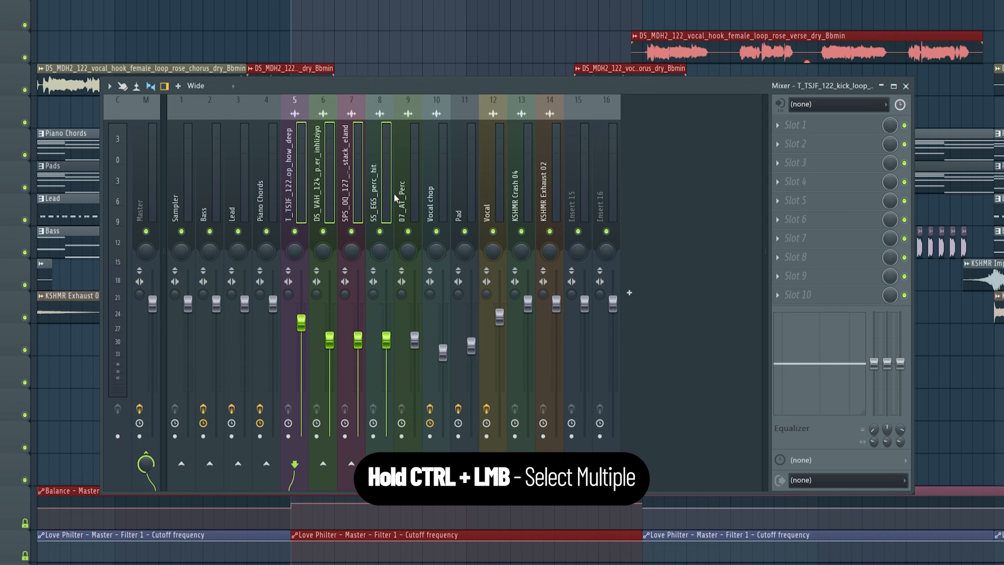
pyautogui.press('F2')
pyautogui.write('Dru')
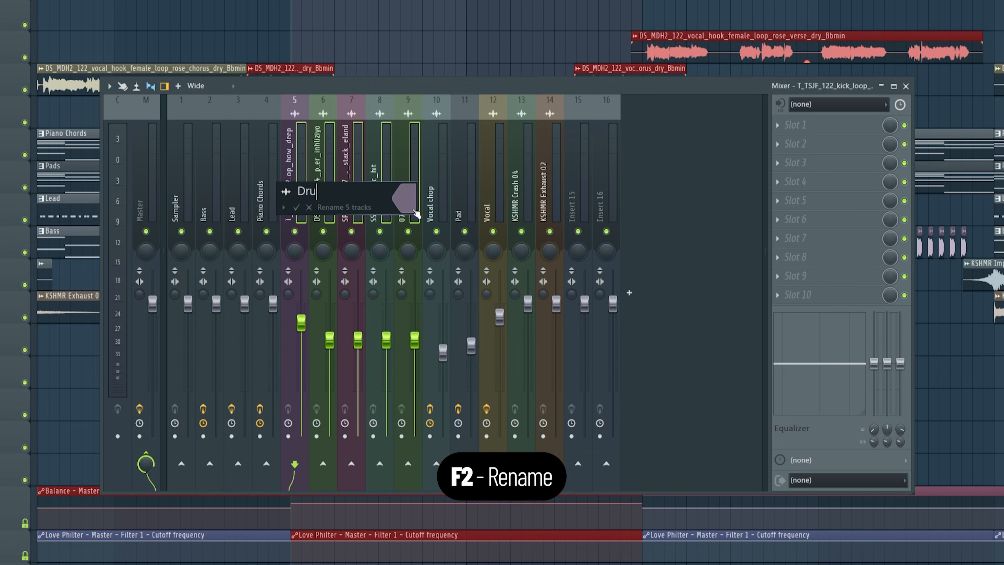
pyautogui.write('ms')
pyautogui.press('Return')
# Rename mixer track Insert 15 as Drum BUSS and move it to position 10, directly after the Drums tracks.
pyautogui.click(584, 169)
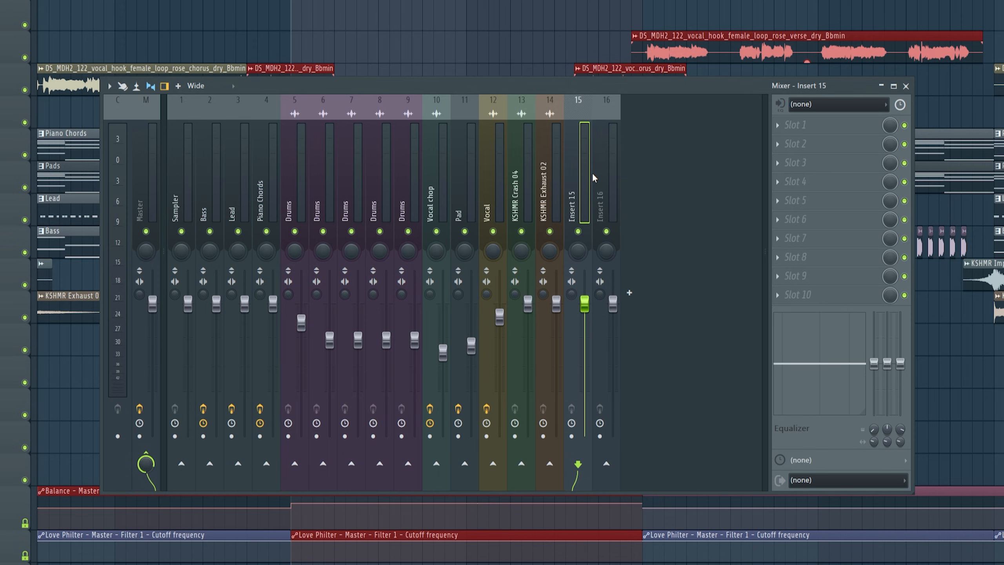
pyautogui.press('F2')
pyautogui.write('Drum BUSS')
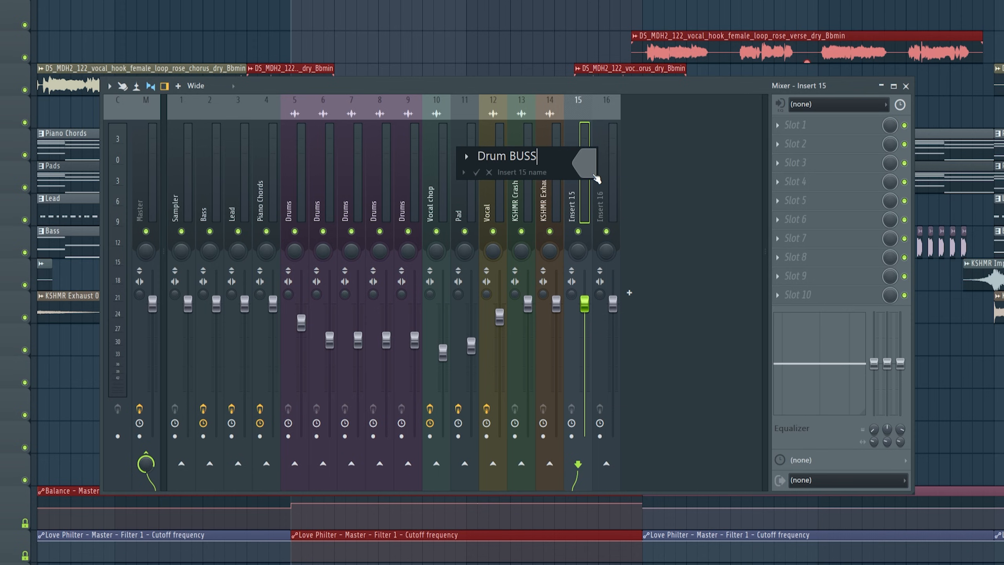
pyautogui.press('Return')
pyautogui.hotkey('alt', 'Left')
pyautogui.hotkey('alt', 'Left')
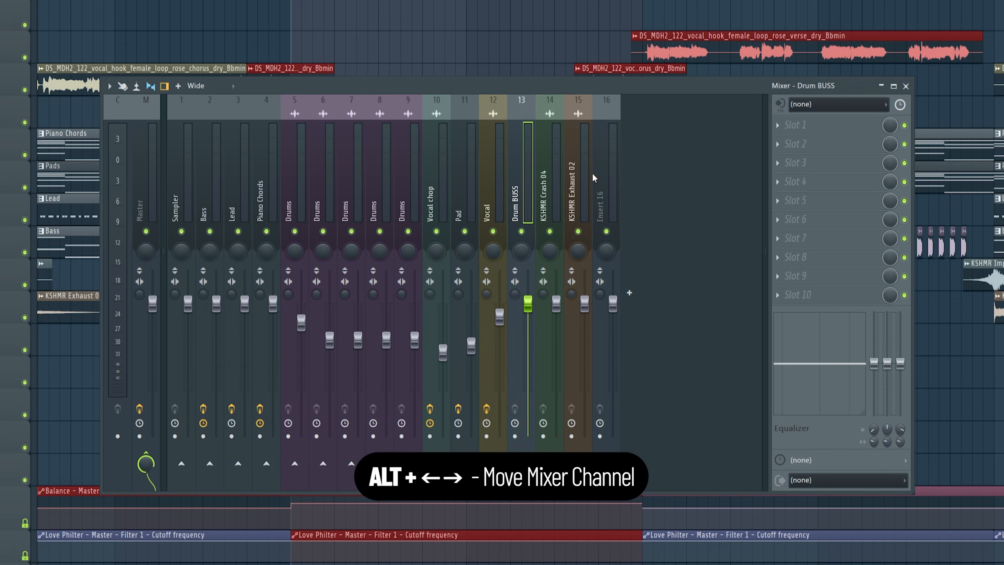
pyautogui.hotkey('alt', 'Left')
pyautogui.hotkey('alt', 'Left')
pyautogui.hotkey('alt', 'Left')
# Solo the five Drums mixer tracks, route them only to Drum BUSS instead of the Master, and select Drum BUSS.
pyautogui.click(298, 178)
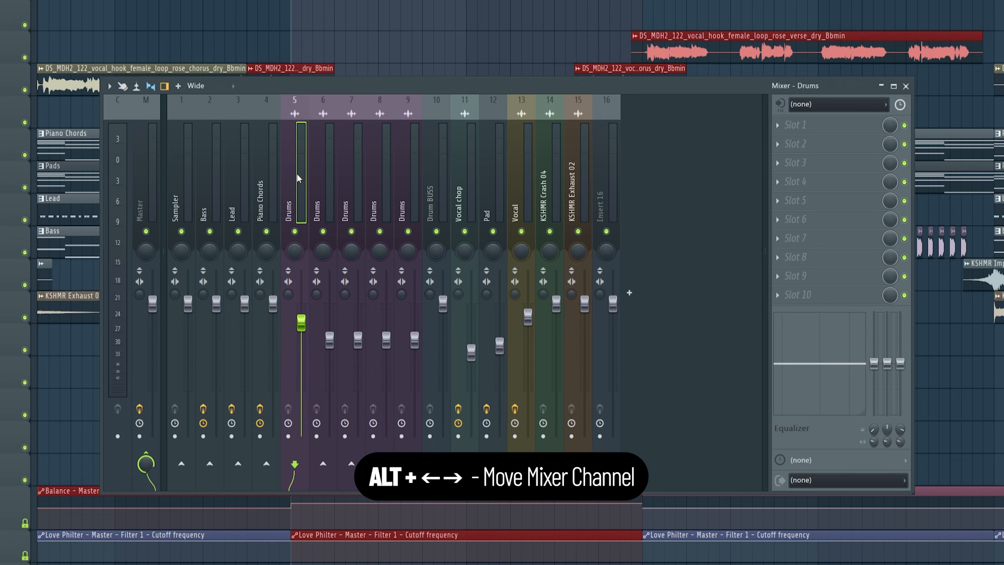
pyautogui.press('Right')
pyautogui.rightClick(295, 232)
pyautogui.click(323, 231)
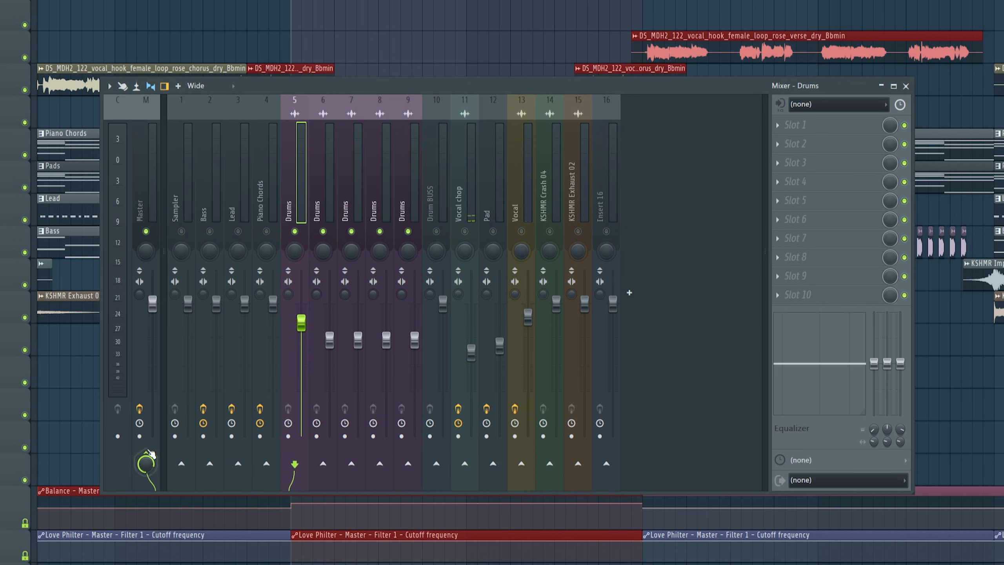
pyautogui.press('Right')
pyautogui.press('Right')
pyautogui.press('Right')
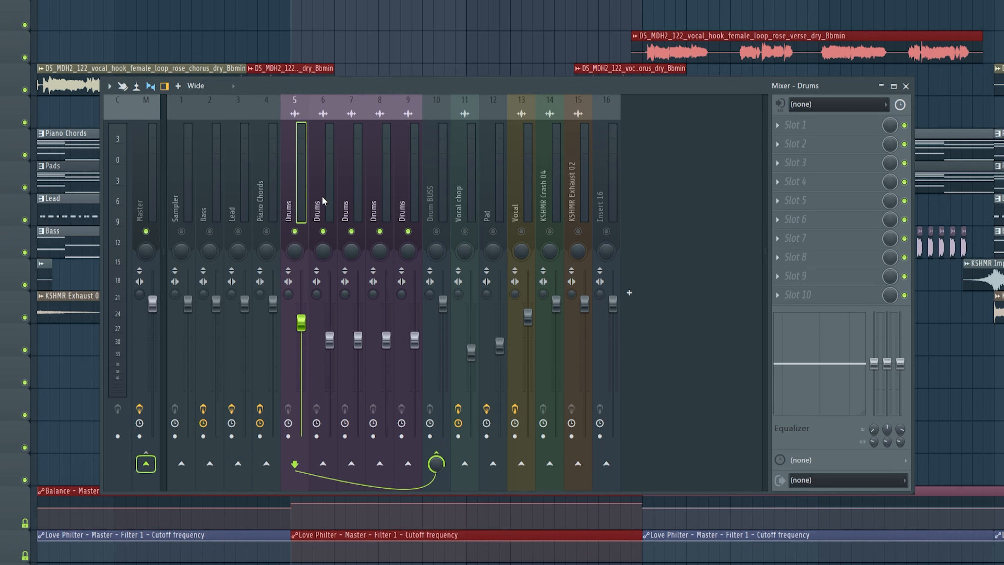
pyautogui.click(437, 192)
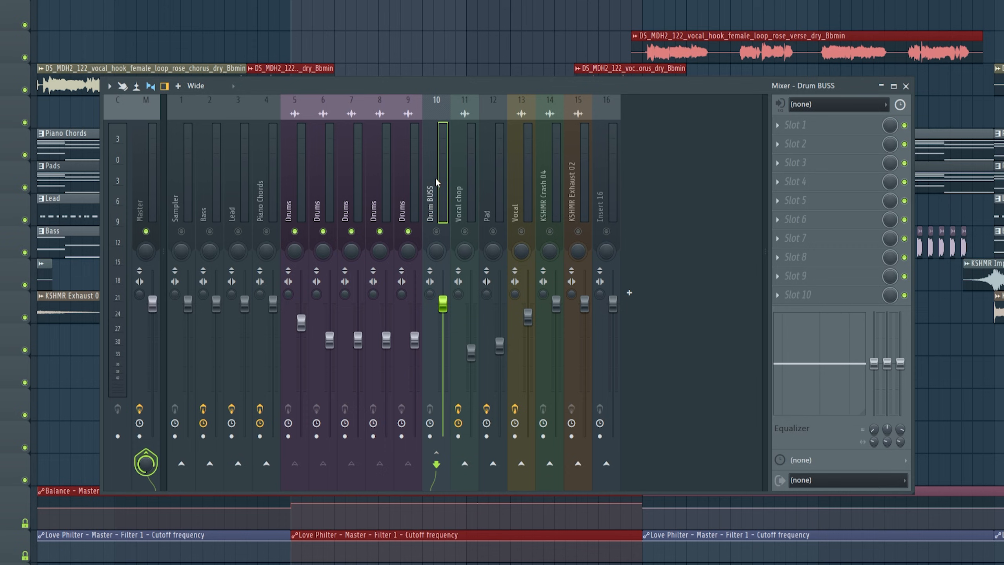
# Lock the mute state of the Drum BUSS mixer track so it stays audible, and audition the soloed Drums tracks.
pyautogui.keyDown('shift'); pyautogui.click(437, 231); pyautogui.keyUp('shift')
pyautogui.press('space')
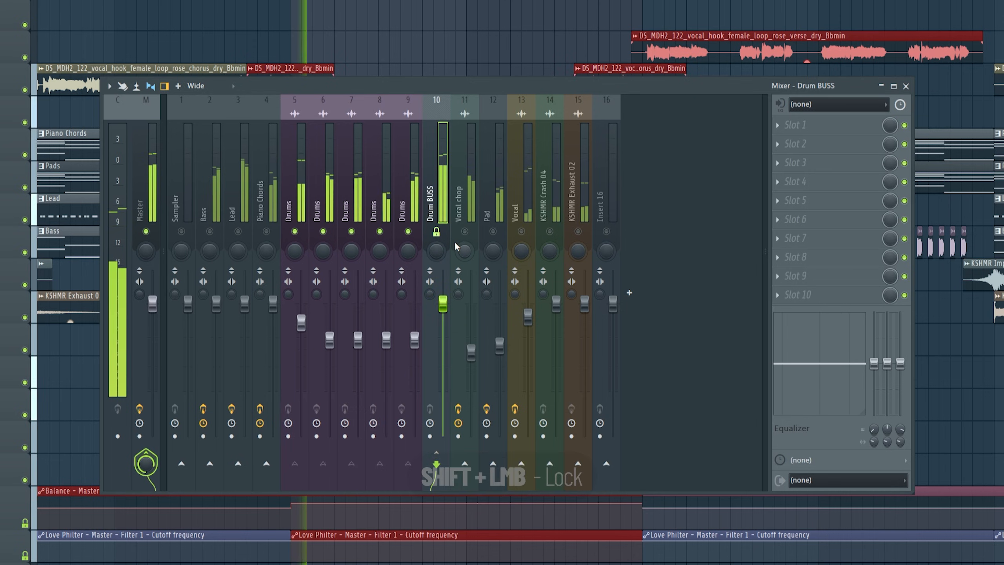
pyautogui.press('space')
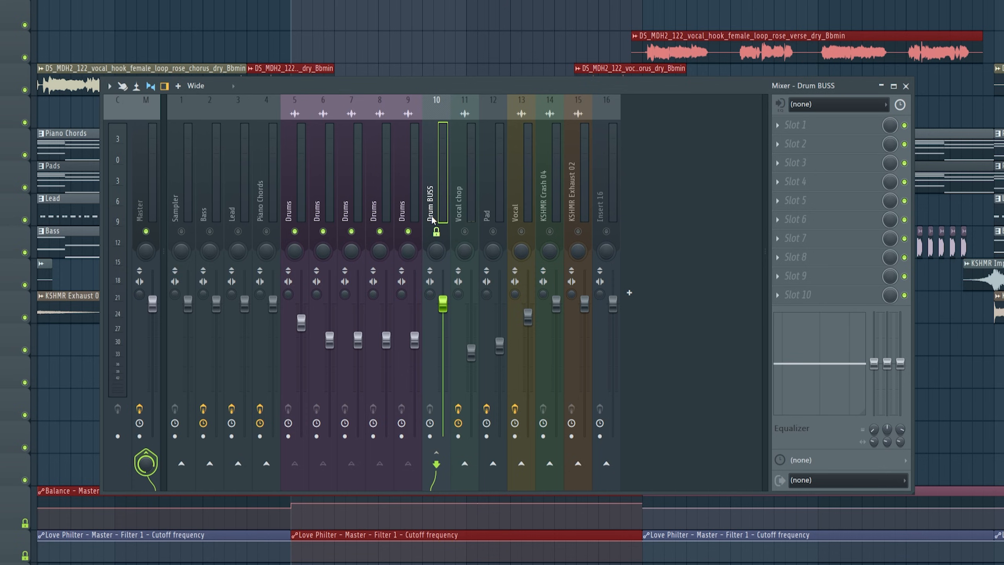
pyautogui.press('space')
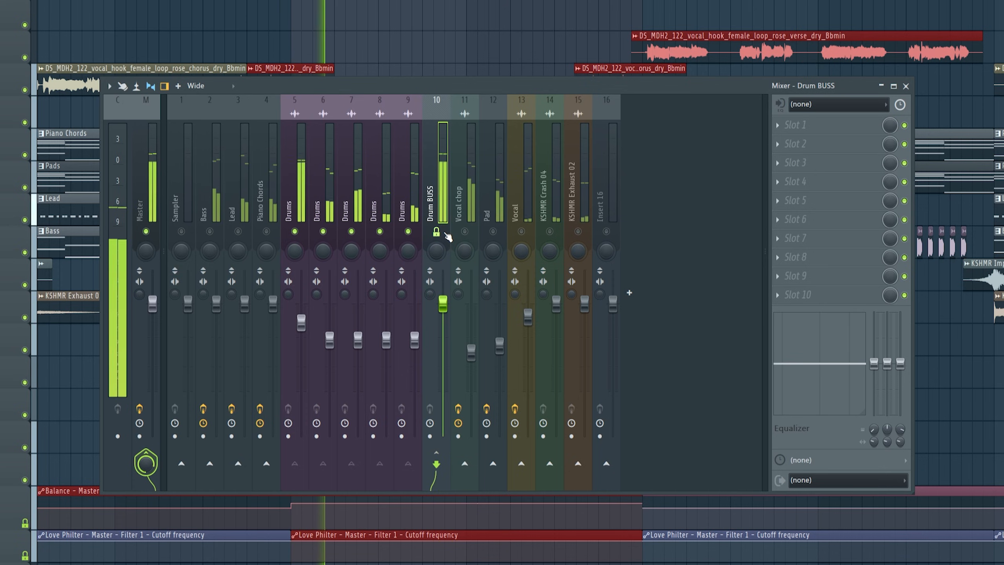
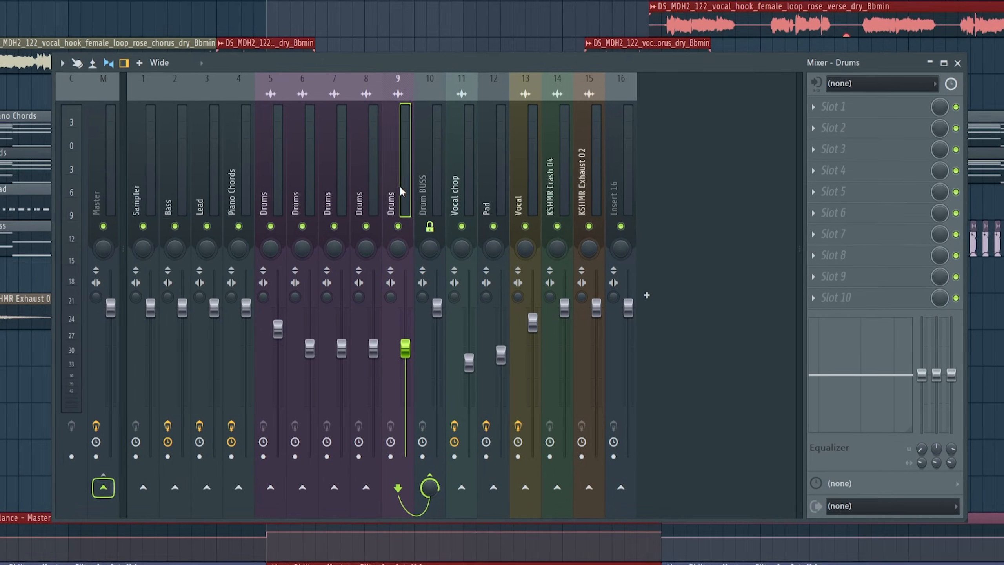
# Lower the Bass mixer track's fader slightly while listening to the full mix.
pyautogui.press('space')
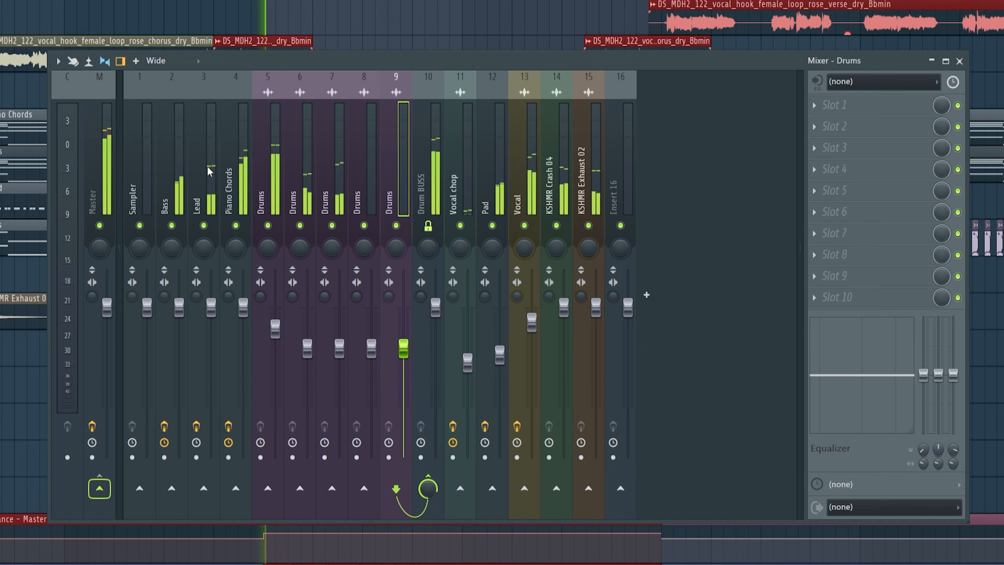
pyautogui.click(180, 318)
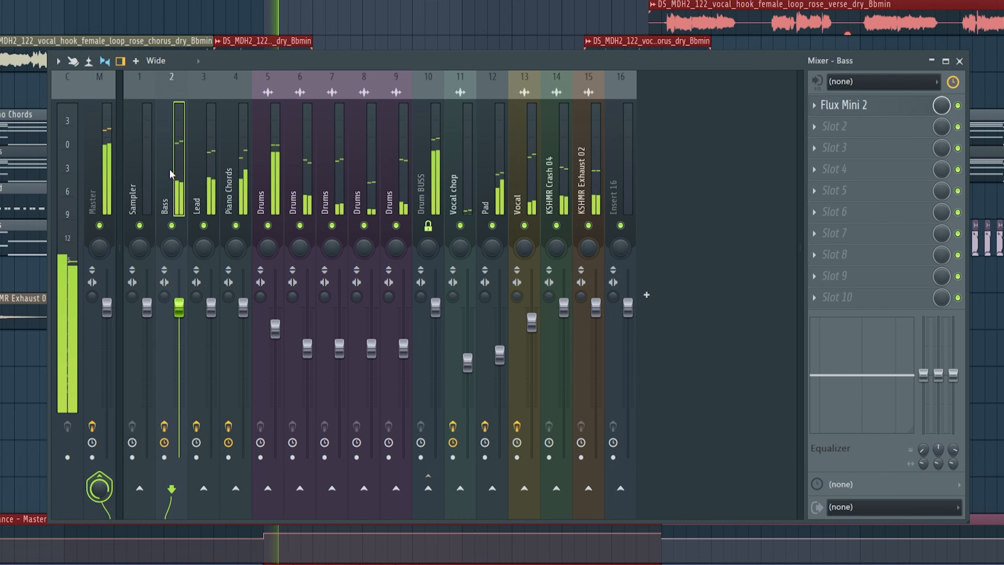
pyautogui.moveTo(180, 319); pyautogui.dragTo(180, 333)
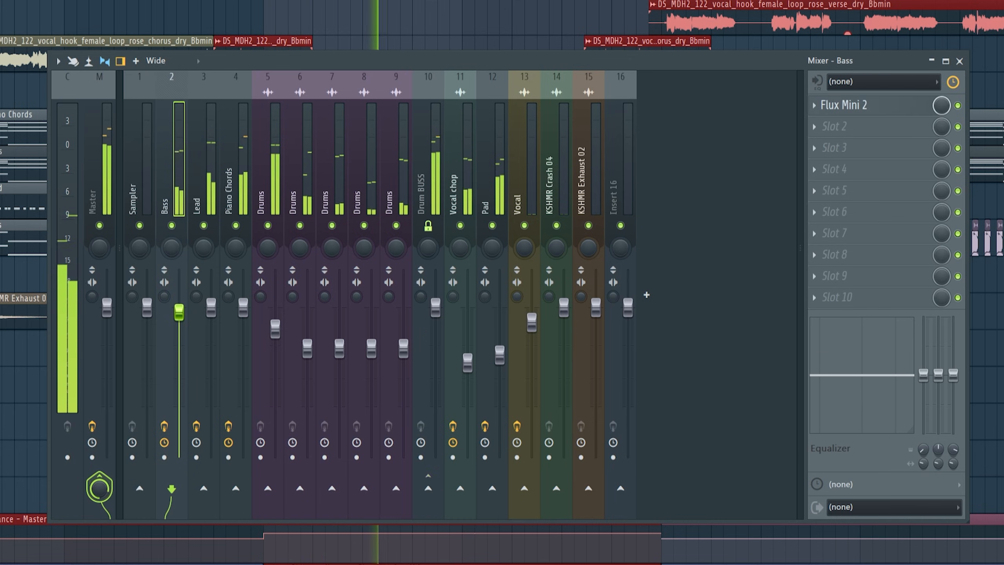
pyautogui.press('space')
# Find the Sub-bass channel in the channel rack and route it to the free mixer track Insert 16.
pyautogui.press('F6')
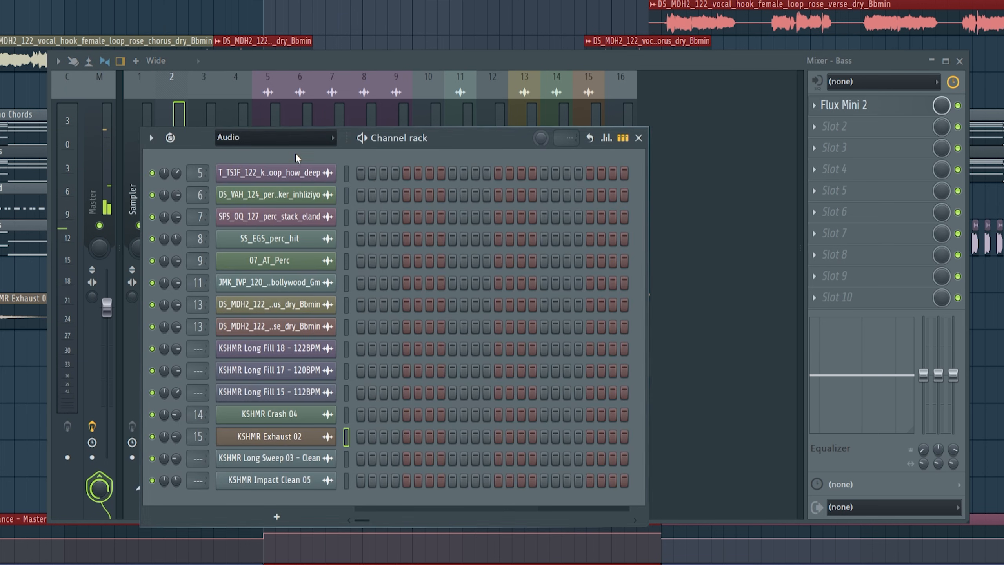
pyautogui.click(287, 138)
pyautogui.click(281, 156)
pyautogui.click(273, 238)
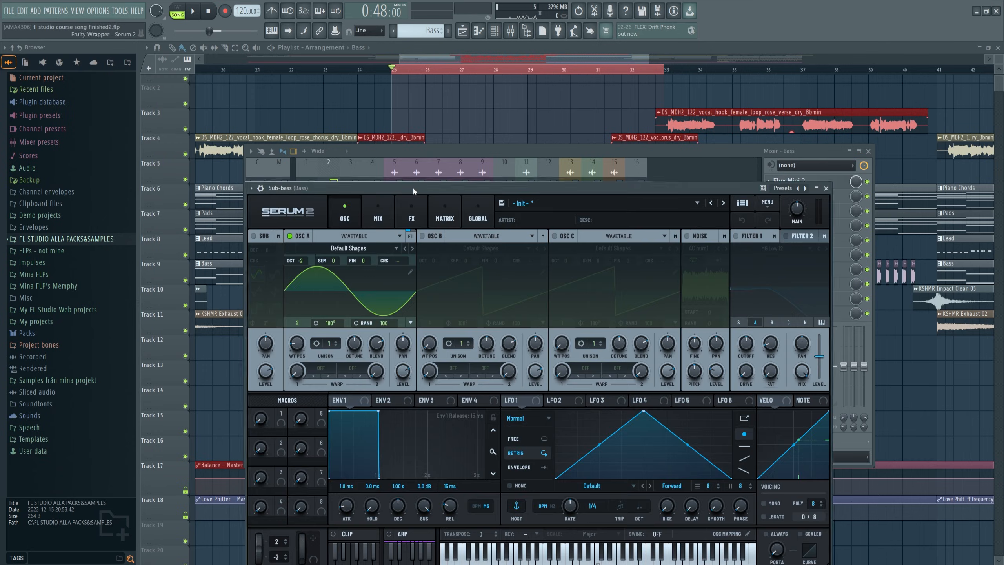
pyautogui.moveTo(414, 189); pyautogui.dragTo(413, 212)
pyautogui.hotkey('ctrl', 'l')
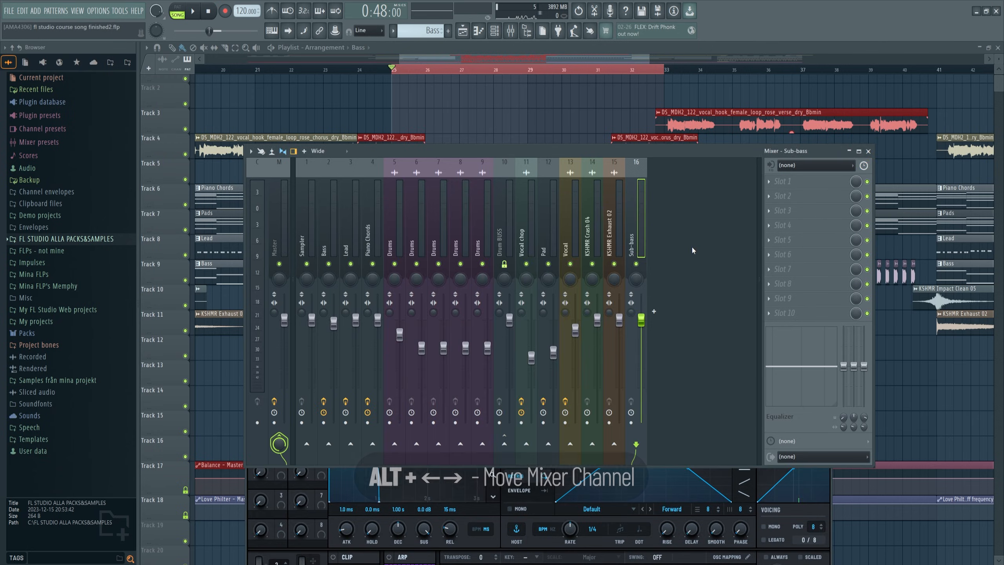
# Move the Sub-bass mixer track to position 3, directly after the Bass track.
pyautogui.hotkey('alt', 'Left')
pyautogui.hotkey('alt', 'Left')
pyautogui.hotkey('alt', 'Left')
pyautogui.hotkey('alt', 'Left')
pyautogui.hotkey('alt', 'Left')
pyautogui.hotkey('alt', 'Left')
pyautogui.hotkey('alt', 'Left')
pyautogui.hotkey('alt', 'Left')
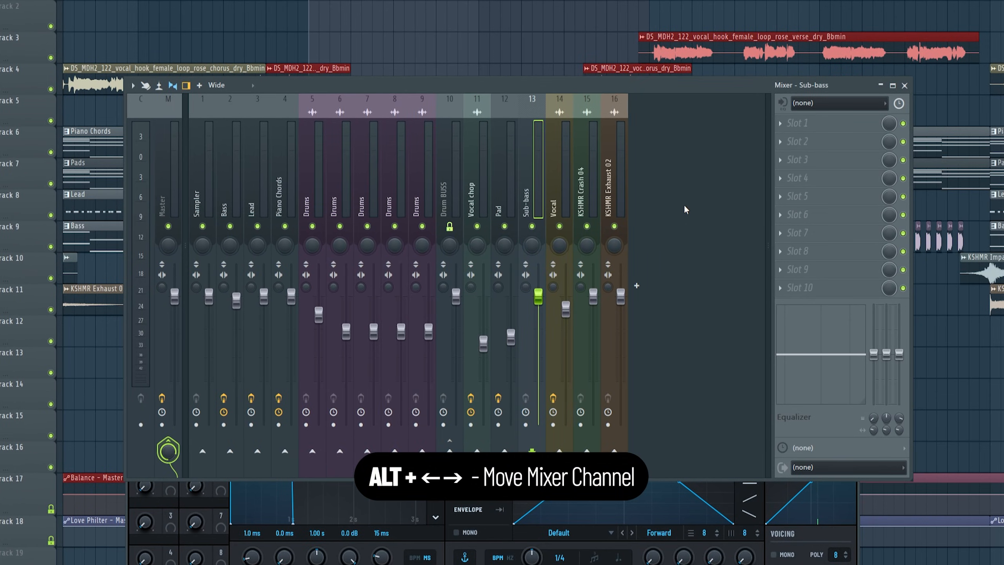
pyautogui.hotkey('alt', 'Left')
pyautogui.hotkey('alt', 'Left')
pyautogui.hotkey('alt', 'Left')
pyautogui.hotkey('alt', 'Left')
pyautogui.hotkey('alt', 'Left')
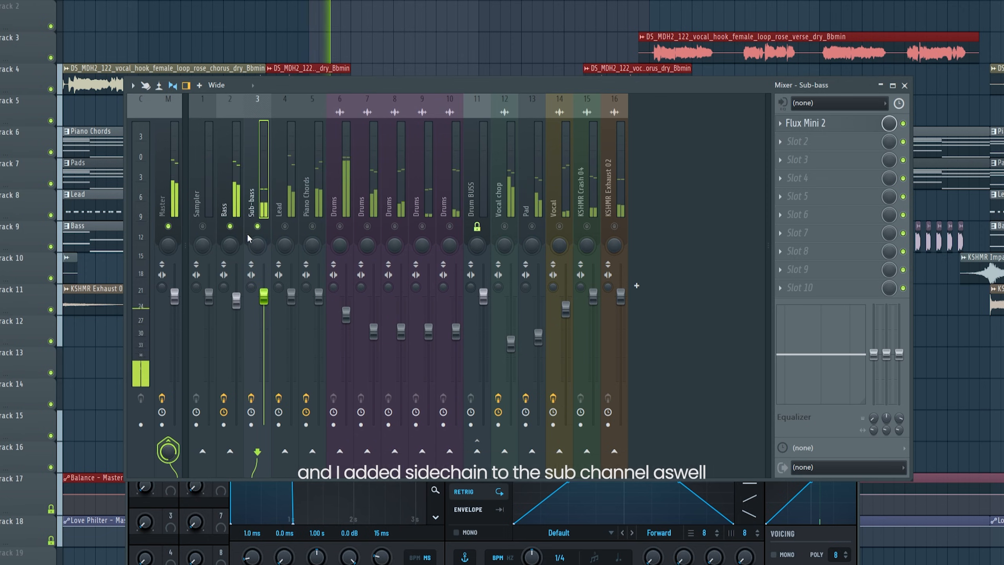
# Lower the Bass fader and raise the Sub-bass fader slightly while both are soloed, and clear the solo.
pyautogui.click(242, 245)
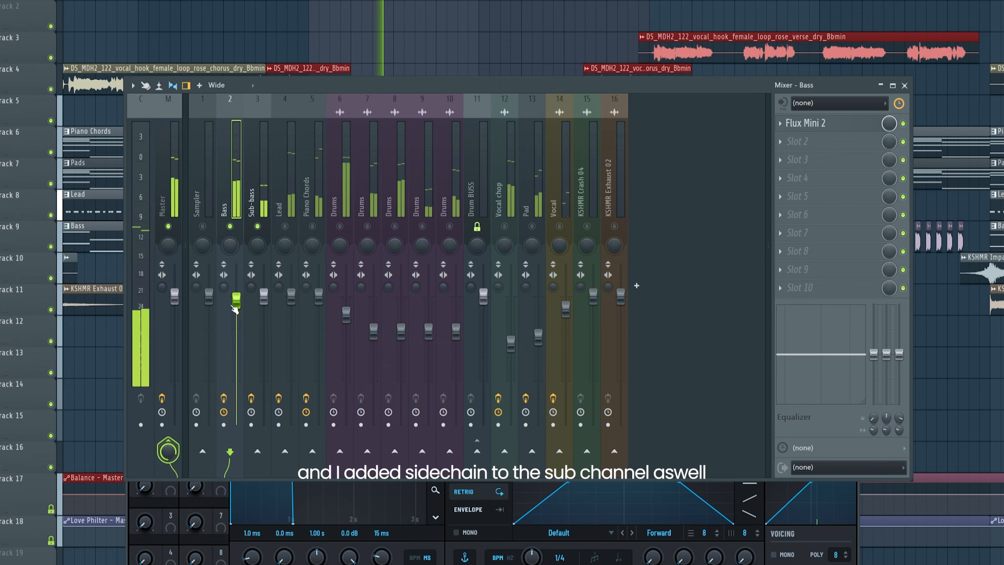
pyautogui.moveTo(236, 303); pyautogui.dragTo(264, 289)
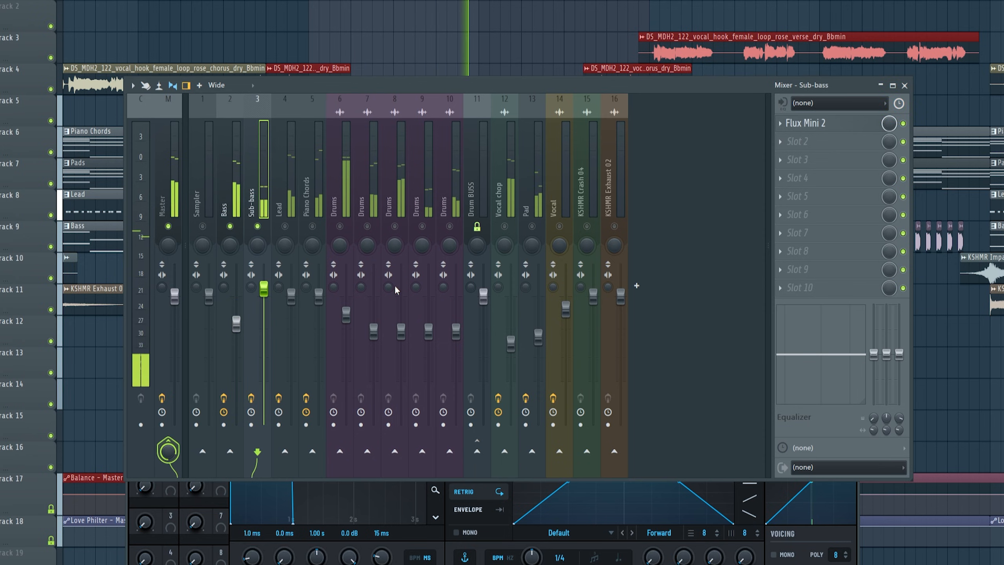
pyautogui.rightClick(259, 226)
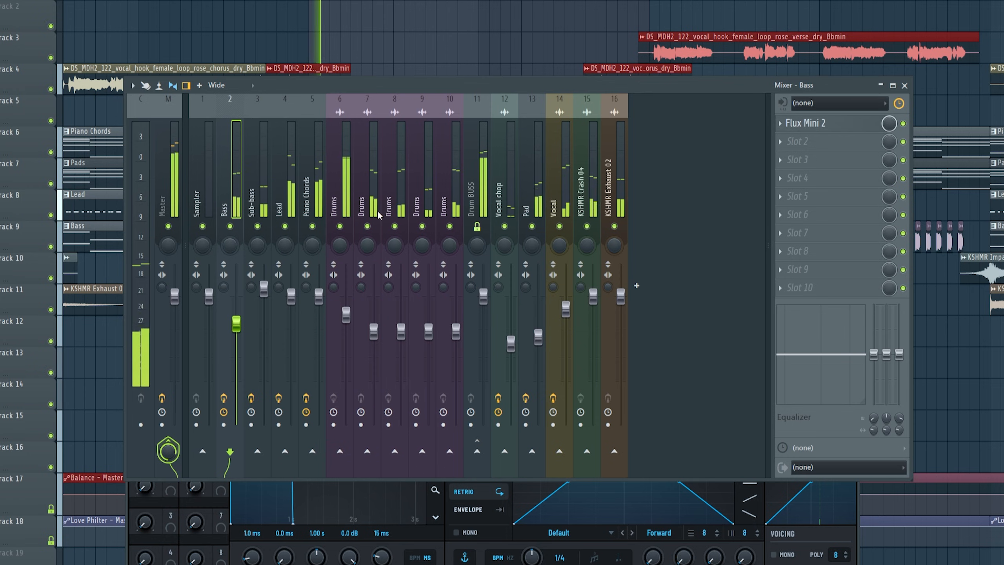
# Rebalance Drums mixer tracks 7 to 10, soloing them in turn: lower track 7 slightly and raise tracks 8, 9 and 10.
pyautogui.rightClick(367, 226)
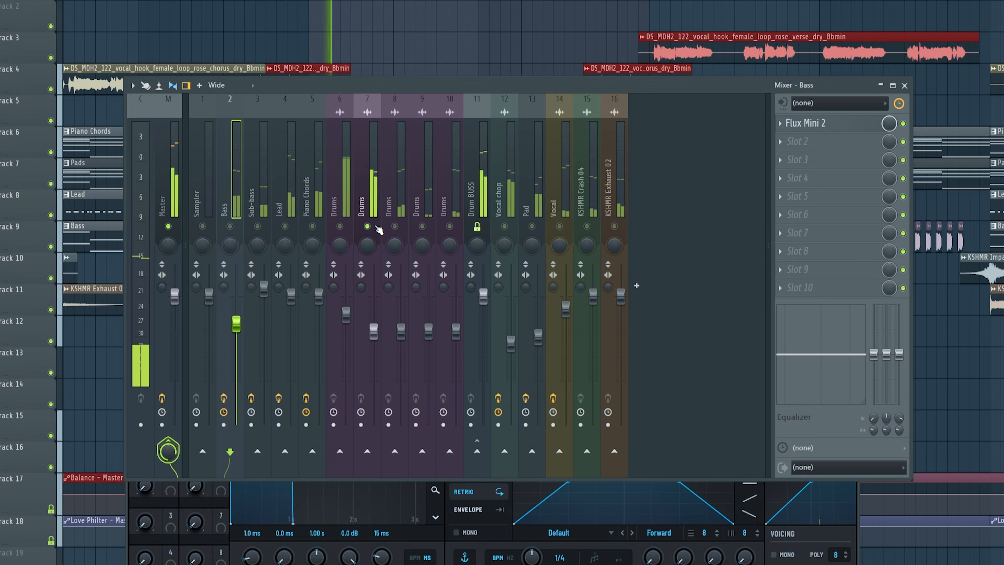
pyautogui.rightClick(374, 226)
pyautogui.click(373, 330)
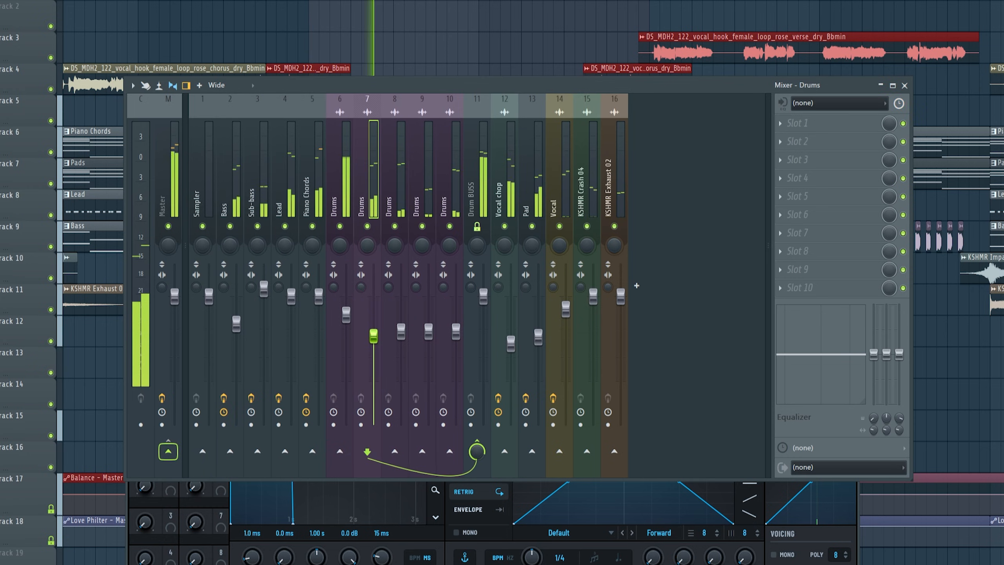
pyautogui.rightClick(409, 224)
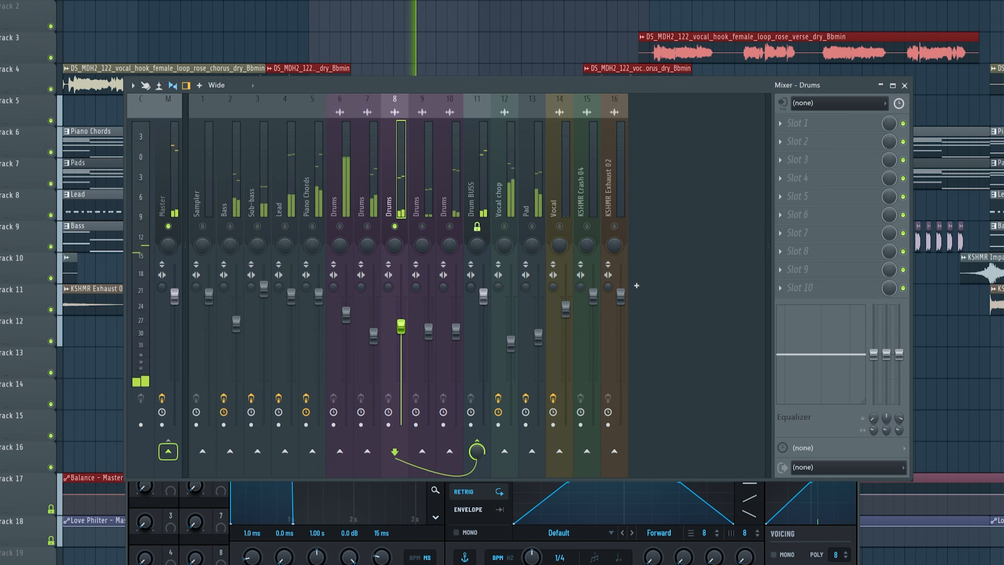
pyautogui.rightClick(396, 226)
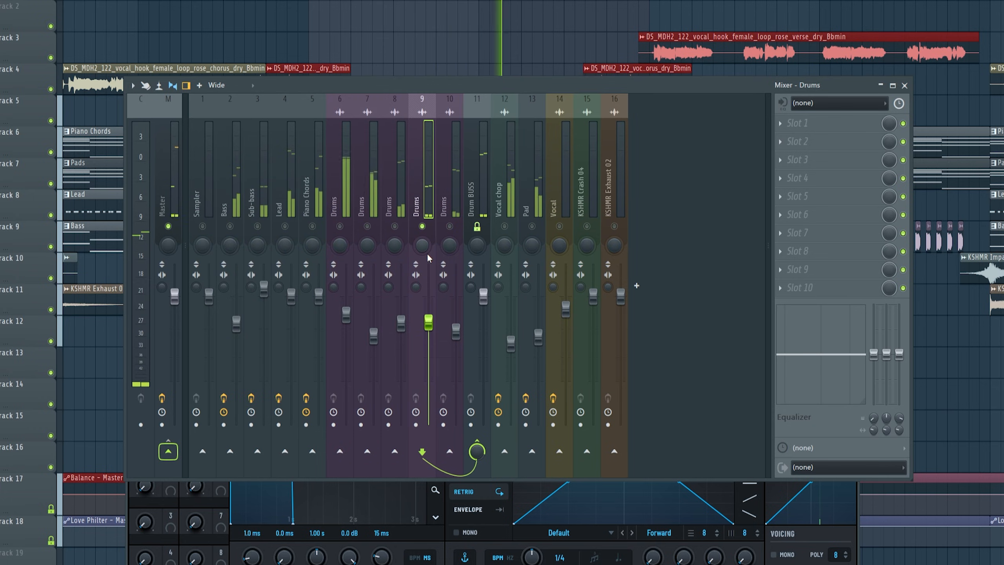
pyautogui.moveTo(454, 299); pyautogui.dragTo(455, 281)
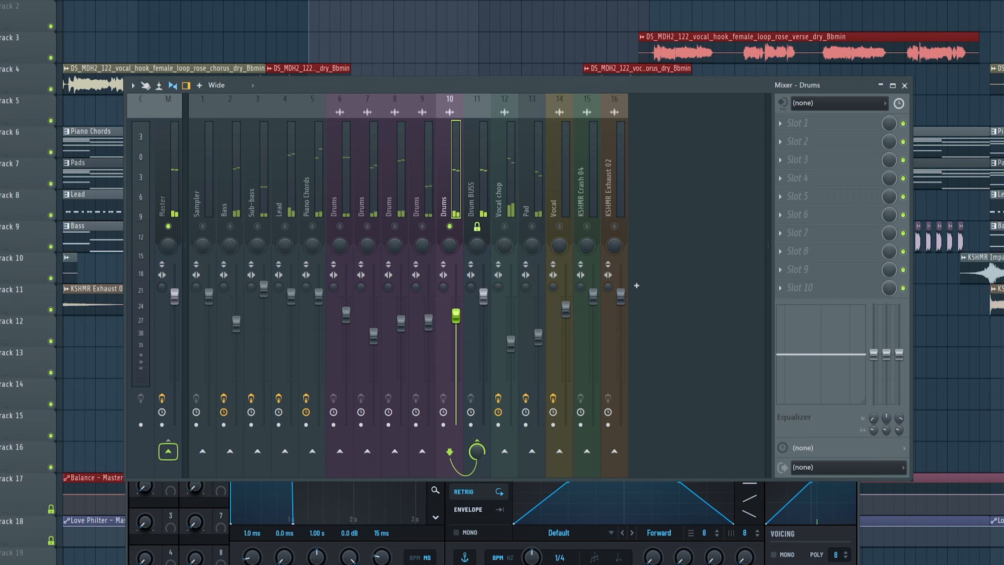
pyautogui.rightClick(423, 226)
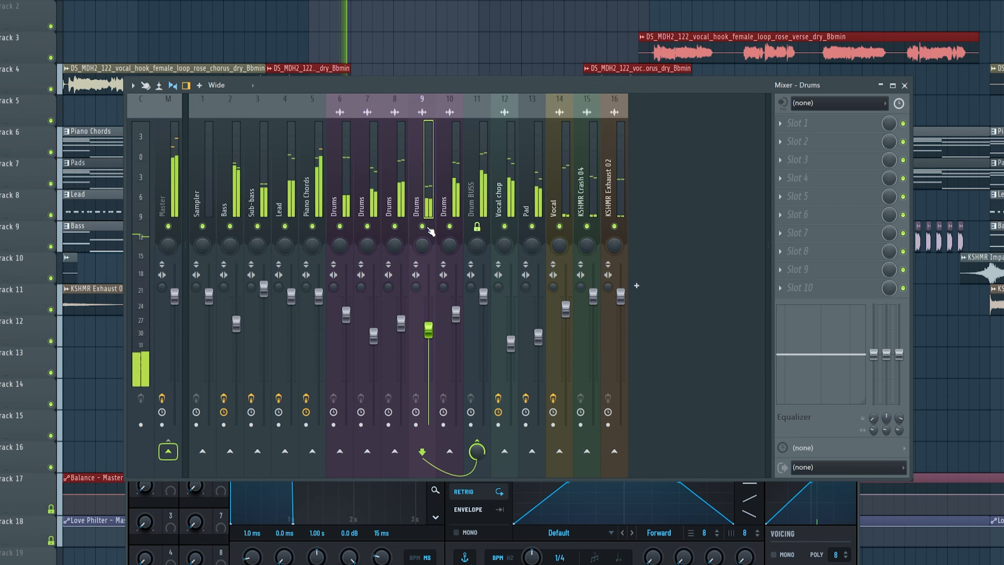
pyautogui.click(451, 286)
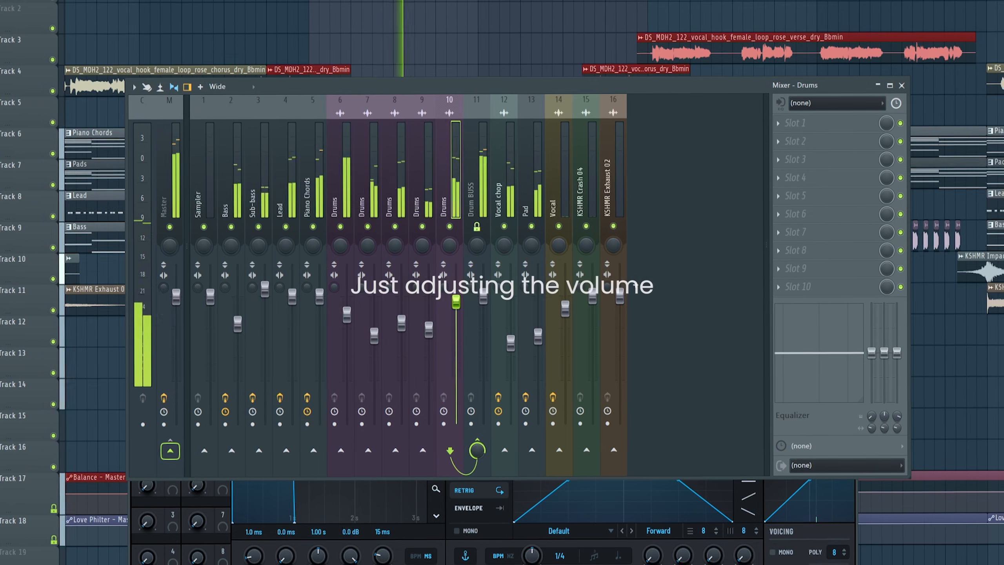
# Balance the Drum BUSS, Vocal chop, Pad and Lead faders against the playing mix, and stop playback.
pyautogui.click(479, 285)
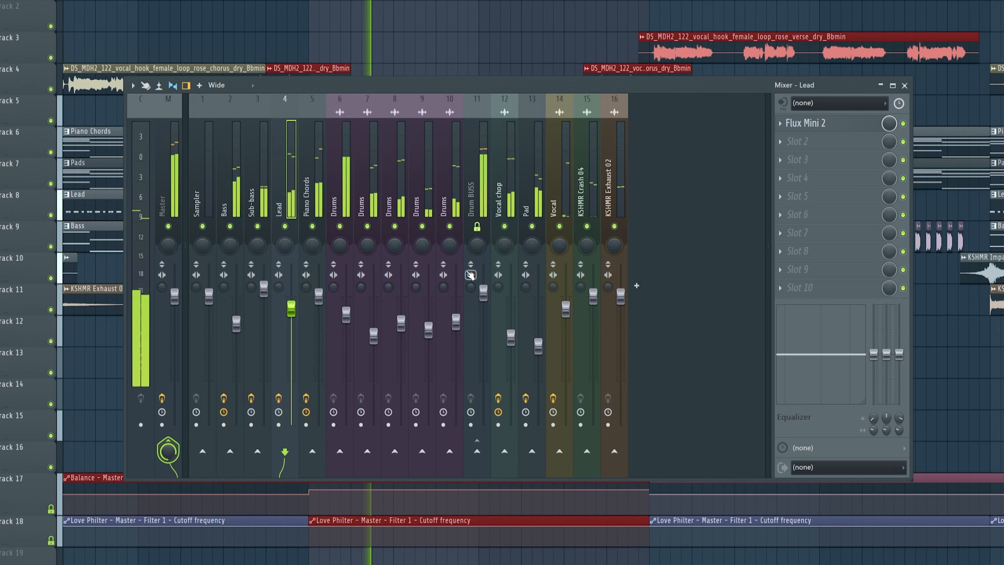
pyautogui.press('space')
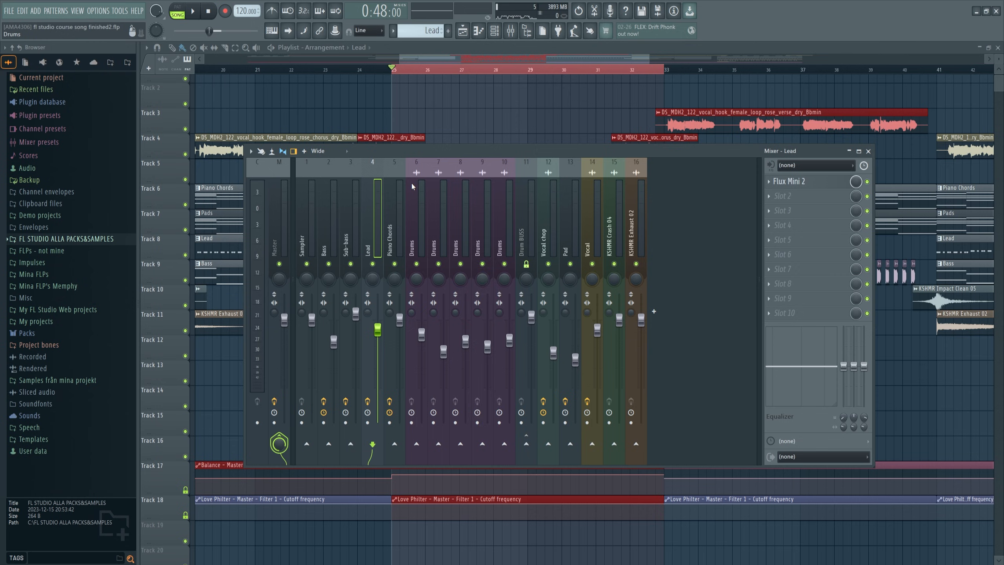
# Solo the Sub-bass mixer track, add Fruity Parametric EQ 2 in its slot 3, and check its spectrum during playback.
pyautogui.rightClick(350, 263)
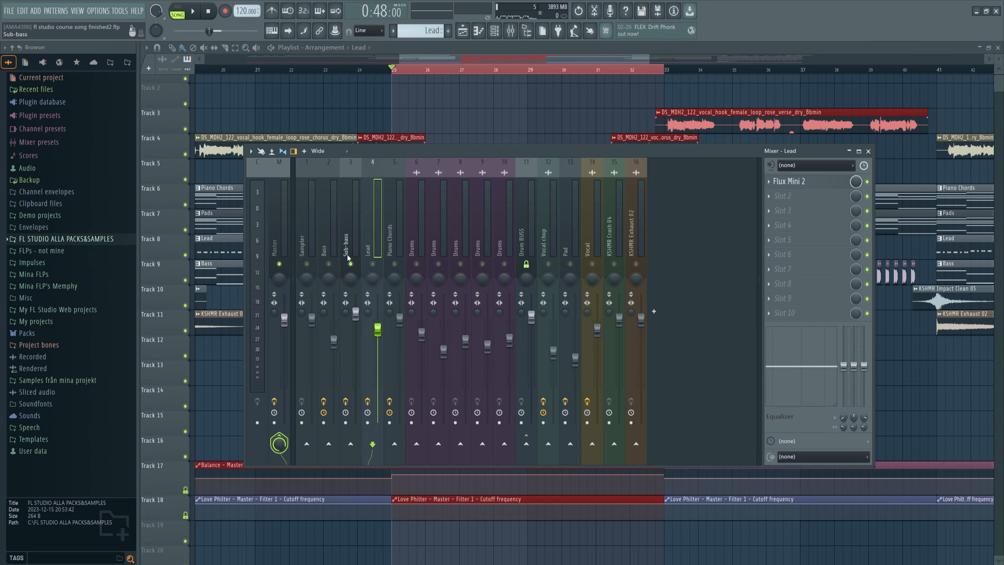
pyautogui.press('space')
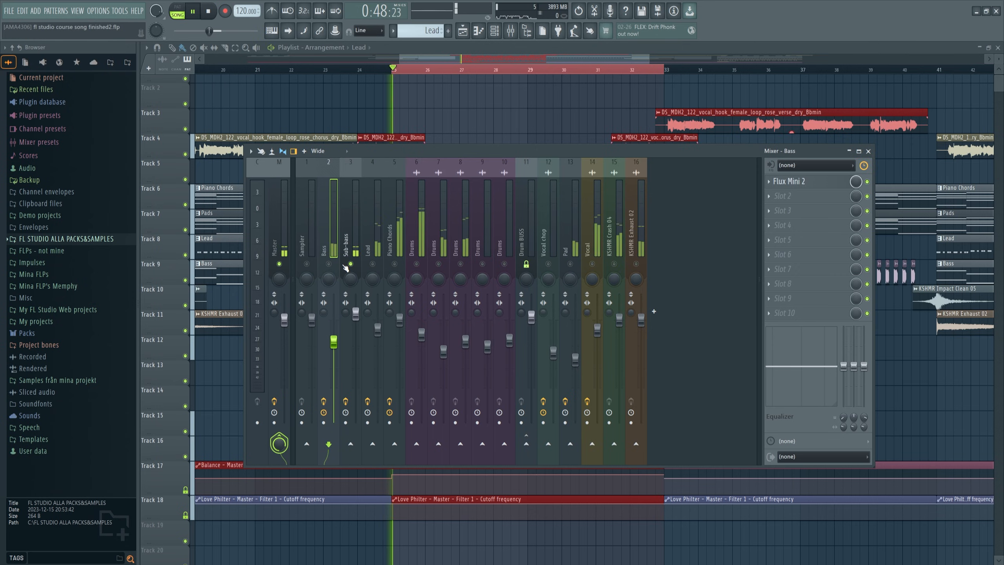
pyautogui.click(349, 237)
pyautogui.press('space')
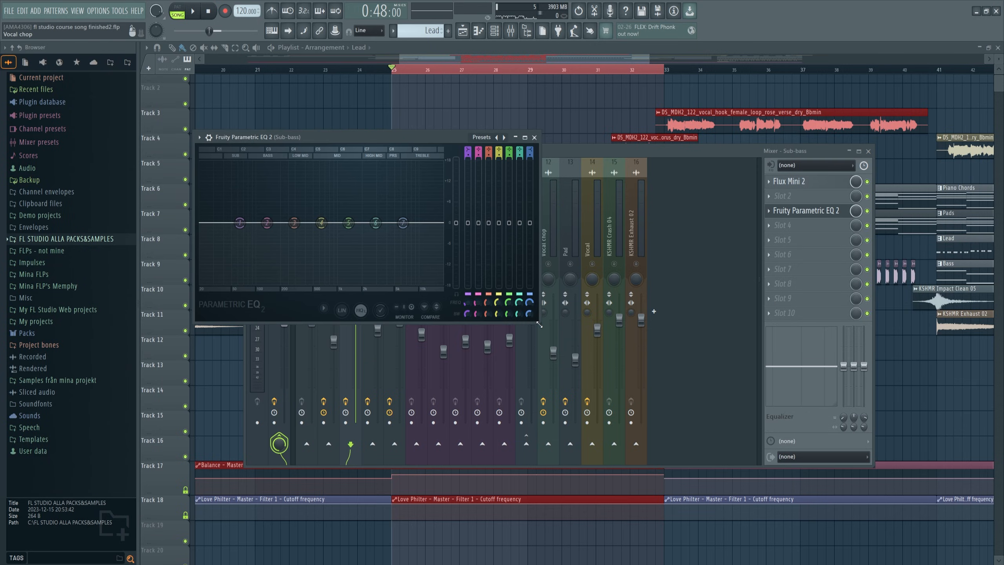
pyautogui.moveTo(542, 325); pyautogui.dragTo(695, 395)
pyautogui.press('space')
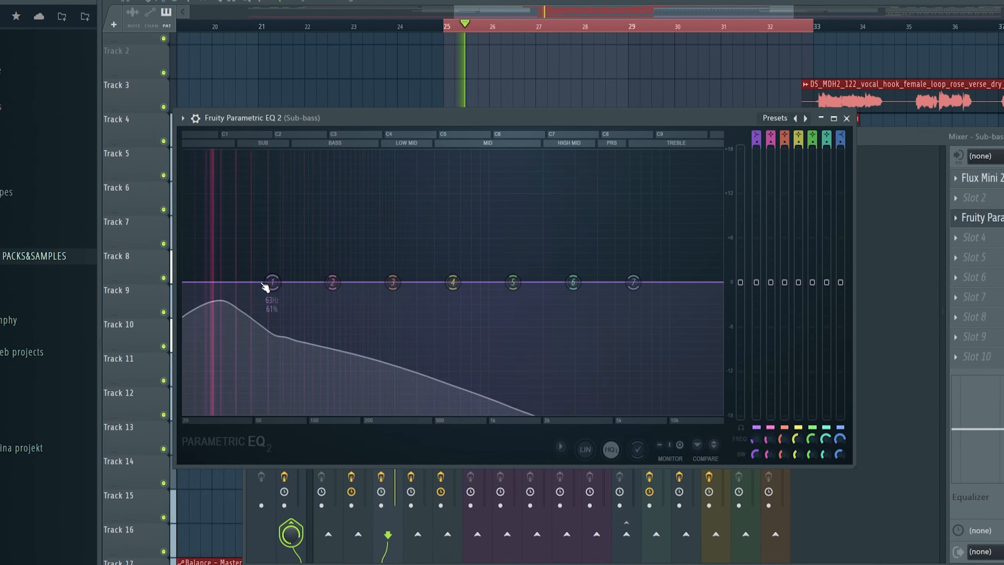
pyautogui.moveTo(268, 268)
pyautogui.mouseDown()
pyautogui.moveTo(220, 271)
pyautogui.moveTo(207, 285)
pyautogui.moveTo(272, 282)
pyautogui.mouseUp()
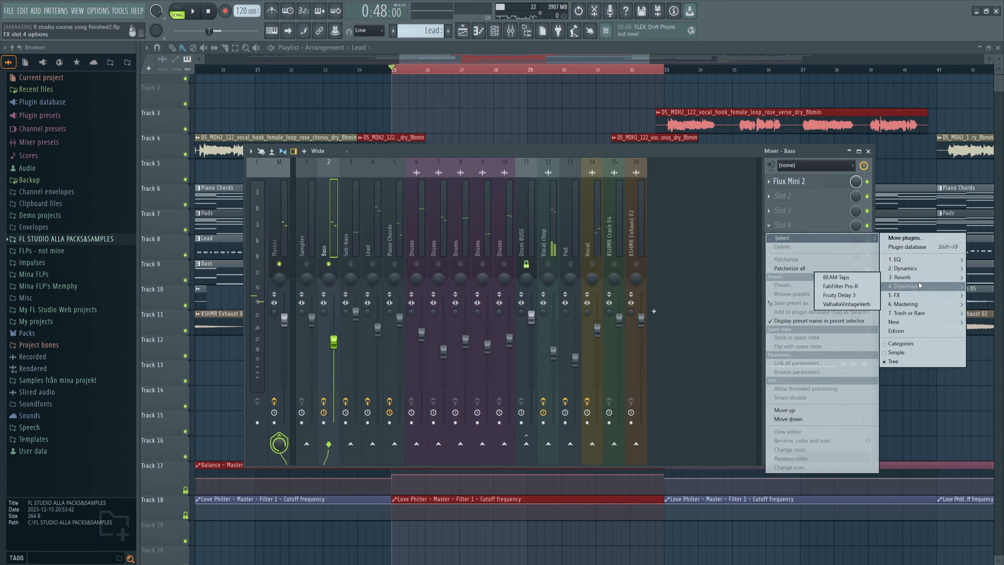
# Add an equalizer to the soloed Bass mixer track and pull its lowest band down to cut the sub frequencies.
pyautogui.click(897, 253)
pyautogui.moveTo(284, 283); pyautogui.dragTo(291, 395)
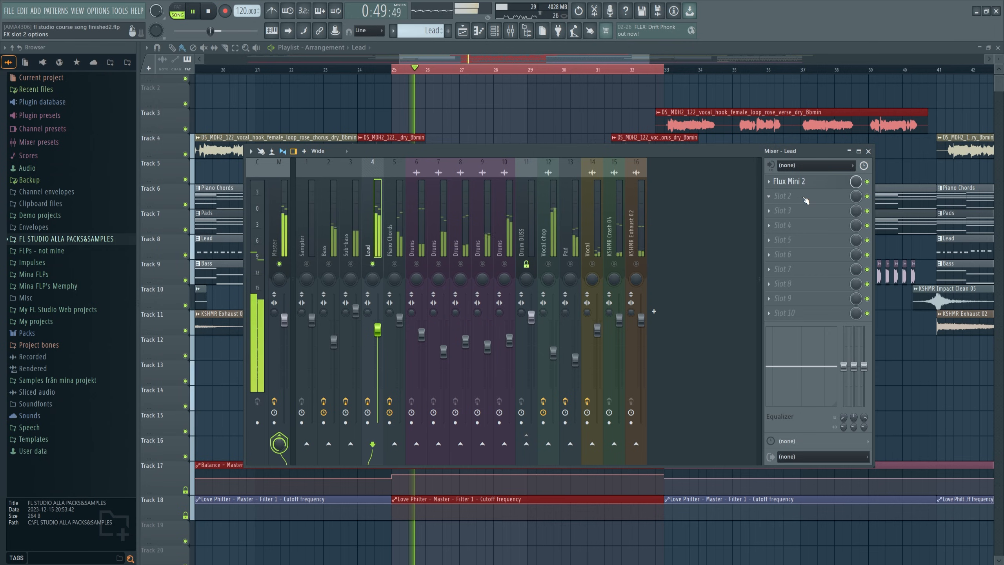
# Add Fruity Parametric EQ 2 to slot 3 of the Lead mixer track and cut its lows with band 1 at about 200 Hz.
pyautogui.press('space')
pyautogui.click(797, 210)
pyautogui.moveTo(910, 282)
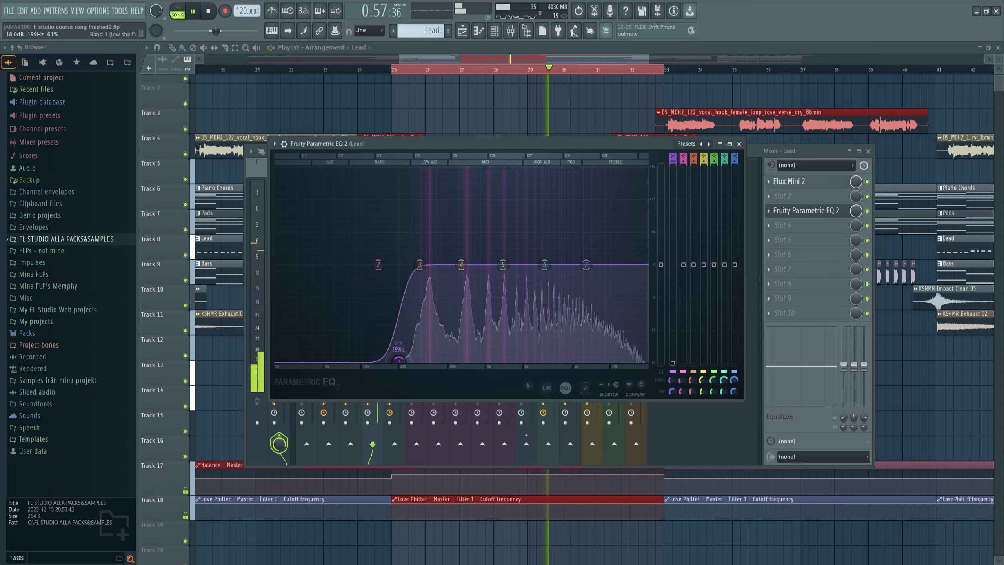
pyautogui.moveTo(398, 361); pyautogui.dragTo(319, 299)
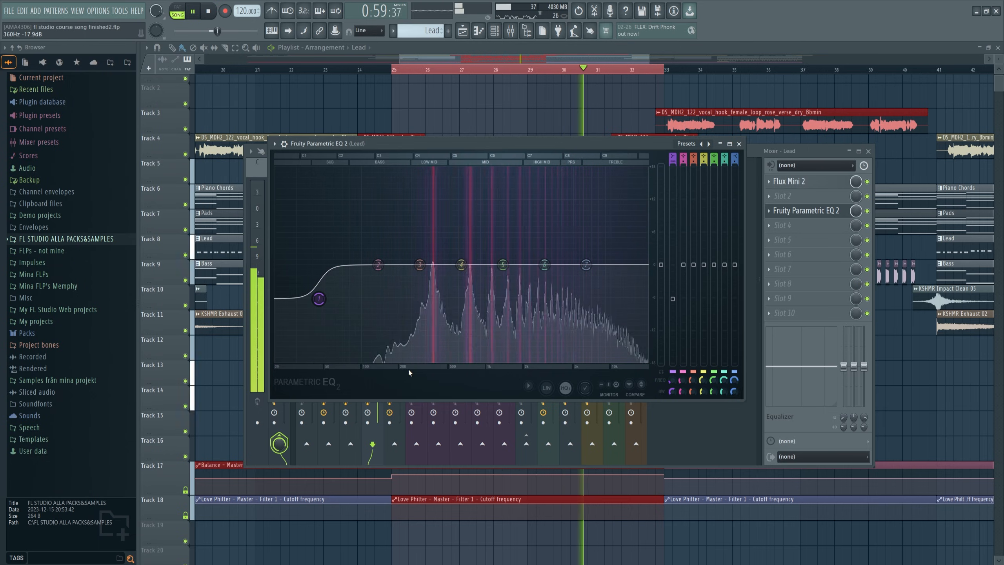
pyautogui.moveTo(409, 373)
pyautogui.mouseDown()
pyautogui.moveTo(325, 303)
pyautogui.moveTo(358, 359)
pyautogui.moveTo(393, 361)
pyautogui.mouseUp()
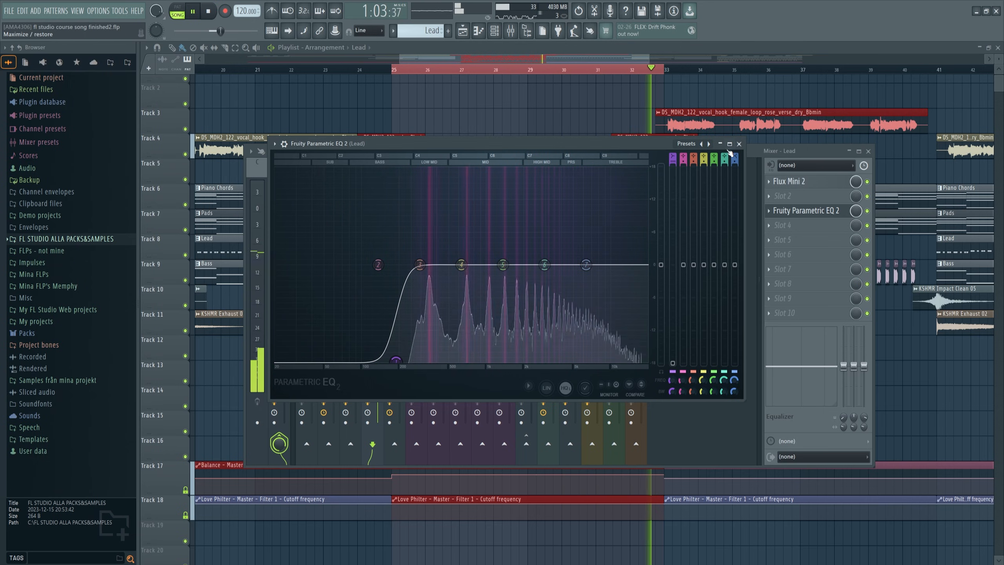
pyautogui.click(740, 143)
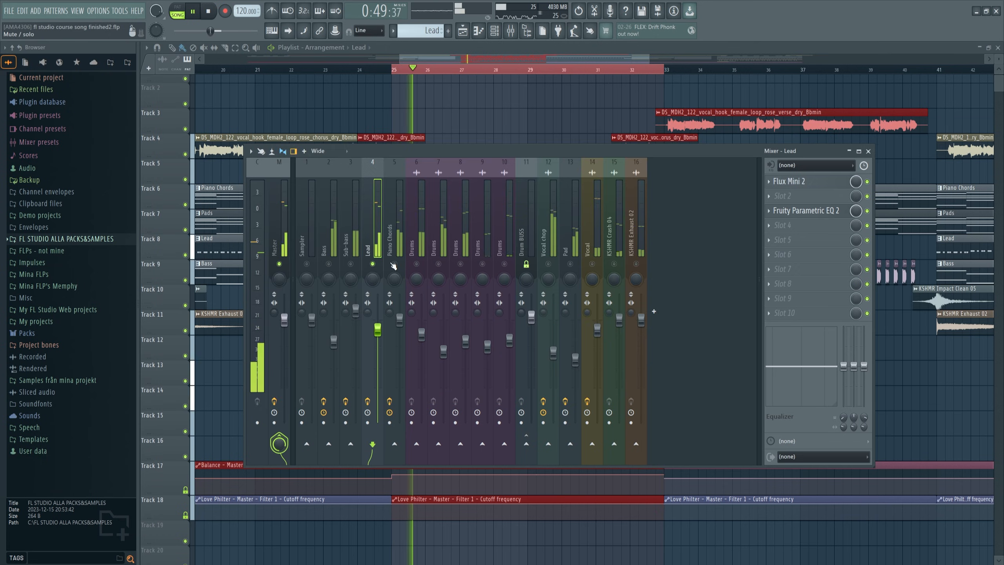
# Add Fruity Parametric EQ 2 to slot 5 of the Piano Chords mixer track, cut its lows and pull down the high-shelf band 7.
pyautogui.click(400, 232)
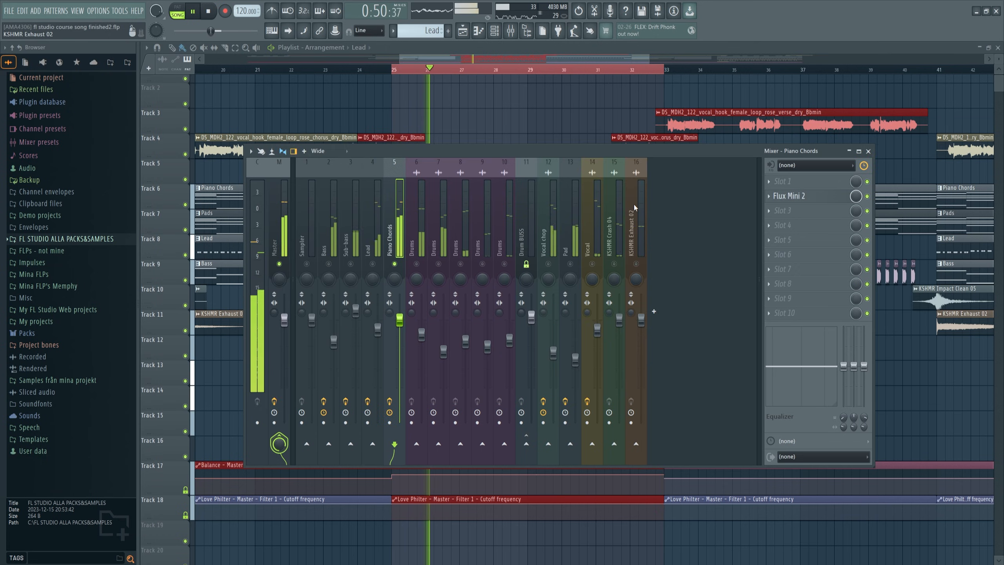
pyautogui.click(809, 243)
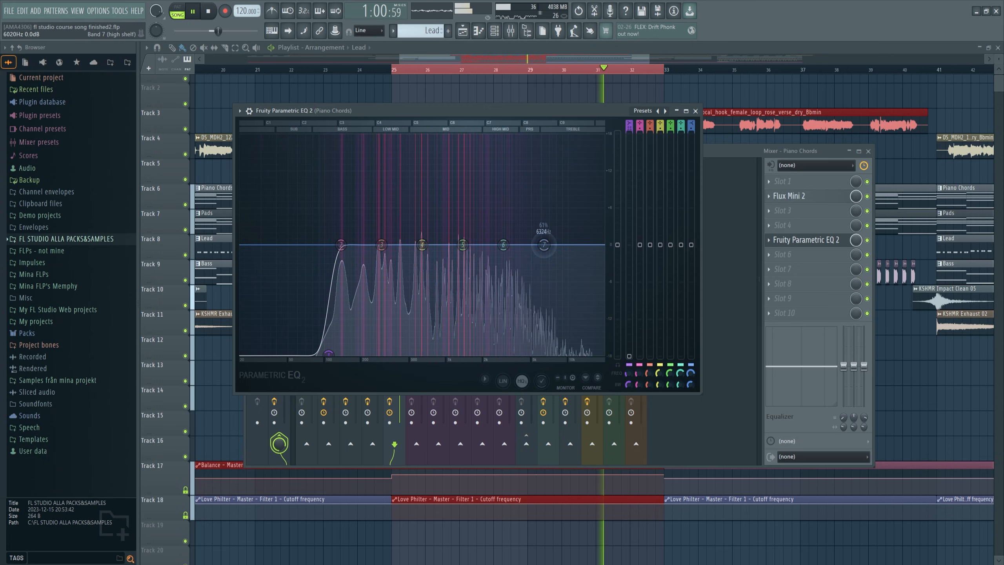
pyautogui.moveTo(544, 244); pyautogui.dragTo(596, 275)
pyautogui.moveTo(595, 334); pyautogui.dragTo(586, 353)
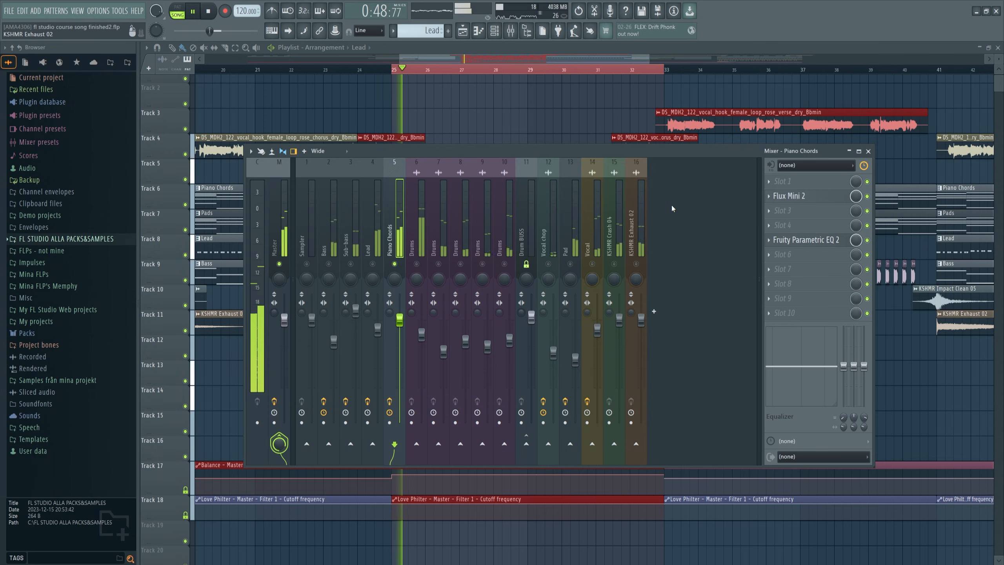
# Add Ozone Imager 2 to slot 3 of the Piano Chords track, set its width to -20%, and compare it with bypass.
pyautogui.click(821, 214)
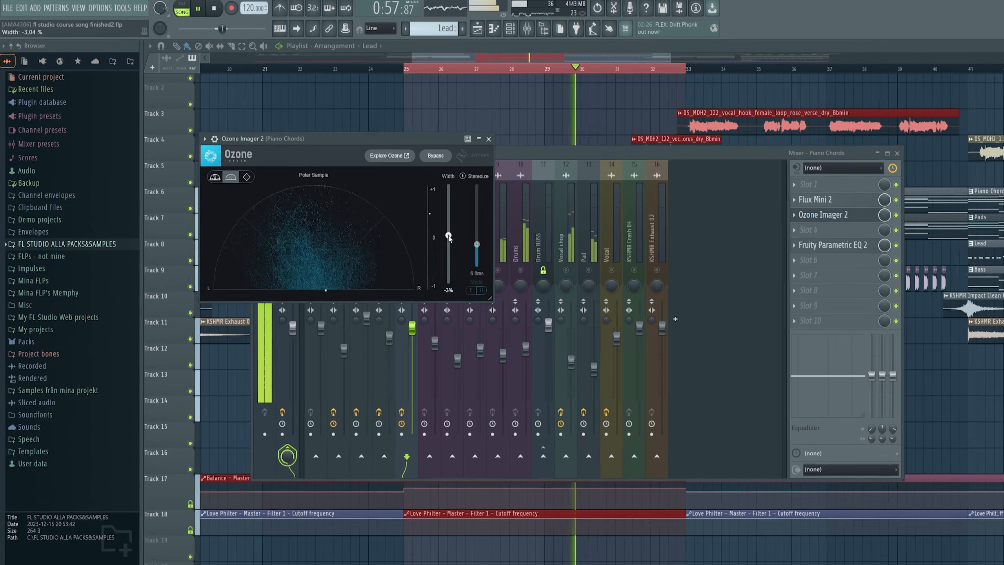
pyautogui.moveTo(449, 235); pyautogui.dragTo(450, 239)
pyautogui.moveTo(515, 264); pyautogui.dragTo(520, 278)
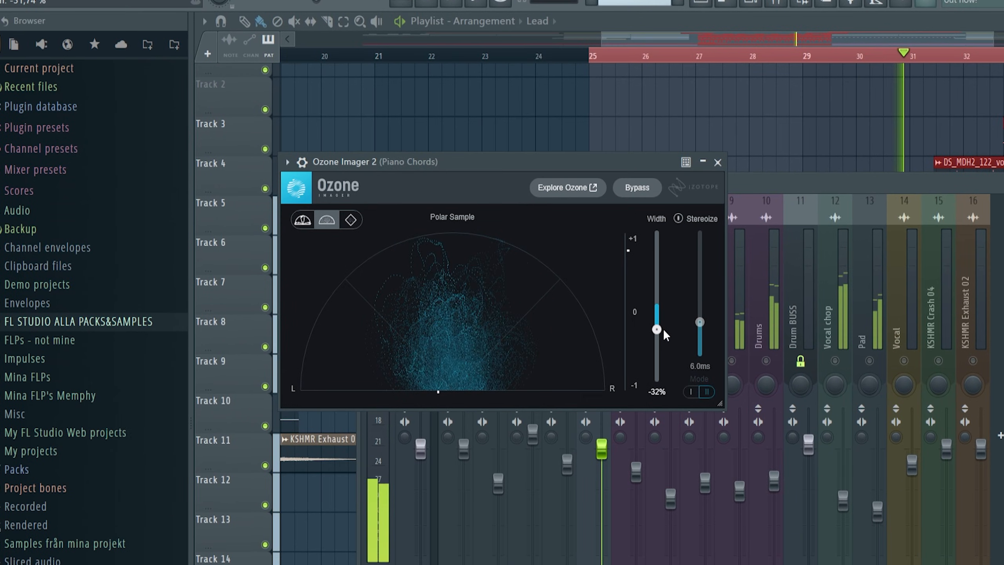
pyautogui.moveTo(663, 327); pyautogui.dragTo(665, 306)
pyautogui.click(642, 188)
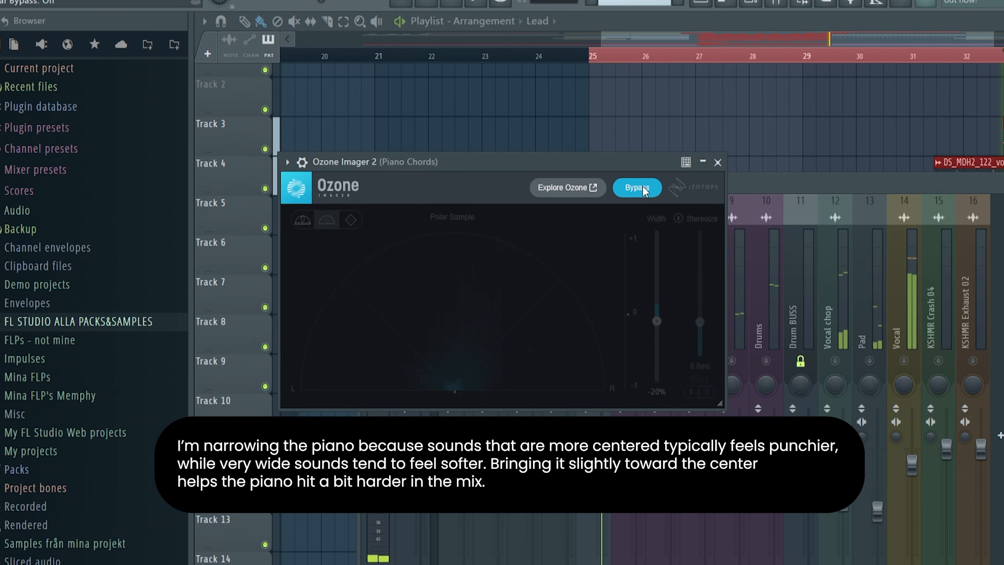
pyautogui.click(644, 188)
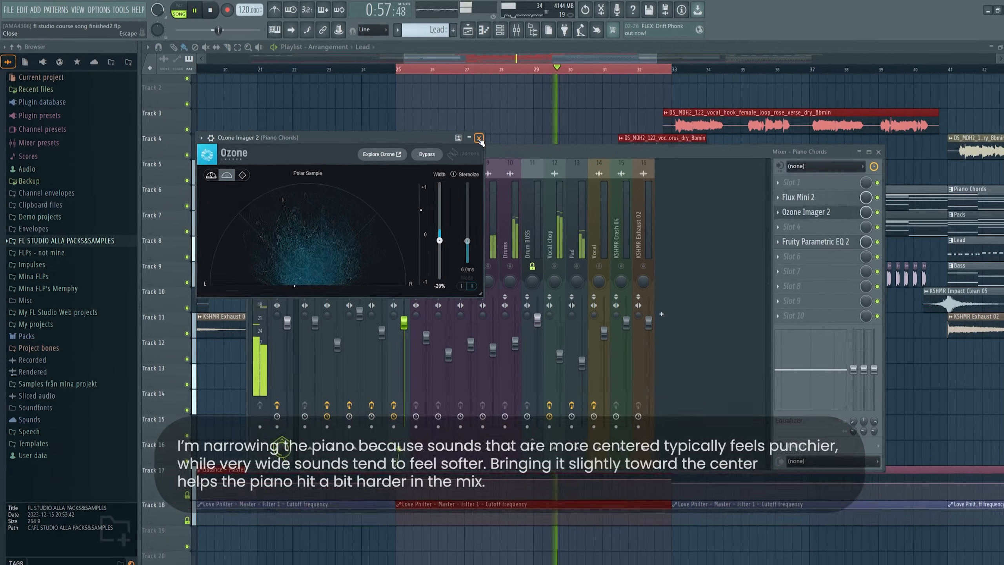
pyautogui.click(707, 161)
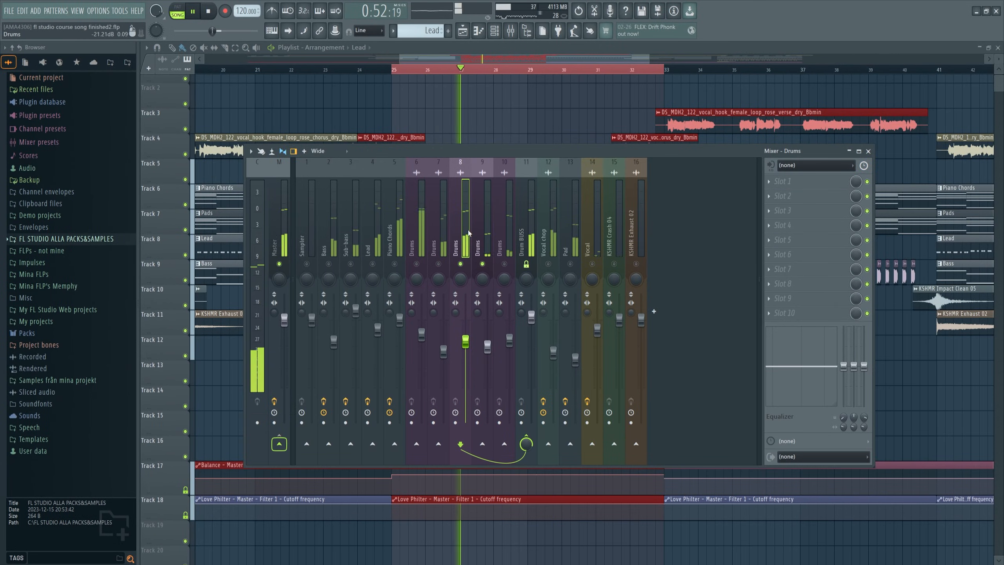
# Add Ozone Imager 2 to the Drums track on mixer channel 7, set its width to 25%, and compare it with bypass.
pyautogui.click(785, 196)
pyautogui.moveTo(909, 284)
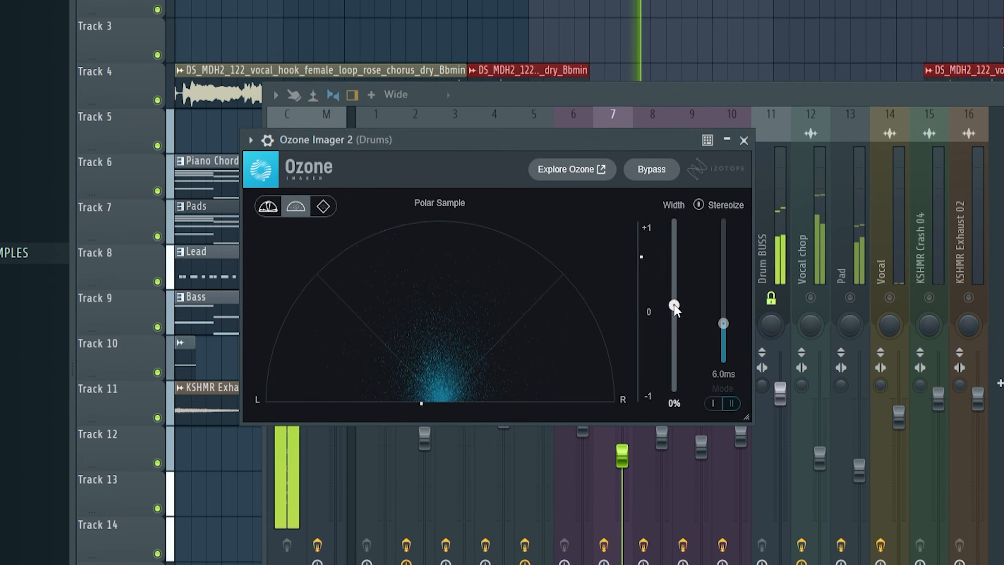
pyautogui.moveTo(470, 268); pyautogui.dragTo(470, 264)
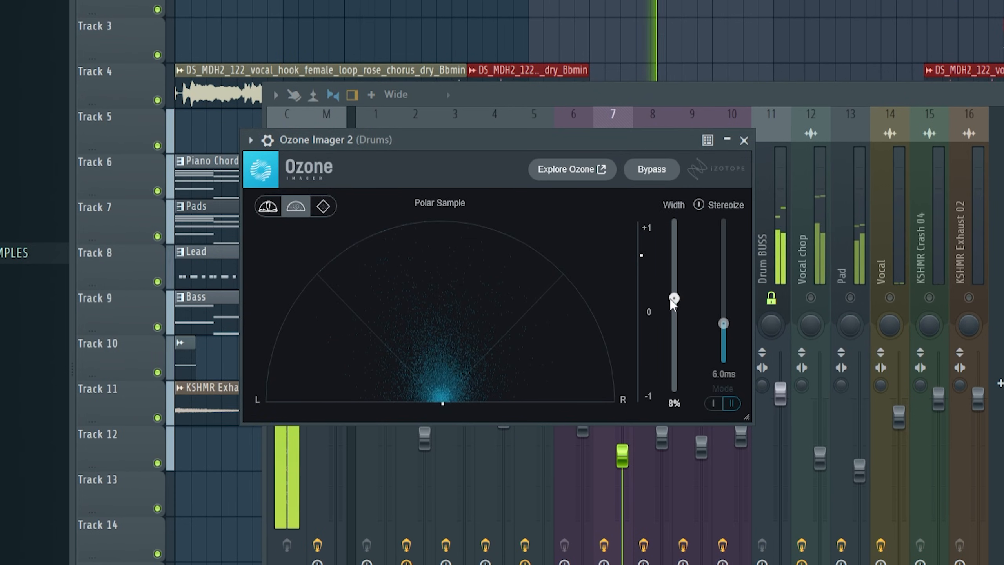
pyautogui.moveTo(670, 298); pyautogui.dragTo(666, 284)
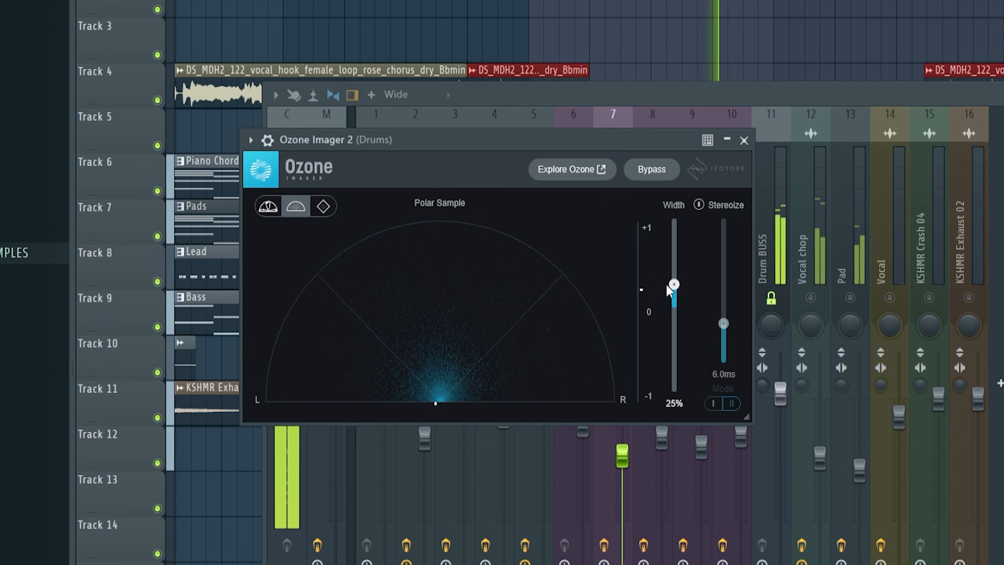
pyautogui.click(657, 176)
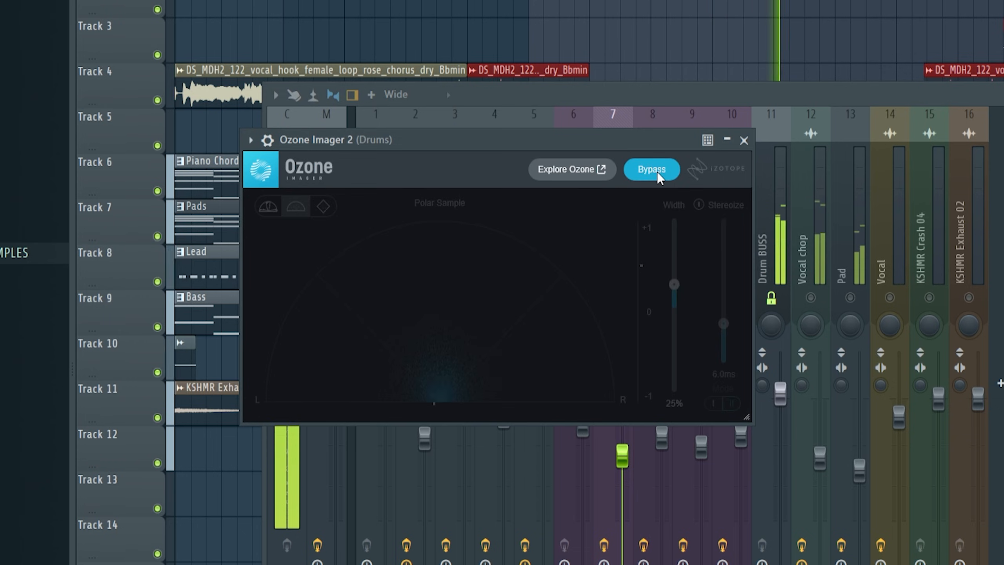
pyautogui.click(658, 176)
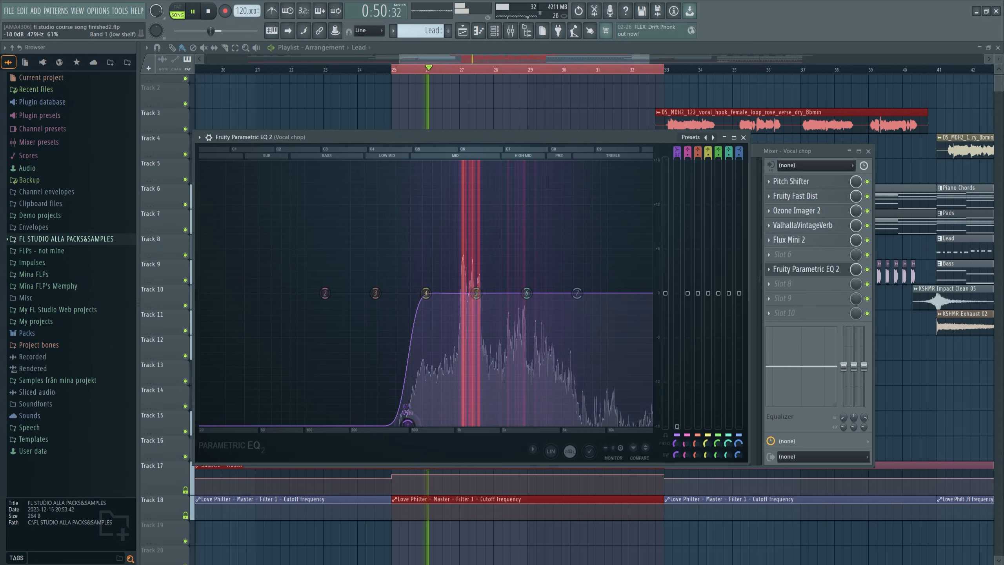
# Shift band 1 of the Vocal chop equalizer slightly higher to cut more lows, and show the plugin's wrapper controls.
pyautogui.moveTo(411, 422); pyautogui.dragTo(422, 420)
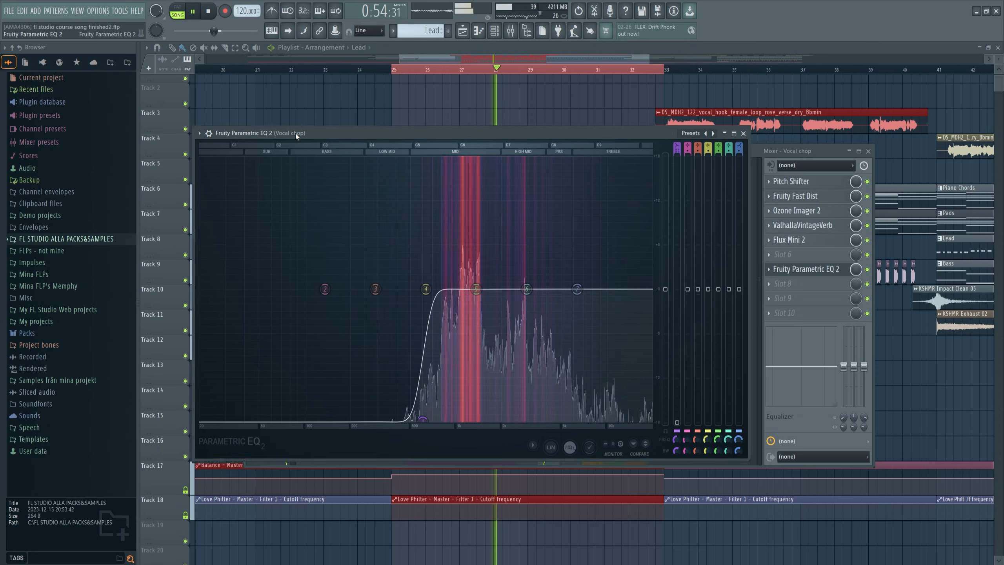
pyautogui.moveTo(219, 137); pyautogui.dragTo(231, 97)
pyautogui.click(220, 97)
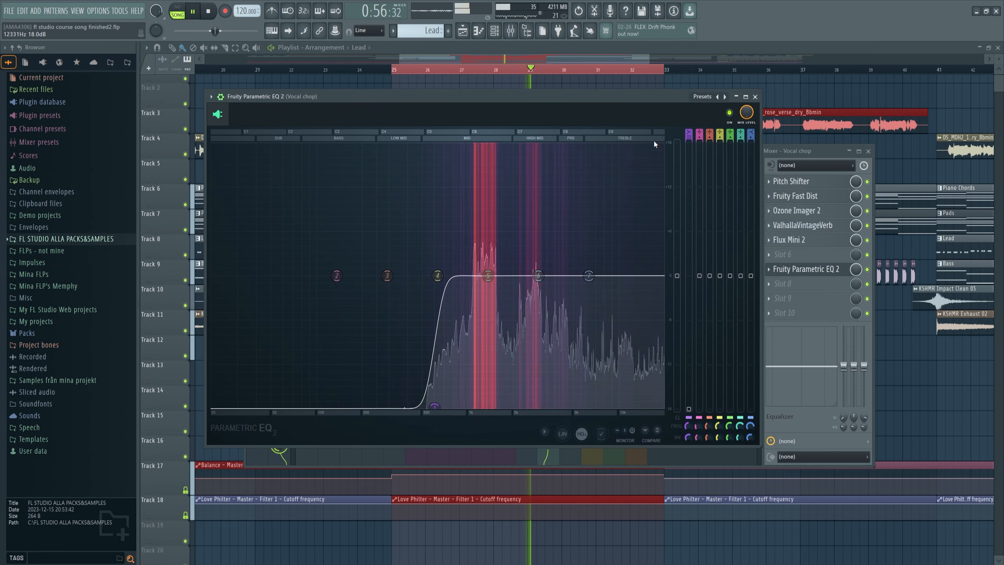
# Add Fruity Parametric EQ 2 to slot 4 of the Pad mixer track, cut its lows with a steep band 1, and compare it on and off.
pyautogui.click(800, 224)
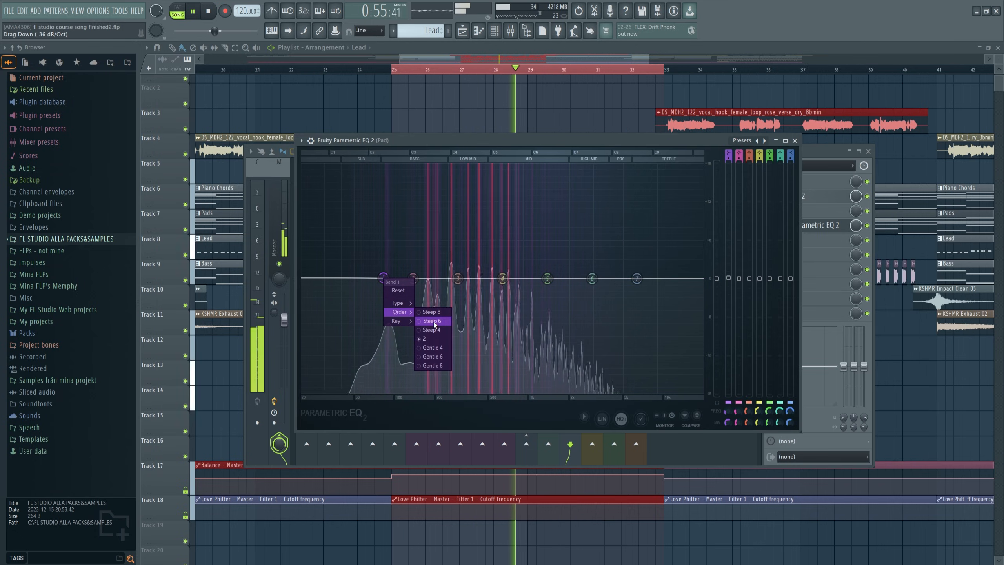
pyautogui.moveTo(383, 278); pyautogui.dragTo(384, 392)
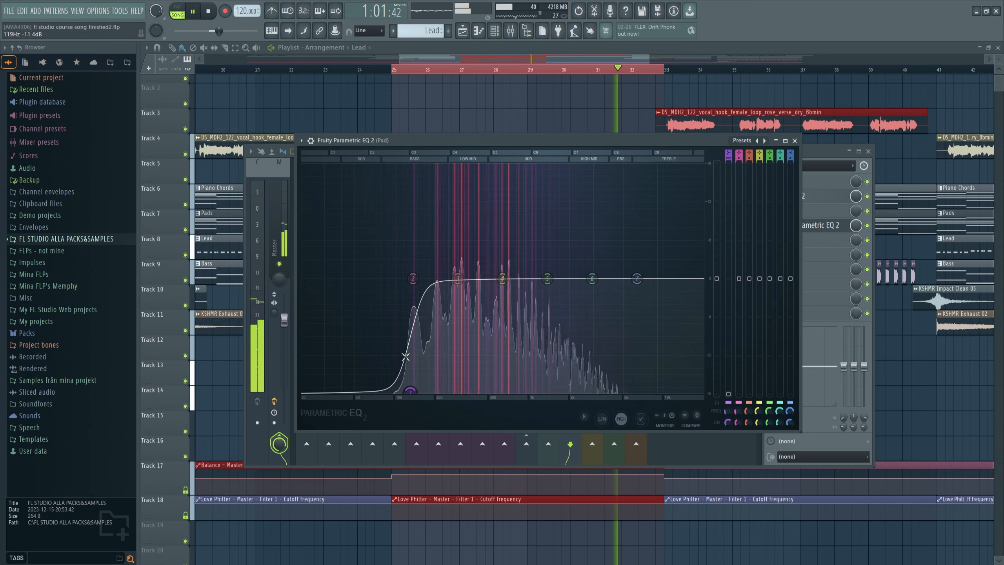
pyautogui.click(771, 156)
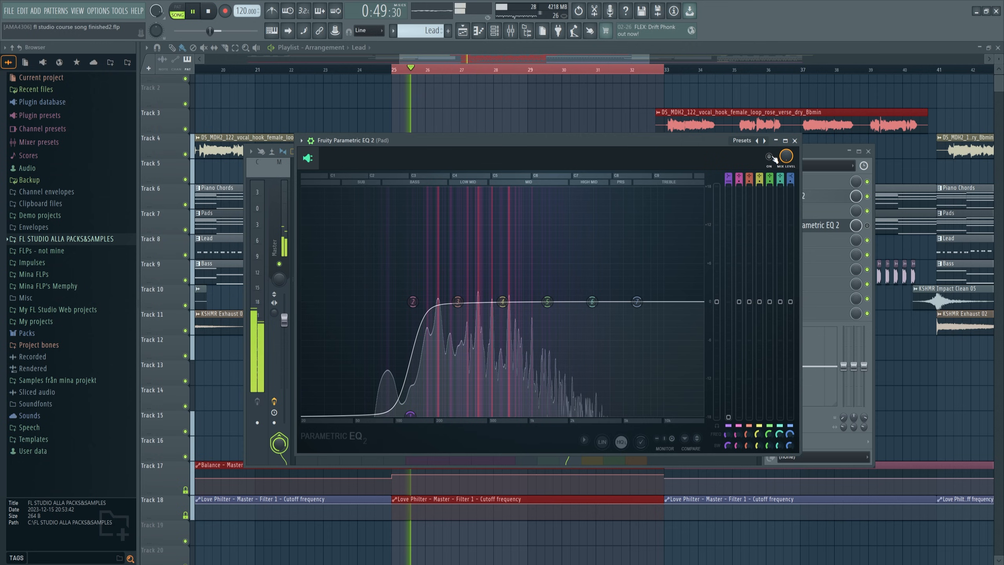
pyautogui.click(769, 157)
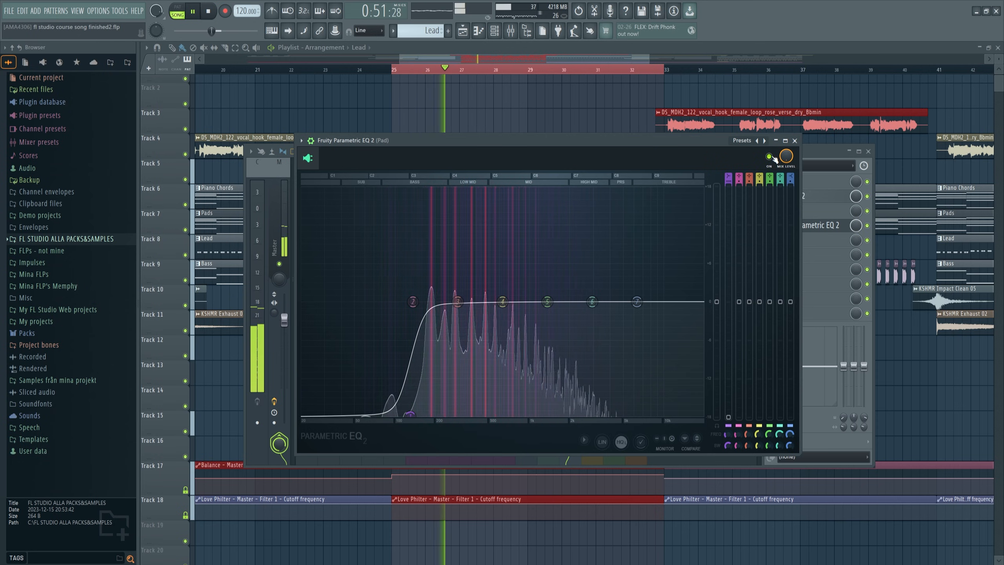
# Close the Pad equalizer and return from the soloed Pad to the full mix with the Vocal chop track selected.
pyautogui.click(795, 141)
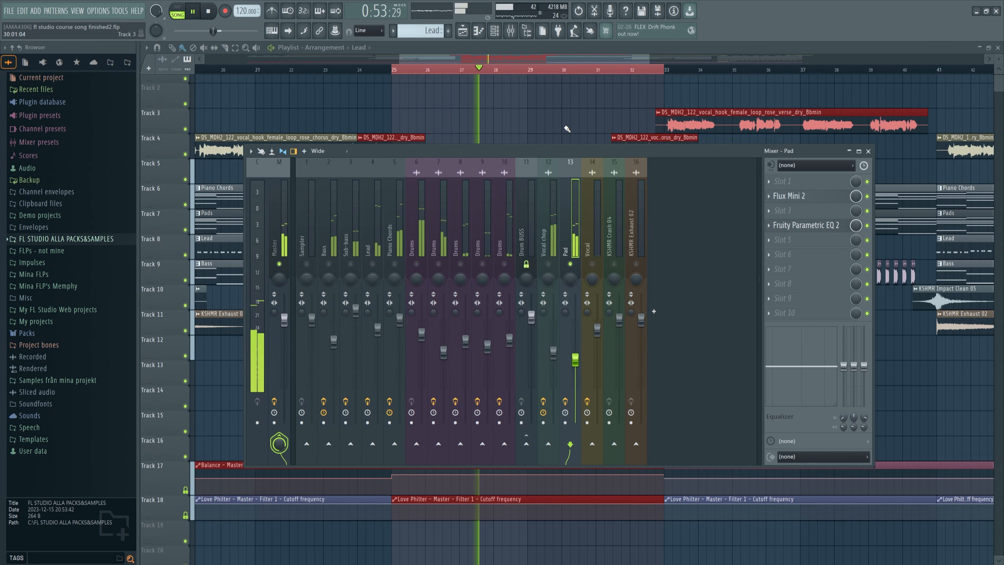
pyautogui.rightClick(571, 264)
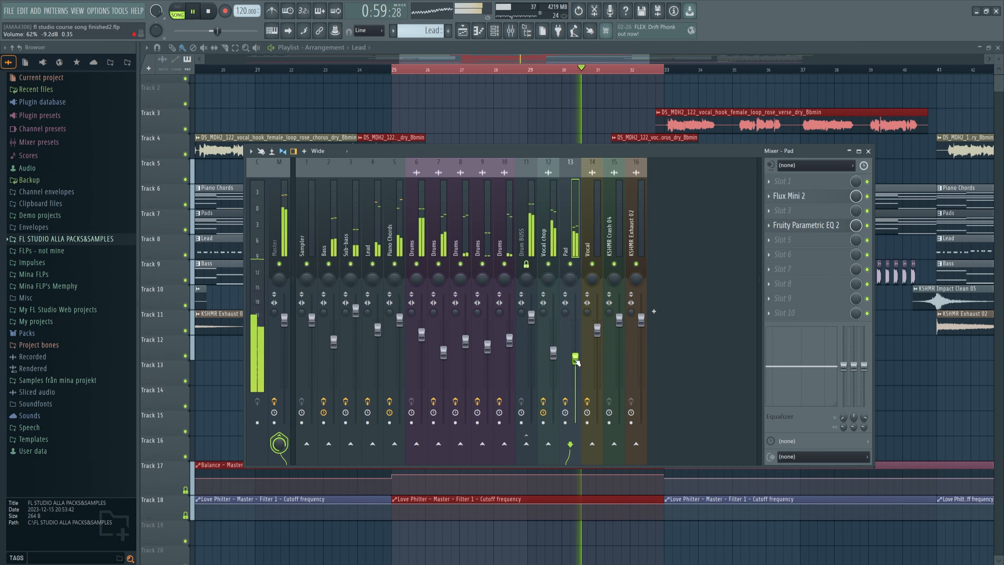
pyautogui.click(554, 242)
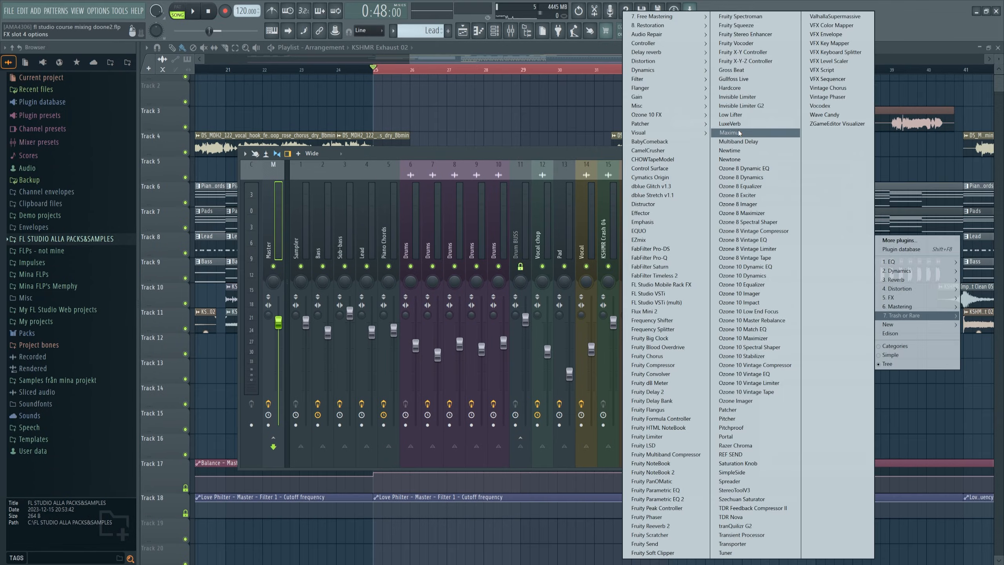
# Add Maximus to slot 4 of the Master track and load its Soundgoodizer preset a.
pyautogui.click(740, 131)
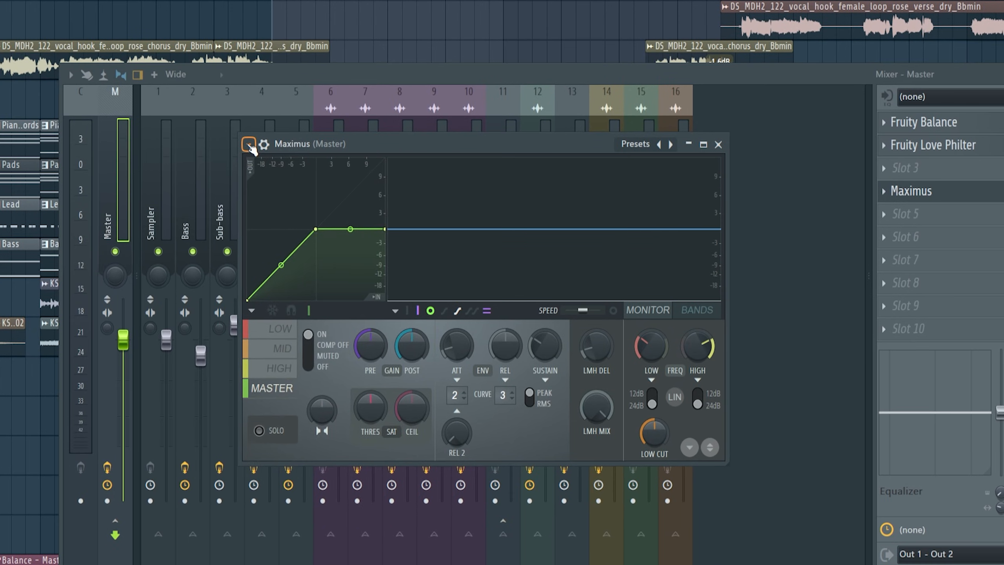
pyautogui.click(249, 145)
pyautogui.moveTo(307, 236)
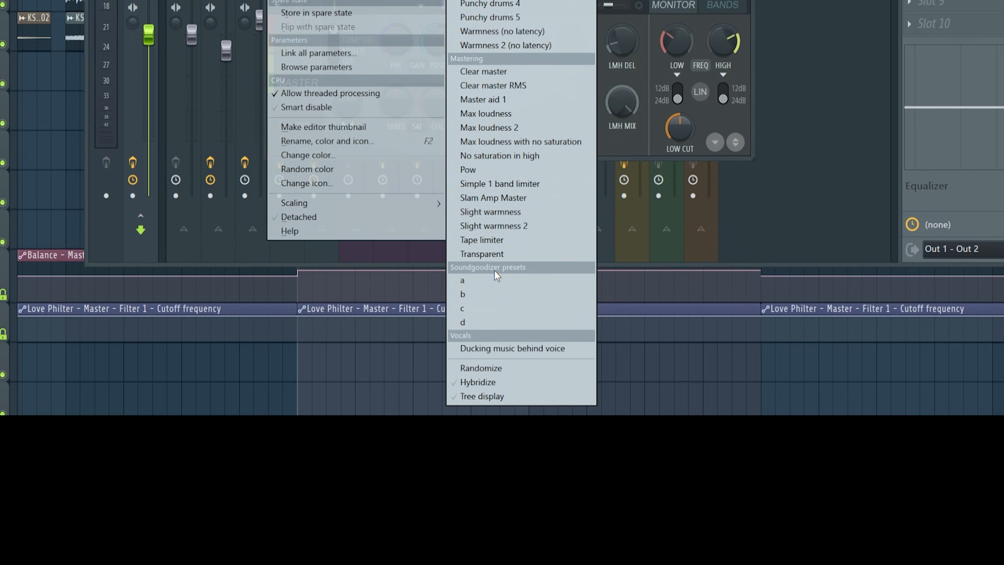
pyautogui.click(469, 282)
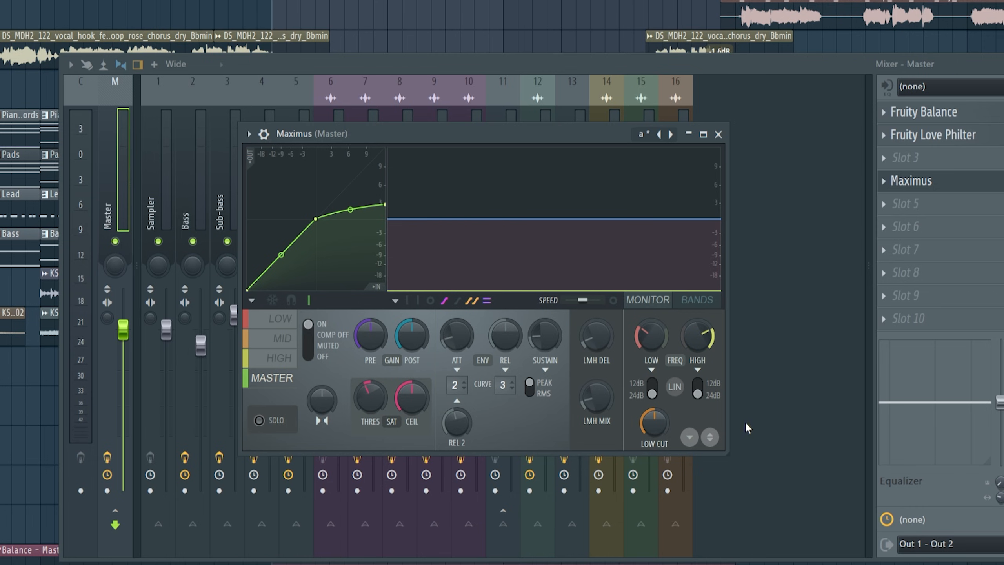
# Play the song, turn the Maximus LMH MIX knob down to its minimum, and stop playback.
pyautogui.press('space')
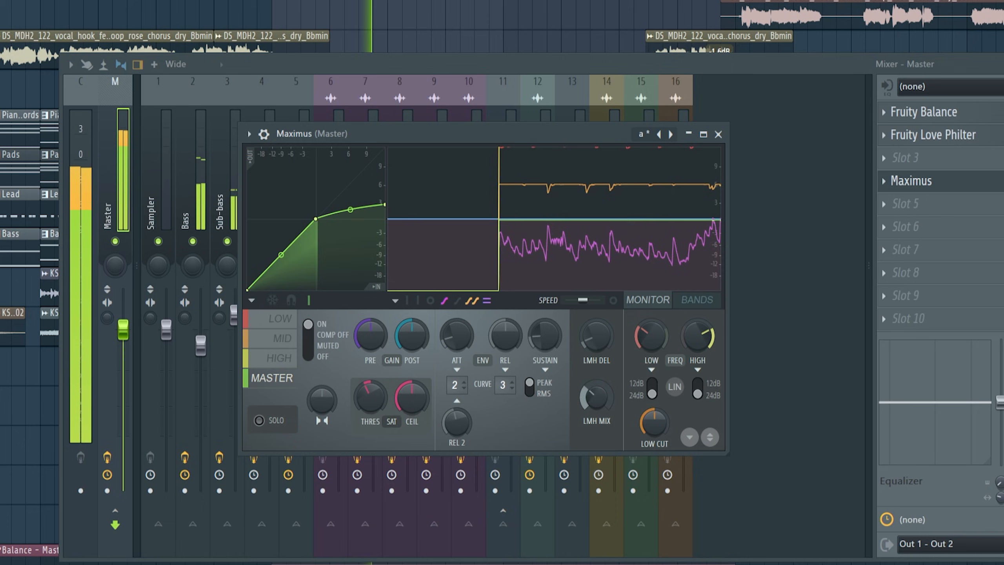
pyautogui.moveTo(597, 396); pyautogui.dragTo(597, 417)
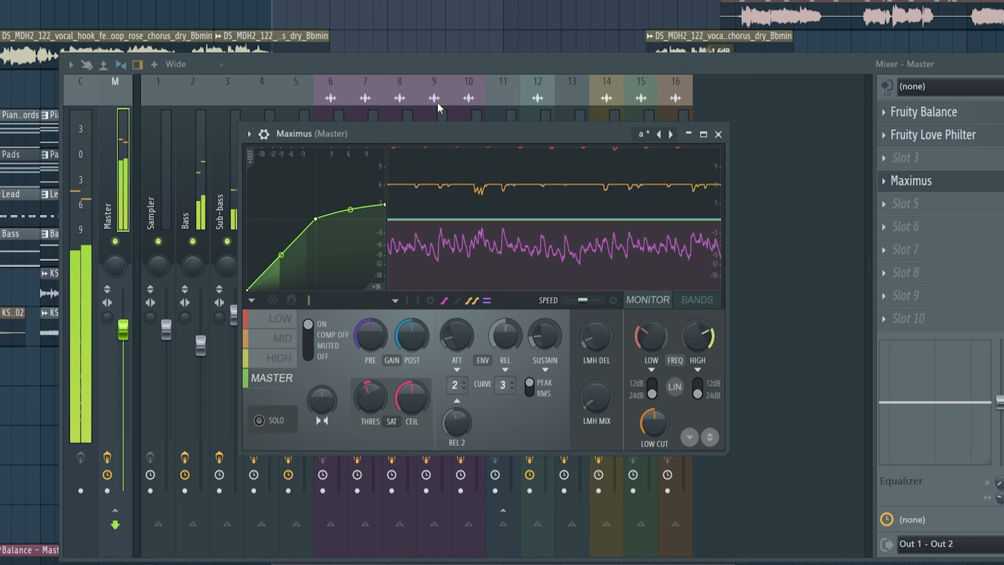
pyautogui.press('space')
# Show the frequency bands in Maximus and examine the curves of the Low, Mid and High bands.
pyautogui.click(698, 300)
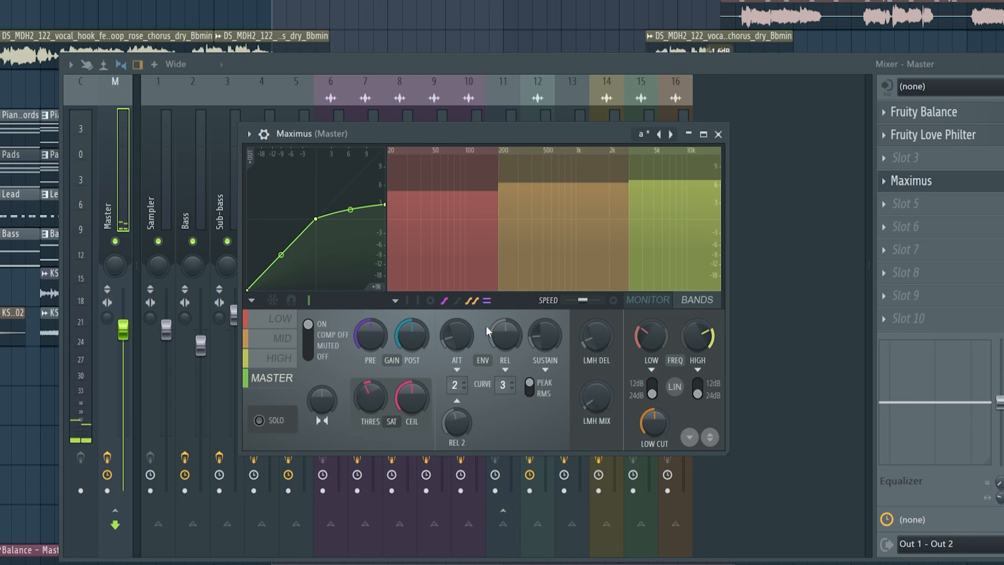
pyautogui.click(273, 319)
pyautogui.click(275, 337)
pyautogui.click(278, 358)
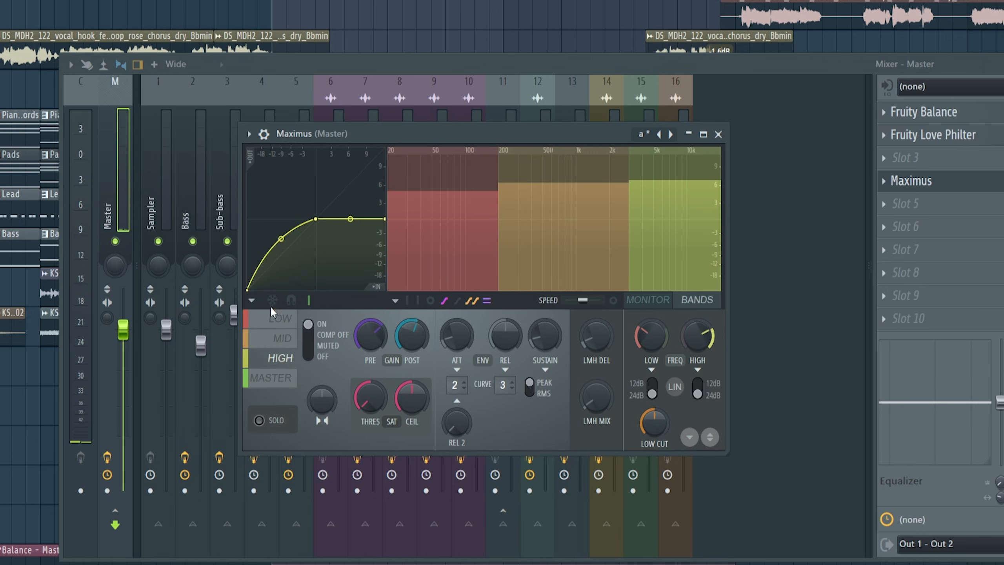
# Lower the Maximus crossovers to about 100 Hz between Low and Mid and about 500 Hz between Mid and High.
pyautogui.click(279, 323)
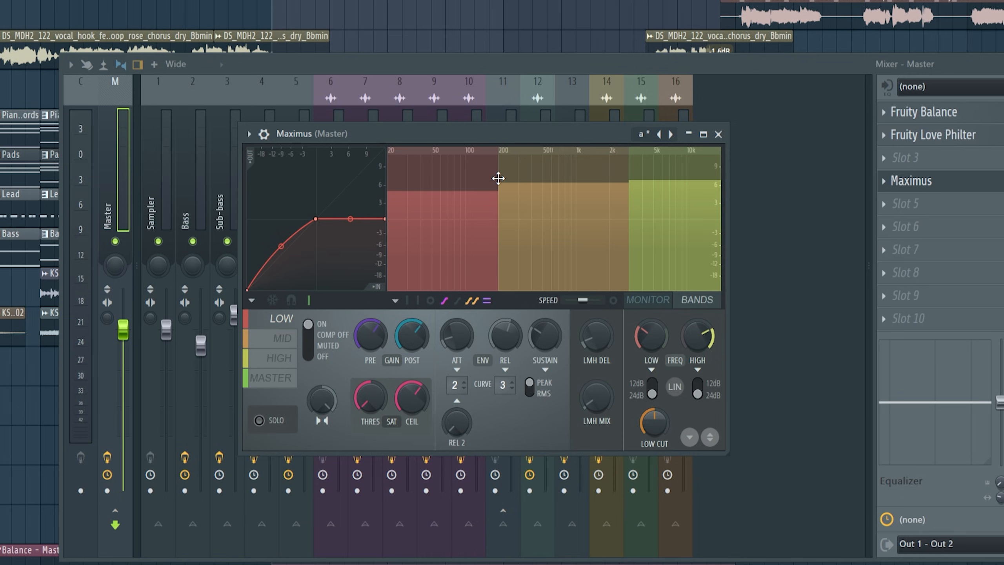
pyautogui.moveTo(484, 192); pyautogui.dragTo(474, 193)
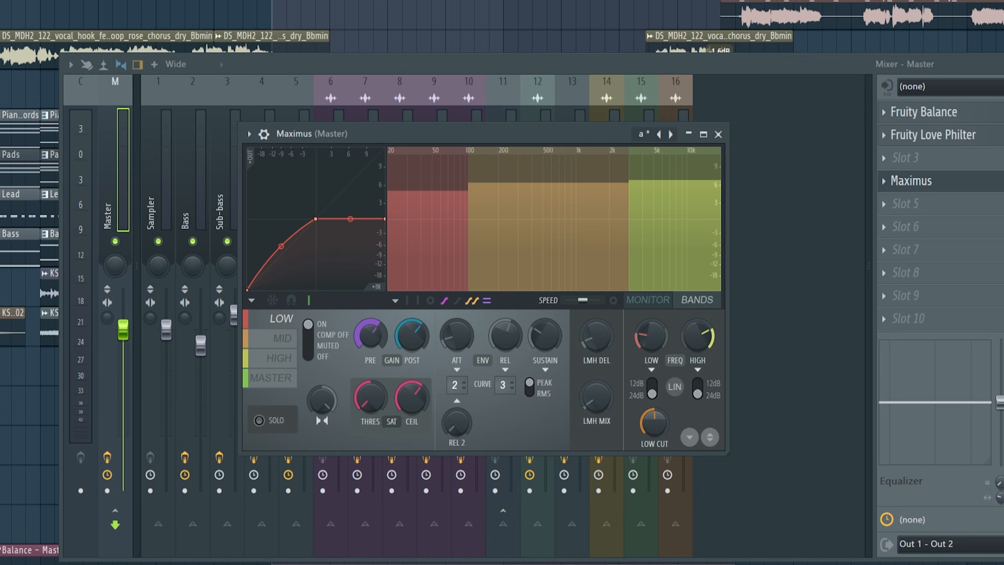
pyautogui.click(628, 168)
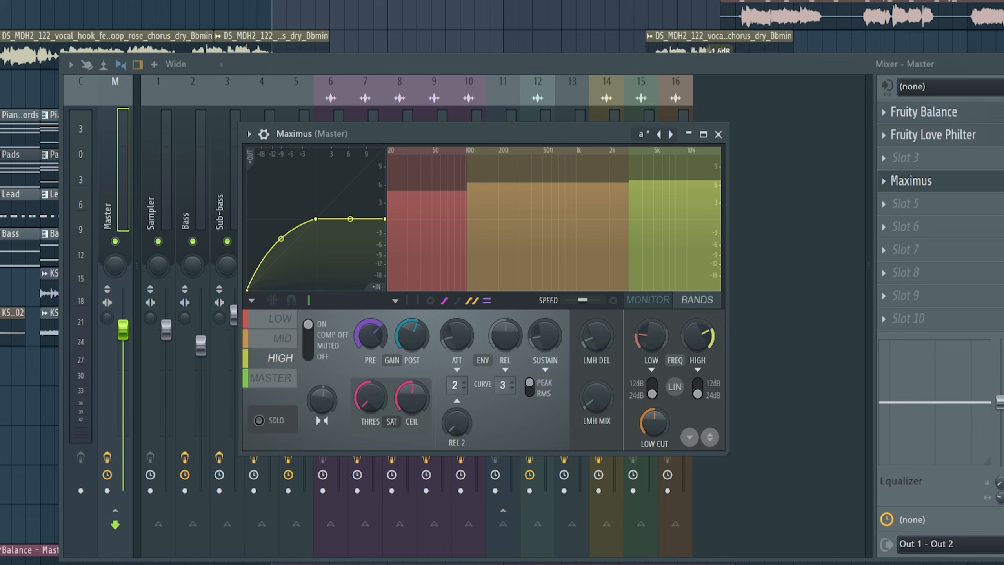
pyautogui.moveTo(629, 167); pyautogui.dragTo(550, 168)
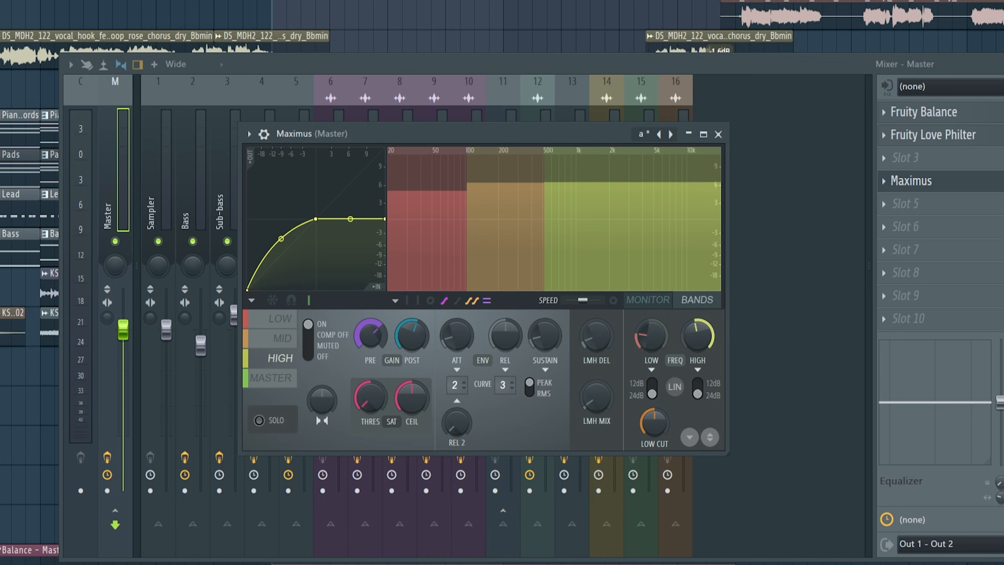
# Review the curve and knob settings of the Low, Mid and High bands in Maximus in turn.
pyautogui.click(279, 318)
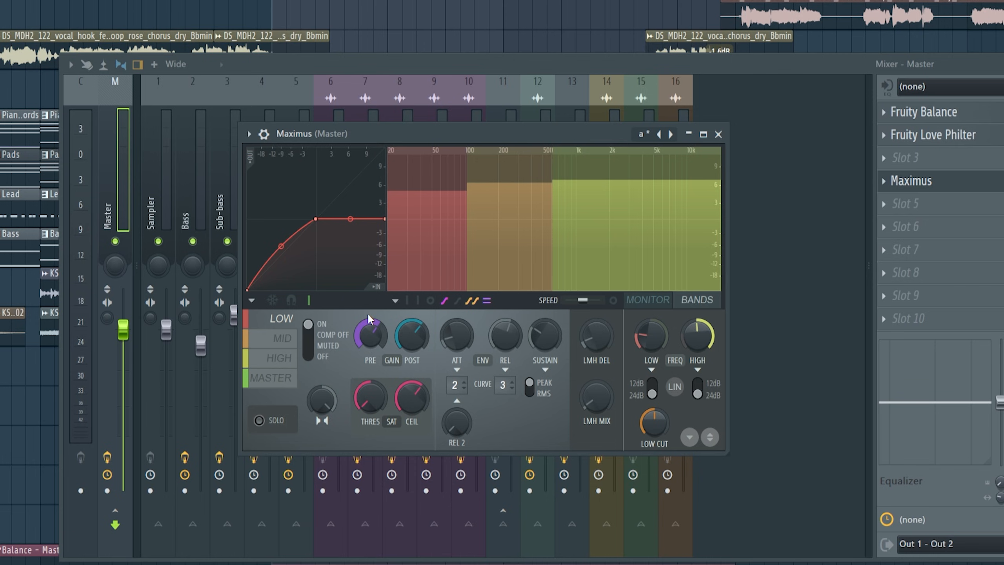
pyautogui.click(283, 338)
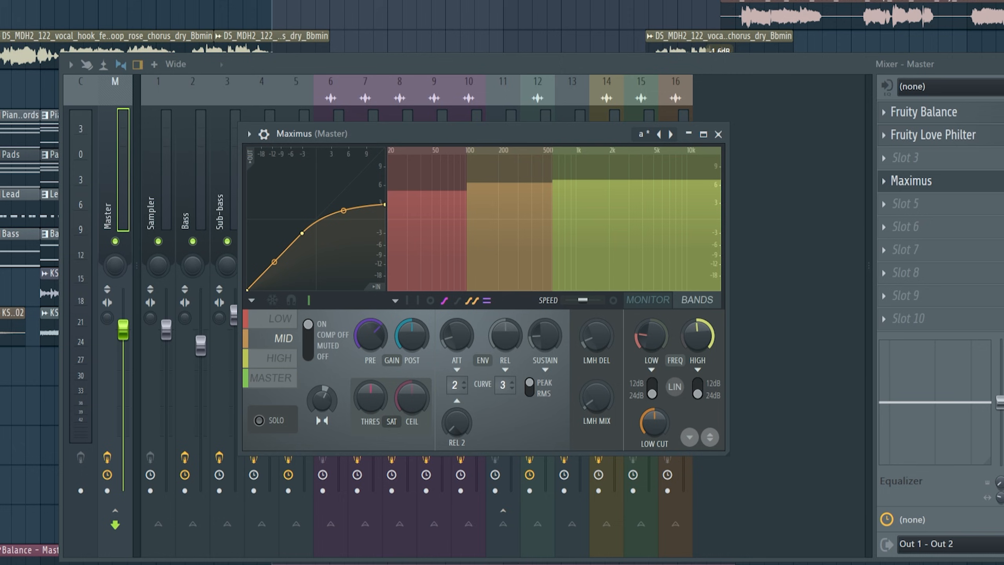
pyautogui.click(281, 358)
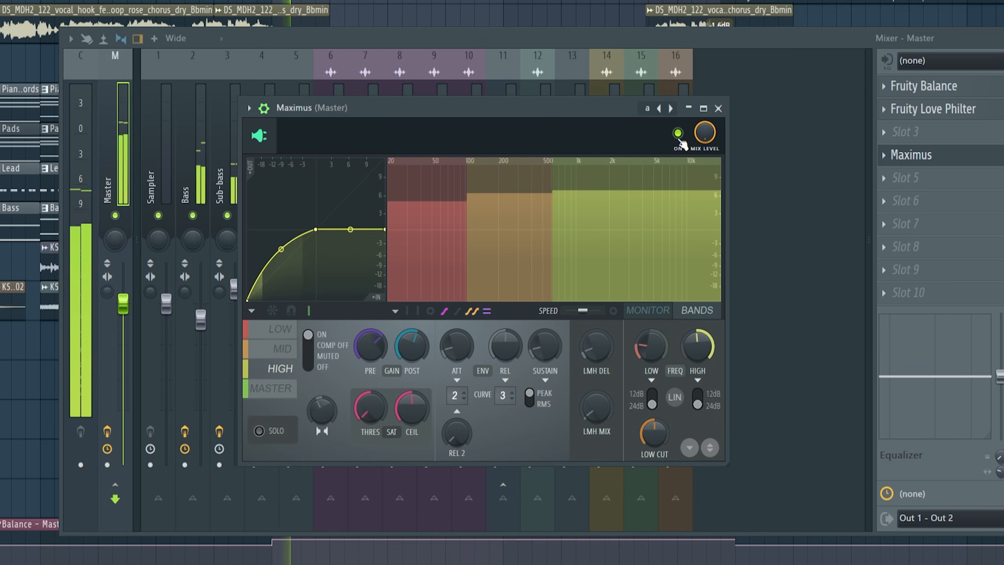
# Play the song and switch Maximus off and on repeatedly to compare the master with and without it, leaving it enabled.
pyautogui.click(678, 134)
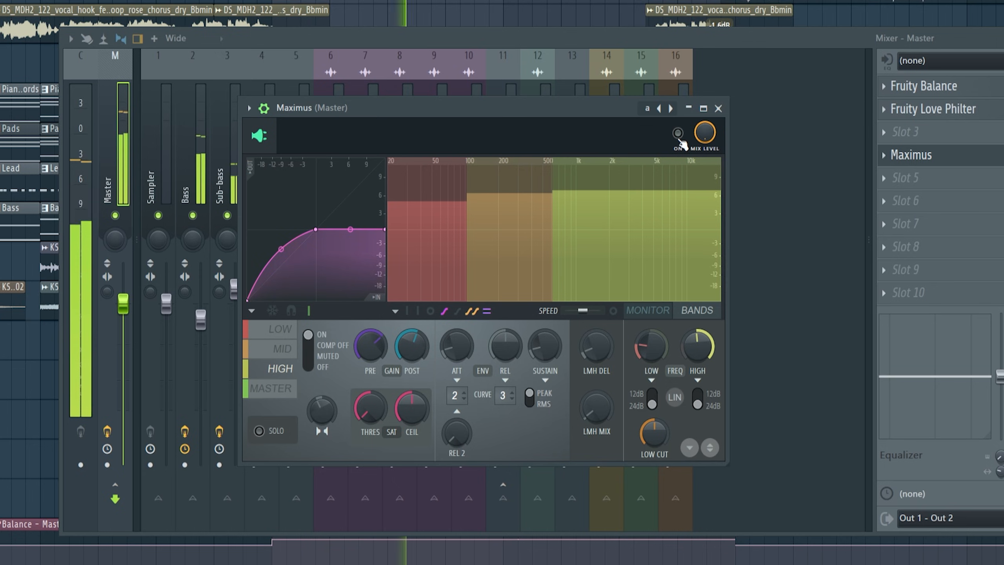
pyautogui.click(678, 136)
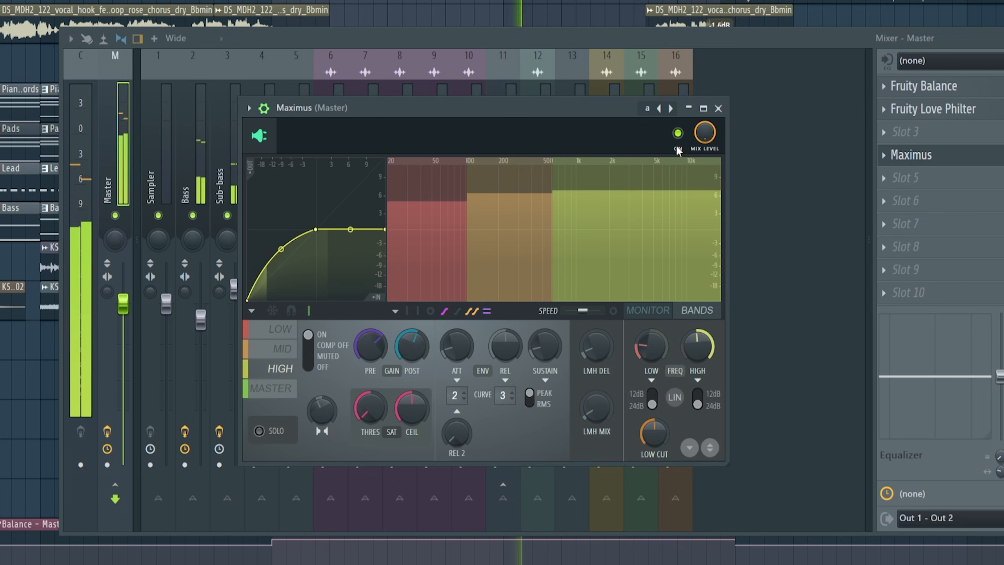
pyautogui.click(678, 134)
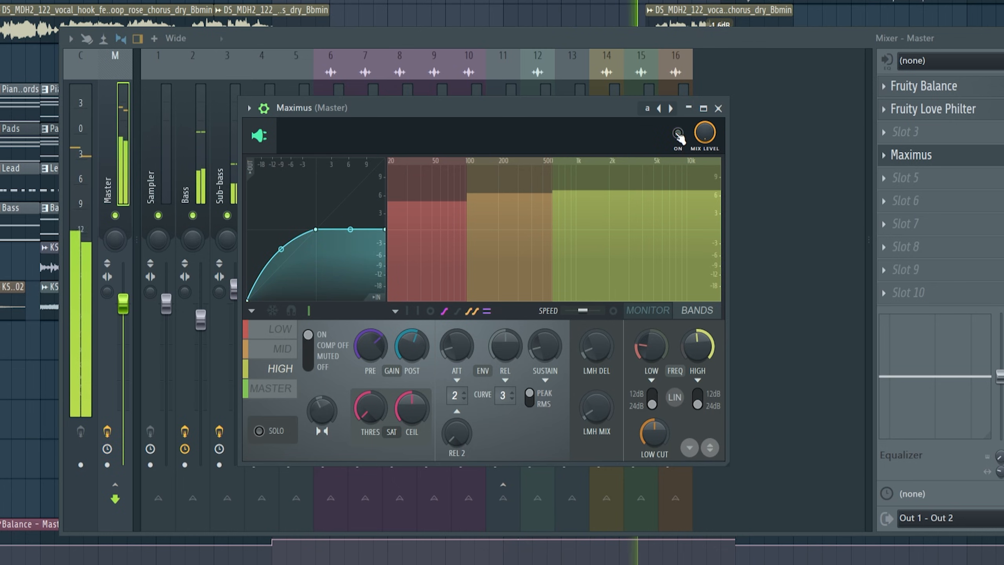
pyautogui.click(678, 135)
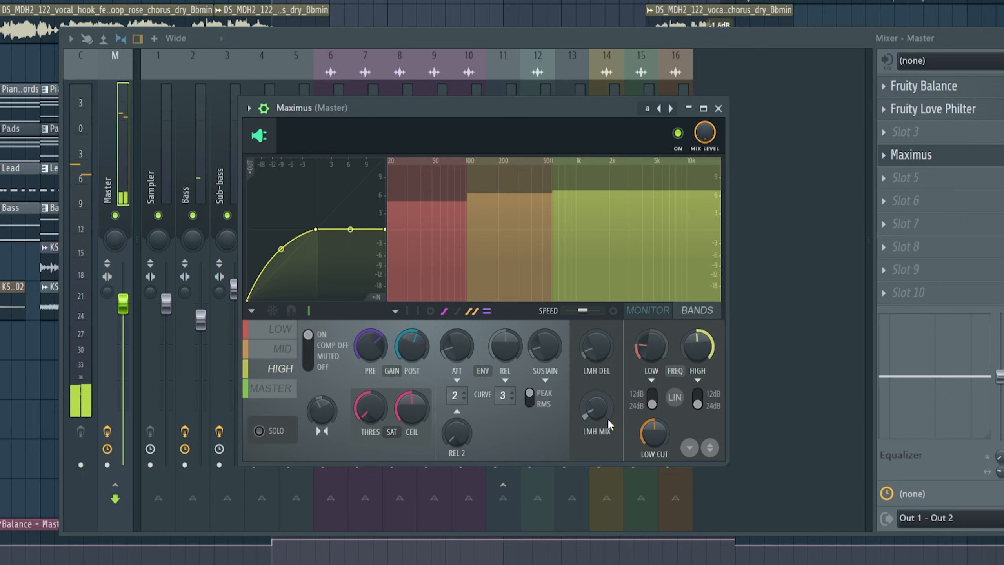
pyautogui.click(678, 134)
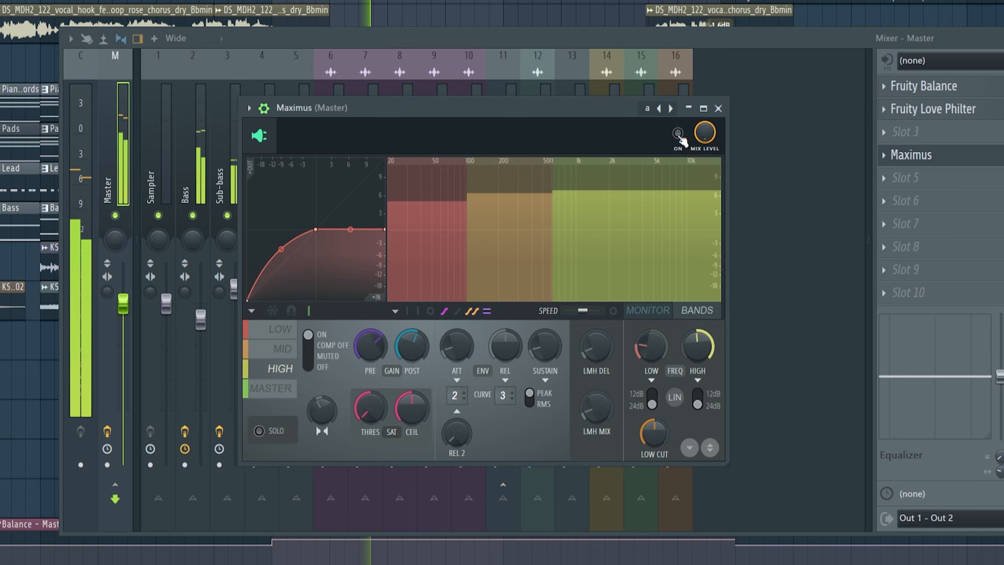
pyautogui.click(678, 135)
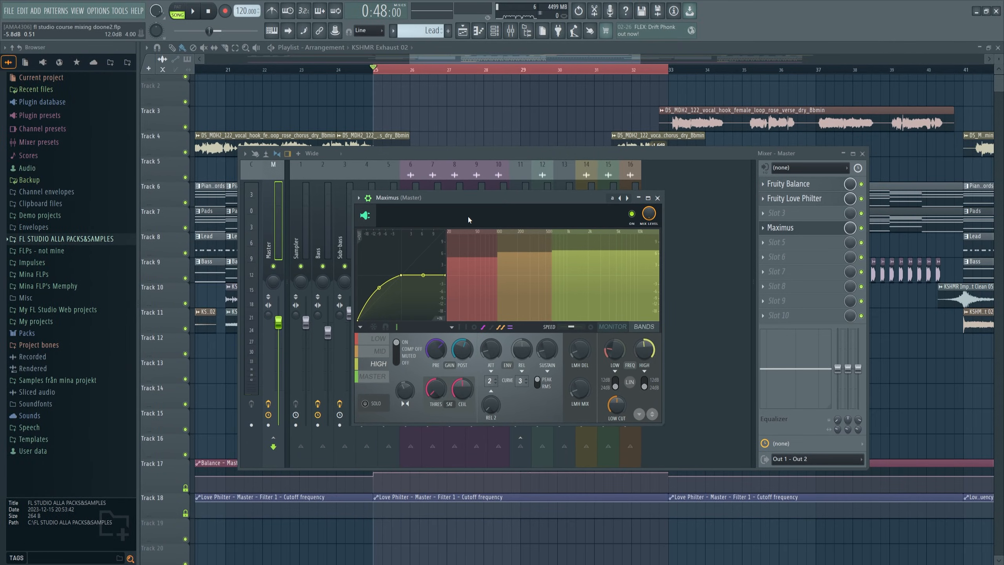
# Select the whole song in the Playlist from bar 5 to the end of the last clip and export it as "fl studio course master 1".
pyautogui.click(461, 61)
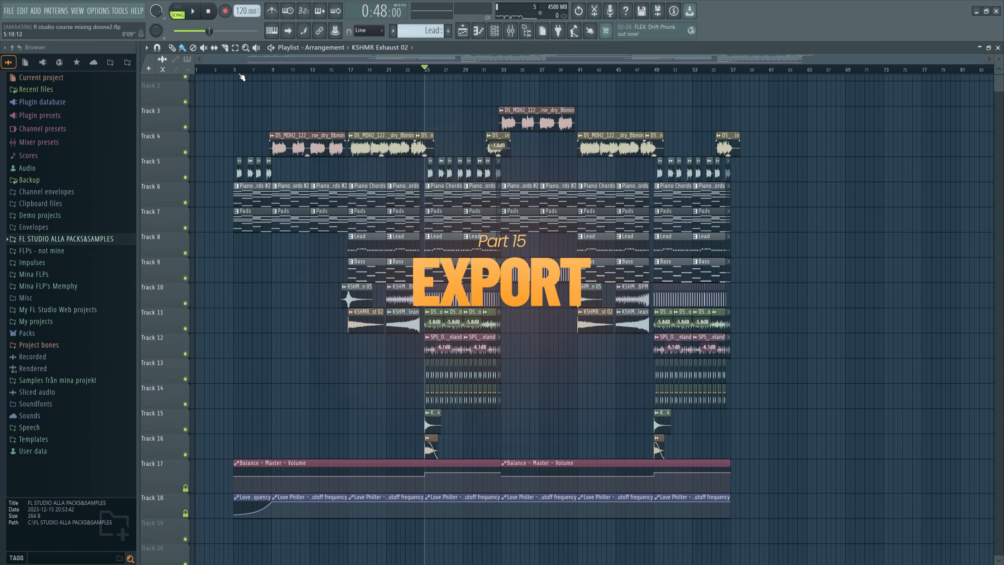
pyautogui.moveTo(234, 70); pyautogui.dragTo(507, 53)
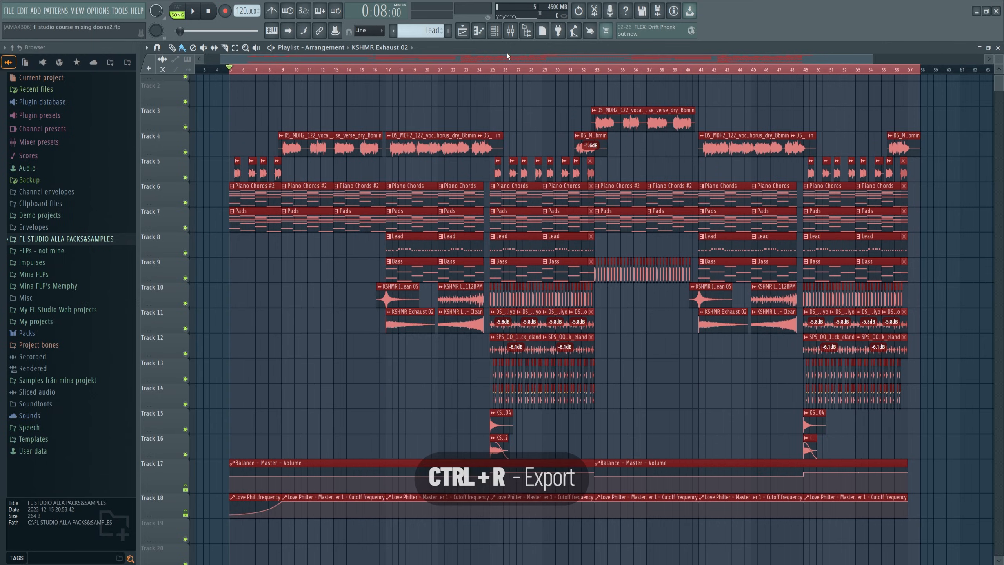
pyautogui.hotkey('ctrl', 'r')
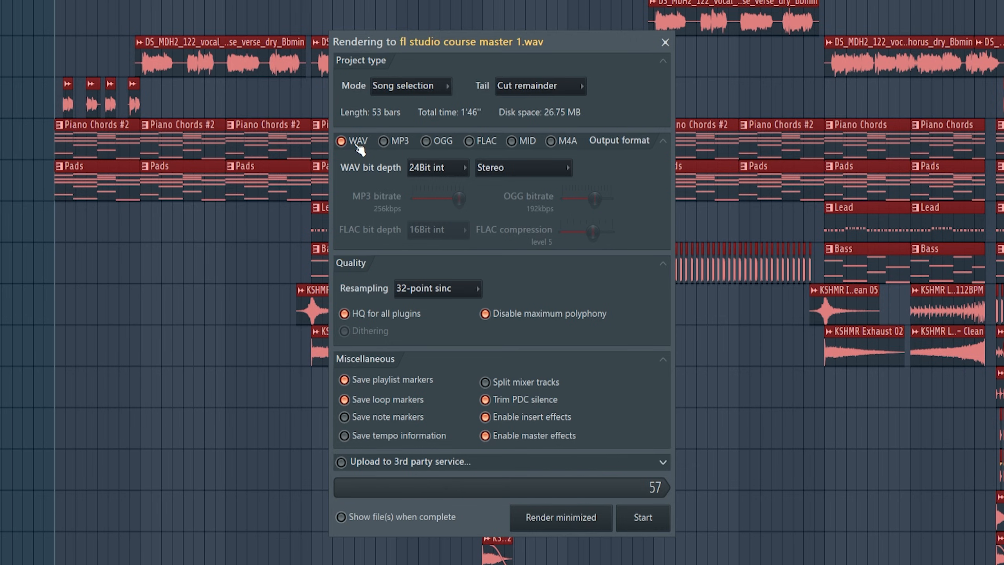
# Compare the MP3 and WAV output options, choose WAV at 24Bit int in stereo, and start rendering the song selection.
pyautogui.click(384, 142)
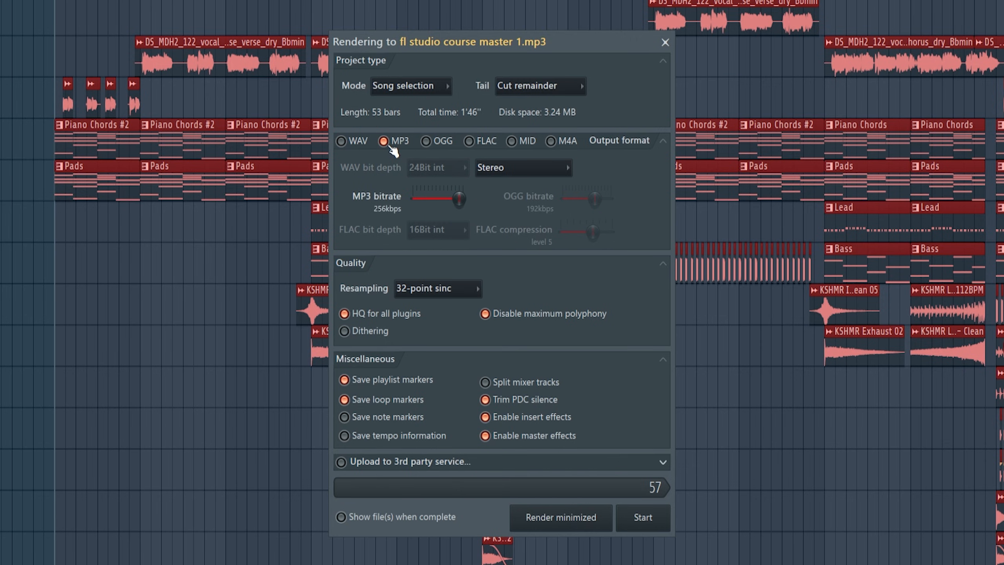
pyautogui.click(384, 141)
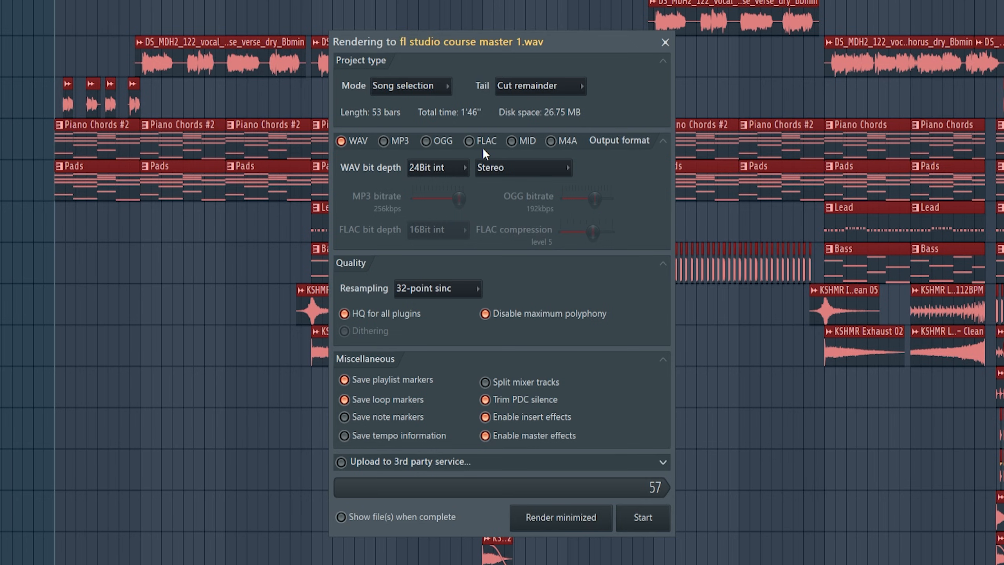
pyautogui.click(399, 141)
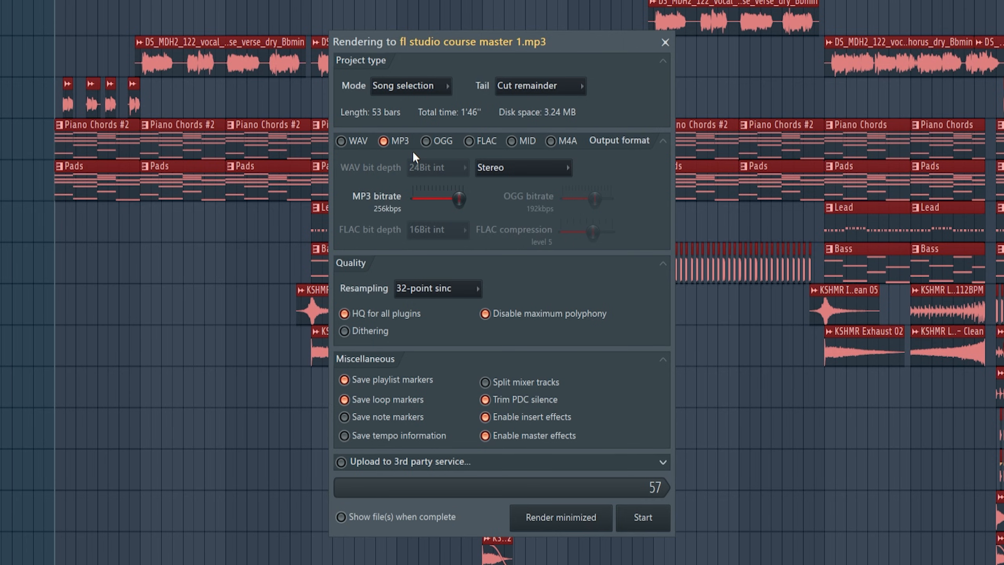
pyautogui.click(342, 141)
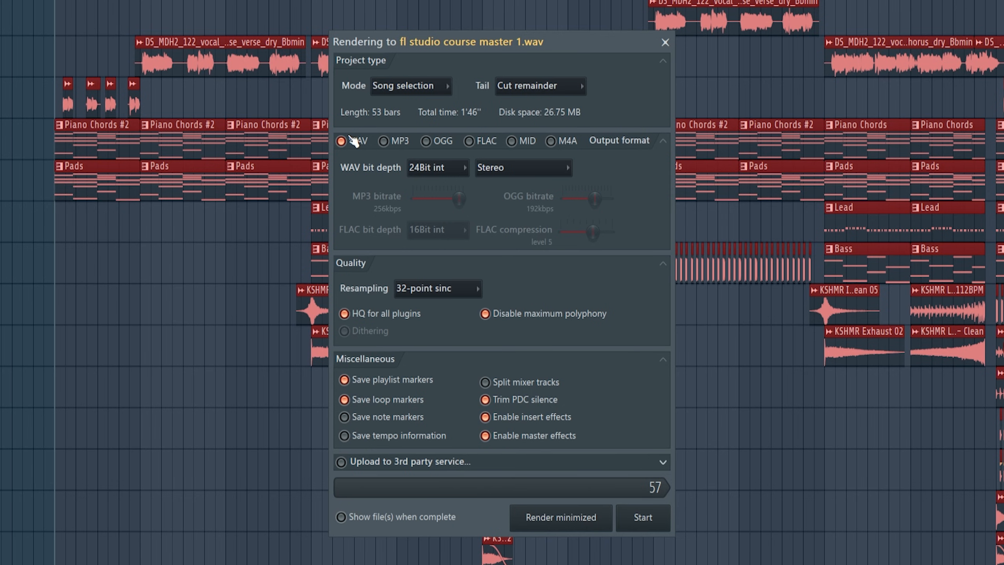
pyautogui.click(651, 520)
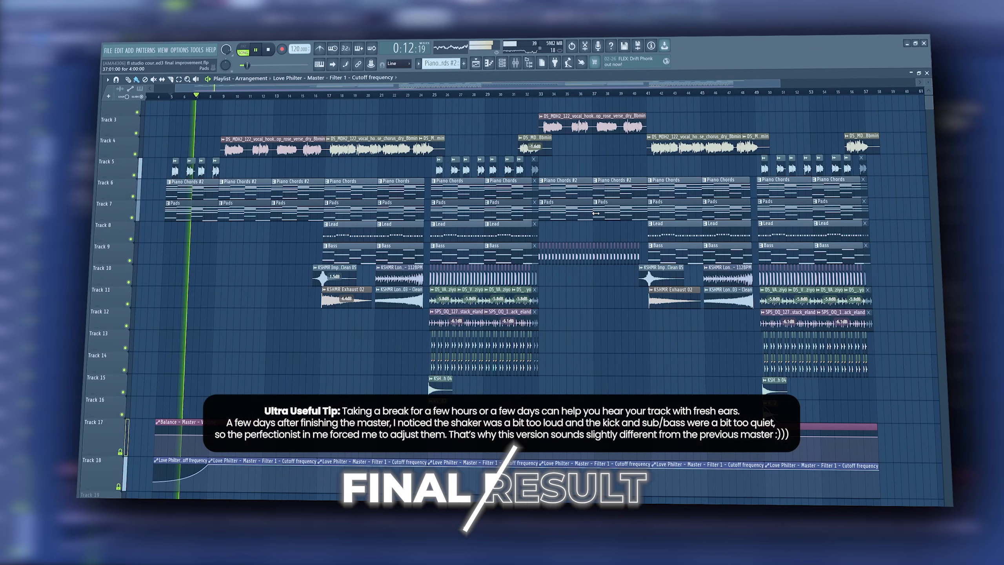
# Listen to the final version of the song, following the playhead through the intro, verse, build-up and drop in the Playlist.
pyautogui.moveTo(416, 86)
pyautogui.mouseDown()
pyautogui.moveTo(416, 111)
pyautogui.moveTo(429, 89)
pyautogui.moveTo(429, 99)
pyautogui.mouseUp()
pyautogui.scroll(3, 438, 138)
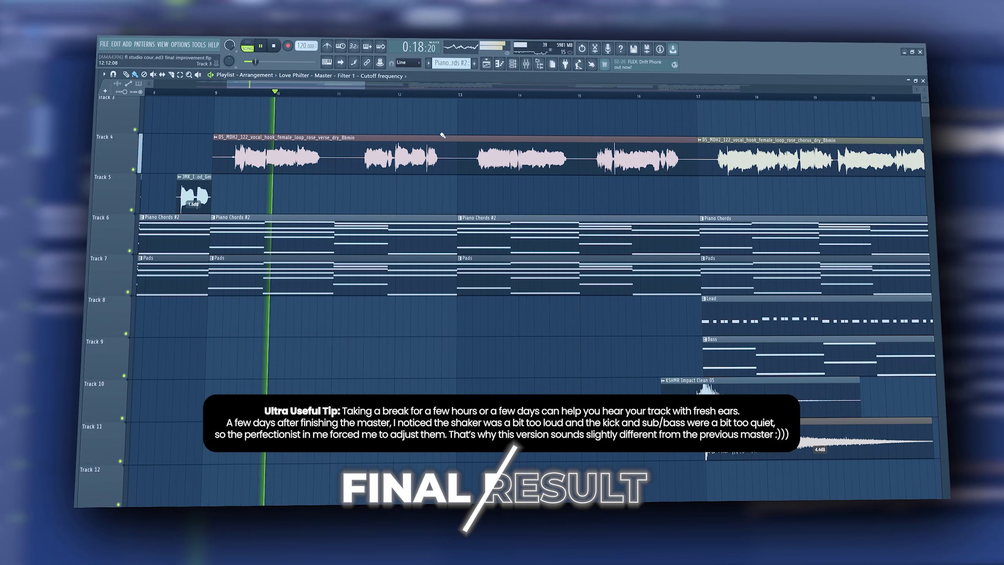
pyautogui.scroll(2, 366, 115)
pyautogui.scroll(-2, 365, 115)
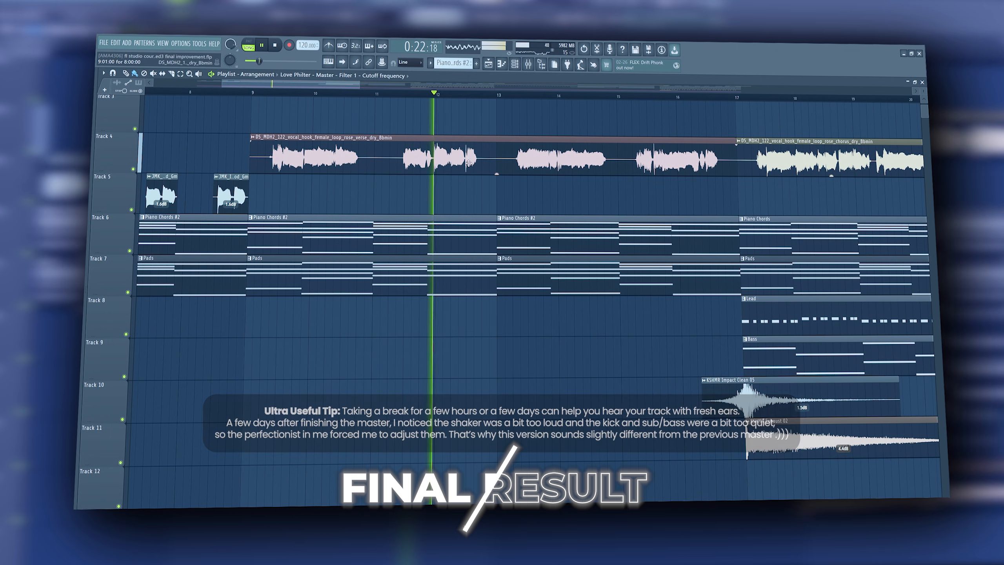
pyautogui.moveTo(317, 84); pyautogui.dragTo(376, 94)
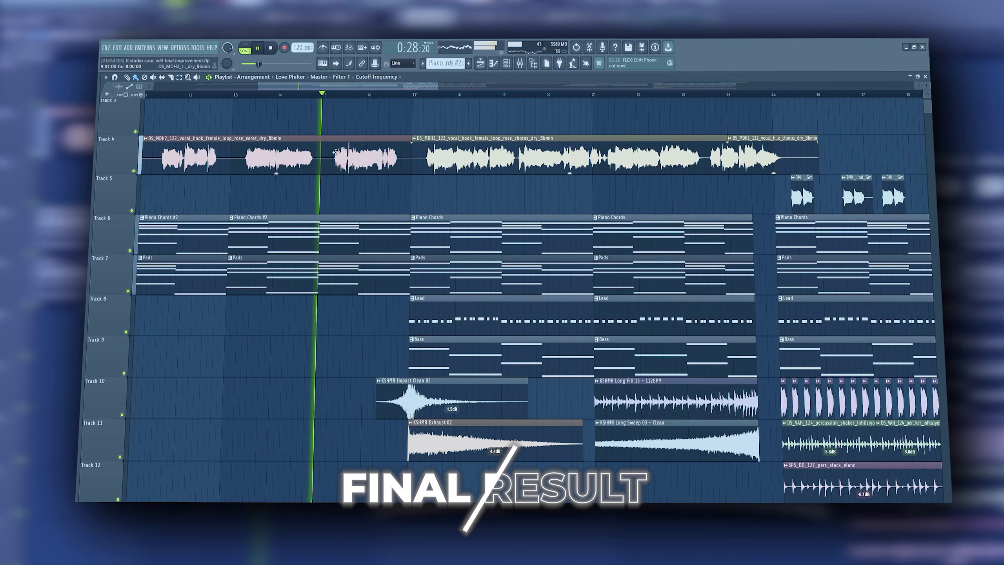
pyautogui.moveTo(417, 86); pyautogui.dragTo(569, 85)
pyautogui.scroll(-3, 428, 152)
pyautogui.scroll(-3, 427, 152)
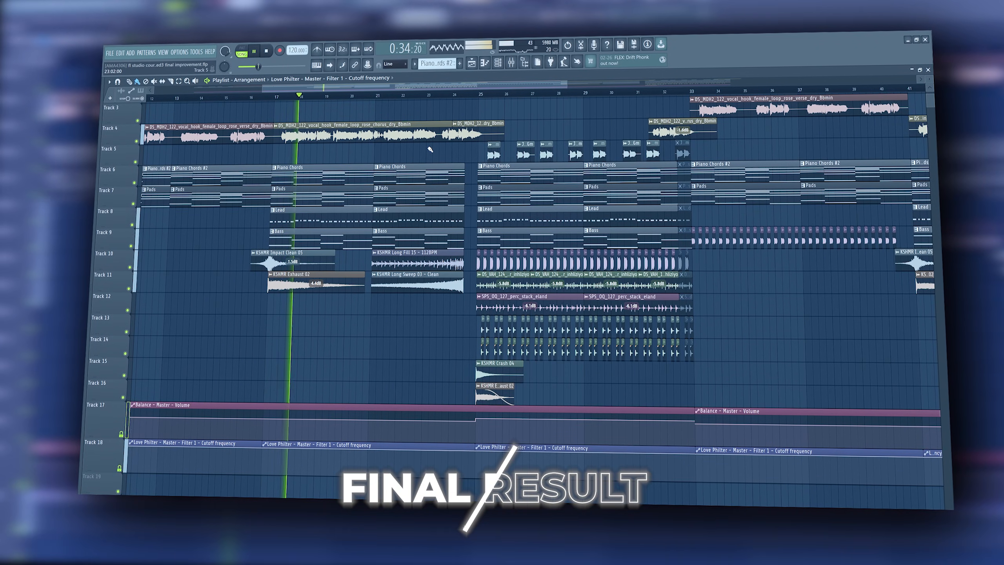
pyautogui.scroll(1, 430, 149)
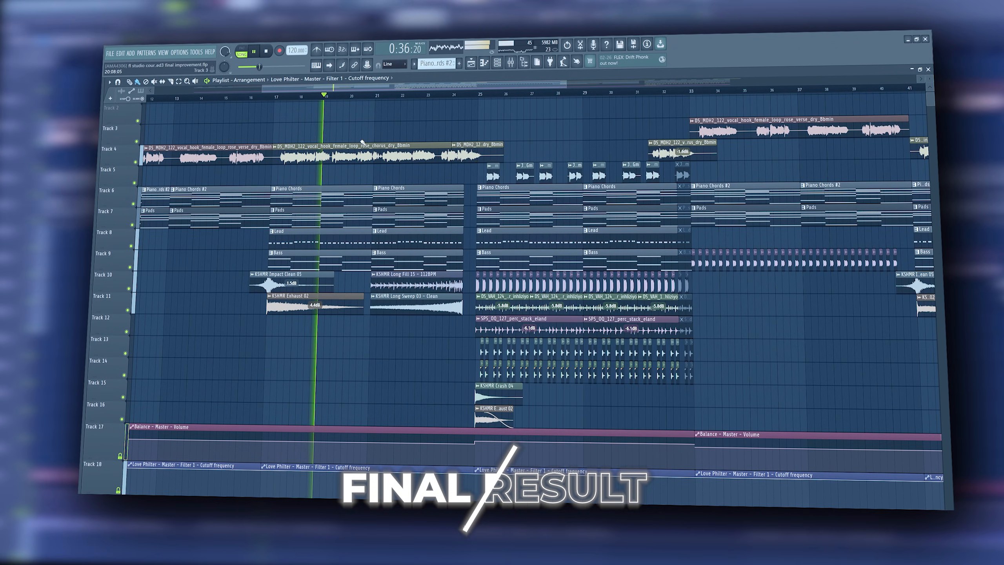
pyautogui.moveTo(567, 85); pyautogui.dragTo(529, 85)
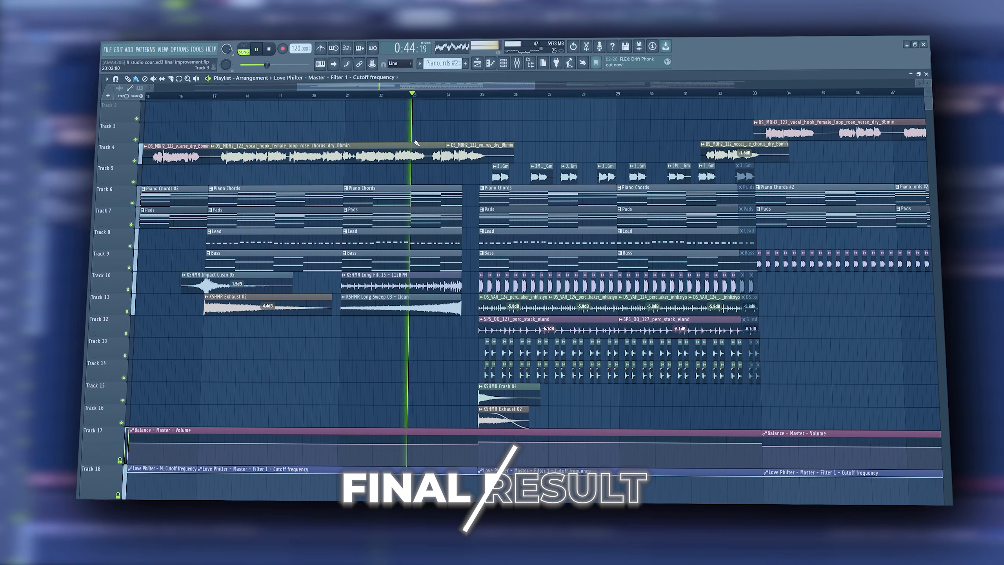
pyautogui.moveTo(417, 86); pyautogui.dragTo(439, 84)
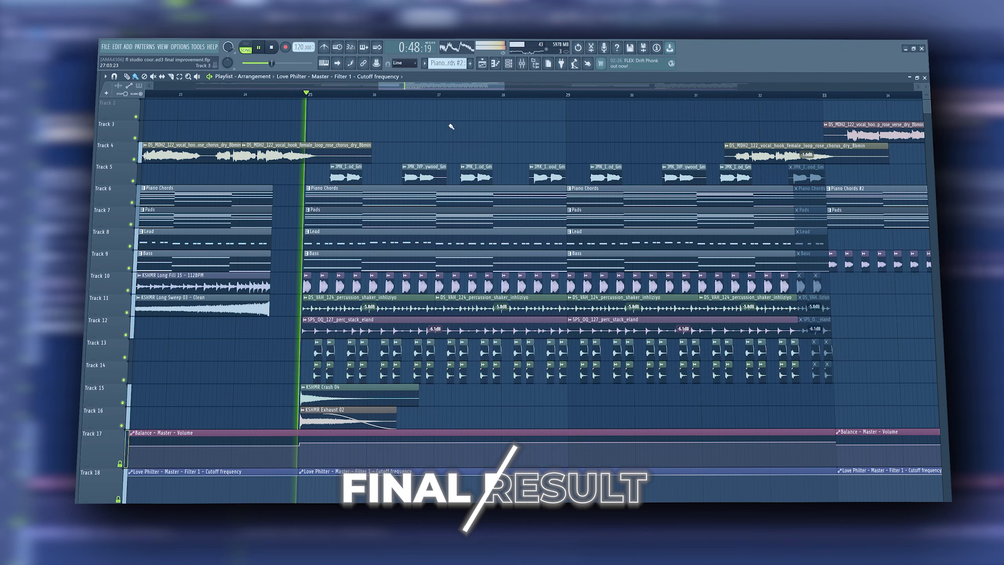
pyautogui.moveTo(505, 87); pyautogui.dragTo(515, 87)
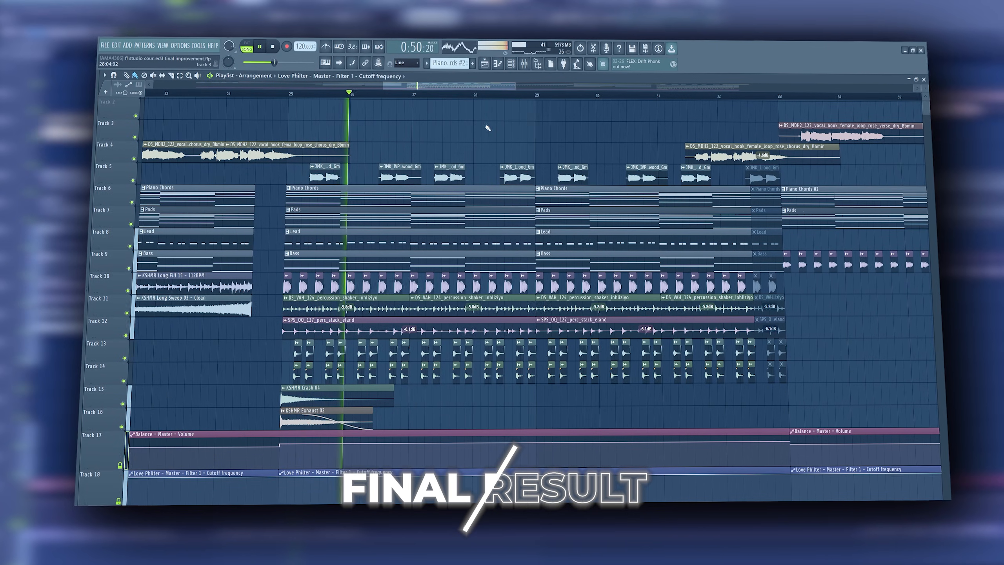
pyautogui.scroll(-1, 489, 129)
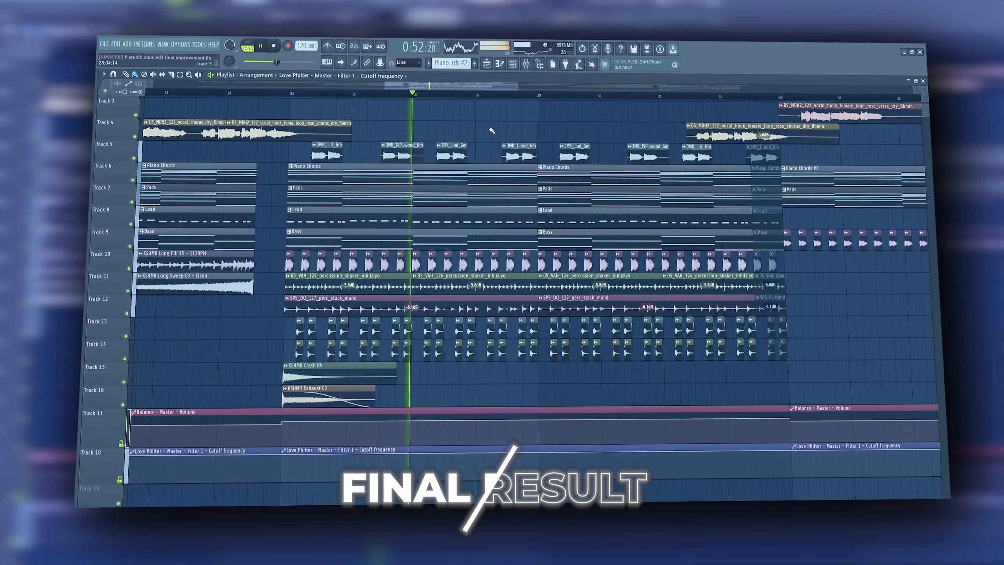